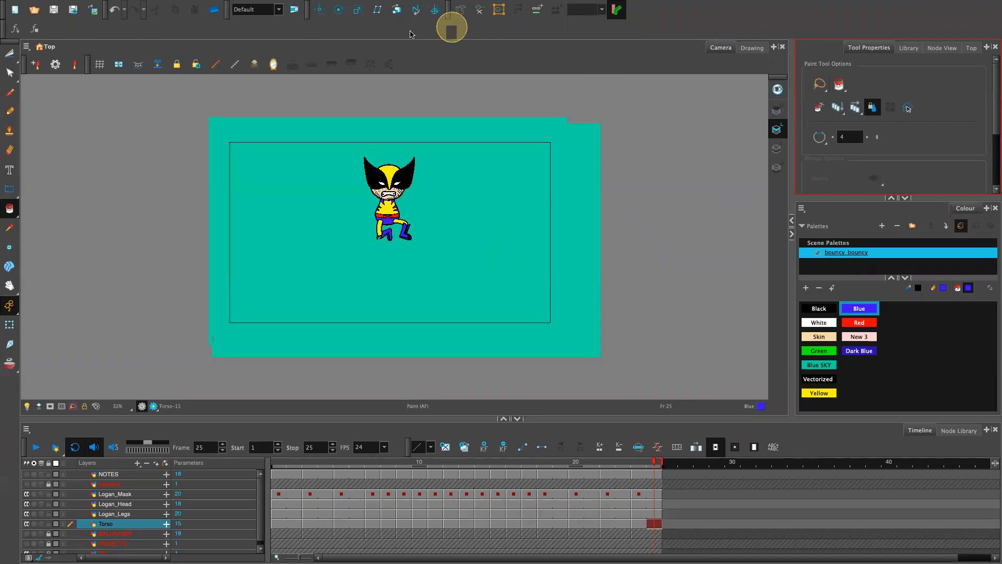
Step: Add a vector drawing layer named Logan_Arms above the Logan_Mask layer
click(371, 34)
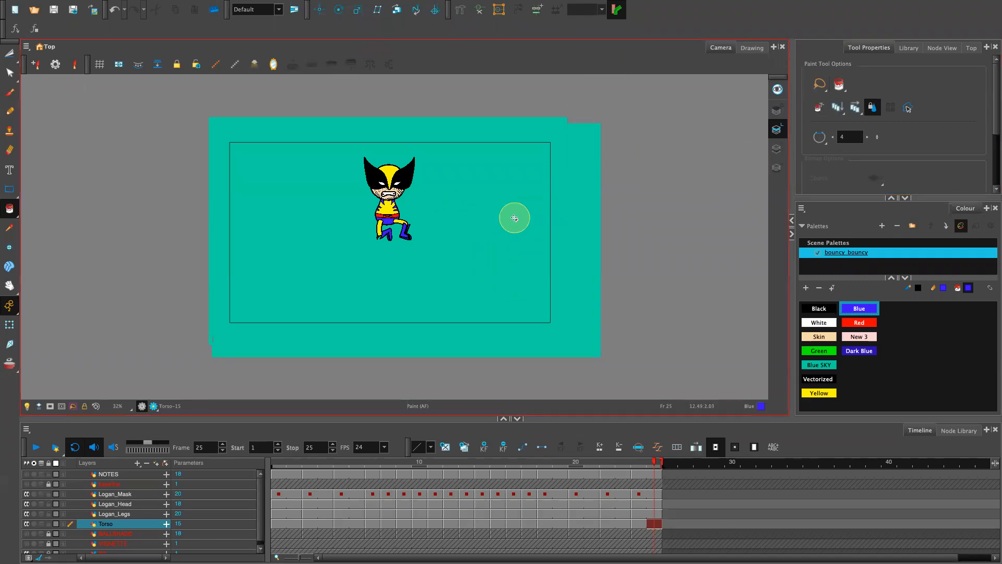
key(2)
key(2)
key(2)
key(2)
key(2)
key(space)
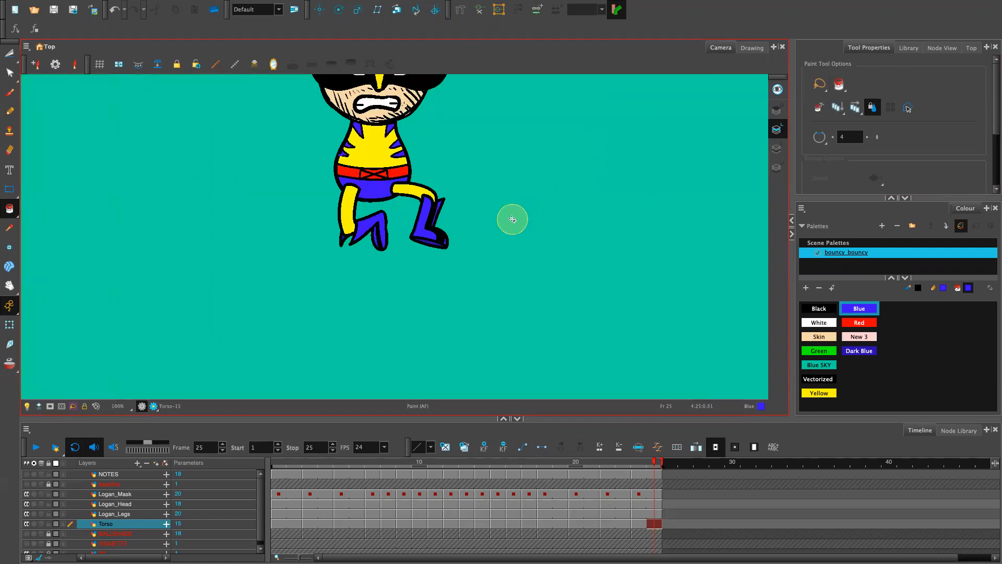
drag(492, 255, 535, 384)
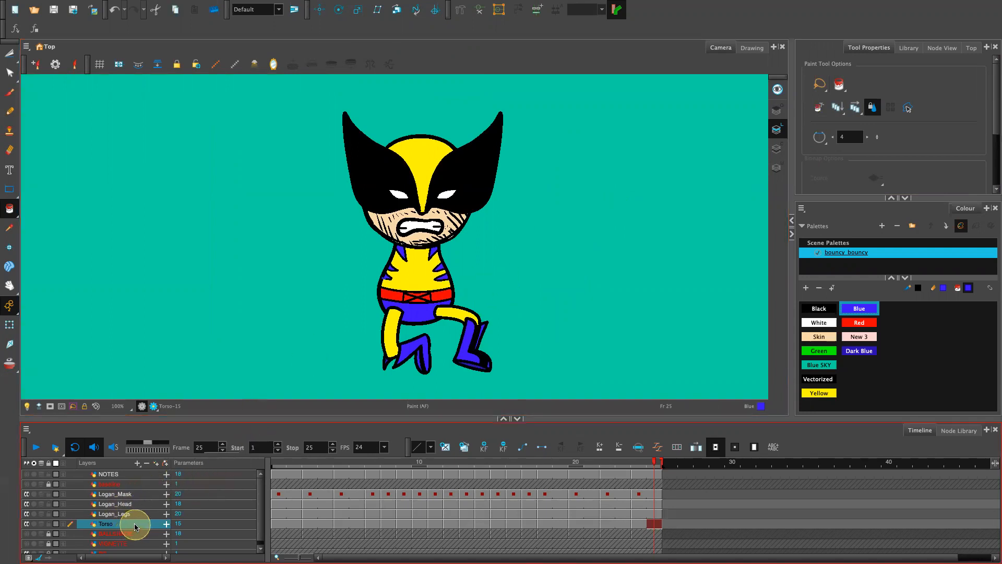
click(128, 494)
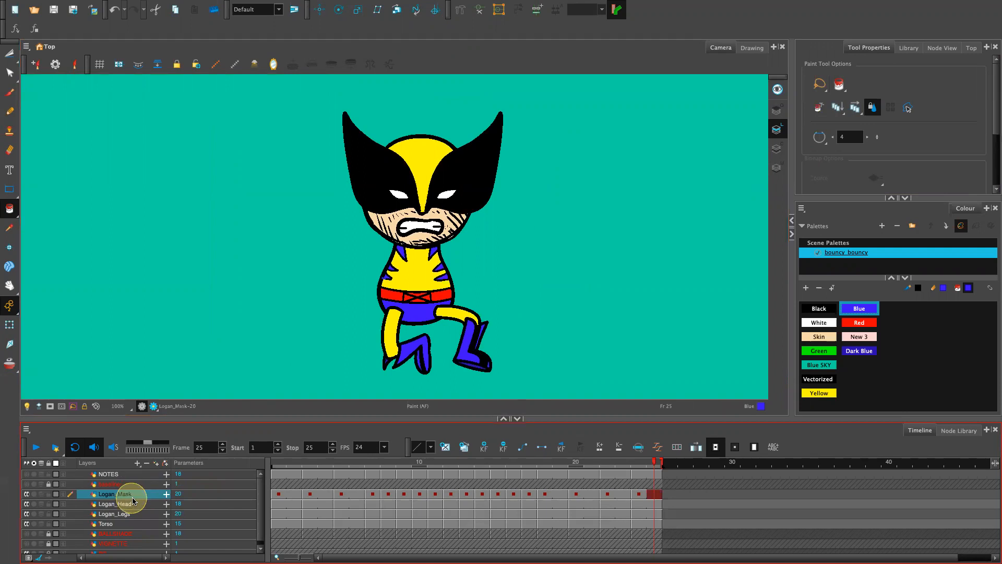
click(272, 512)
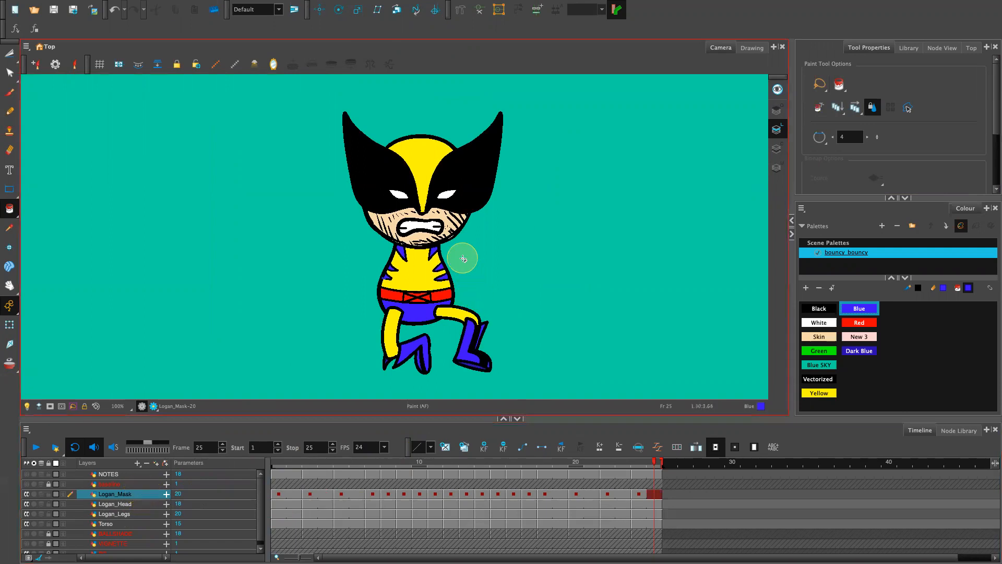
click(439, 243)
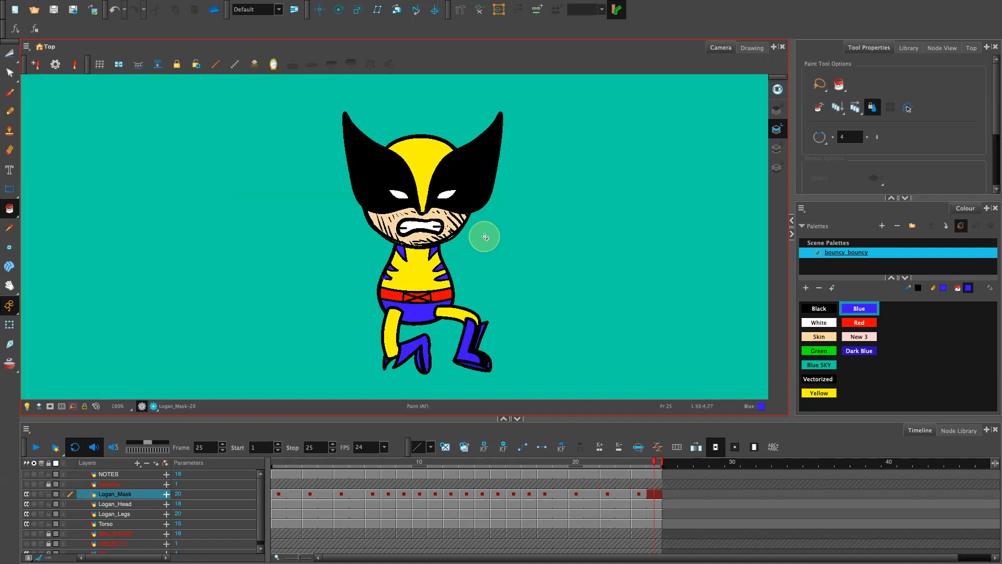
click(129, 476)
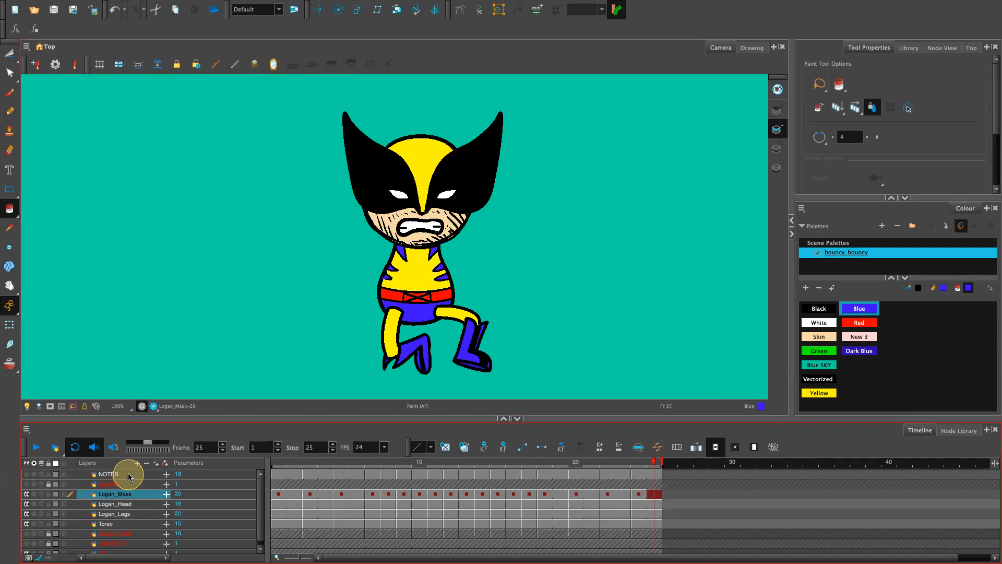
key(super+r)
text(Lo)
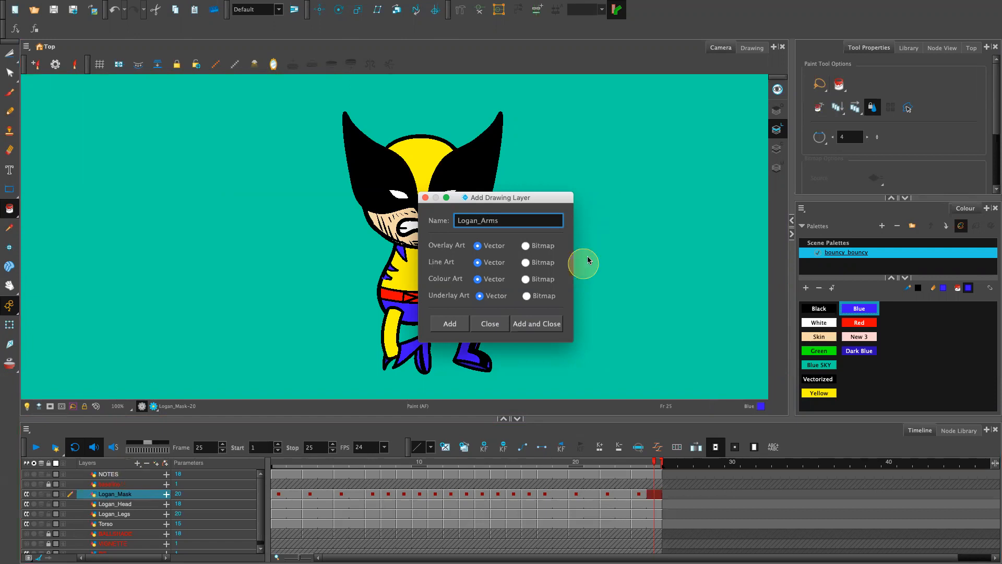
click(544, 327)
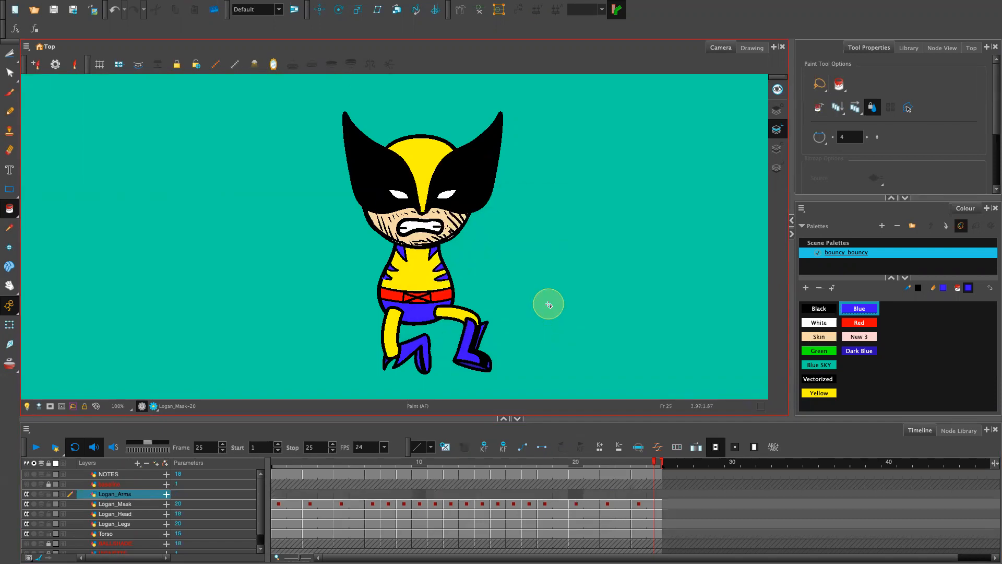
Step: Show the Node View and enlarge it until the whole node network around the Composite is visible
click(942, 48)
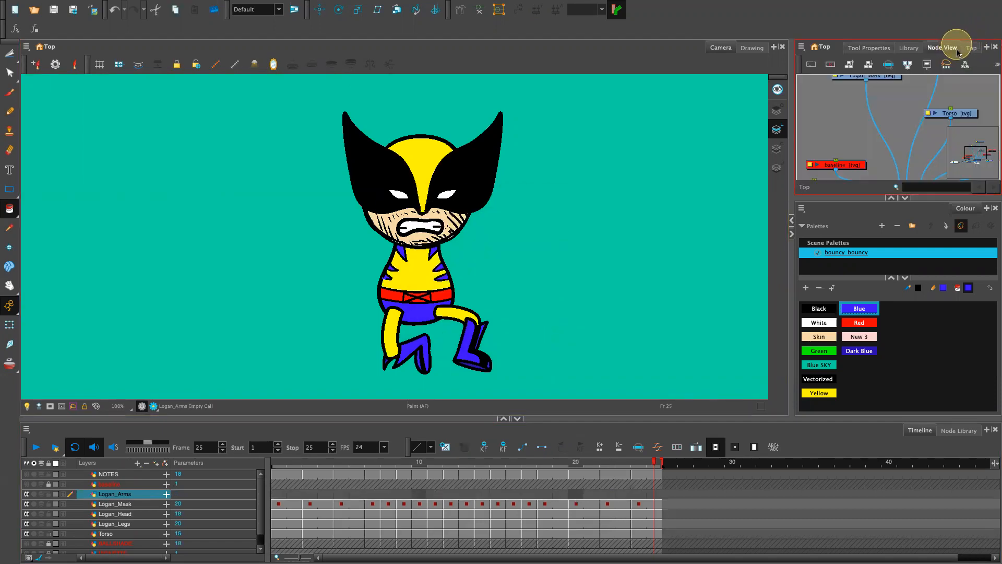
drag(787, 261, 373, 286)
click(440, 220)
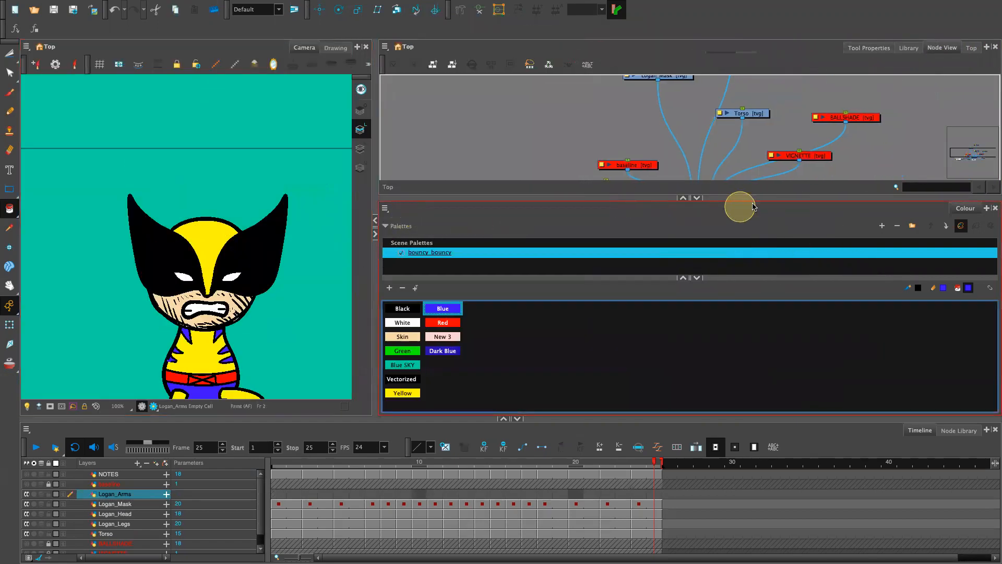
drag(706, 417, 723, 504)
drag(731, 347, 747, 442)
drag(781, 235, 781, 393)
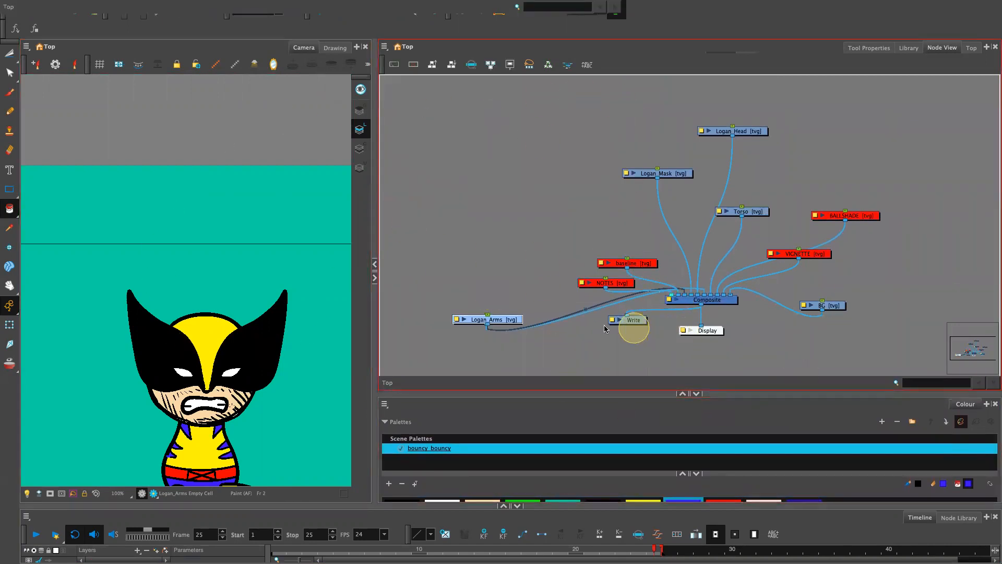
Step: Move the Logan_Arms node up beside Logan_Head and the baseline node above Logan_Legs, then restore a wide Camera view
drag(515, 319, 543, 179)
drag(641, 262, 495, 254)
drag(538, 180, 593, 134)
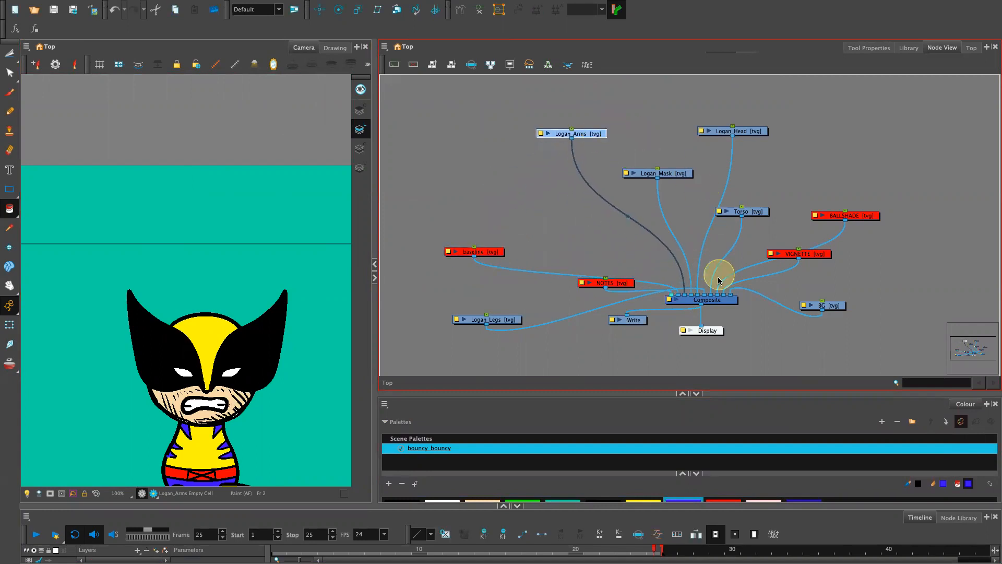
drag(375, 327, 765, 329)
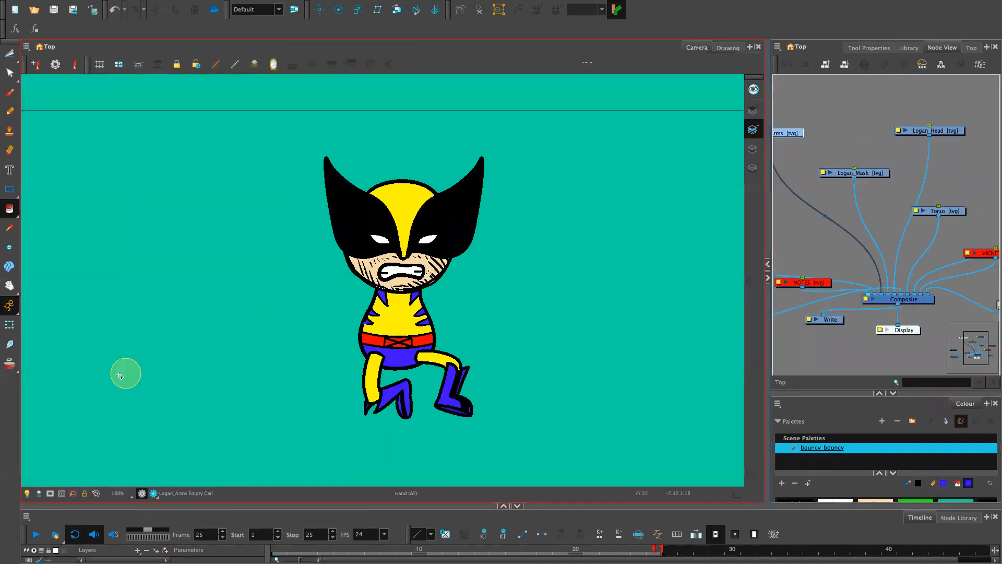
Step: Turn on the camera mask and the light table in the Camera view
click(51, 495)
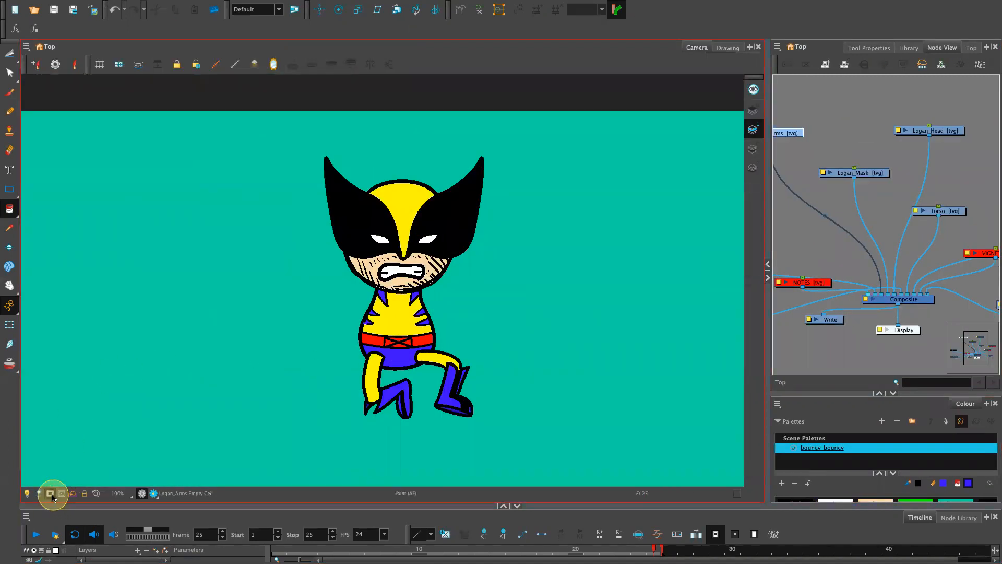
click(900, 251)
click(50, 493)
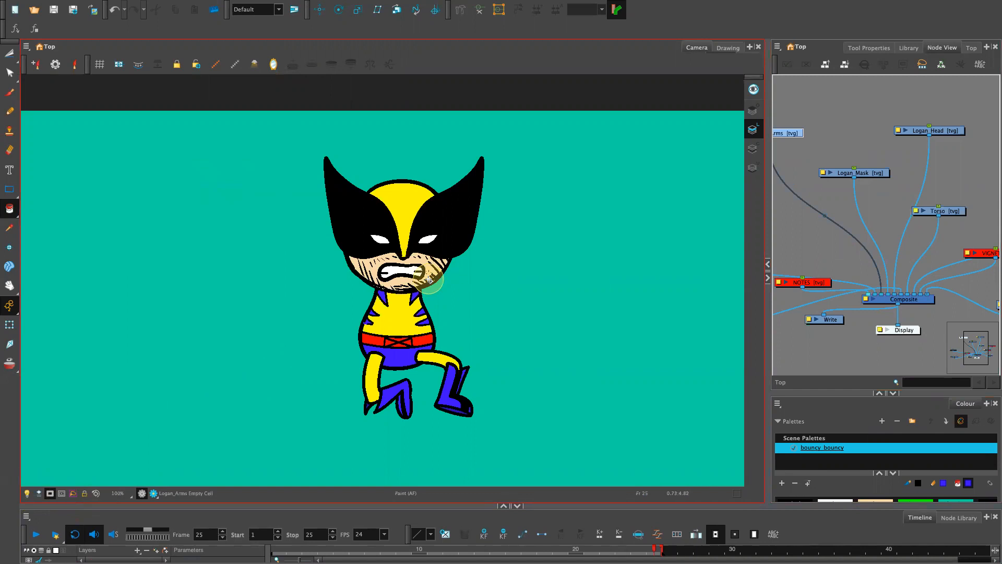
click(26, 492)
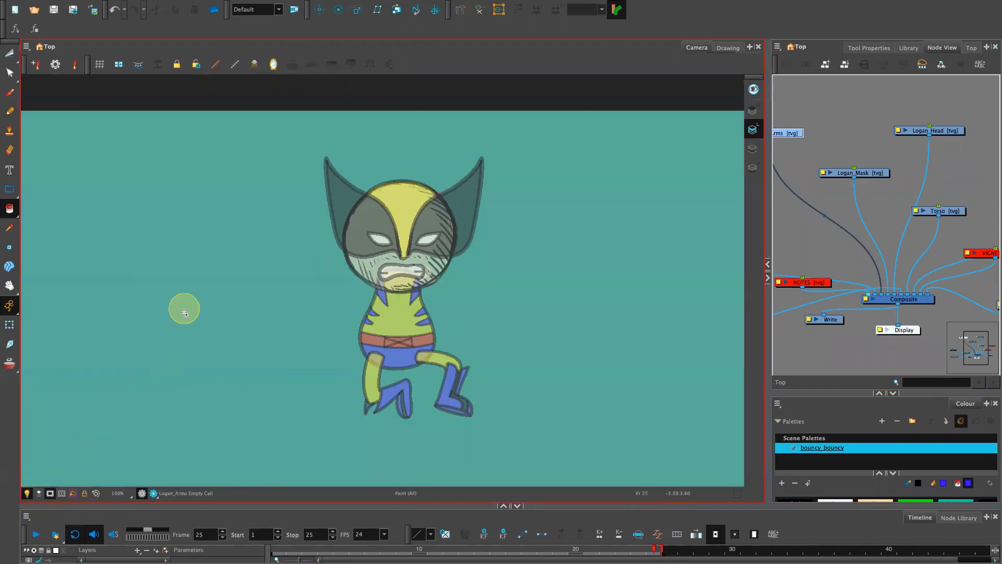
Step: Activate the Pencil tool with its properties shown and try a test stroke outward from the character's shoulder
click(9, 111)
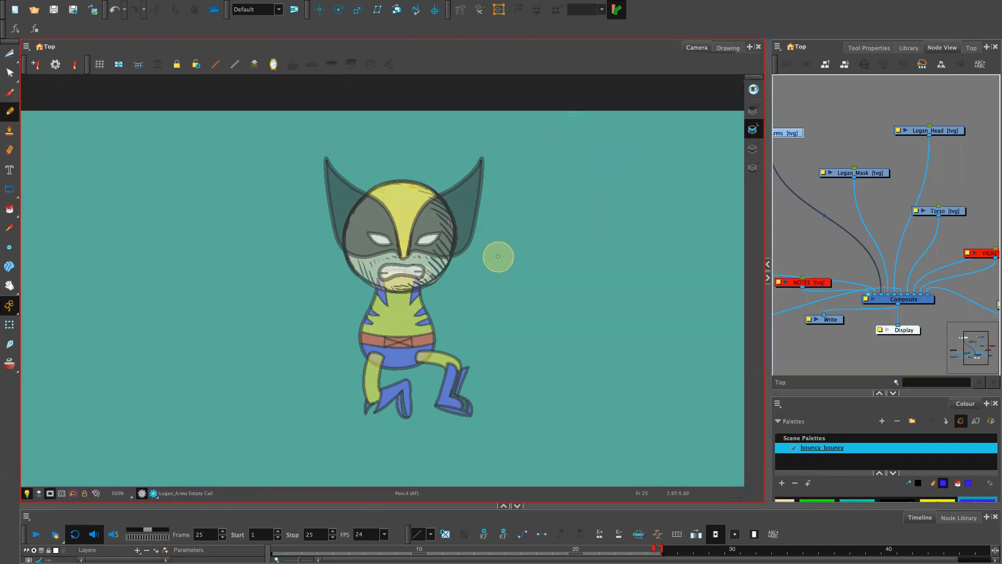
click(939, 42)
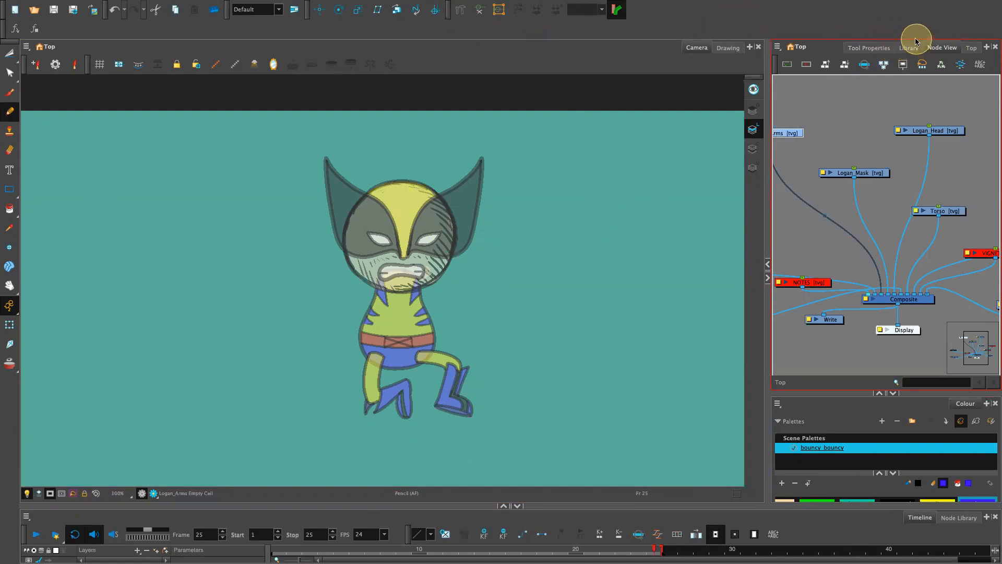
click(869, 47)
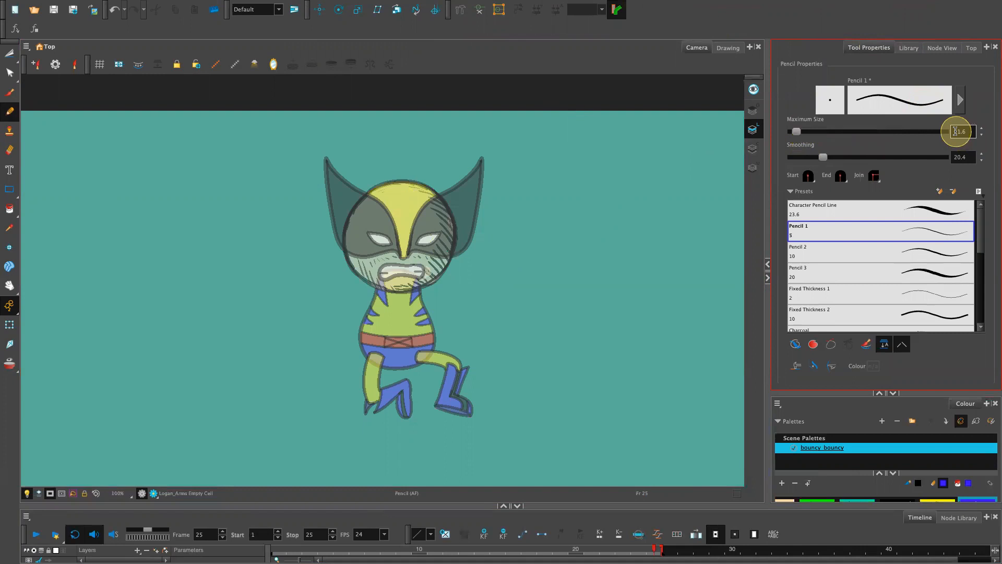
key(2)
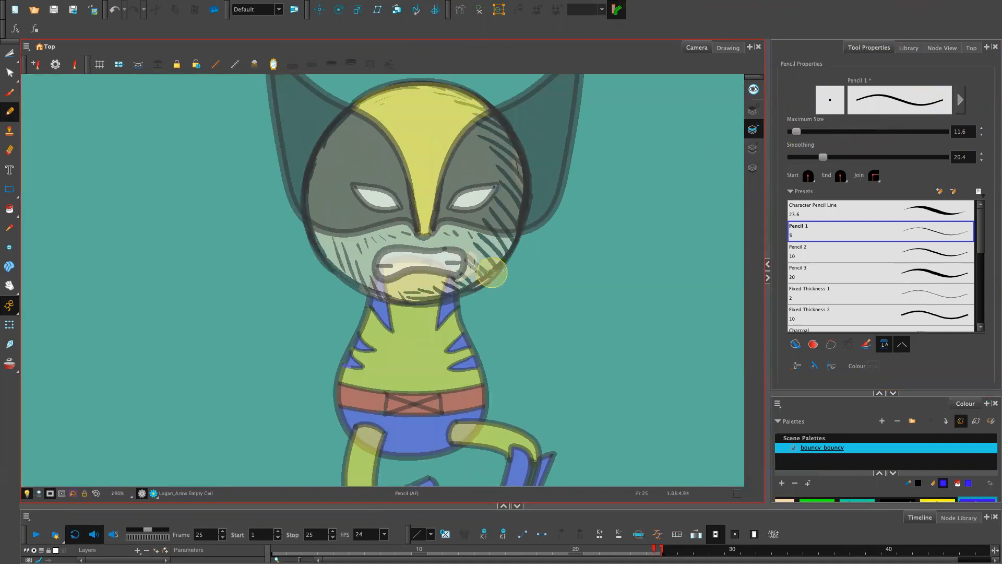
drag(453, 300, 543, 261)
key(ctrl+z)
Step: Enlarge the Colour view so that all swatches of the bouncy_bouncy palette are accessible
click(821, 453)
drag(850, 393, 859, 241)
drag(832, 438, 838, 329)
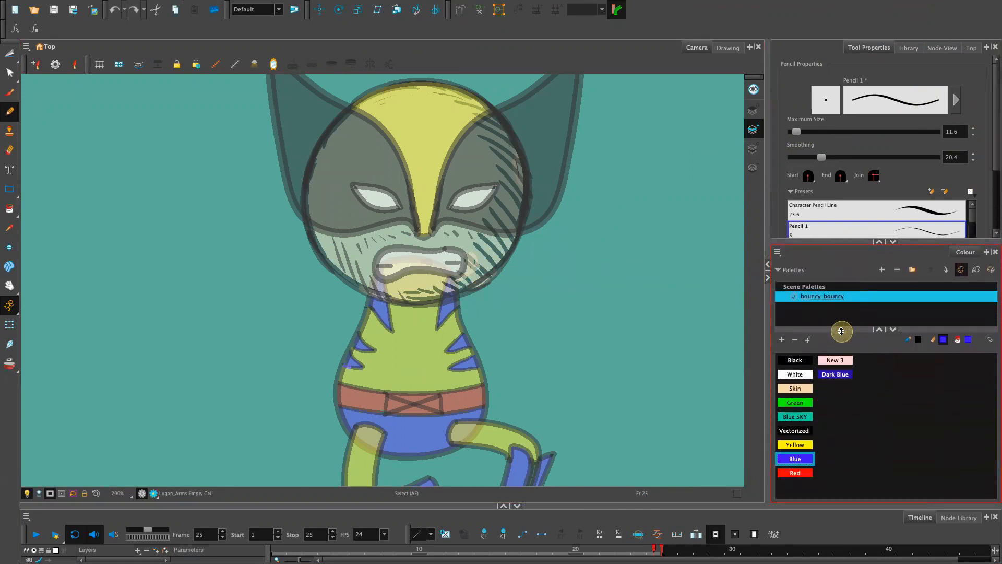
Step: Draw two parallel curved lines in Black rising outward from the shoulder to outline the arm, retrying the lower line
mouse_move(455, 299)
mouse_down()
mouse_move(534, 272)
mouse_move(569, 244)
mouse_up()
drag(459, 320, 566, 275)
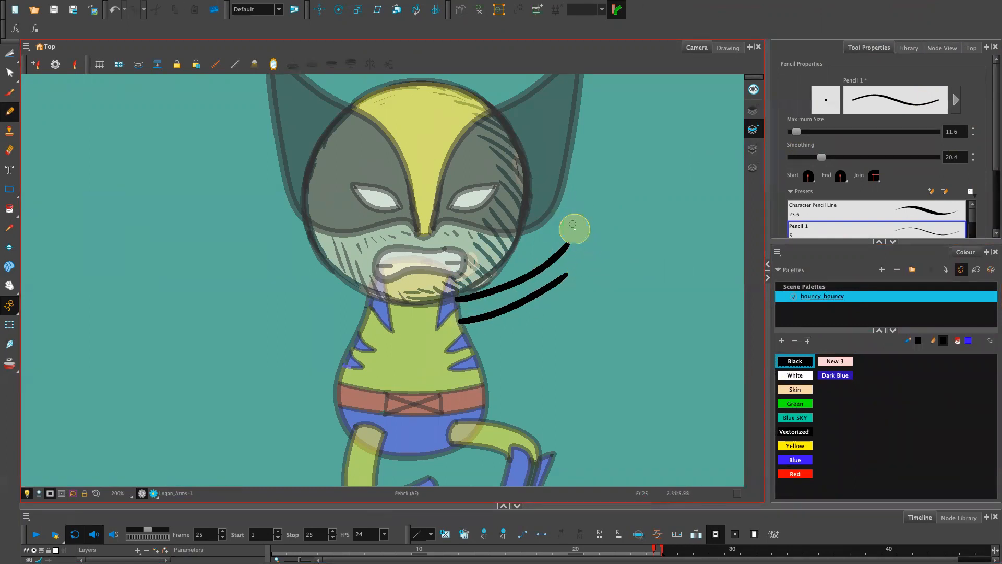
key(ctrl+z)
mouse_move(461, 319)
mouse_down()
mouse_move(582, 260)
mouse_move(552, 249)
mouse_move(568, 259)
mouse_move(552, 295)
mouse_up()
key(ctrl+z)
key(ctrl+z)
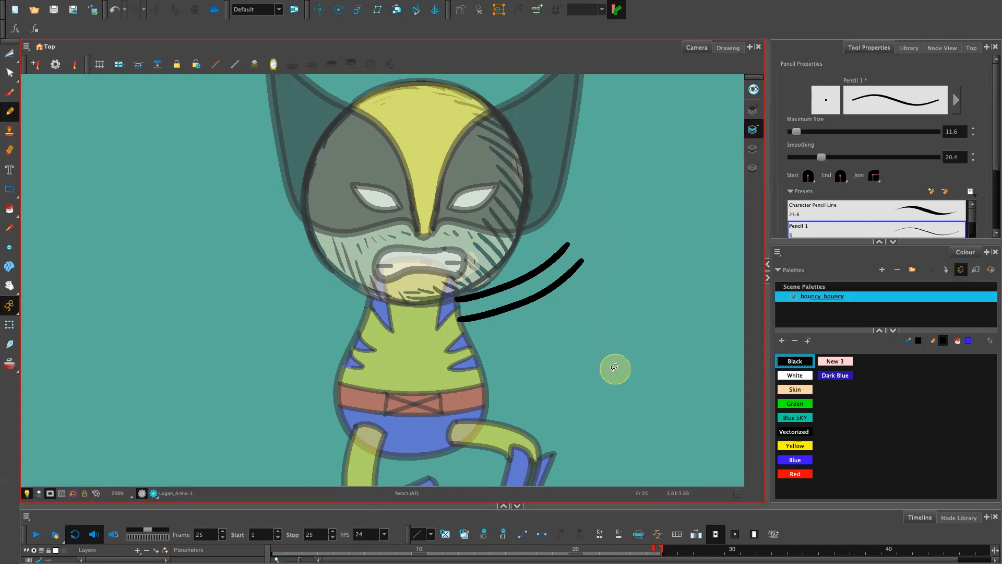
Step: Switch to Chrome to examine the Wolverine costume photo as reference for the gloves and claws, then return to the drawing
mouse_move(595, 556)
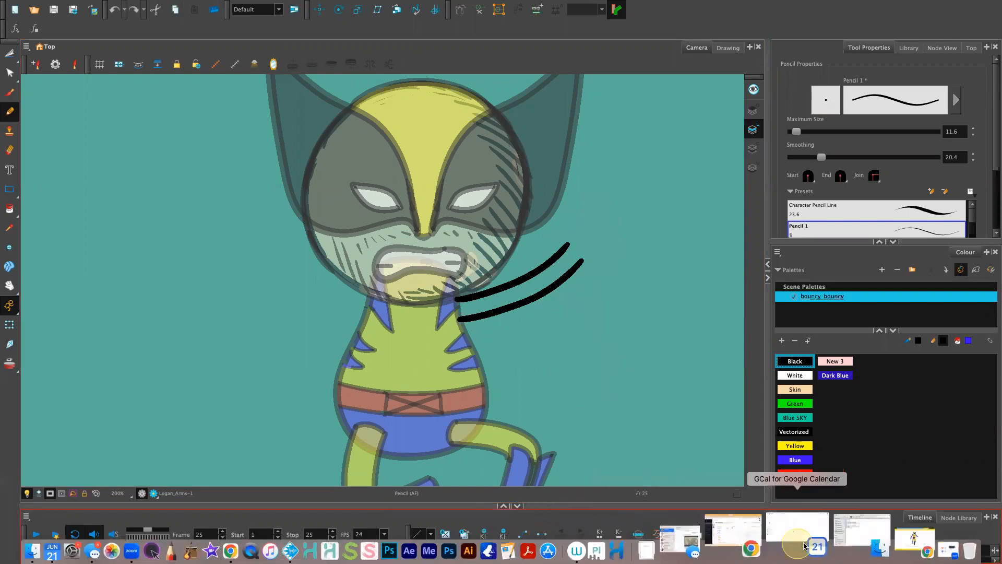
click(841, 543)
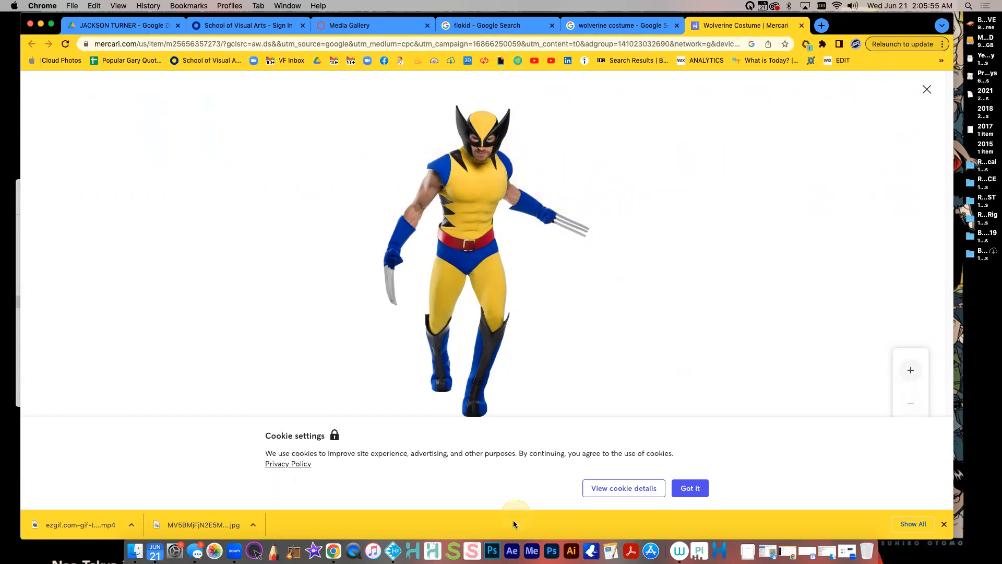
click(394, 545)
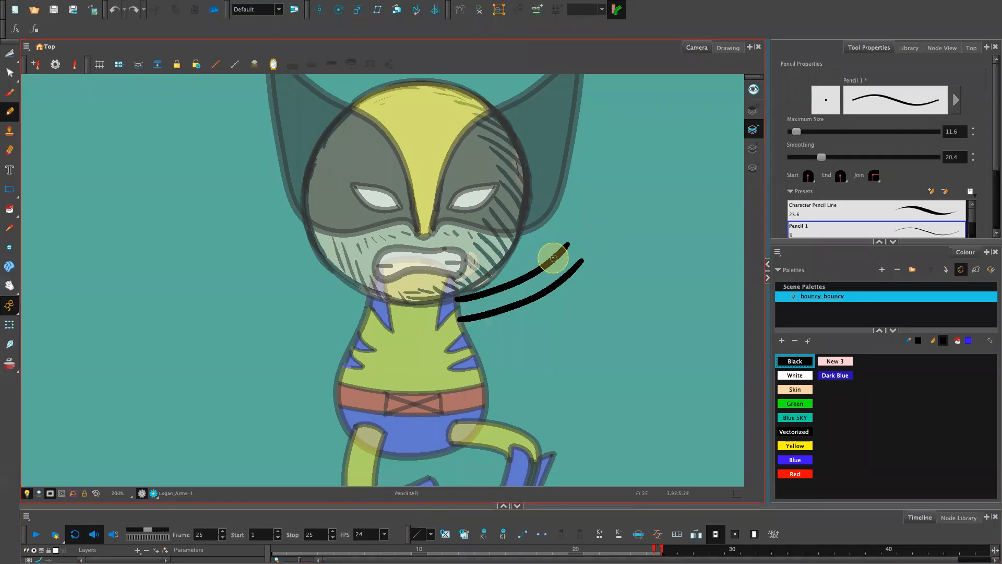
Step: Draw the glove's cuff line across the forearm and a clenched fist at the end of the arm
drag(548, 280, 548, 289)
drag(562, 256, 580, 220)
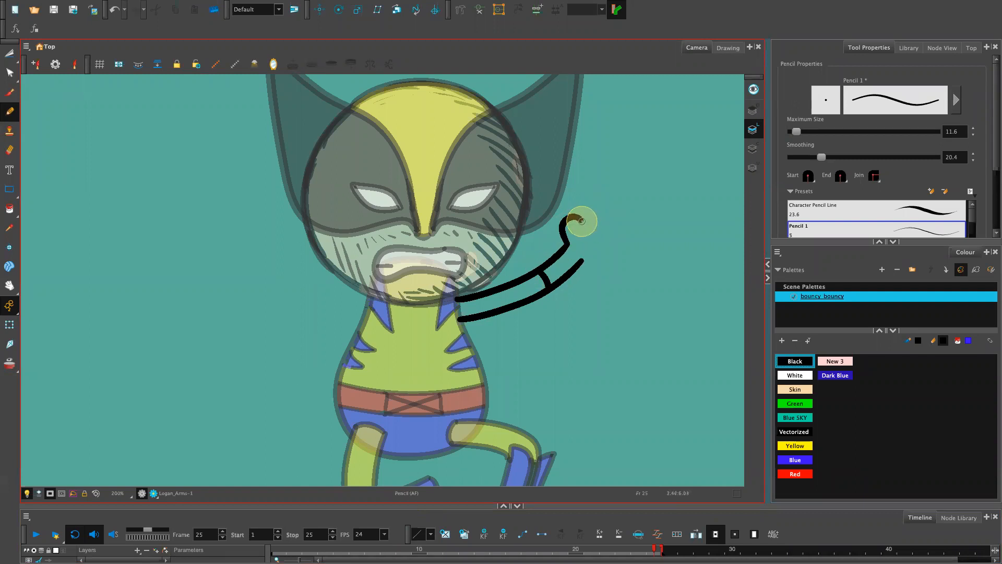
key(ctrl+z)
mouse_move(566, 240)
mouse_down()
mouse_move(570, 220)
mouse_move(591, 233)
mouse_move(575, 225)
mouse_move(582, 203)
mouse_move(598, 206)
mouse_move(609, 226)
mouse_up()
drag(582, 260, 607, 250)
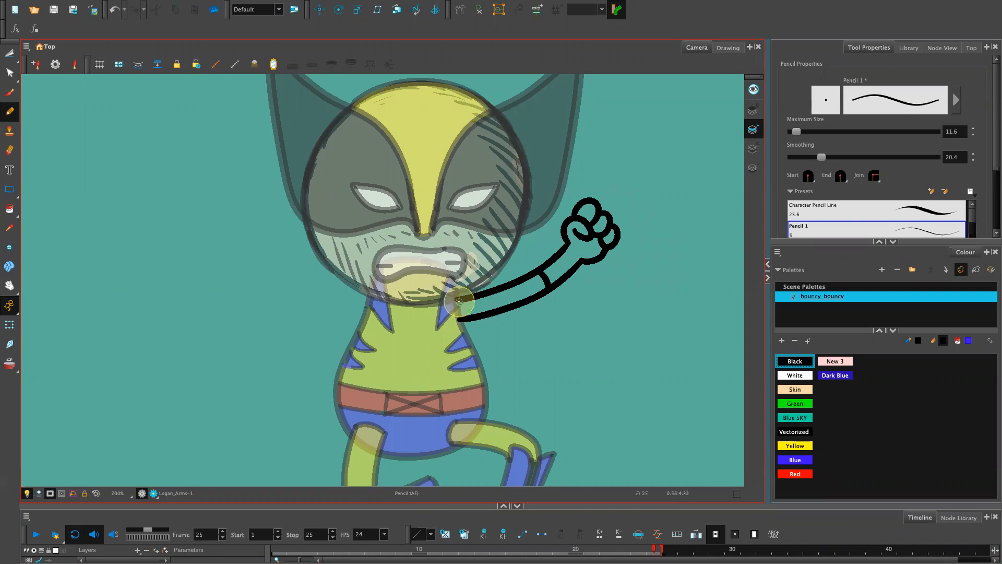
Step: Set the pencil's maximum size to 8.8 and close the arm outline at the shoulder with a short line
drag(457, 301, 458, 319)
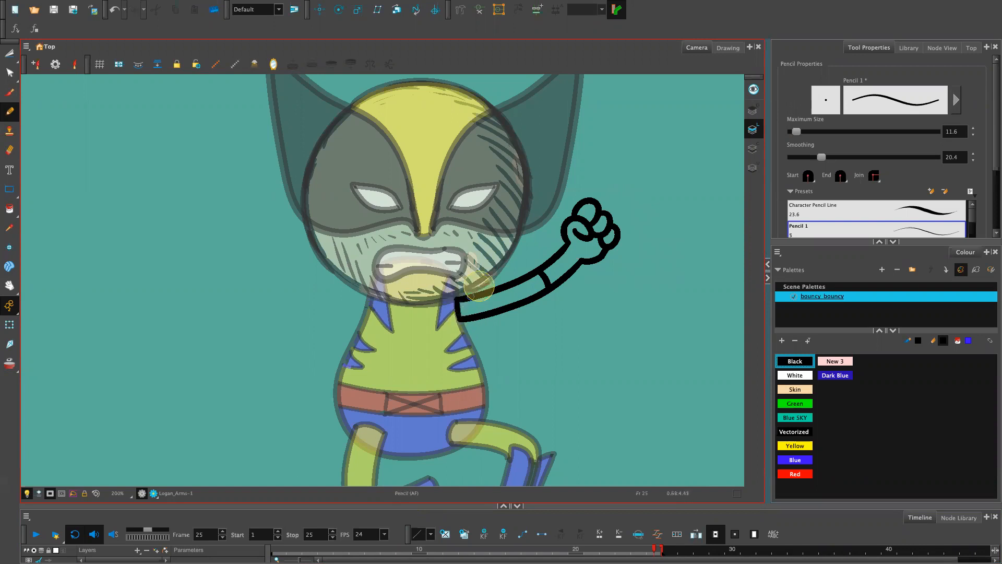
key(ctrl+z)
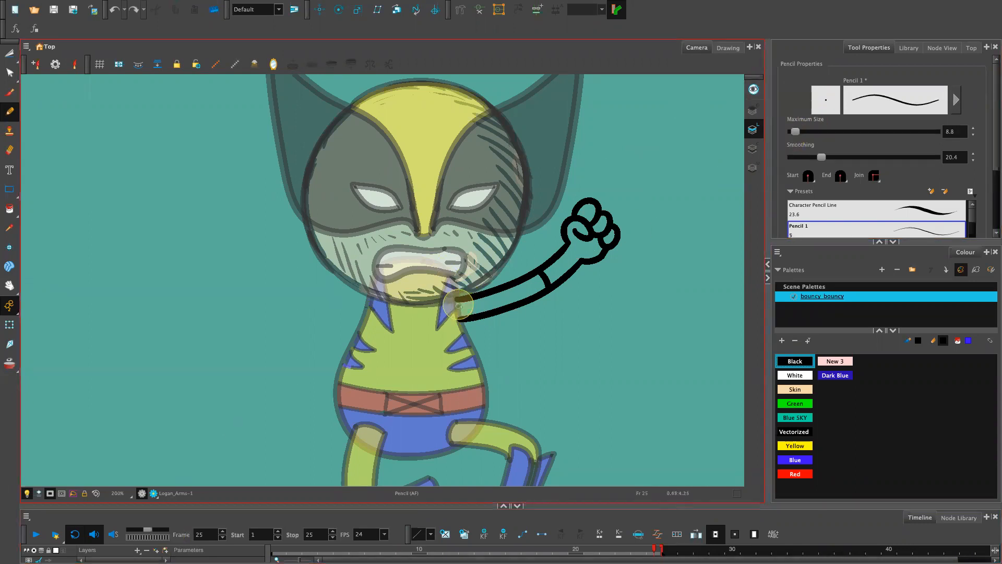
drag(458, 300, 461, 319)
drag(457, 298, 460, 319)
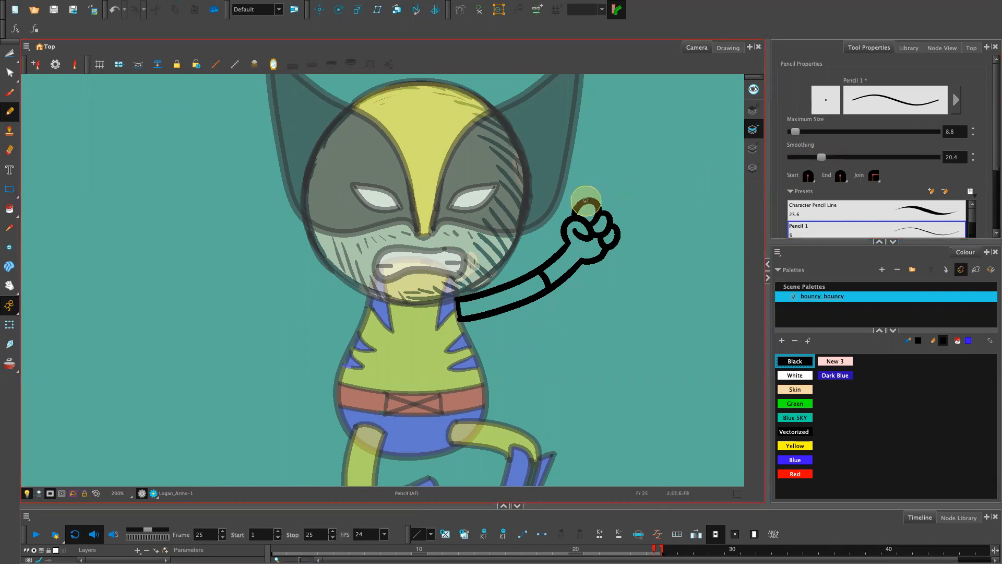
Step: Draw the first long curved claw from the fist's uppermost knuckle, redoing its second edge so both edges meet in a point
drag(586, 200, 662, 140)
drag(597, 202, 653, 147)
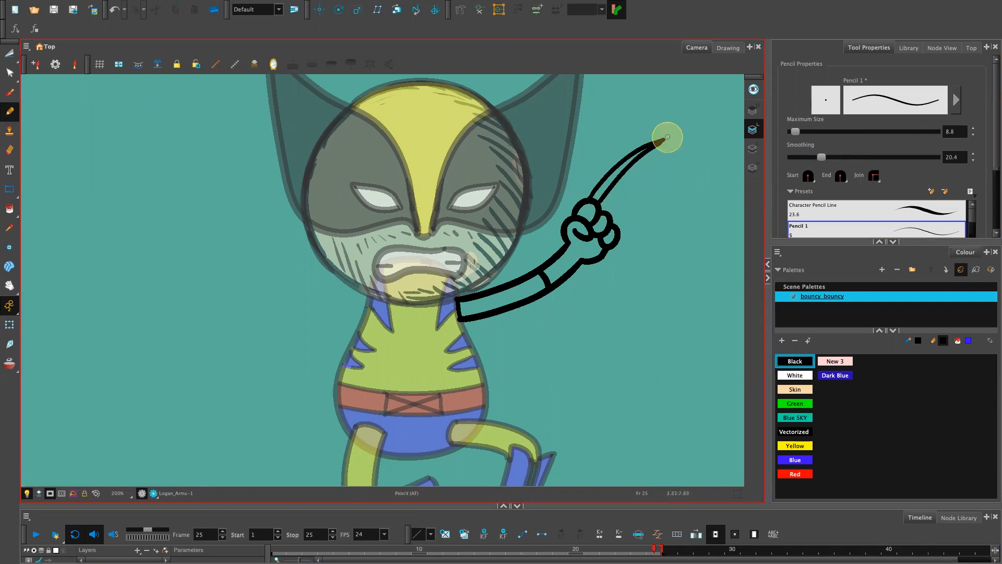
key(ctrl+z)
drag(596, 201, 664, 139)
key(ctrl+z)
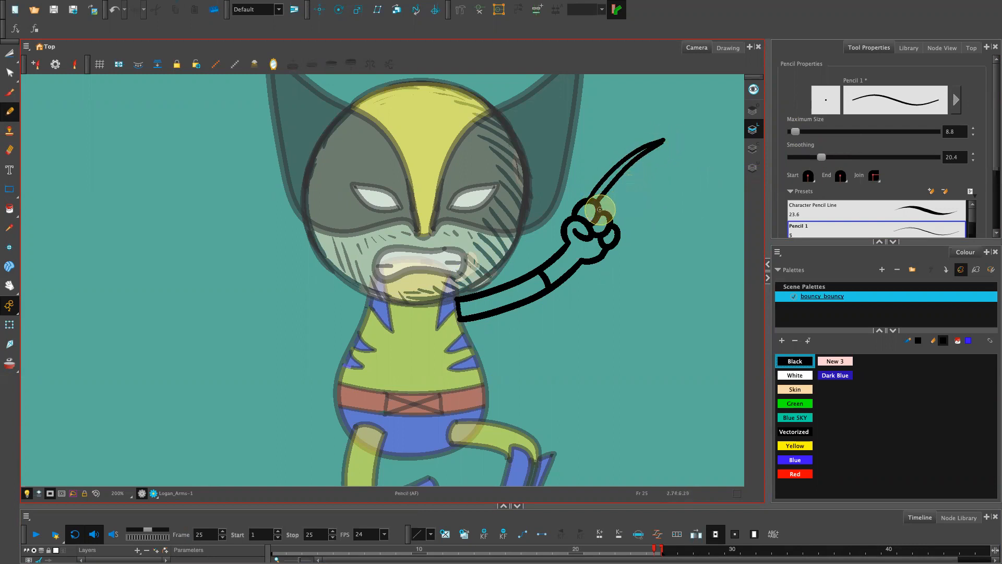
Step: Draw the second curved claw from the next knuckle, parallel to the first, retrying its edges
drag(599, 209, 677, 151)
mouse_move(609, 213)
mouse_down()
mouse_move(682, 150)
mouse_move(609, 213)
mouse_move(674, 154)
mouse_up()
key(ctrl+z)
key(ctrl+z)
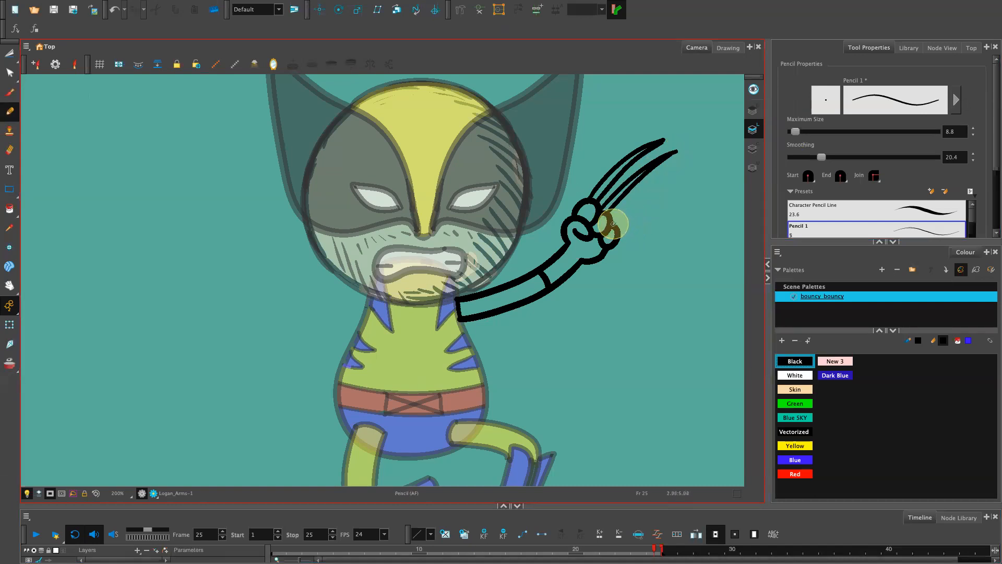
Step: Draw the third curved claw from the fist's lowest knuckle, parallel to the others, redoing its edges until they meet in a point
drag(615, 222, 686, 179)
key(ctrl+z)
drag(616, 224, 683, 179)
key(ctrl+z)
drag(616, 223, 681, 177)
drag(619, 217, 676, 174)
drag(619, 222, 677, 174)
key(ctrl+z)
drag(619, 221, 681, 173)
key(ctrl+z)
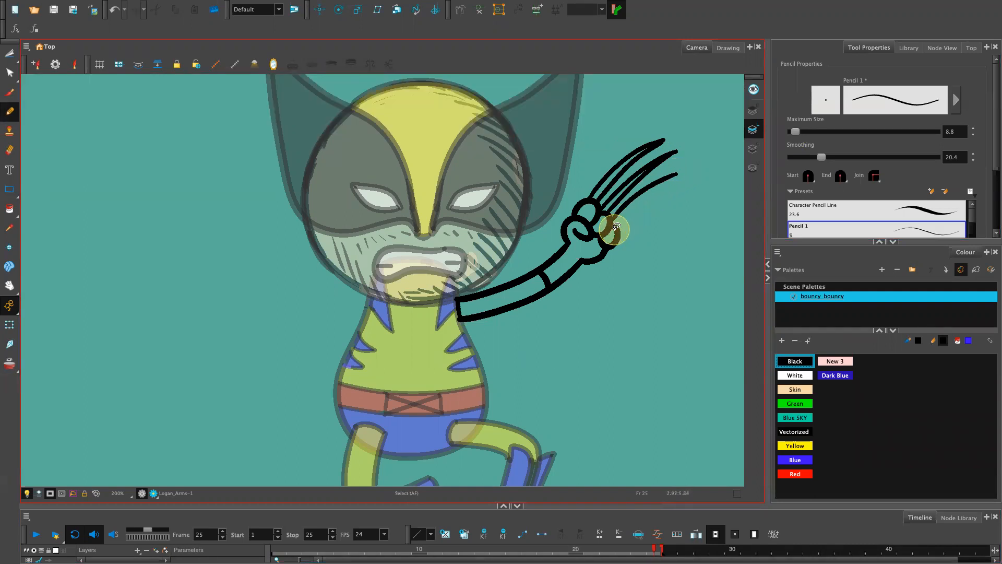
drag(616, 230, 677, 173)
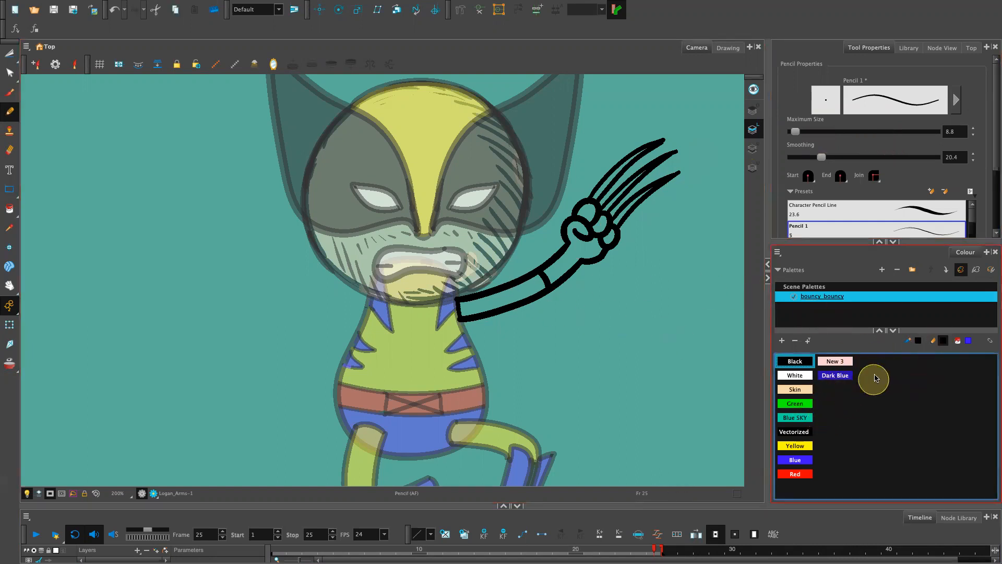
Step: Add a light grey colour (RGB 203, 203, 203) to the bouncy_bouncy palette and name it Claws
click(782, 340)
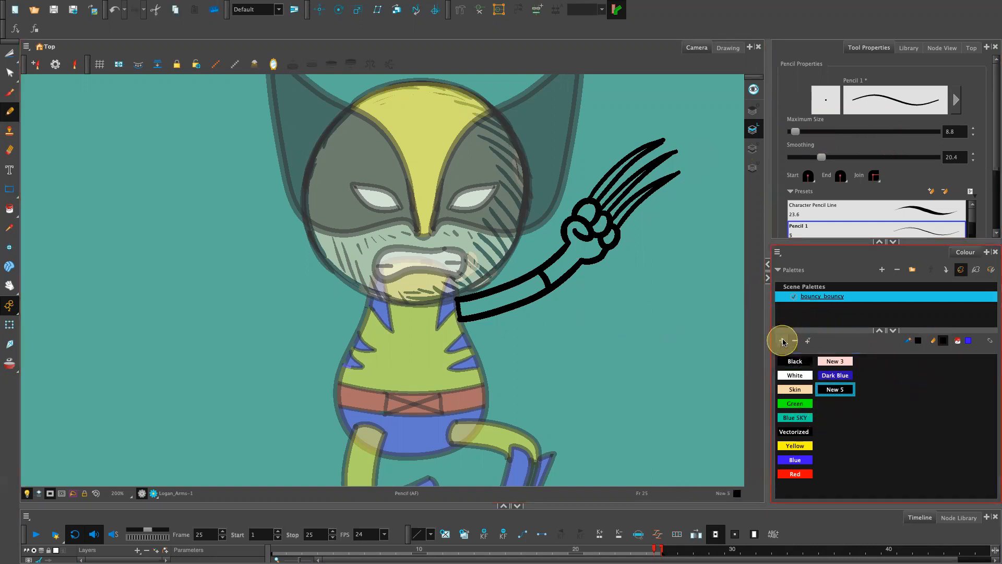
double_click(831, 390)
drag(366, 199, 344, 217)
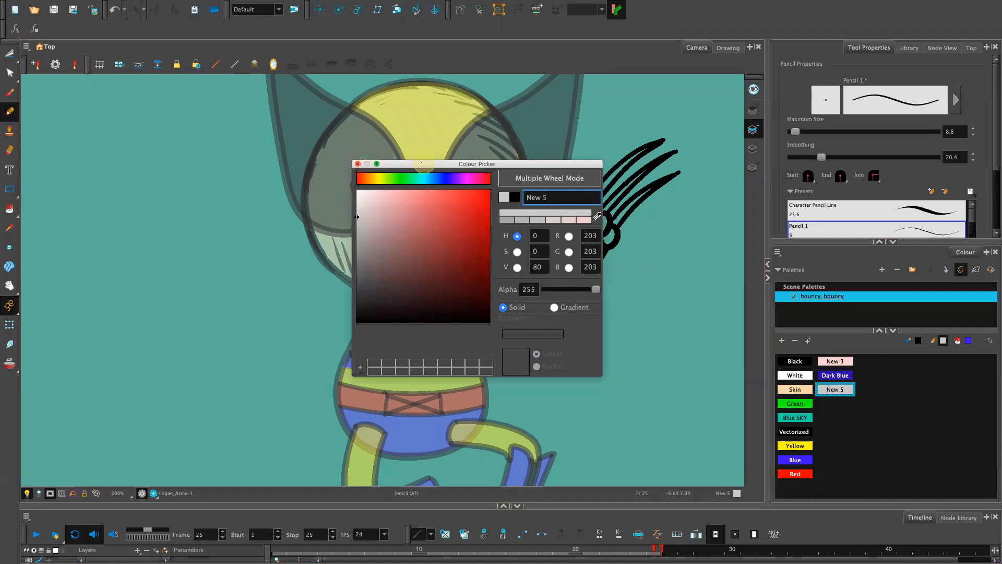
drag(555, 197, 510, 198)
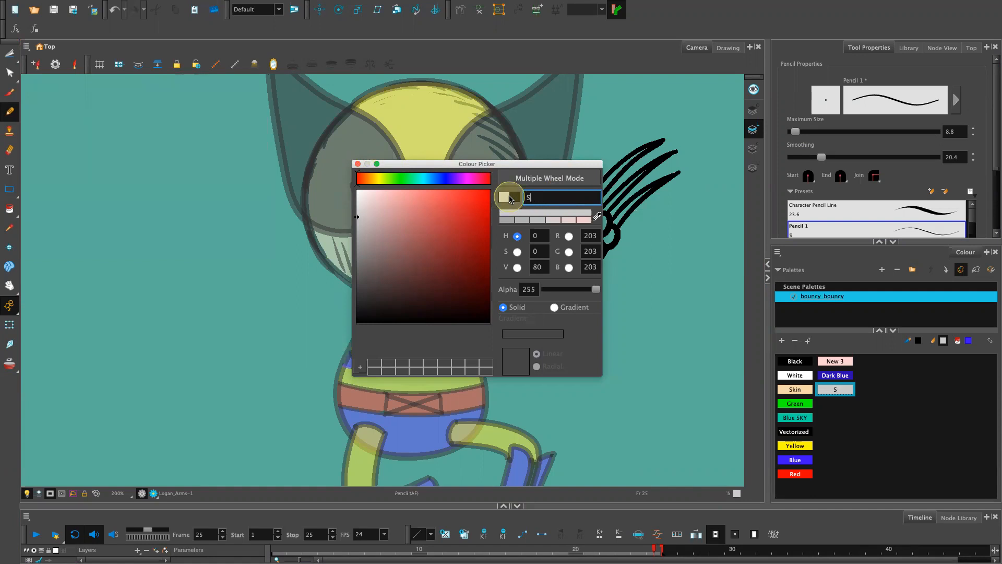
key(BackSpace)
text(Claws)
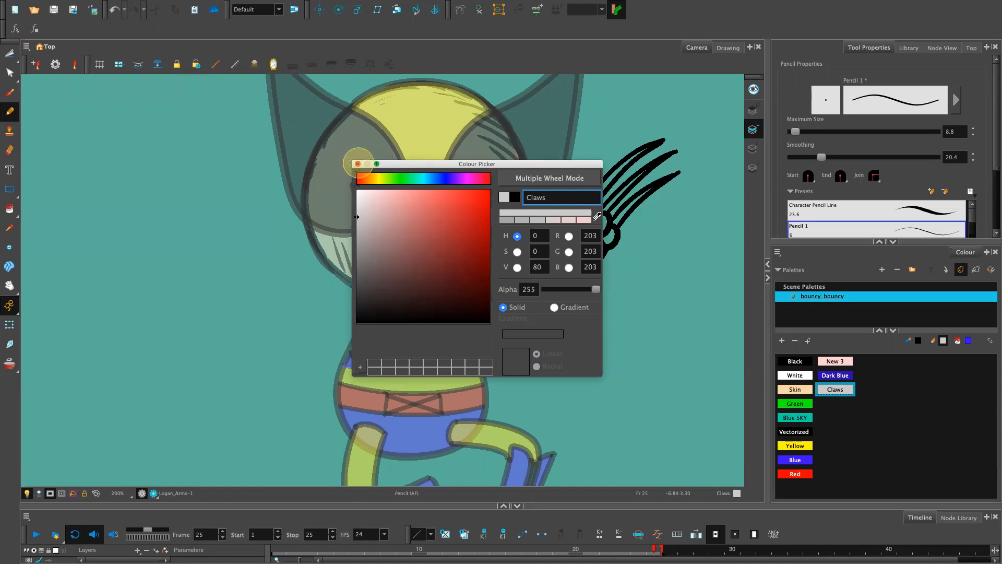
click(357, 164)
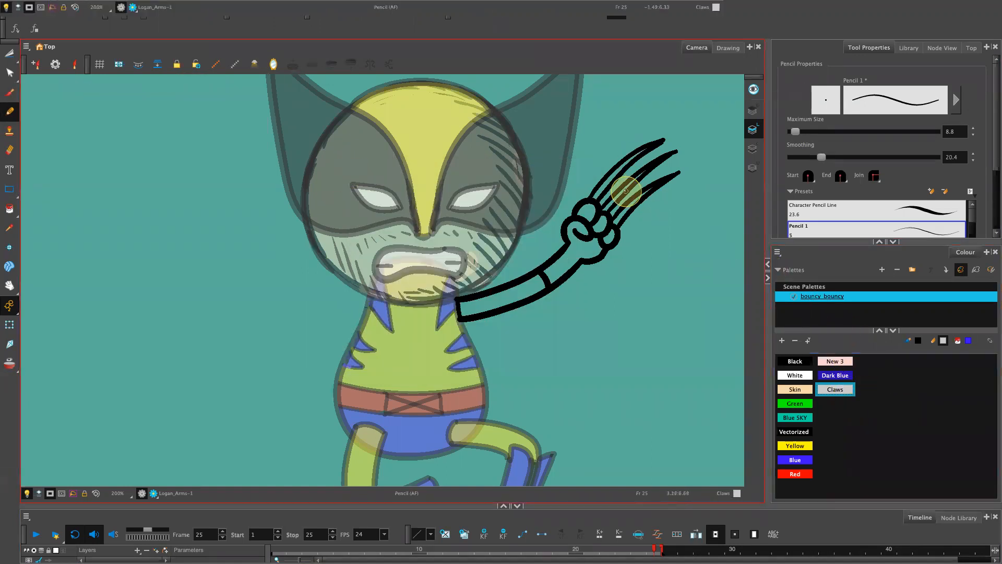
Step: Fill all three claws with the Claws colour using the Paint tool
key(alt+i)
click(838, 390)
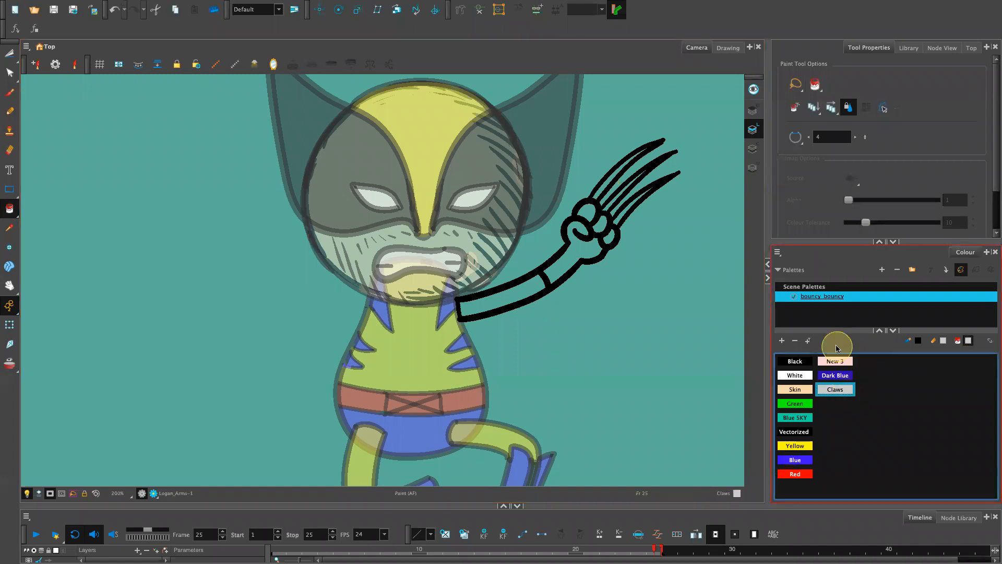
click(610, 193)
click(611, 204)
click(621, 216)
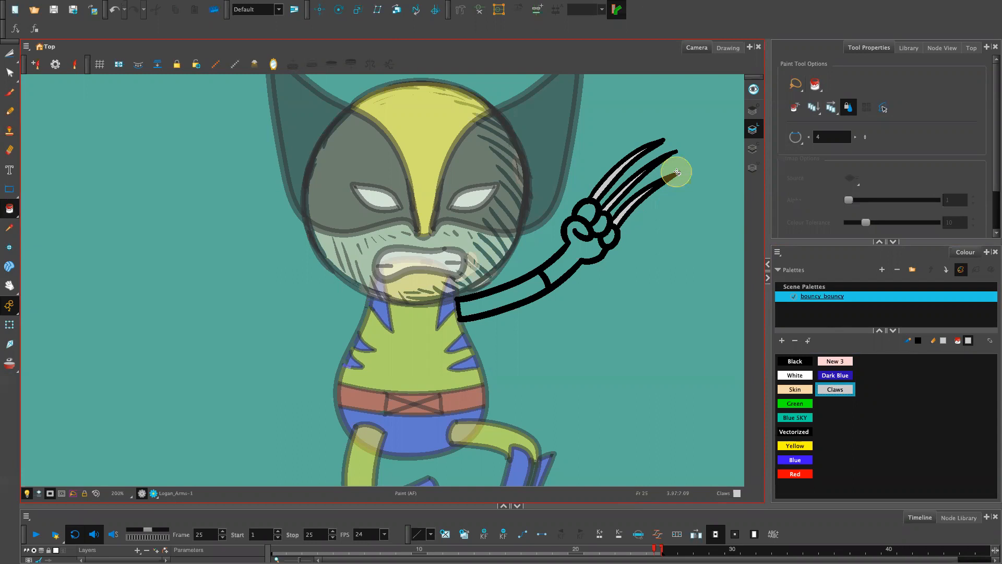
Step: Fill the bare upper section of the arm with Yellow, and the glove and its knuckles with Blue
click(795, 445)
click(538, 279)
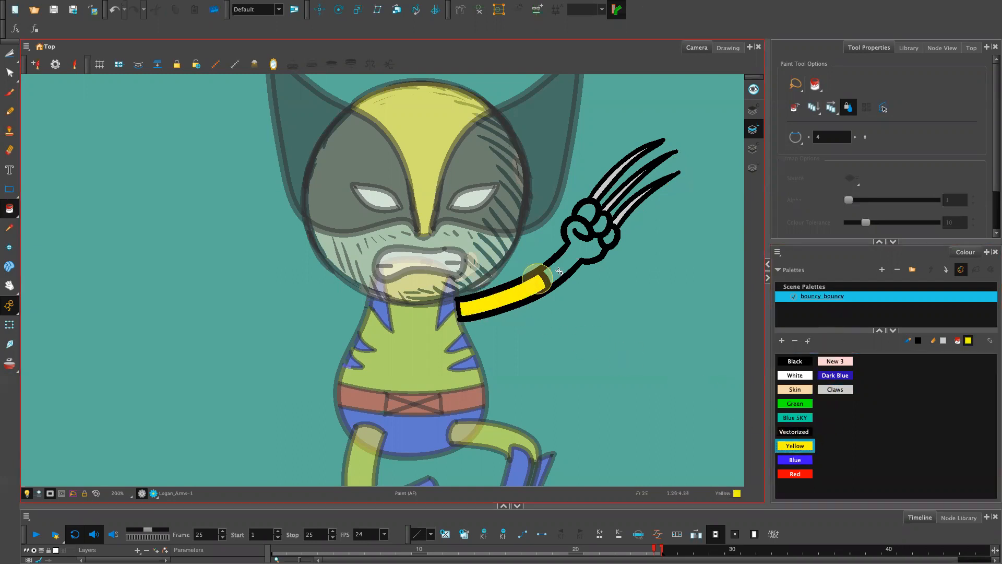
click(801, 452)
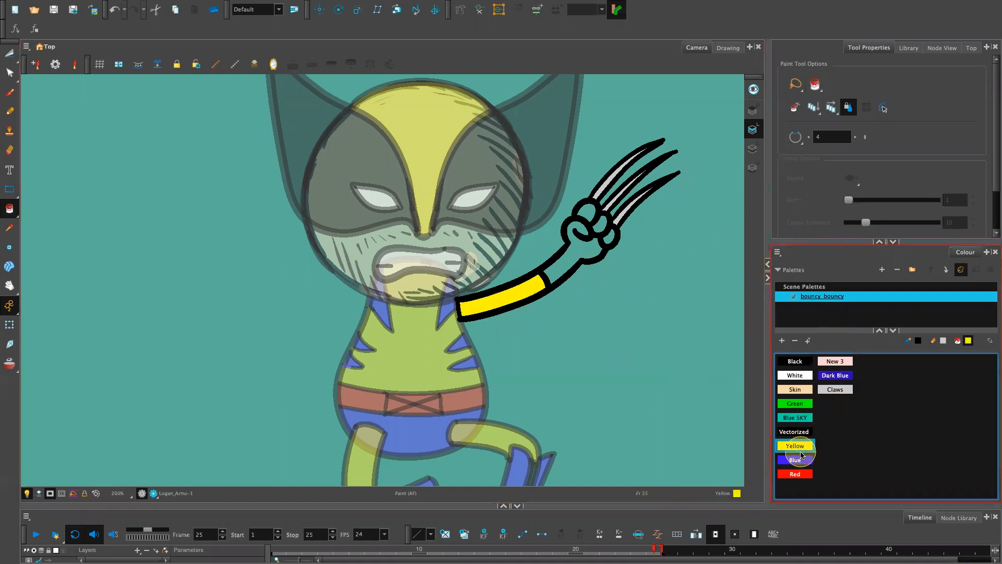
click(804, 463)
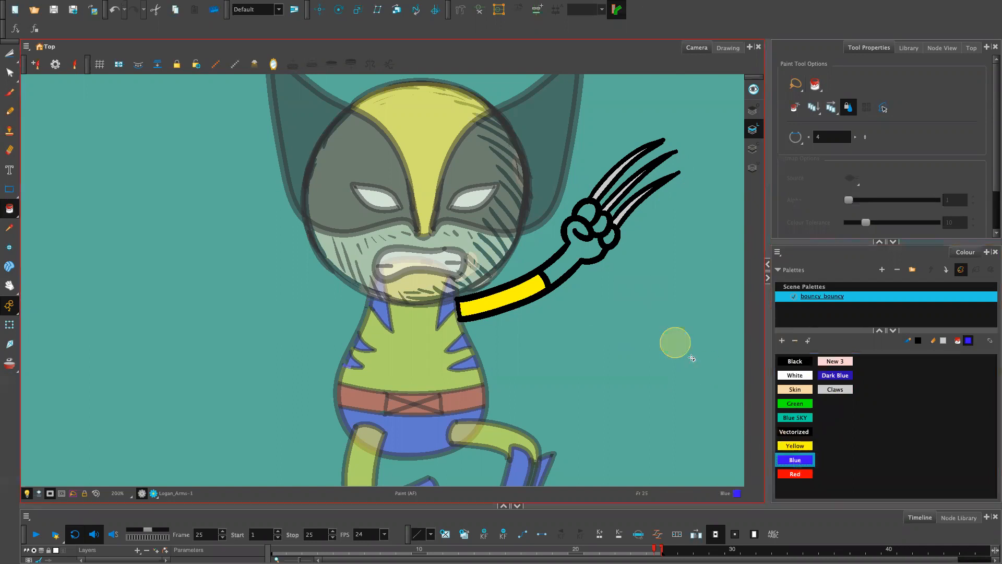
click(563, 261)
click(612, 234)
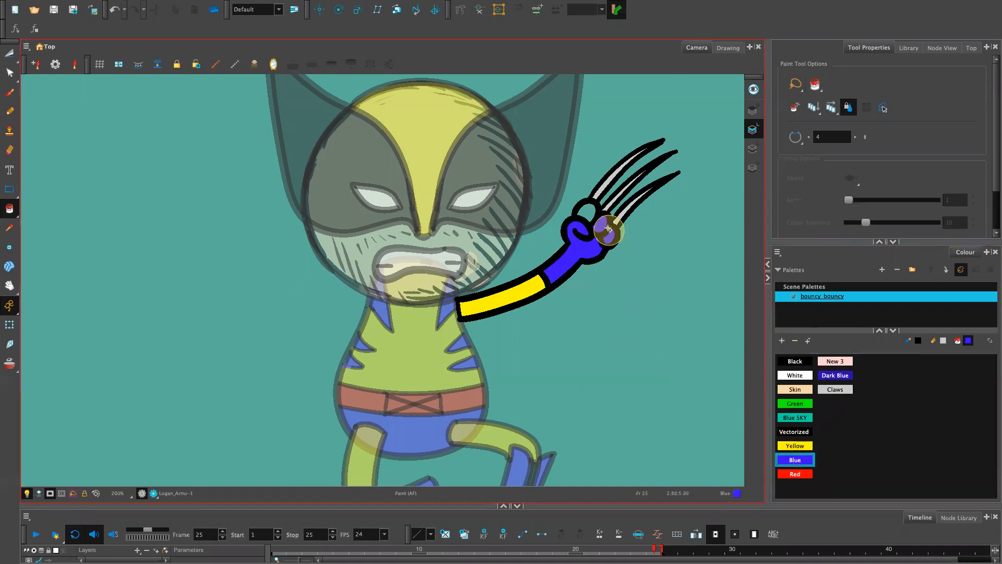
click(593, 211)
Step: Draw a small pointed shoulder shape along the arm's upper edge with the Black pencil and fill it with Blue
click(791, 357)
click(485, 290)
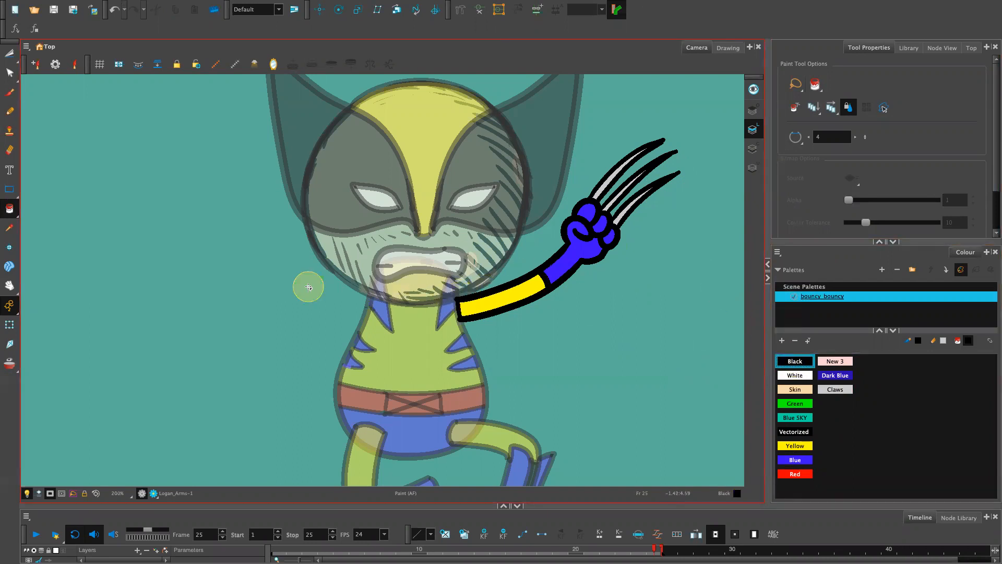
click(9, 111)
click(794, 361)
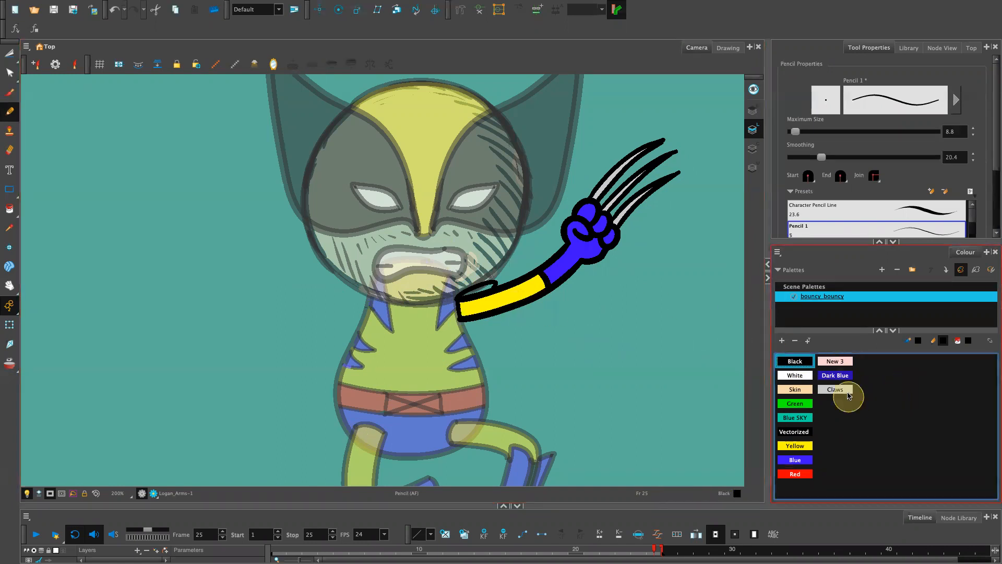
click(795, 459)
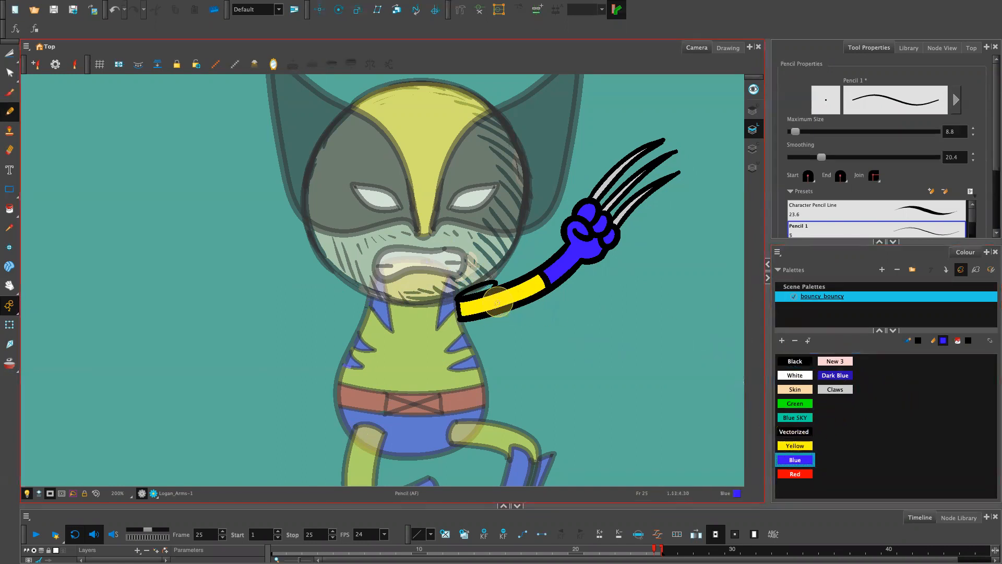
key(alt+i)
click(794, 459)
click(487, 286)
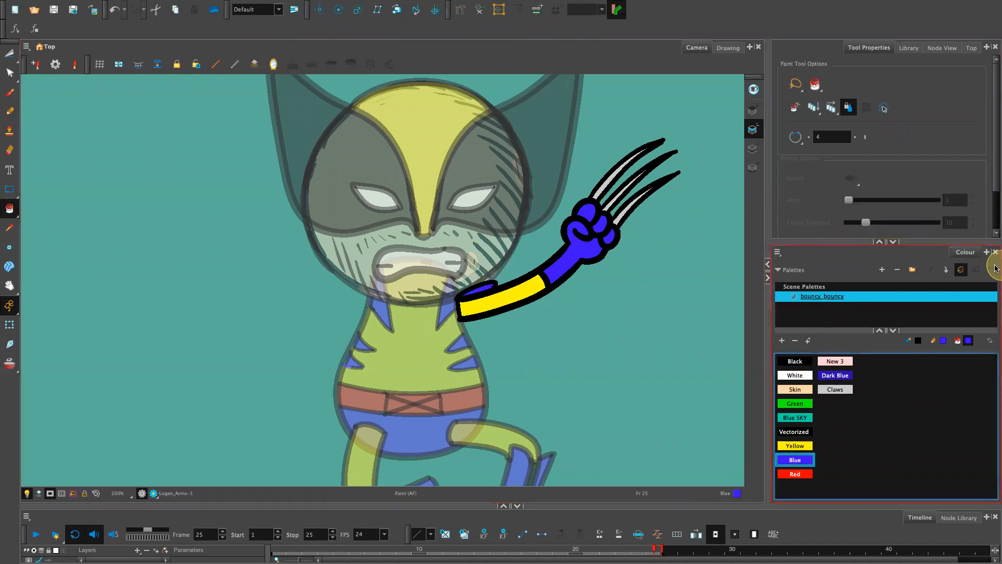
Step: Select the whole finished arm and paste a copy of it into the same drawing
key(2)
key(2)
key(2)
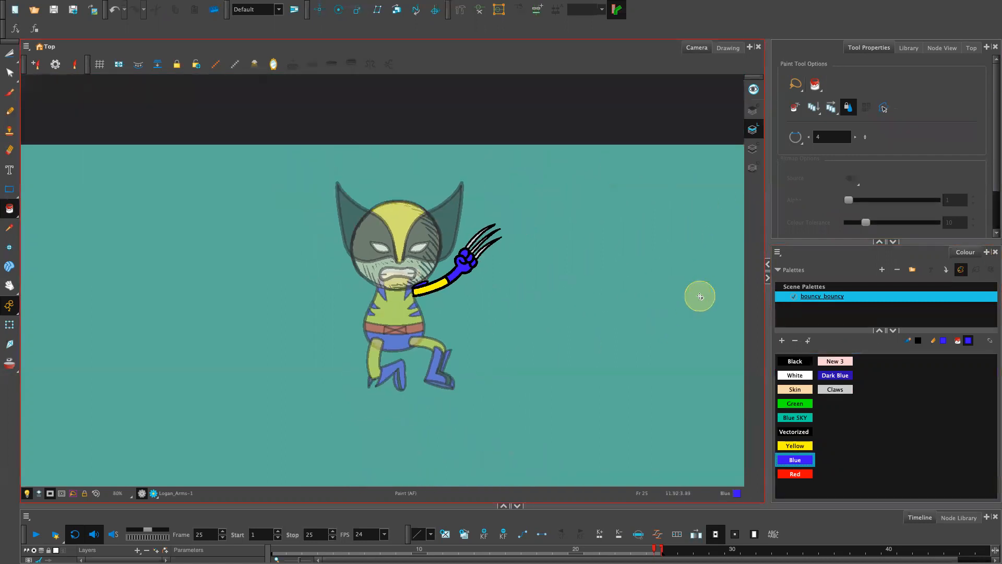
mouse_move(516, 404)
mouse_down()
mouse_move(595, 425)
mouse_move(571, 382)
mouse_up()
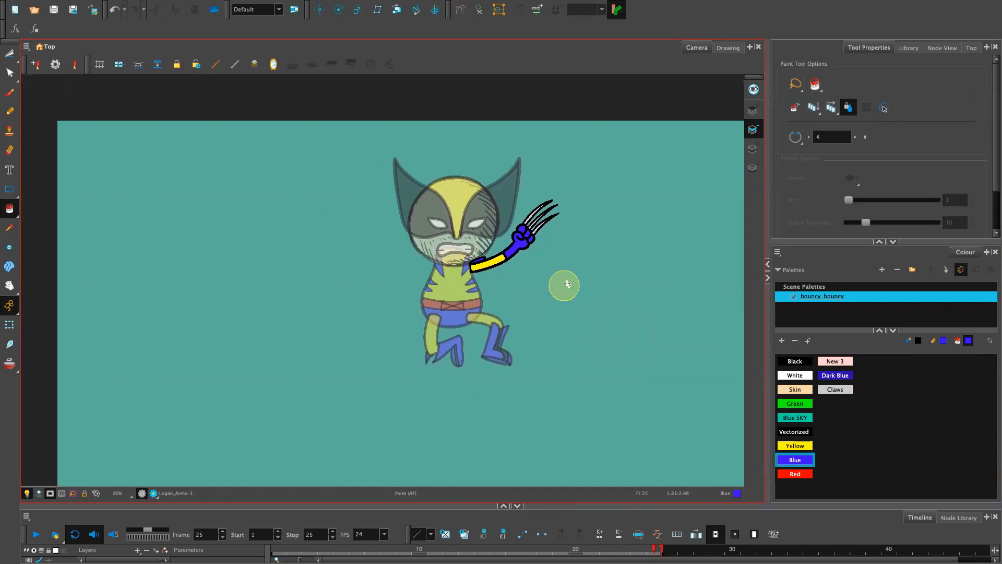
drag(562, 293, 543, 388)
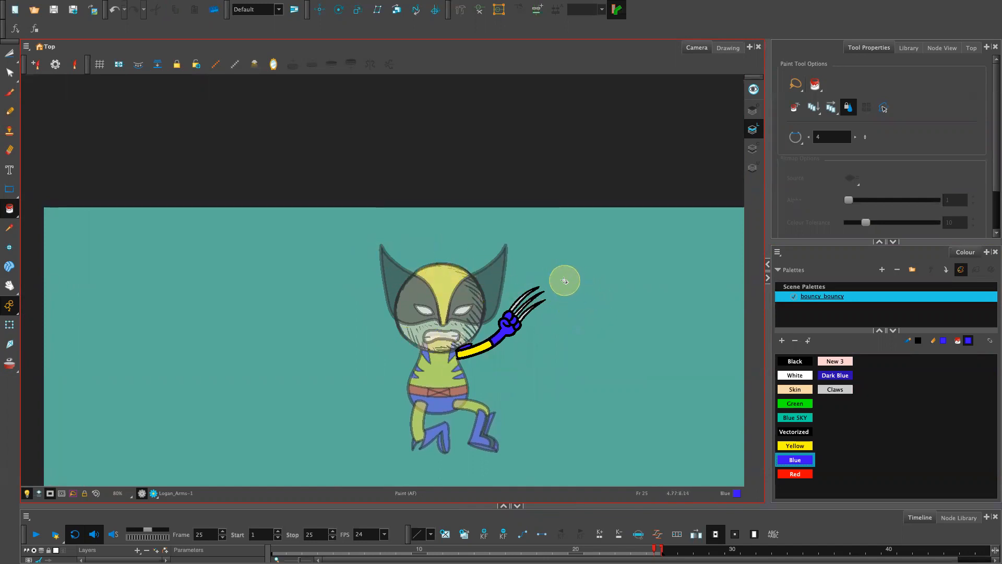
key(s)
mouse_move(541, 291)
mouse_down()
mouse_move(516, 269)
mouse_move(439, 362)
mouse_move(566, 302)
mouse_up()
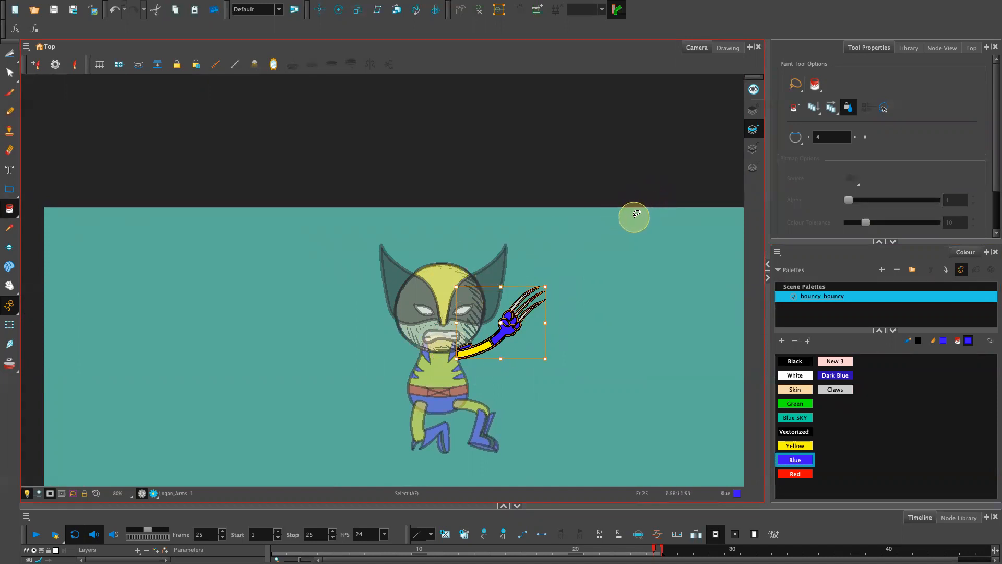
key(super+c)
key(super+v)
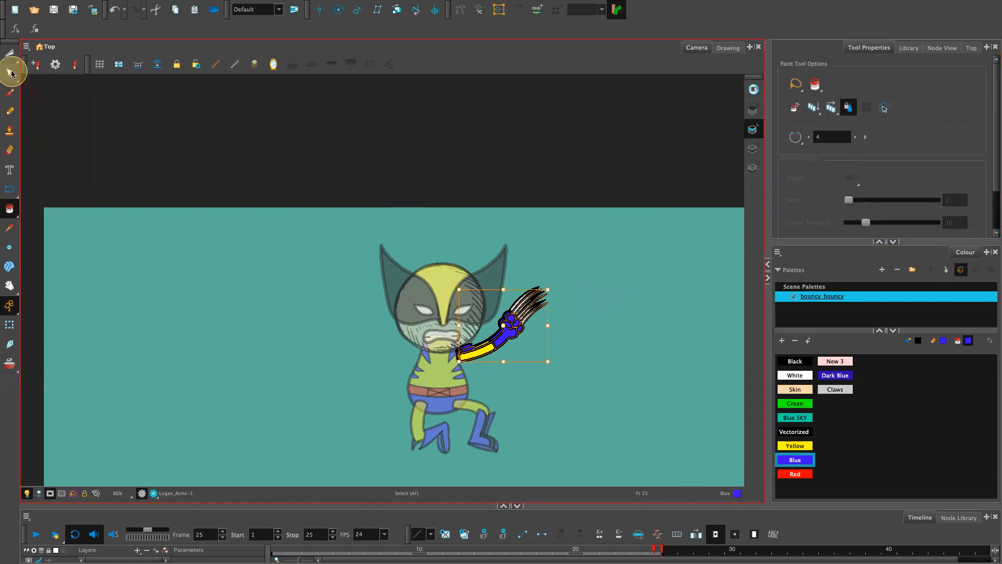
Step: Select one of the two overlapping arms with the Cutter tool and flip it horizontally
click(9, 54)
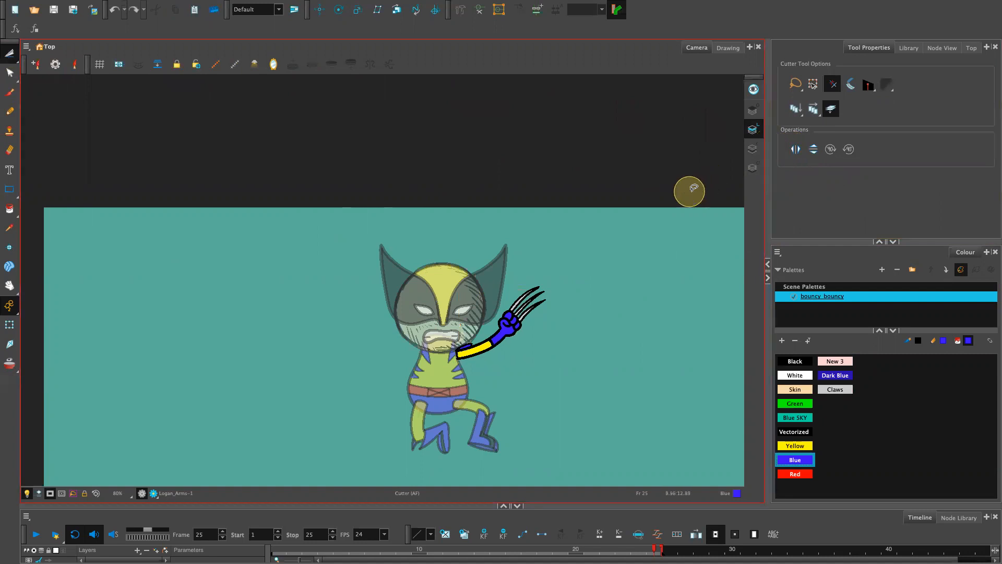
click(525, 294)
drag(526, 293, 538, 295)
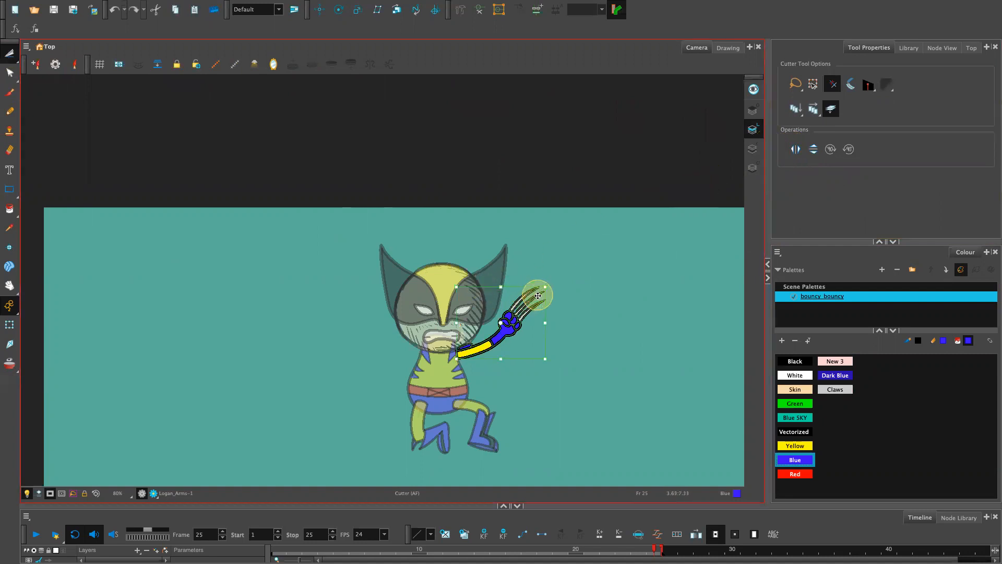
click(794, 148)
Step: Nudge the mirrored arm horizontally across the body until its upper end reaches the opposite shoulder
key(Left)
key(Left)
key(Left)
key(Left)
key(Left)
key(Left)
key(Left)
key(Left)
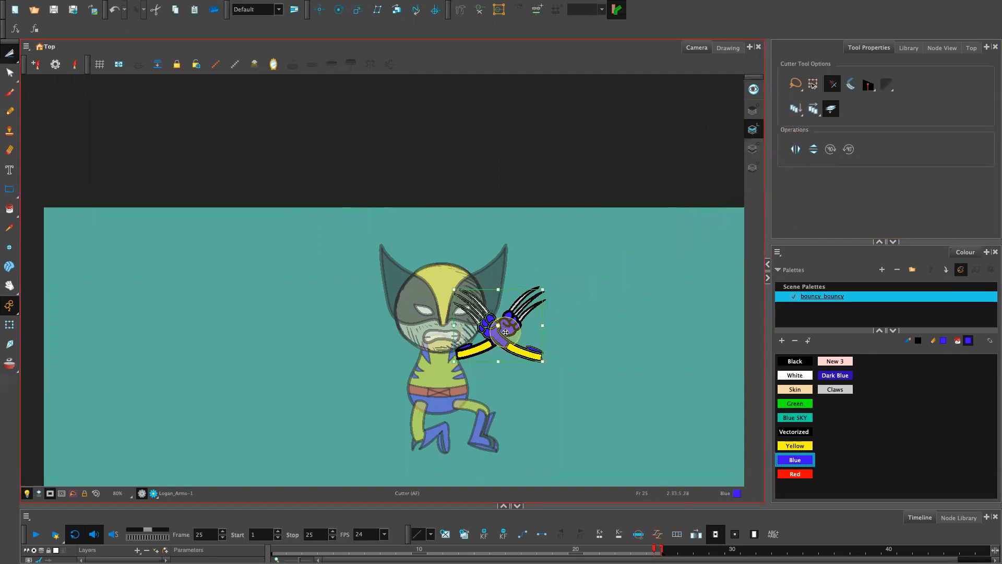
key(Left)
key(Left)
key(Left)
key(Left)
key(Left)
key(Left)
key(Left)
key(Left)
key(Left)
key(Left)
key(Left)
key(Left)
key(Left)
key(Left)
key(Left)
key(Left)
key(Left)
key(Left)
key(Left)
key(Left)
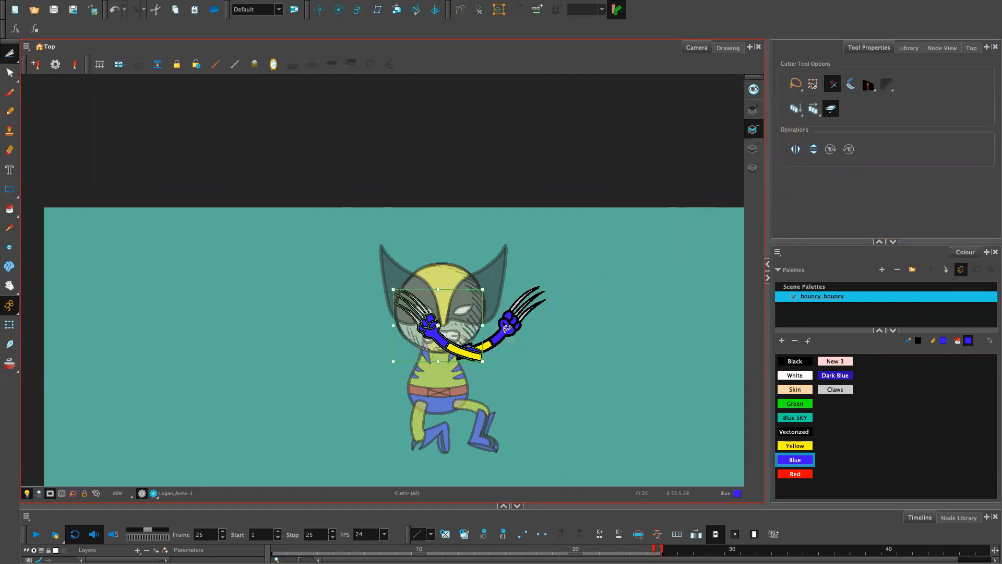
key(Left)
key(Left)
key(Left)
key(Left)
key(Left)
key(Left)
key(Left)
key(Left)
key(Left)
key(Left)
key(Left)
key(Left)
key(Left)
key(Left)
key(Left)
key(Left)
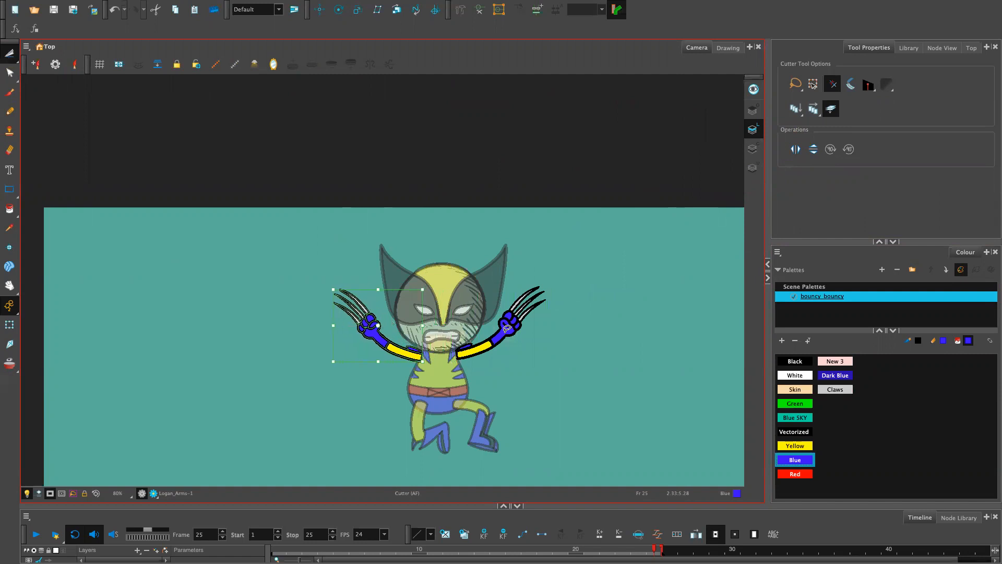
key(Left)
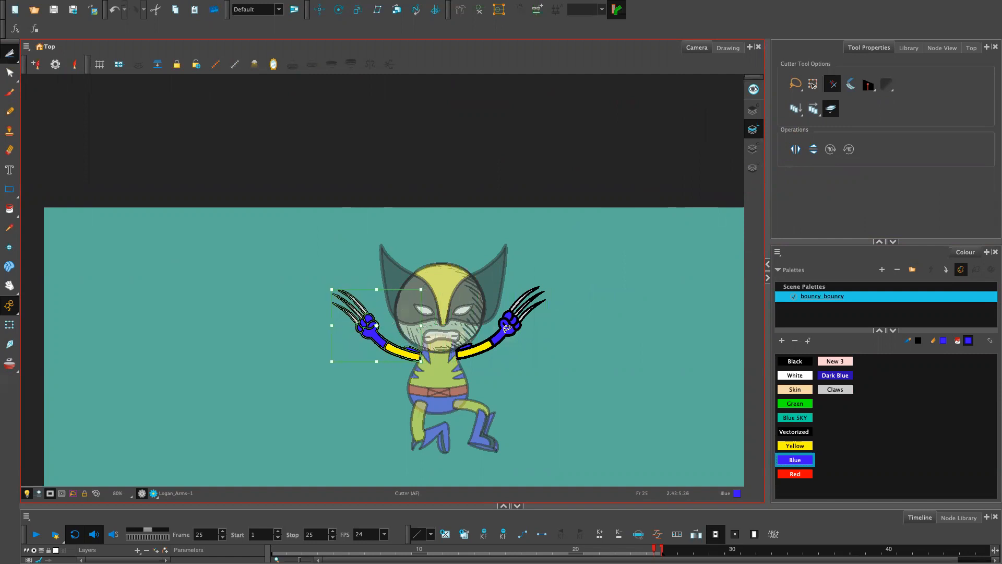
Step: Rotate the mirrored arm slightly so its claws point more upward
click(391, 336)
mouse_move(417, 360)
mouse_down()
mouse_move(426, 287)
mouse_move(445, 293)
mouse_move(448, 268)
mouse_move(437, 303)
mouse_up()
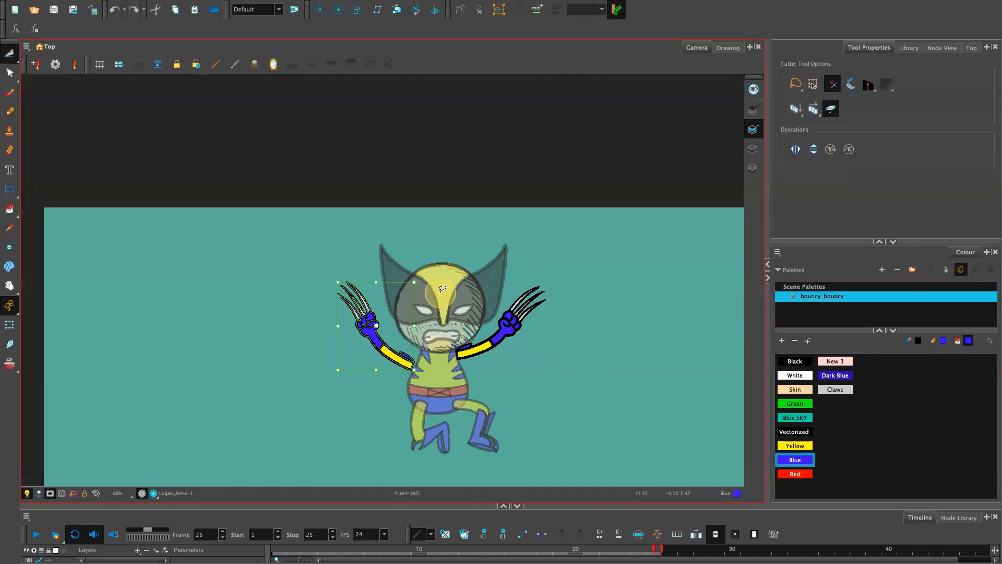
click(408, 355)
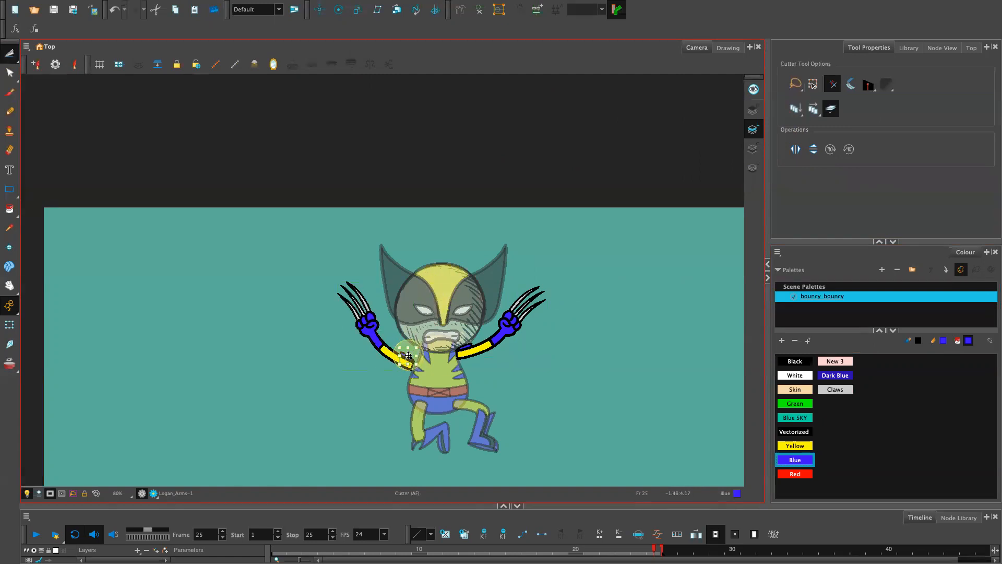
mouse_move(411, 302)
mouse_down()
mouse_move(369, 256)
mouse_move(296, 309)
mouse_move(400, 398)
mouse_move(427, 391)
mouse_move(435, 366)
mouse_up()
click(407, 355)
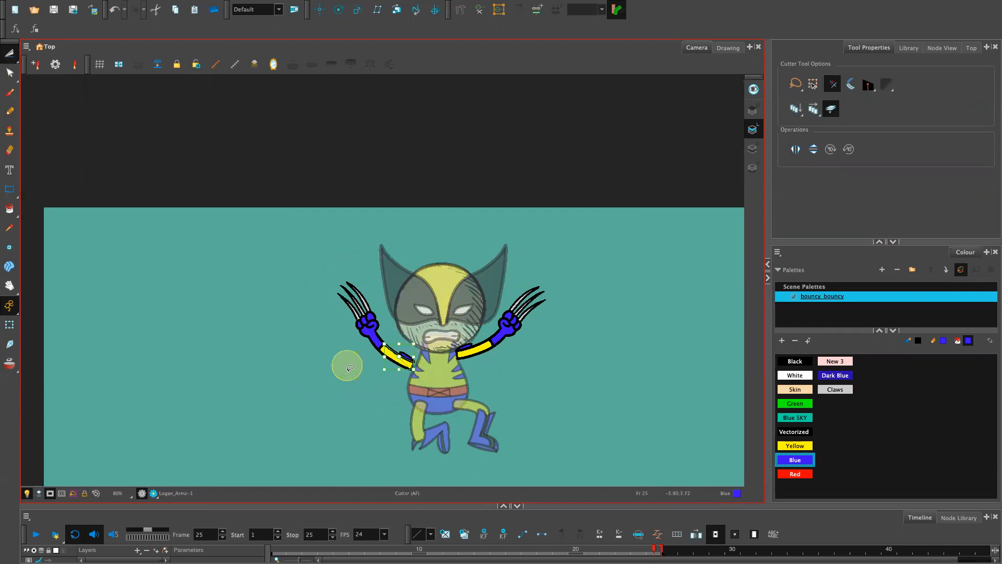
Step: Lasso the whole mirrored arm, rotate it further upright and move it in against the shoulder
mouse_move(381, 311)
mouse_down()
mouse_move(346, 265)
mouse_move(330, 344)
mouse_move(410, 393)
mouse_up()
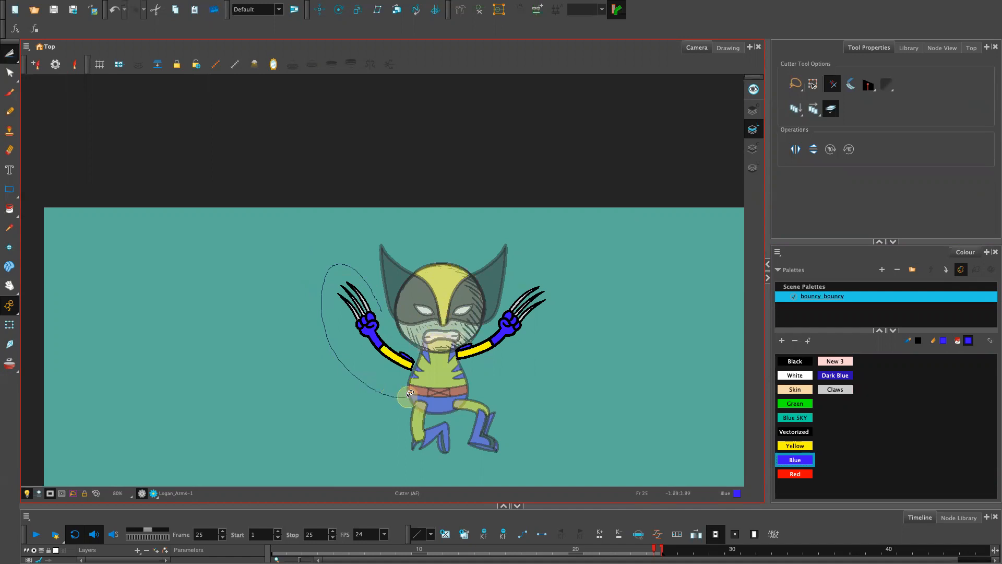
drag(373, 291, 375, 293)
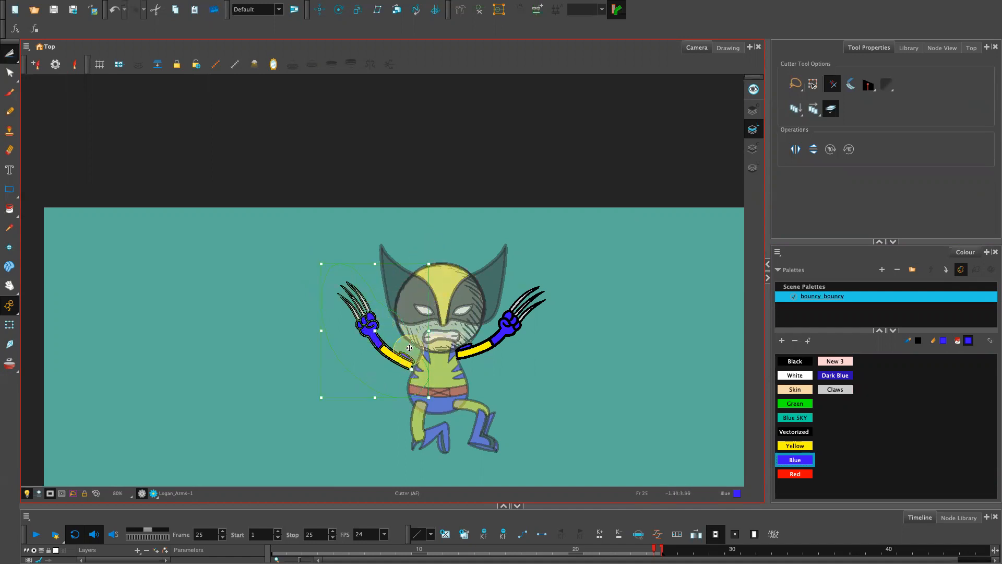
drag(442, 271, 450, 275)
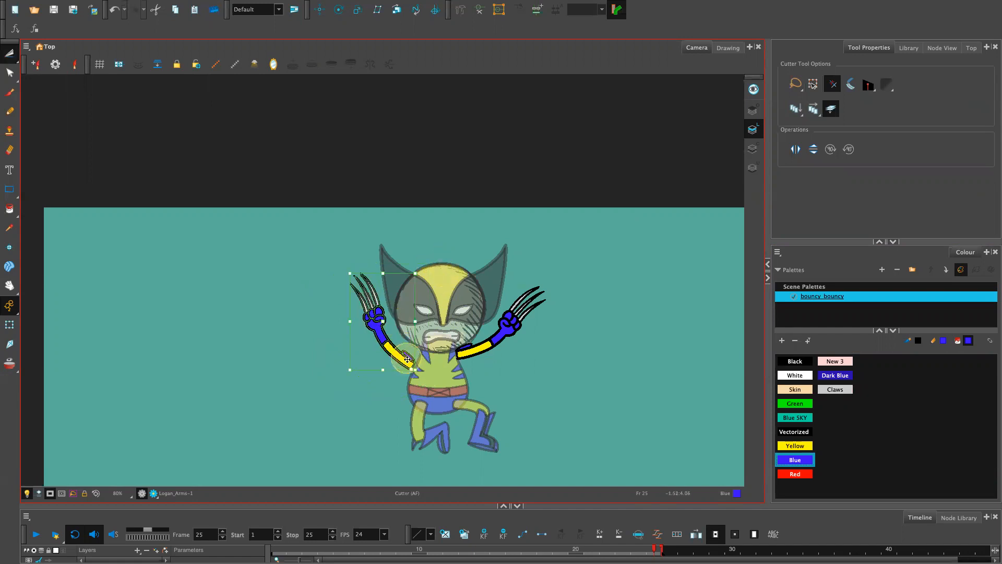
drag(407, 358, 419, 355)
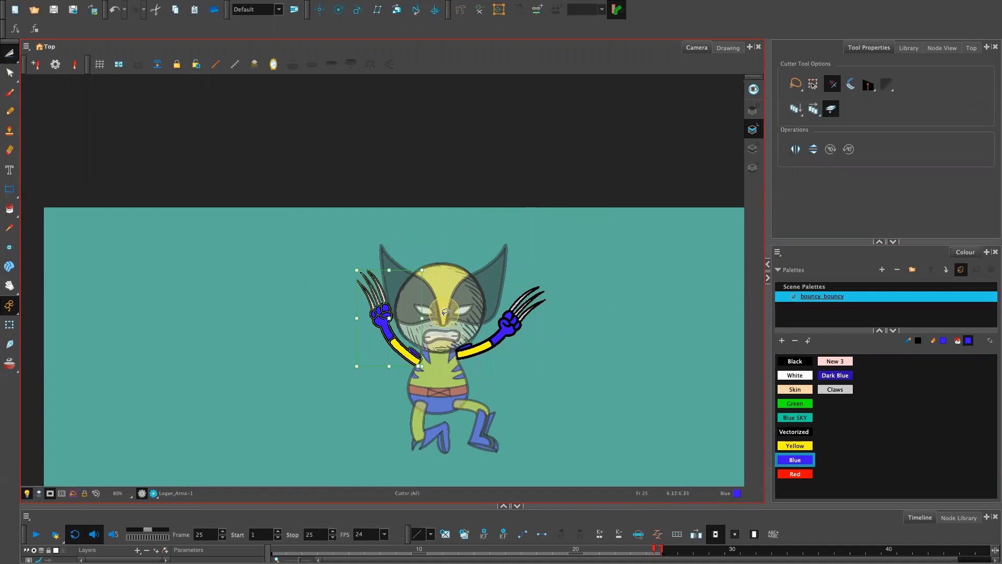
Step: Nudge the mirrored arm slightly up and outward so its upper end sits on the shoulder
key(Up)
key(Up)
key(Up)
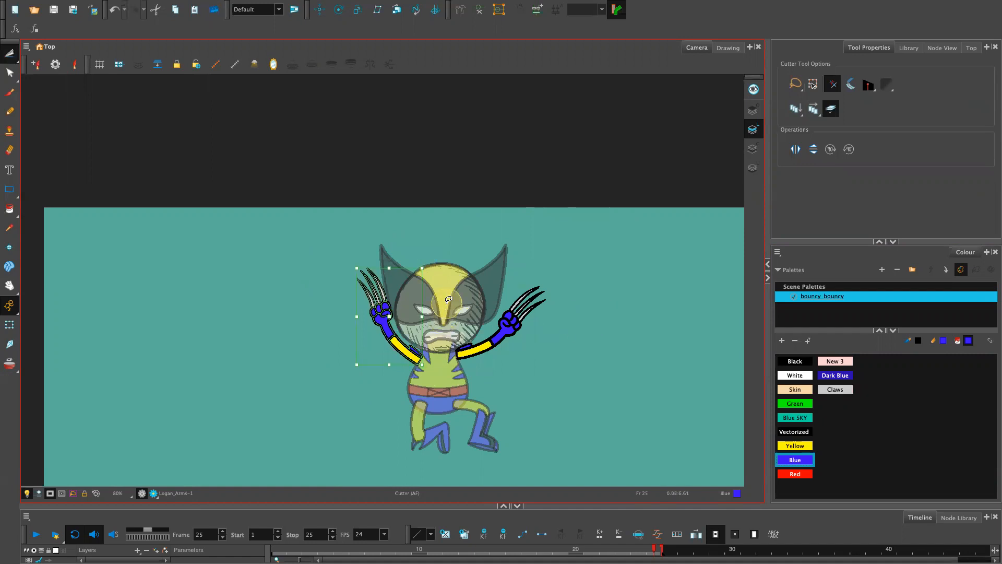
key(Left)
key(Left)
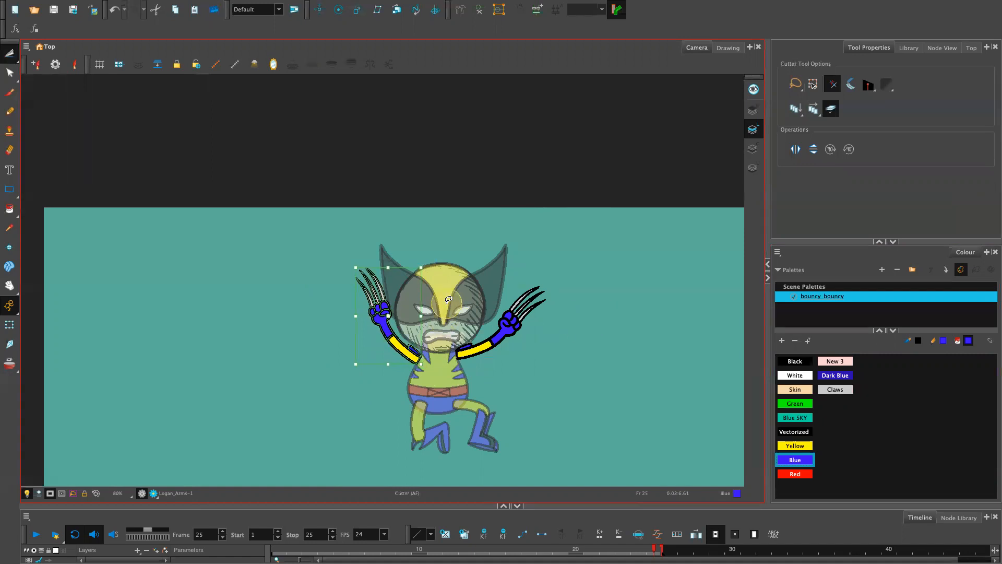
key(Left)
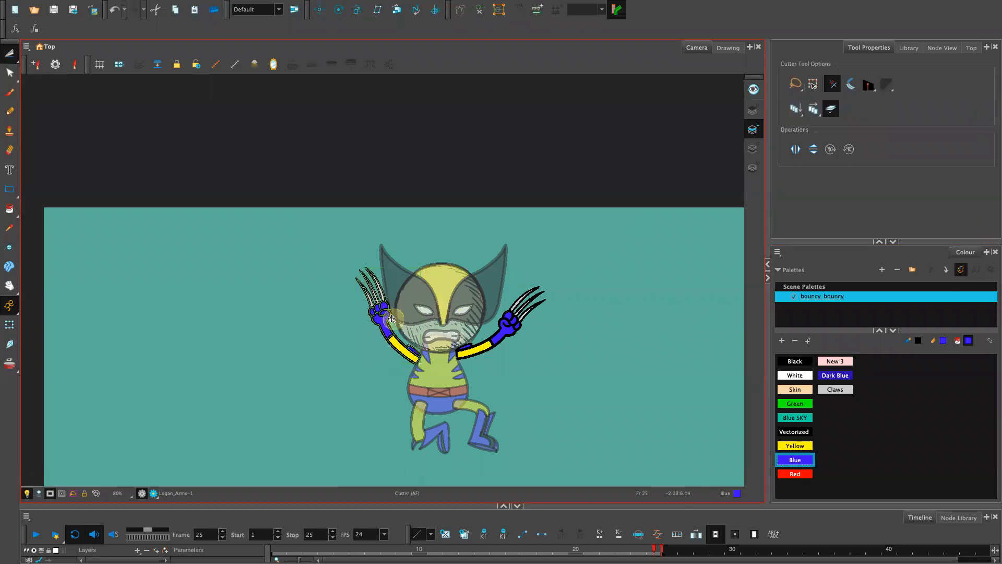
Step: Rotate the mirrored arm a little more upright, bringing the claws closer to the mask, and nudge it slightly outward
drag(428, 265, 438, 266)
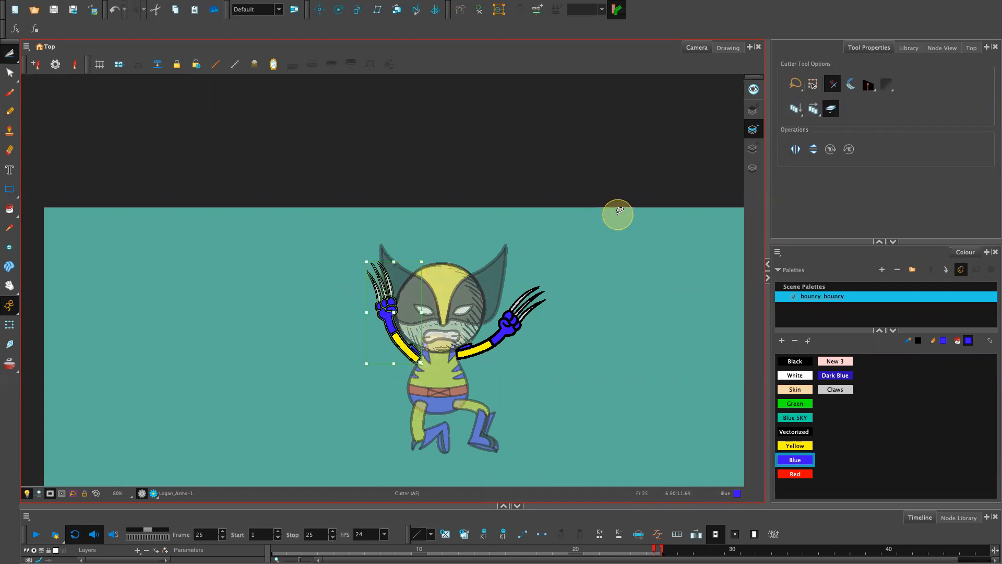
key(Left)
key(Left)
key(Left)
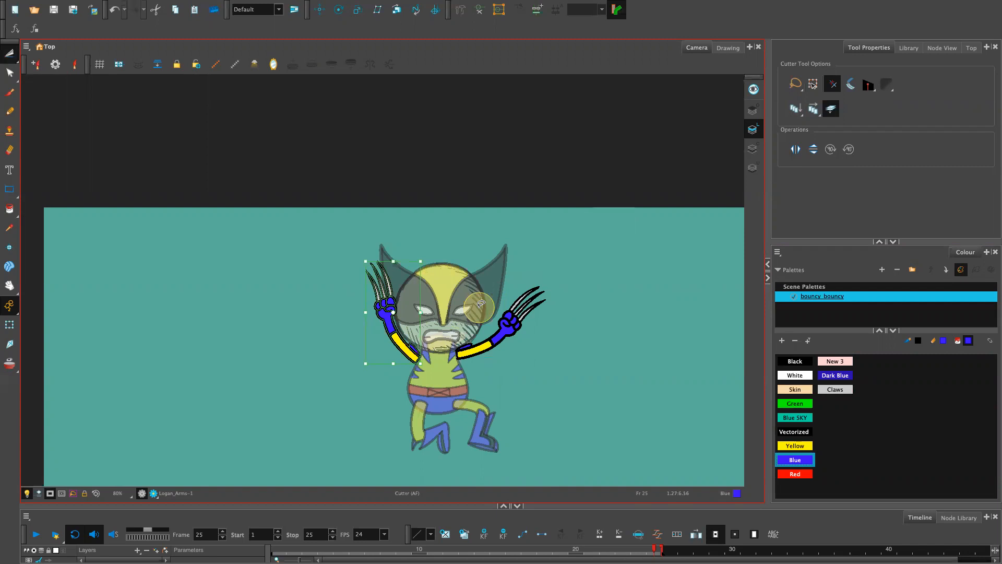
Step: Inspect how the mirrored arm's end meets the shoulder up close, with the arm deselected
key(2)
key(2)
key(2)
key(2)
key(2)
key(2)
key(2)
drag(560, 246, 510, 95)
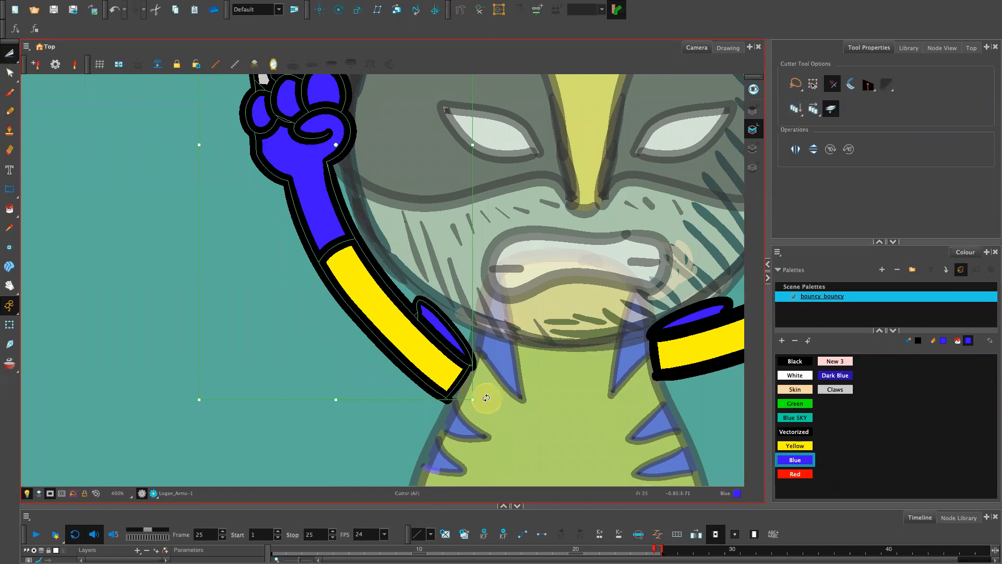
click(376, 445)
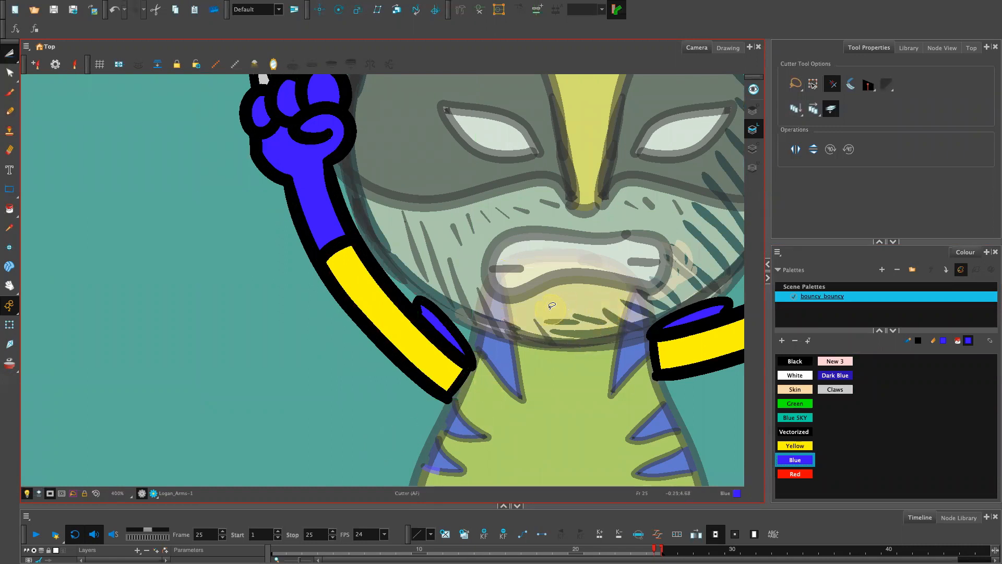
Step: Turn off the light table and review both arms on the full-colour character
click(27, 493)
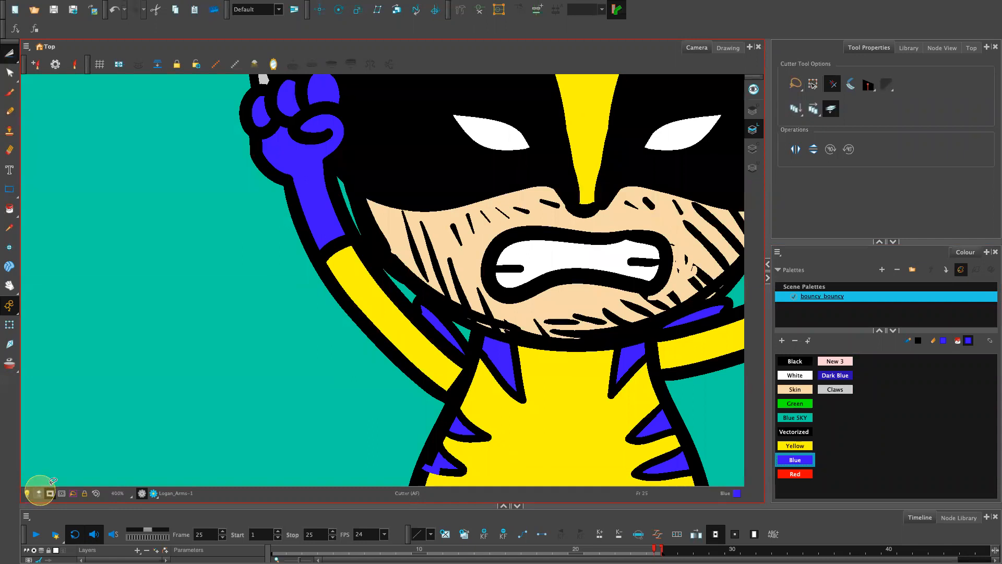
key(1)
key(1)
key(1)
key(1)
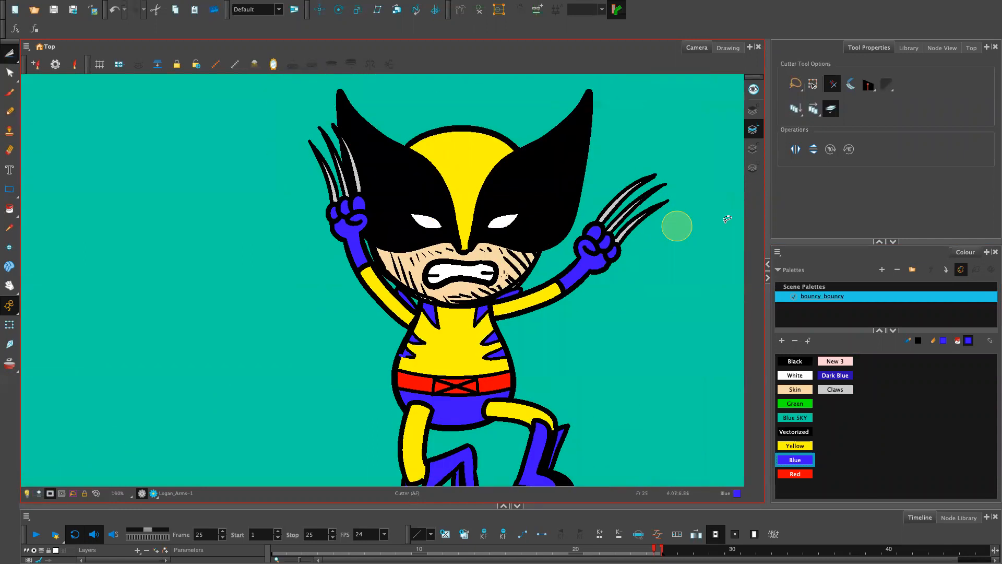
key(1)
key(1)
key(1)
key(1)
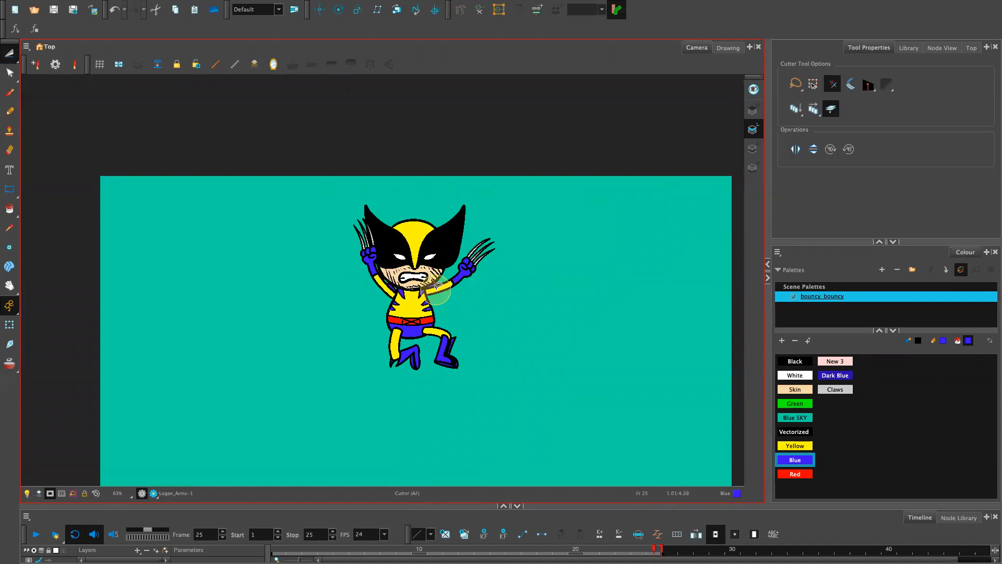
Step: Reselect the mirrored arm and nudge it slightly upward against the shoulder
mouse_move(394, 291)
mouse_down()
mouse_move(376, 204)
mouse_move(365, 316)
mouse_move(394, 305)
mouse_up()
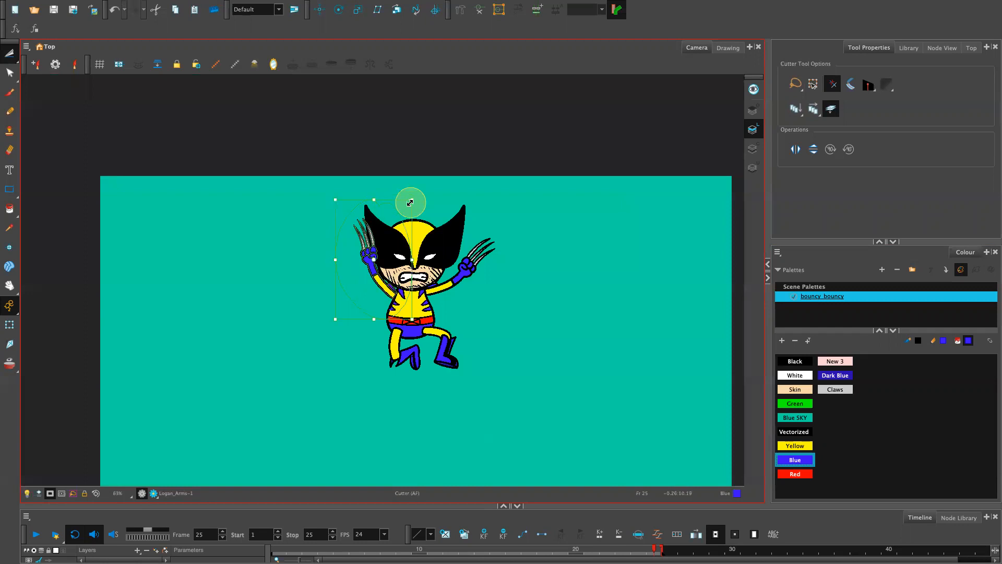
key(Up)
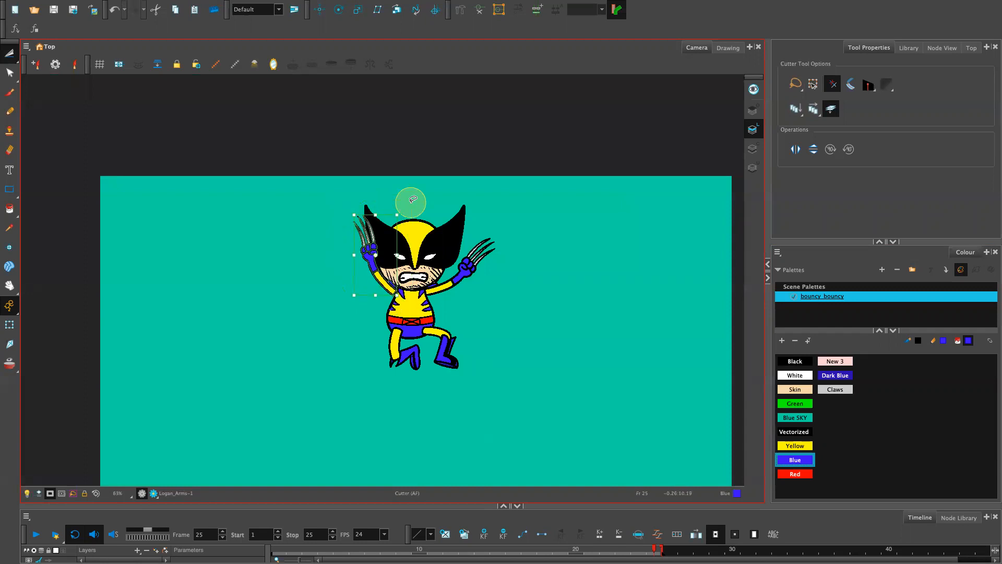
key(Up)
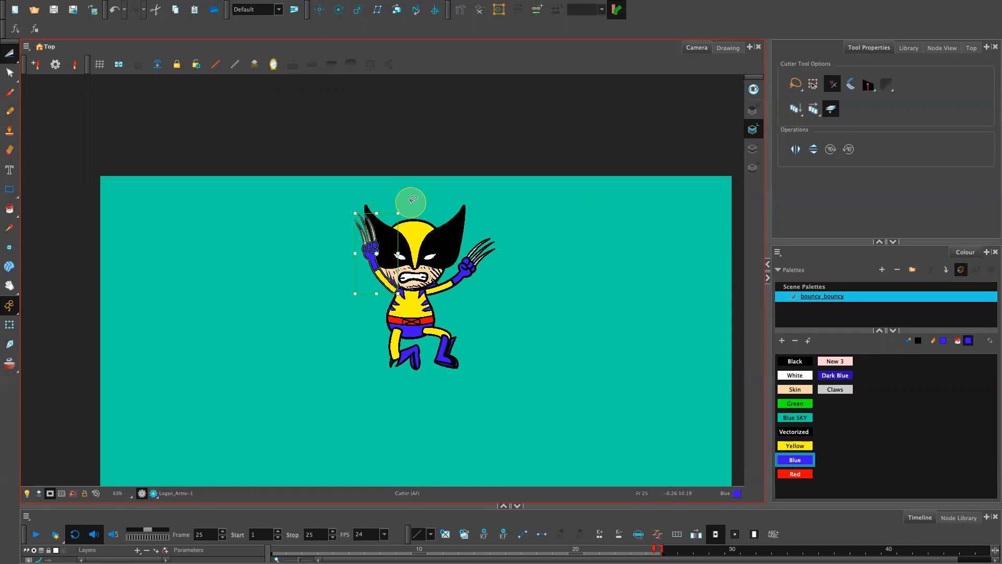
Step: Turn the light table back on and delete the outline stroke closing the mirrored arm's shoulder end
key(2)
key(2)
key(2)
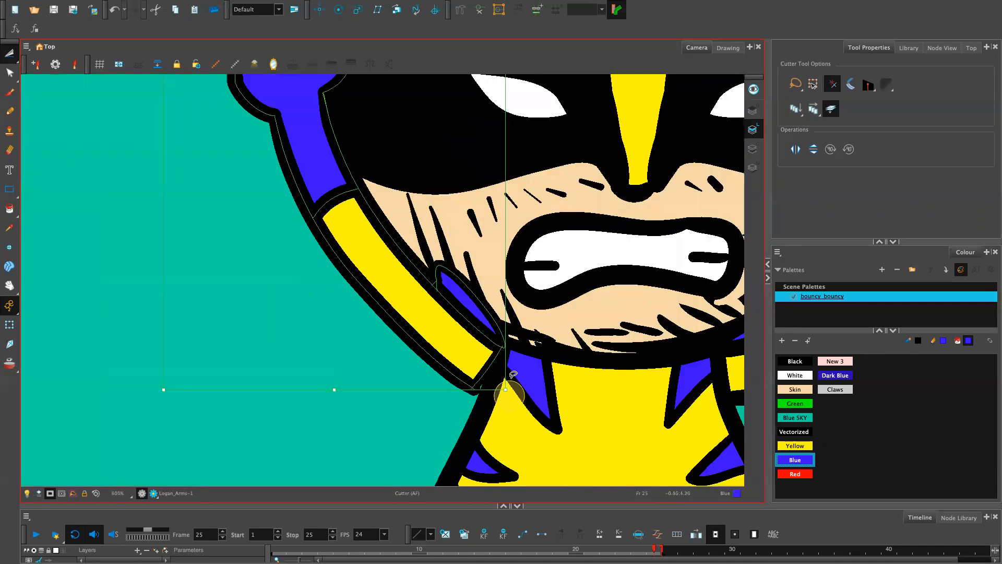
mouse_move(509, 390)
mouse_down()
mouse_move(472, 381)
mouse_move(506, 384)
mouse_move(474, 386)
mouse_move(492, 397)
mouse_up()
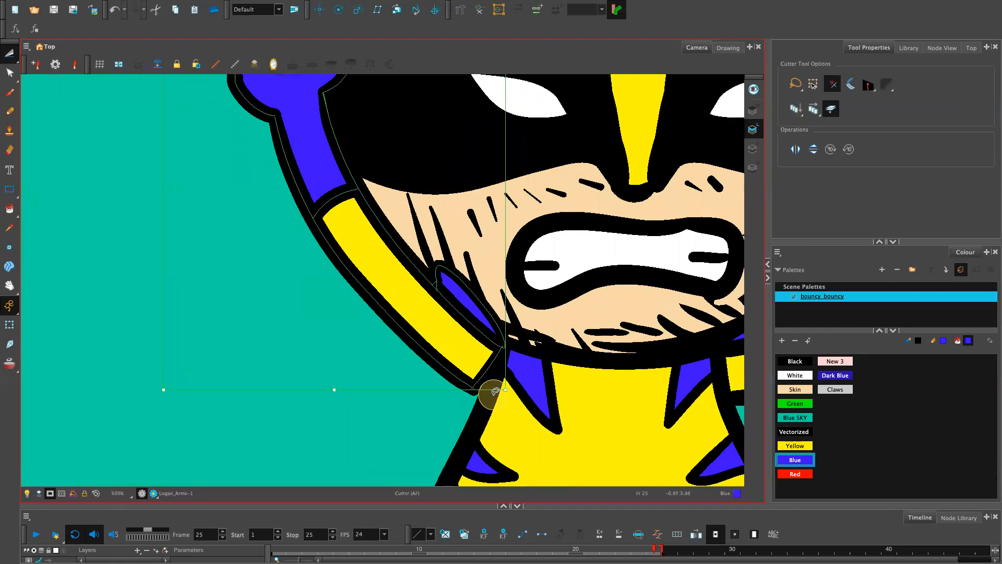
click(27, 493)
click(494, 414)
key(Delete)
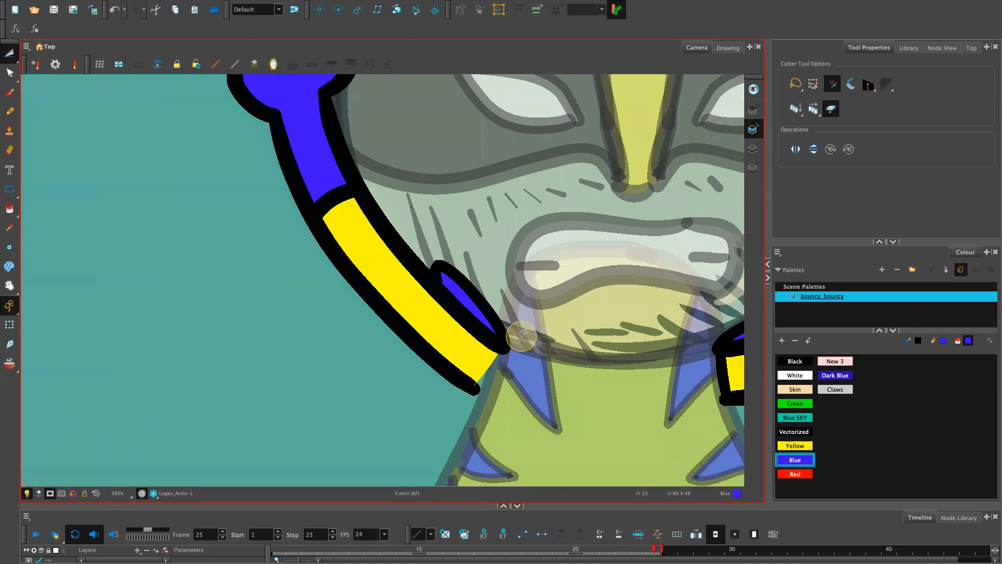
Step: Extend the lower outline of the mirrored arm at the shoulder with a Black pencil stroke, undoing the stray blue one
click(476, 387)
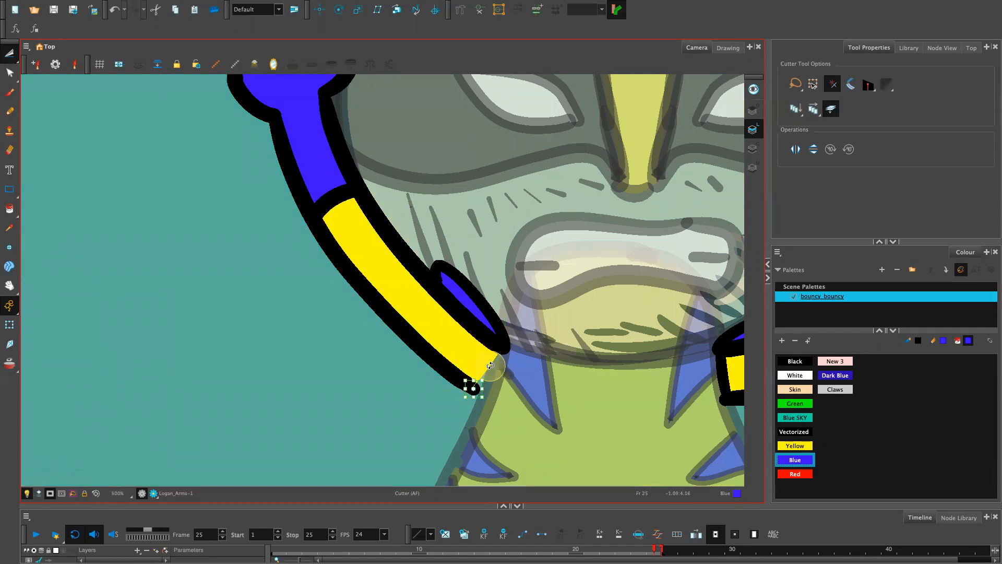
click(12, 113)
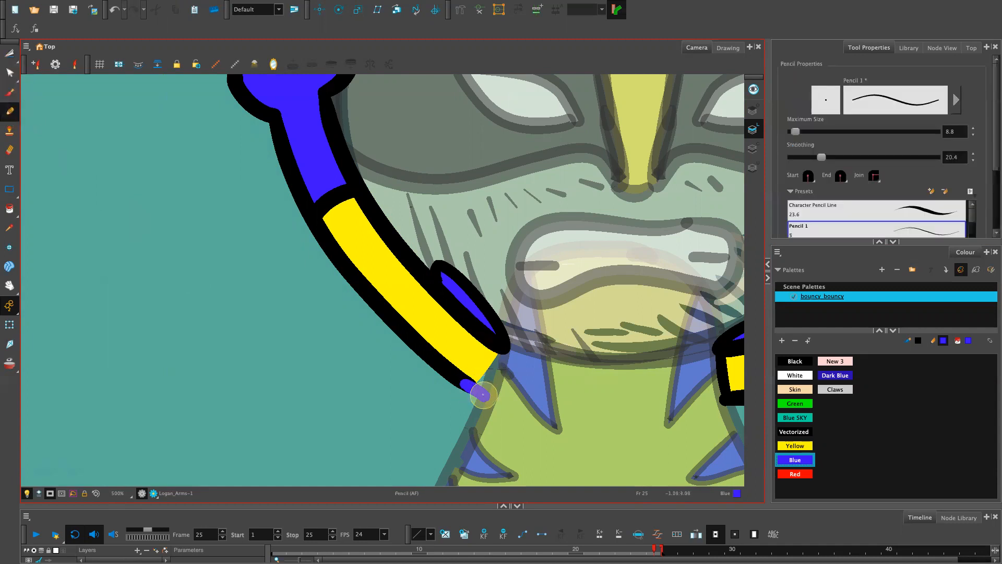
key(ctrl+z)
click(795, 361)
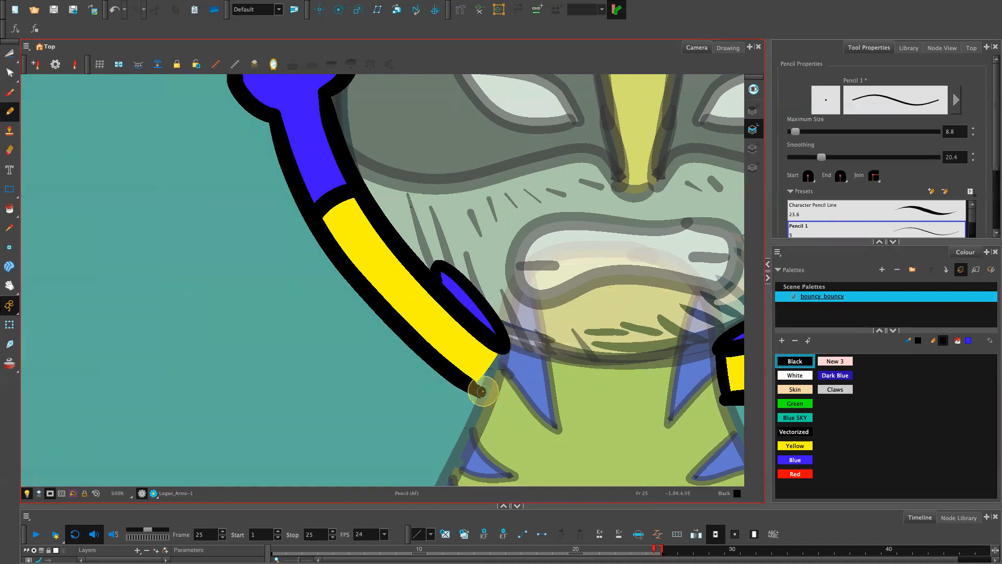
Step: Fill the gap at the mirrored arm's shoulder end with Yellow pencil strokes drawn behind the black outline
click(794, 447)
drag(827, 241, 805, 302)
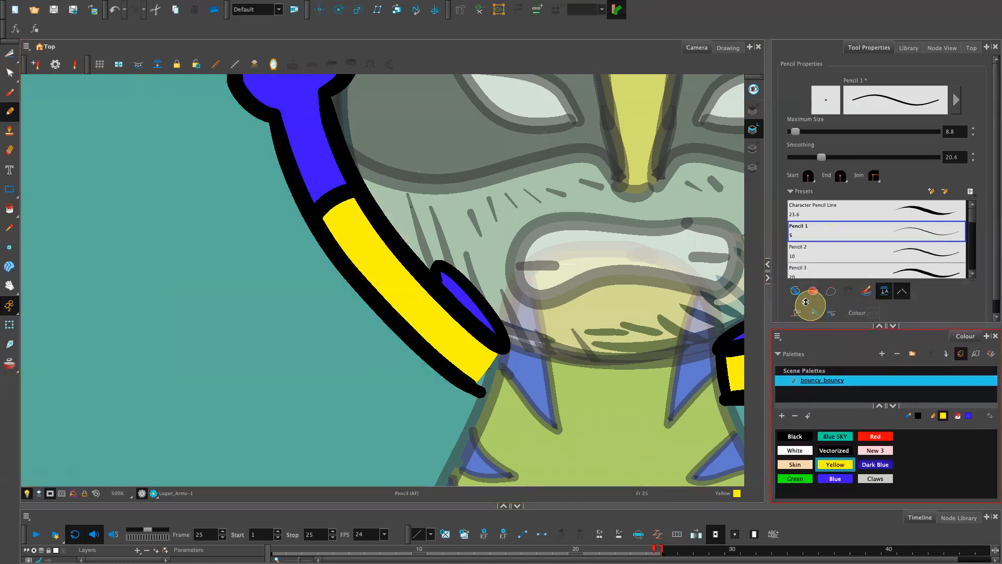
click(795, 290)
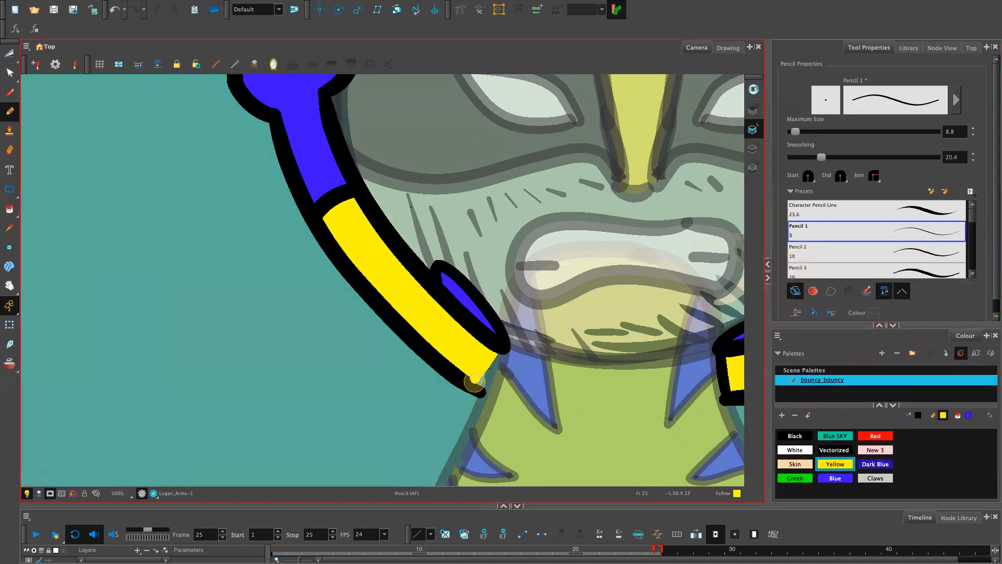
key(ctrl+z)
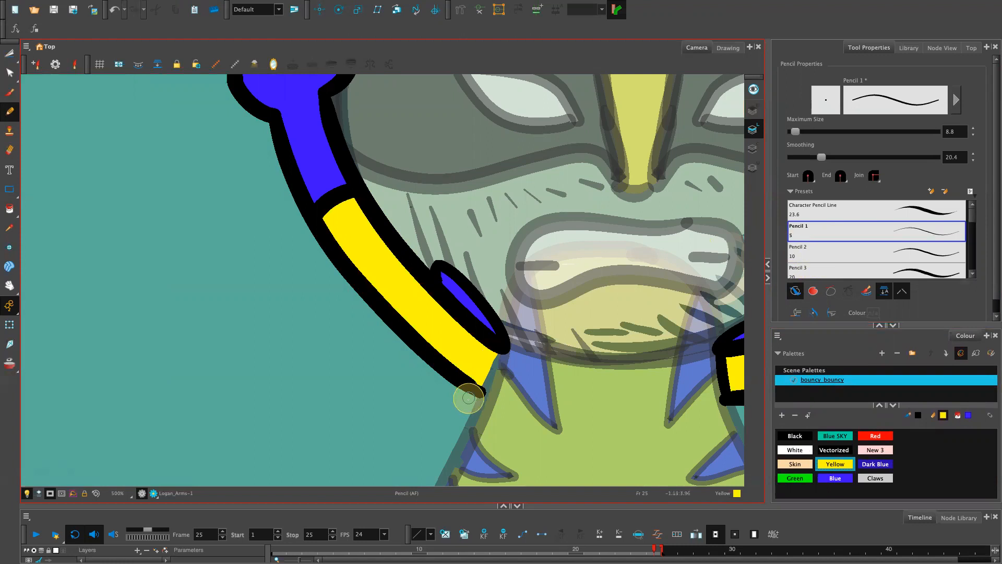
Step: Turn off the light table and set the Eraser's maximum size to 2.8
click(29, 493)
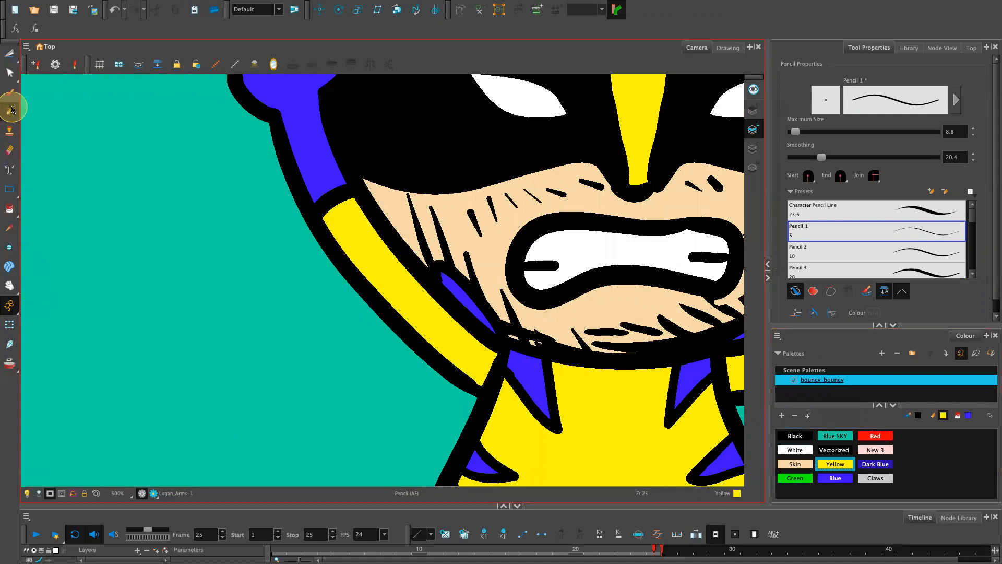
click(9, 149)
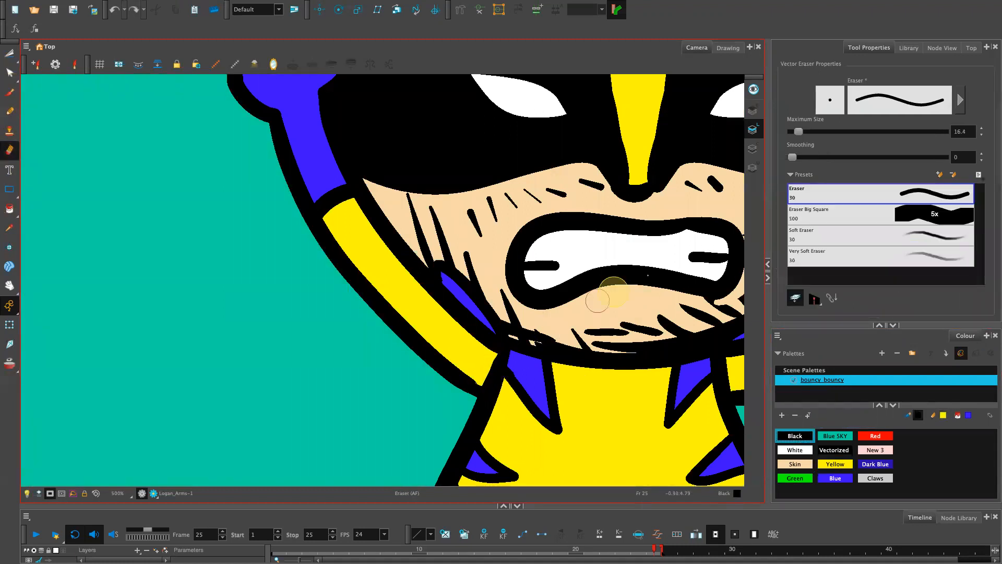
drag(798, 132, 792, 134)
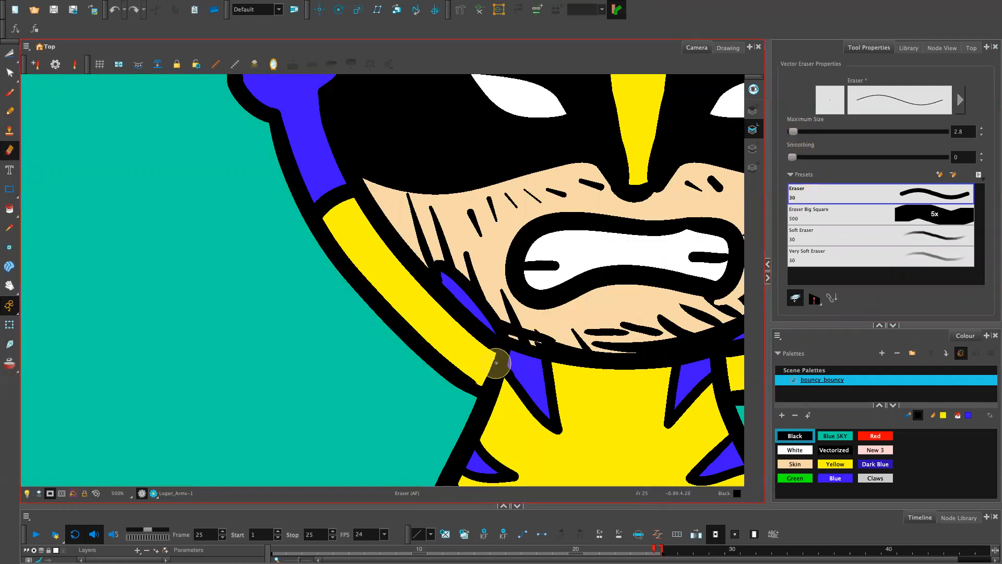
Step: Enlarge the timeline area and copy all the arm artwork from frame 25 of the Logan_Arms layer
key(2)
key(2)
key(2)
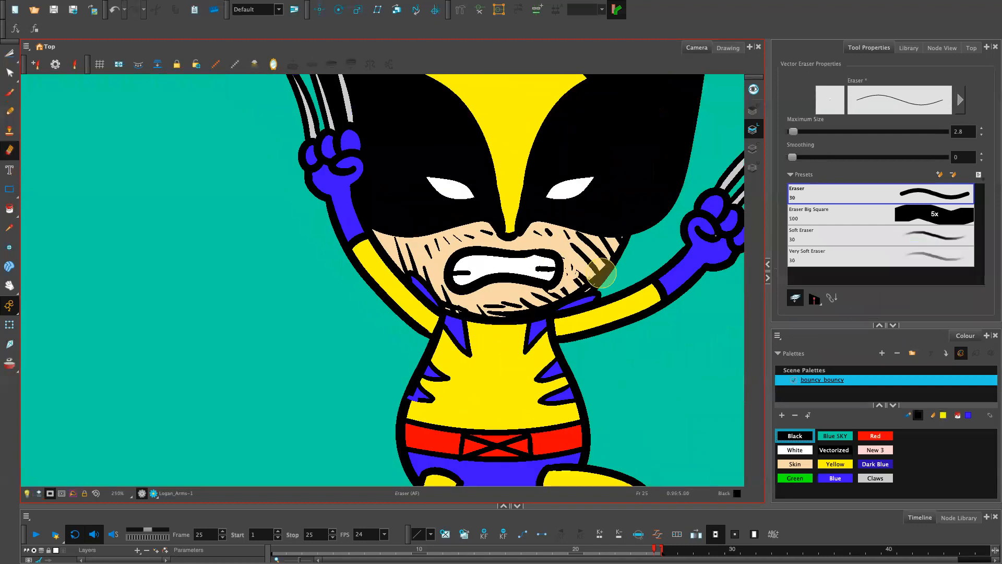
key(2)
key(2)
key(2)
key(2)
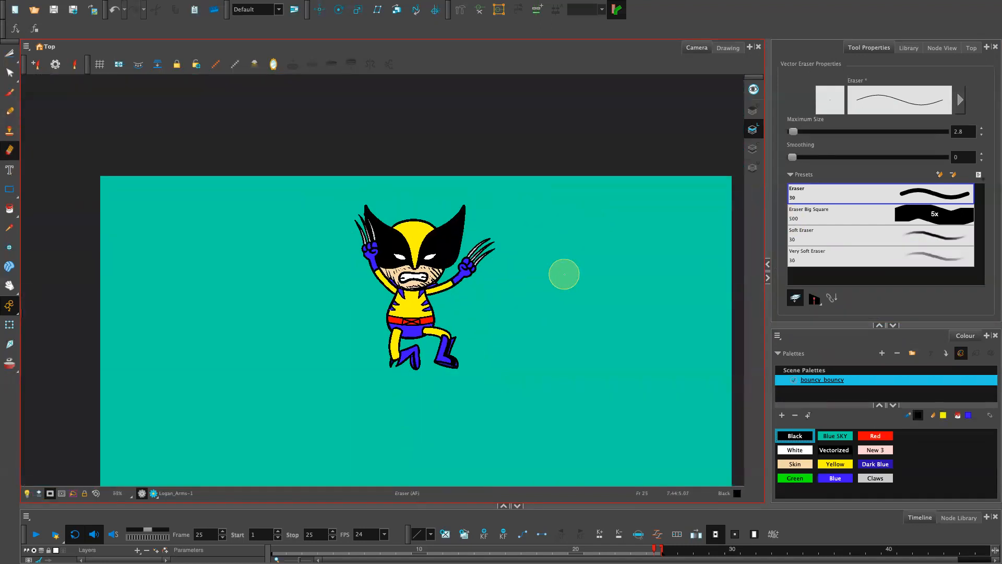
drag(347, 506, 351, 400)
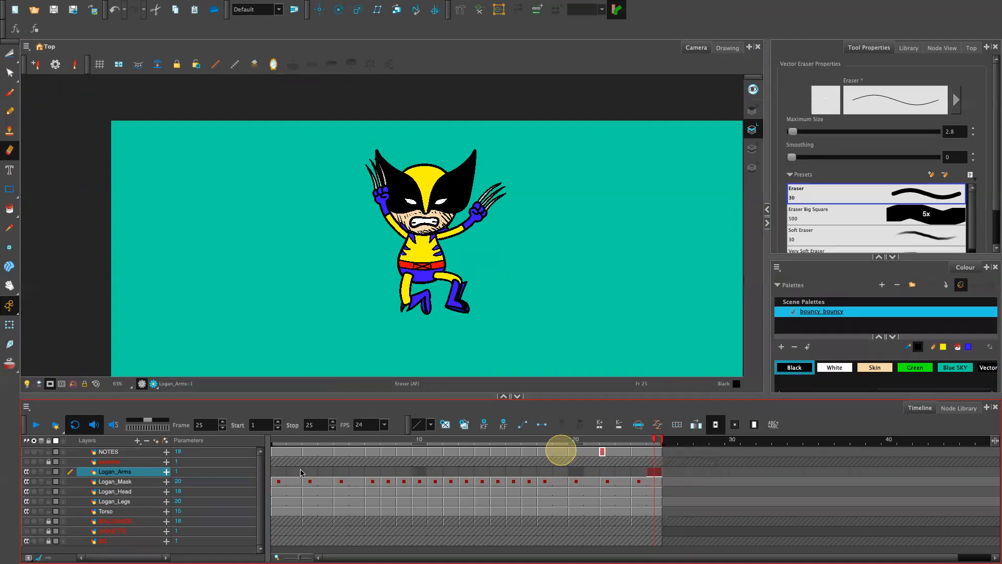
click(273, 470)
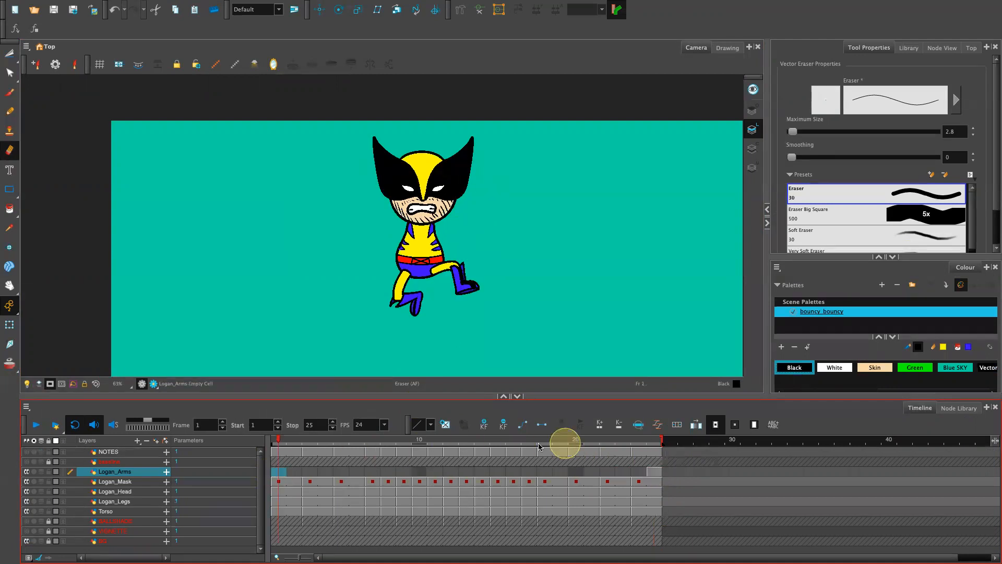
click(652, 471)
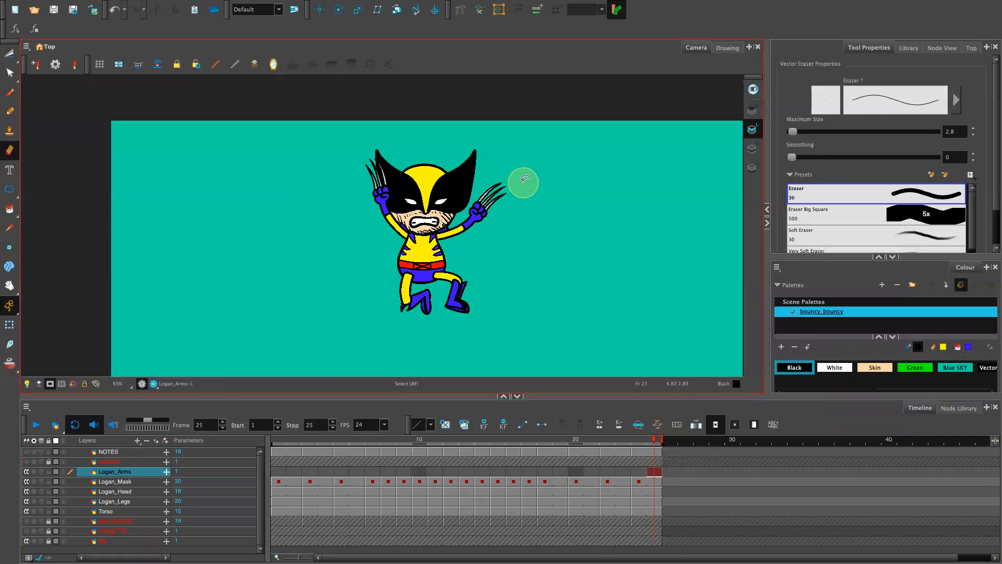
key(ctrl+a)
Step: Create an empty drawing at frame 1 of Logan_Arms and paste the copied arms into it
click(275, 471)
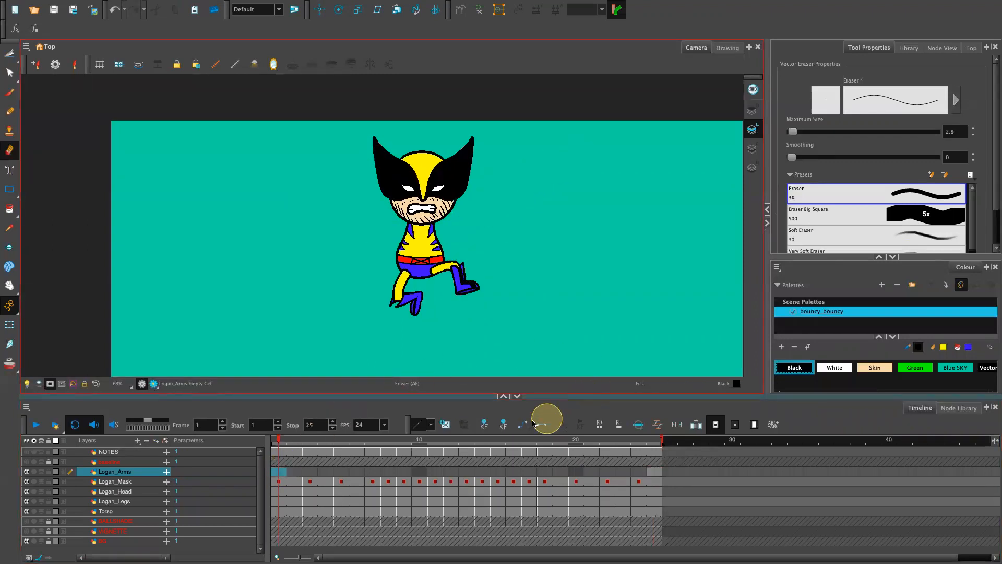
click(446, 426)
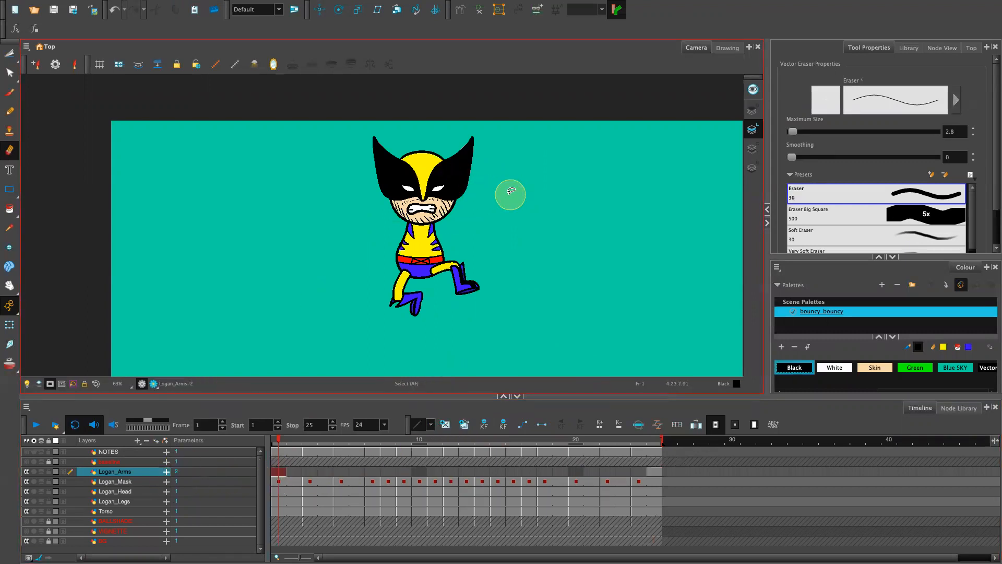
key(ctrl+v)
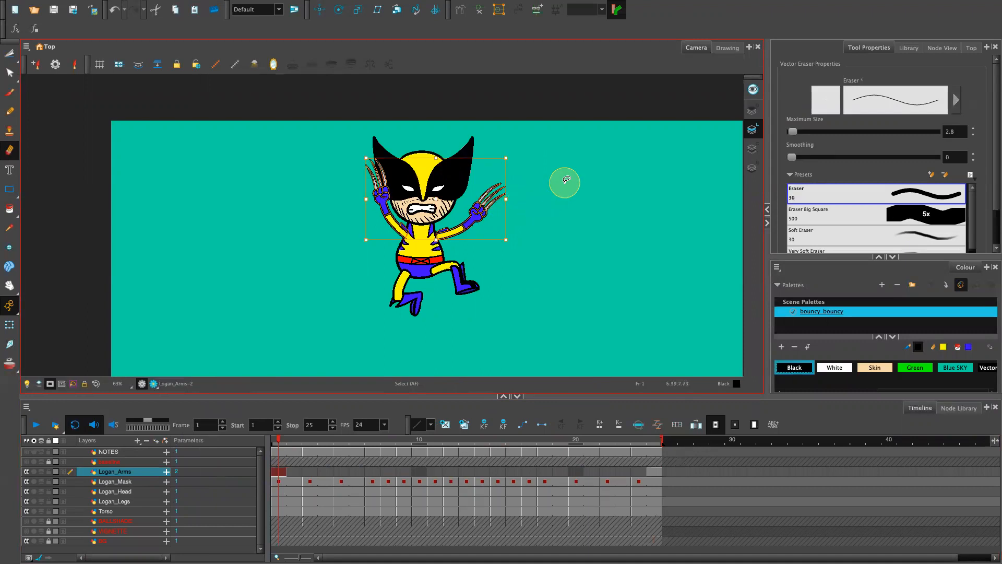
Step: Nudge the pasted arms up and slightly sideways so they line up with the shoulders at frame 1
key(Up)
key(Up)
key(Up)
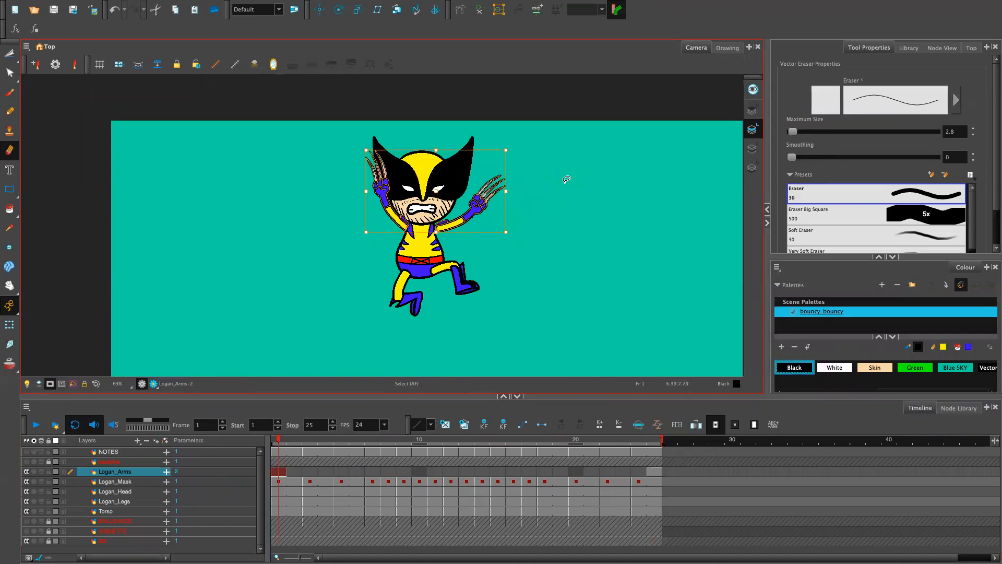
key(Up)
key(Up)
key(Up)
key(Left)
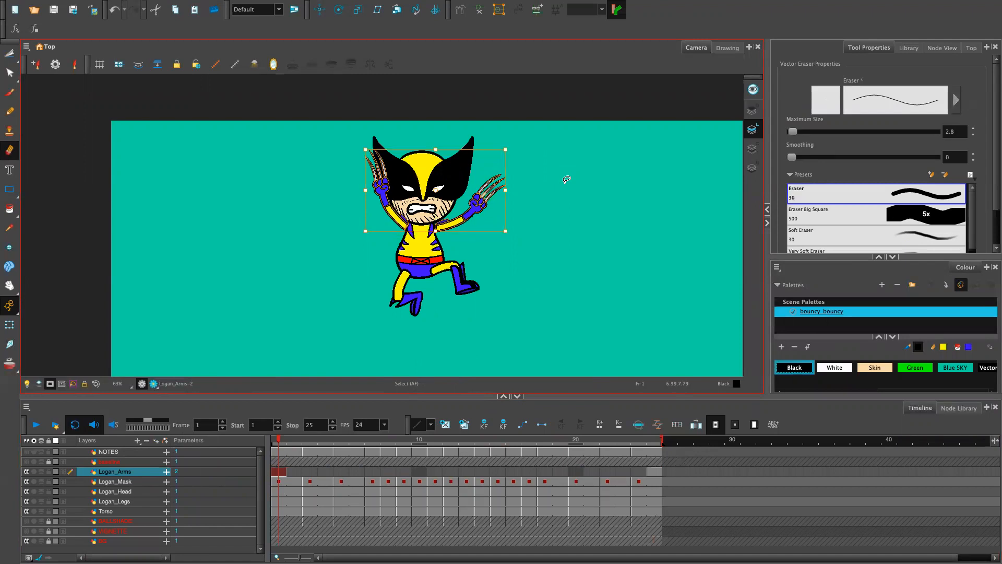
Step: Select the outstretched arm alone at frame 1 and nudge it up and to the left against the shoulder
key(2)
key(2)
key(2)
key(2)
key(2)
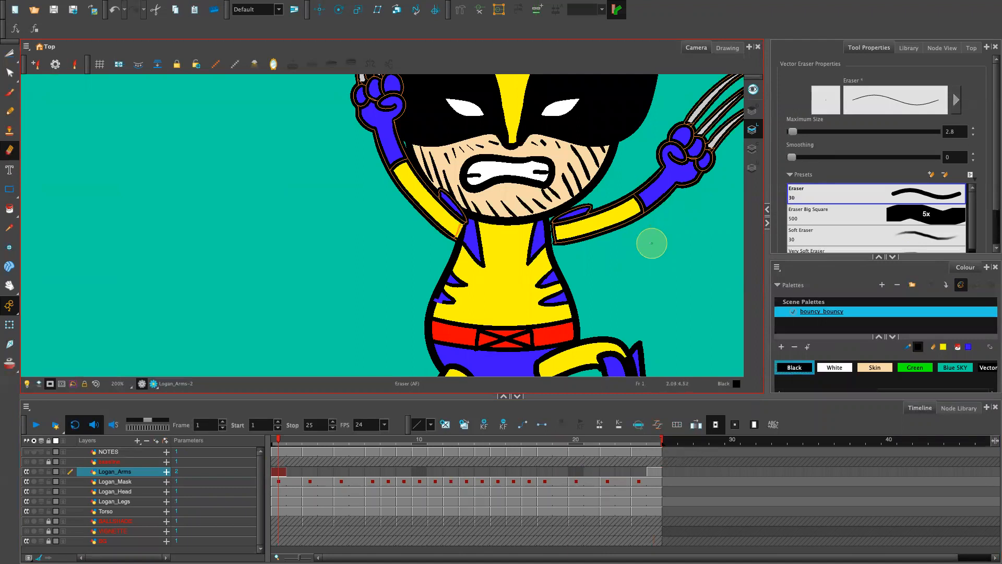
key(1)
key(1)
key(alt+s)
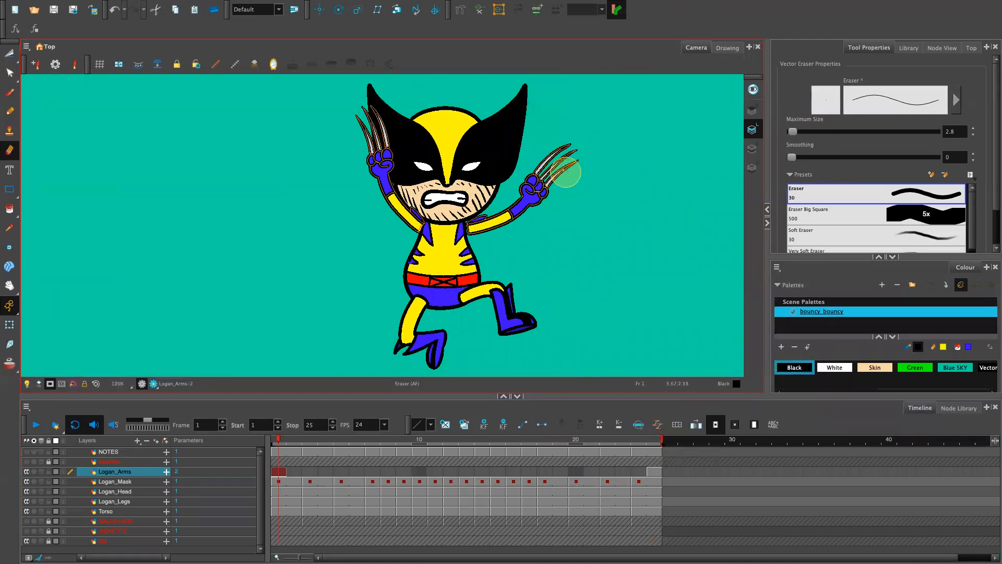
mouse_move(608, 143)
mouse_down()
mouse_move(473, 175)
mouse_move(595, 191)
mouse_move(581, 126)
mouse_up()
key(Up)
key(Left)
key(Left)
key(Up)
key(Up)
key(Up)
key(Left)
key(Left)
key(Left)
key(Up)
key(Up)
key(Left)
key(Left)
key(Left)
key(alt+e)
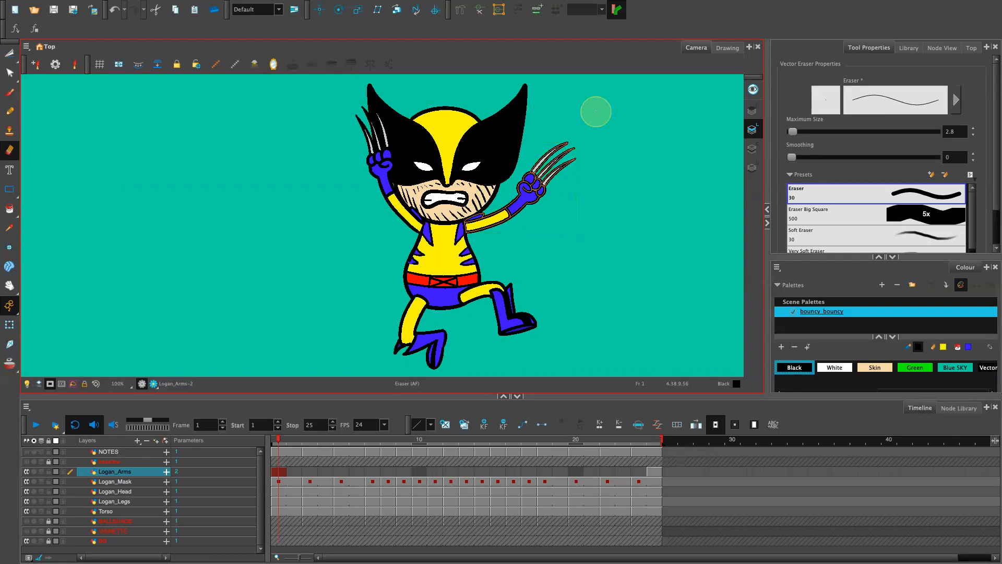
Step: Select the raised arm and rotate it inward so its claws overlap the ear of the mask
mouse_move(391, 94)
mouse_down()
mouse_move(418, 244)
mouse_move(386, 91)
mouse_move(363, 85)
mouse_up()
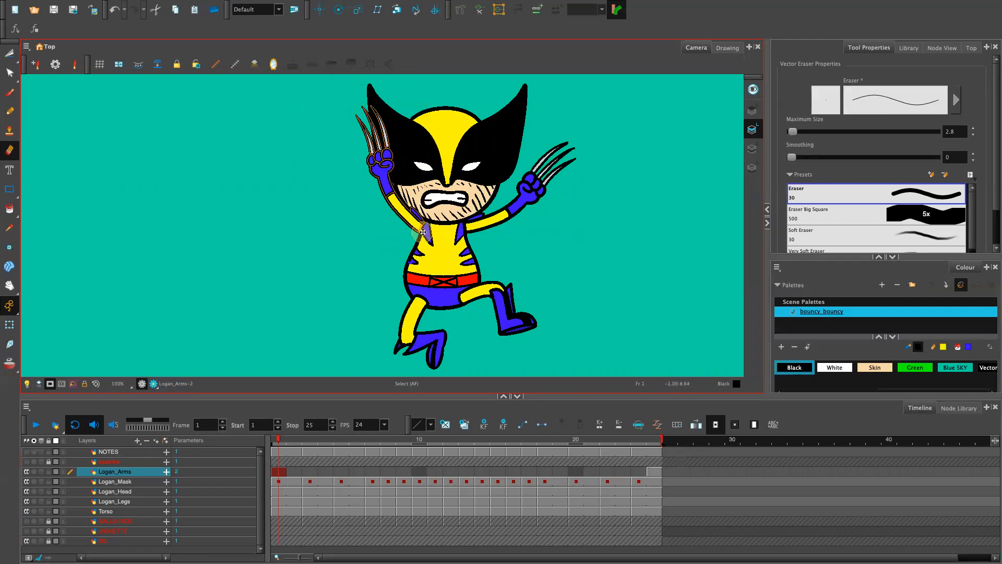
mouse_move(430, 102)
mouse_down()
mouse_move(448, 110)
mouse_move(431, 93)
mouse_move(440, 91)
mouse_up()
click(481, 94)
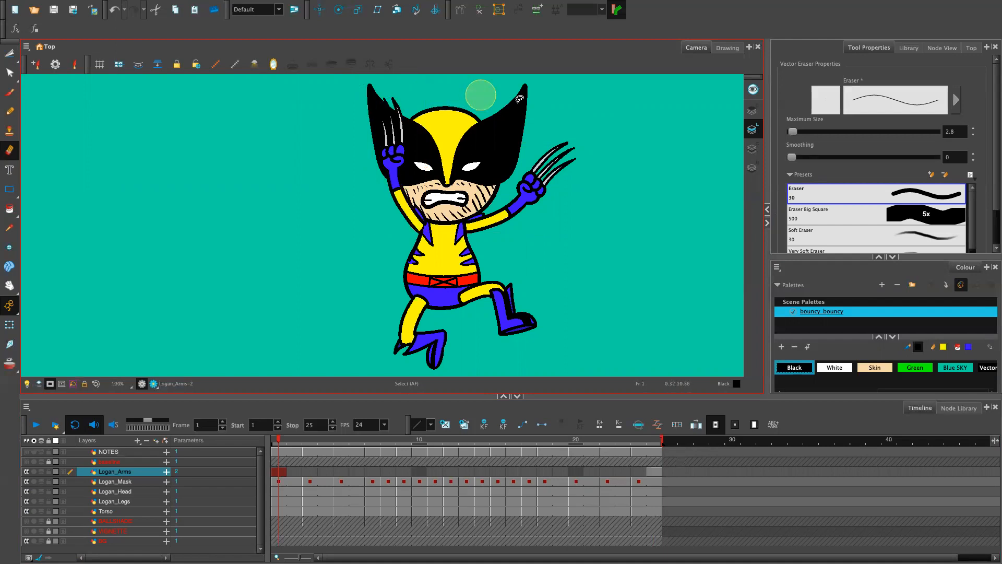
click(797, 166)
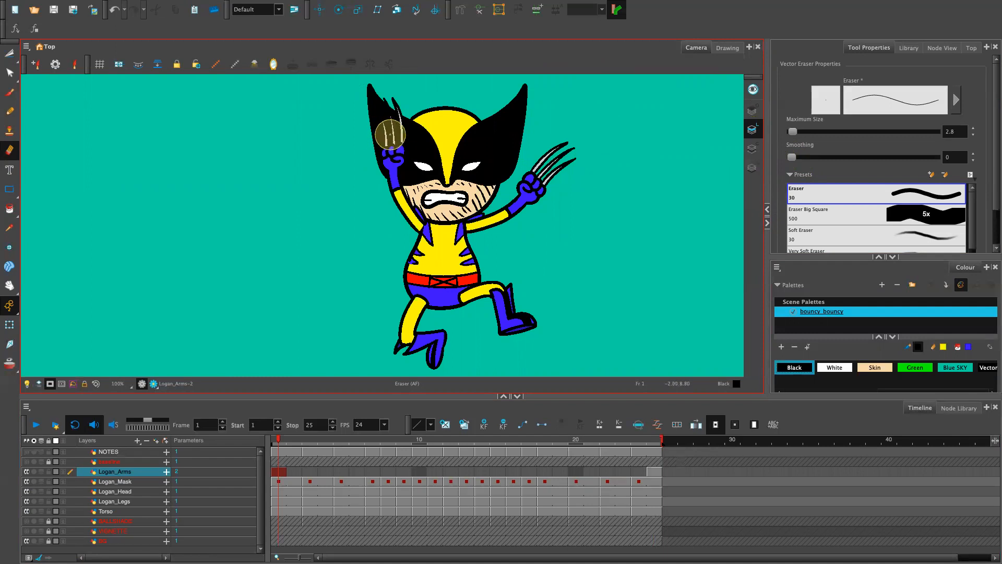
Step: Turn on the light table over the raised hand's claws and activate the Select tool
scroll(522, 156, up, 5)
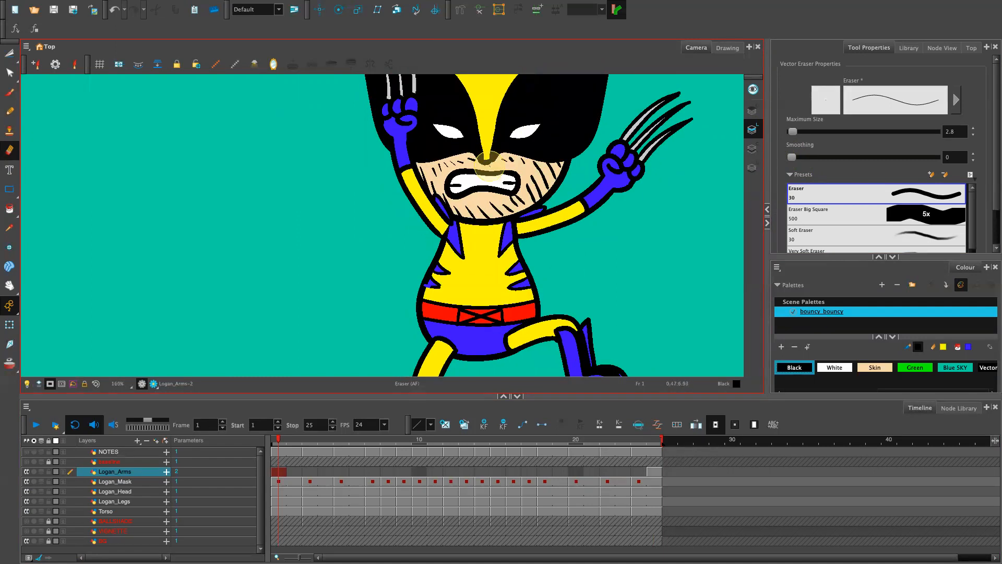
drag(477, 214, 474, 405)
drag(493, 190, 514, 386)
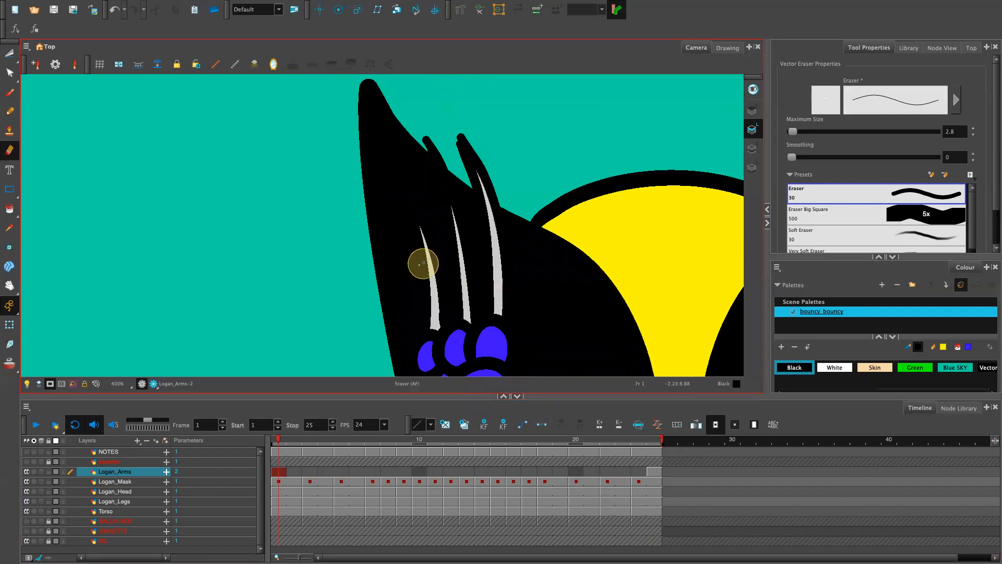
click(27, 384)
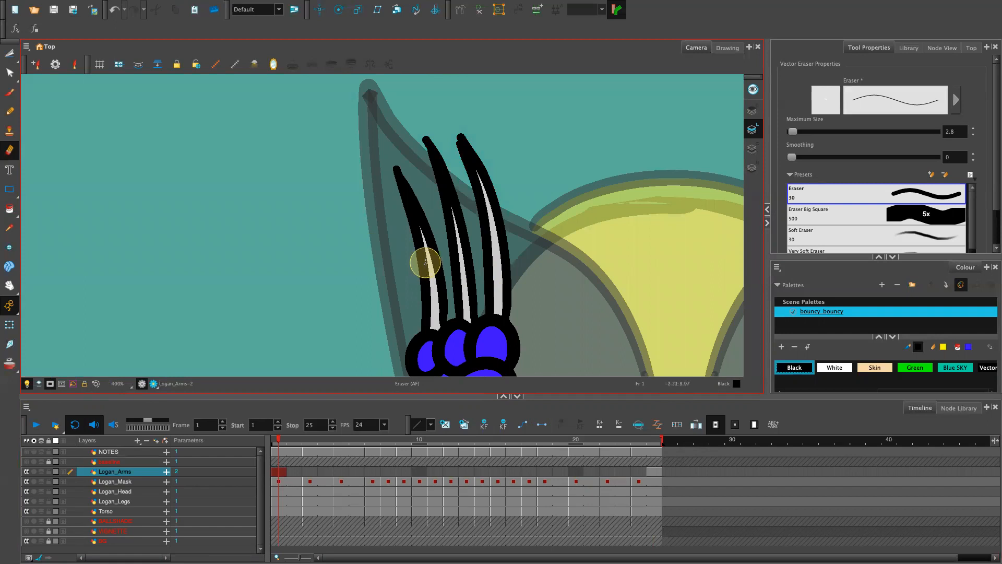
click(10, 56)
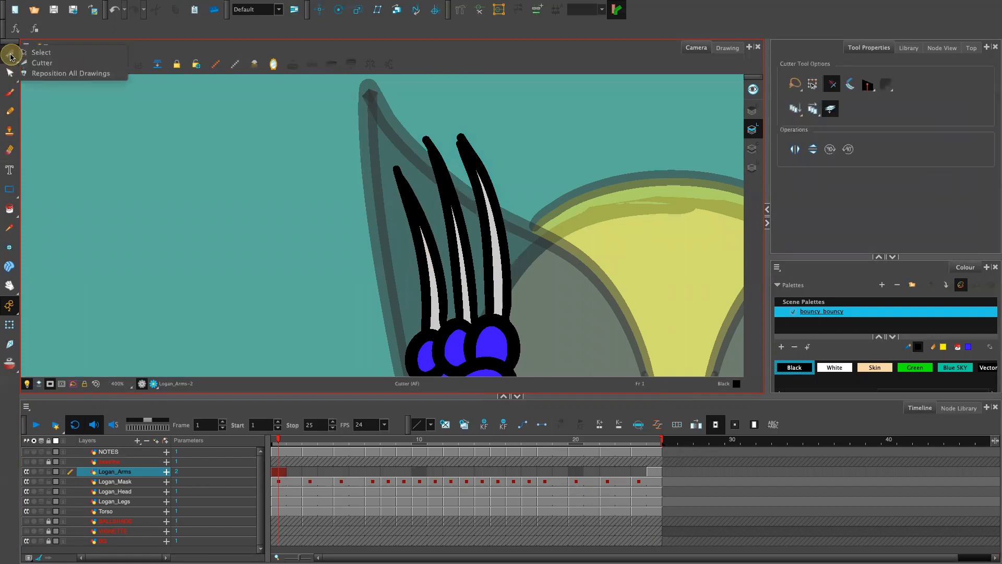
click(42, 52)
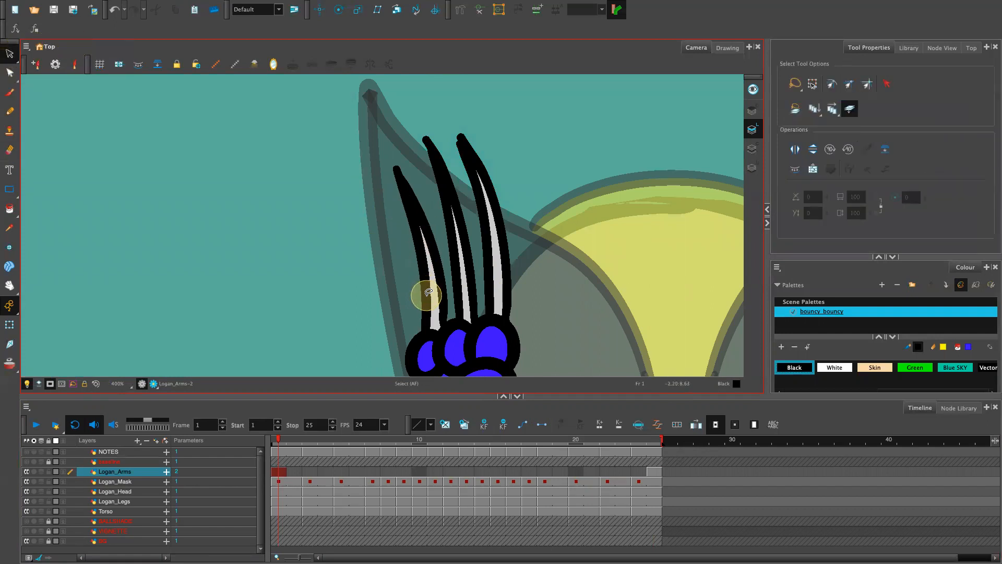
Step: Thin the raised hand's outermost claw outline to a maximum size of 2.8 and turn off the light table
click(427, 293)
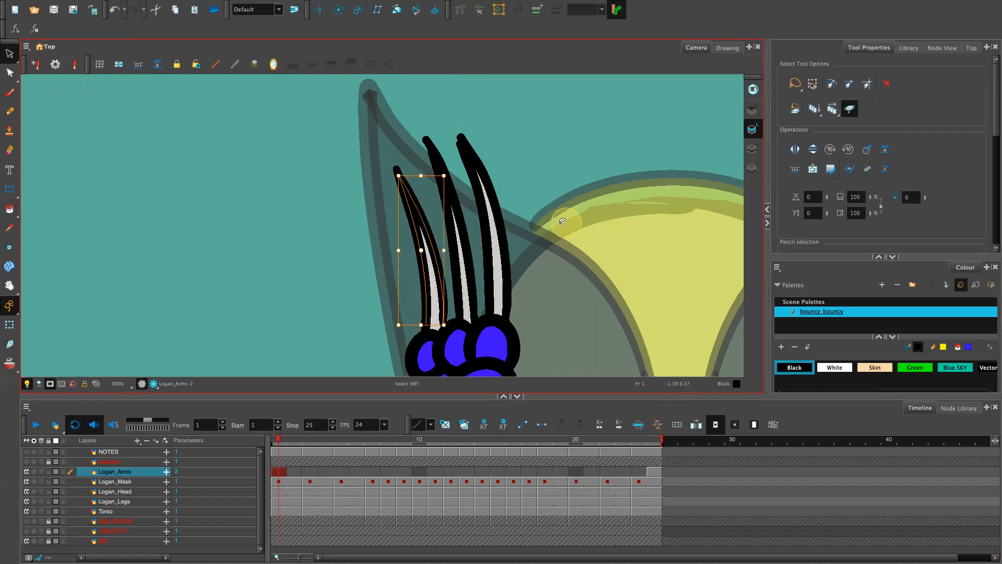
mouse_move(934, 257)
mouse_down()
mouse_move(918, 339)
mouse_move(911, 329)
mouse_up()
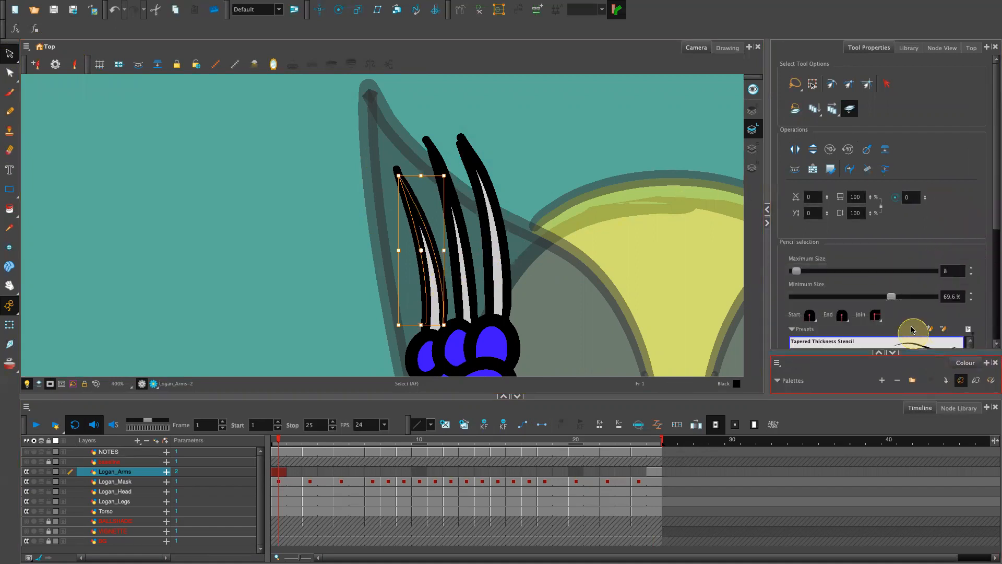
drag(794, 269, 794, 272)
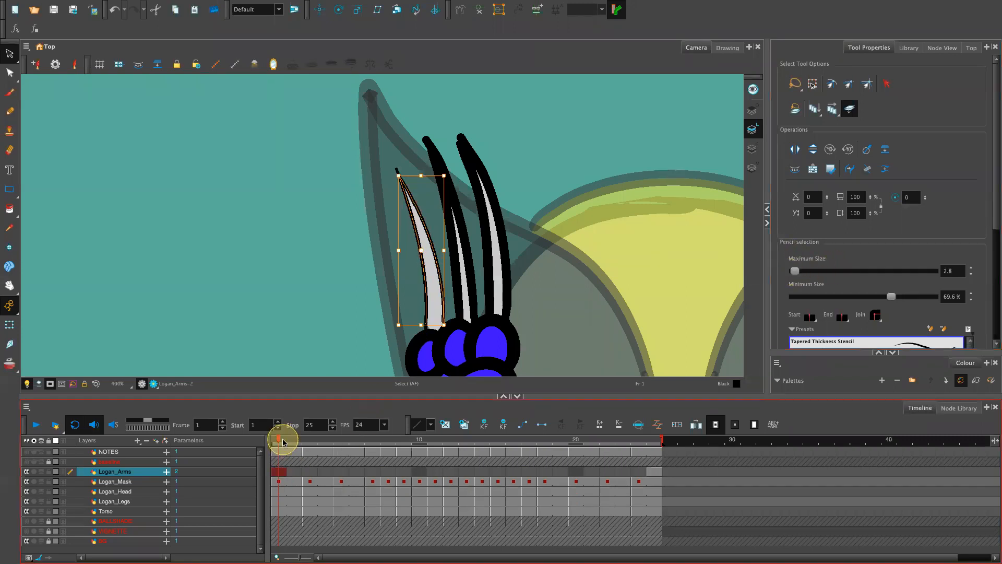
scroll(561, 180, down, 4)
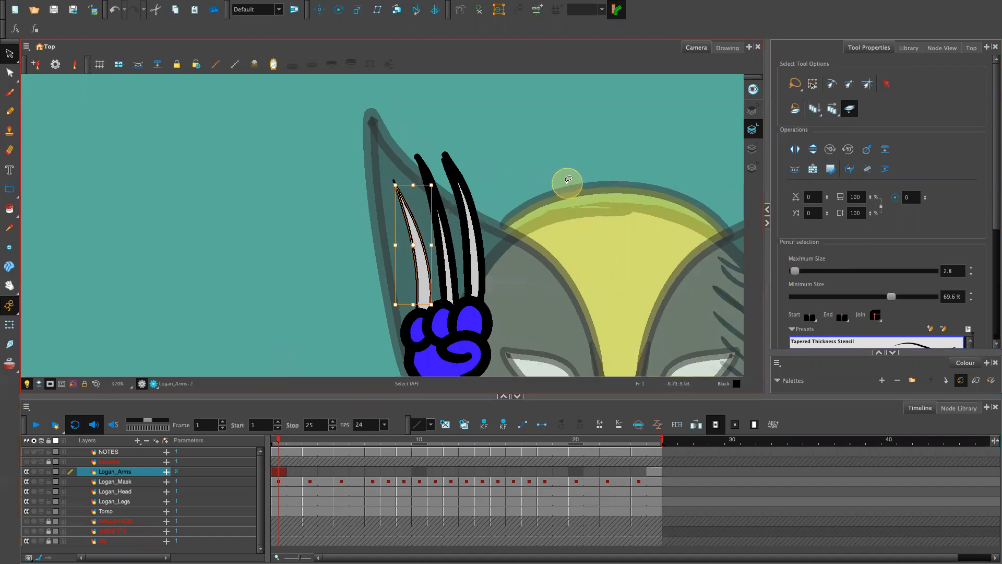
scroll(558, 160, down, 1)
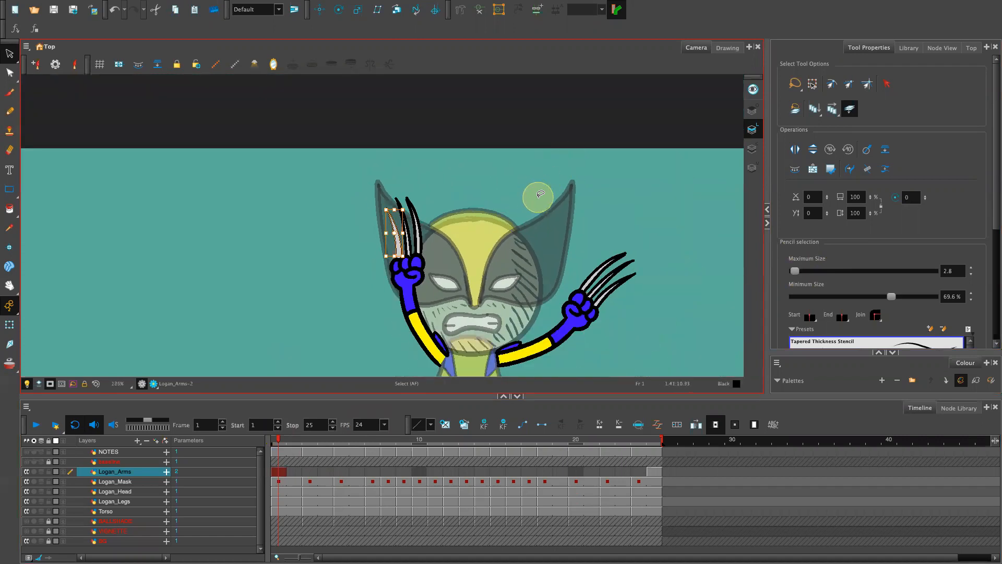
click(545, 187)
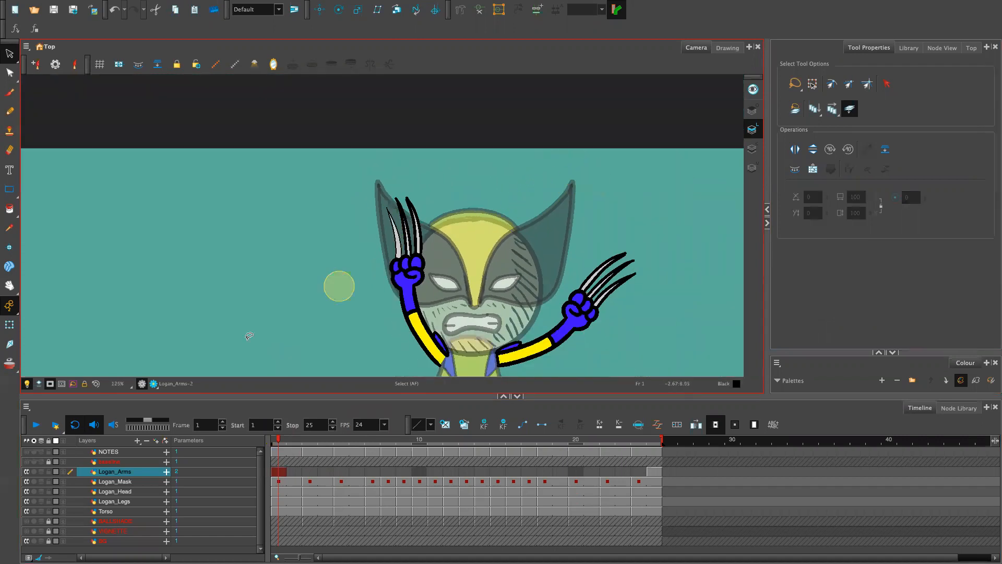
click(26, 383)
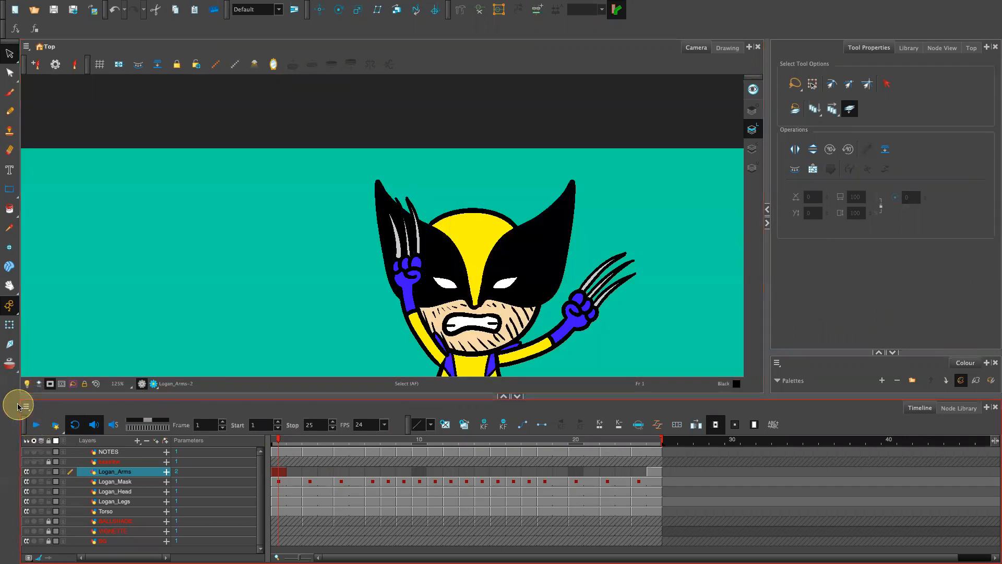
Step: Select the raised hand's middle claw outline, including its tip, and set its maximum size to 4
click(409, 247)
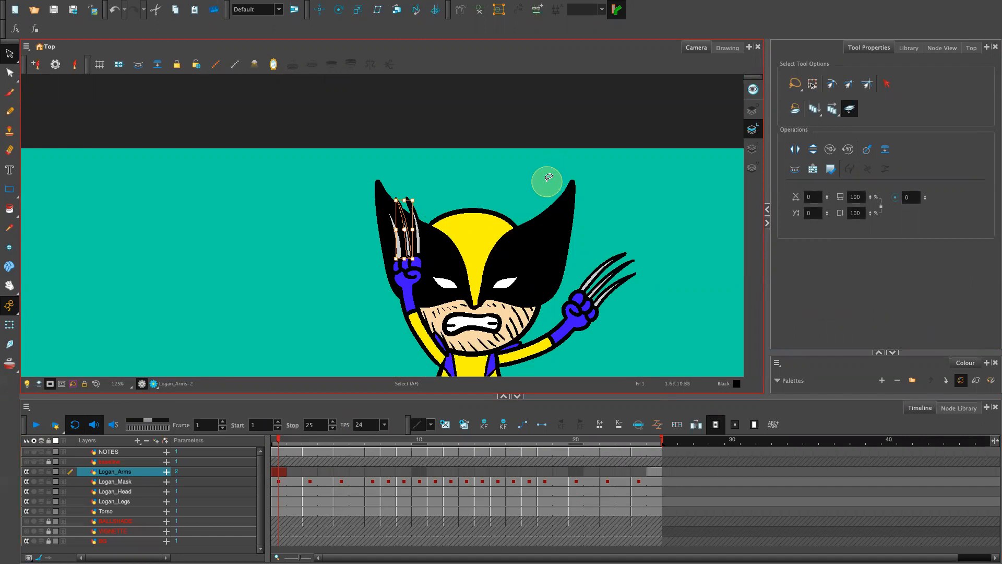
key(2)
key(2)
key(2)
key(2)
key(2)
key(2)
key(2)
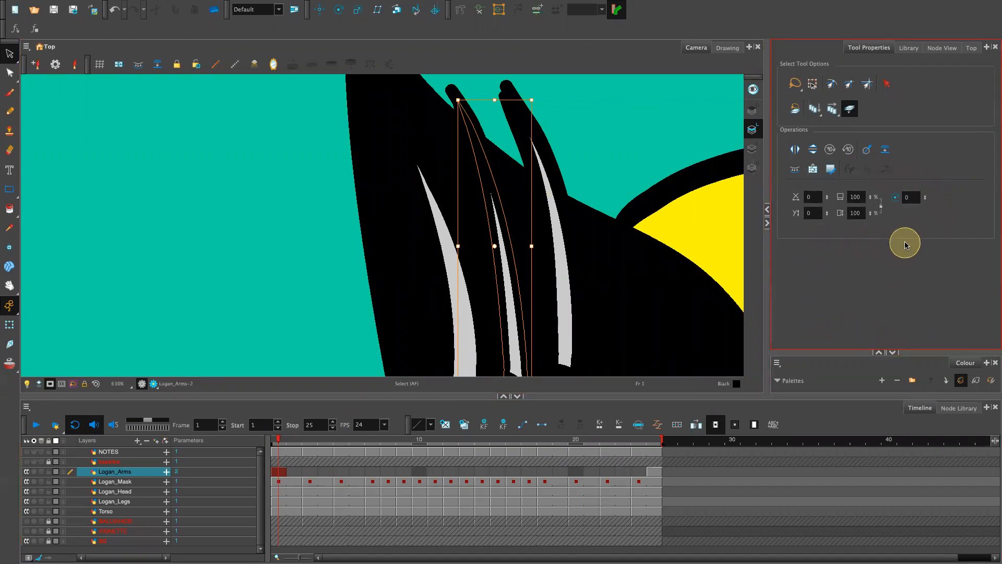
drag(913, 351, 896, 385)
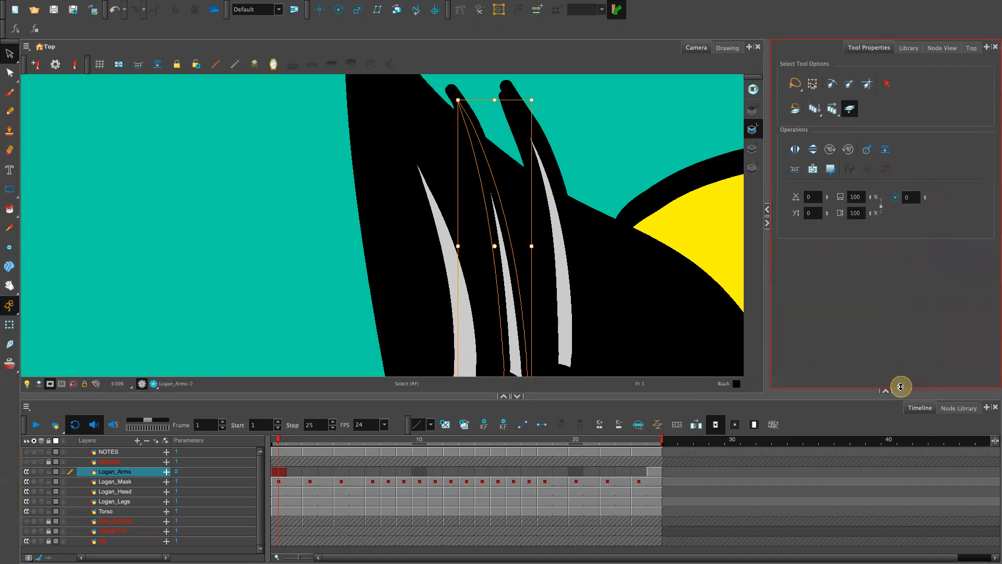
click(509, 274)
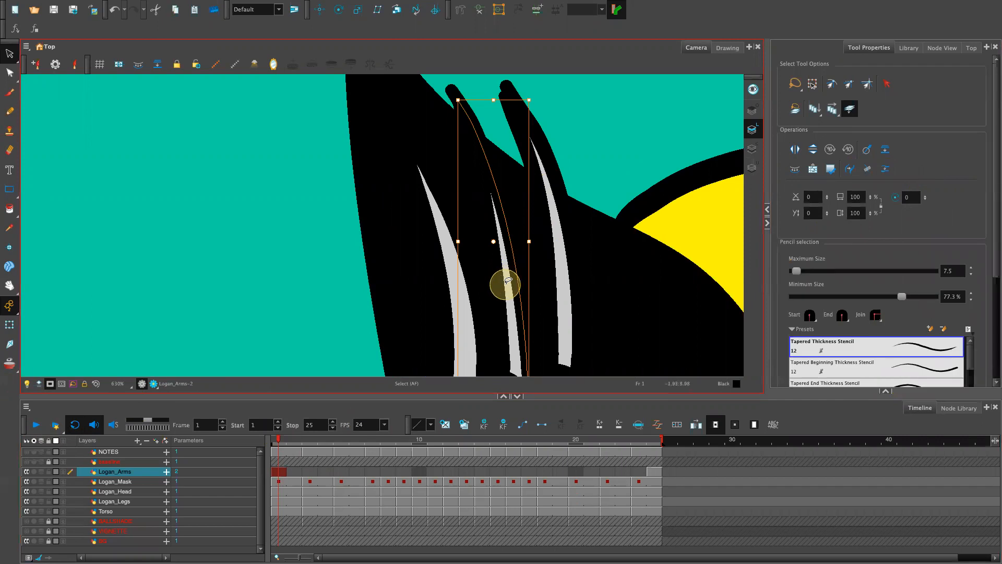
drag(902, 297, 896, 297)
click(454, 92)
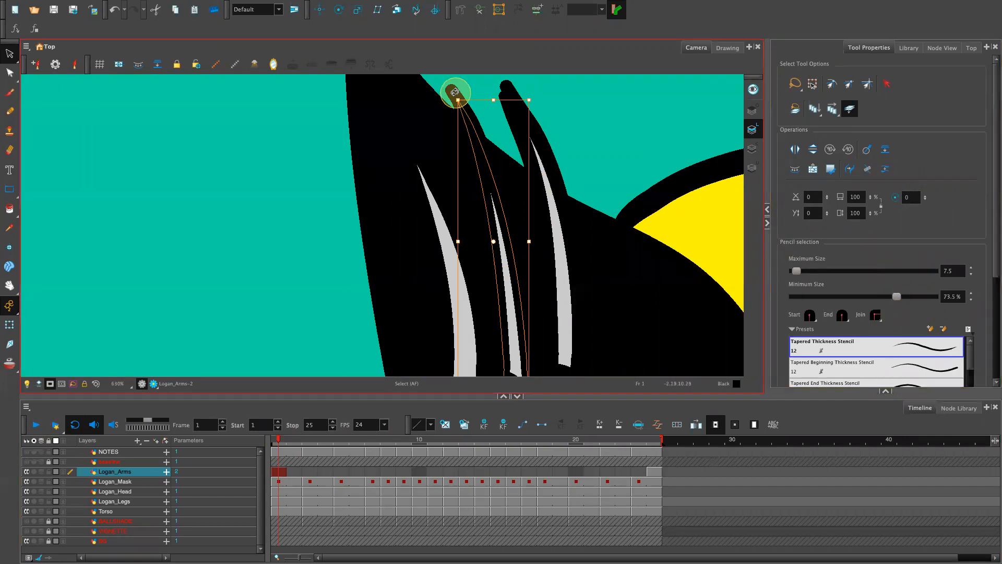
drag(453, 83, 458, 83)
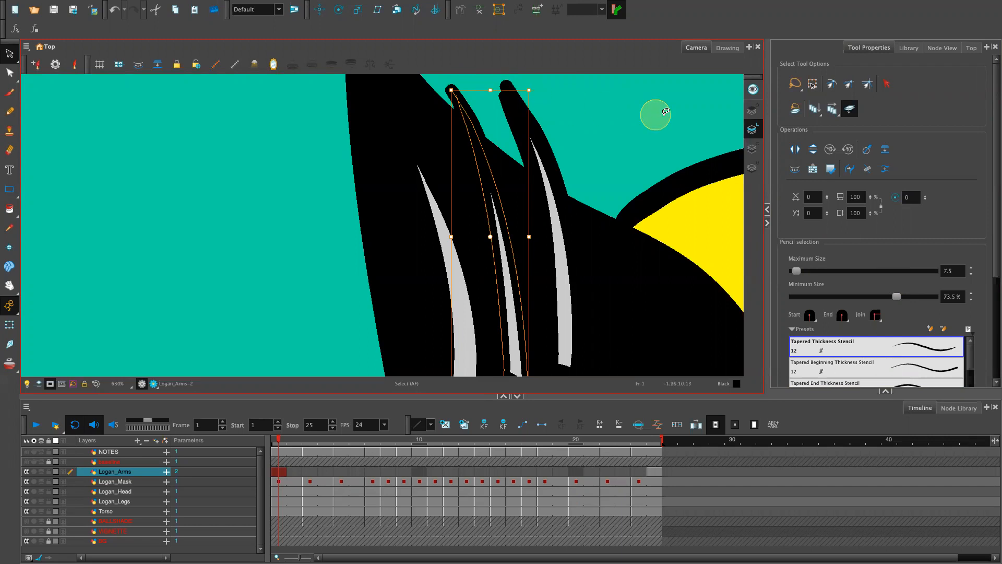
click(959, 293)
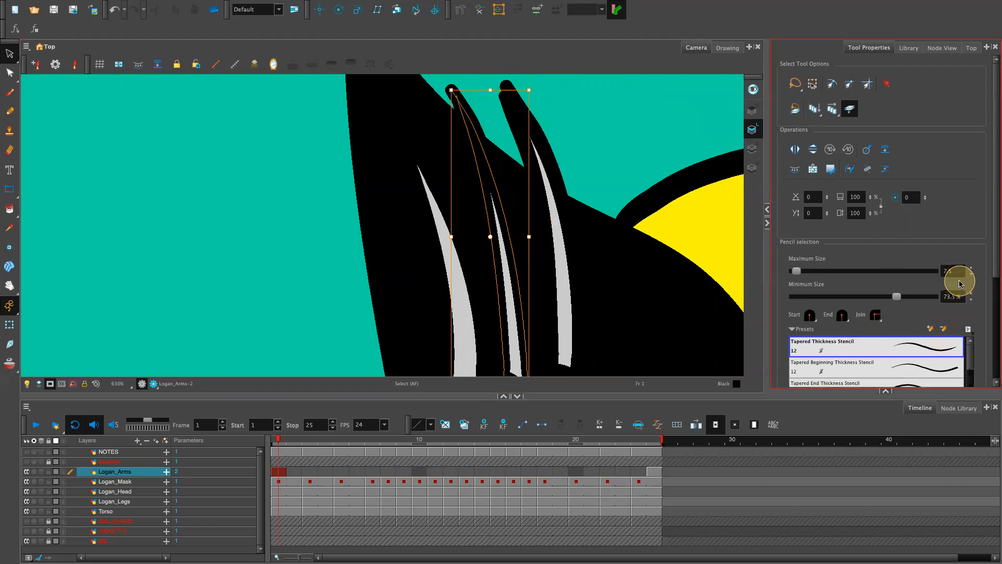
click(971, 277)
click(972, 277)
click(971, 277)
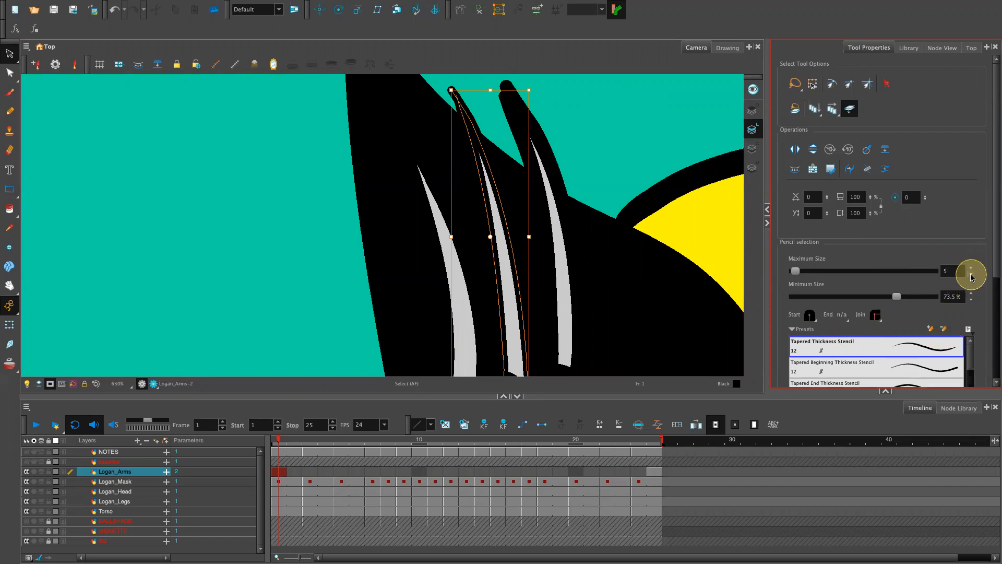
click(971, 276)
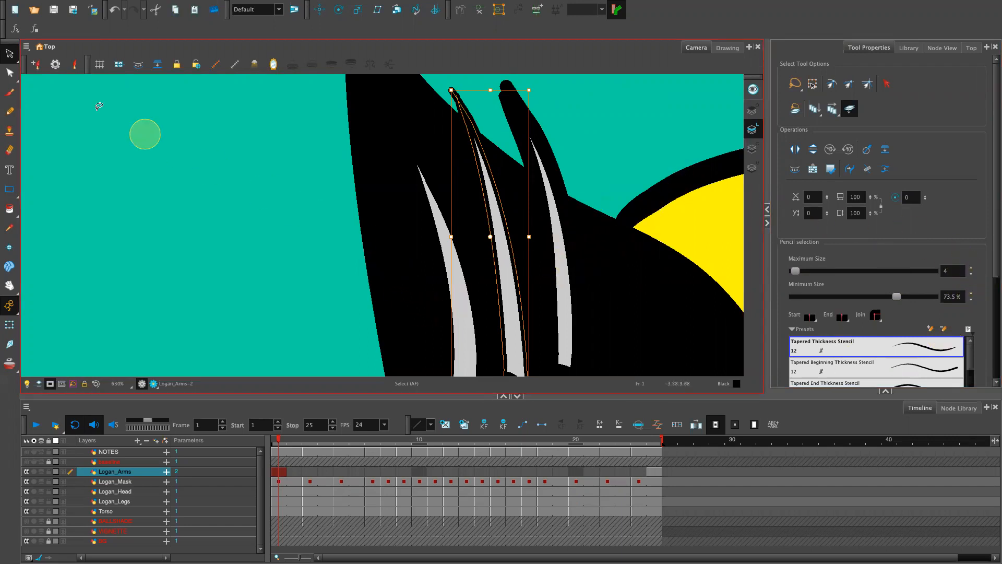
Step: With the Contour Editor, pull the stray point of the raised hand's innermost claw onto its tip and adjust the adjoining curve
click(15, 76)
click(12, 74)
click(34, 70)
click(526, 90)
click(505, 97)
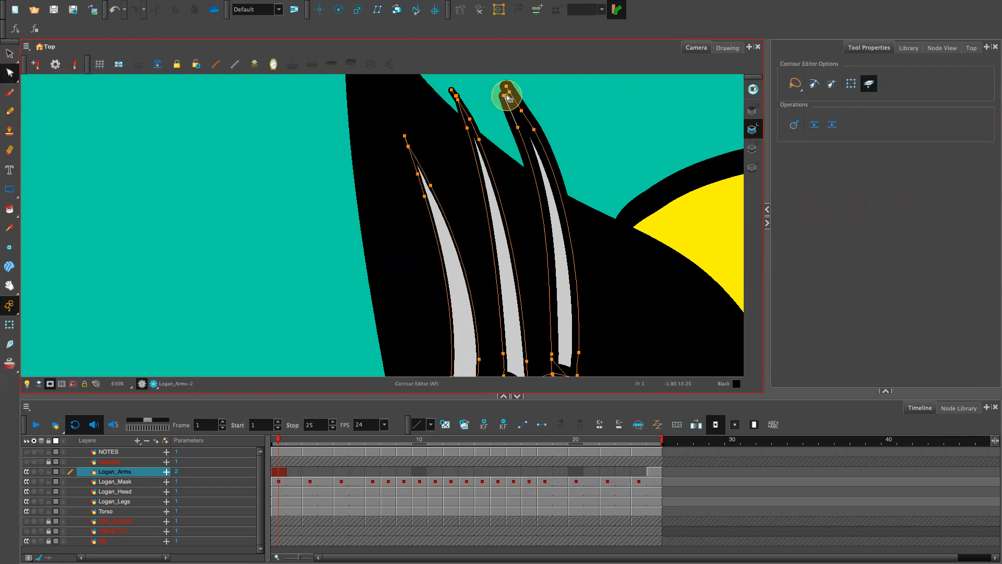
drag(505, 94, 507, 86)
drag(517, 127, 529, 139)
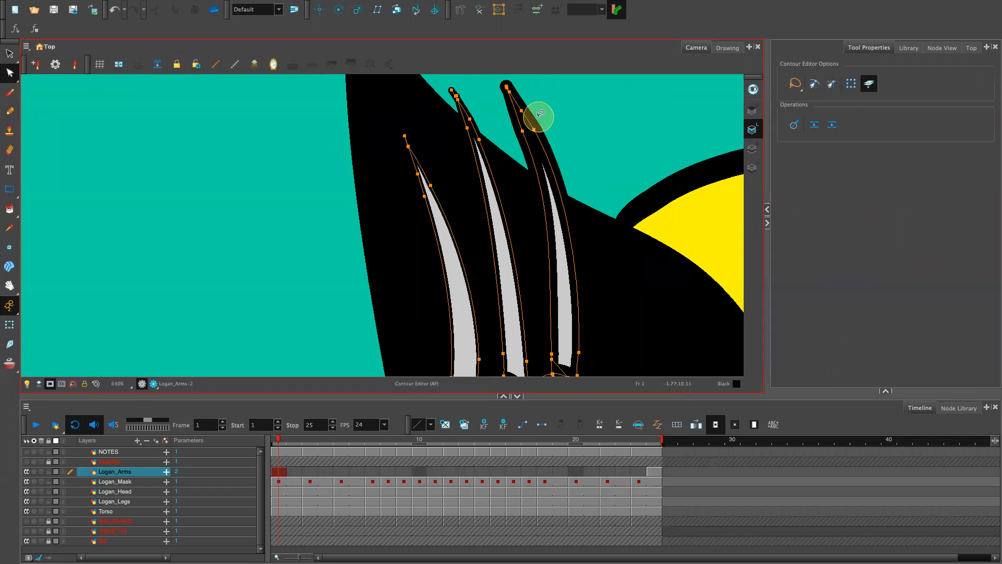
click(565, 102)
Step: Examine the raised claws and the arm placement against the whole character at frame 1
key(1)
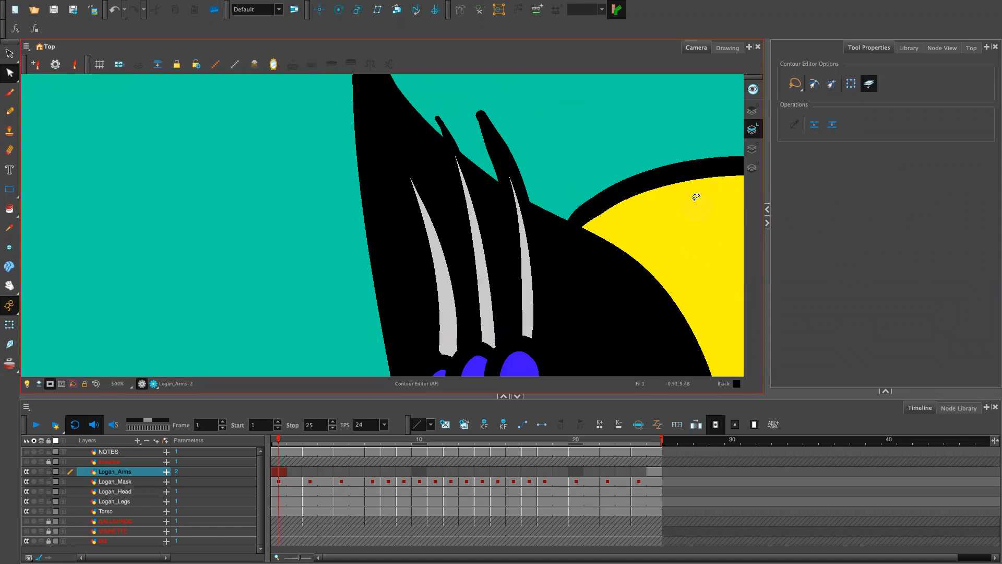
key(1)
key(1)
key(1)
key(1)
key(1)
key(1)
key(1)
key(1)
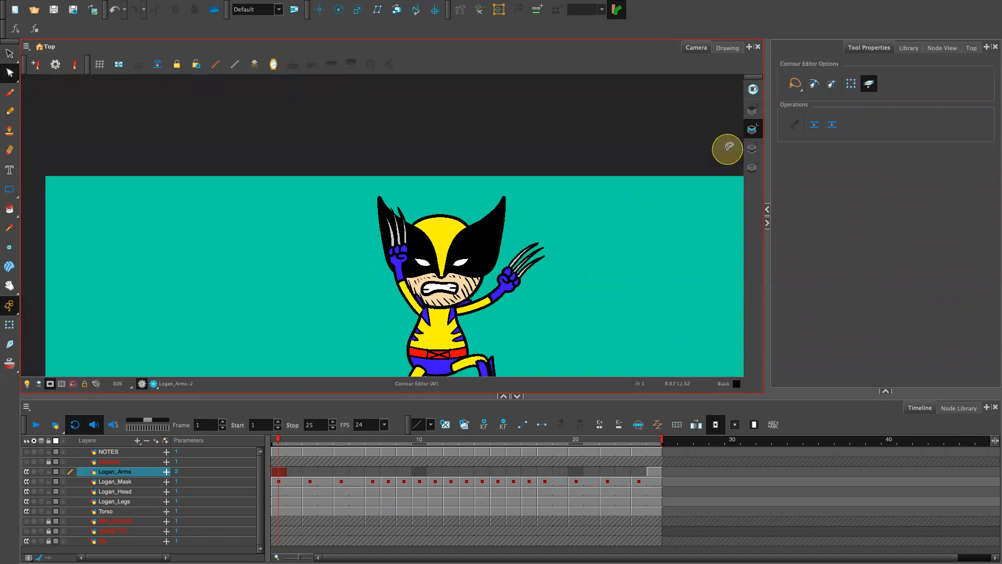
key(1)
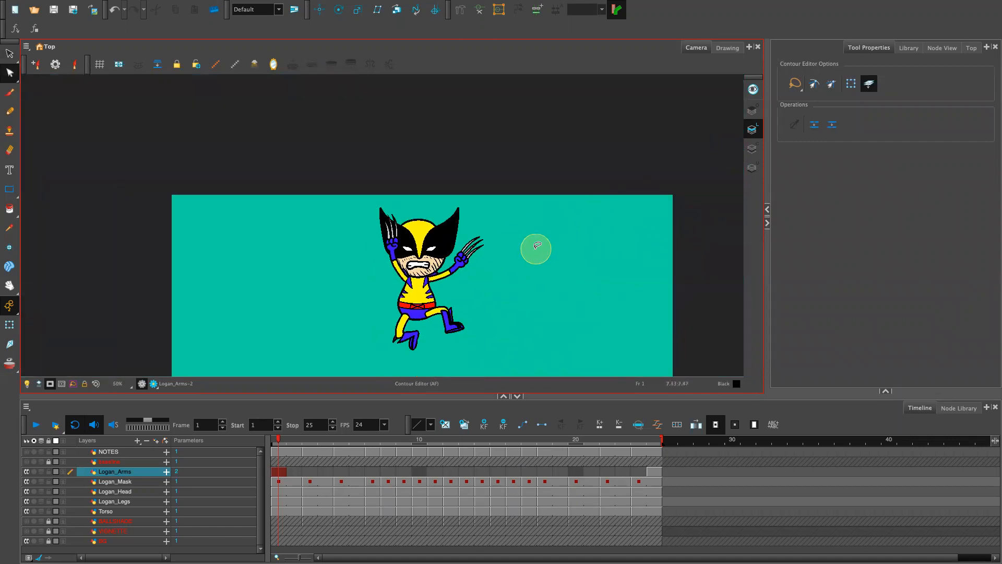
Step: Select the outstretched arm in Logan_Arms at frame 1, move its pivot to the shoulder, and rotate it slightly upward
key(2)
key(2)
key(2)
key(2)
key(2)
key(2)
key(space)
drag(647, 344, 412, 230)
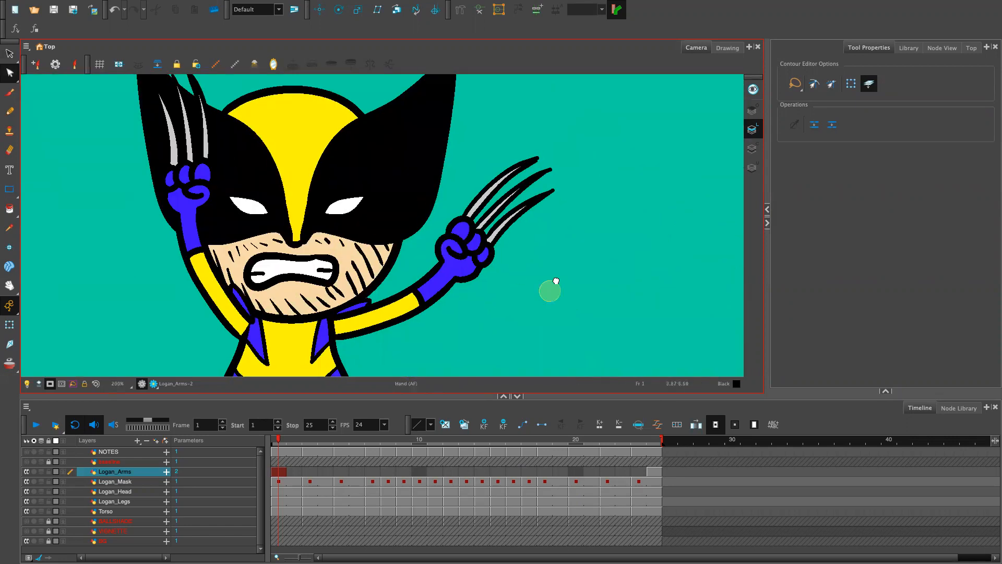
drag(556, 282, 566, 262)
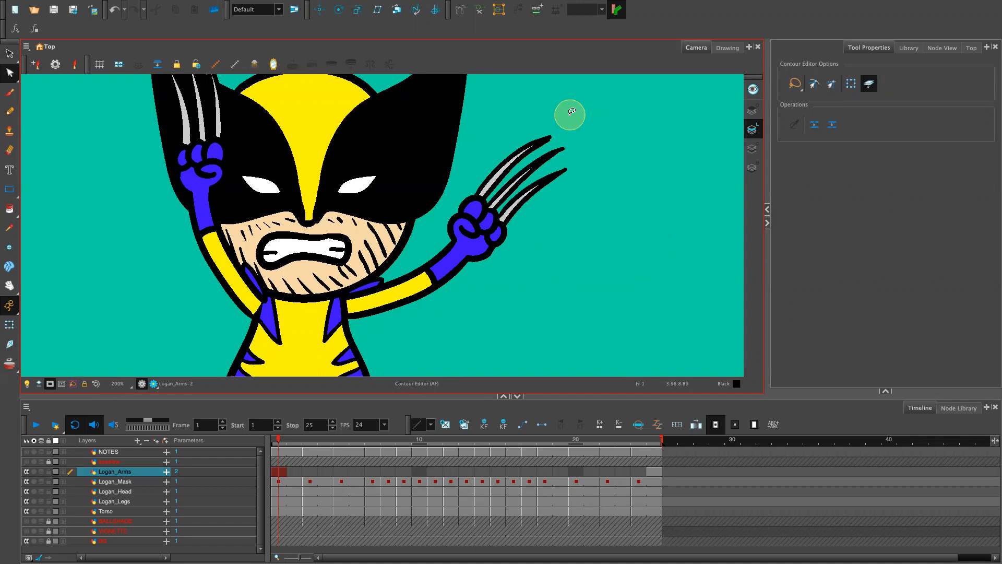
mouse_move(551, 116)
mouse_down()
mouse_move(397, 204)
mouse_move(556, 148)
mouse_up()
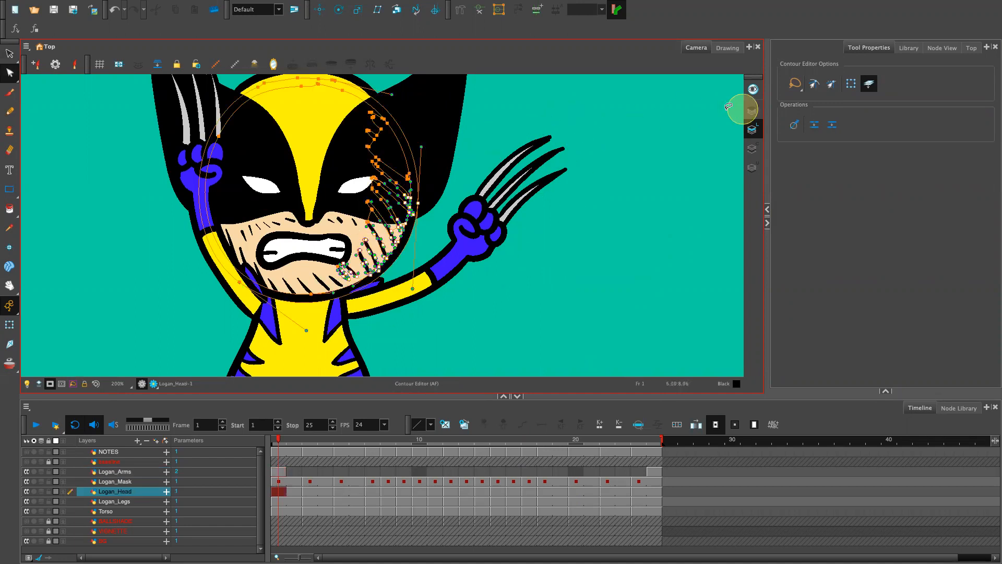
click(487, 153)
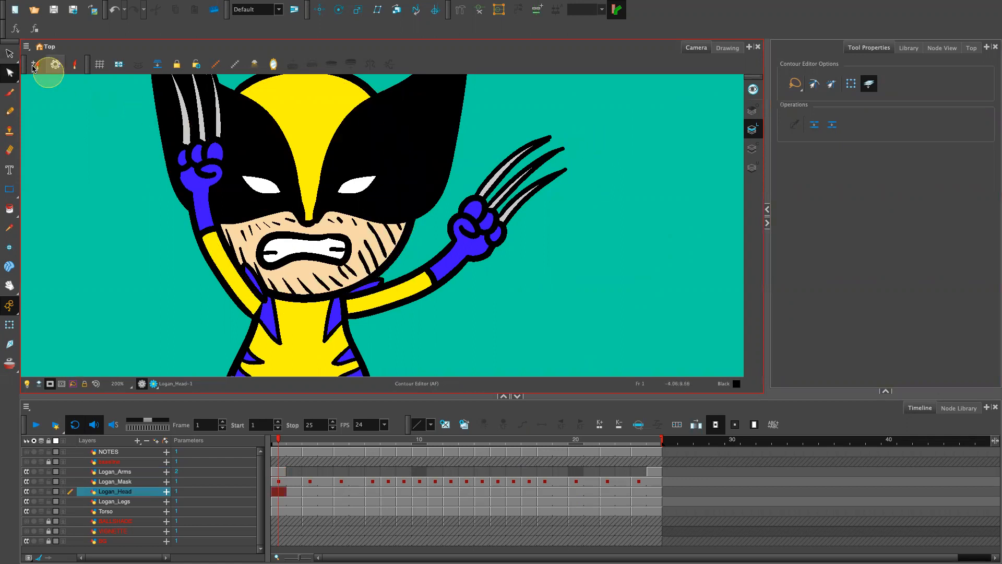
click(9, 52)
mouse_move(562, 162)
mouse_down()
mouse_move(496, 128)
mouse_move(332, 304)
mouse_move(548, 132)
mouse_move(562, 159)
mouse_up()
click(663, 177)
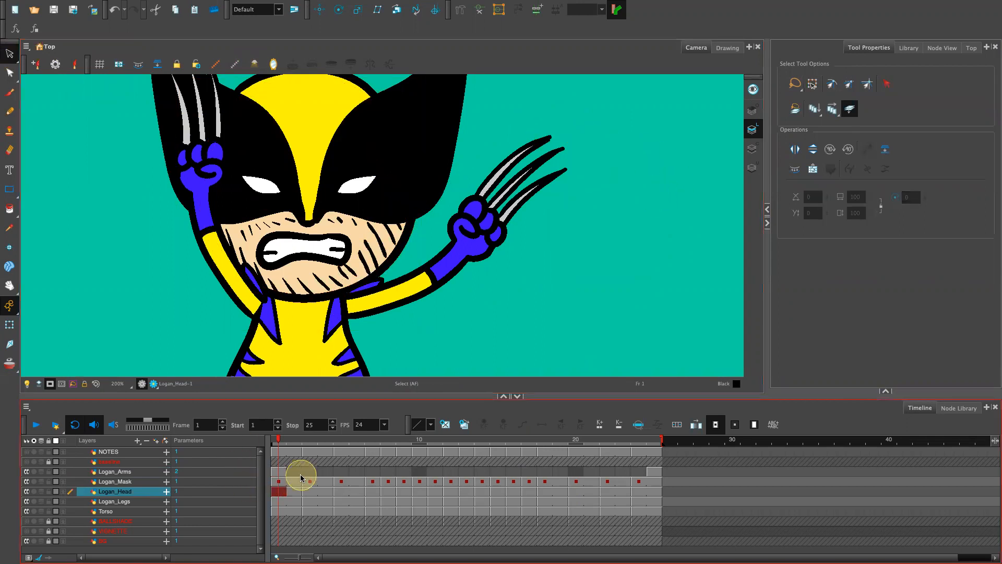
click(279, 471)
mouse_move(569, 108)
mouse_down()
mouse_move(399, 251)
mouse_move(538, 236)
mouse_move(585, 144)
mouse_up()
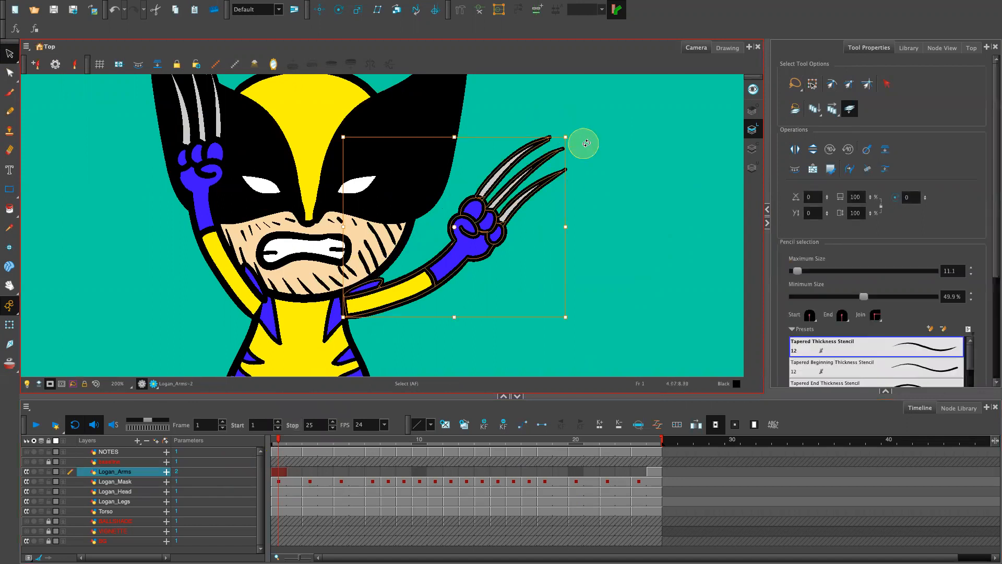
drag(454, 227, 343, 314)
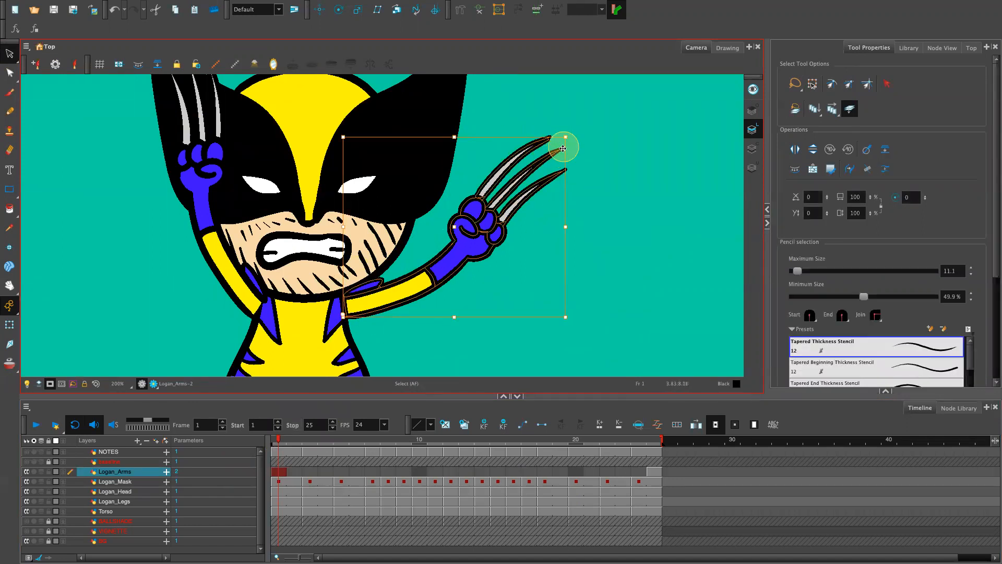
drag(573, 136, 565, 126)
click(583, 239)
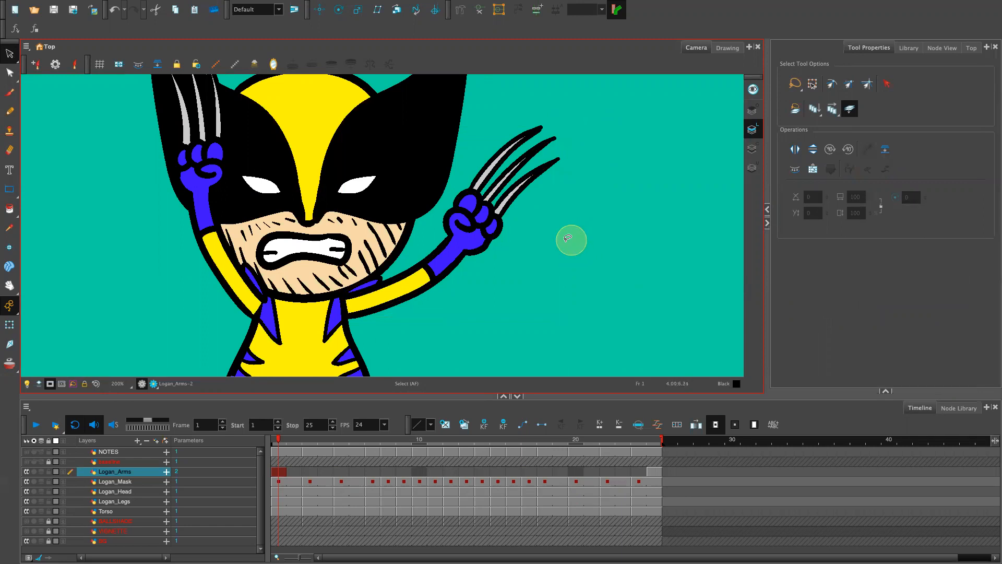
Step: Nudge the whole outstretched arm slightly left and down to seat it against the shoulder
mouse_move(574, 117)
mouse_down()
mouse_move(389, 224)
mouse_move(513, 128)
mouse_up()
key(Left)
key(Left)
key(Left)
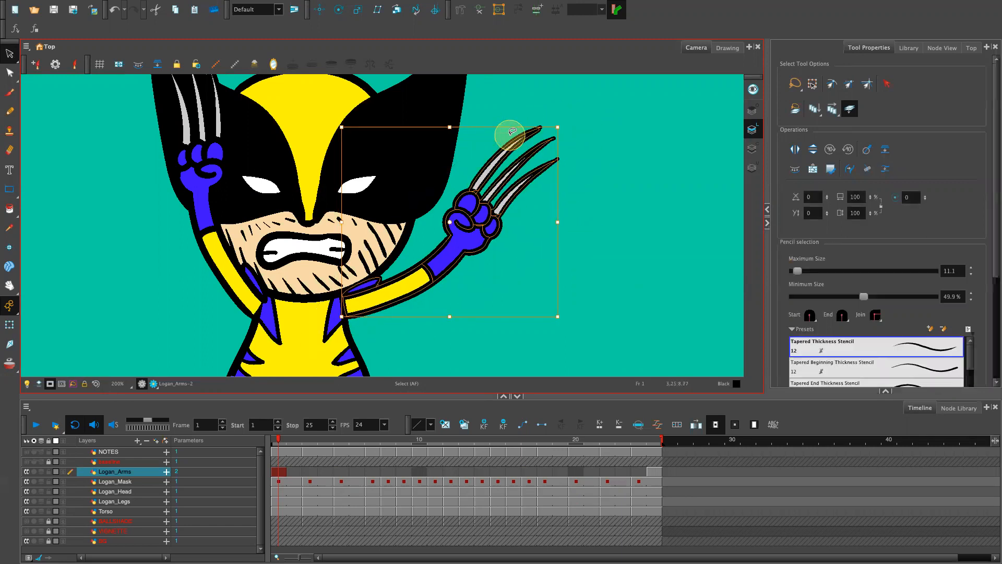
key(Down)
click(585, 261)
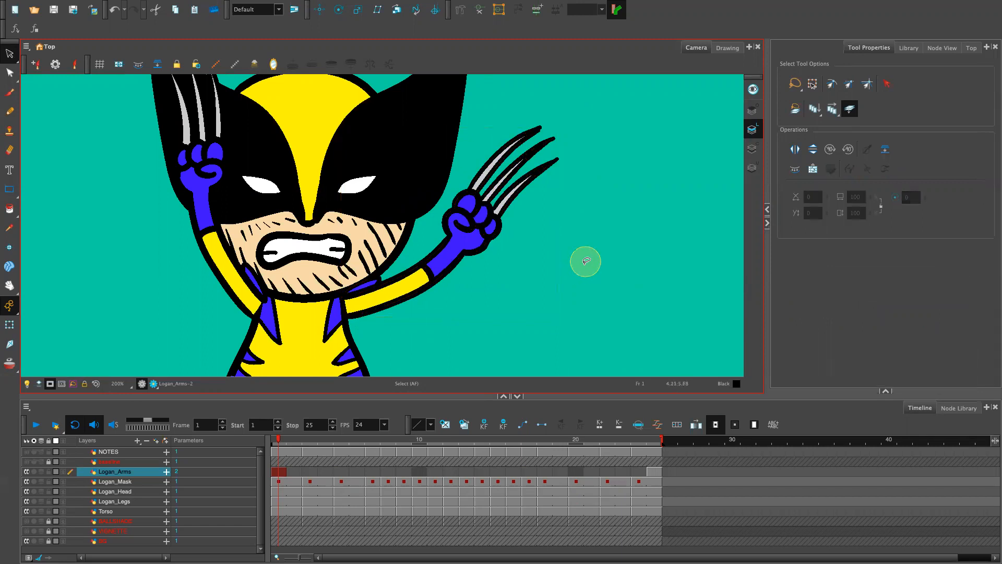
Step: Copy the arms drawing from frame 1 of Logan_Arms to frame 2
scroll(585, 260, down, 4)
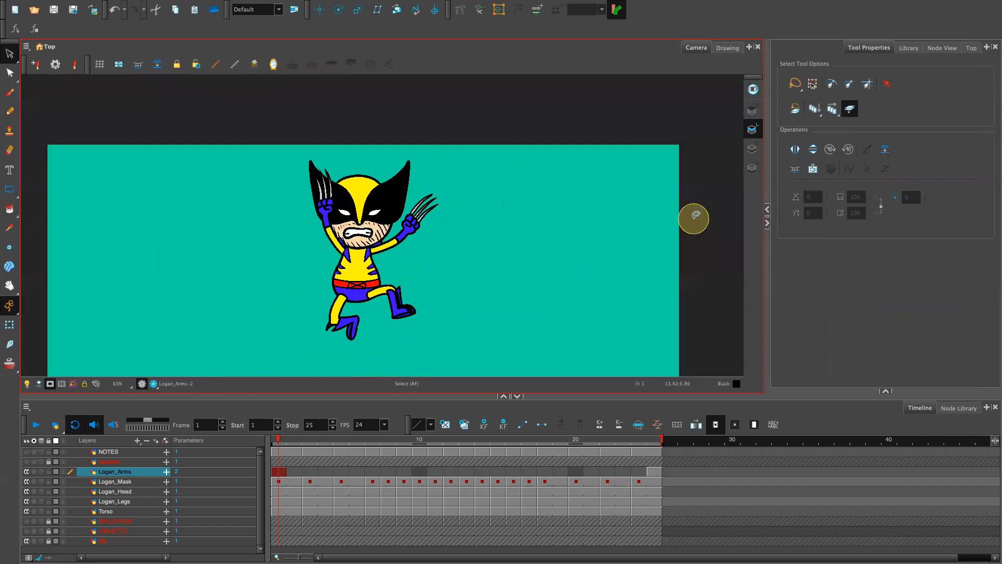
scroll(694, 218, down, 1)
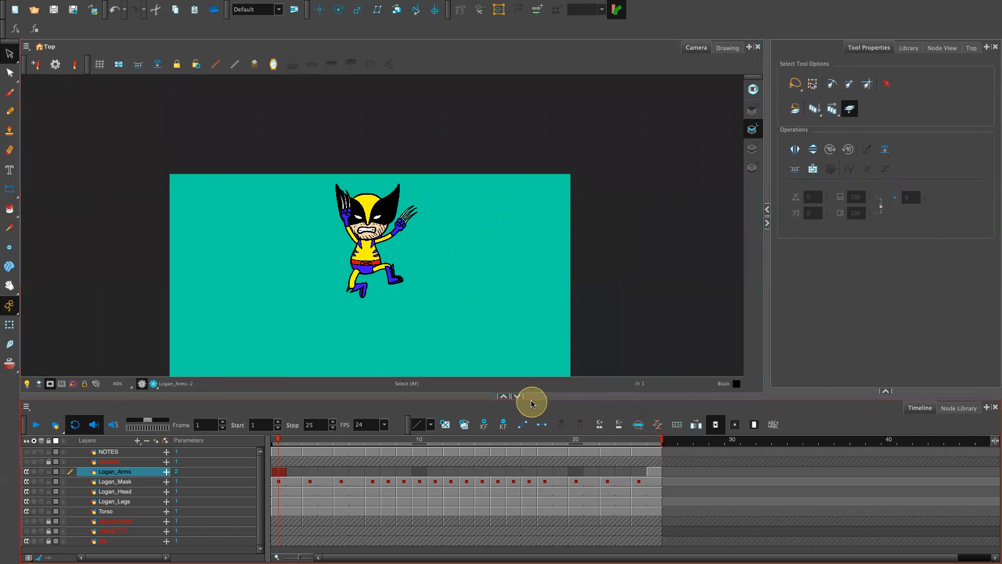
click(654, 472)
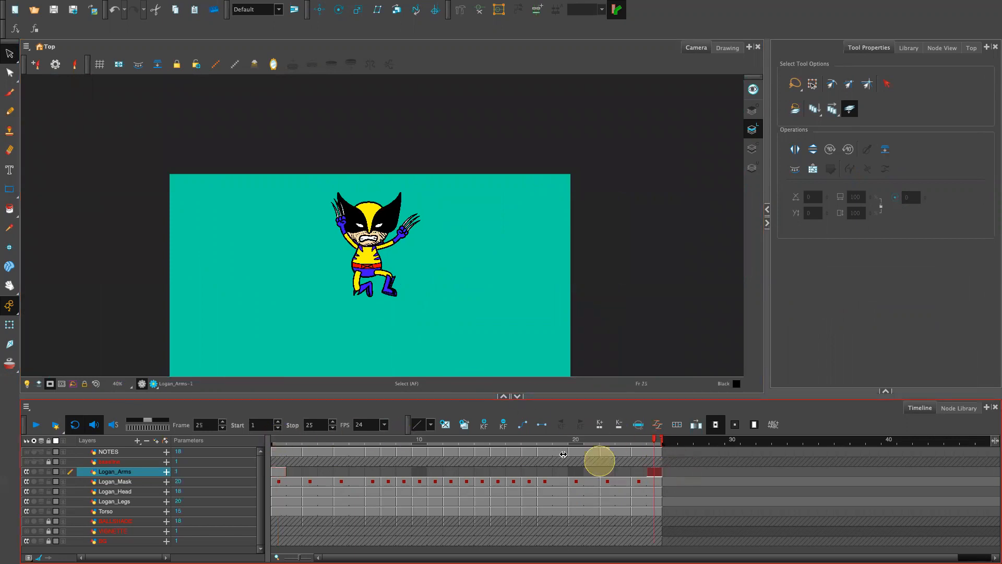
click(280, 472)
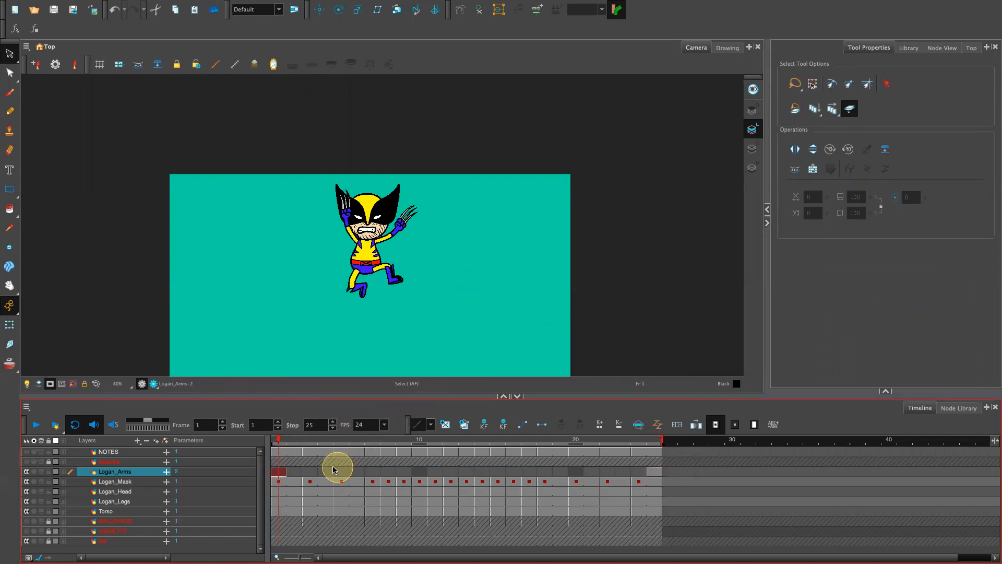
click(300, 472)
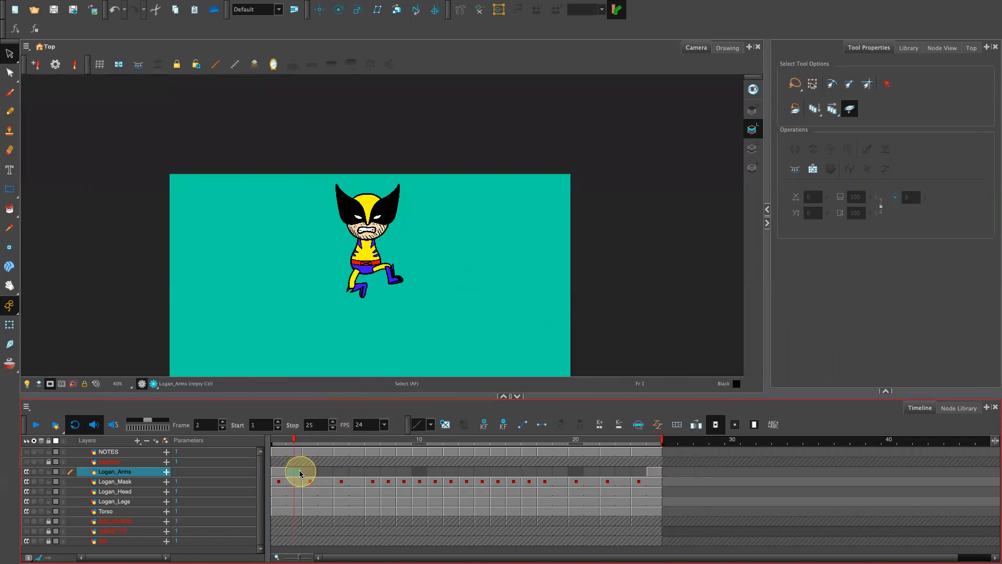
key(super+v)
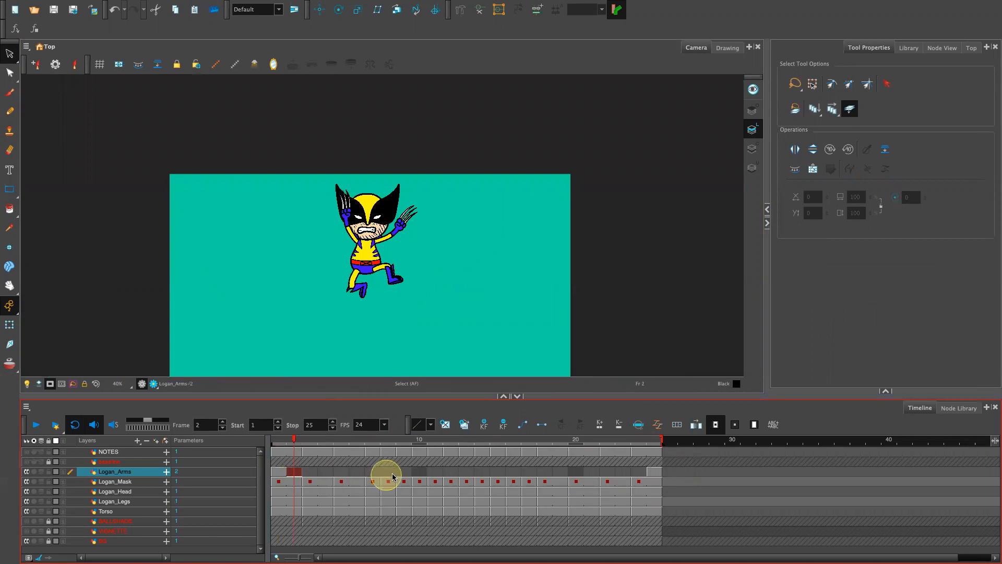
click(642, 472)
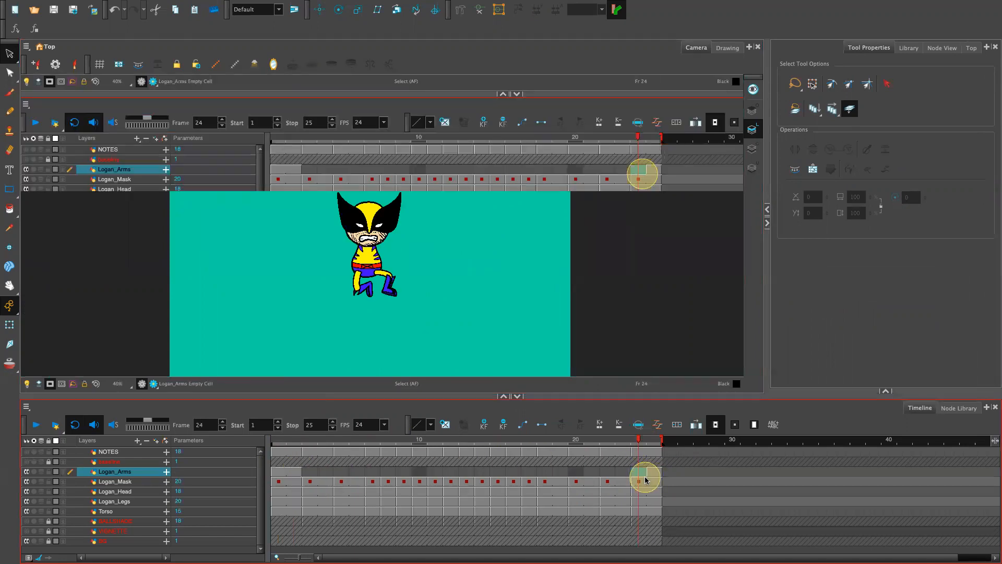
click(657, 475)
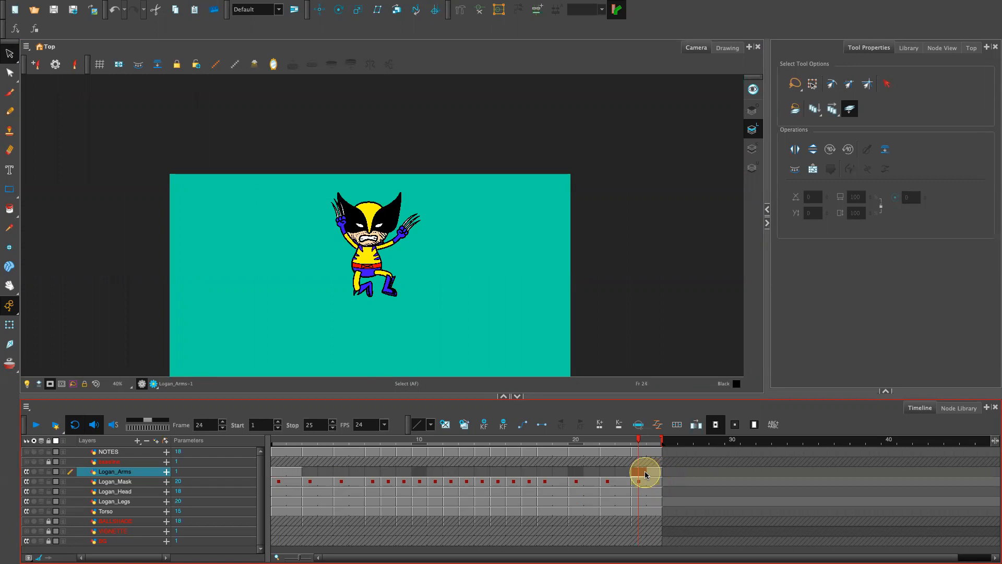
key(super+z)
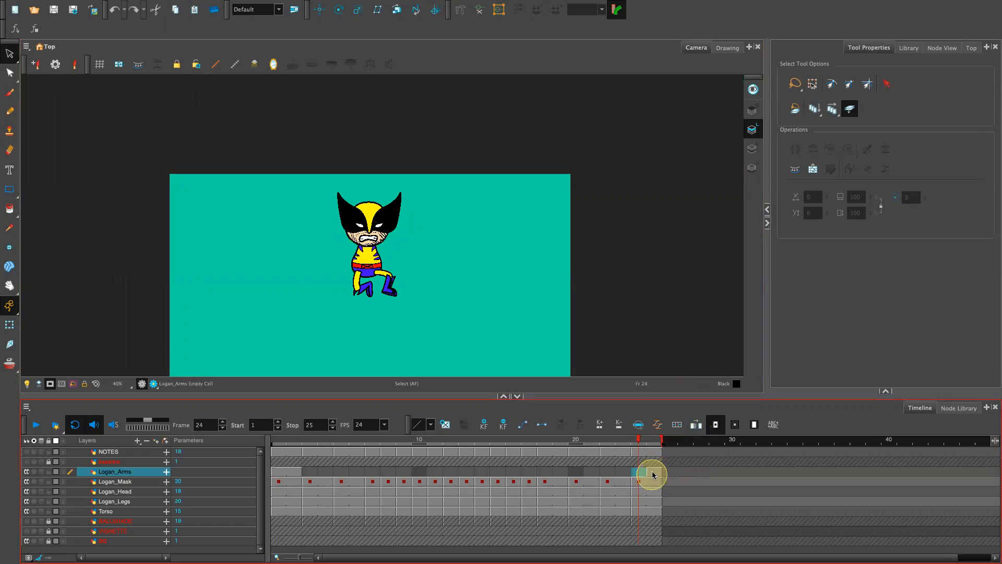
Step: Copy the arms drawing from frame 25 of Logan_Arms to frame 24
click(652, 474)
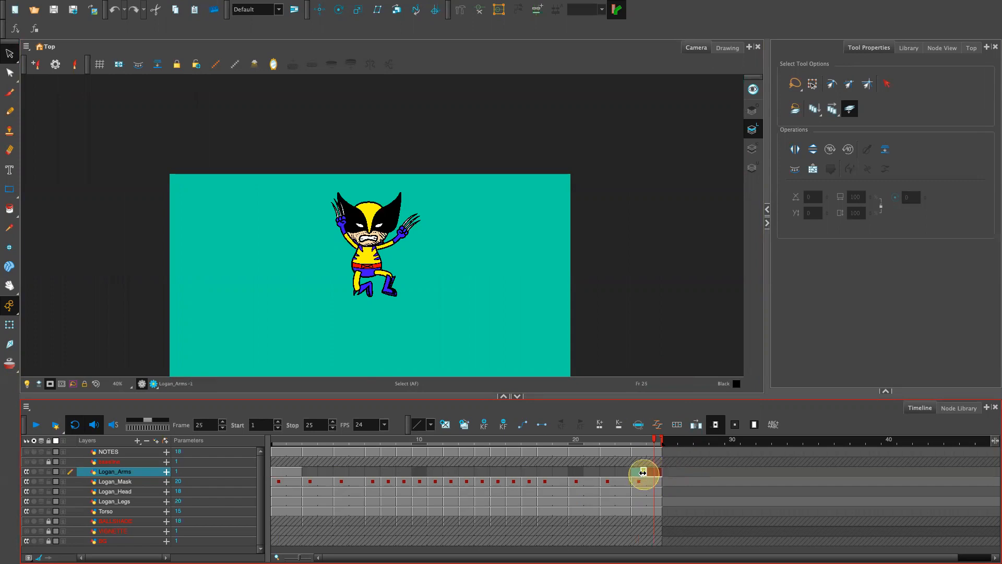
click(637, 474)
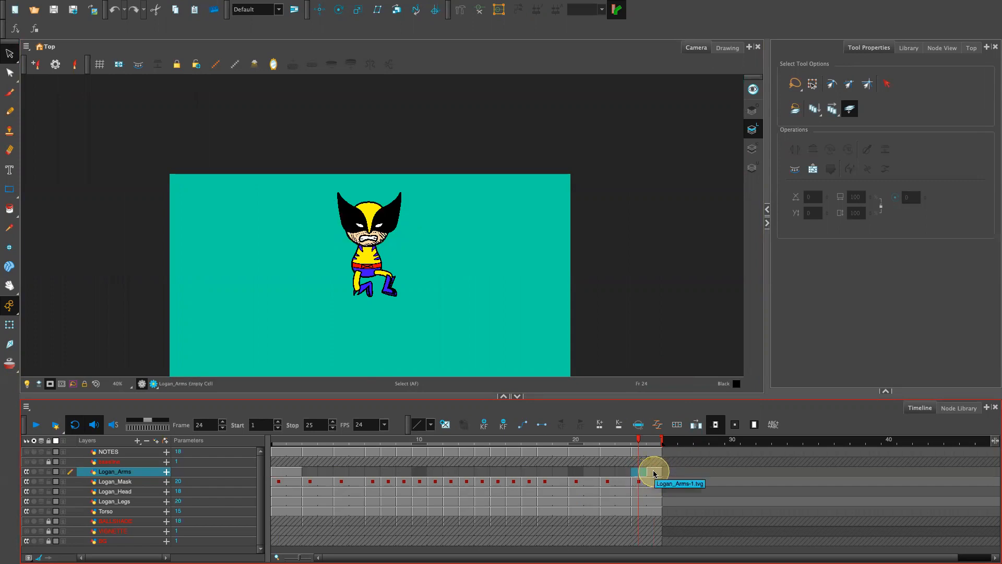
click(651, 473)
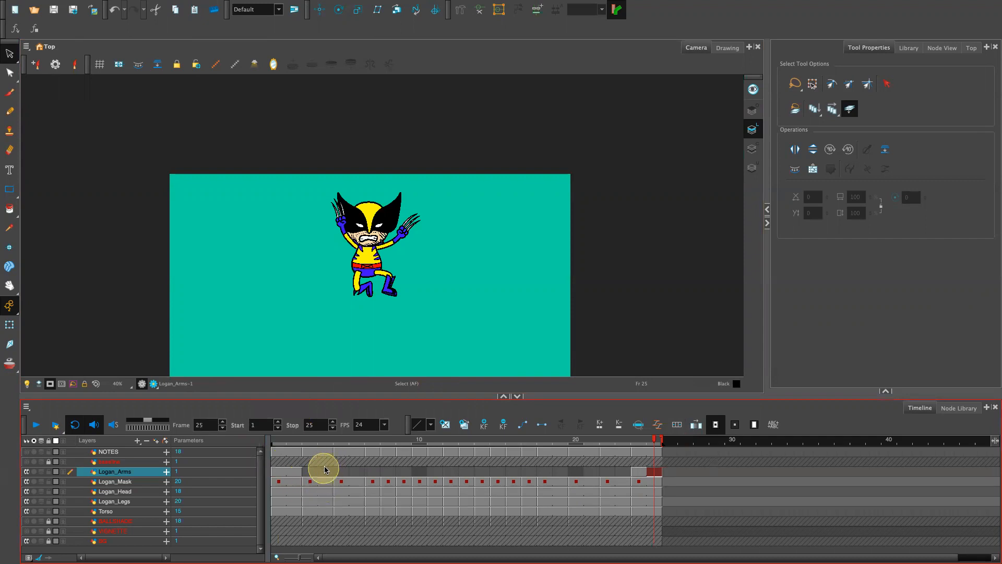
Step: Examine the body poses across frames 2 to 24 to plan where Logan_Arms needs new arm drawings
click(312, 471)
click(294, 471)
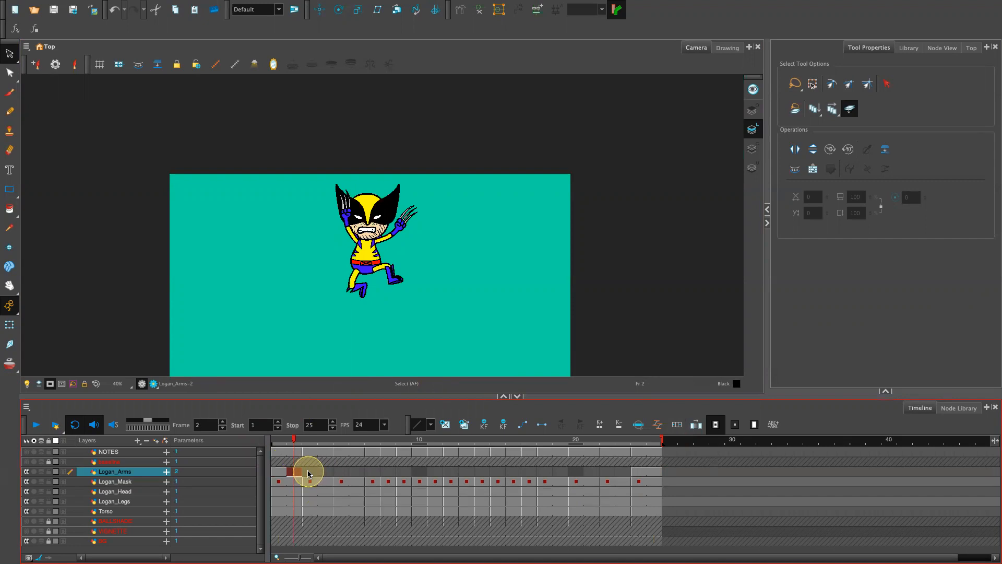
click(425, 472)
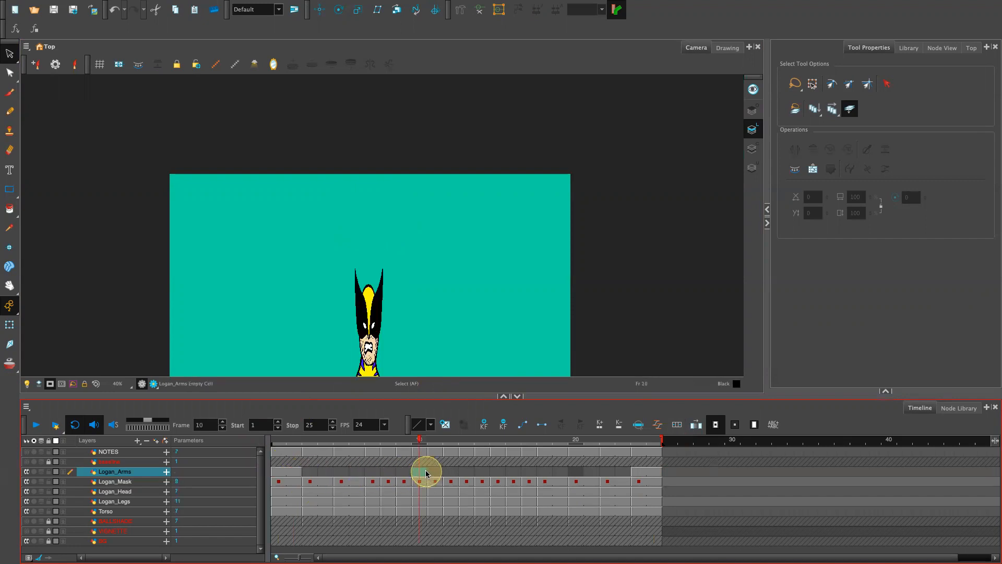
click(481, 473)
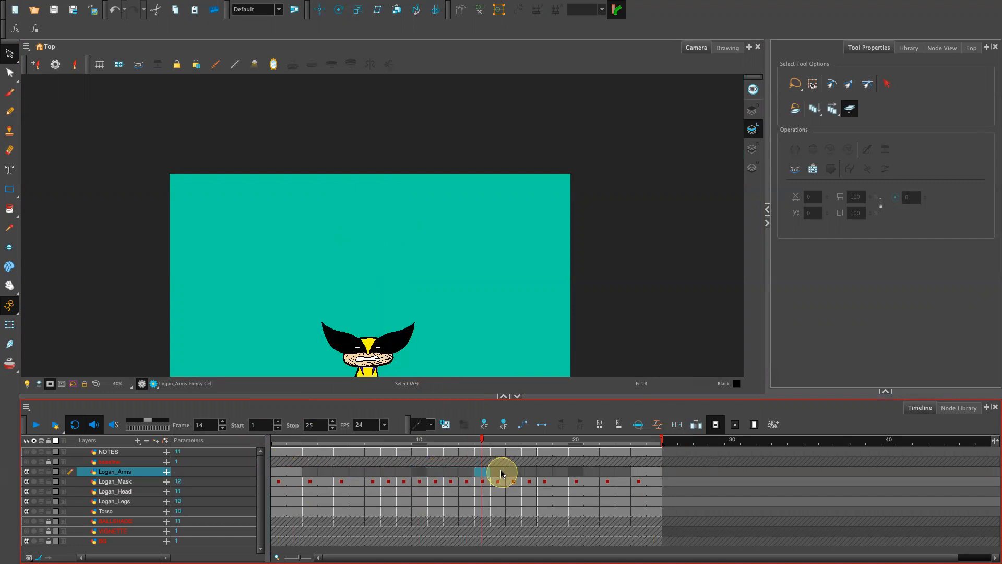
click(497, 472)
click(543, 472)
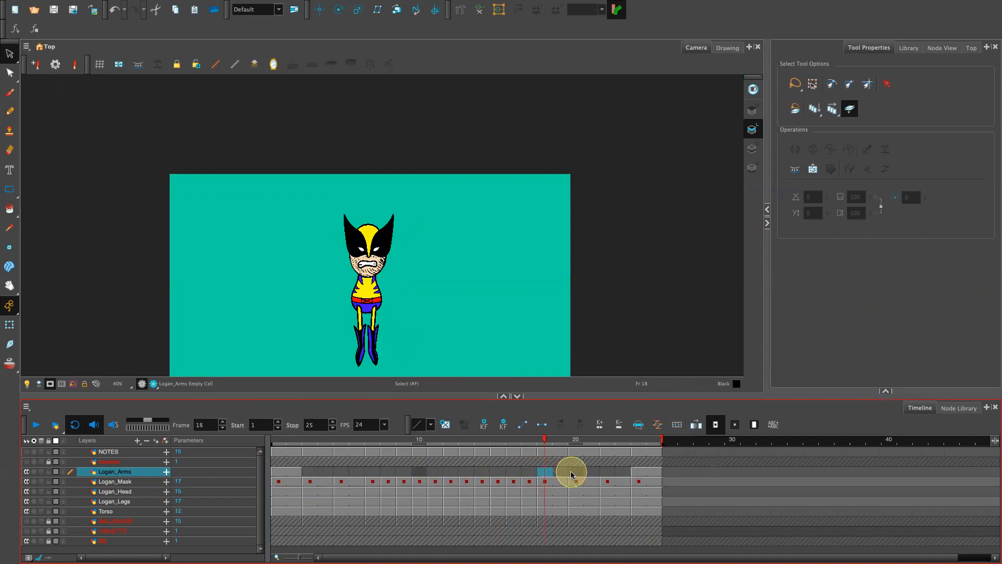
click(572, 475)
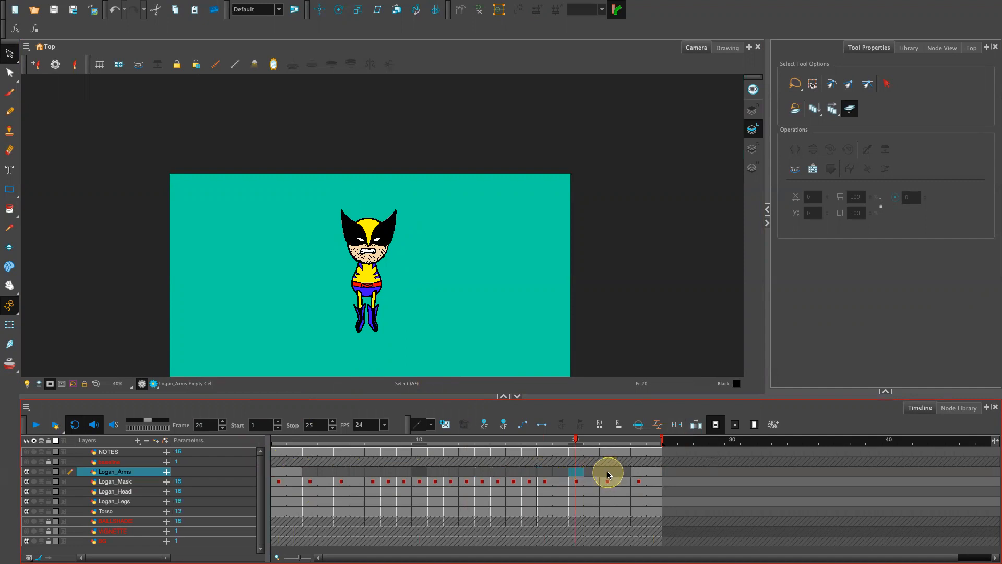
click(607, 473)
click(643, 471)
mouse_move(642, 471)
mouse_down()
mouse_move(305, 470)
mouse_move(339, 456)
mouse_move(316, 459)
mouse_move(311, 471)
mouse_up()
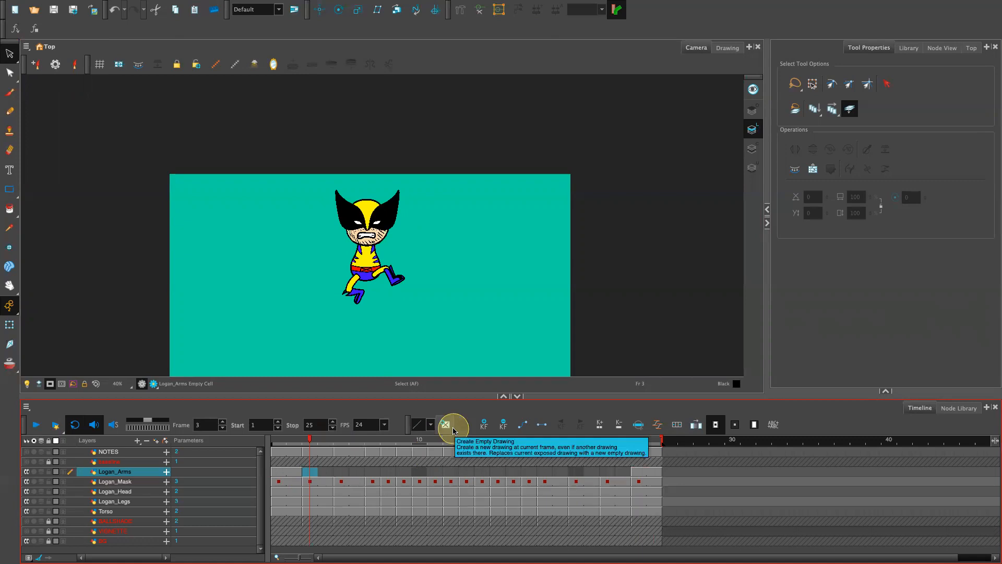
Step: Compare the squashed body poses up close at frames 11 to 14 and return to frame 12 of Logan_Arms
click(444, 474)
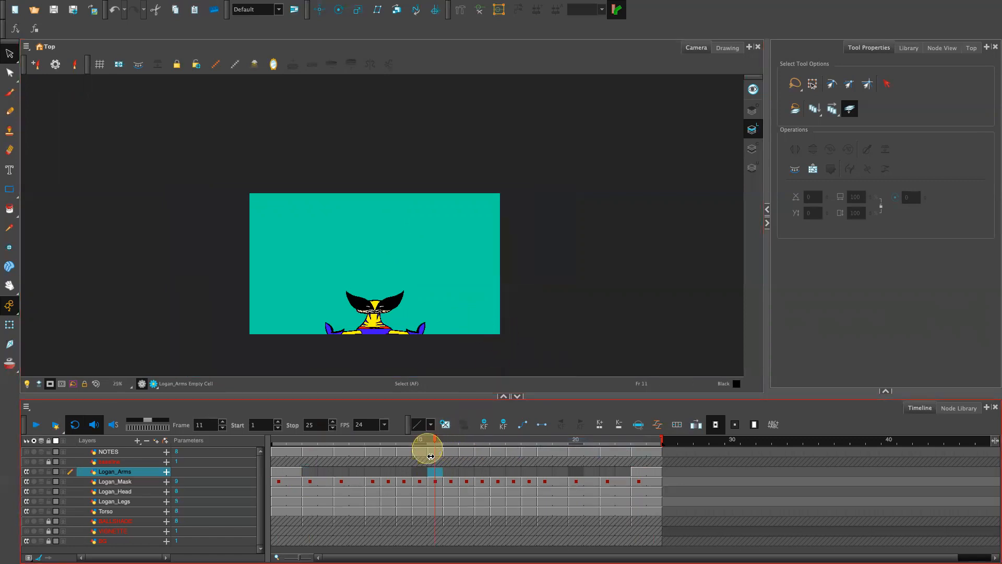
click(452, 474)
click(470, 475)
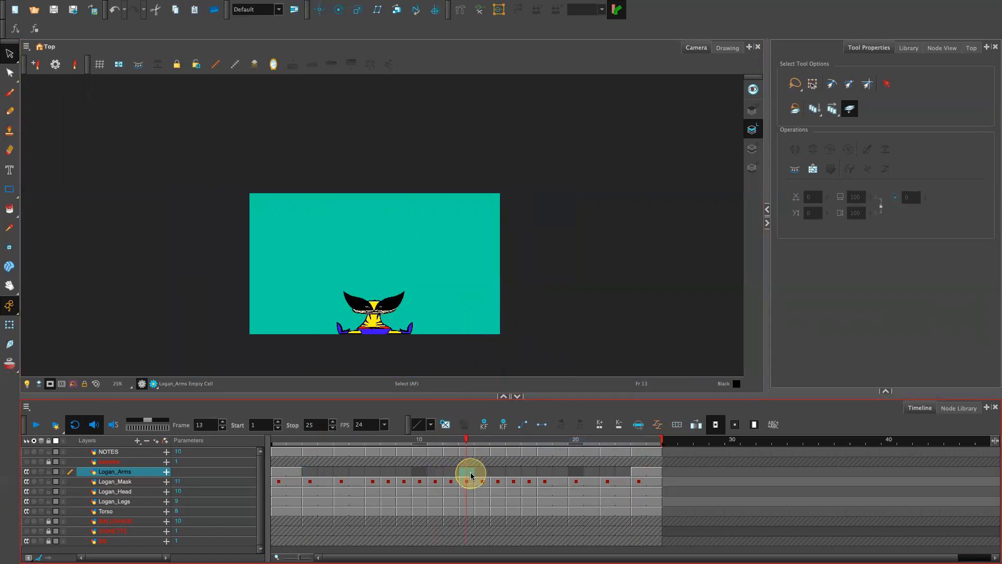
key(2)
key(2)
key(2)
key(2)
key(2)
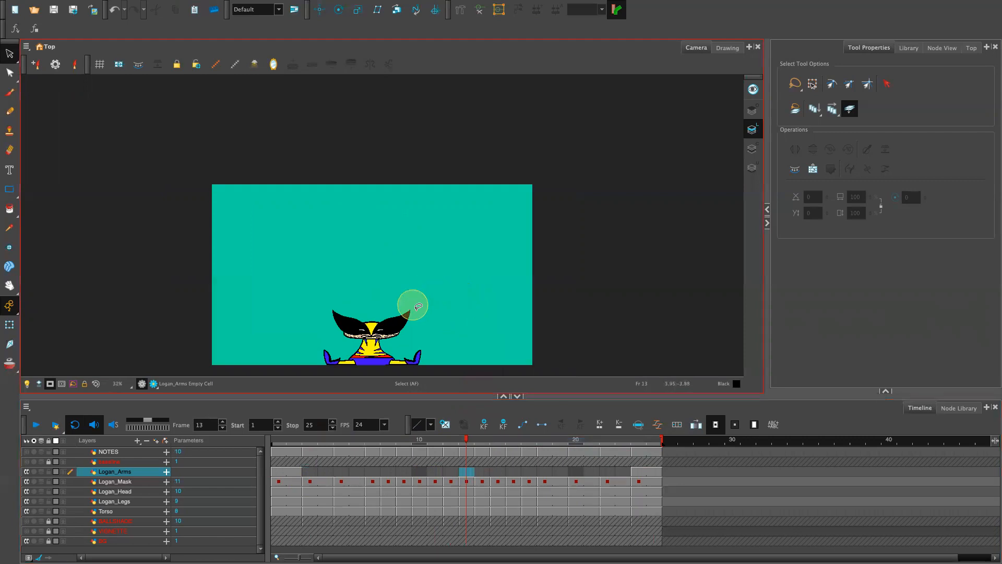
key(space)
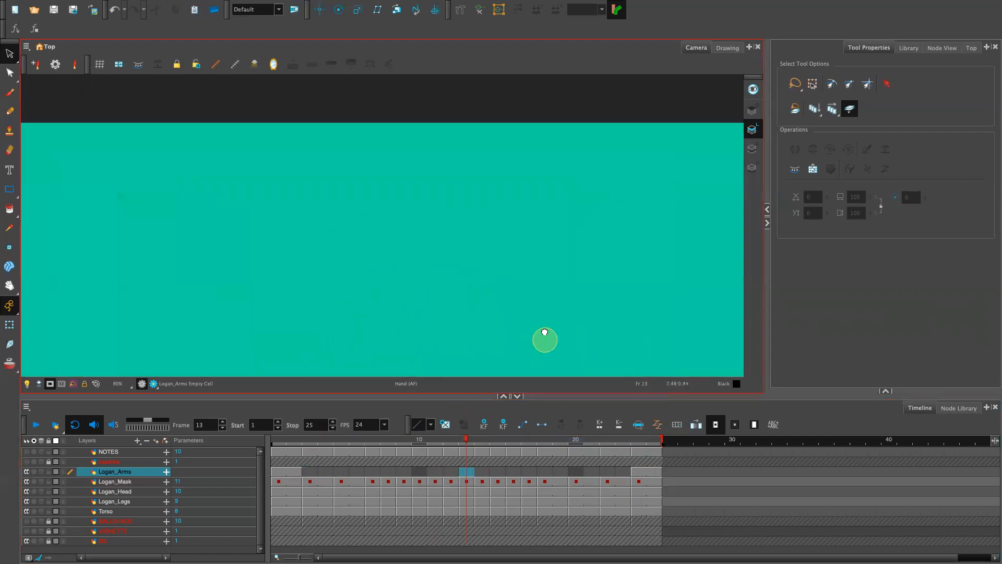
drag(544, 340, 593, 179)
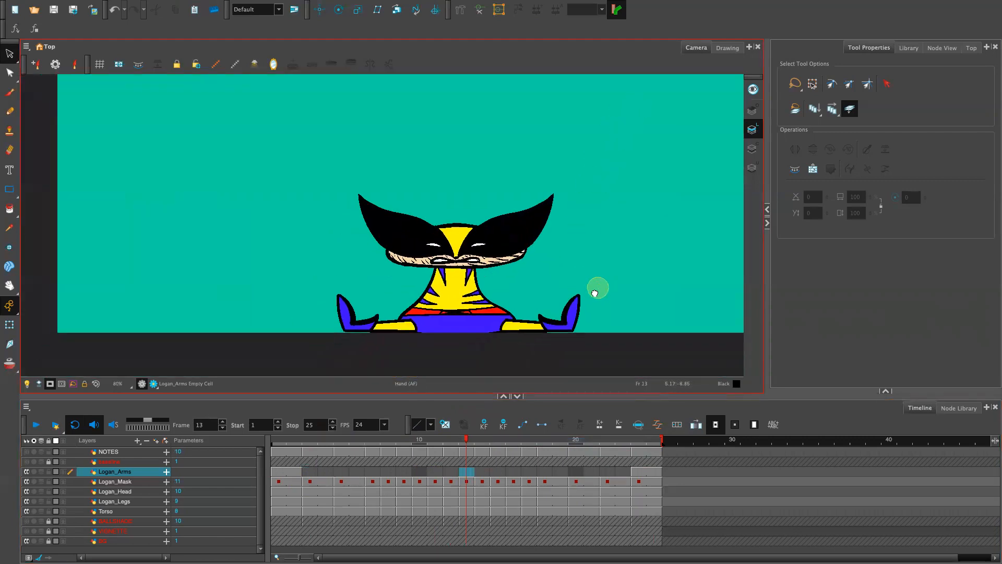
click(450, 474)
click(438, 475)
click(452, 475)
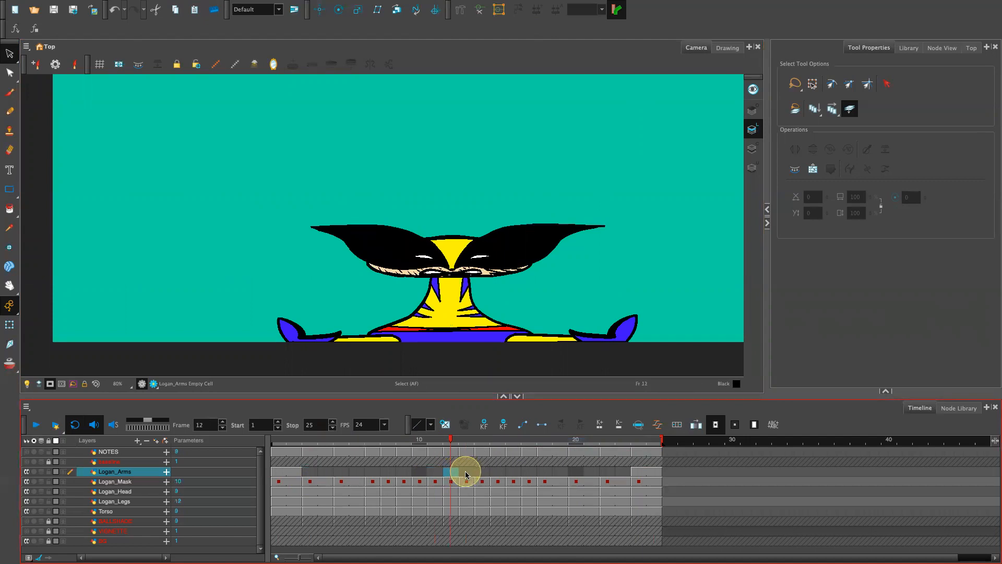
click(466, 475)
click(480, 474)
click(452, 475)
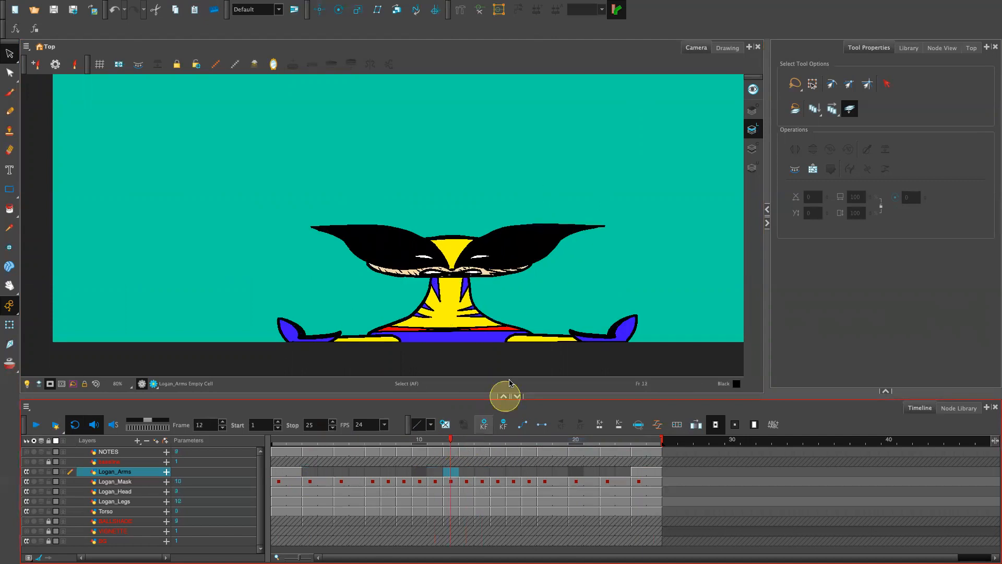
Step: Create an empty drawing at frame 12 of Logan_Arms and turn on the light table
click(453, 471)
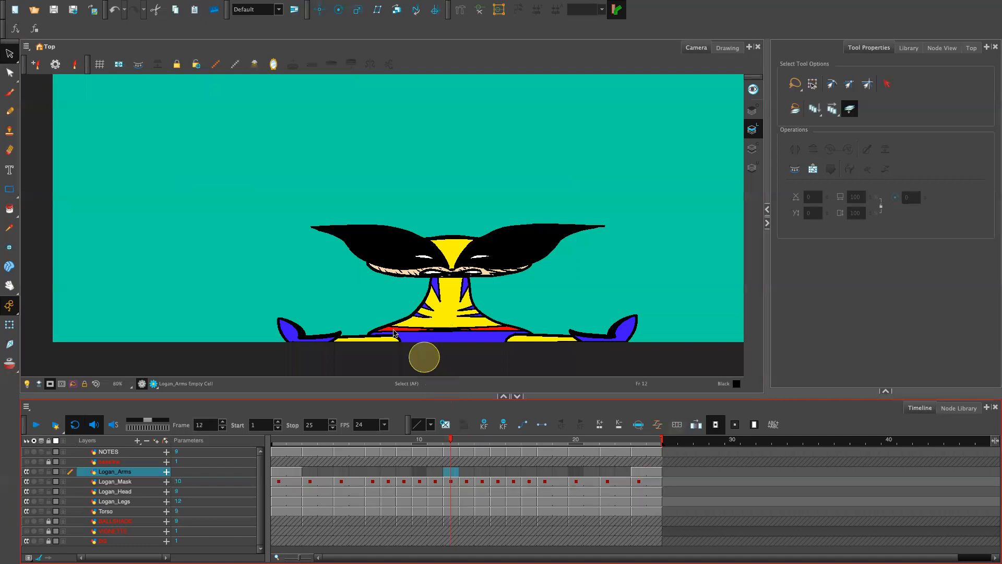
click(445, 422)
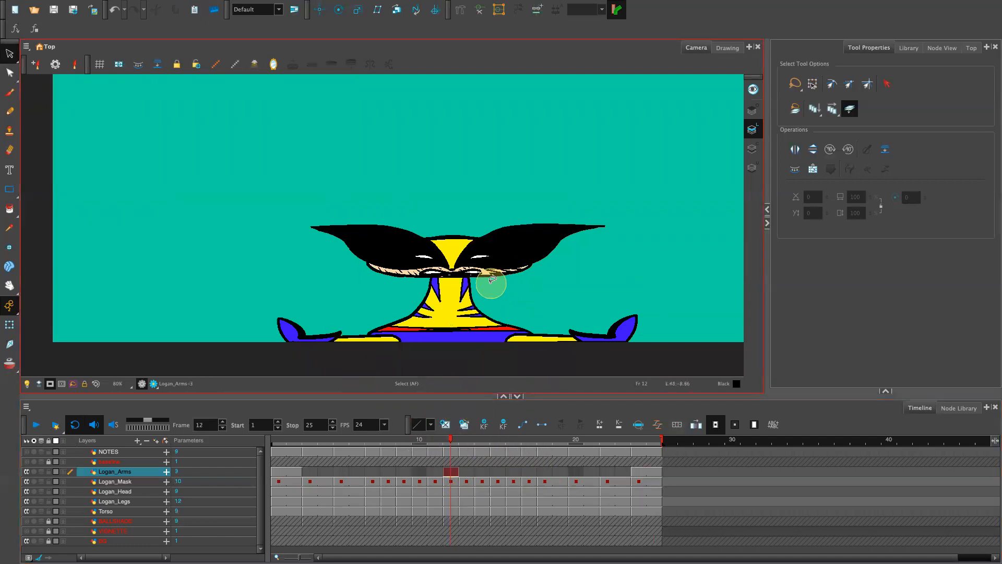
click(27, 383)
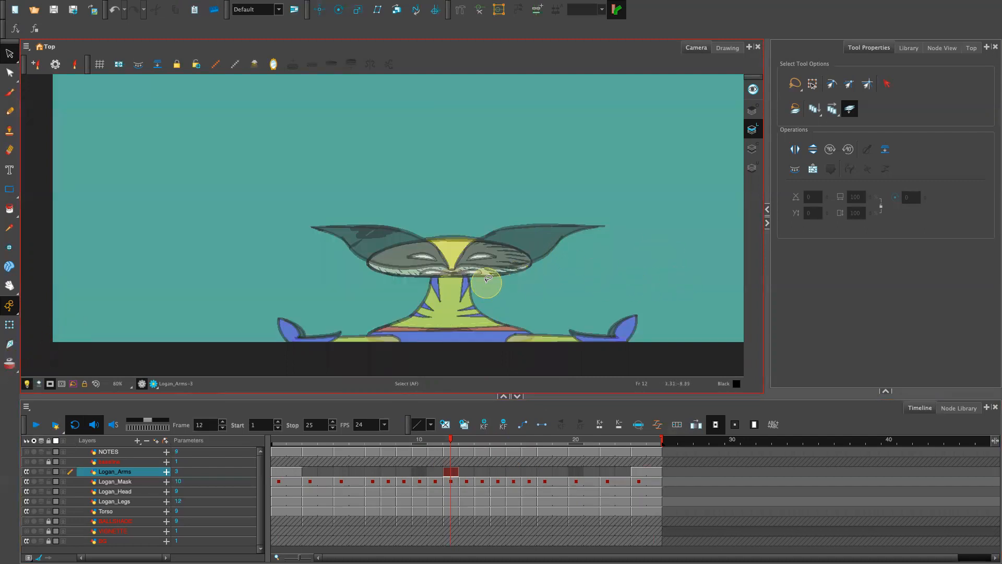
Step: Set up the Pencil tool with a maximum size of 11 and the Black colour swatch
key(alt+x)
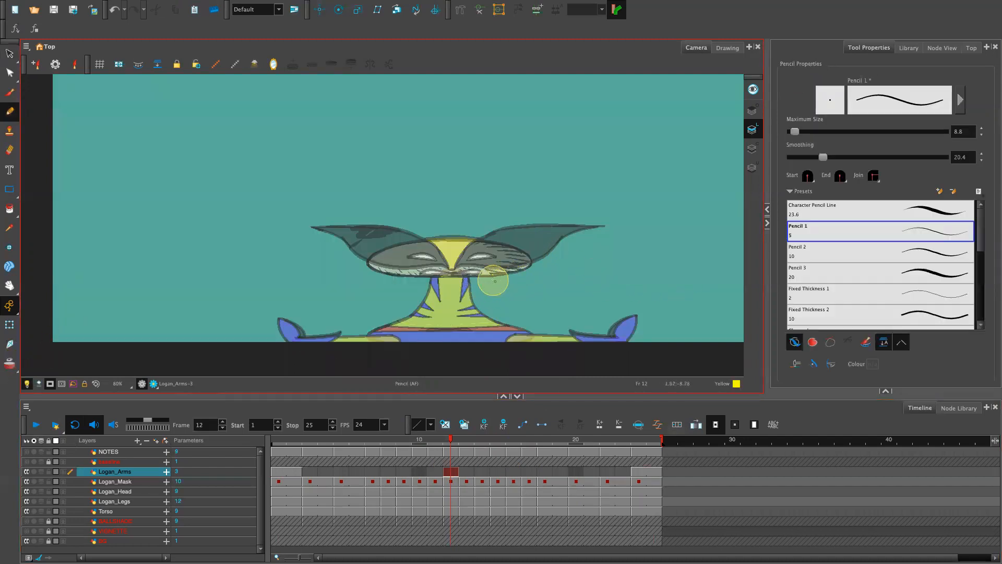
click(981, 128)
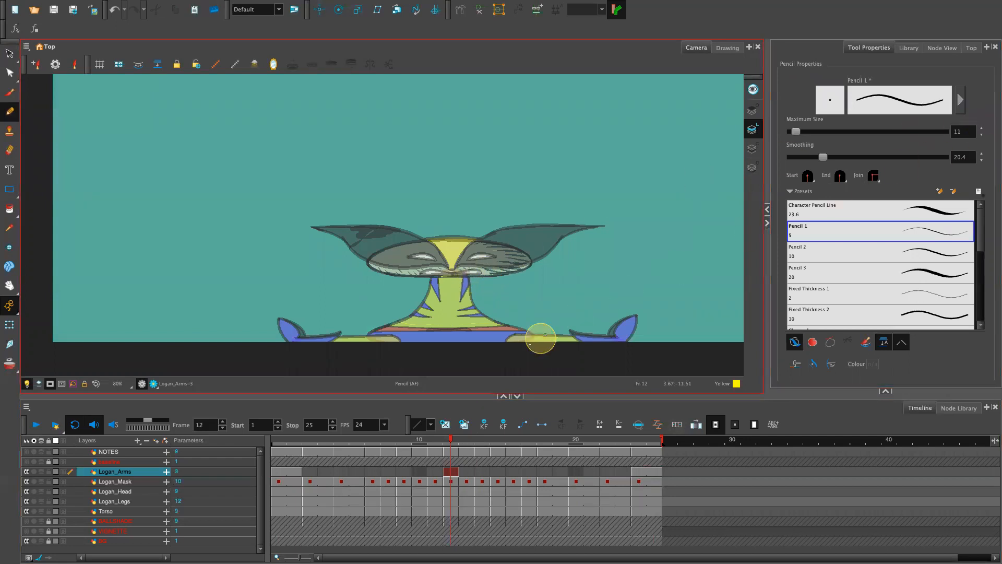
drag(468, 278, 579, 269)
key(ctrl+z)
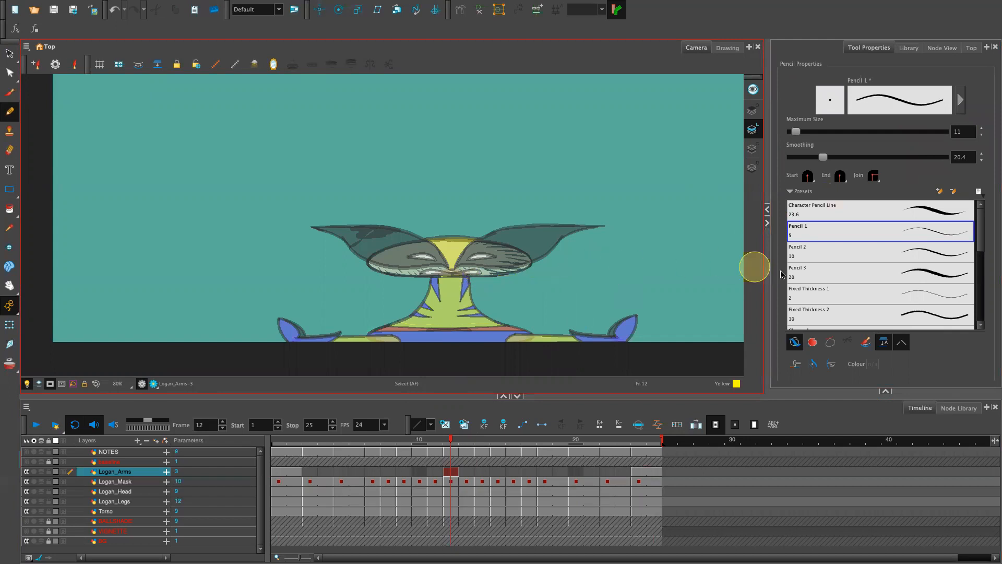
click(885, 390)
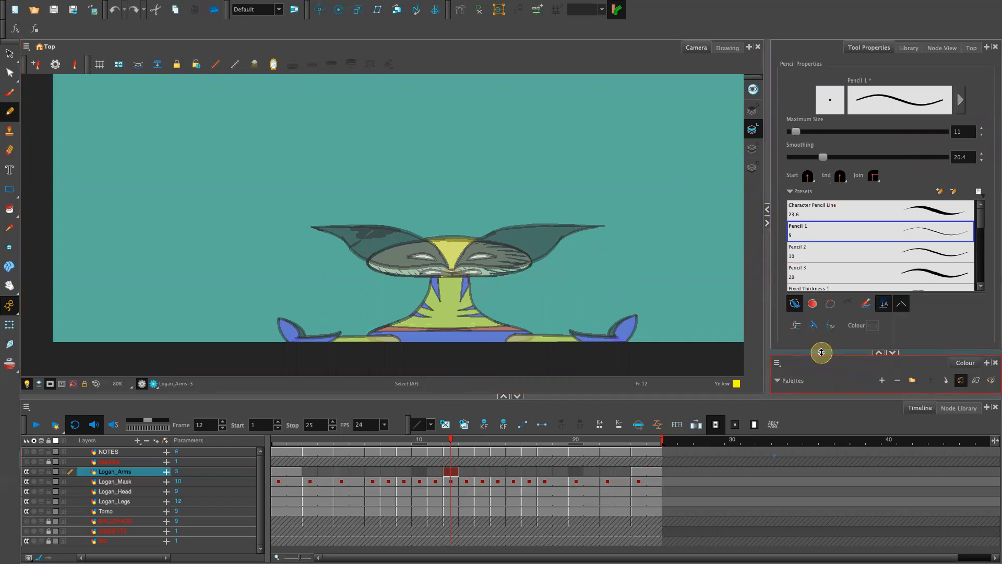
drag(821, 351, 845, 230)
click(782, 346)
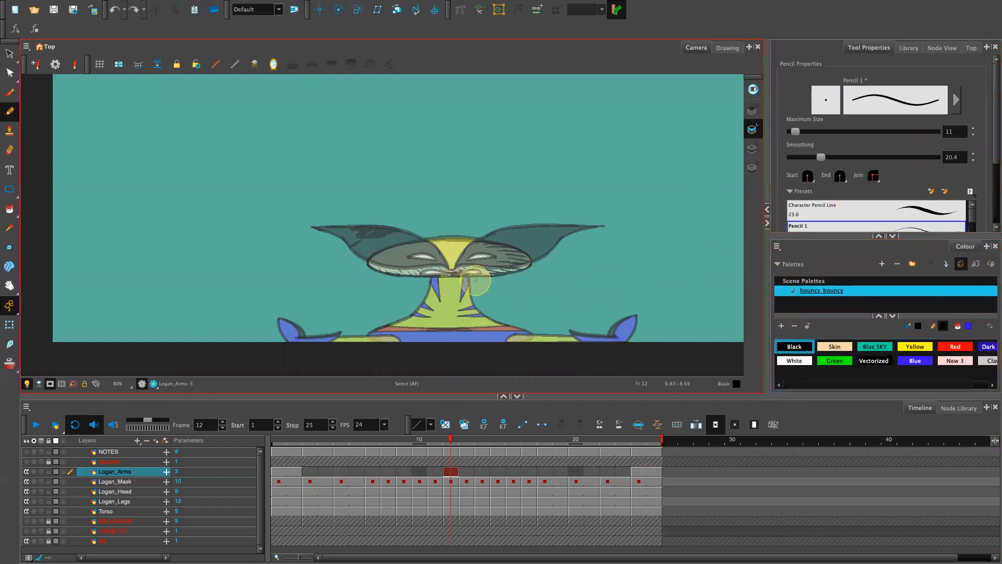
Step: Draw the outlines of an arm stretching sideways from the torso just below the mask, with a flared glove cuff midway
drag(468, 278, 598, 268)
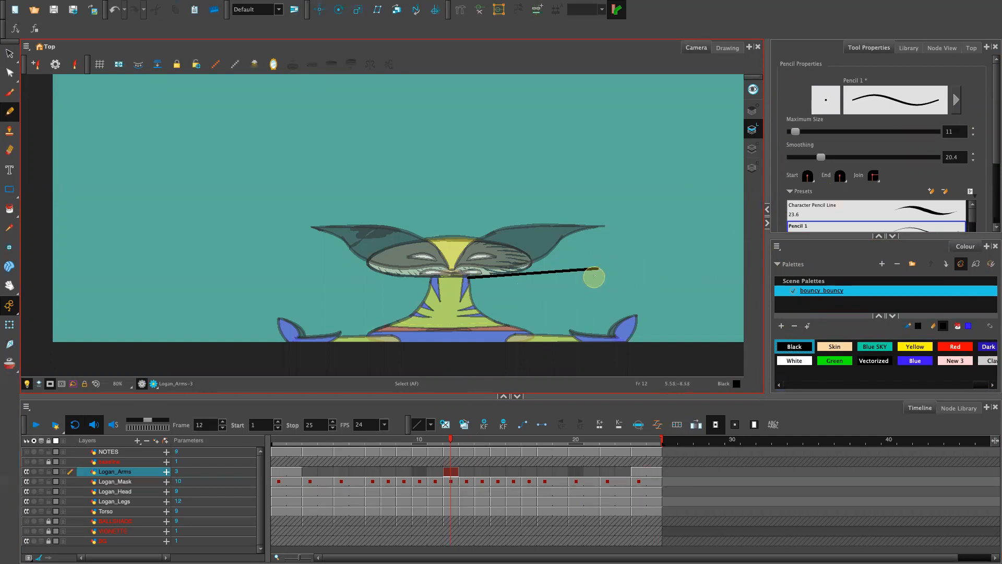
drag(469, 286, 595, 276)
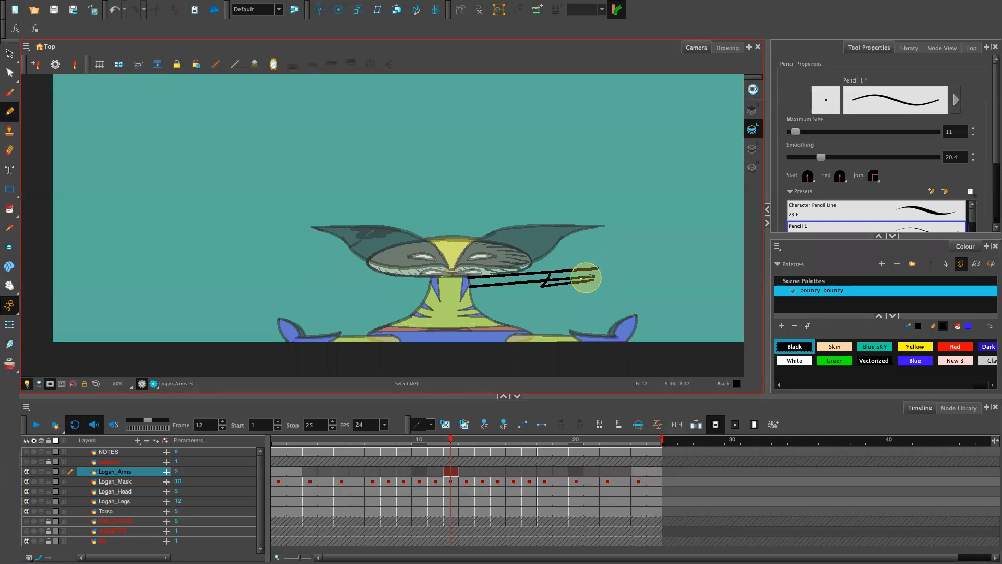
key(ctrl+z)
Step: Draw the hand with its thumb and outstretched fingers at the end of the arm
drag(539, 287, 620, 260)
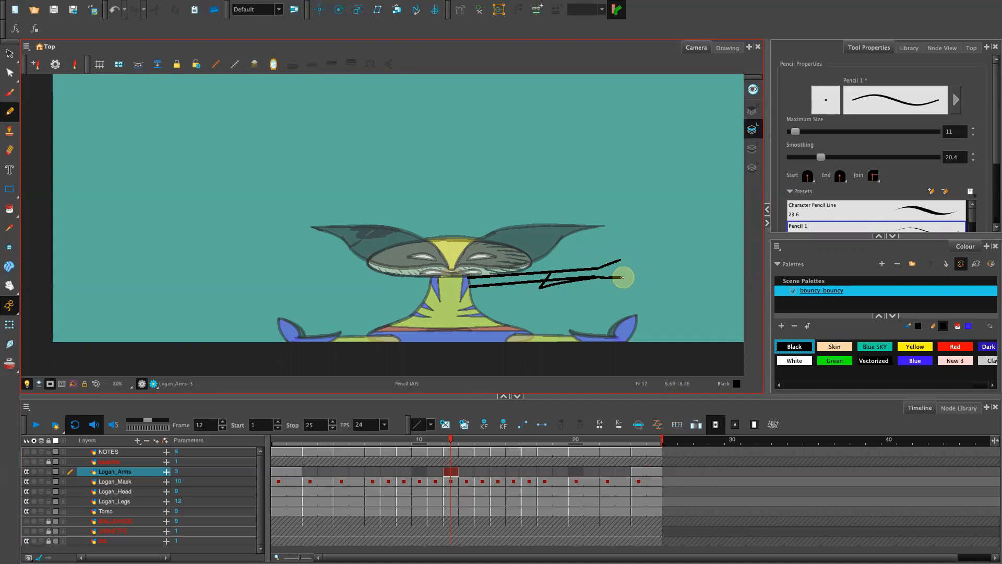
mouse_move(628, 273)
mouse_down()
mouse_move(648, 262)
mouse_move(609, 264)
mouse_up()
key(ctrl+z)
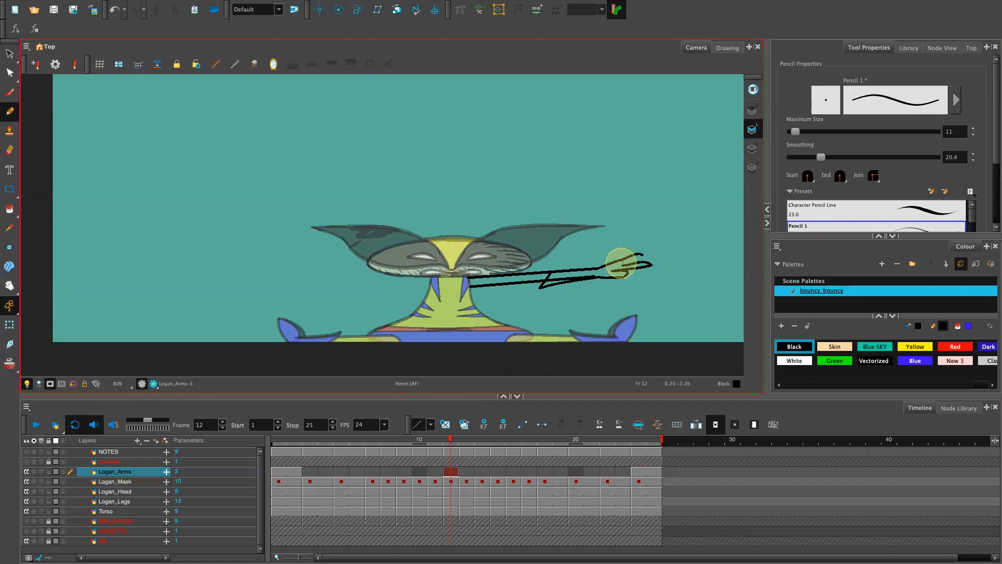
key(ctrl+z)
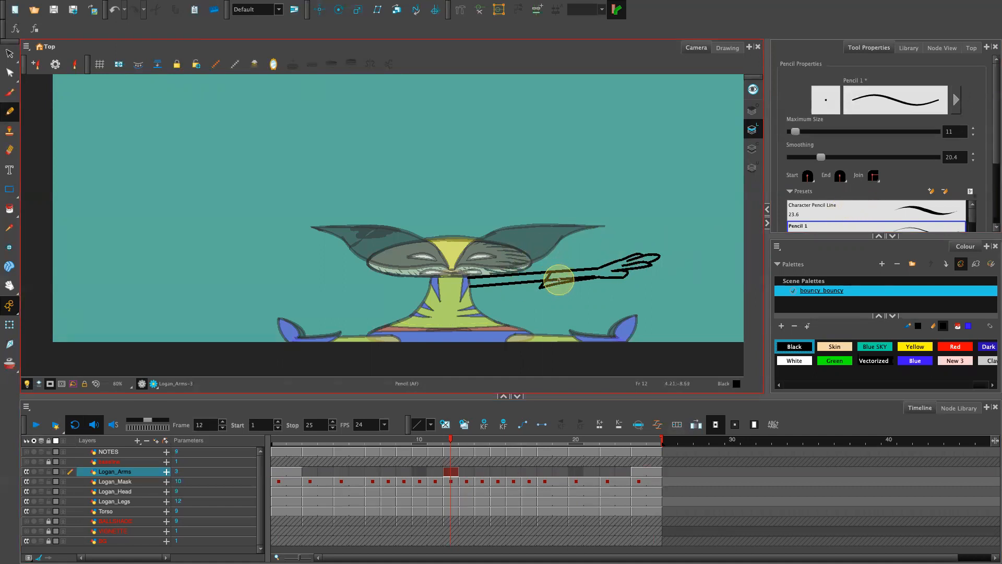
Step: Cut away the excess arm line inside the glove and close the arm's shoulder end with a pencil line
key(alt+t)
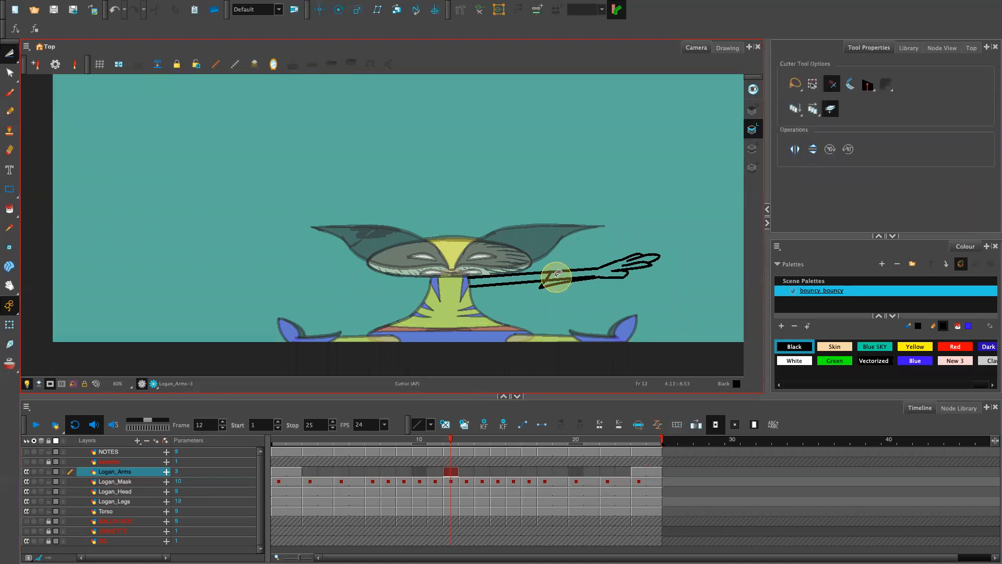
drag(538, 262, 596, 291)
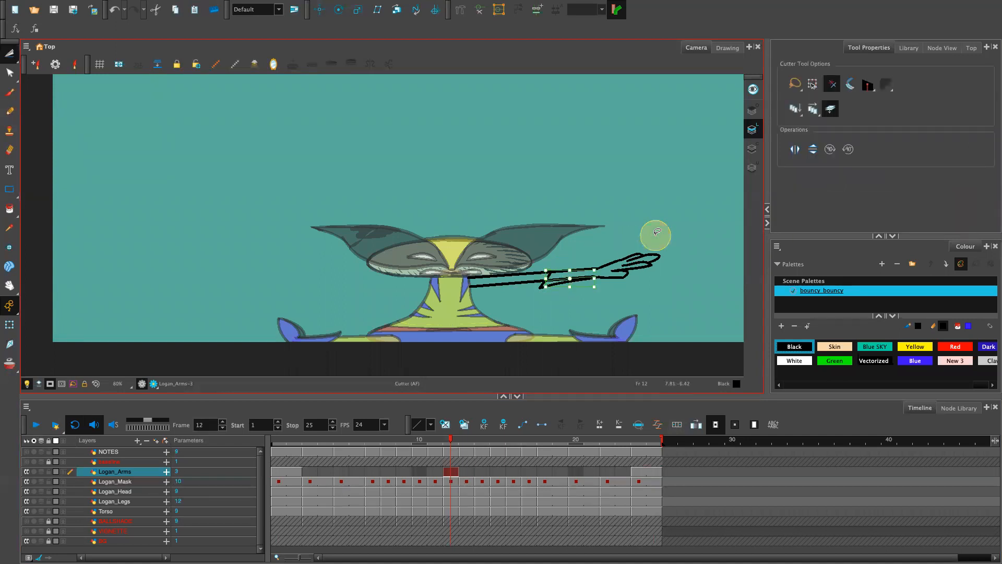
key(Delete)
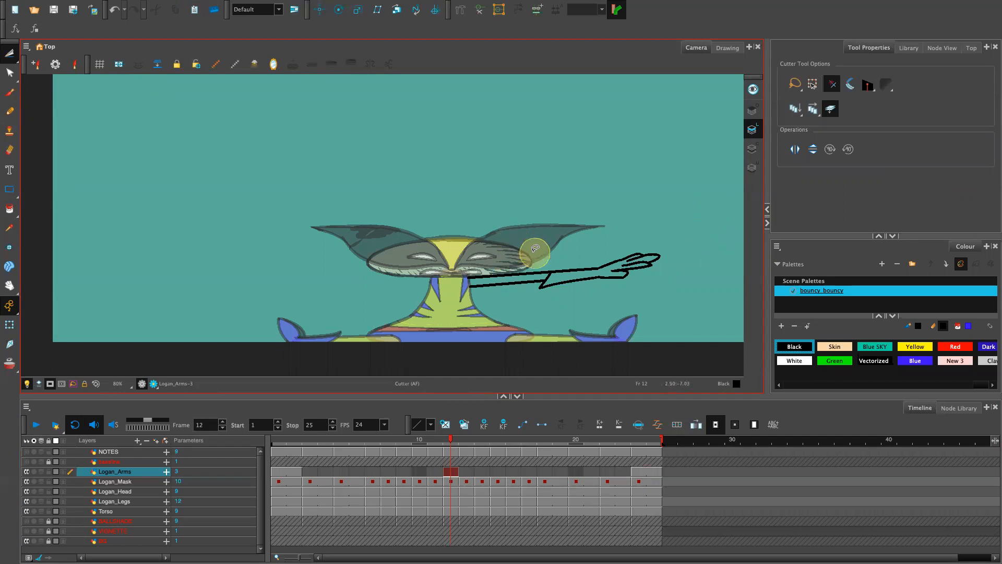
scroll(534, 249, up, 5)
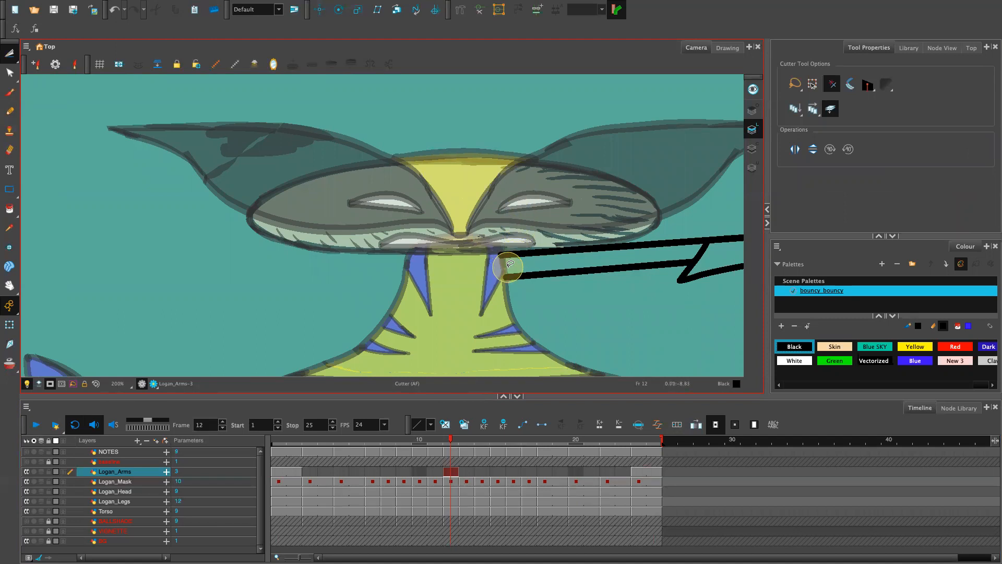
key(alt+x)
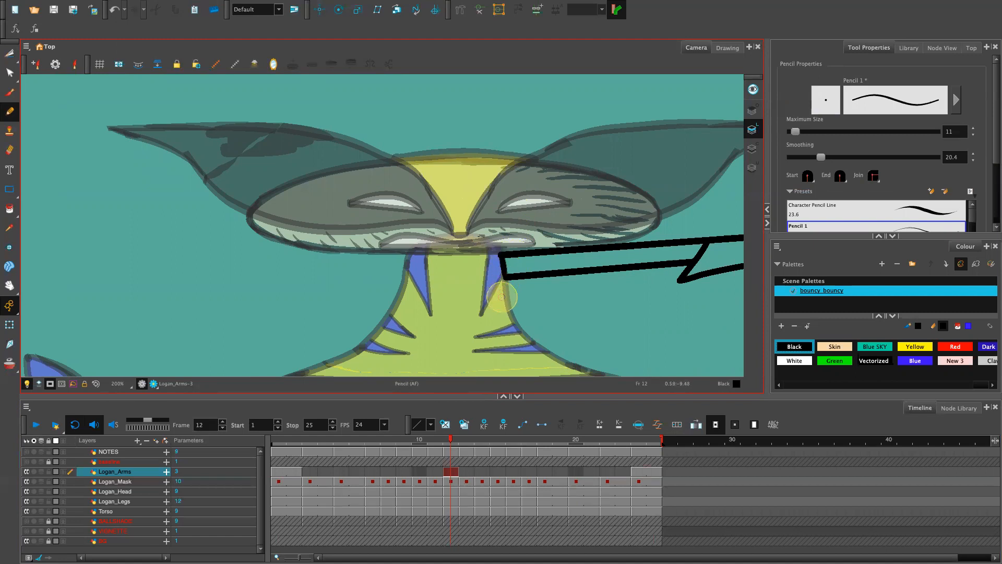
Step: Cut away the back-of-hand line between the wrist and the fingers
key(space)
mouse_move(654, 341)
mouse_down()
mouse_move(376, 351)
mouse_move(338, 364)
mouse_up()
drag(588, 312, 548, 327)
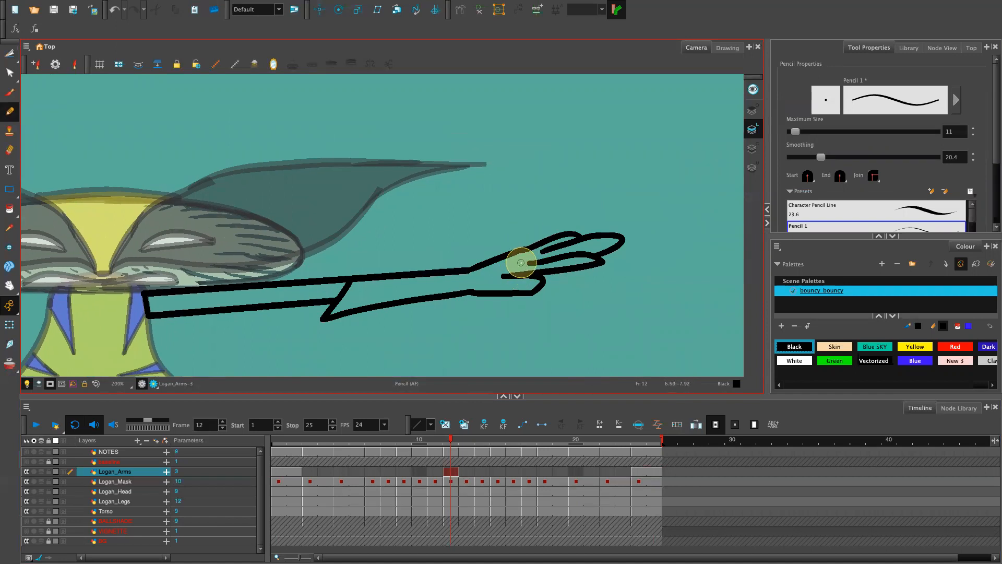
key(alt+t)
mouse_move(525, 256)
mouse_down()
mouse_move(497, 246)
mouse_move(468, 271)
mouse_move(523, 255)
mouse_move(524, 242)
mouse_up()
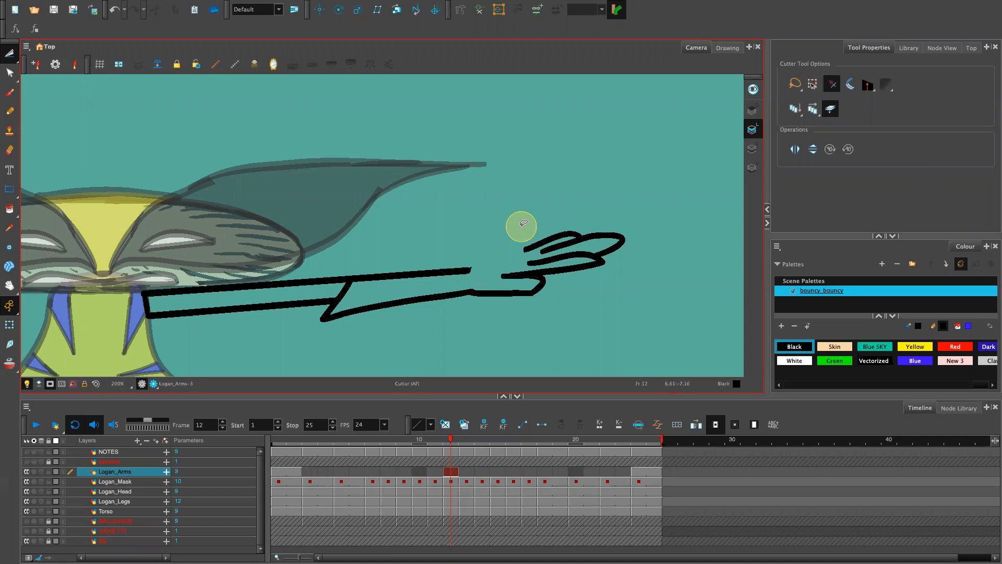
Step: Set the pencil's maximum size to 8
key(alt+x)
click(951, 132)
text(8)
key(Return)
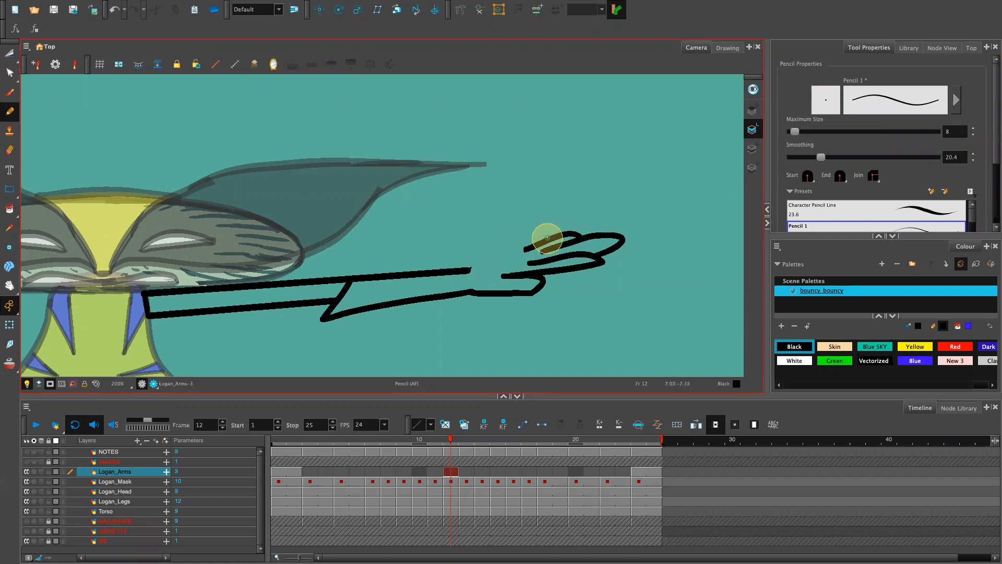
Step: Cut away the upper finger lines and the inner finger line, keeping only the fingertip curves
key(alt+t)
mouse_move(544, 230)
mouse_down()
mouse_move(522, 244)
mouse_move(519, 261)
mouse_move(551, 253)
mouse_move(545, 228)
mouse_up()
key(Delete)
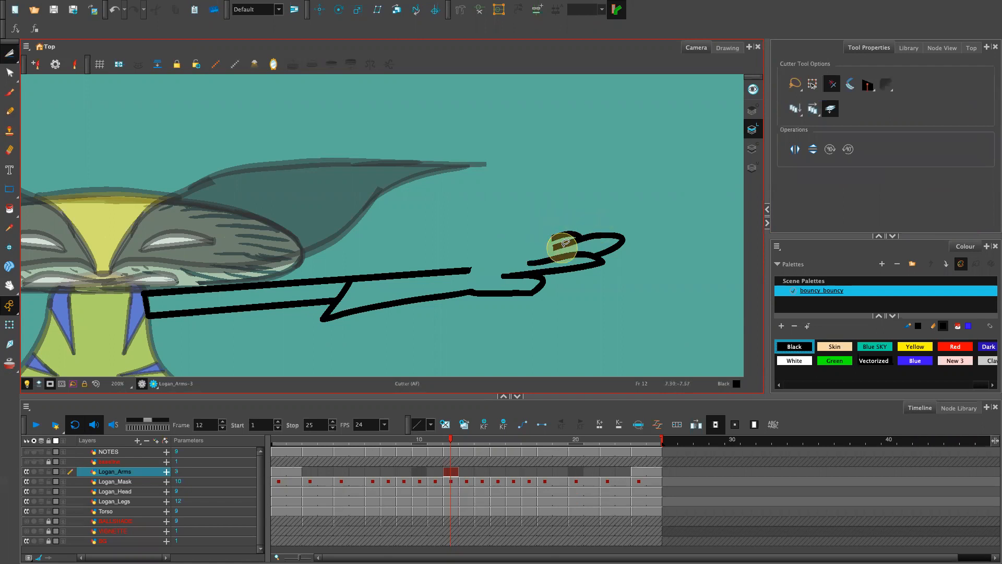
mouse_move(548, 228)
mouse_down()
mouse_move(521, 266)
mouse_move(566, 259)
mouse_move(583, 223)
mouse_move(564, 207)
mouse_up()
key(Delete)
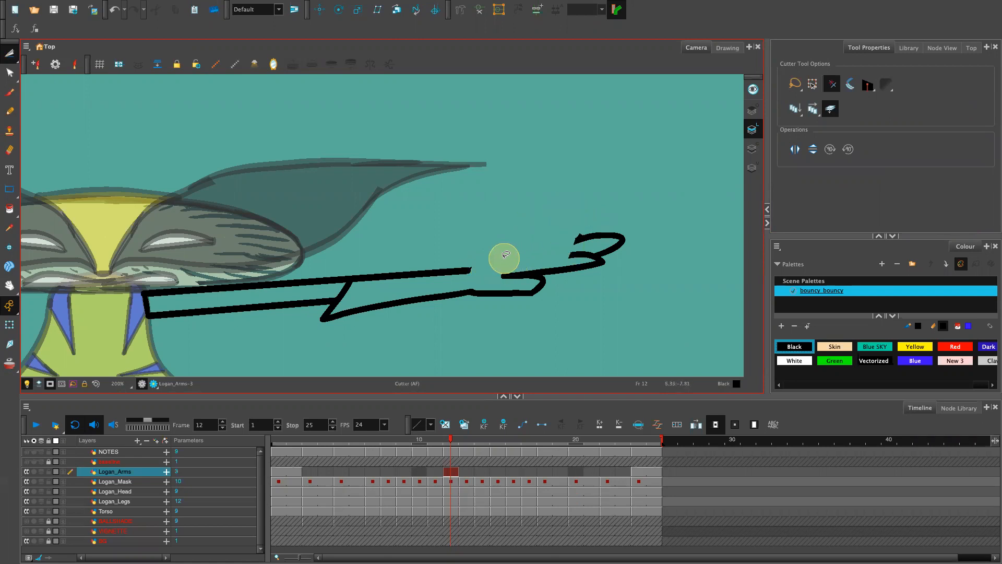
Step: Draw two long curved claw lines sweeping up and outward from the back of the hand
key(alt+slash)
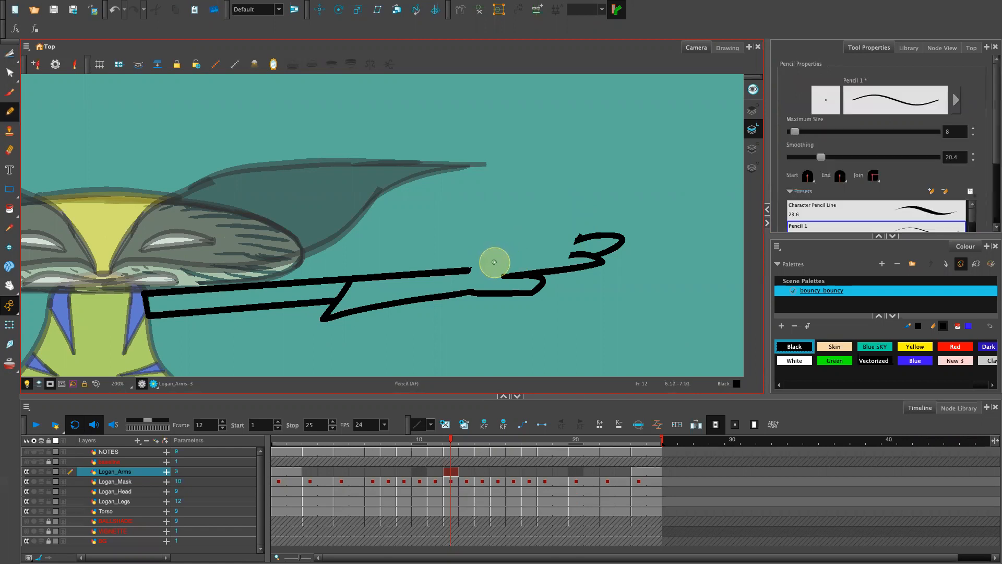
drag(491, 264, 711, 170)
key(ctrl+z)
drag(494, 263, 704, 167)
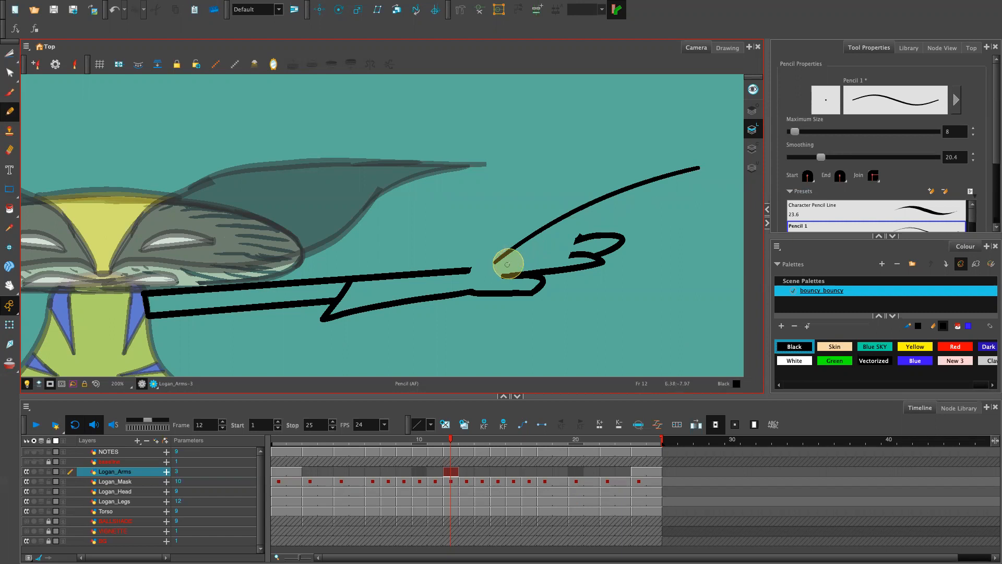
drag(501, 271, 701, 197)
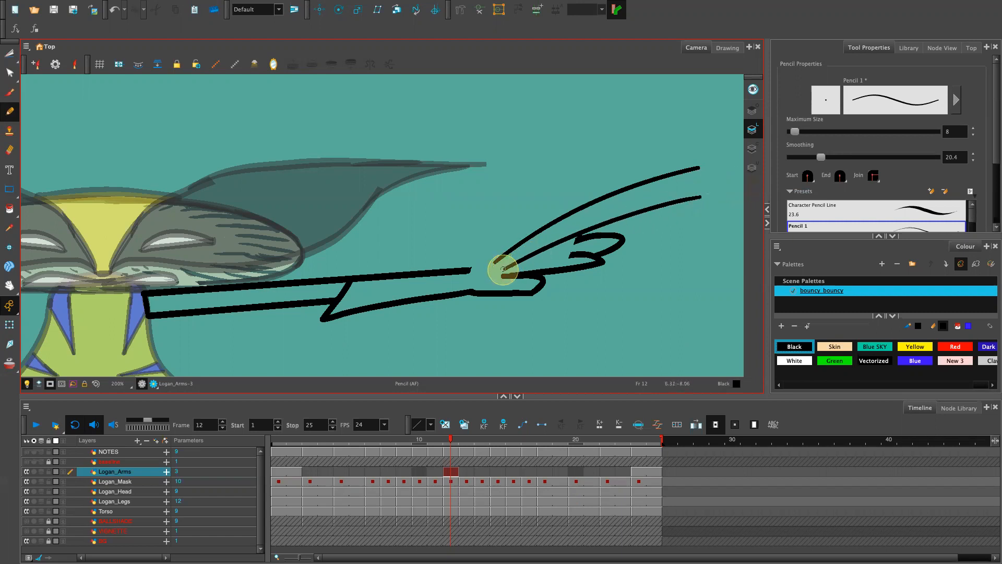
Step: Add a second curved edge to the lower claw, running from the hand and converging at the claw's tip
drag(495, 273, 673, 187)
key(ctrl+z)
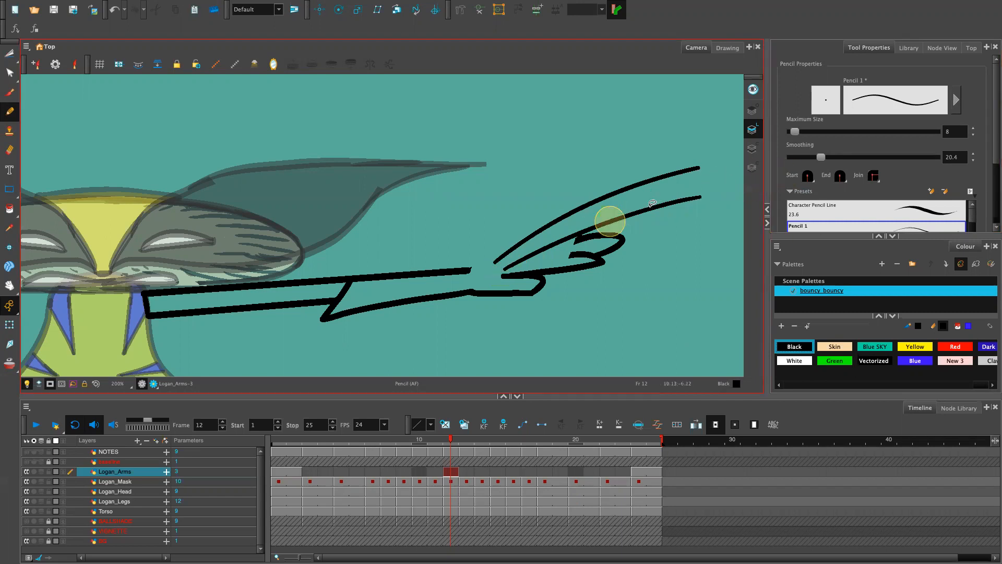
mouse_move(502, 269)
mouse_down()
mouse_move(605, 210)
mouse_move(725, 187)
mouse_up()
key(ctrl+z)
mouse_move(503, 269)
mouse_down()
mouse_move(723, 193)
mouse_move(694, 199)
mouse_up()
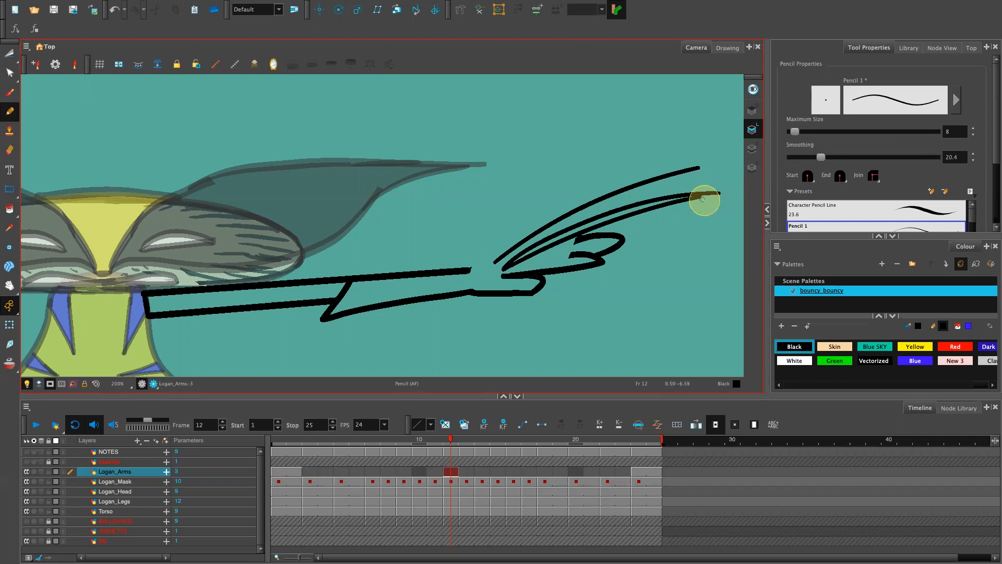
click(10, 73)
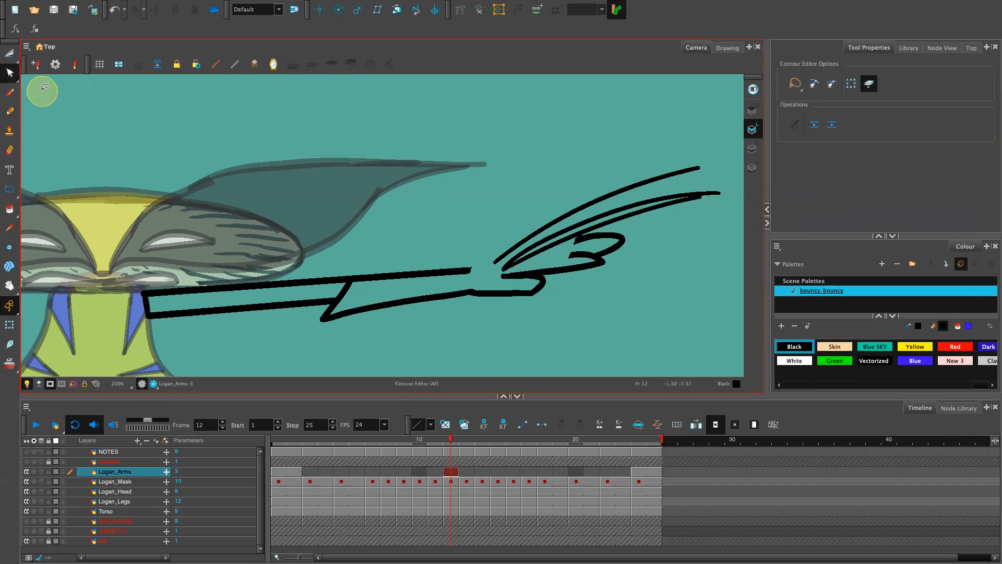
click(699, 203)
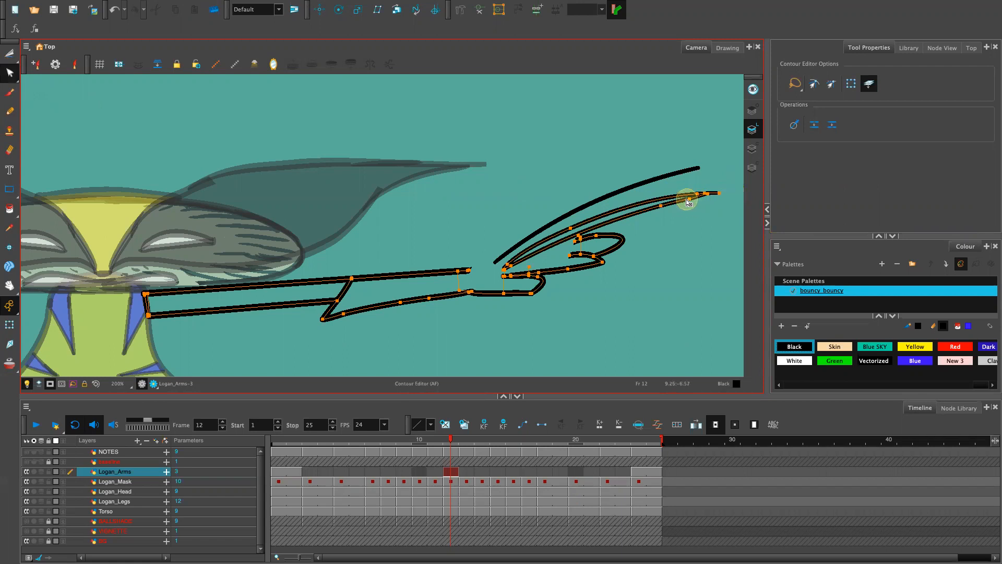
key(ctrl+z)
click(689, 200)
key(ctrl+z)
click(696, 203)
key(ctrl+z)
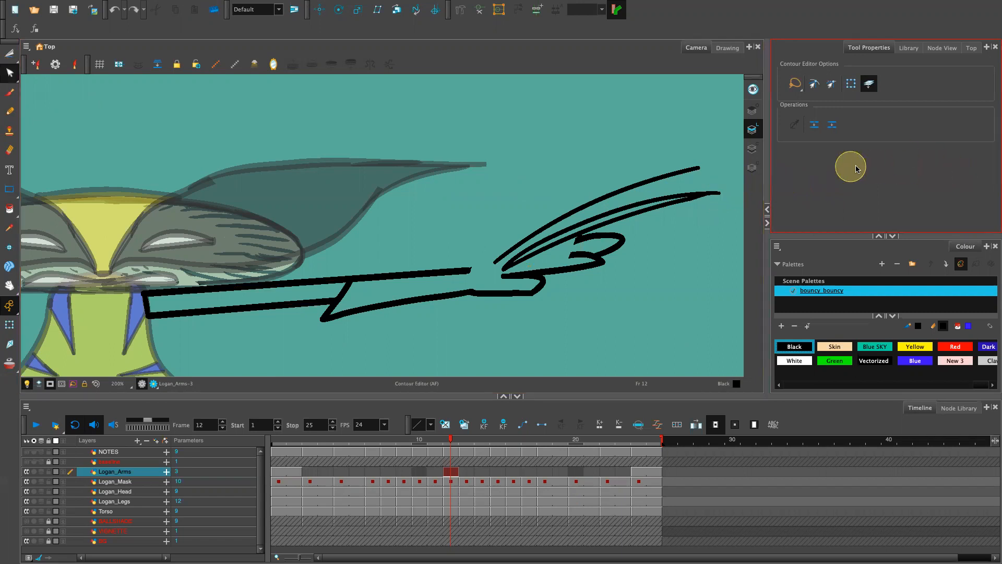
Step: Cut away the overshooting line ends and the stray leftover piece at the tip of the lower claw
key(alt+t)
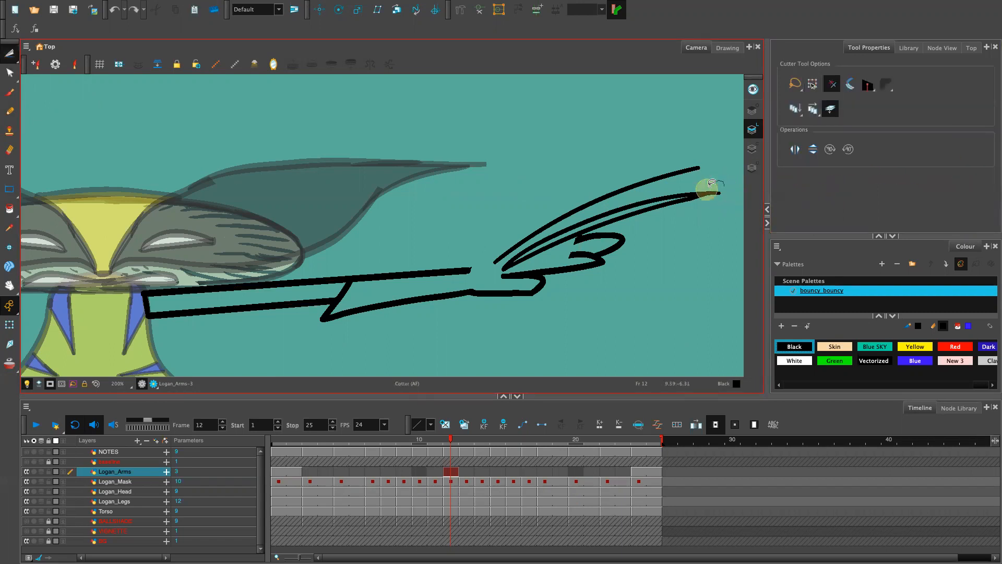
click(710, 192)
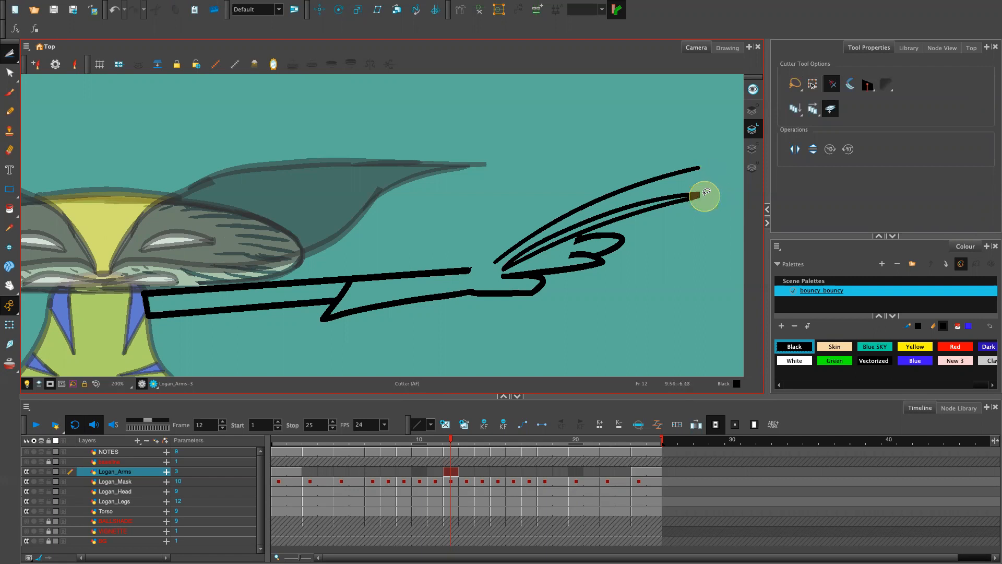
key(alt+q)
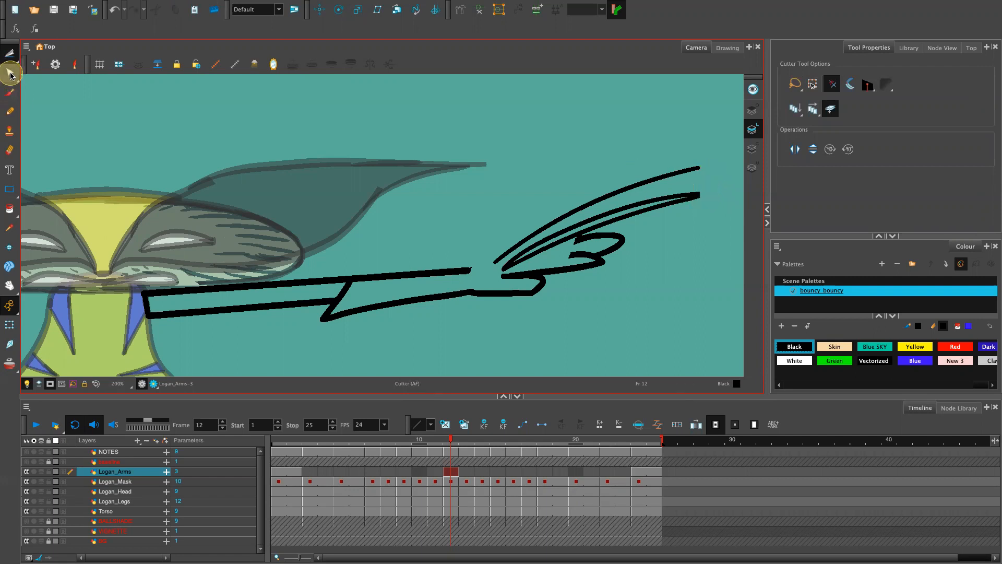
click(700, 195)
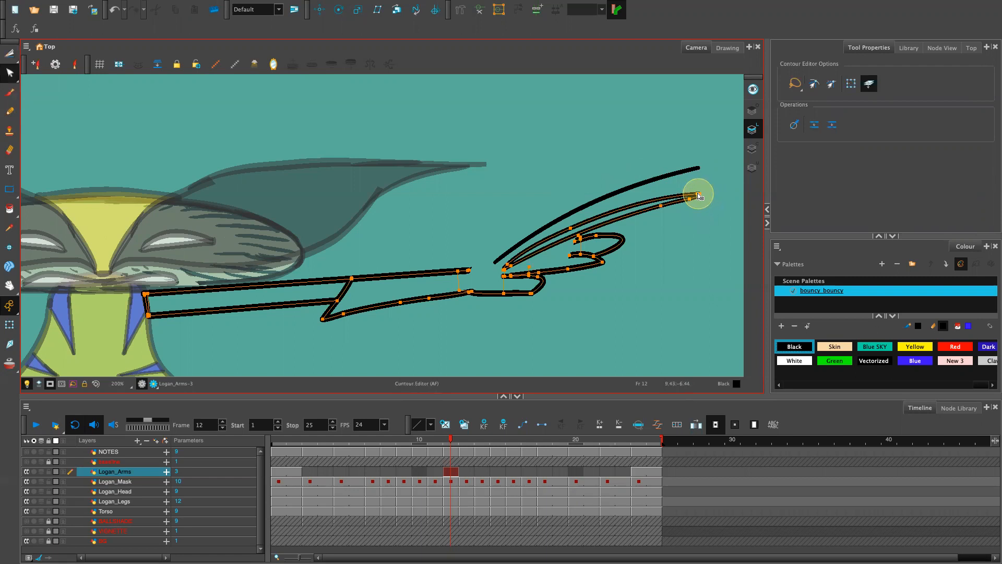
click(730, 180)
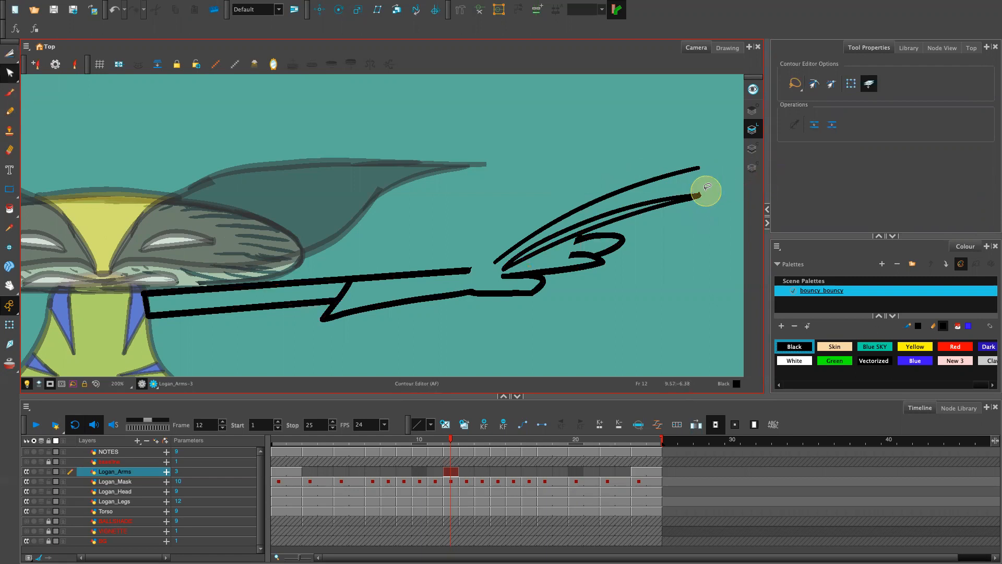
key(alt+t)
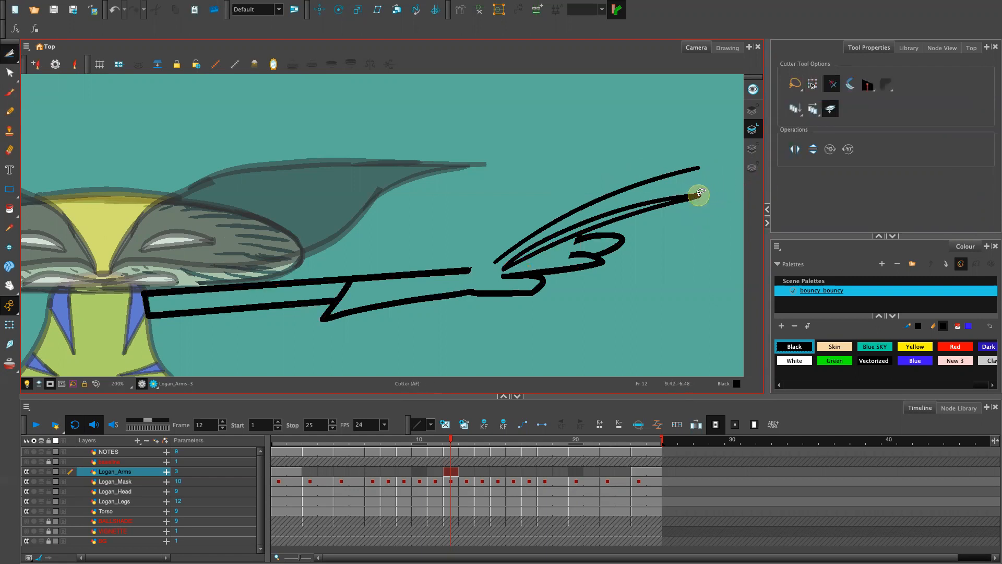
click(700, 194)
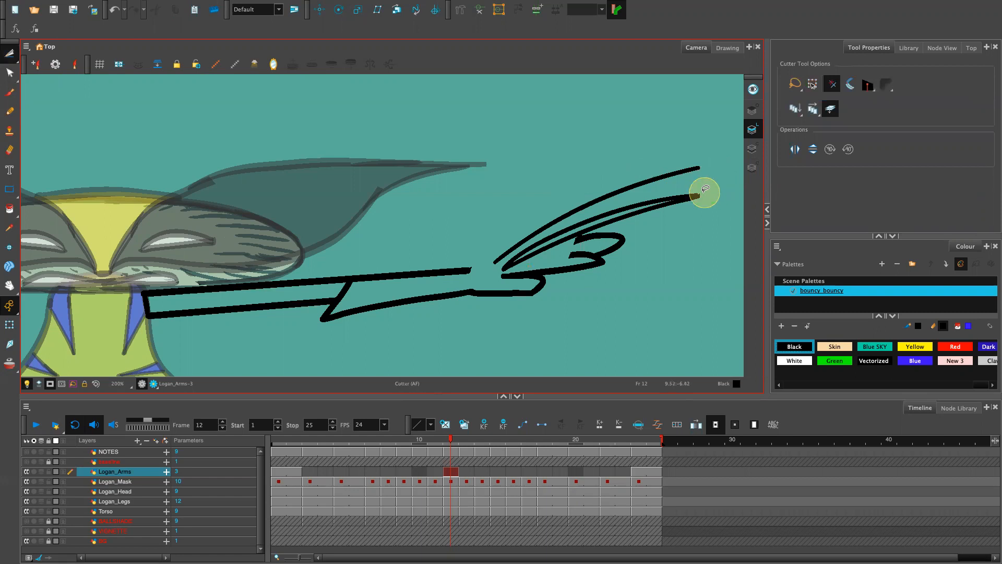
click(702, 193)
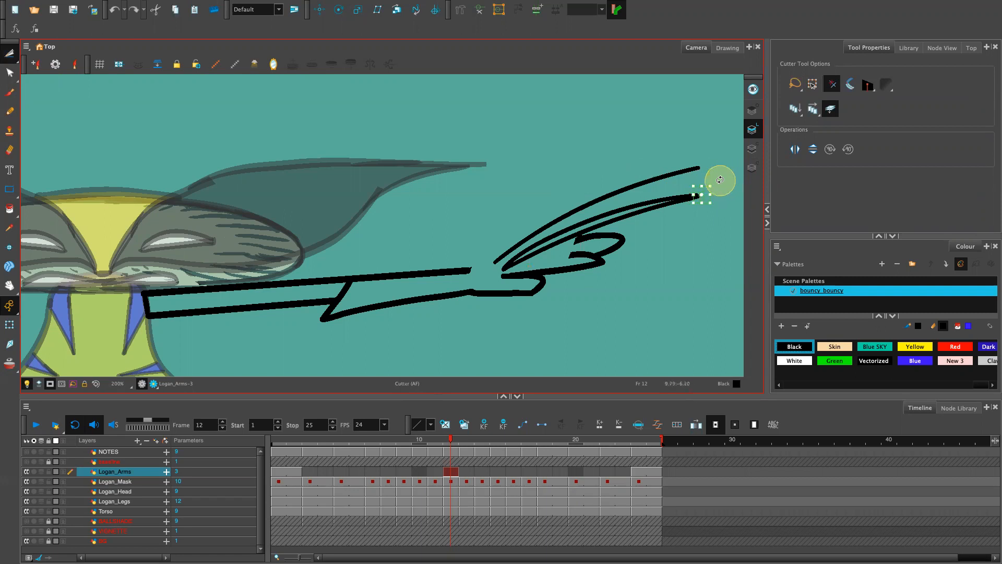
key(Delete)
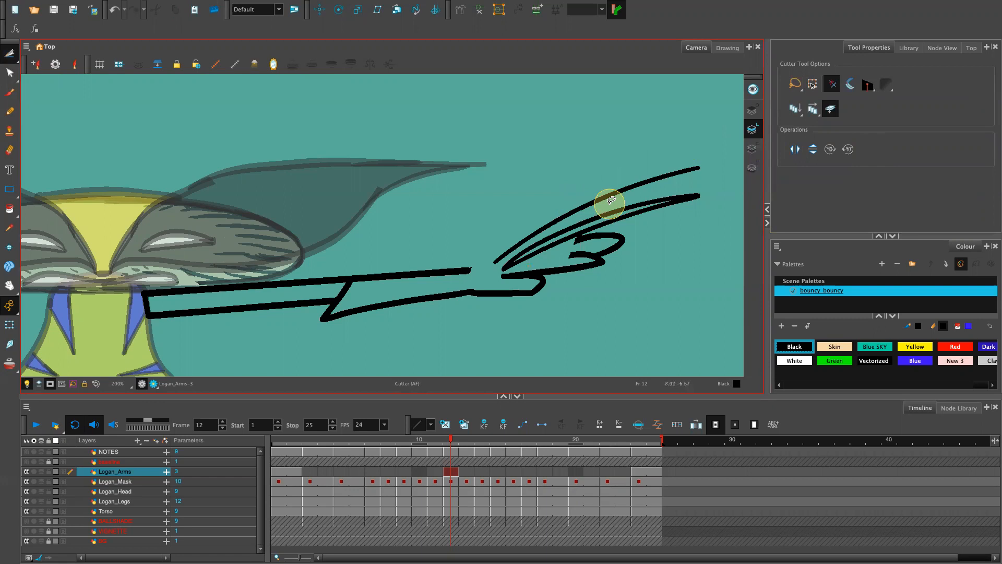
Step: Nudge the upper claw line slightly outward and draw a second curved edge beneath it that converges at its tip
key(alt+slash)
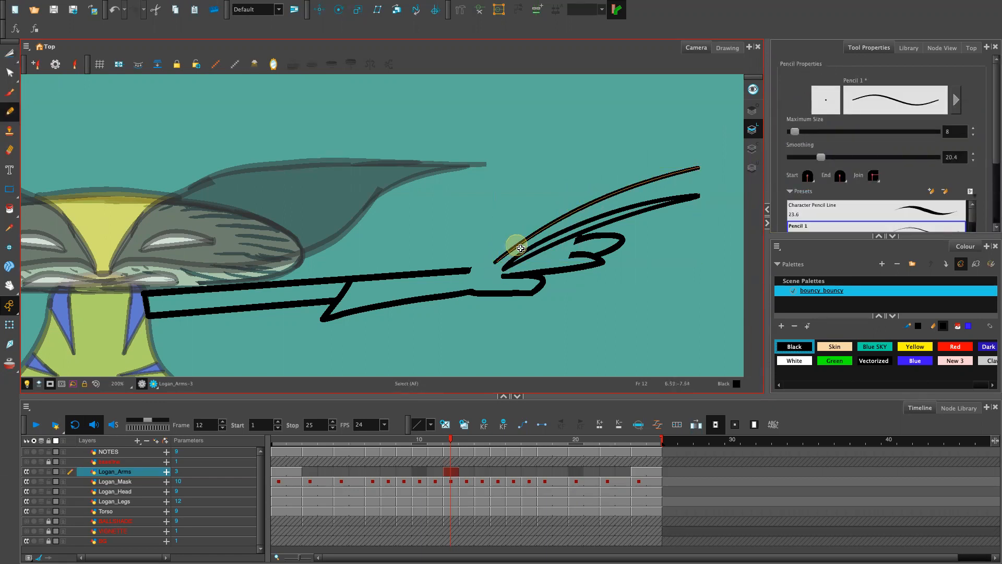
drag(523, 246, 524, 245)
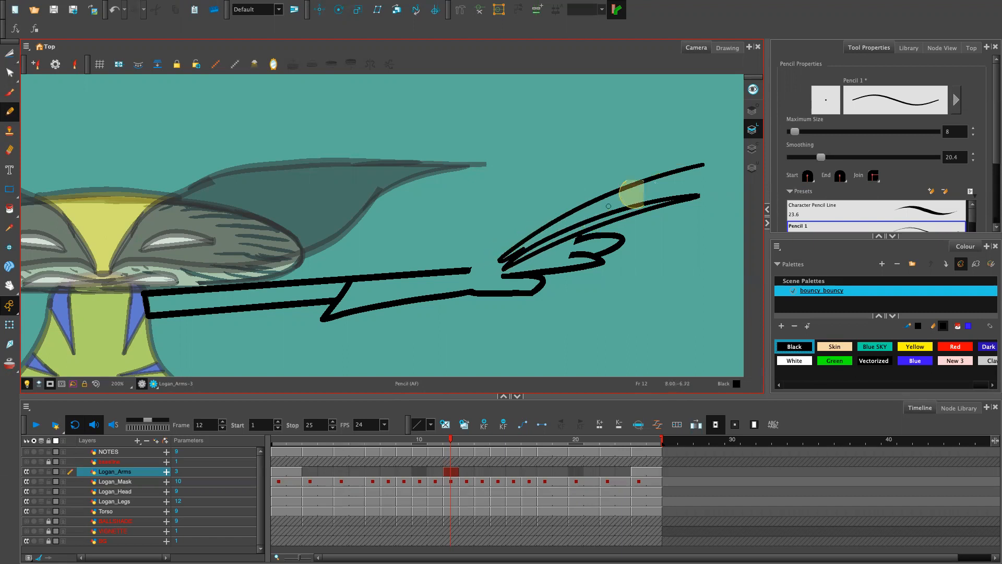
drag(518, 251, 683, 170)
key(ctrl+z)
drag(518, 252, 697, 167)
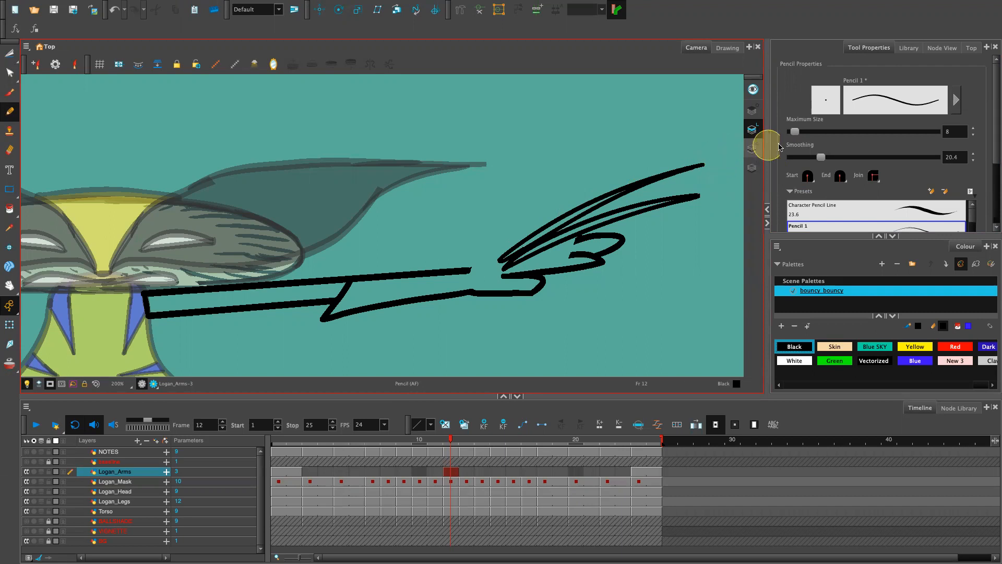
Step: Draw a third, shorter claw above the other two, curving steeply up and outward from the back of the hand
drag(514, 237, 659, 135)
key(ctrl+z)
mouse_move(504, 255)
mouse_down()
mouse_move(665, 146)
mouse_move(542, 237)
mouse_move(649, 148)
mouse_up()
key(ctrl+z)
key(ctrl+z)
drag(540, 219, 651, 145)
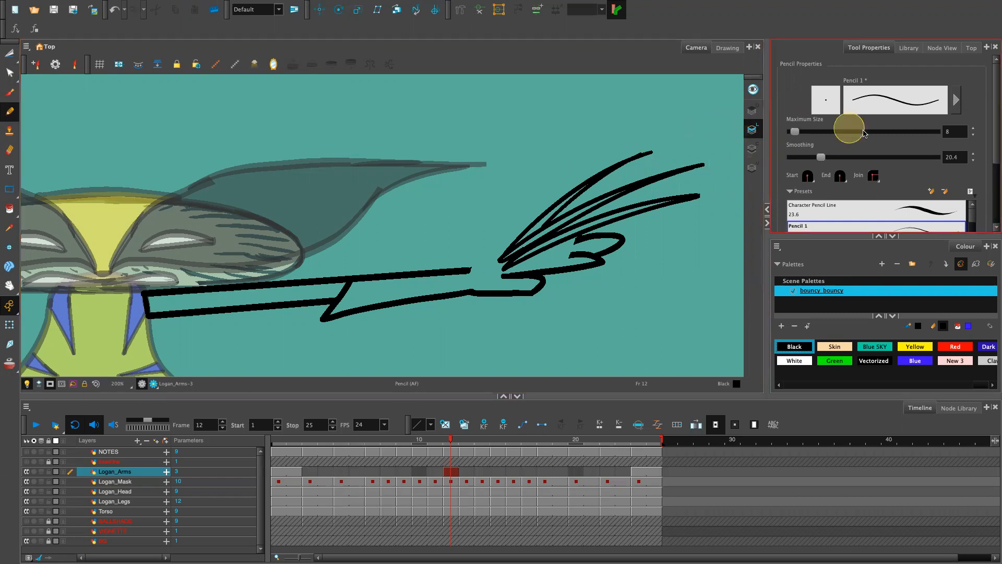
Step: Redraw the inner edge of the topmost claw as a smooth curve converging at its tip
key(ctrl+z)
drag(544, 224, 645, 151)
key(ctrl+z)
drag(565, 205, 645, 151)
key(ctrl+z)
drag(543, 224, 642, 151)
key(ctrl+z)
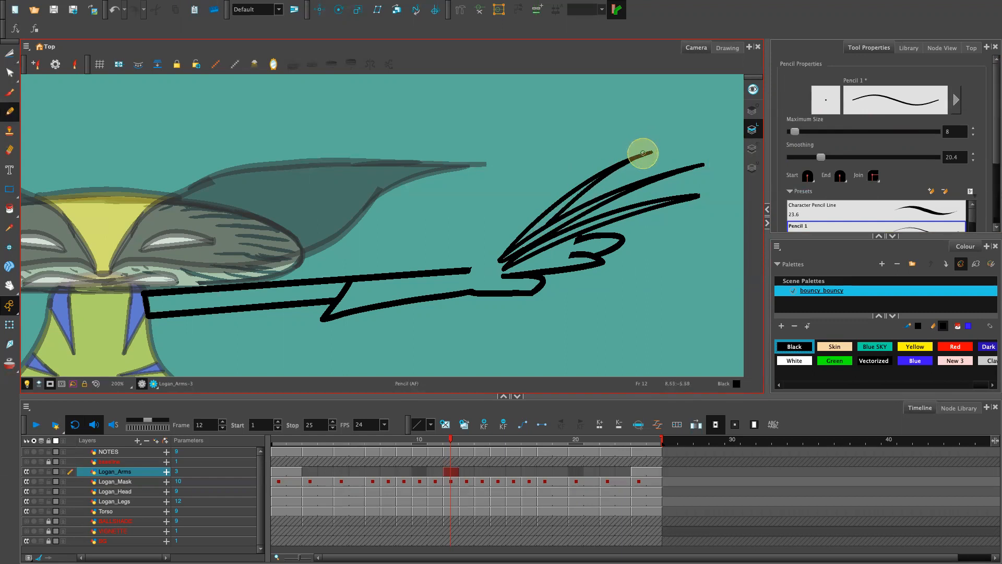
click(957, 155)
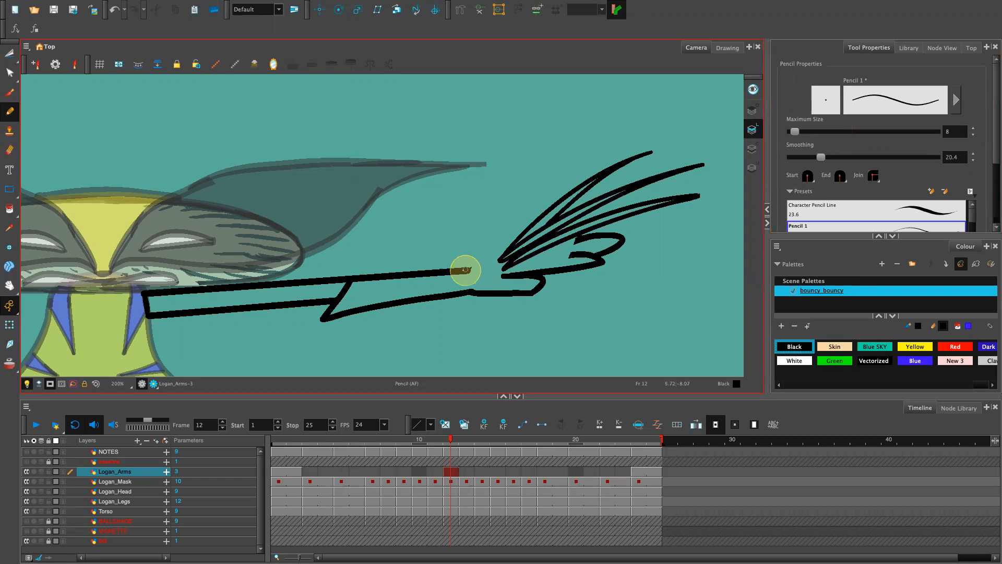
Step: Extend the top line of the forearm up to the base of the claws
mouse_move(454, 272)
mouse_down()
mouse_move(544, 246)
mouse_move(485, 268)
mouse_move(505, 253)
mouse_up()
key(ctrl+z)
key(ctrl+z)
key(ctrl+z)
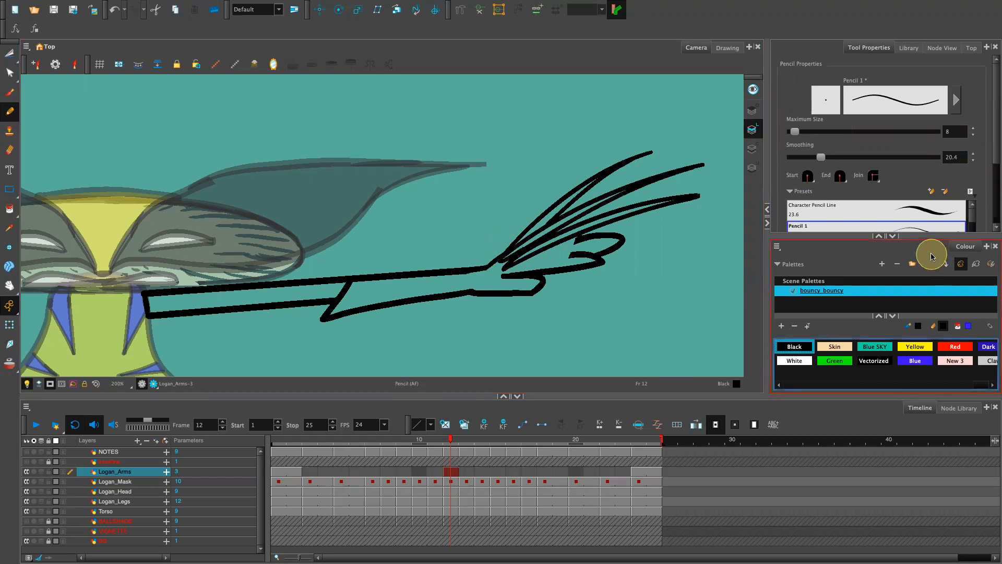
Step: Draw the missing top edges of the two fingers, running from the hand to the fingertip curves
drag(541, 254, 589, 235)
key(ctrl+z)
key(ctrl+z)
key(ctrl+z)
key(ctrl+z)
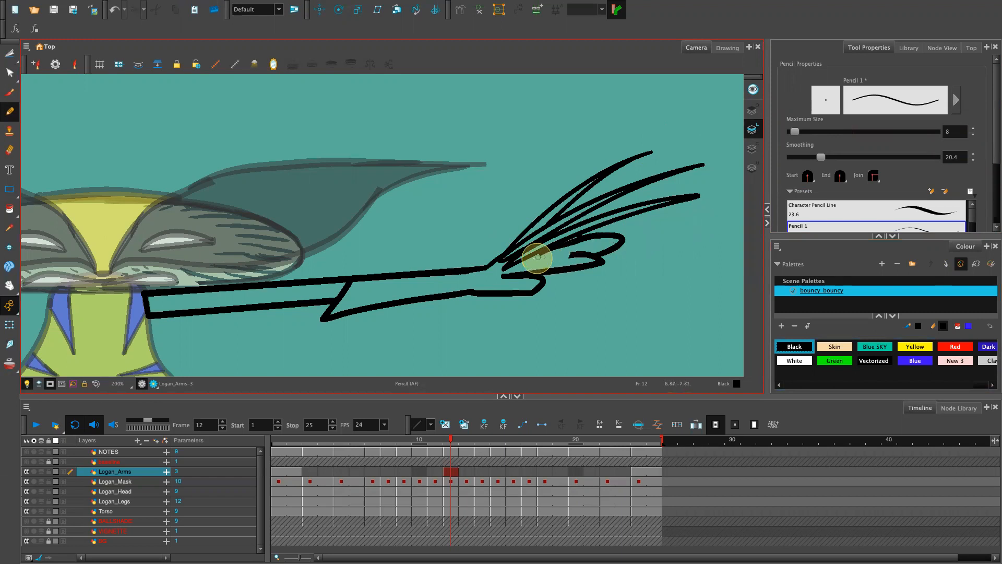
drag(528, 265, 603, 255)
key(ctrl+z)
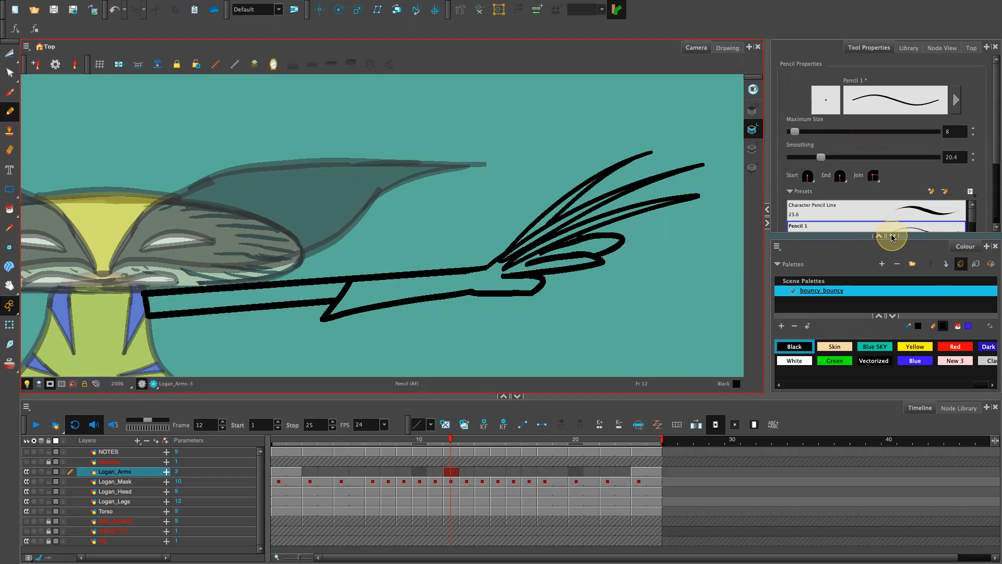
Step: Cut away the curved tip of the upper finger, leaving only its top line
key(1)
key(1)
key(1)
key(1)
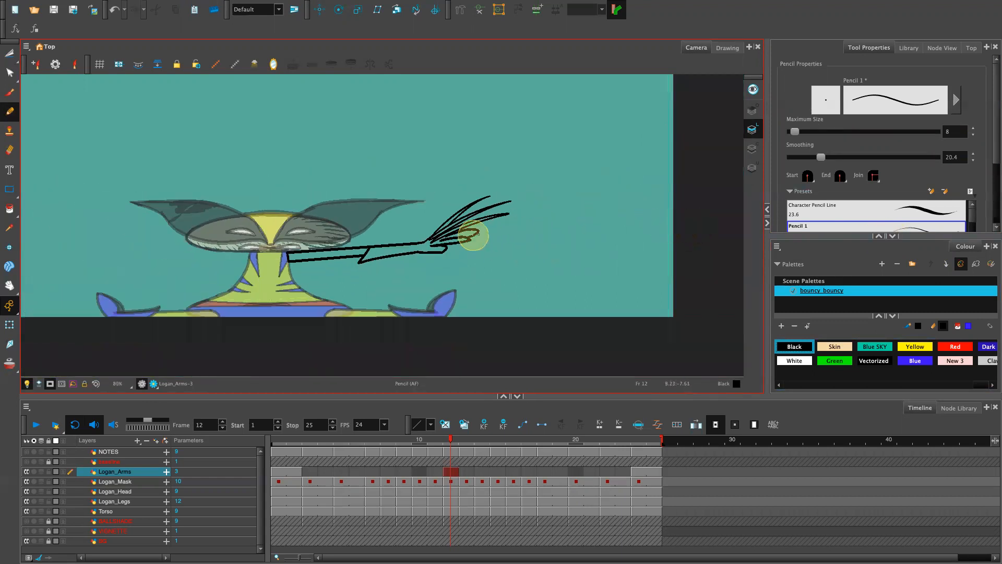
key(2)
key(2)
key(2)
key(2)
key(2)
key(2)
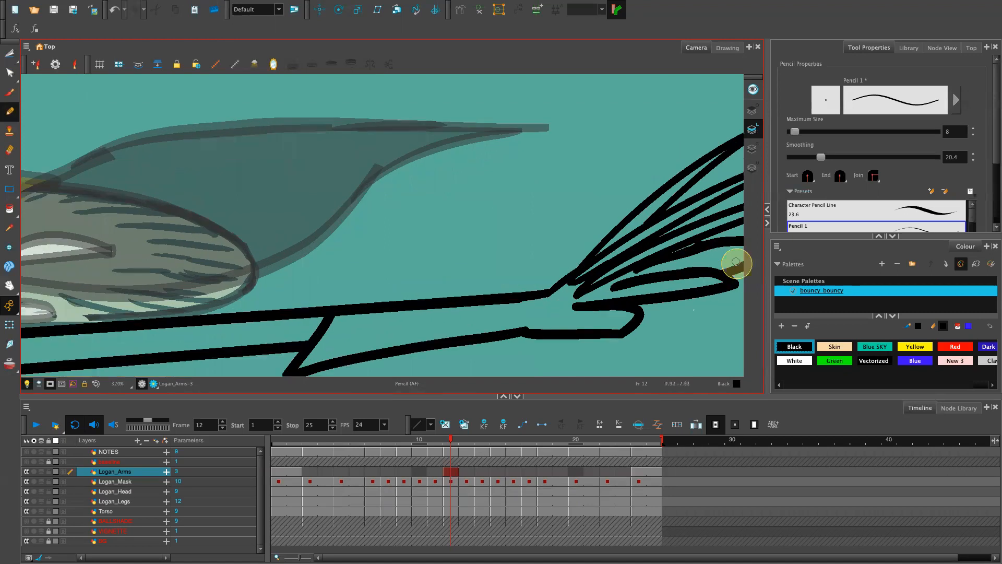
drag(675, 336, 494, 332)
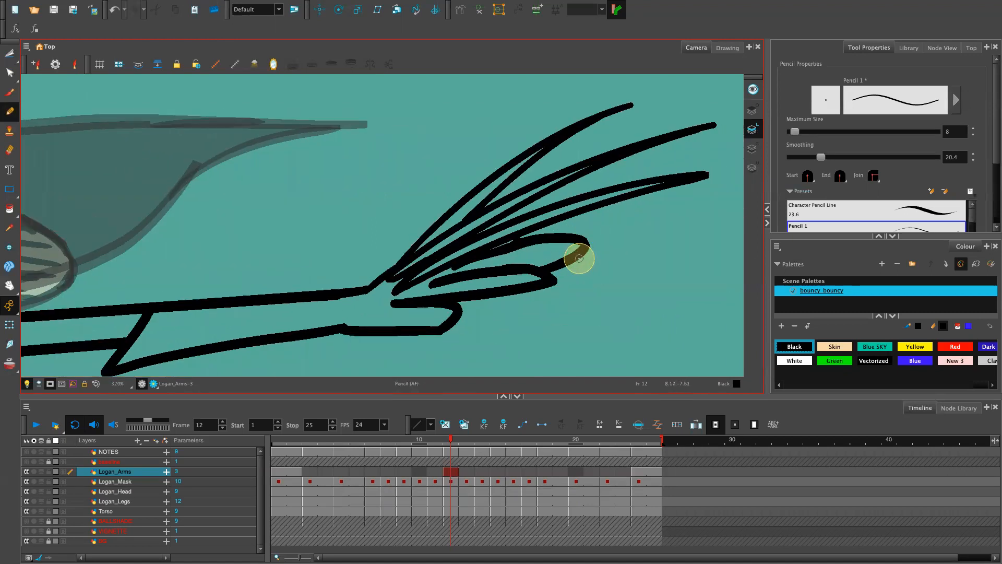
key(alt+t)
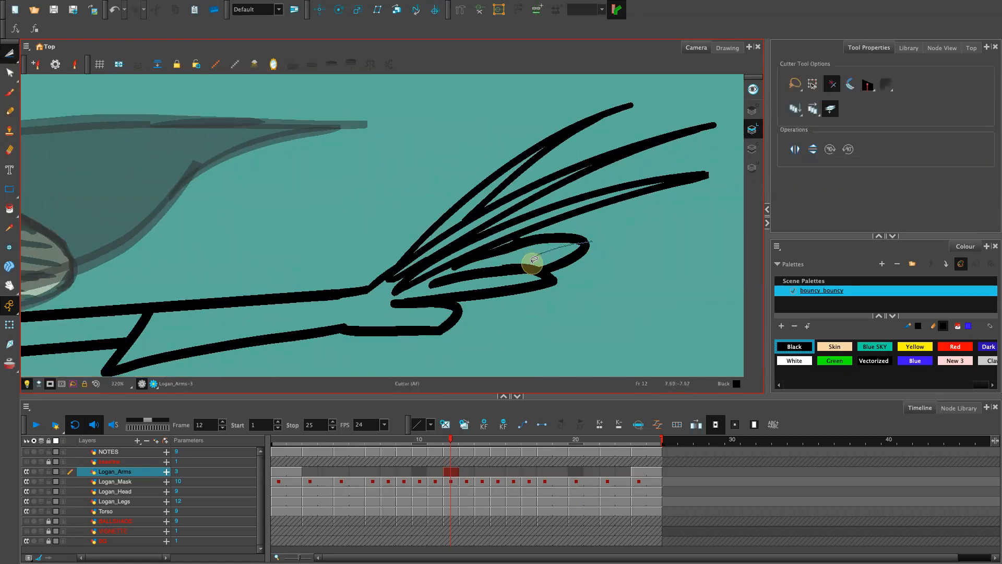
drag(601, 257, 601, 263)
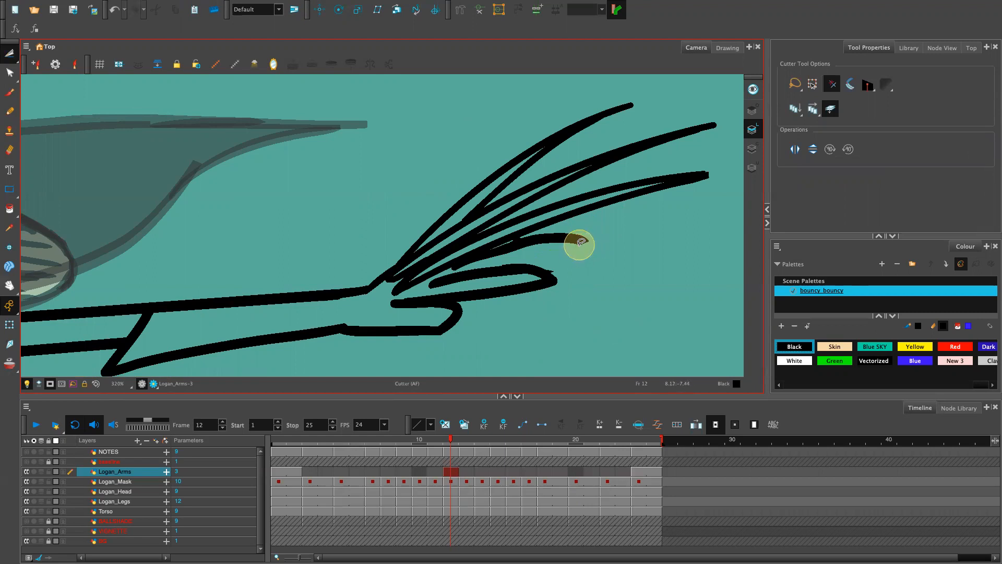
Step: Redraw the upper fingertip as a curve running from the finger's top line back to the lower finger
key(alt+slash)
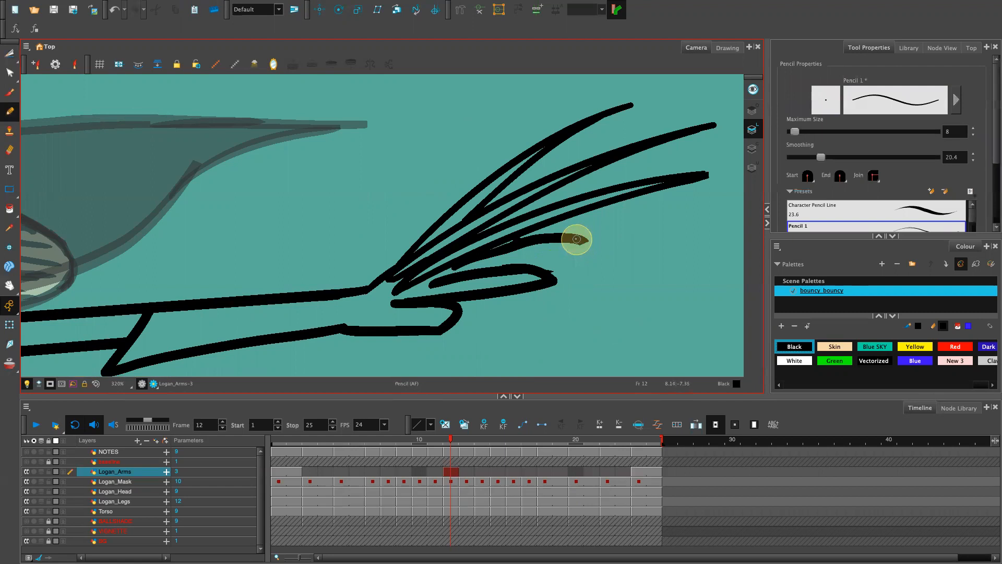
key(ctrl+z)
key(alt+s)
drag(580, 241, 556, 252)
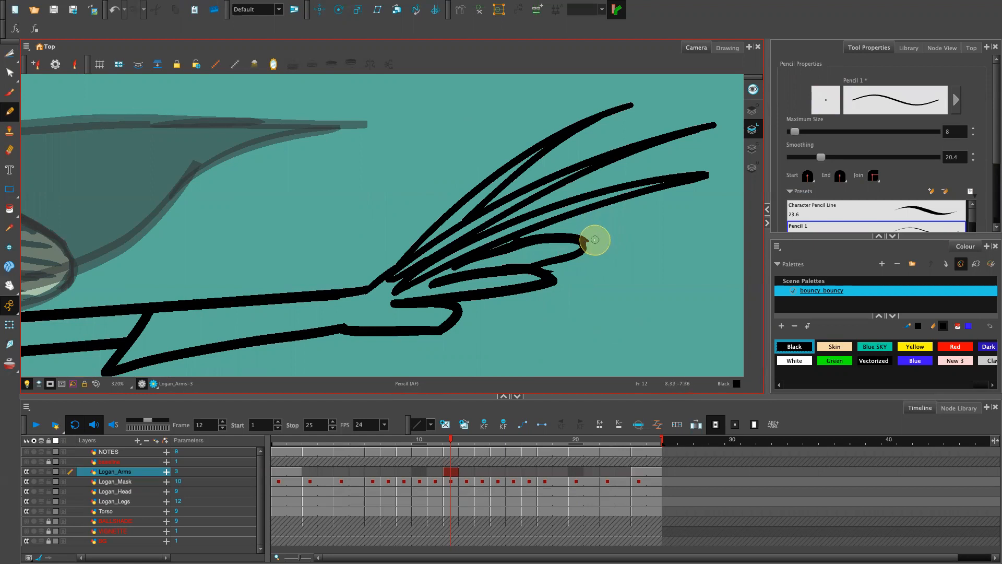
Step: Cut away the outer stretch of the upper finger's top line, including the part overshooting the new fingertip
key(alt+t)
mouse_move(588, 236)
mouse_down()
mouse_move(601, 223)
mouse_move(565, 231)
mouse_move(584, 211)
mouse_up()
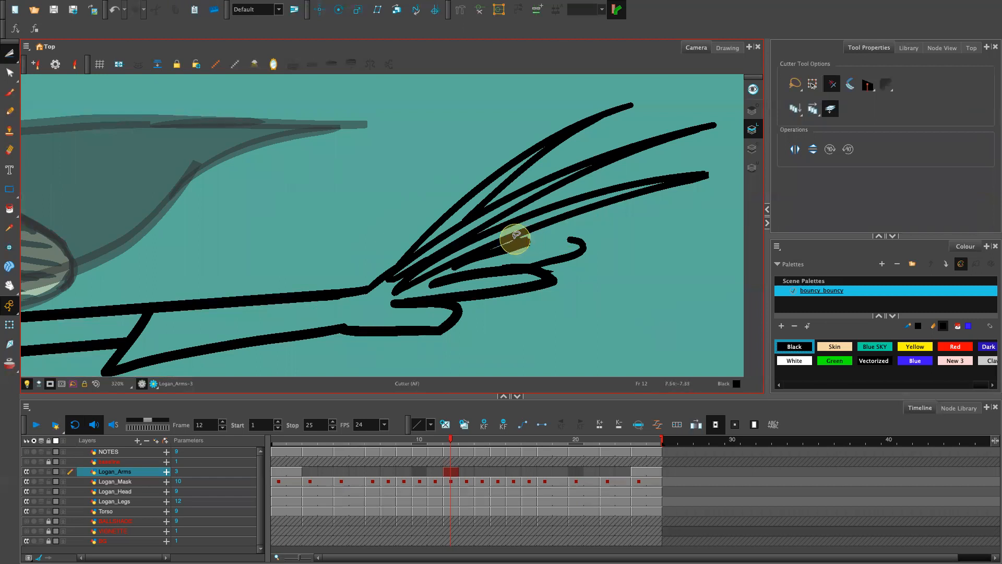
drag(516, 236, 543, 217)
click(548, 239)
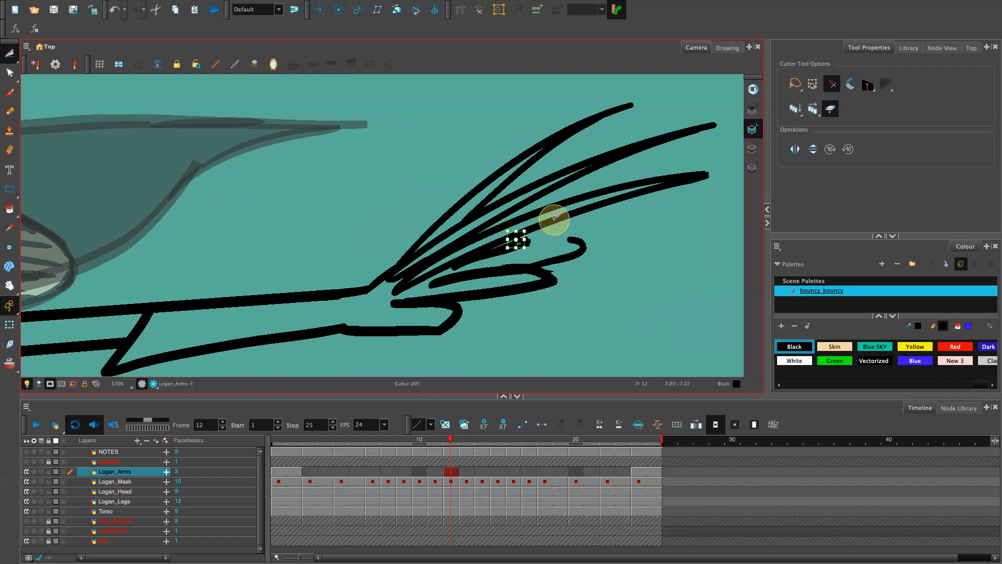
click(522, 239)
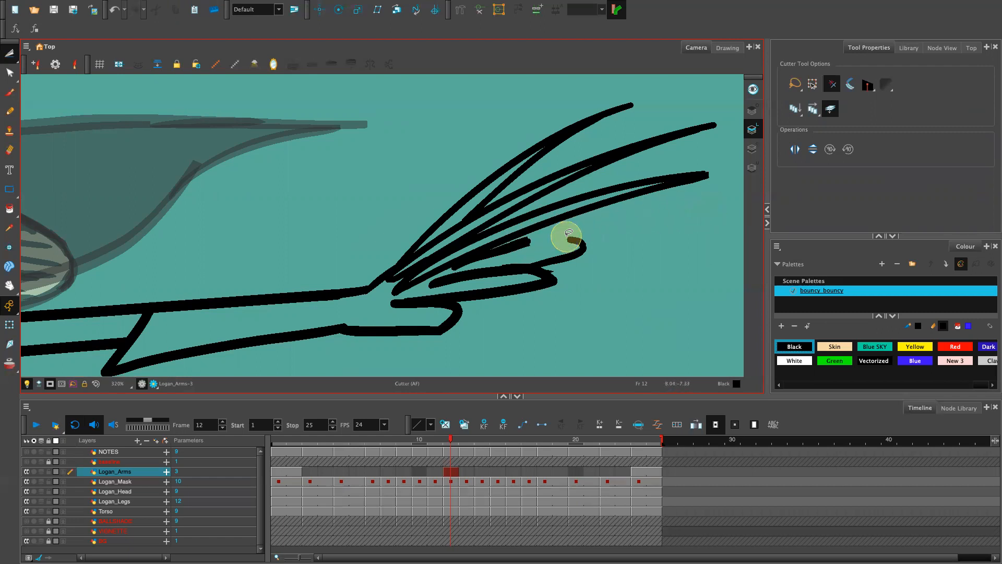
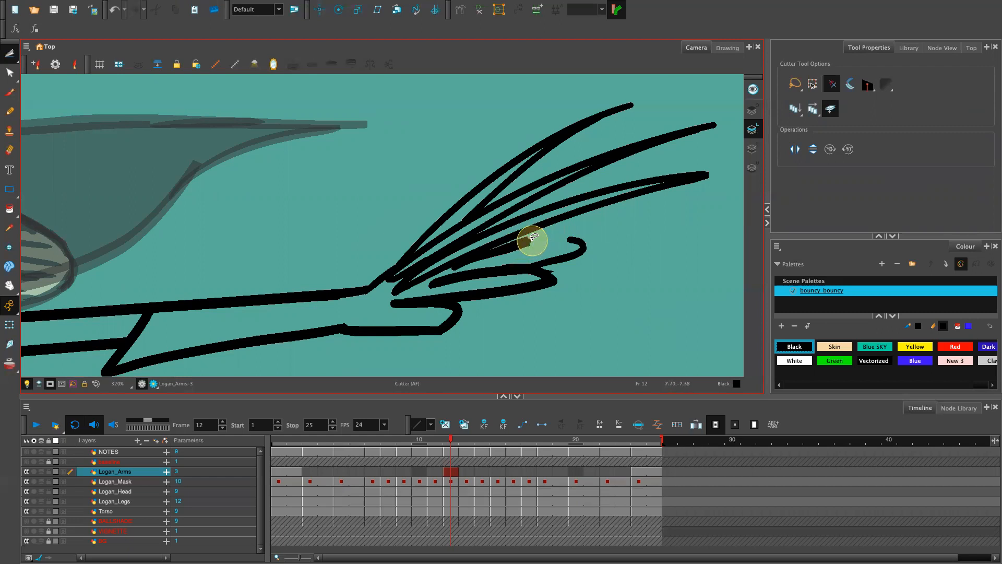
Step: Redraw the top line of the upper finger to close the gap to the fingertip, with a short stroke toward the lower claw
key(alt+slash)
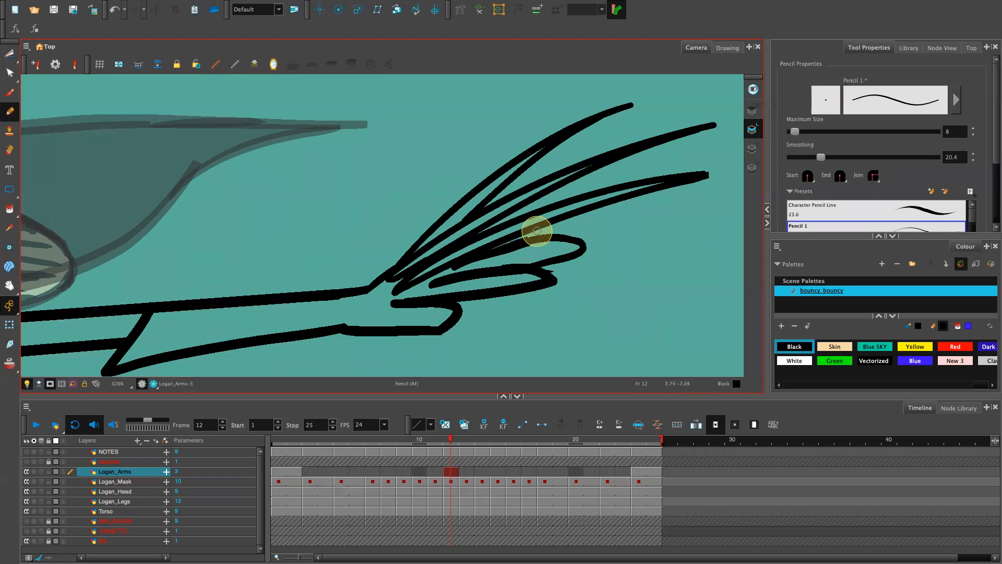
key(ctrl+z)
drag(536, 230, 574, 213)
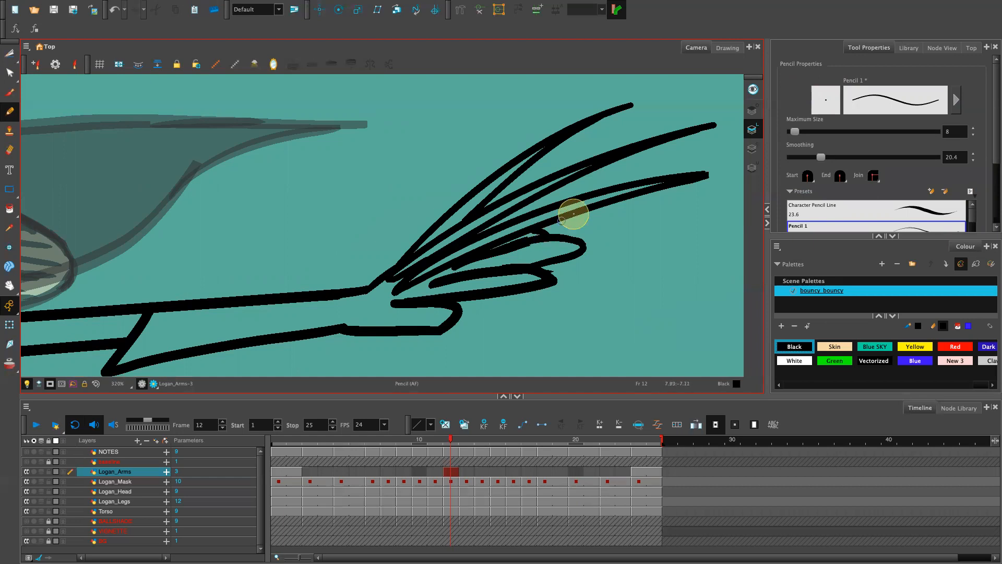
Step: Fill the upper arm section between the shoulder and the glove with the Yellow colour
key(1)
key(1)
key(1)
key(1)
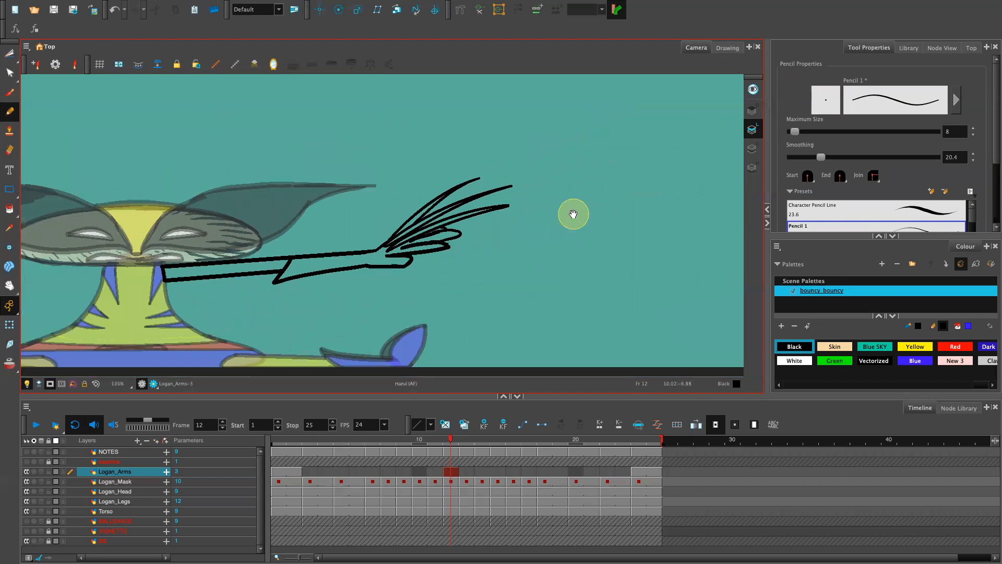
drag(496, 307, 780, 289)
drag(612, 293, 569, 290)
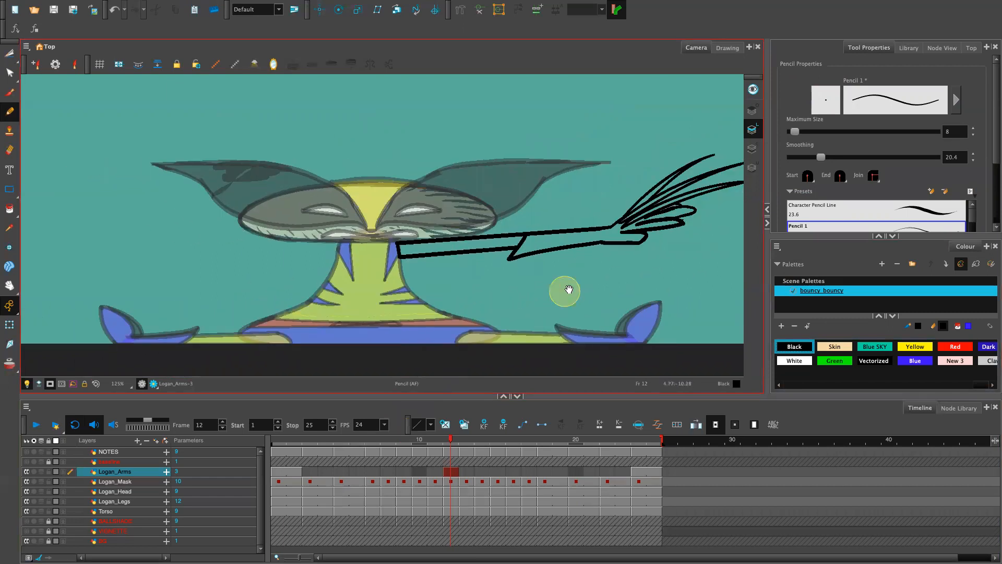
click(915, 346)
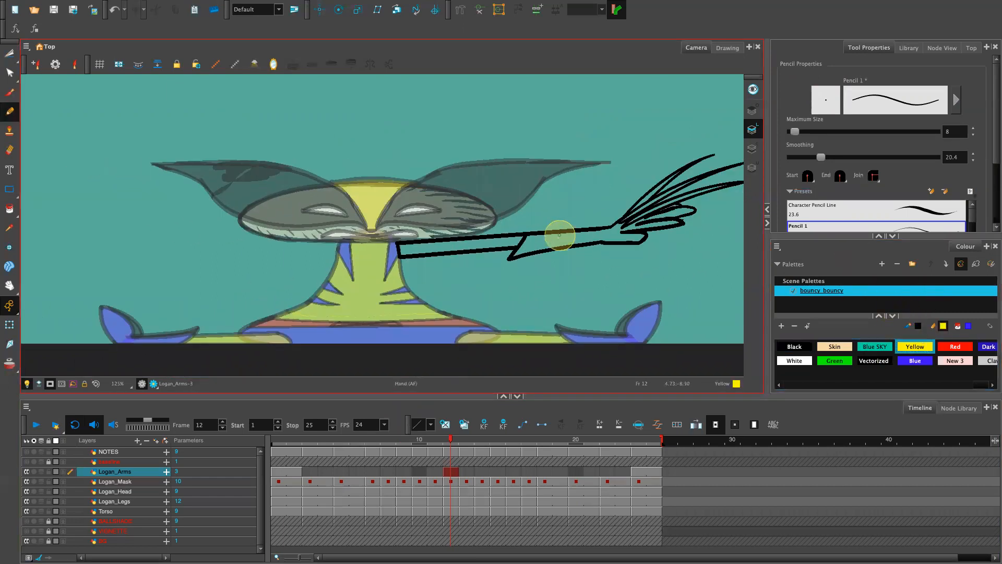
key(alt+i)
click(501, 243)
key(ctrl+z)
click(915, 349)
click(503, 241)
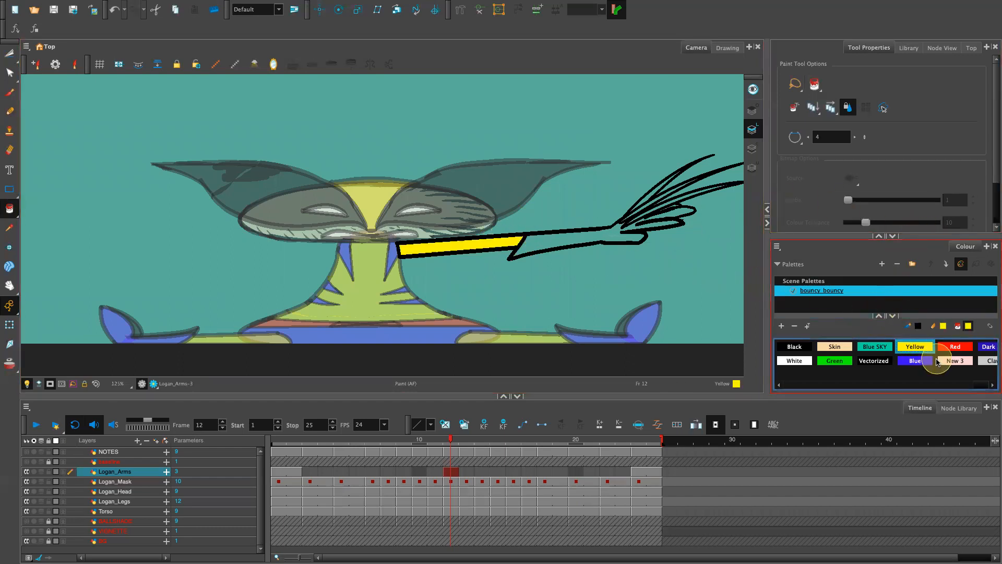
Step: Fill the glove, hand, thumb and fingers of the outstretched arm with the Blue colour
click(915, 360)
click(556, 240)
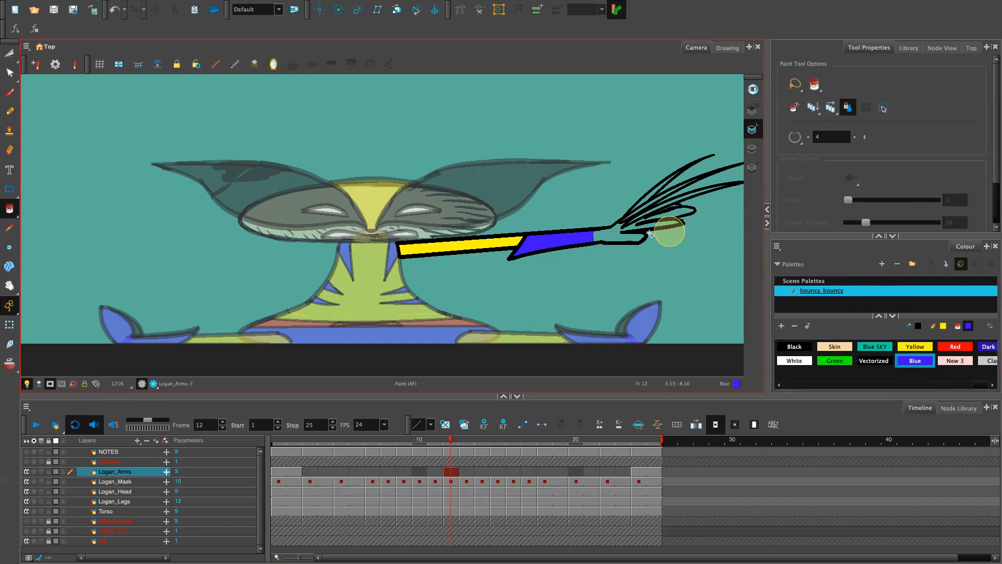
click(626, 235)
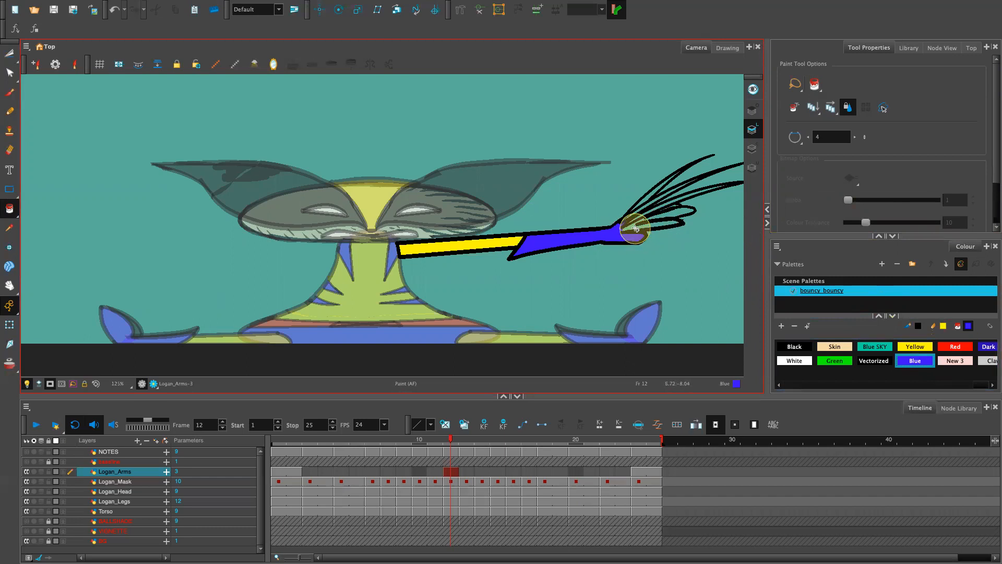
click(643, 226)
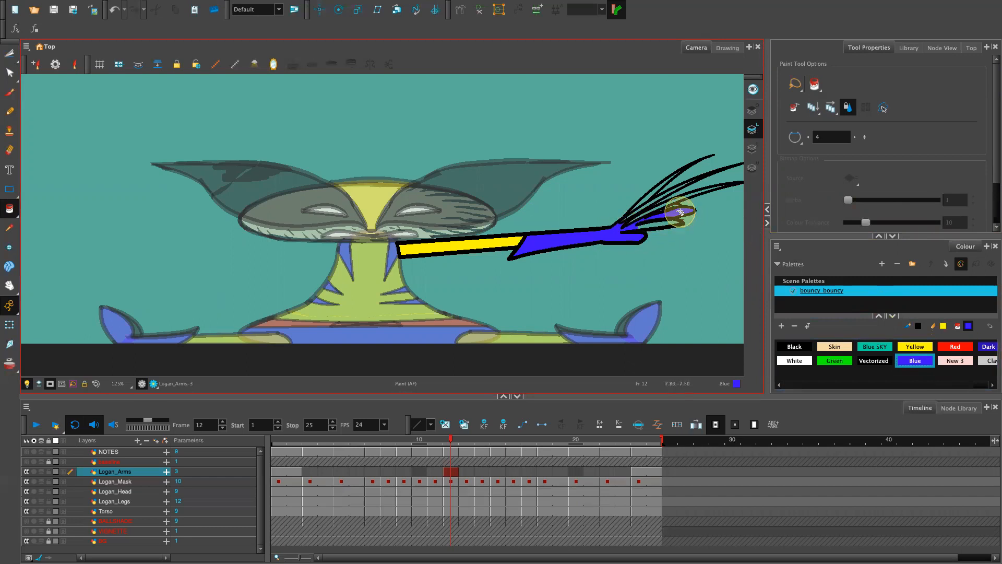
click(664, 225)
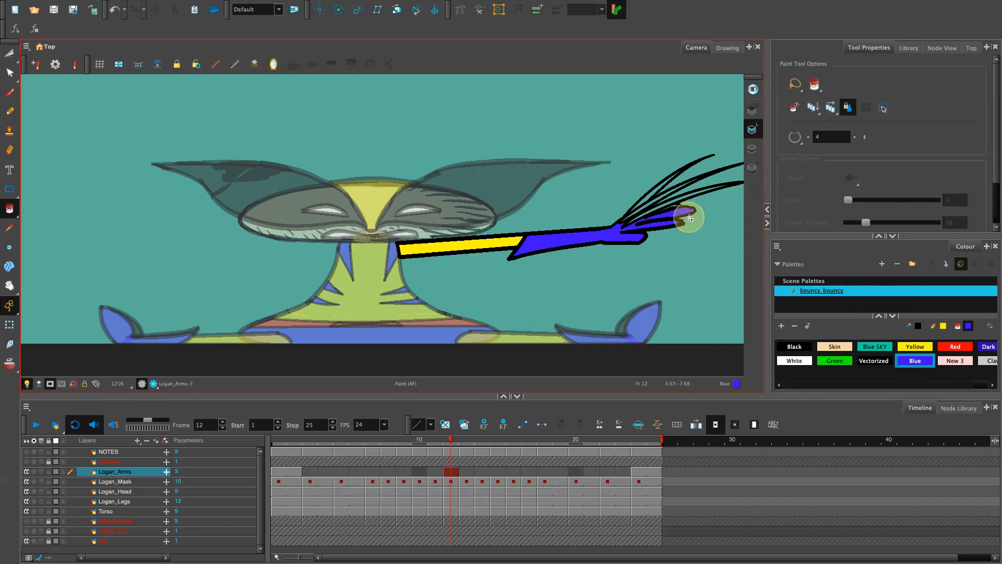
Step: Fill the small unpainted gap along the top edge of the upper finger with Blue
key(2)
key(2)
drag(646, 337, 239, 367)
drag(672, 281, 506, 334)
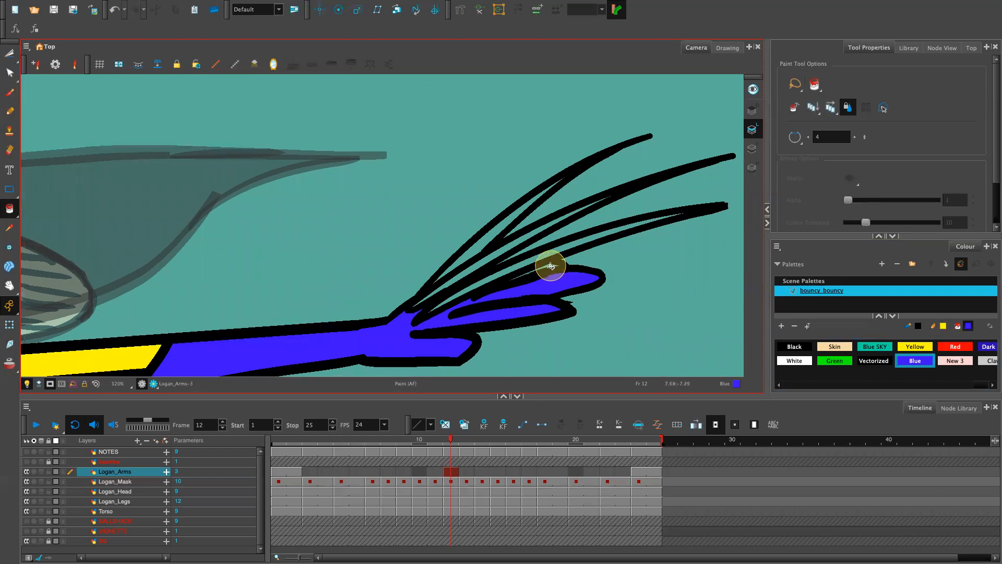
click(550, 266)
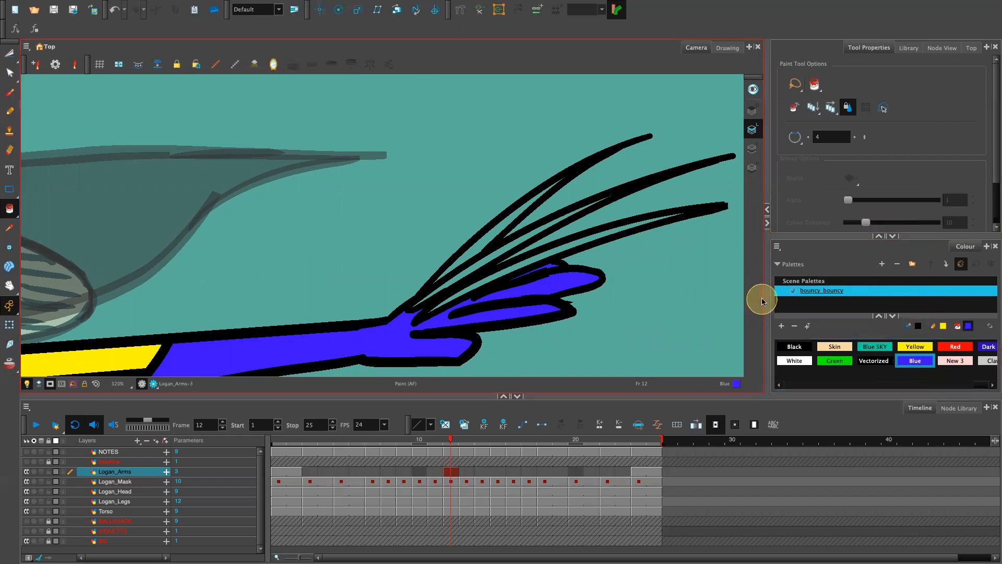
Step: Widen the colour palette to reach the Claws colour and fill the three claws with it
drag(761, 293, 793, 312)
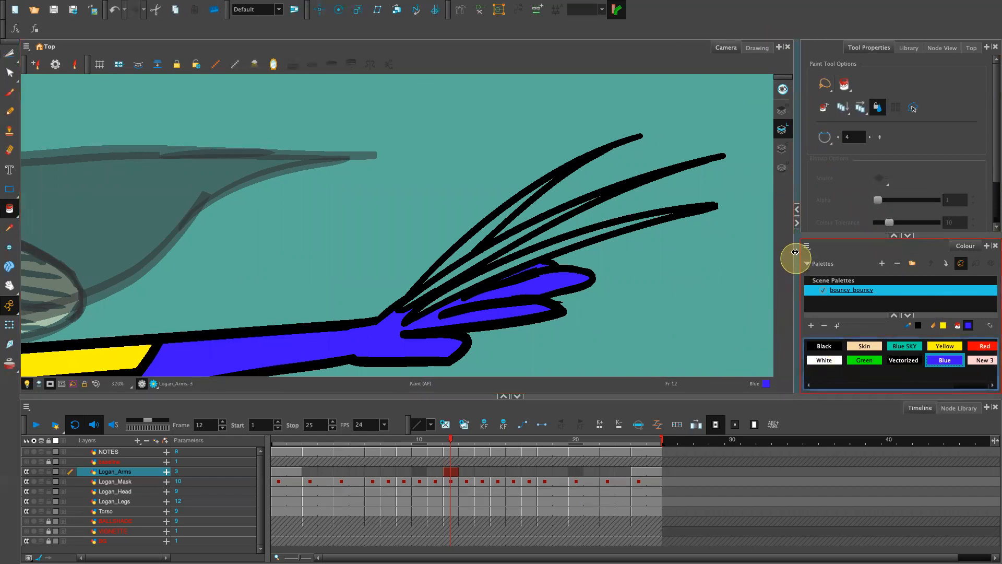
drag(795, 252, 520, 294)
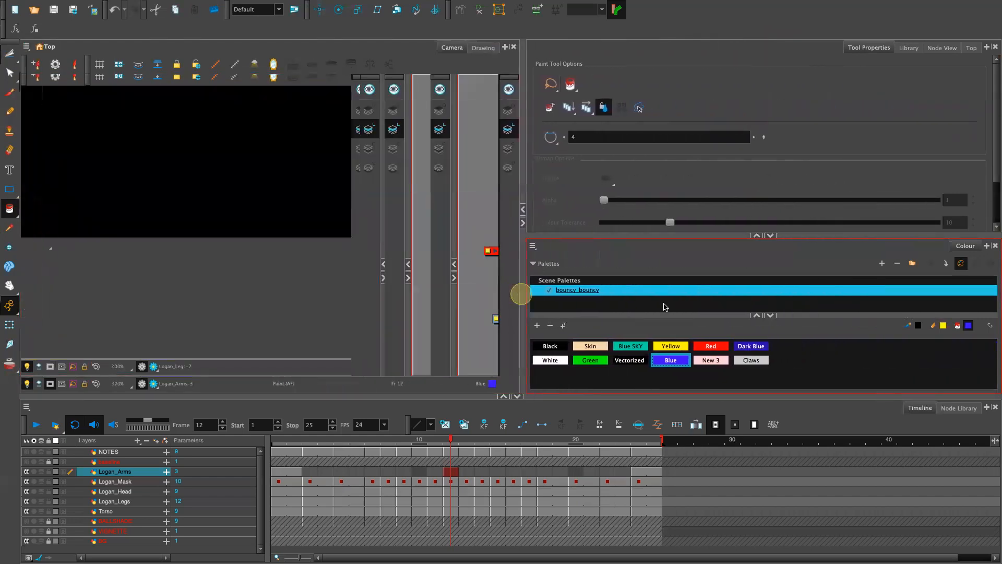
click(751, 360)
drag(522, 340, 859, 353)
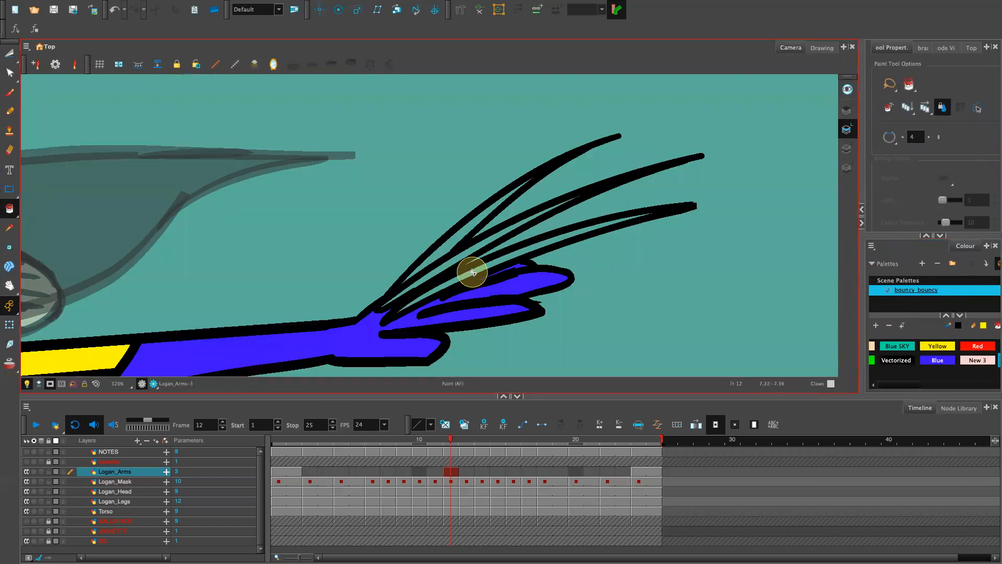
mouse_move(476, 270)
mouse_down()
mouse_move(457, 257)
mouse_move(461, 242)
mouse_move(448, 246)
mouse_move(477, 208)
mouse_up()
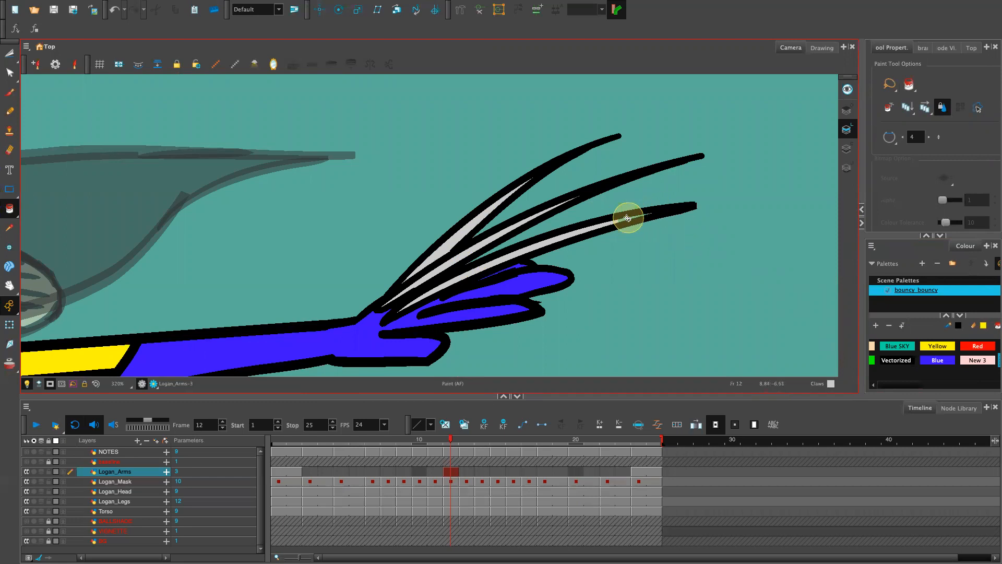
Step: Try to fill the thin unpainted sliver near the tip of the lowest claw with the Claws colour
scroll(634, 215, up, 2)
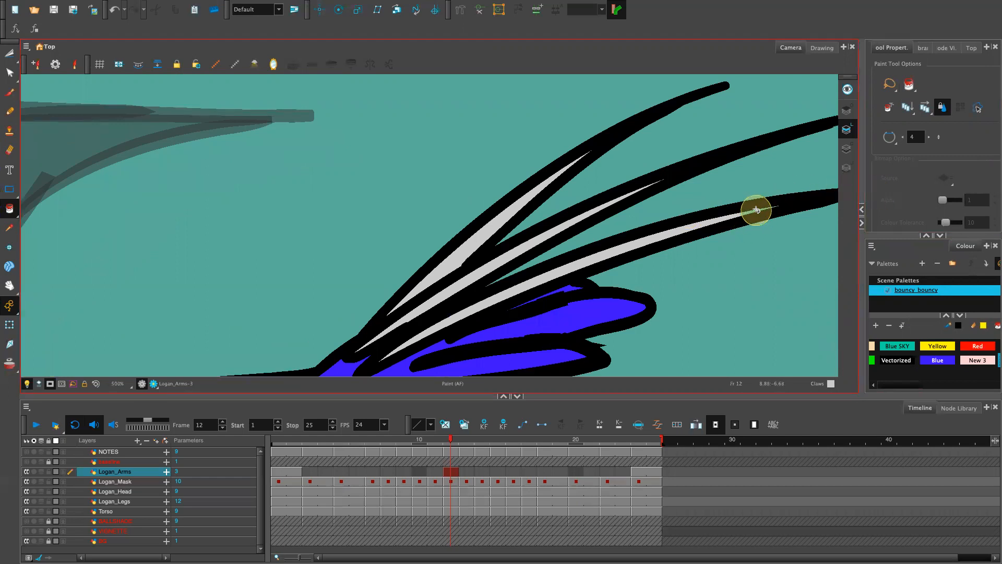
click(746, 213)
key(ctrl+z)
click(743, 214)
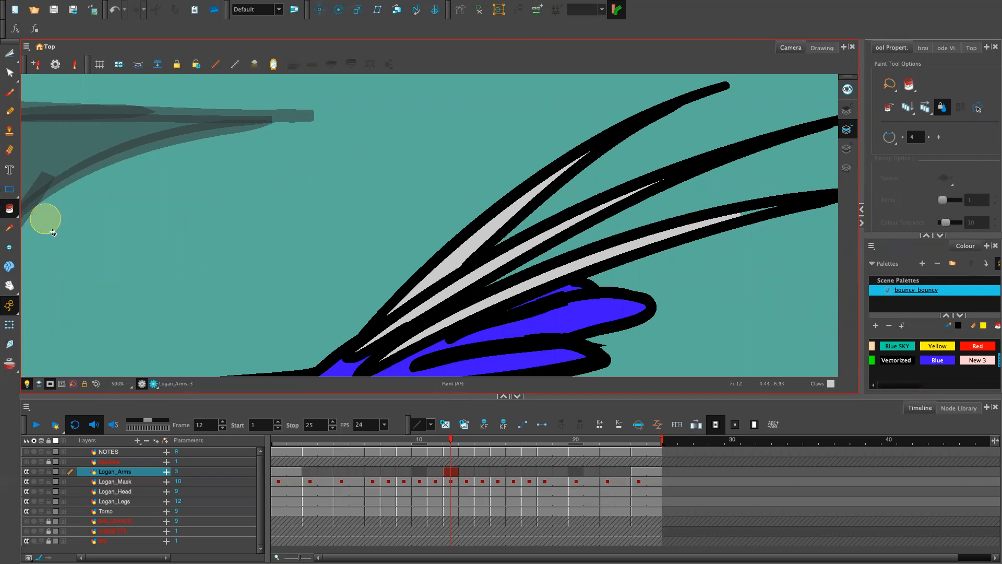
Step: Paint over the unfilled sliver near the lowest claw's tip using the Brush tool in the Claws colour
click(13, 94)
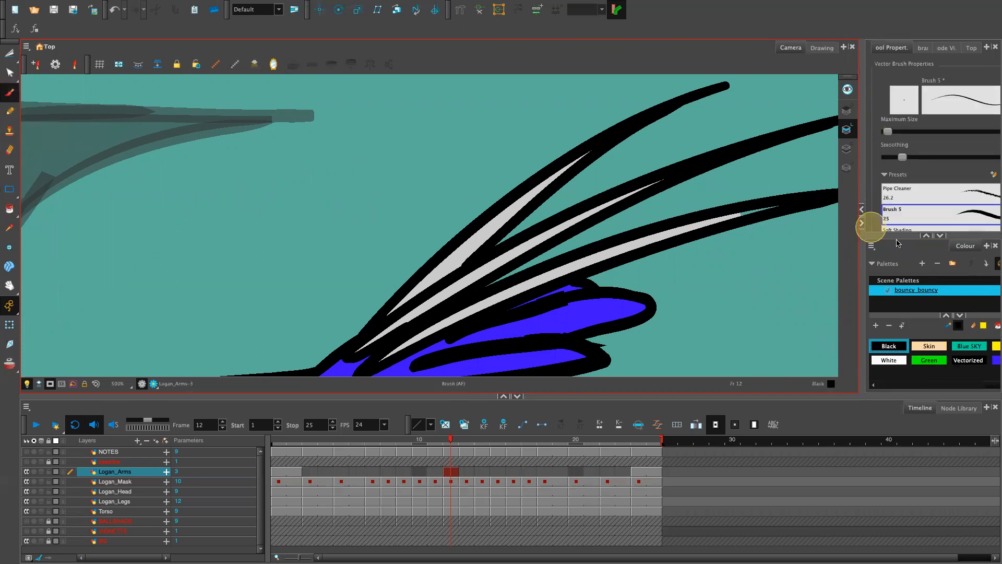
mouse_move(900, 238)
mouse_down()
mouse_move(839, 291)
mouse_move(840, 305)
mouse_up()
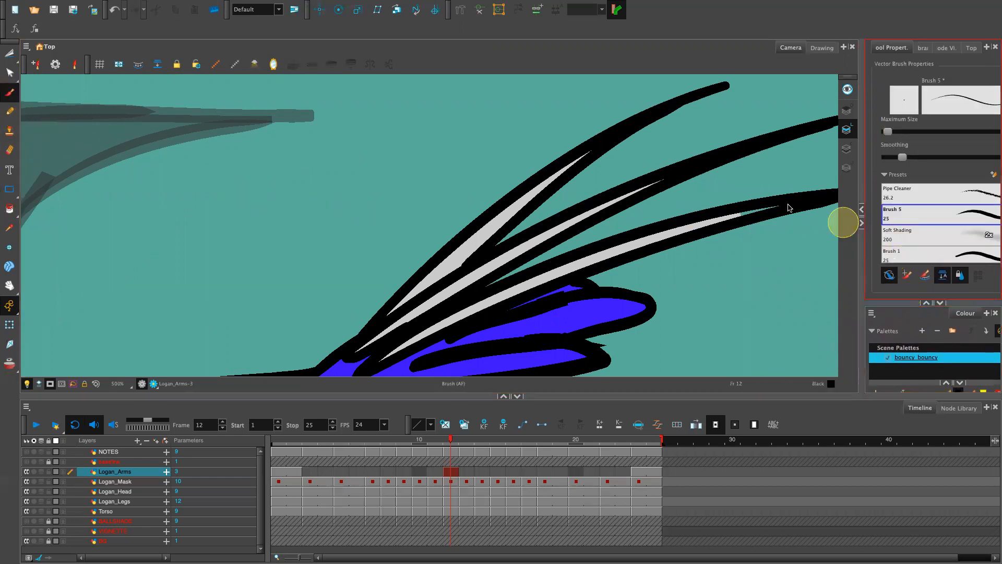
key(ctrl+z)
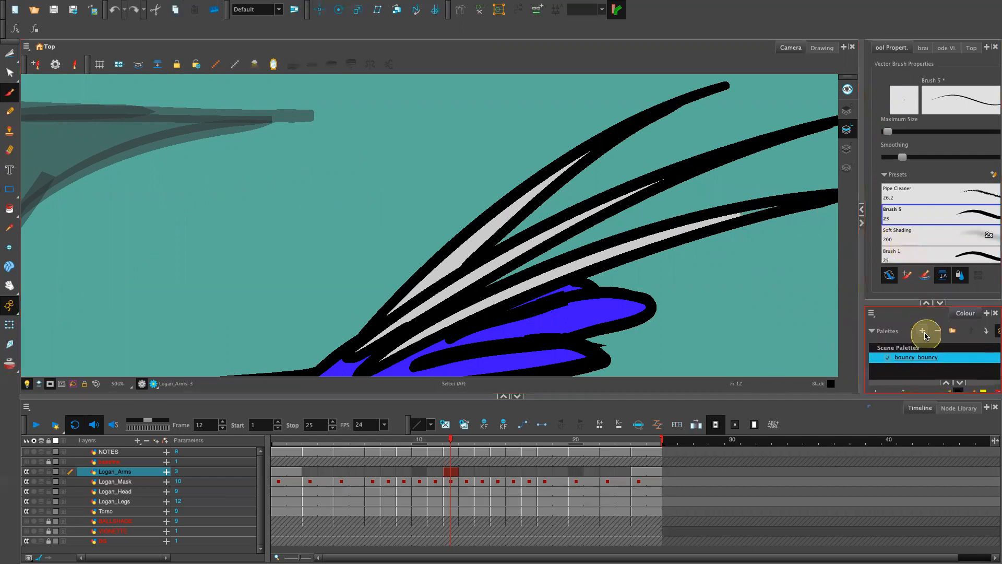
drag(912, 300, 912, 199)
click(968, 323)
drag(827, 211, 729, 218)
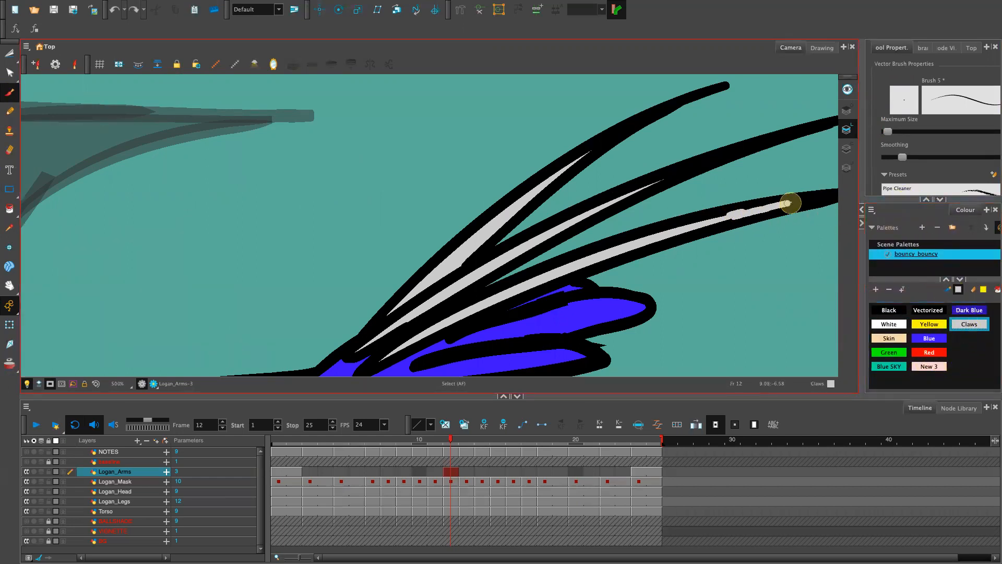
Step: Select the whole finished arm with its hand and claws, duplicate it and align the copy at the original's height
key(1)
key(1)
key(1)
key(1)
key(1)
key(space)
drag(404, 322, 759, 264)
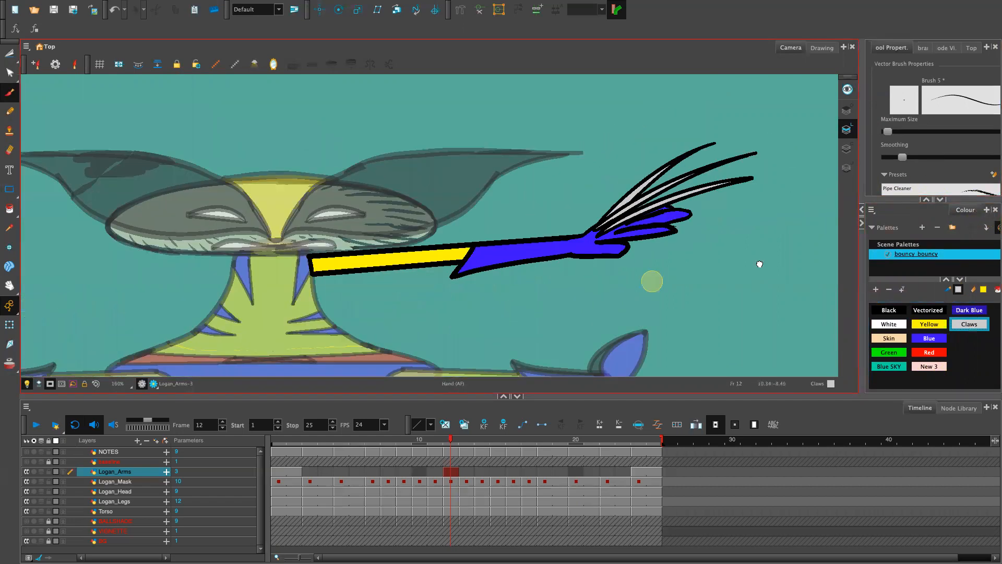
key(1)
key(1)
key(1)
key(1)
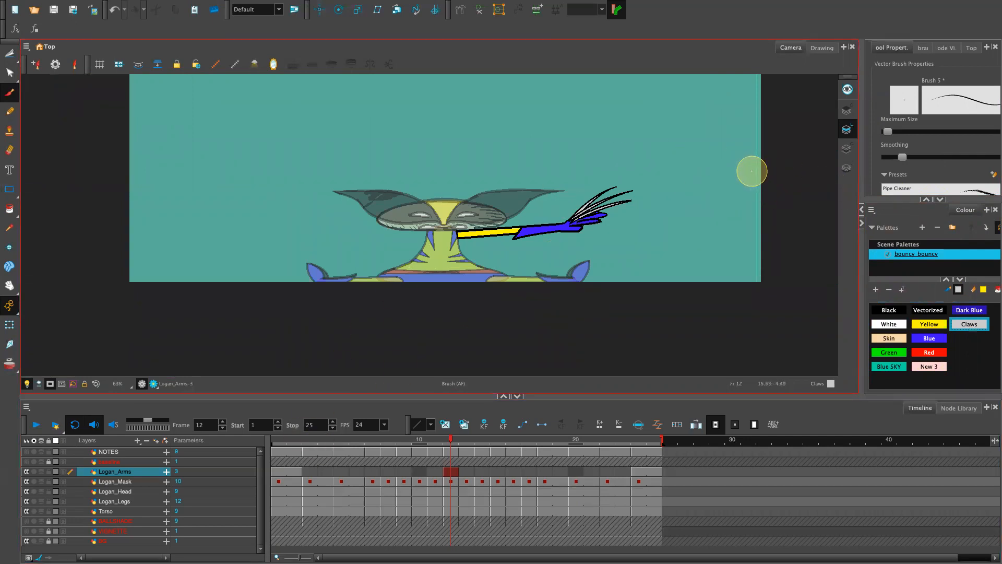
key(s)
mouse_move(635, 167)
mouse_down()
mouse_move(433, 220)
mouse_move(603, 144)
mouse_up()
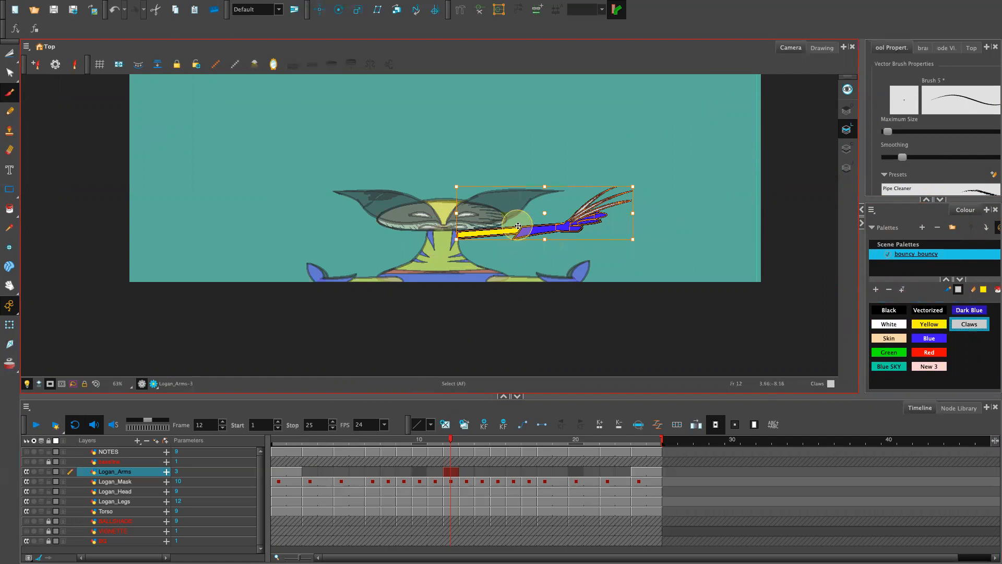
key(ctrl+d)
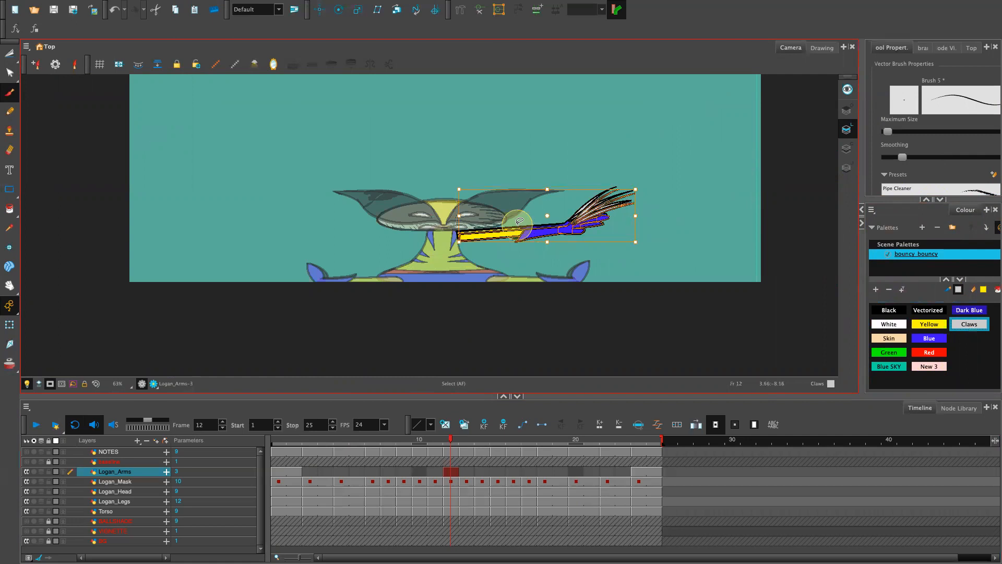
drag(517, 225, 517, 225)
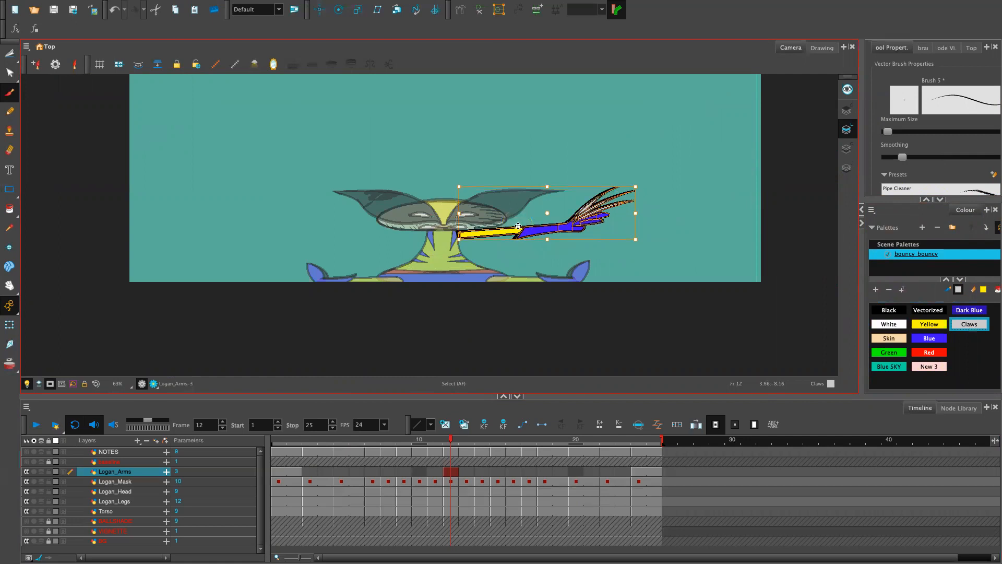
Step: Switch from the Cutter to the Select tool and flip the duplicated arm horizontally
click(10, 56)
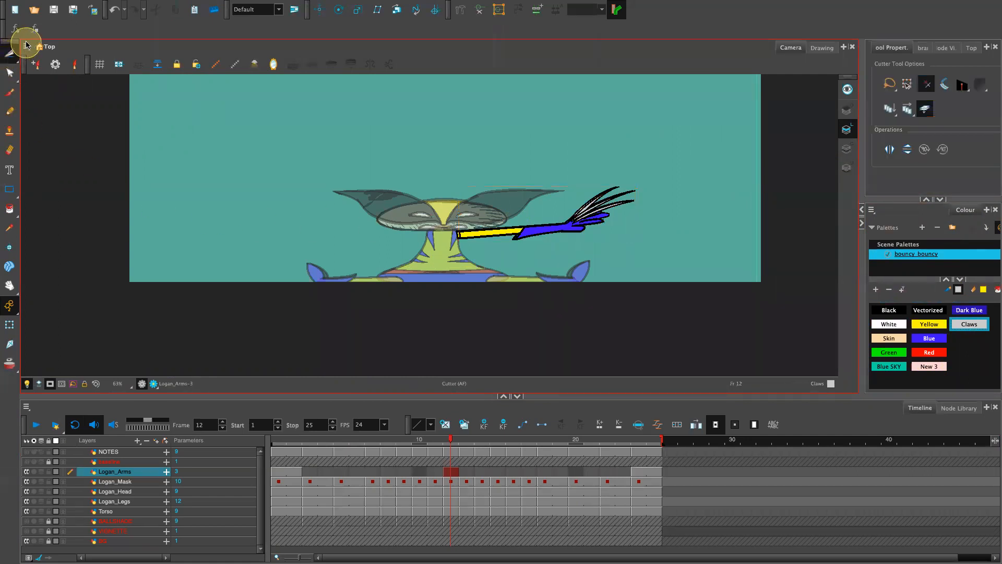
click(12, 53)
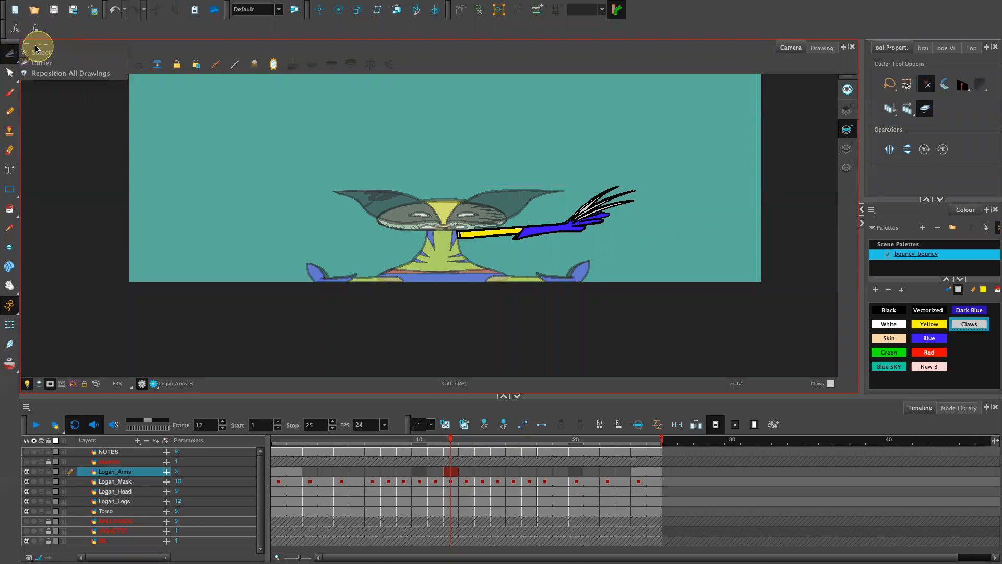
click(36, 52)
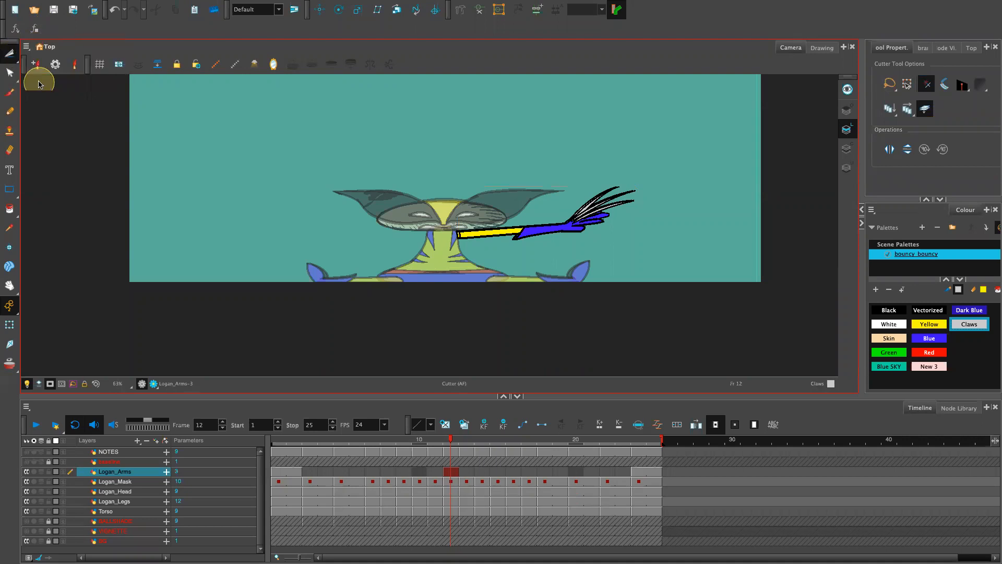
click(883, 151)
Step: Nudge the flipped arm horizontally across the body until its shoulder end reaches the opposite side of the neck
key(Left)
key(Left)
key(Left)
key(Left)
key(Left)
key(Left)
key(Left)
key(Left)
key(Left)
key(Left)
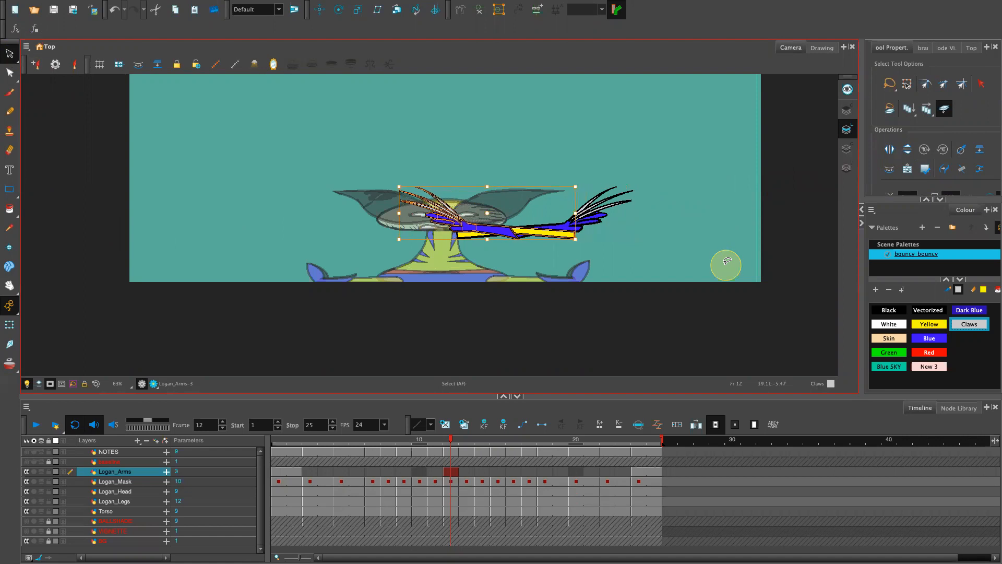
key(Left)
key(Left)
key(Left)
key(Left)
key(Left)
key(Left)
key(Left)
key(Left)
key(Left)
key(Left)
key(Left)
key(Left)
key(Left)
key(Left)
key(Left)
key(Left)
key(Left)
key(Left)
key(Left)
key(Left)
key(Left)
key(Left)
key(Left)
key(Left)
key(Left)
key(Left)
key(Left)
key(Right)
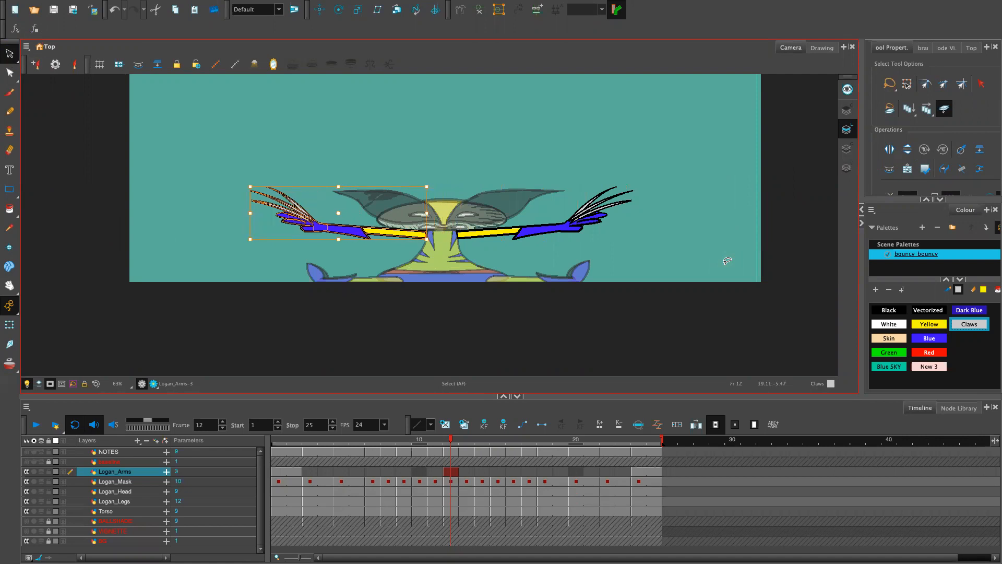
Step: Fine-tune the flipped arm's horizontal position so its shoulder end meets the neck outline, and deselect it
key(2)
key(2)
key(2)
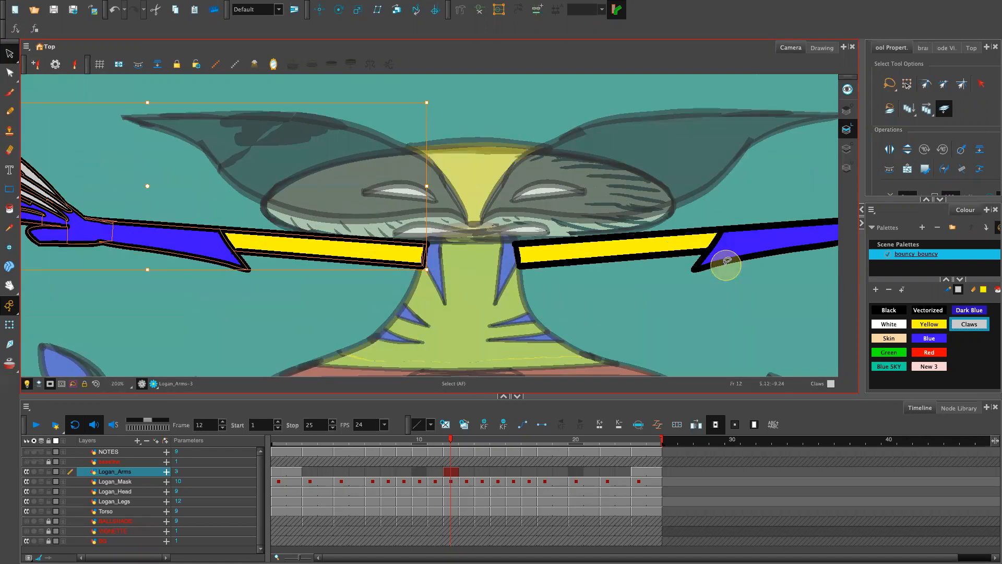
key(2)
key(Left)
key(Left)
key(Left)
key(Left)
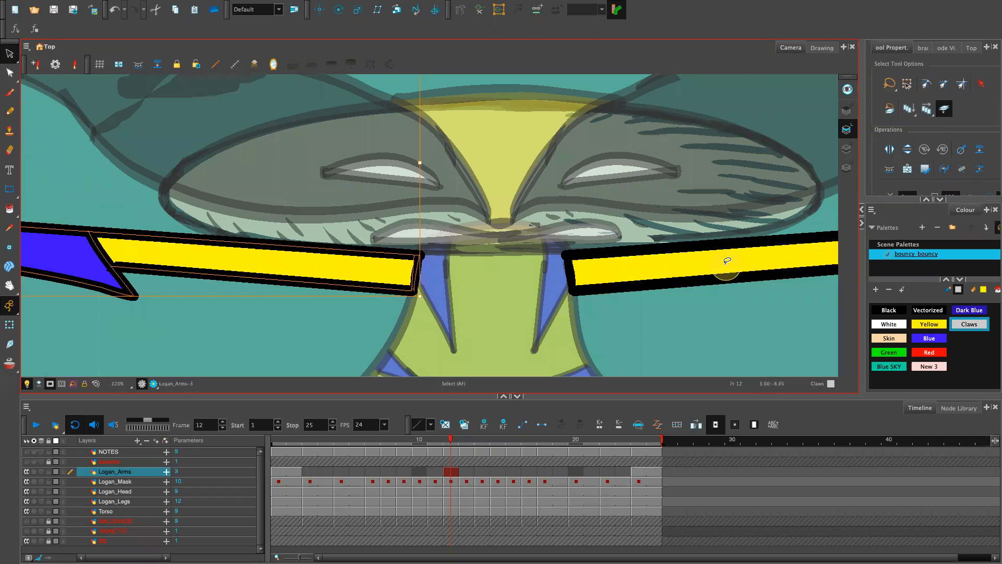
key(Left)
key(Left)
key(Right)
key(Right)
key(Right)
key(Right)
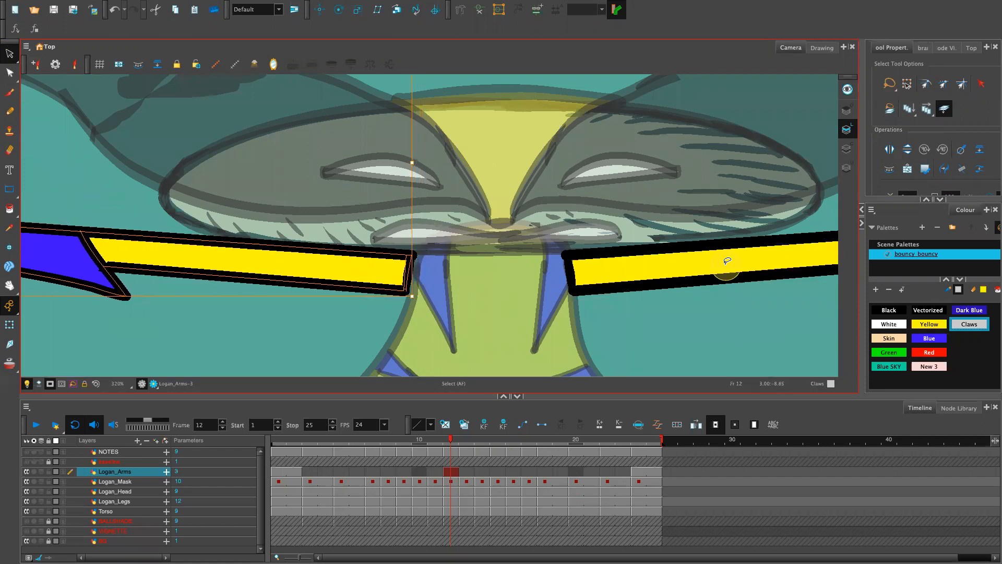
key(Left)
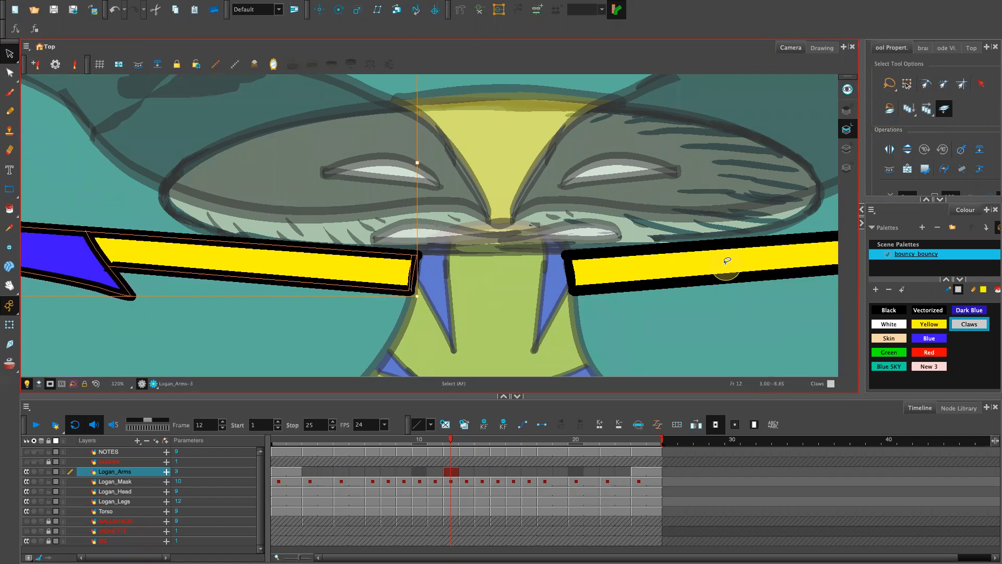
key(1)
key(1)
key(1)
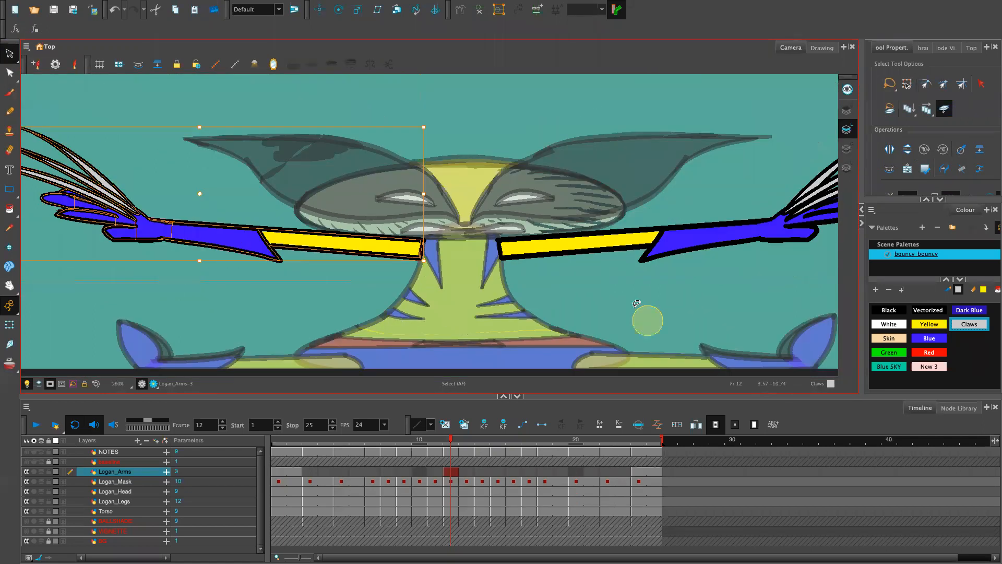
key(Escape)
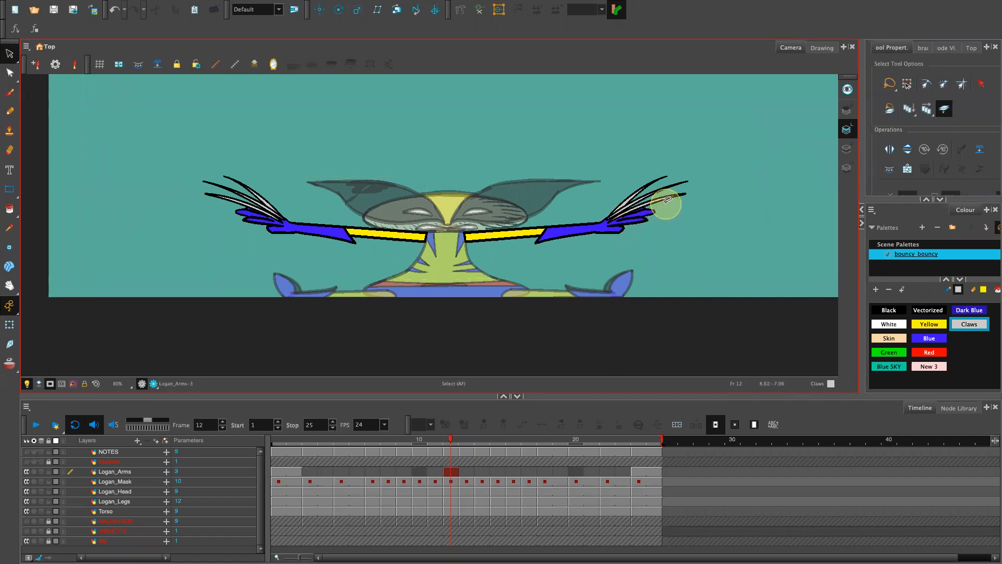
Step: Draw a thin black shoulder loop with the Pencil tool above the inner end of each outstretched arm at frame 12
scroll(558, 219, up, 5)
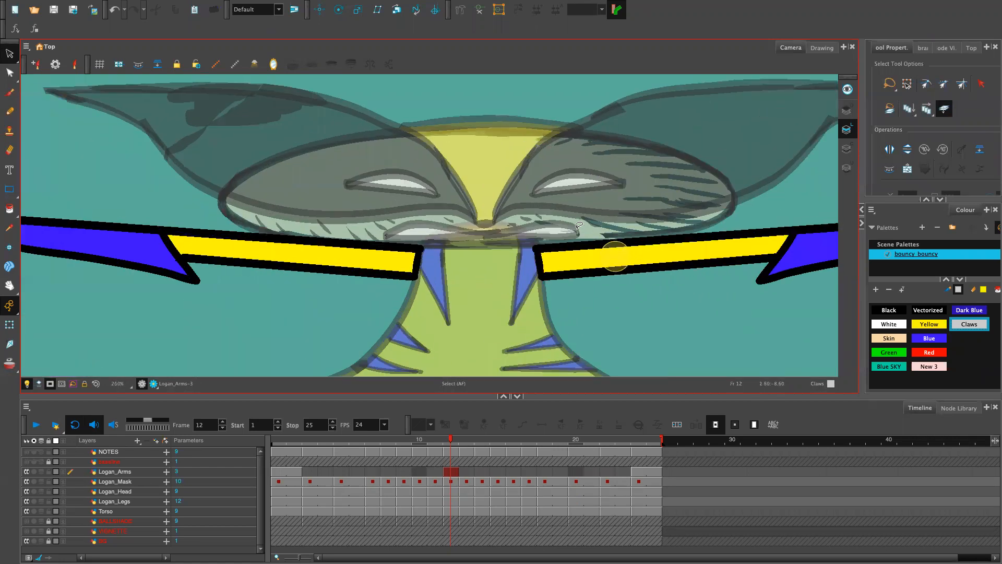
click(880, 312)
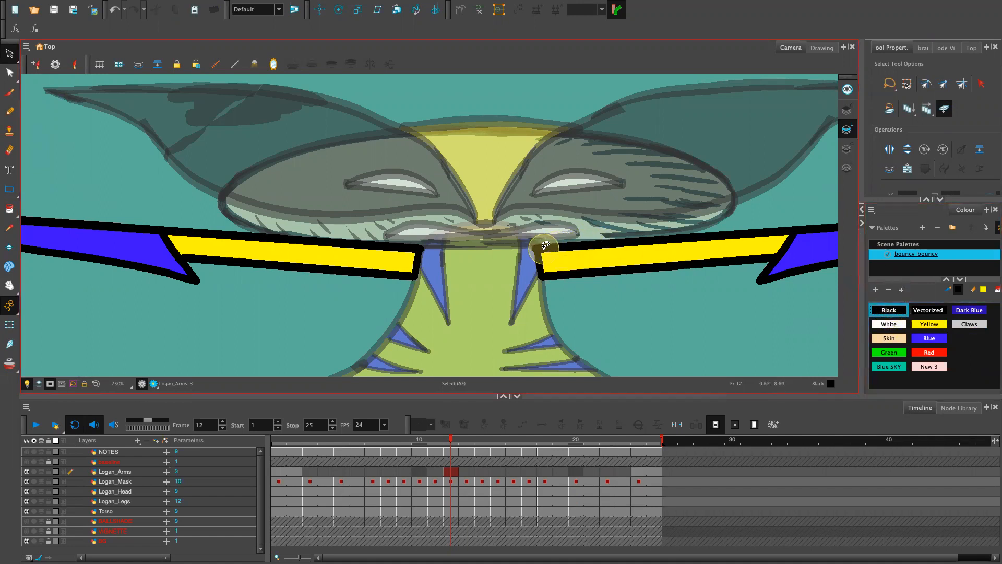
click(14, 114)
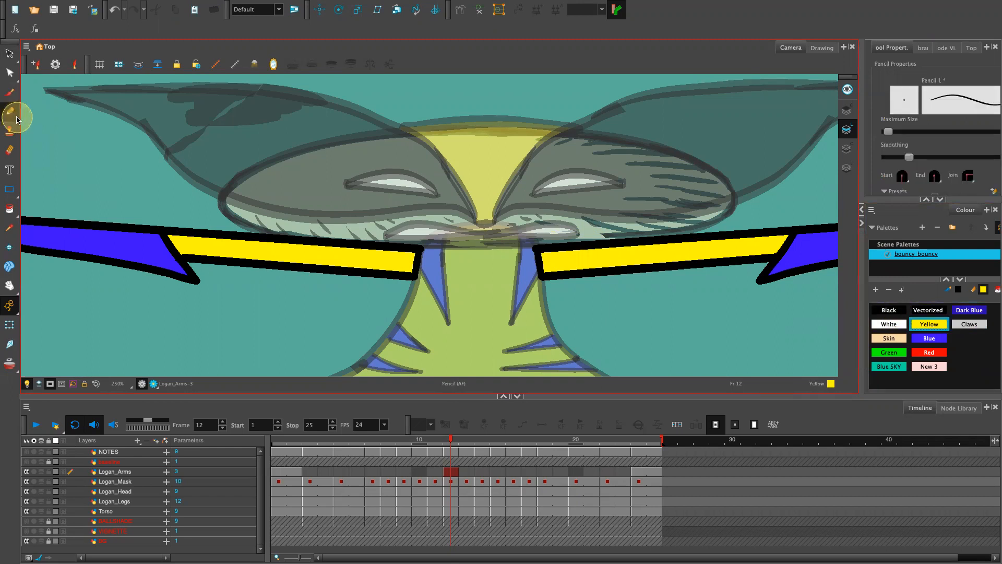
drag(540, 248, 622, 233)
key(super+z)
click(887, 310)
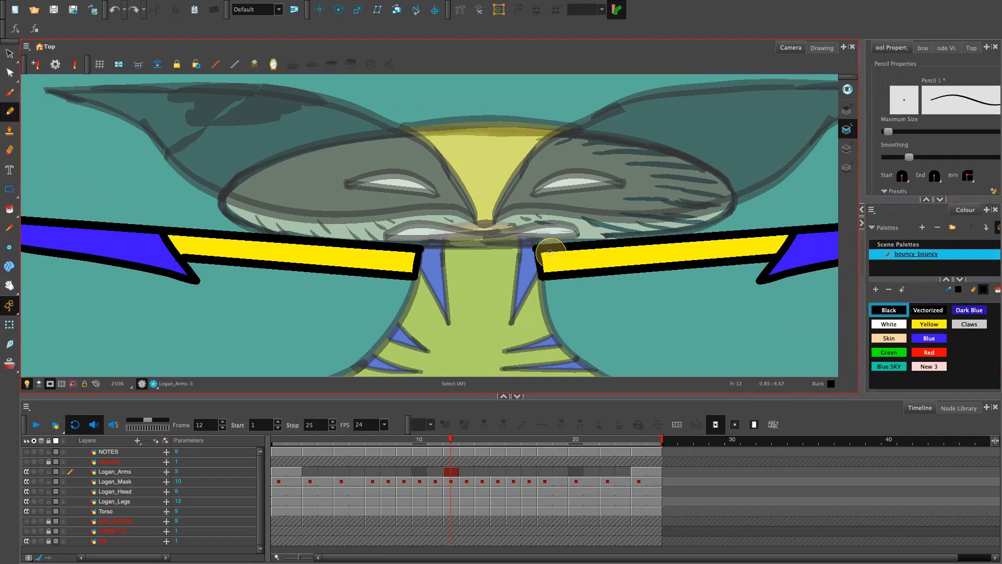
drag(541, 250, 631, 229)
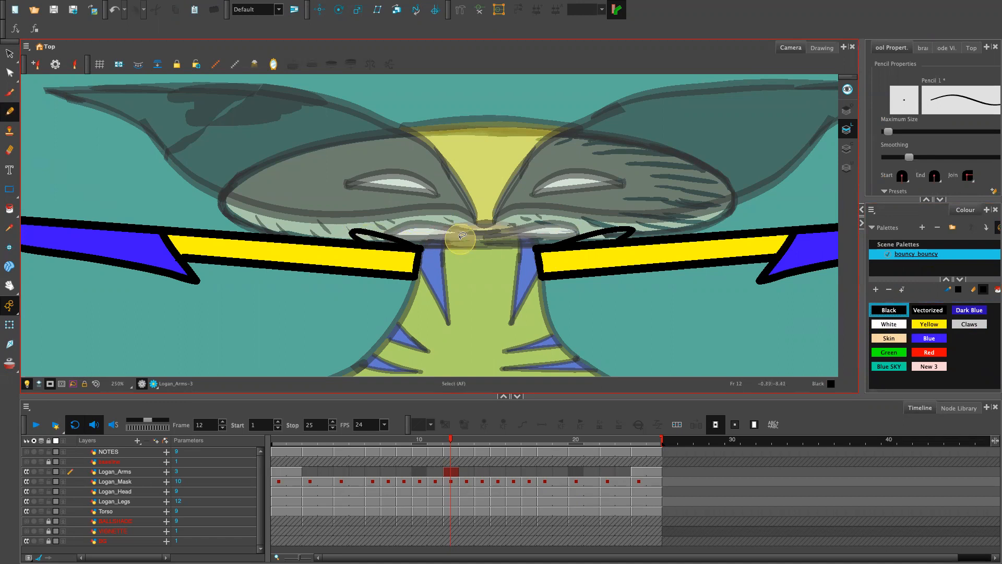
drag(349, 235, 420, 247)
key(ctrl+z)
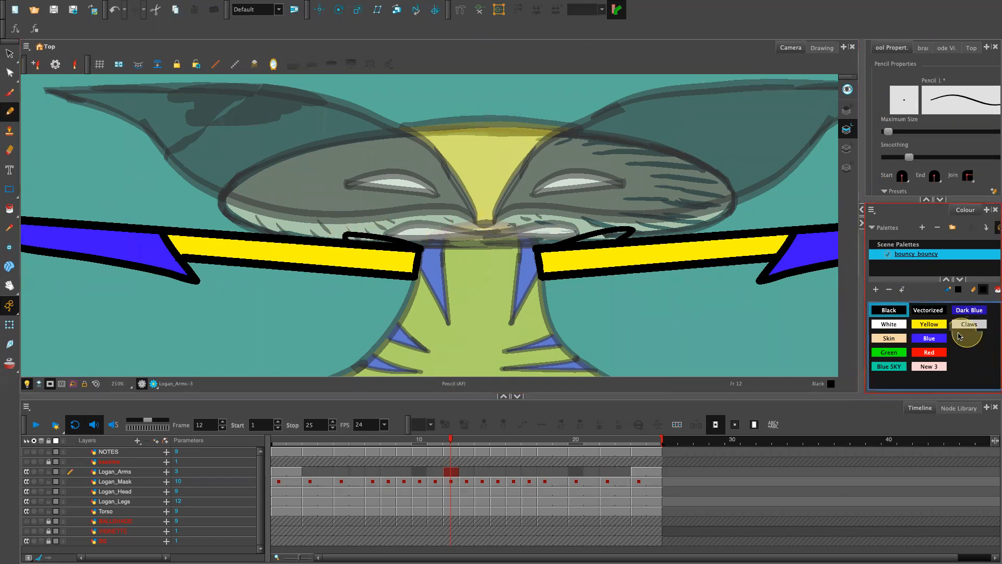
Step: Fill both shoulder loops with the Blue swatch using the Paint tool
click(934, 339)
key(alt+i)
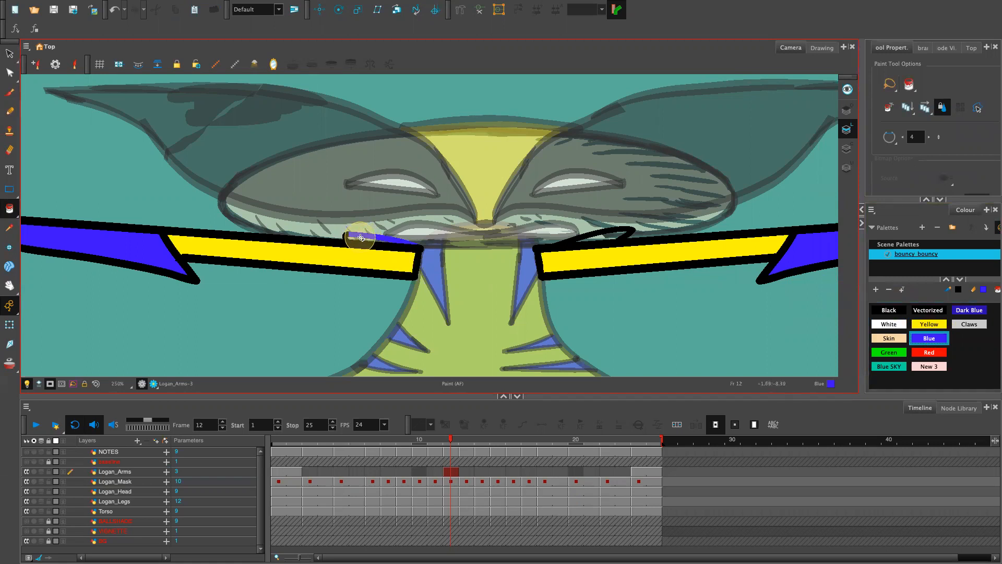
key(ctrl+z)
scroll(365, 238, up, 4)
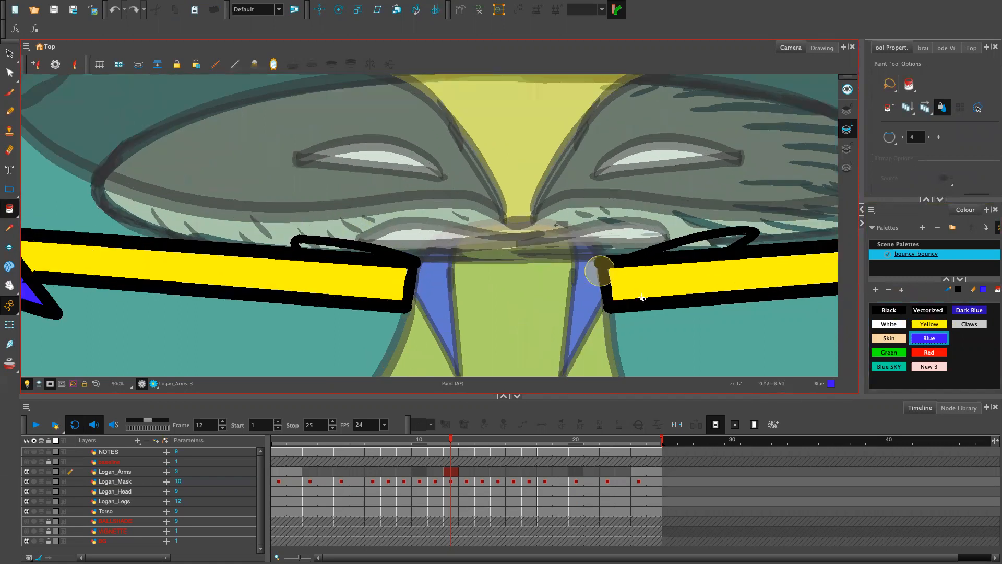
click(202, 268)
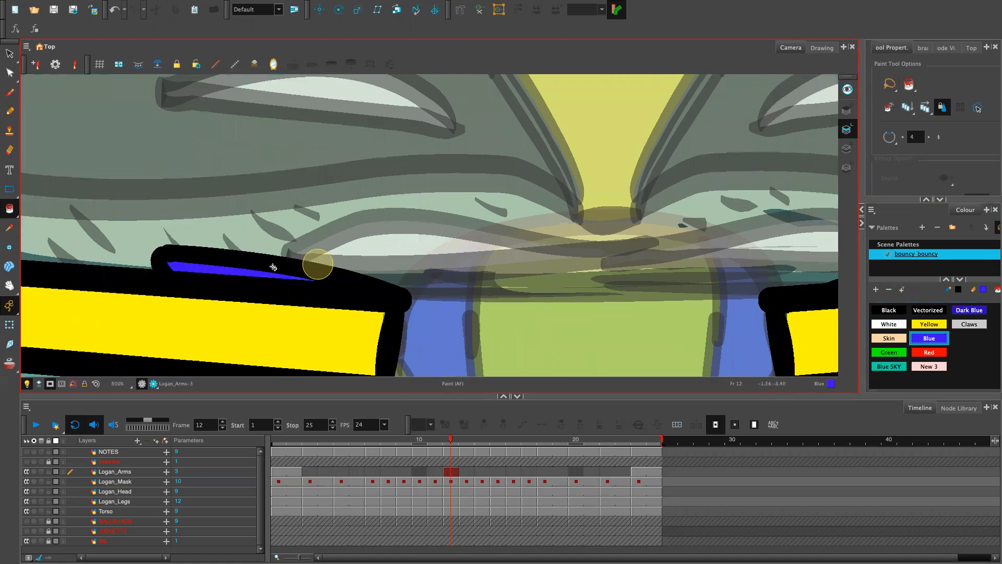
drag(592, 329, 288, 316)
click(507, 239)
scroll(755, 226, down, 2)
scroll(724, 233, down, 7)
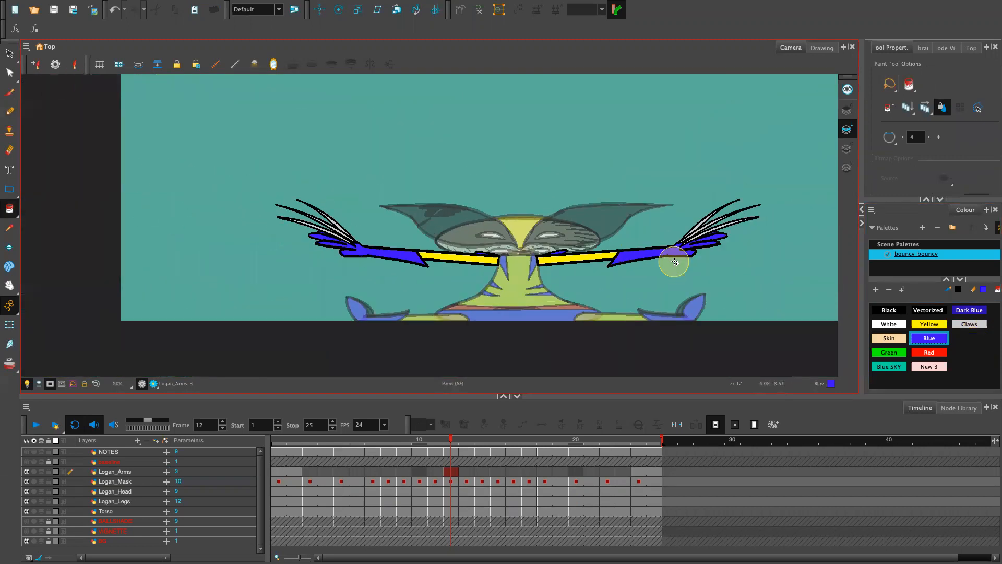
Step: Compare the Logan_Arms key poses at frames 2, 12 and 24 and check the empty cells between them
key(1)
key(1)
drag(668, 315, 622, 376)
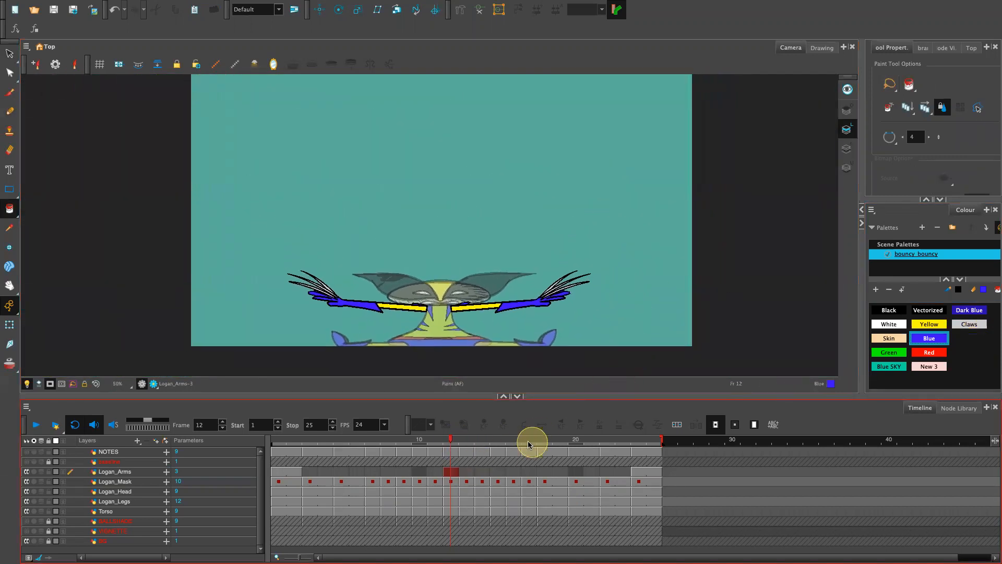
click(289, 471)
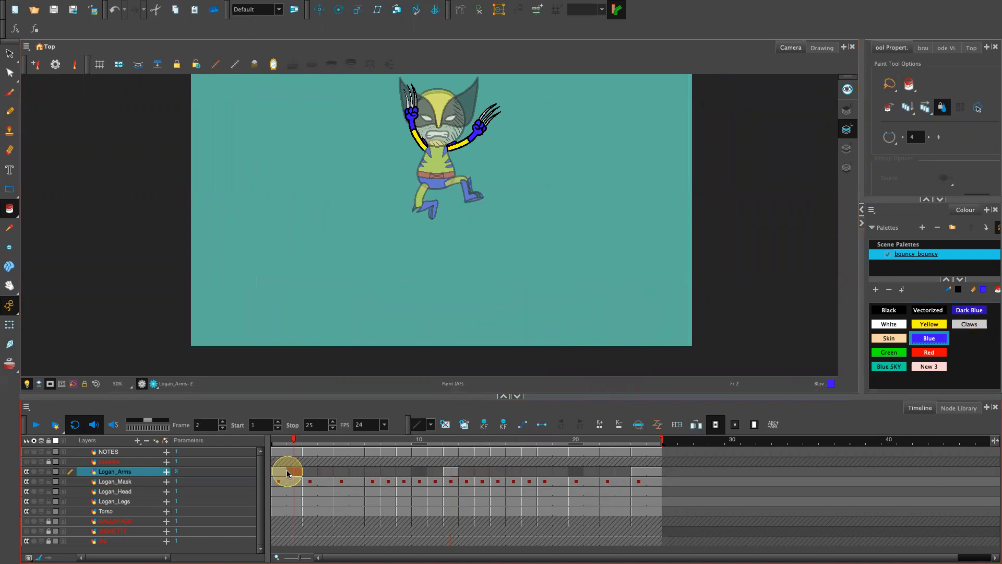
click(450, 471)
click(641, 472)
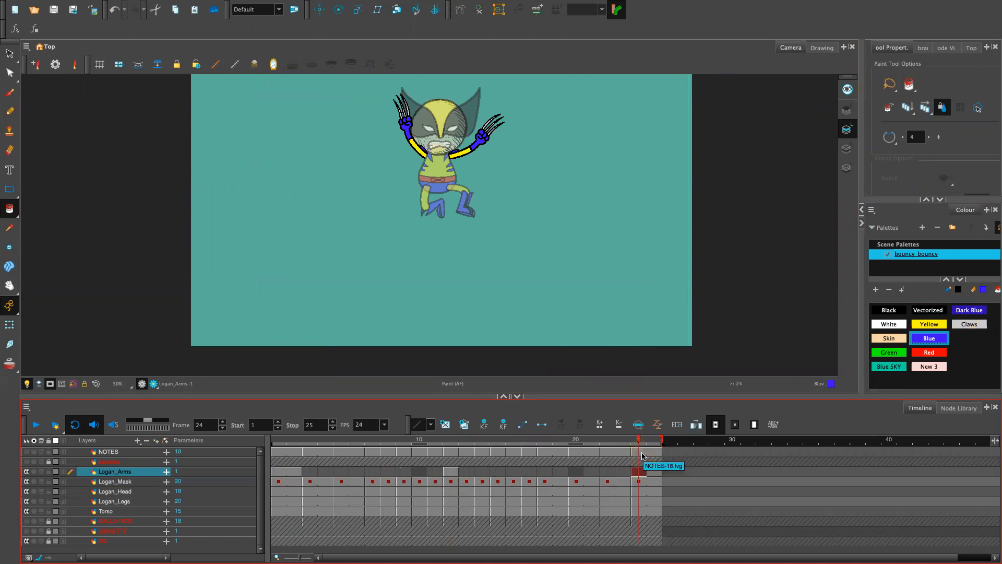
click(448, 471)
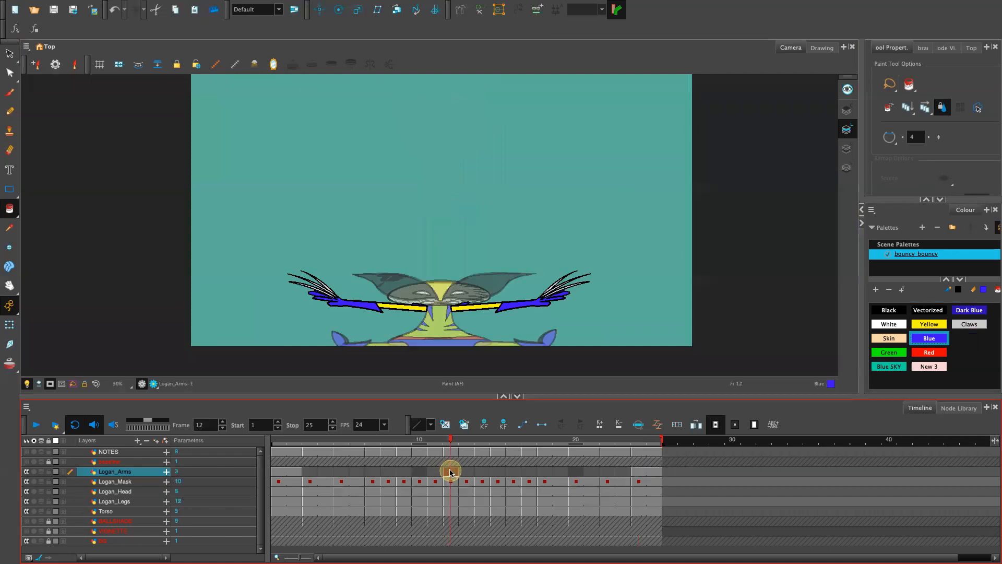
click(646, 472)
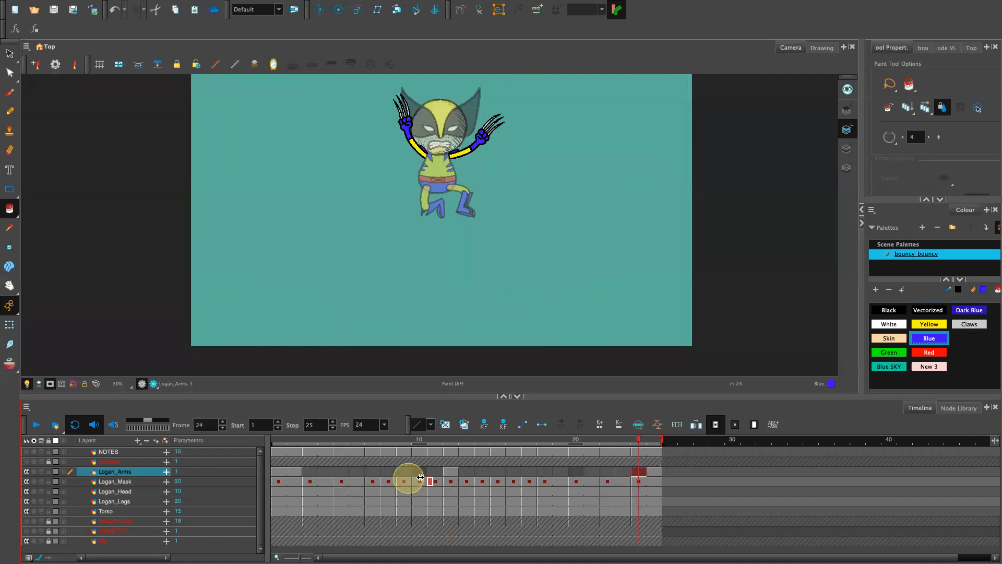
click(401, 471)
click(331, 473)
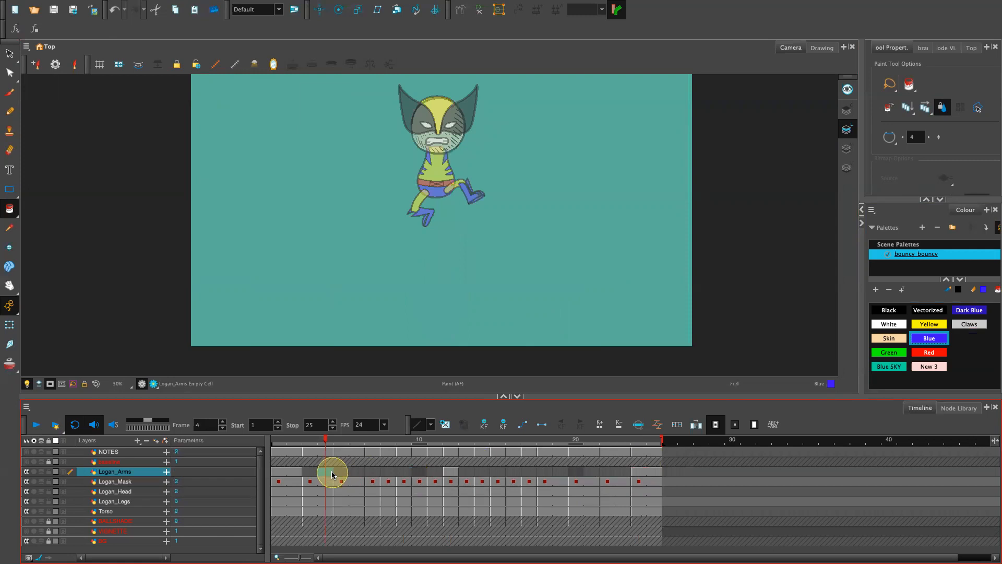
Step: Copy the raised arm beside the mask's near ear from frame 2 of Logan_Arms and paste it into frame 3
click(291, 472)
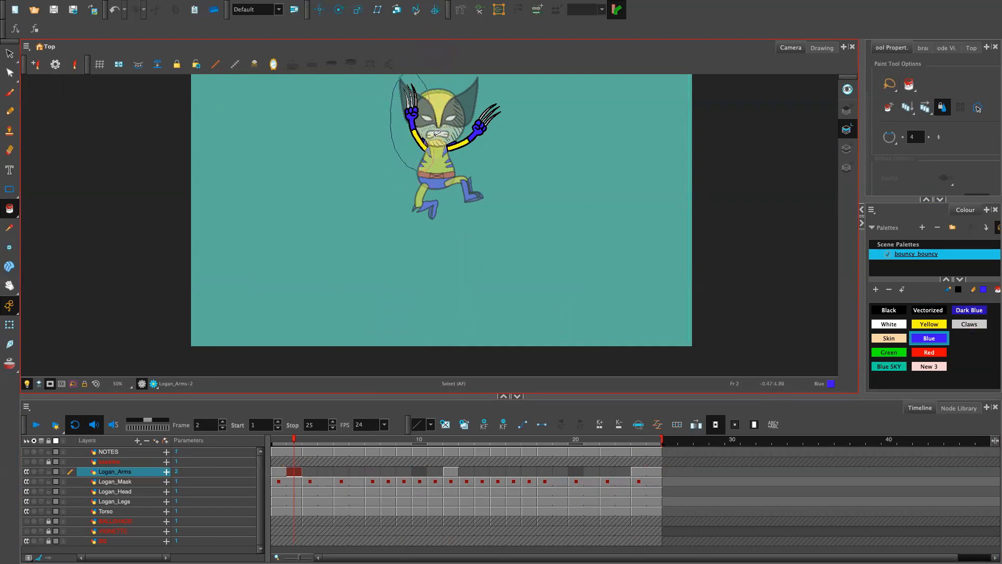
drag(437, 133, 443, 143)
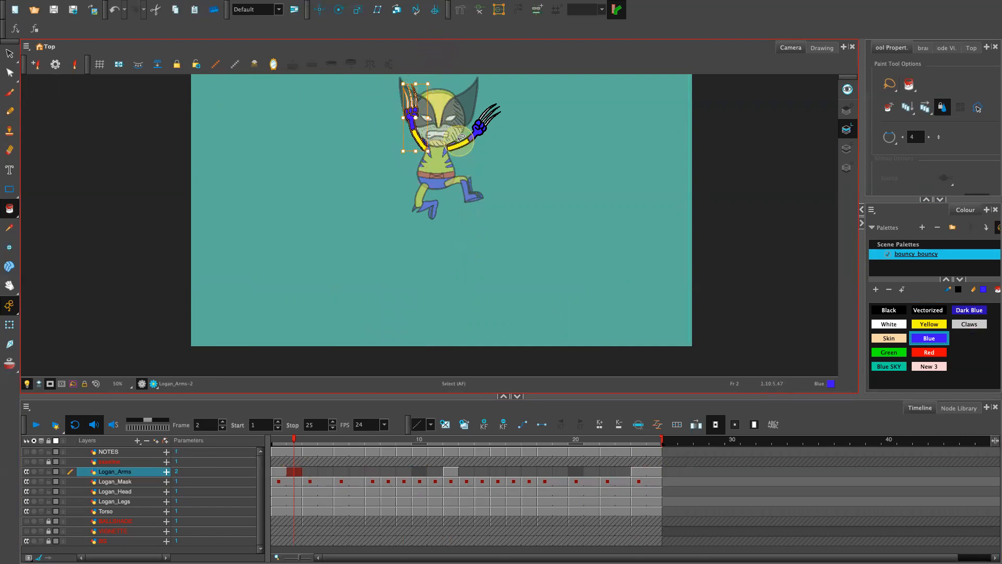
click(313, 475)
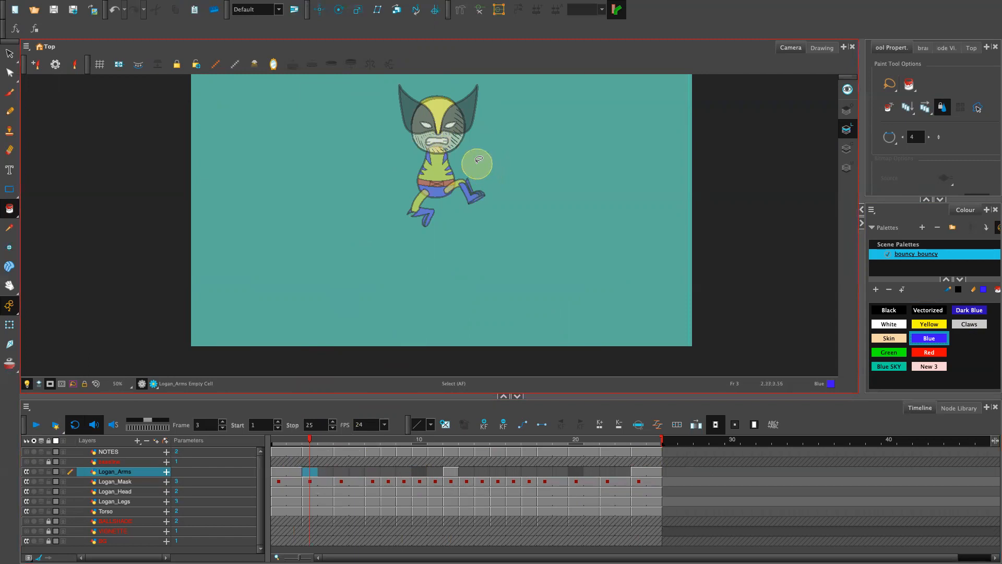
key(super+v)
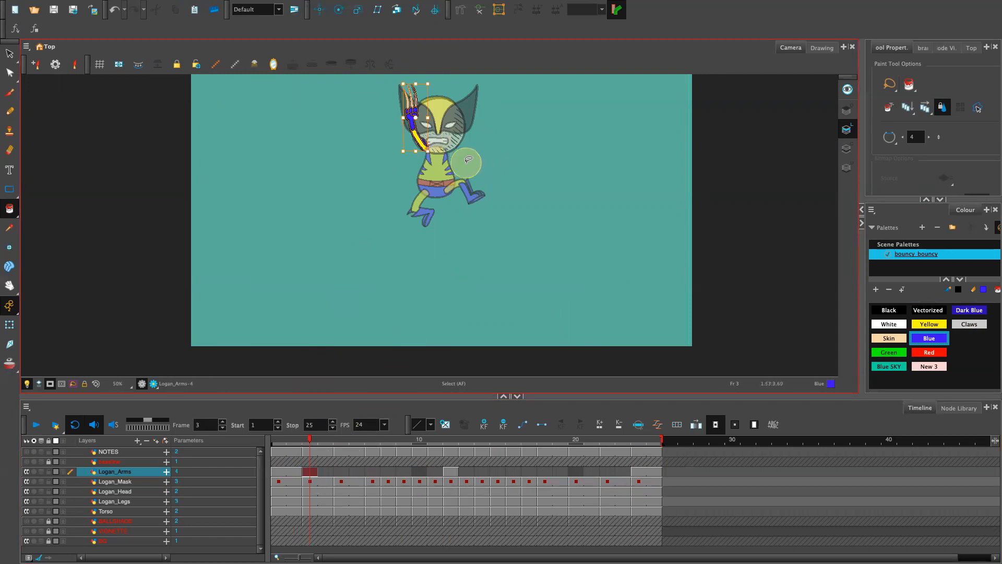
Step: Move the pasted arm down at frame 3 so its shoulder end meets the side of the neck
key(2)
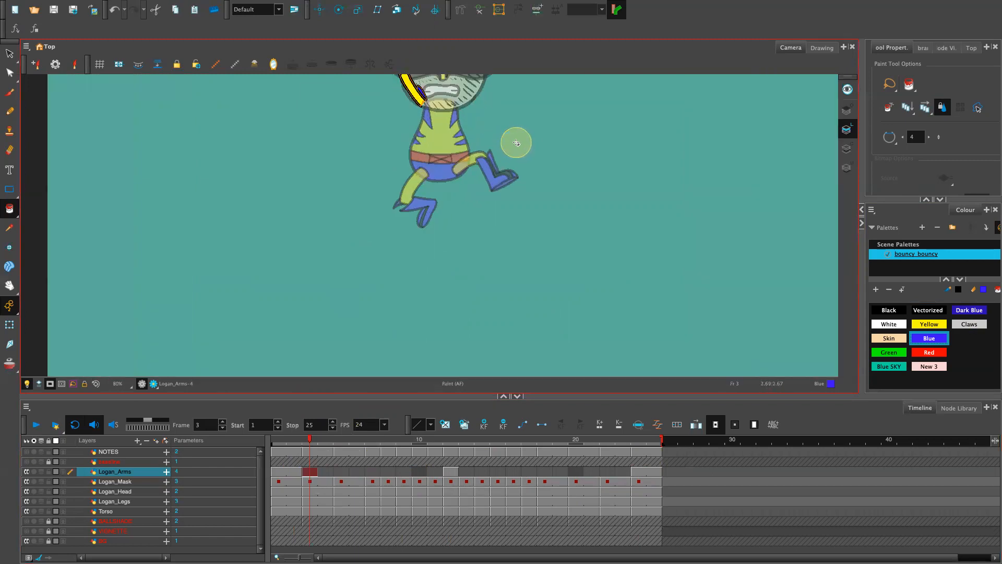
key(2)
key(2)
key(2)
key(2)
key(2)
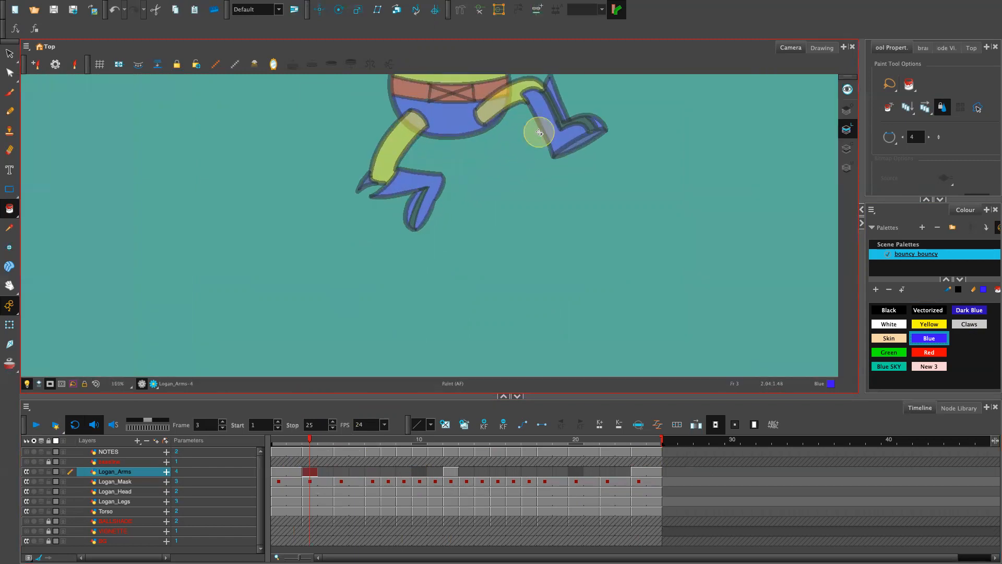
drag(528, 221, 549, 457)
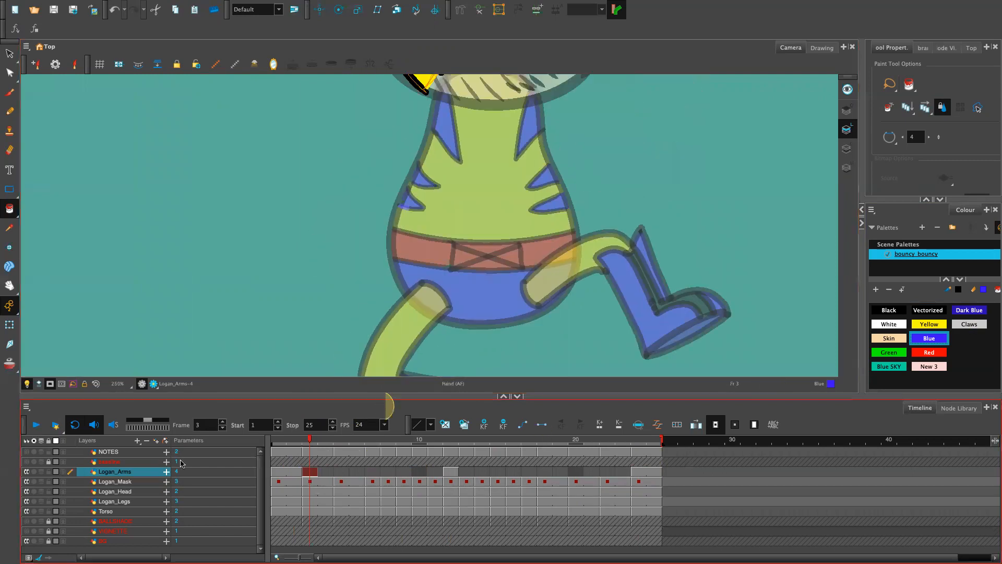
drag(592, 200, 560, 412)
drag(440, 290, 436, 340)
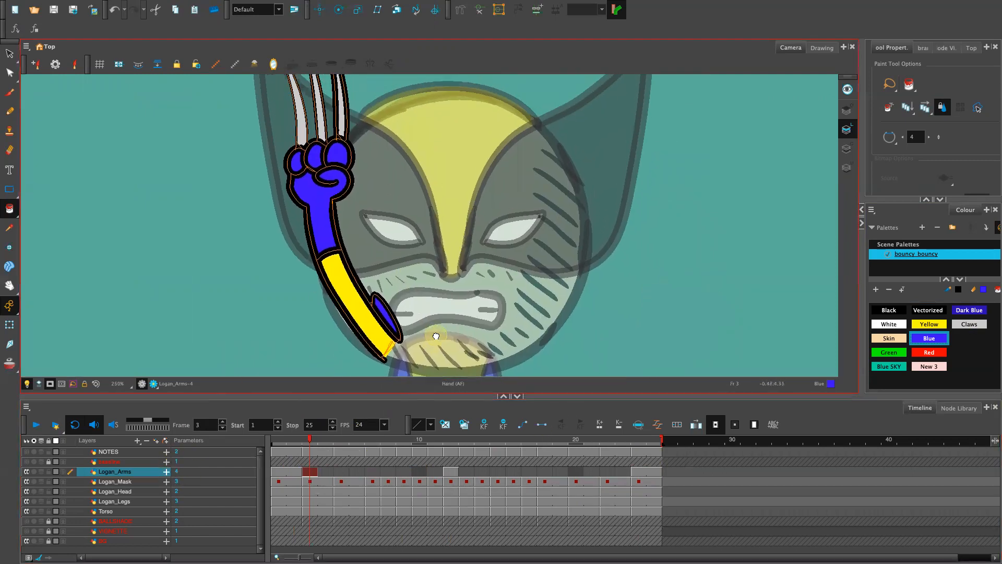
key(1)
key(1)
key(alt+s)
click(412, 267)
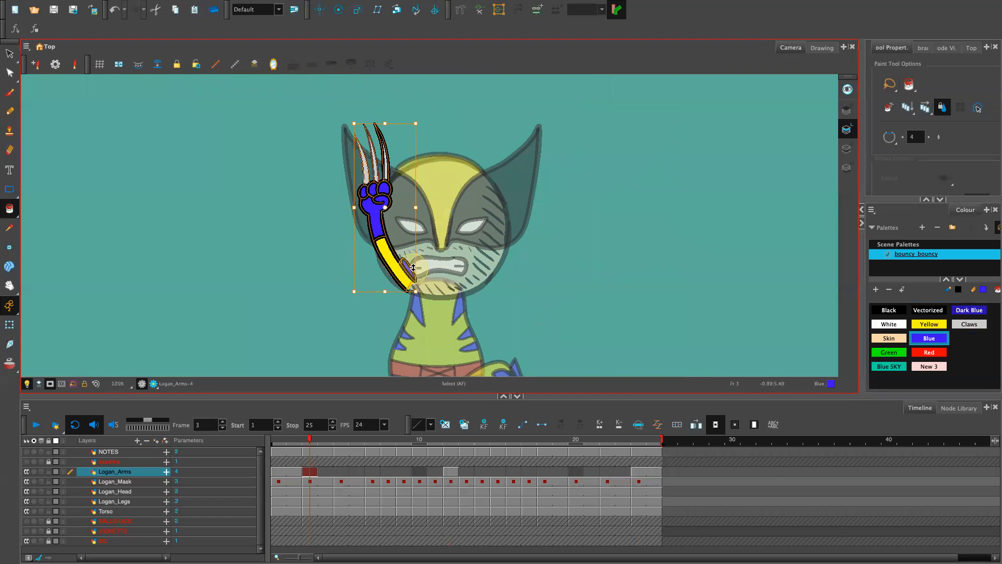
drag(402, 275, 407, 294)
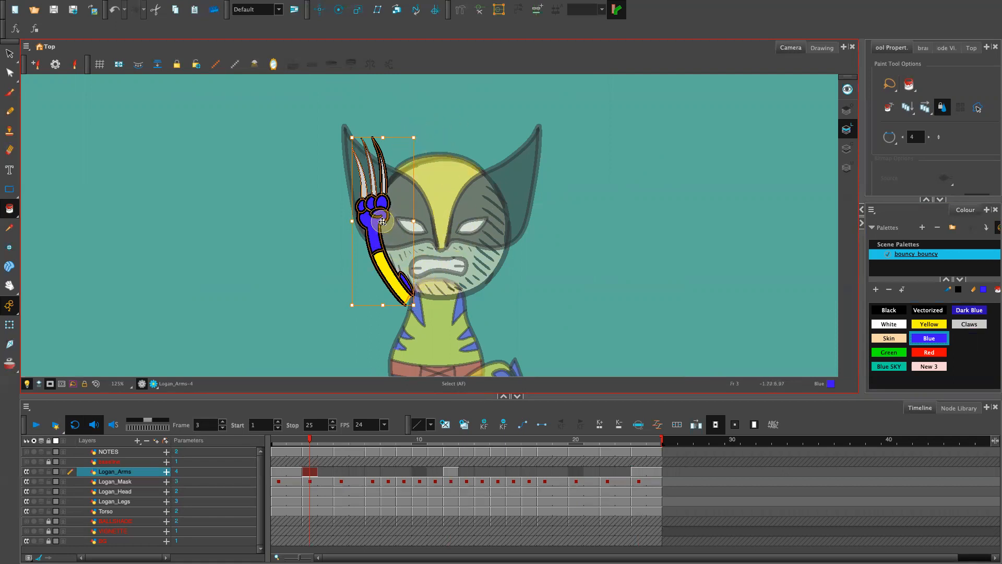
Step: Rotate the pasted arm slightly towards the head around its shoulder and stretch it a little taller
mouse_move(421, 136)
mouse_down()
mouse_move(441, 139)
mouse_move(441, 130)
mouse_up()
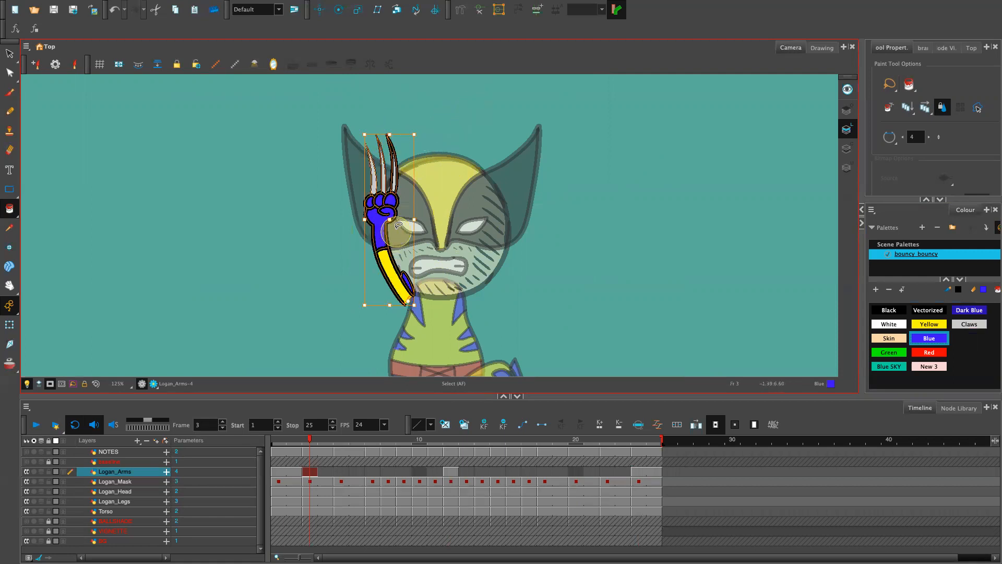
drag(390, 220, 393, 245)
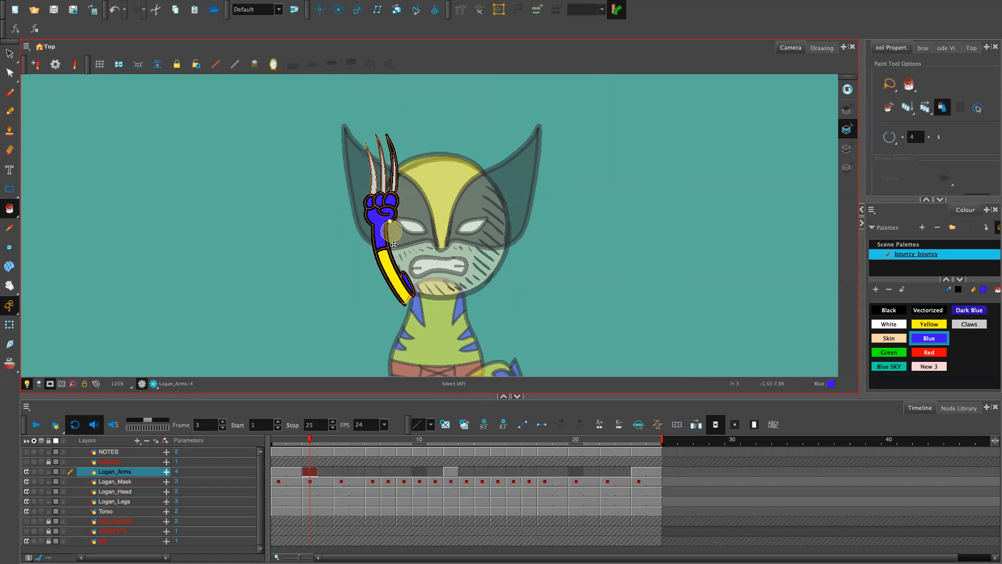
drag(410, 301, 410, 301)
drag(390, 131, 389, 125)
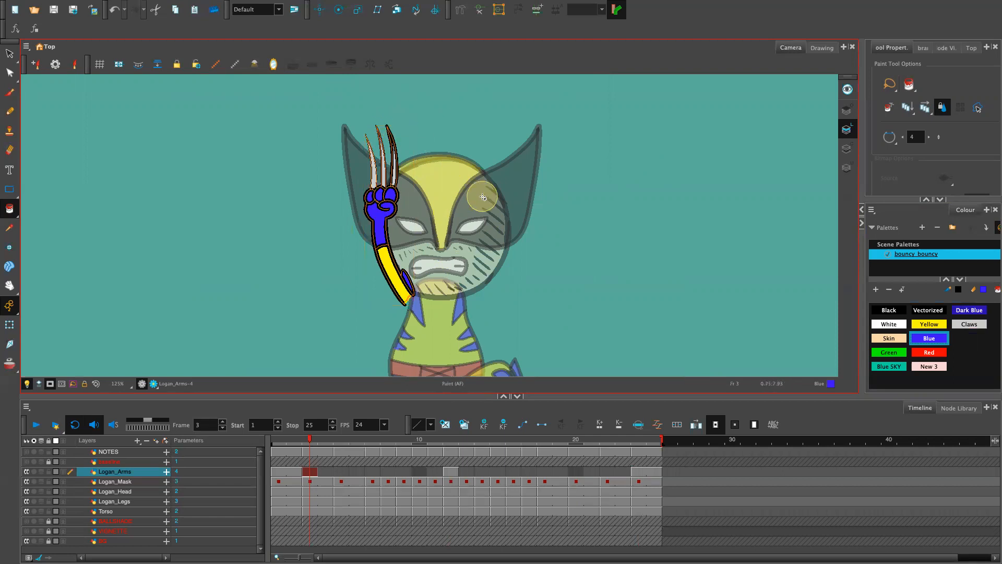
Step: Set up the Pencil tool with the Black swatch for outlining the pasted arm's open shoulder end
key(2)
key(2)
key(2)
key(2)
drag(516, 314, 503, 90)
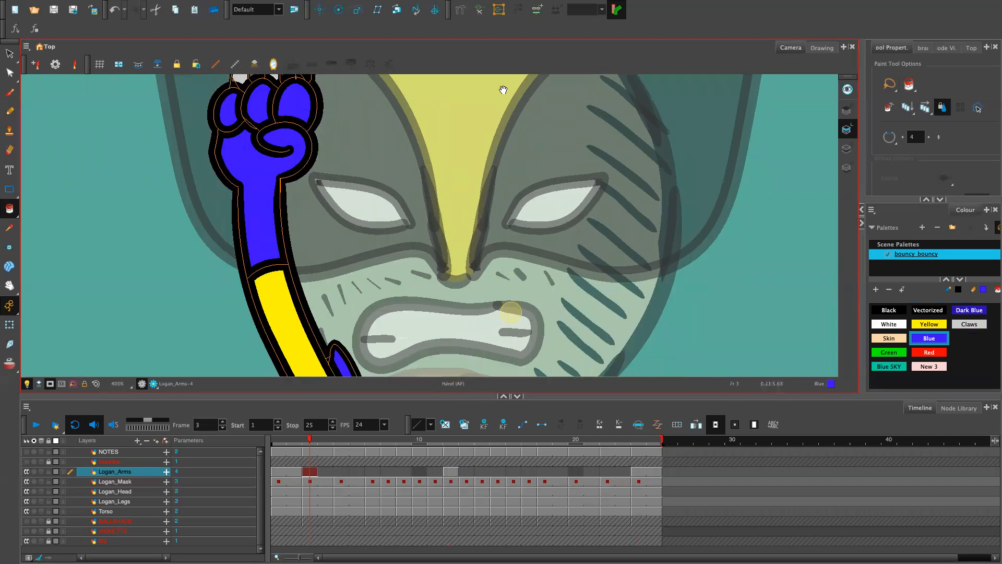
scroll(510, 257, down, 5)
click(890, 310)
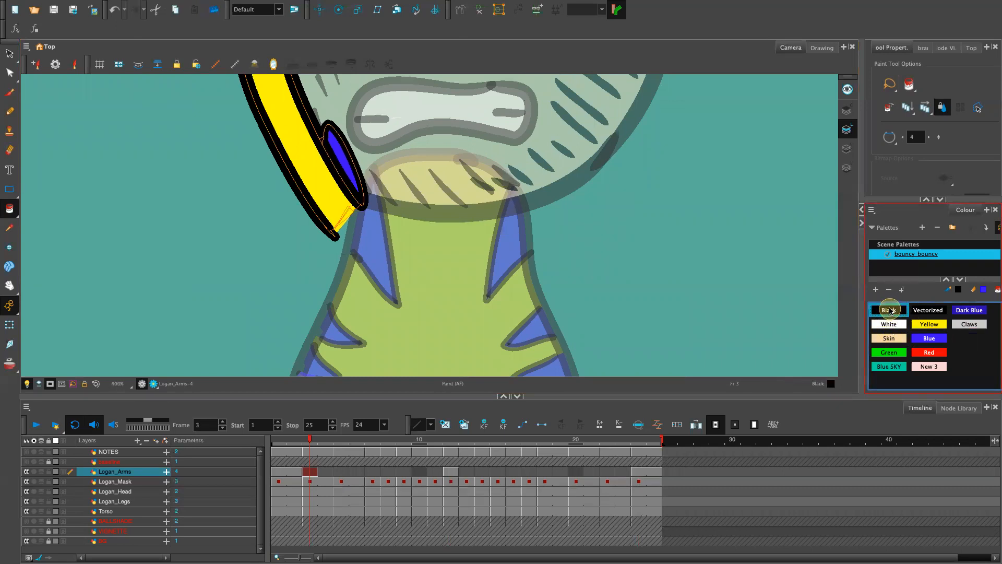
key(alt+x)
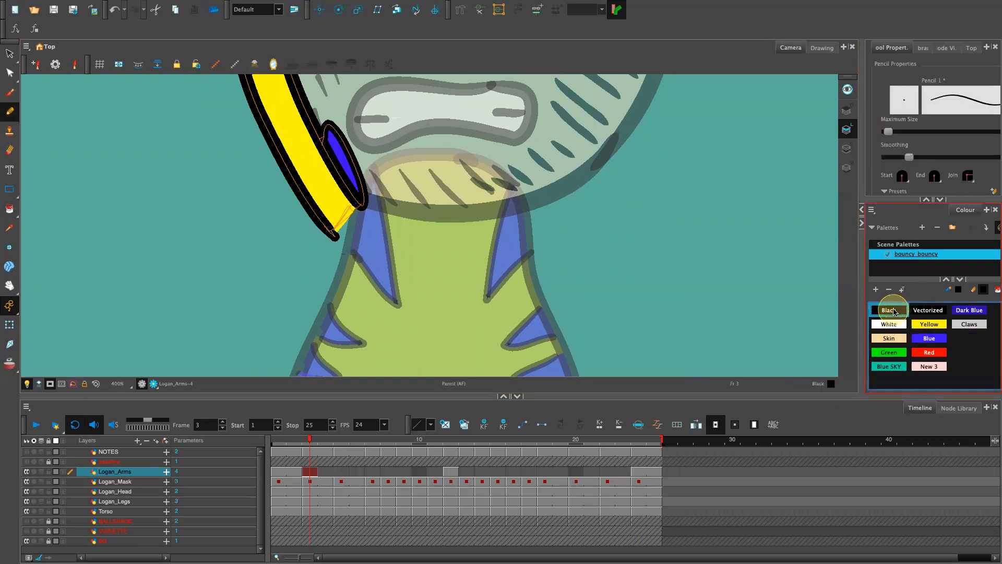
Step: Undo the last stroke, close the raised arm's open shoulder end with black Pencil lines and fill the gap with Yellow
key(ctrl+z)
mouse_move(341, 243)
mouse_down()
mouse_move(327, 230)
mouse_move(343, 245)
mouse_up()
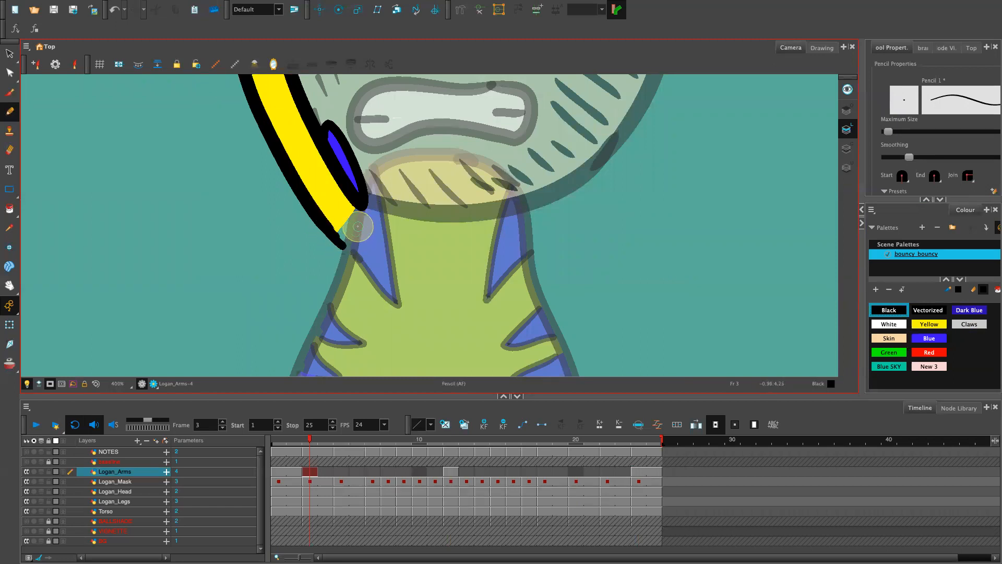
mouse_move(359, 204)
mouse_down()
mouse_move(342, 247)
mouse_move(358, 210)
mouse_up()
drag(345, 246, 366, 210)
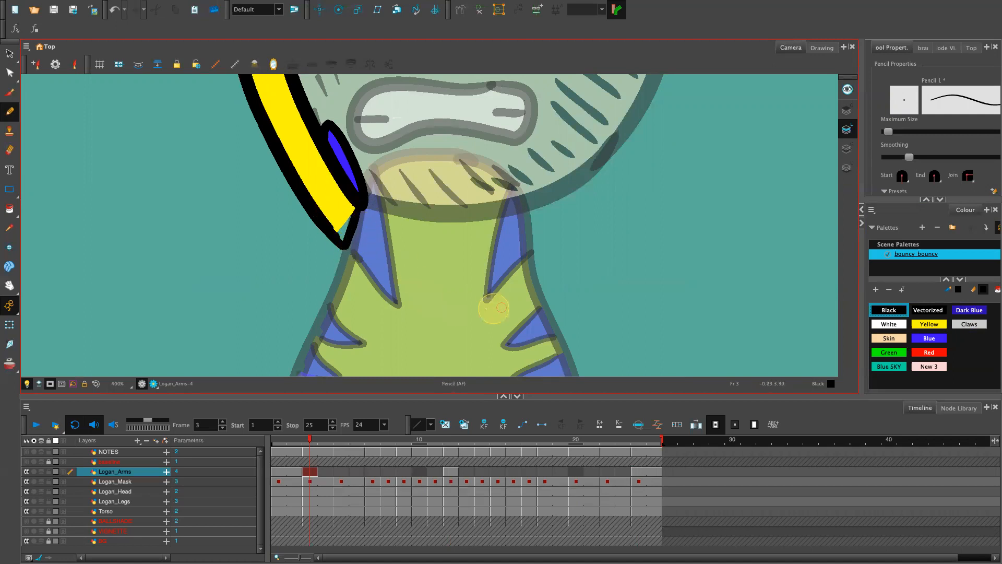
key(alt+i)
click(933, 324)
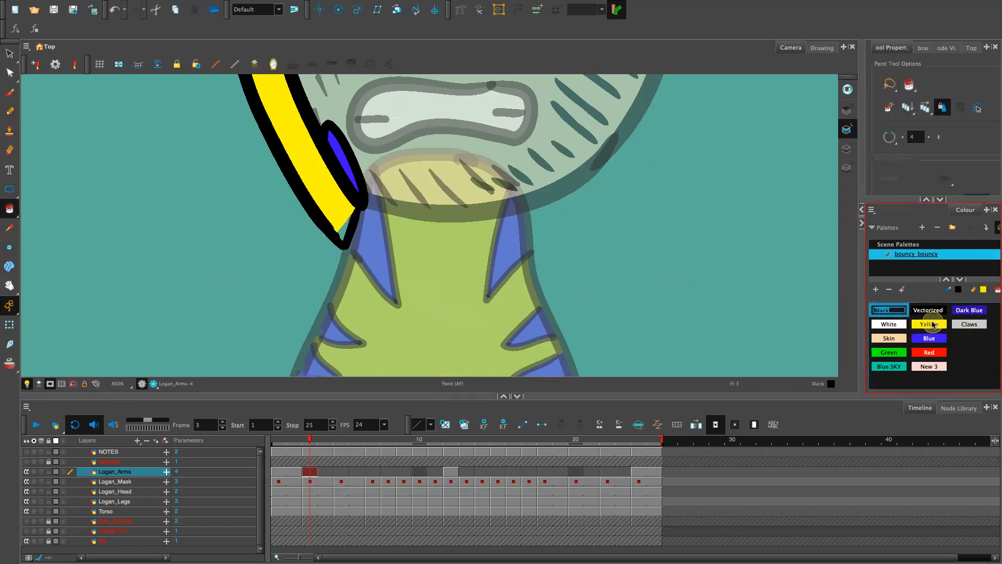
click(343, 233)
Step: Duplicate the finished arm on the Logan_Arms layer at frame 3 and place the copy on the other side of the head
key(1)
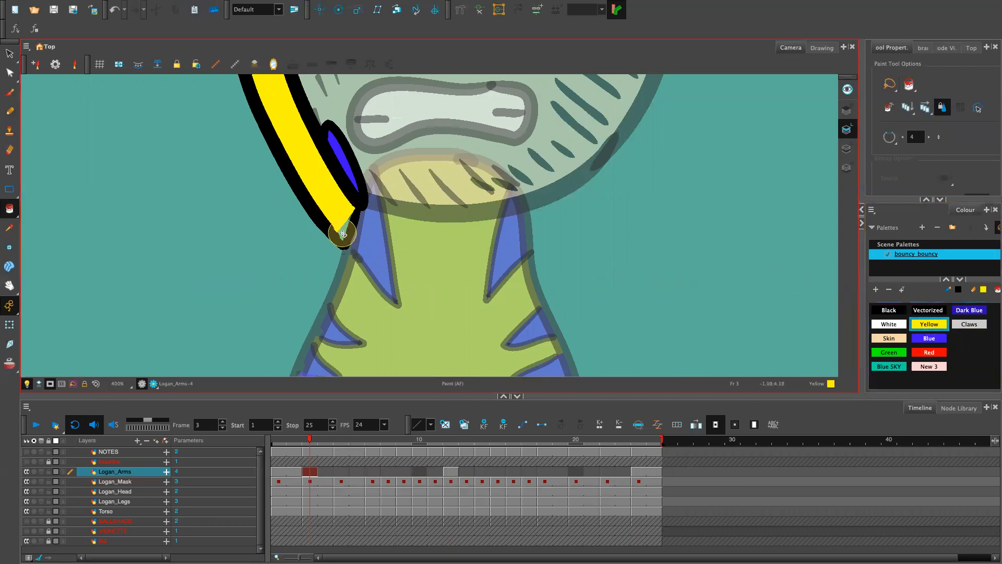
key(1)
key(1)
key(1)
key(1)
key(1)
key(1)
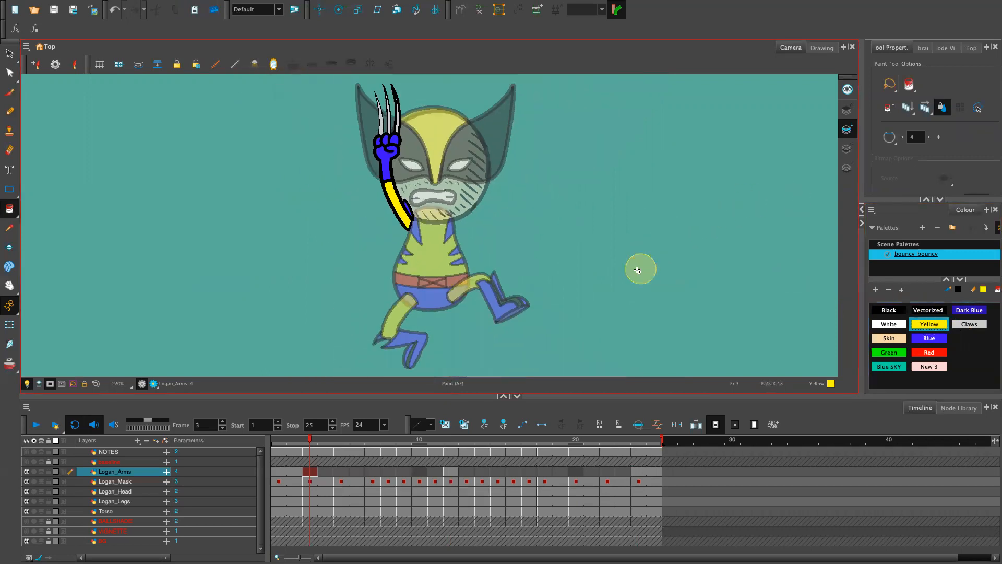
drag(505, 277, 478, 342)
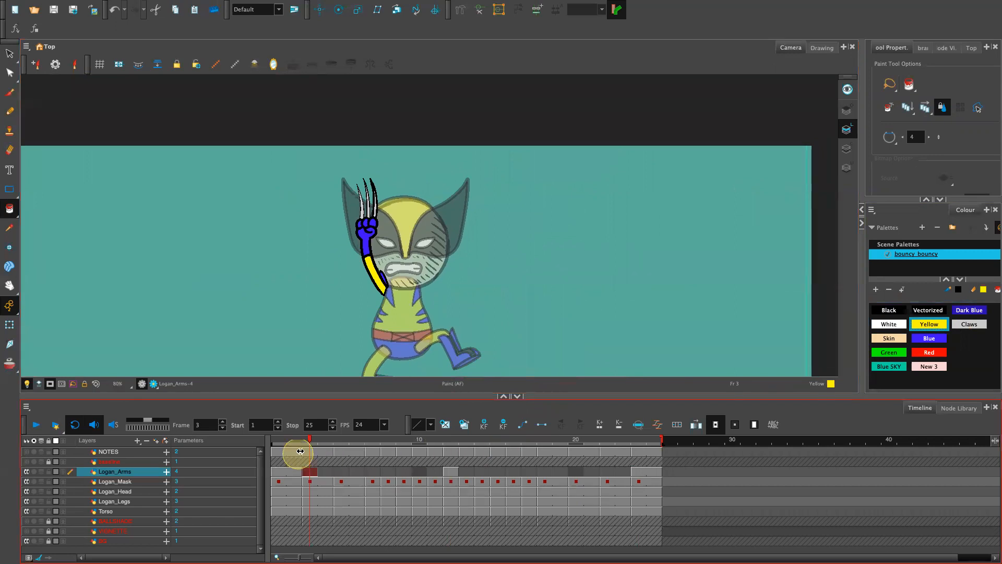
drag(304, 442, 308, 447)
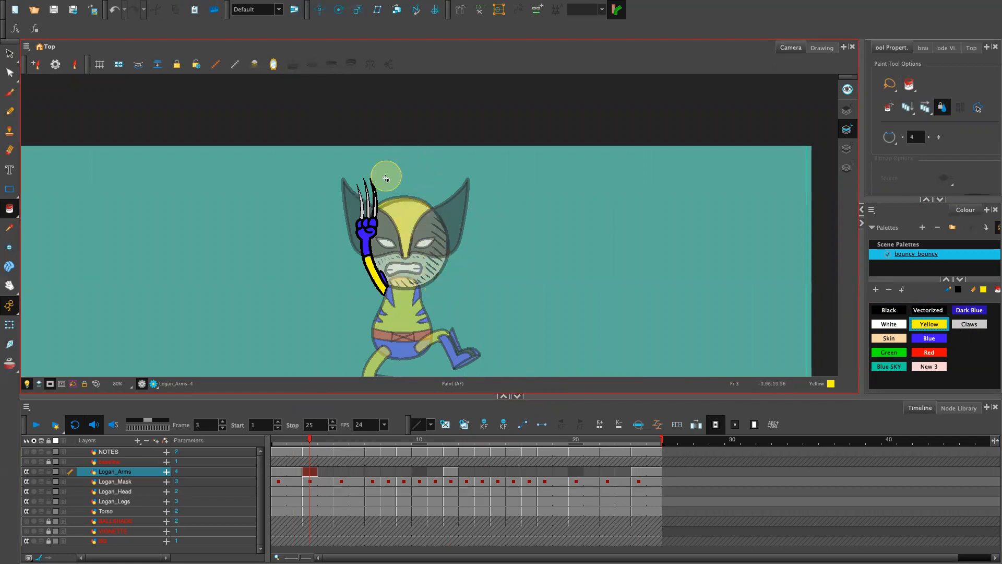
mouse_move(382, 165)
mouse_down()
mouse_move(359, 318)
mouse_move(407, 293)
mouse_up()
key(super+v)
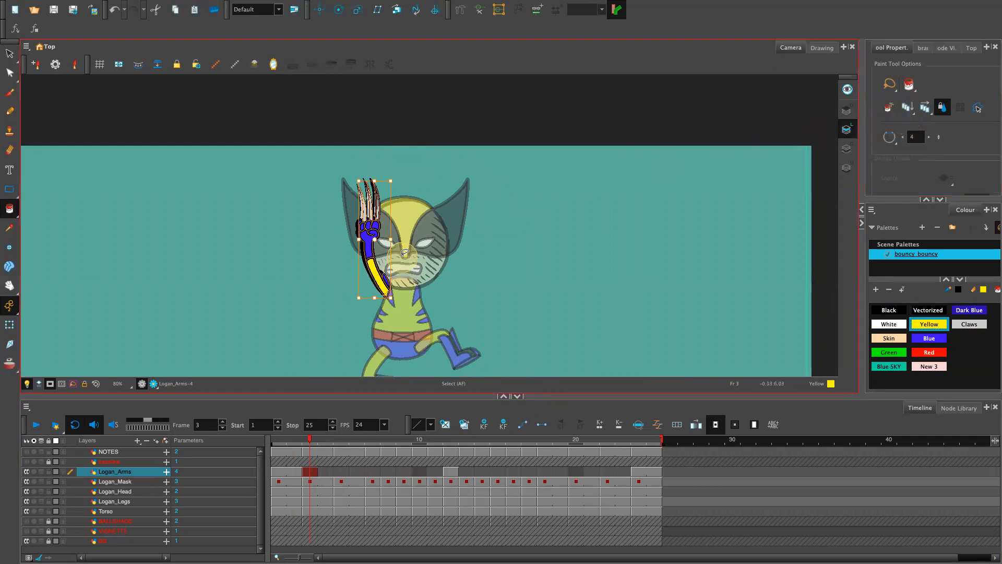
drag(372, 262, 499, 240)
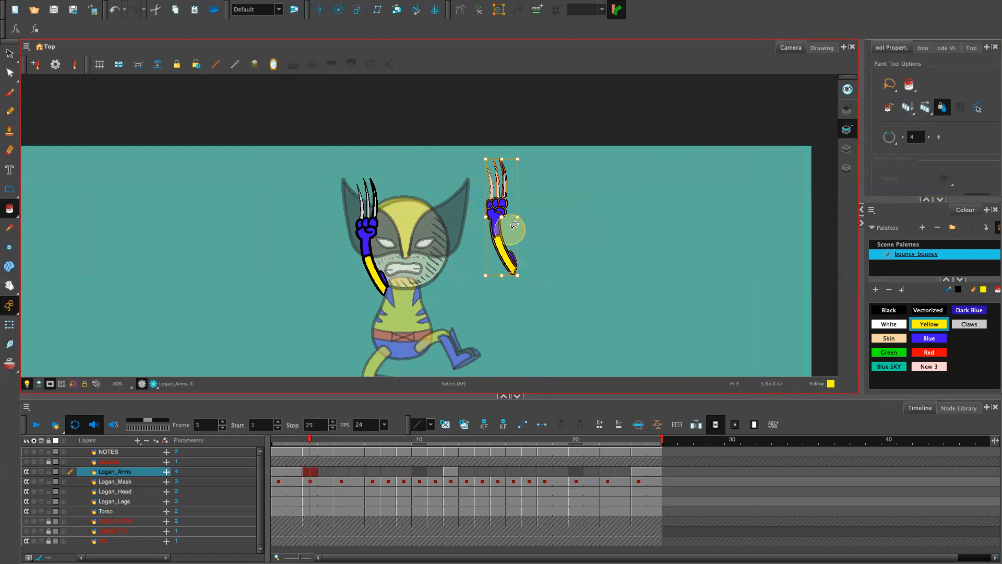
Step: Flip the copied arm horizontally, move it to the opposite shoulder and rotate it outward around its shoulder end
click(11, 55)
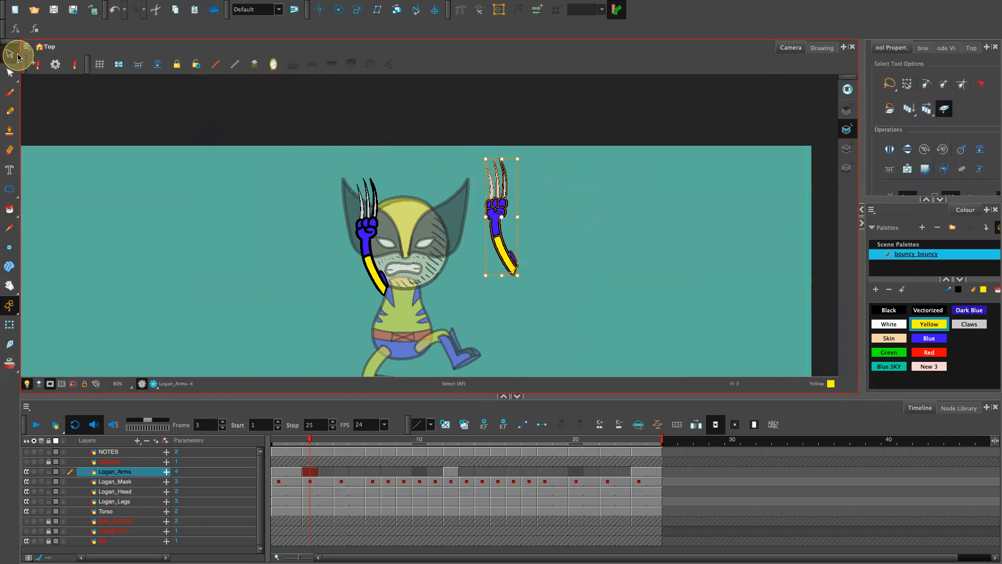
click(892, 150)
drag(498, 254, 442, 270)
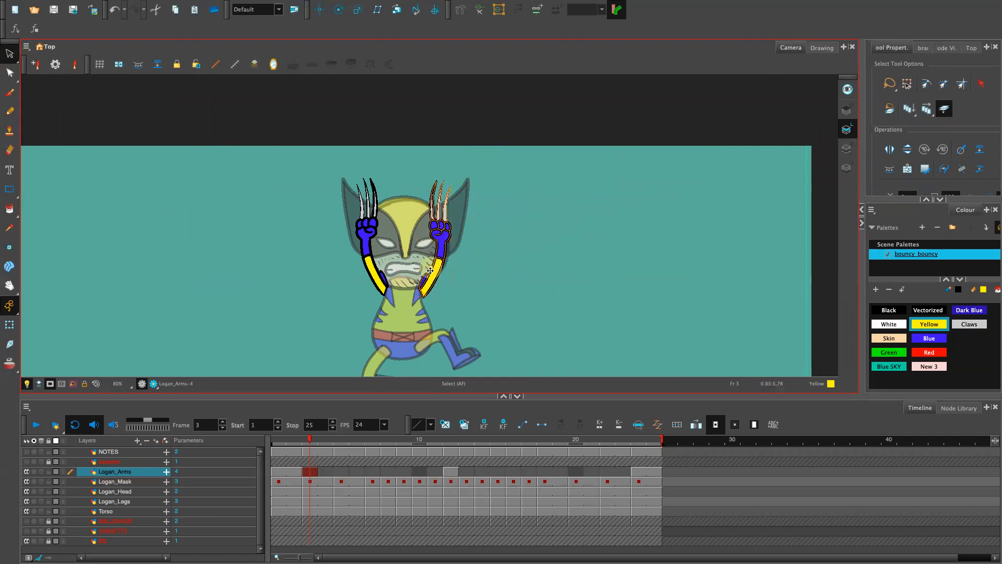
click(419, 288)
drag(458, 180, 476, 192)
drag(476, 196, 488, 189)
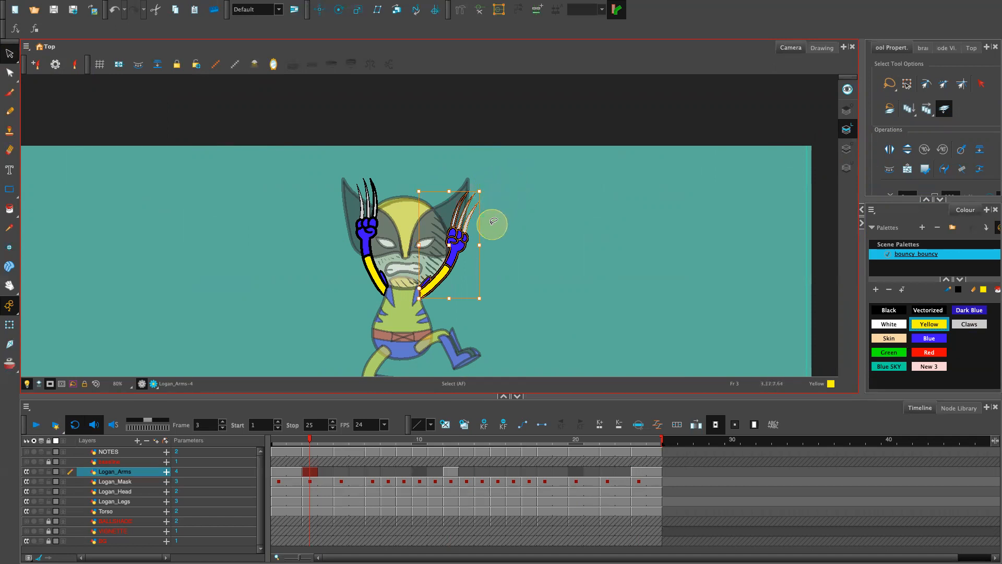
Step: Nudge the mirrored arm slightly up and sideways until its end lines up with the shoulder, then deselect it
key(Up)
key(Up)
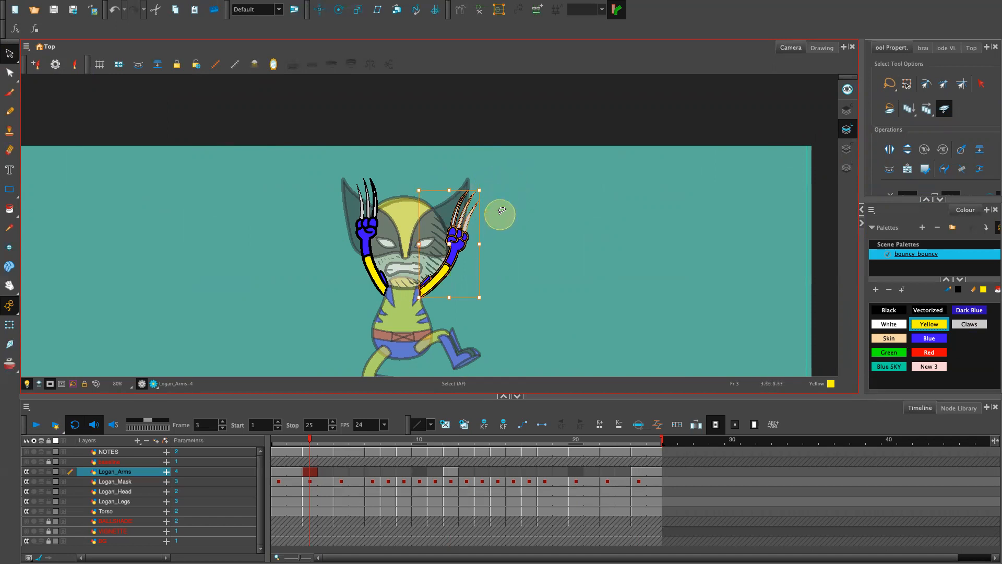
key(2)
key(2)
key(2)
key(2)
key(space)
drag(671, 300, 716, 132)
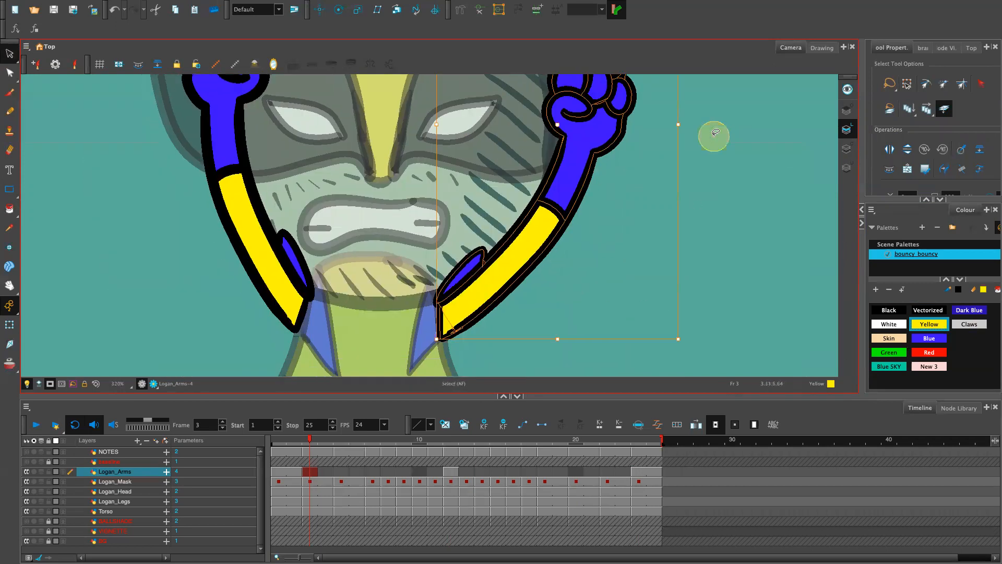
key(Right)
key(Right)
key(Right)
key(Right)
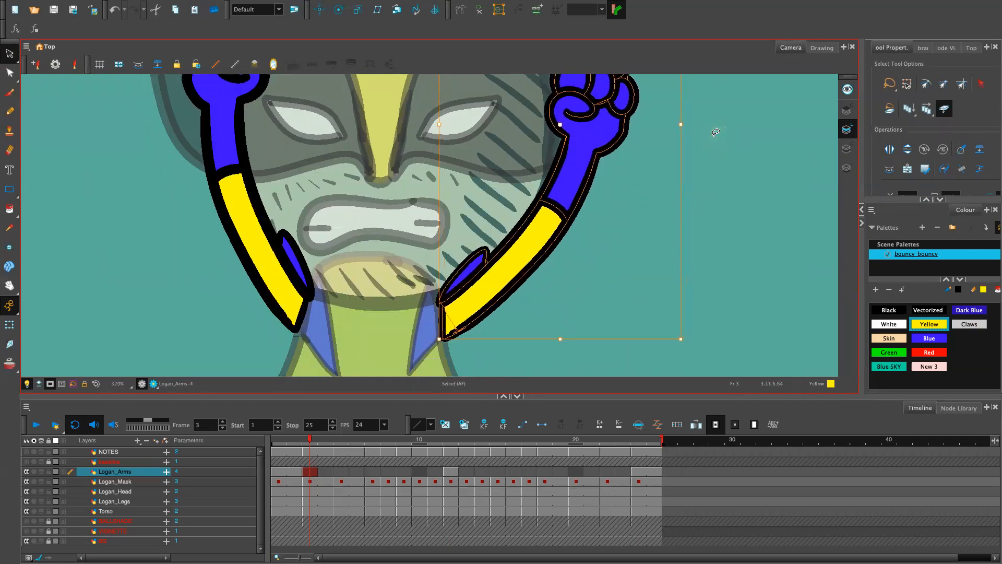
key(Right)
key(Right)
key(Right)
key(Right)
key(Right)
key(Left)
key(Left)
key(Left)
key(Left)
key(Left)
key(Right)
key(Right)
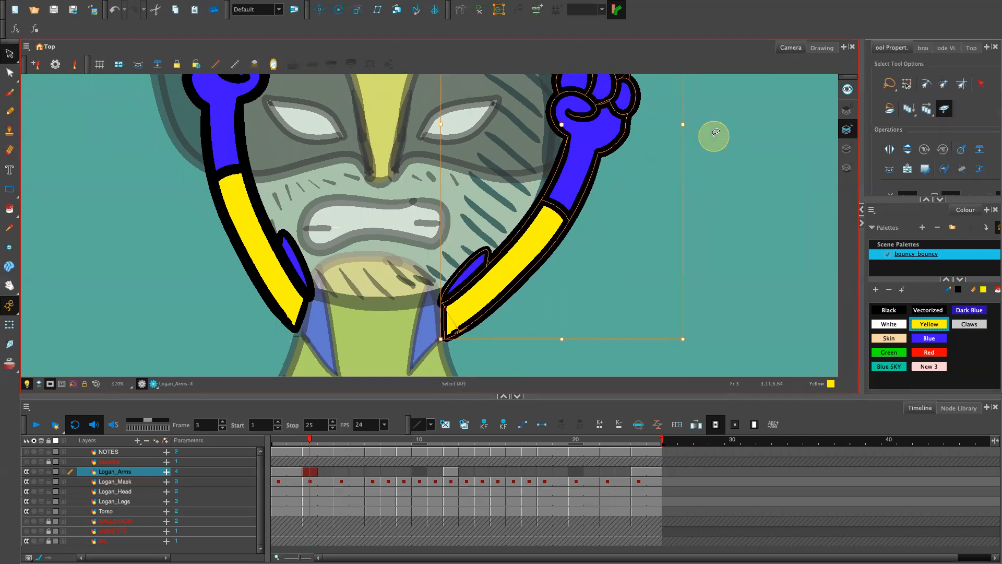
click(702, 246)
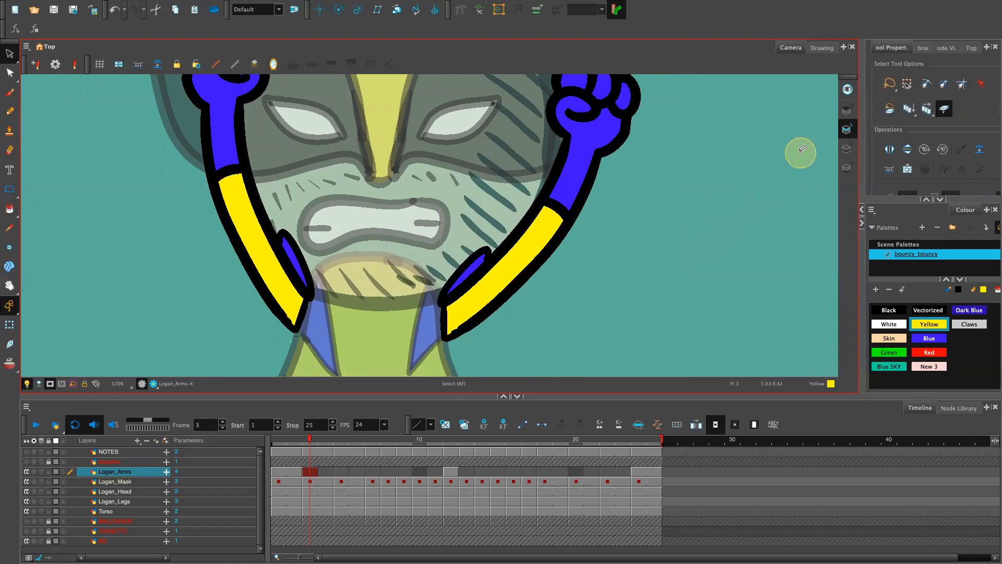
Step: Turn off the light table and extend the Logan_Arms drawing's exposure to frame 4
click(27, 384)
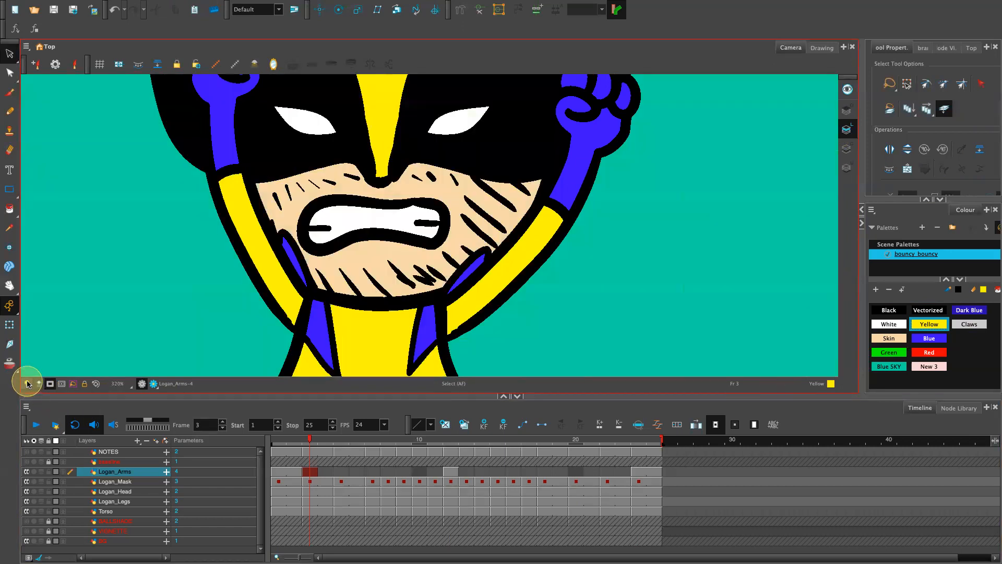
key(minus)
key(minus)
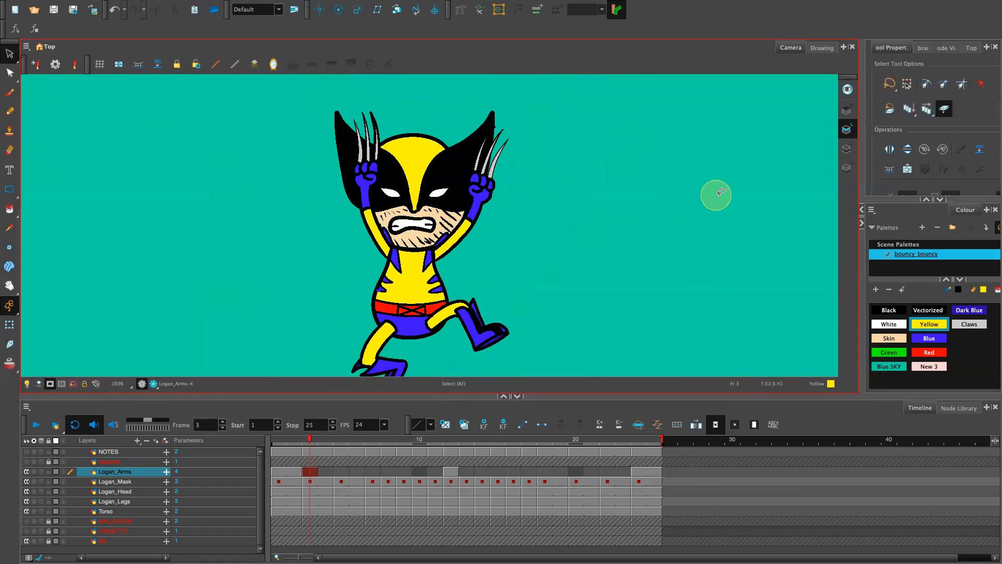
key(minus)
click(326, 471)
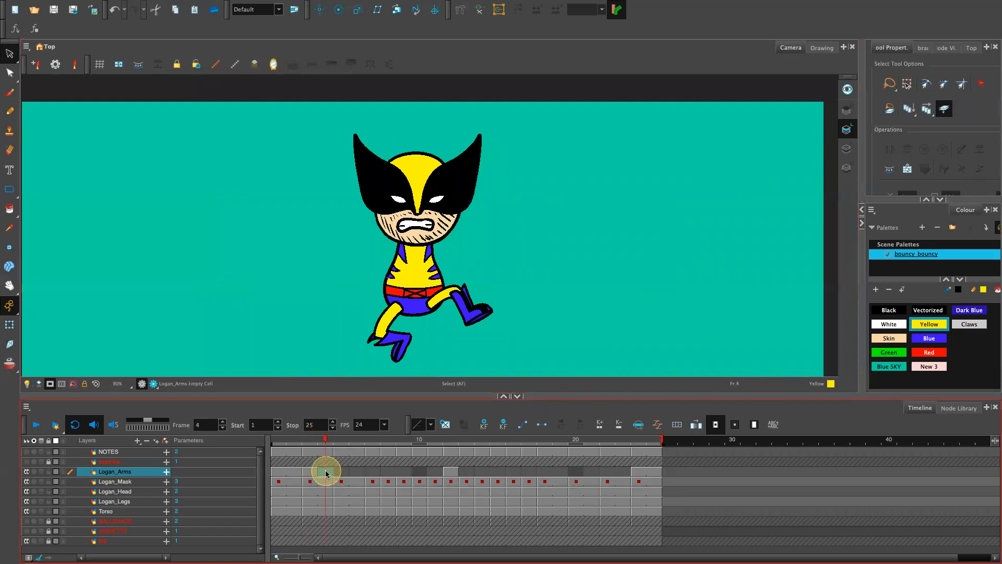
key(F5)
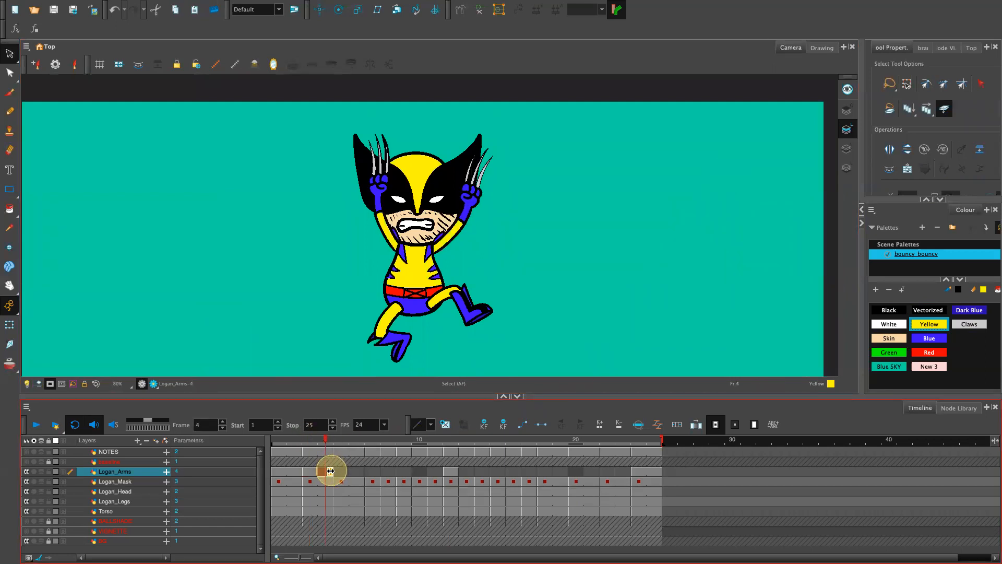
Step: Extend the Logan_Arms exposure to frame 6 and duplicate the drawing at frame 5
click(340, 473)
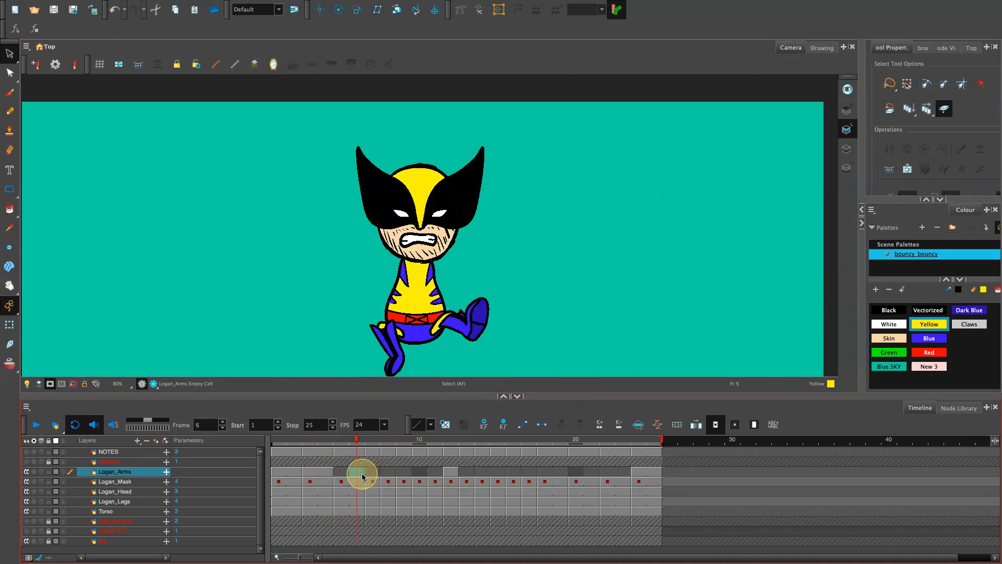
key(F5)
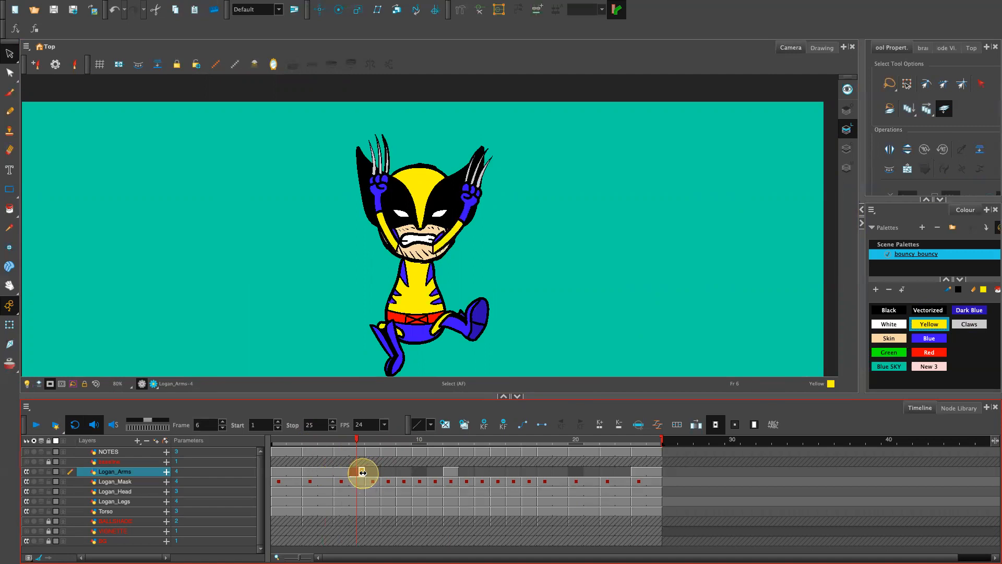
click(340, 471)
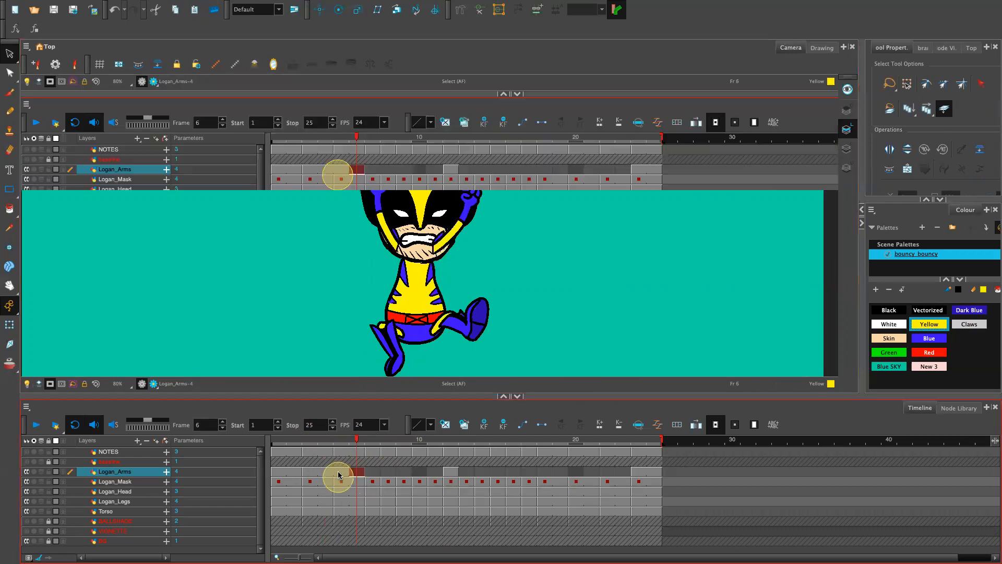
click(465, 424)
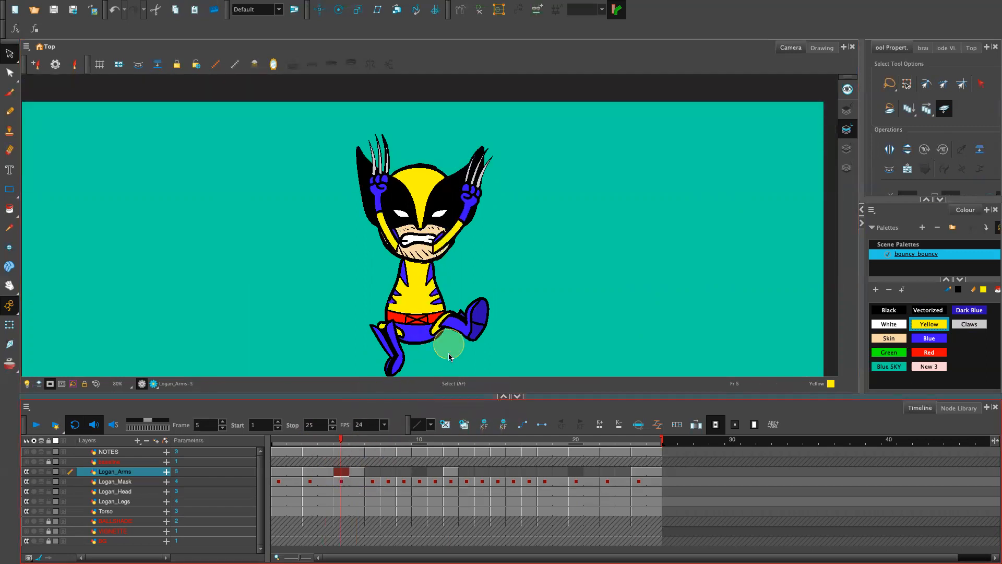
Step: Turn the light table back on for the duplicated arms drawing at frame 5
key(2)
key(2)
key(2)
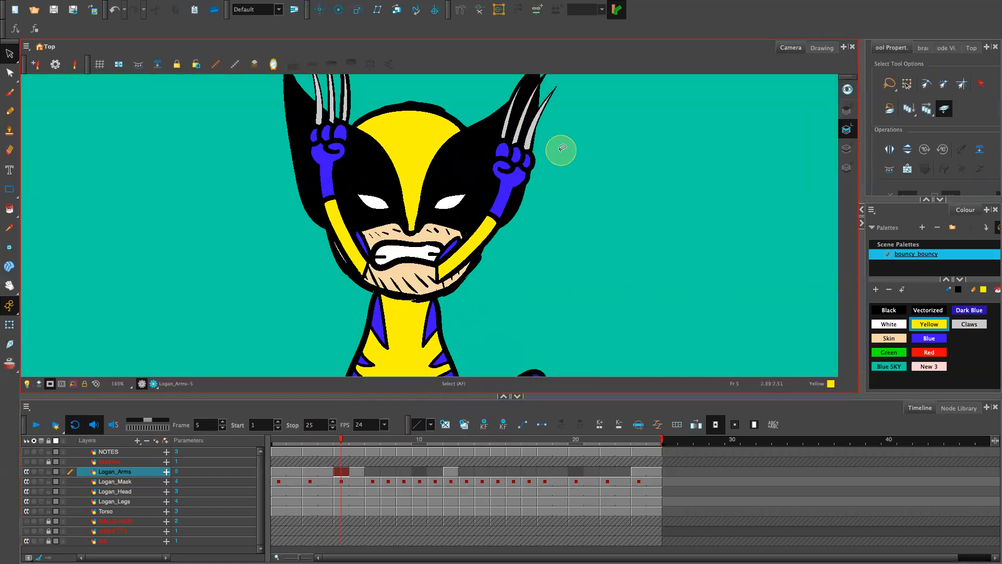
key(1)
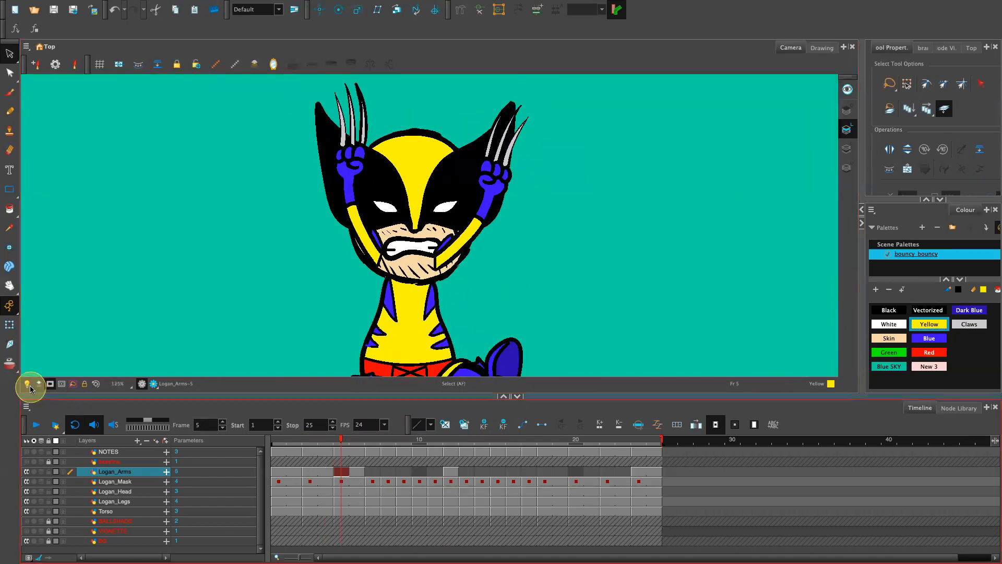
click(28, 385)
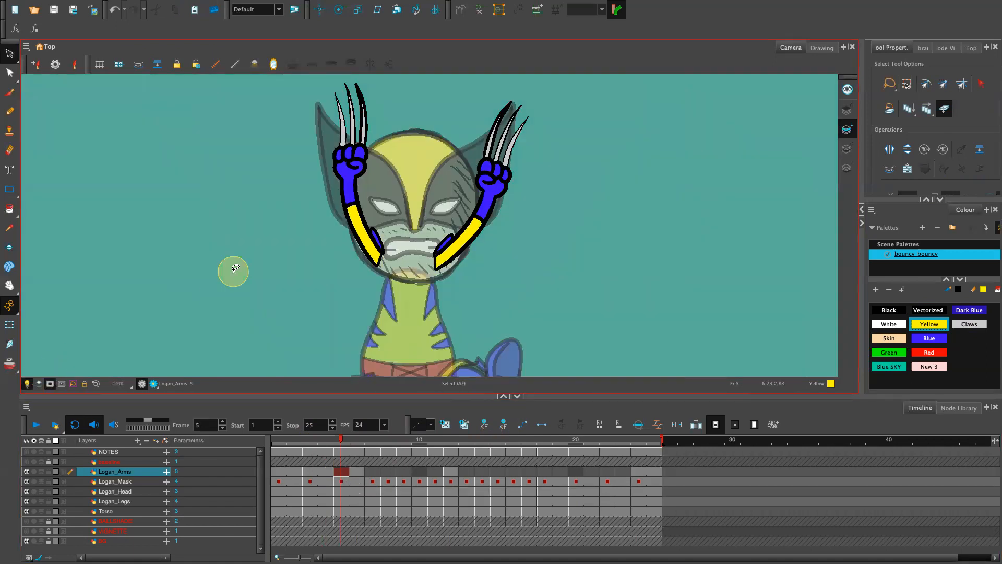
Step: Move the mirrored arm at frame 5 down to its shoulder and rotate it inward around the shoulder end
mouse_move(572, 242)
mouse_down()
mouse_move(589, 302)
mouse_move(586, 240)
mouse_up()
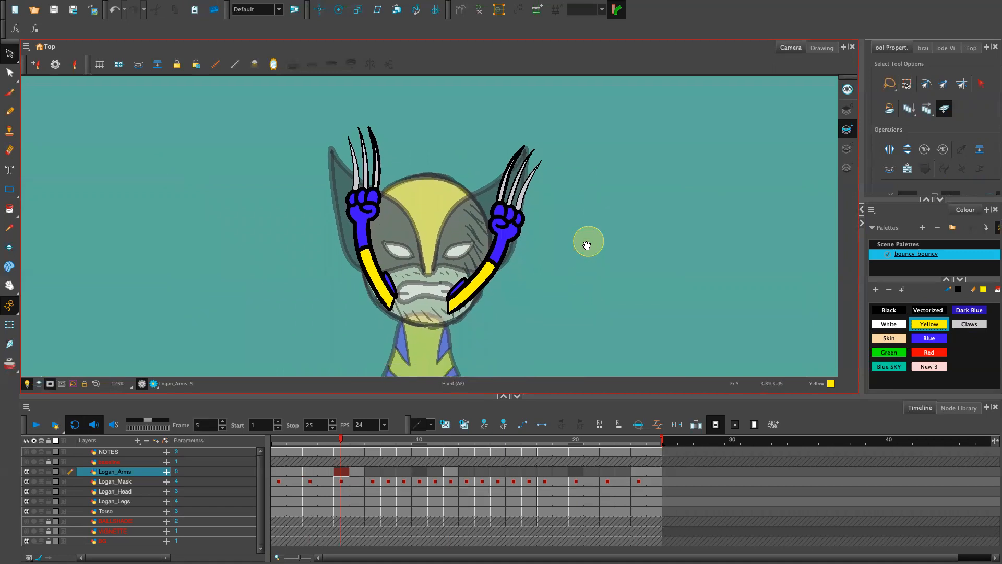
mouse_move(569, 144)
mouse_down()
mouse_move(519, 117)
mouse_move(571, 178)
mouse_up()
click(367, 479)
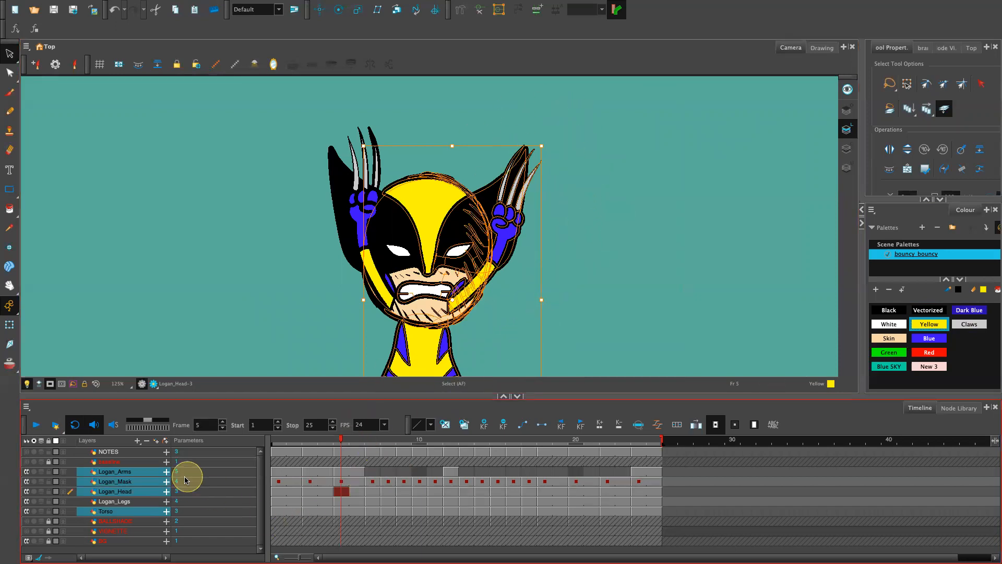
click(343, 474)
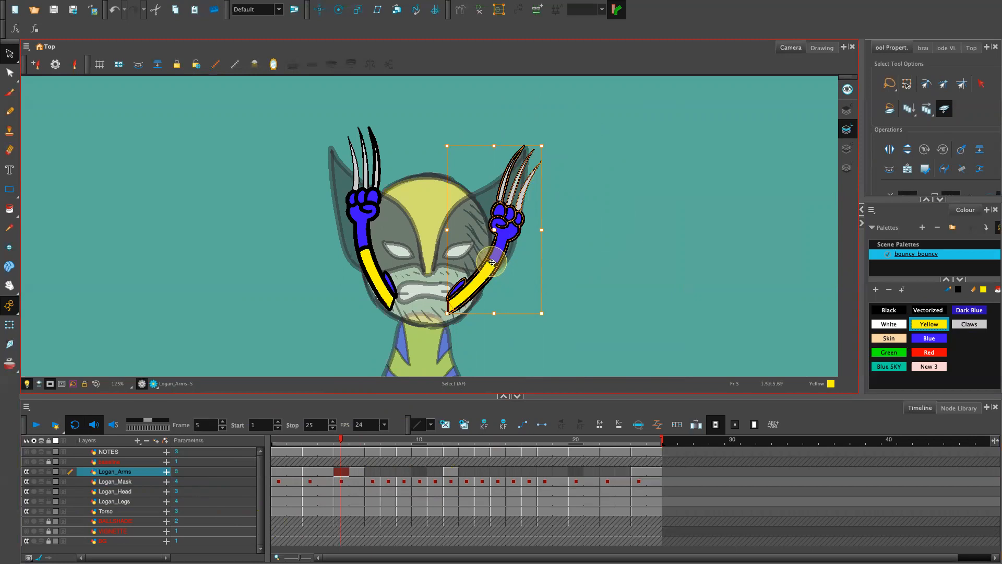
drag(492, 262, 497, 290)
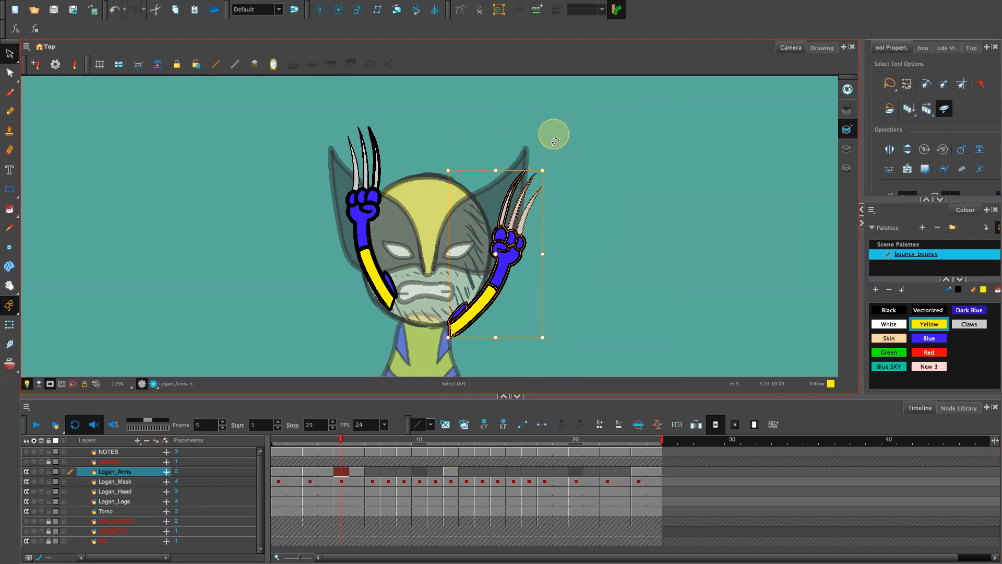
drag(494, 256, 452, 333)
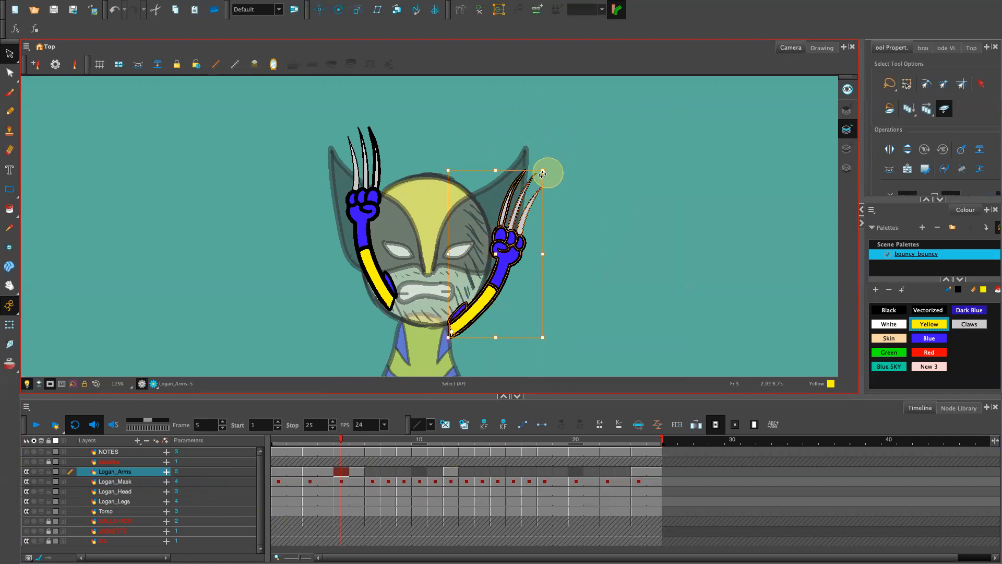
drag(547, 166, 520, 148)
Step: Move the original arm at frame 5 down to its shoulder and stretch it taller
mouse_move(407, 152)
mouse_down()
mouse_move(362, 100)
mouse_move(366, 350)
mouse_move(395, 287)
mouse_move(397, 318)
mouse_move(398, 288)
mouse_up()
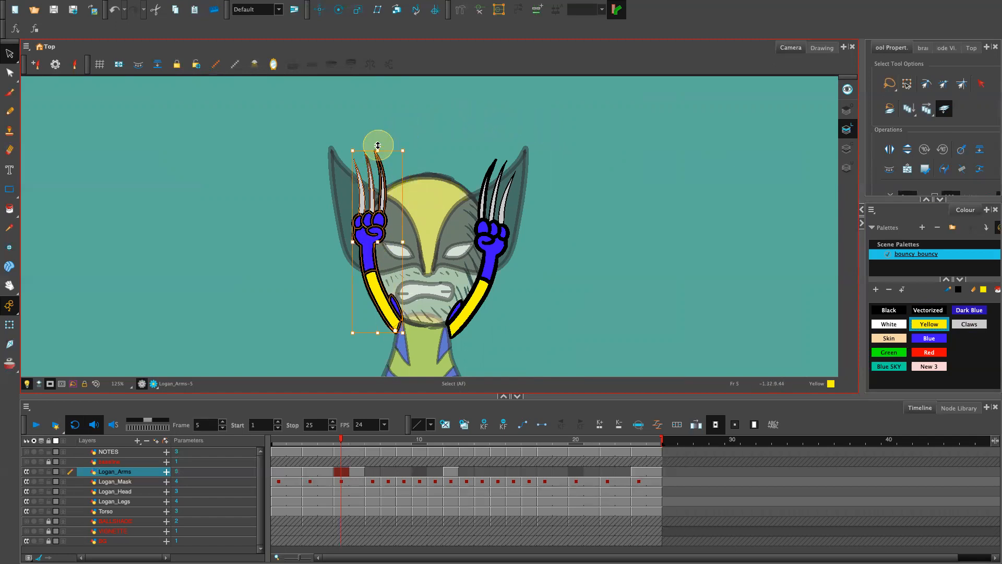
drag(377, 150, 378, 120)
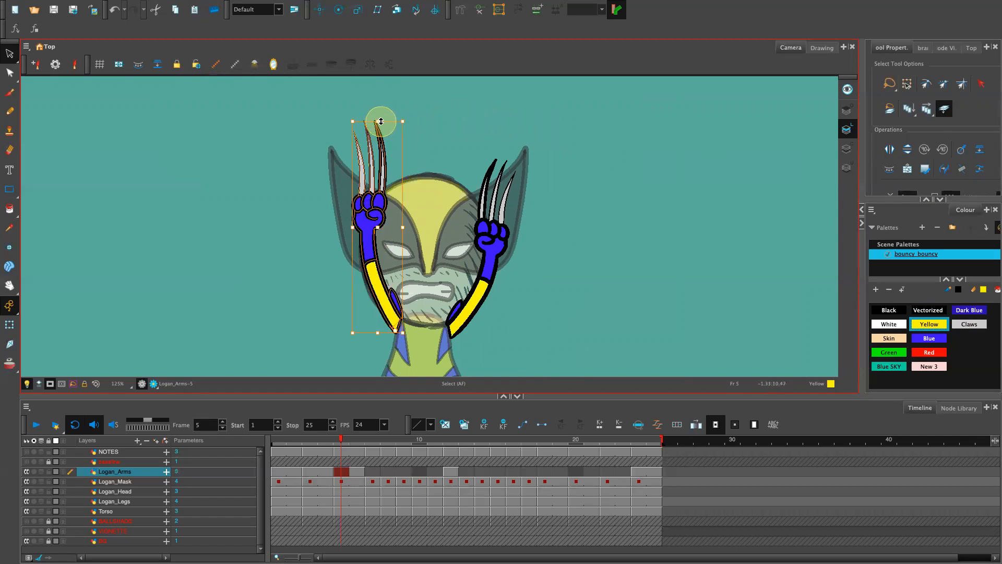
Step: Stretch the mirrored arm at frame 5 taller to match the original arm, and turn off the light table
mouse_move(503, 112)
mouse_down()
mouse_move(543, 127)
mouse_move(507, 112)
mouse_up()
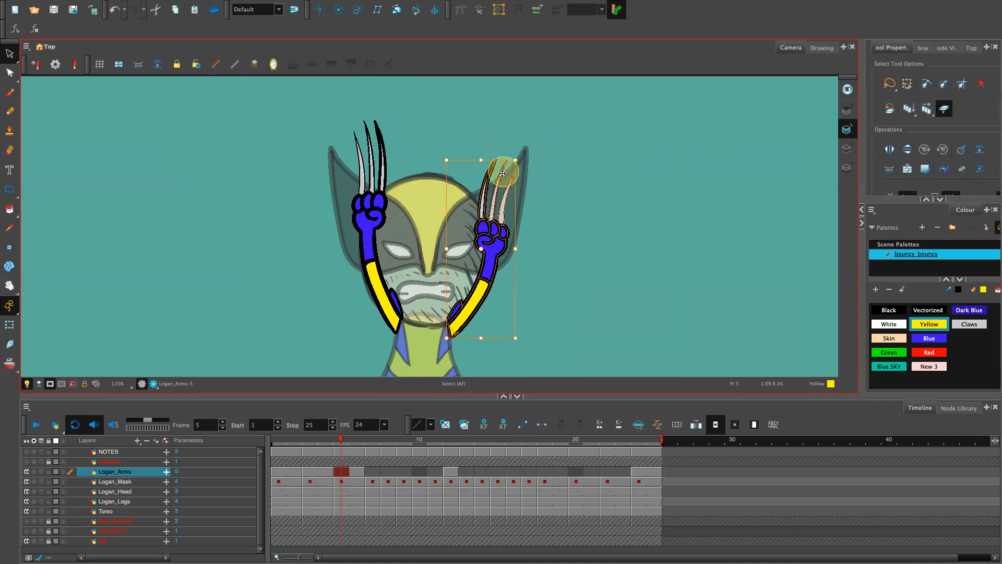
drag(481, 160, 473, 116)
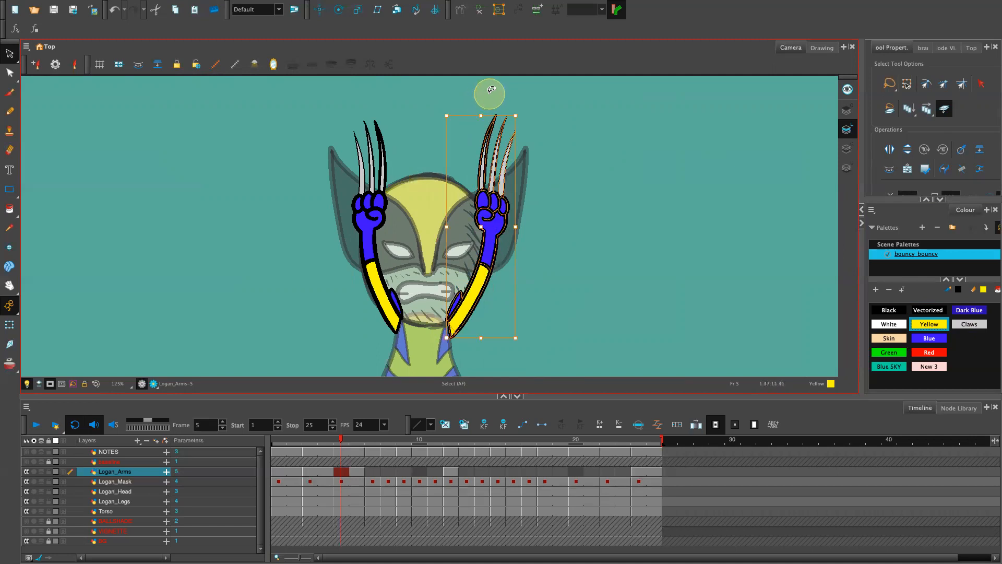
click(554, 282)
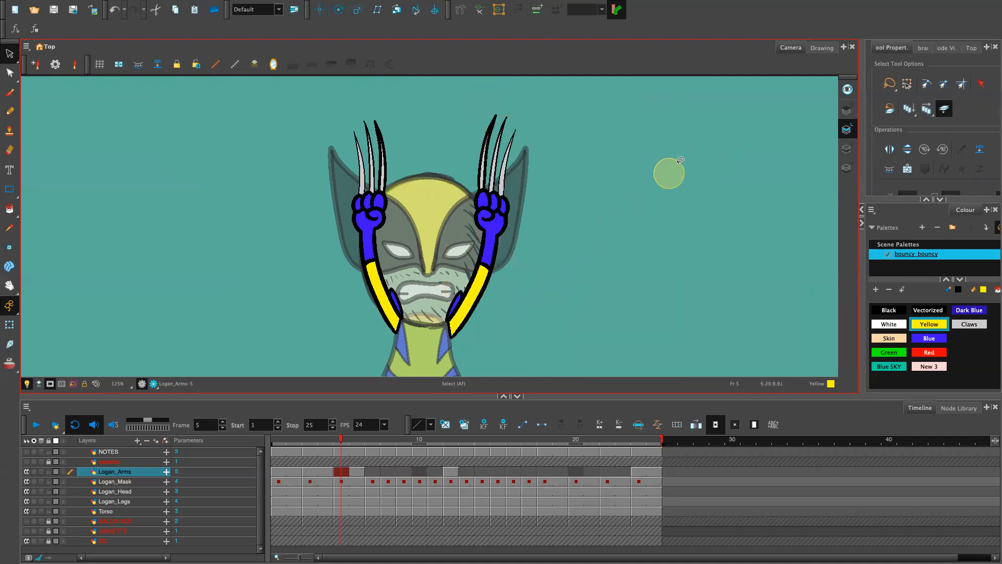
click(27, 384)
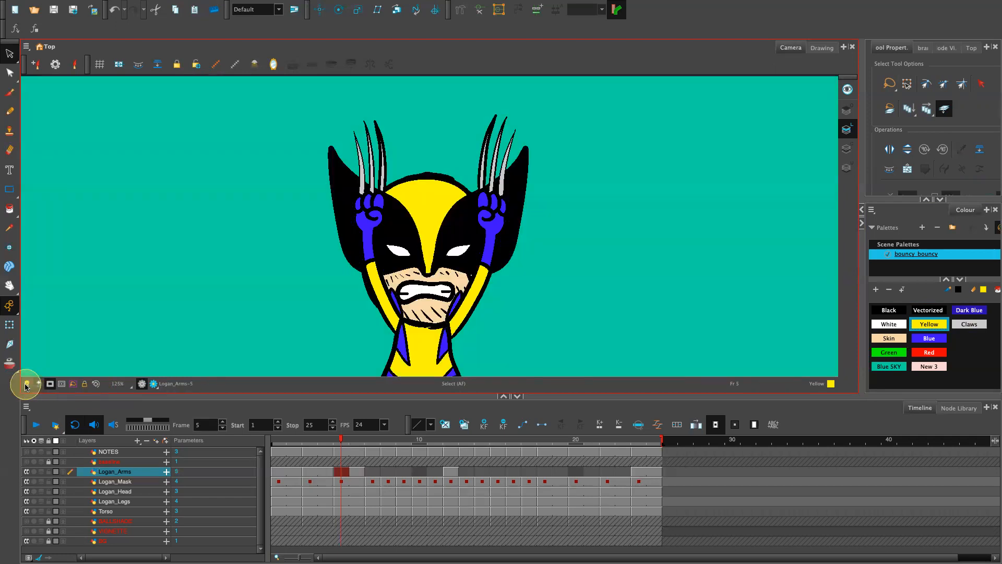
Step: Compare the claws and their outline thickness across the Logan_Arms drawings at frames 2, 4, 5 and 6
scroll(605, 238, down, 1)
scroll(605, 237, down, 2)
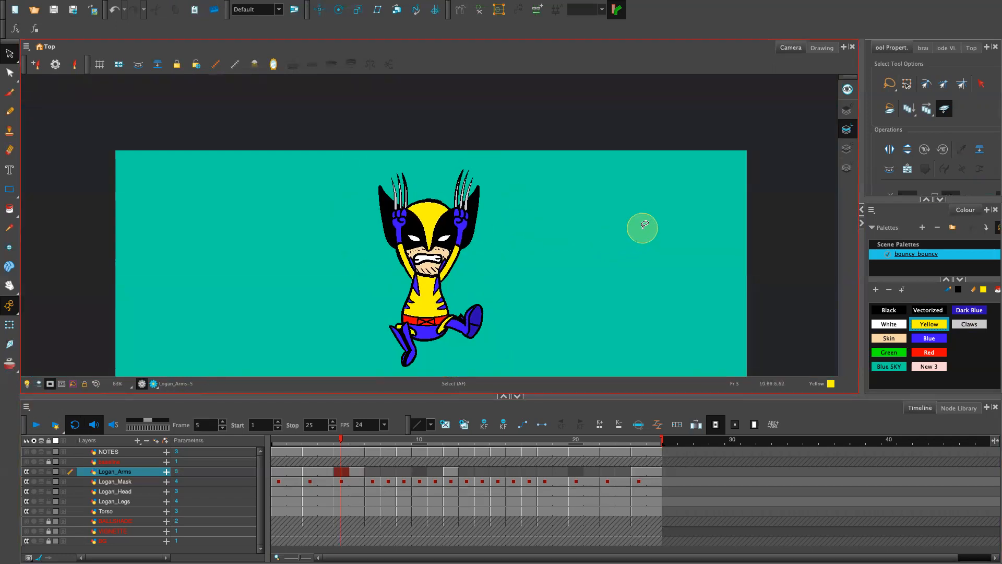
scroll(593, 224, up, 7)
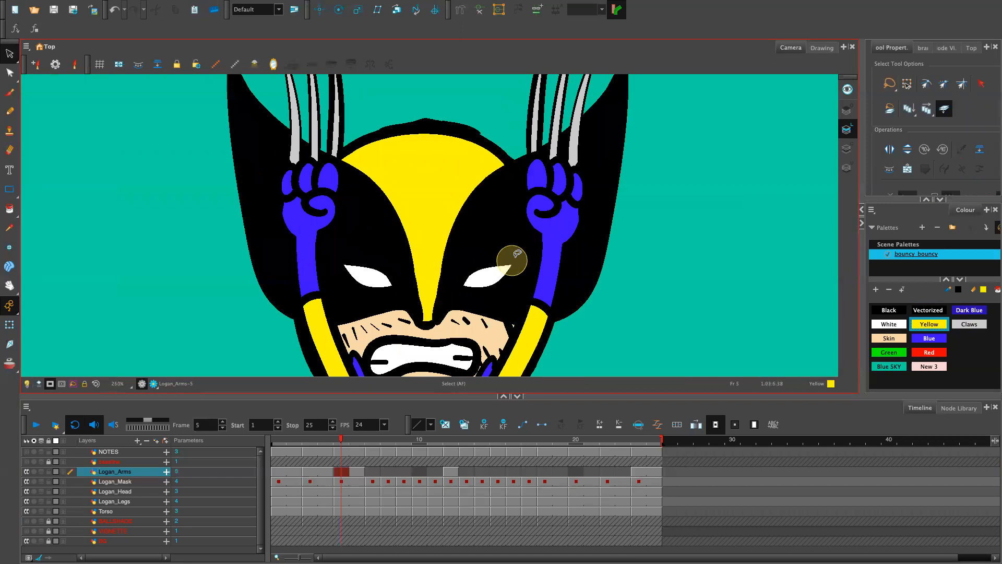
drag(455, 296, 526, 391)
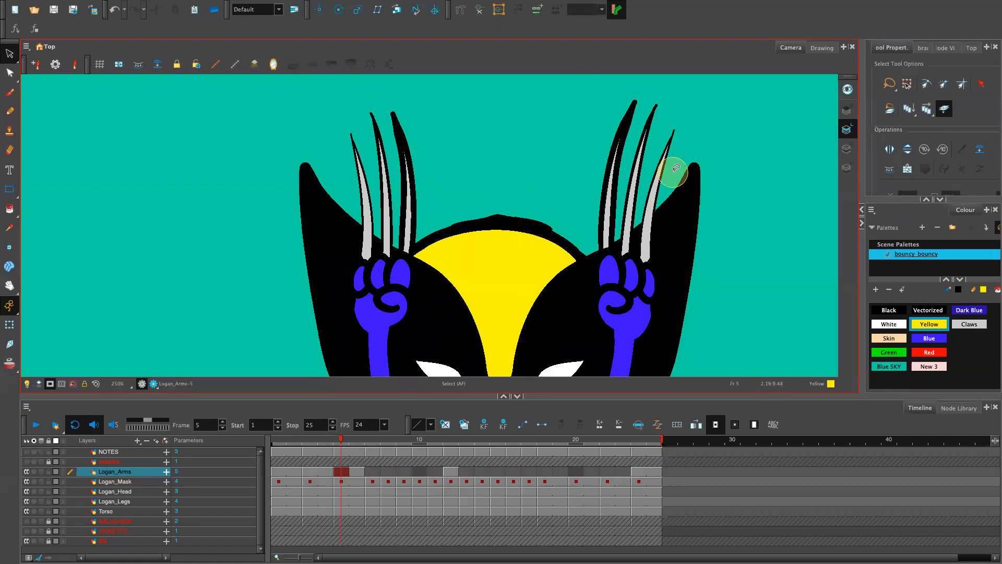
drag(340, 440, 289, 450)
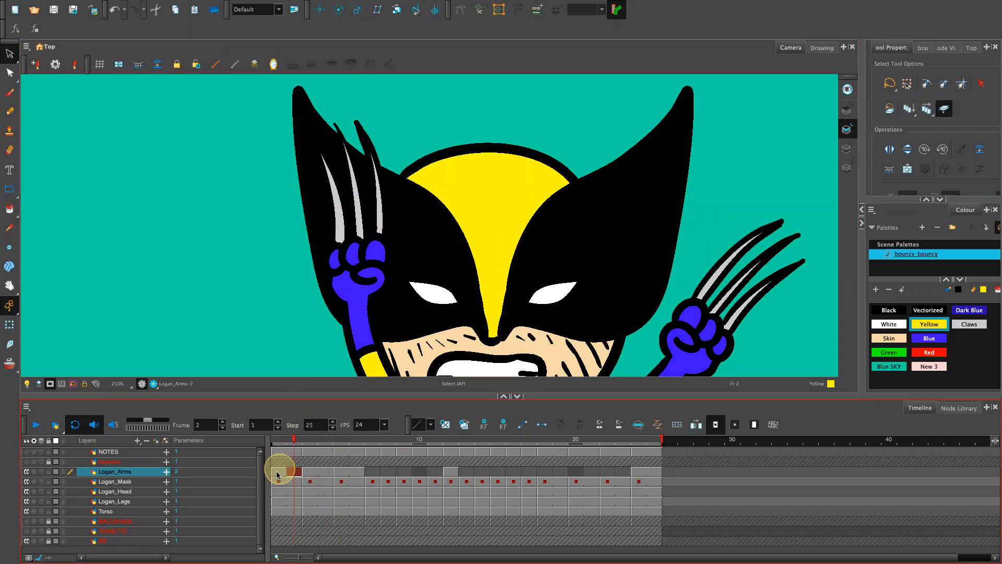
drag(294, 442, 324, 444)
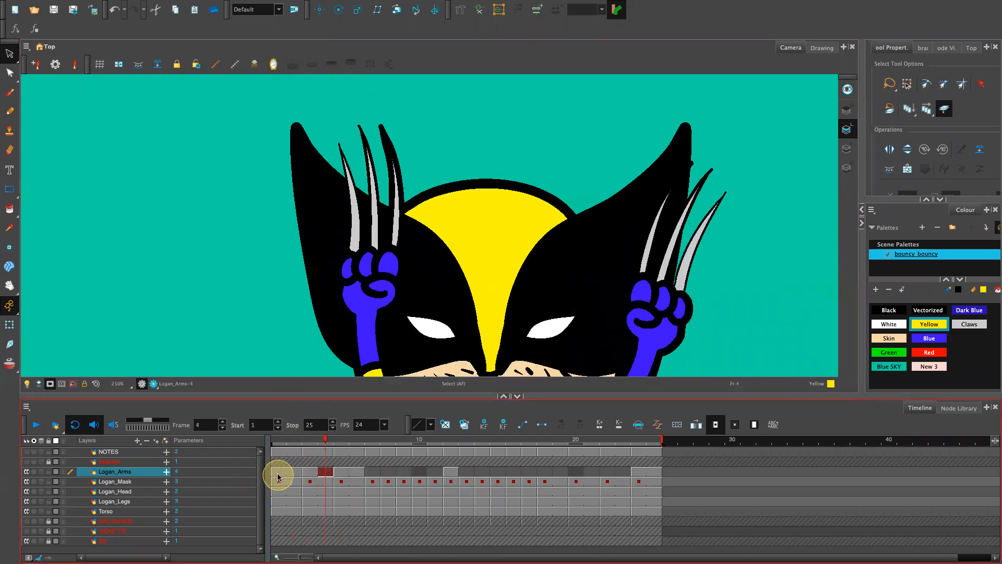
drag(327, 443, 352, 455)
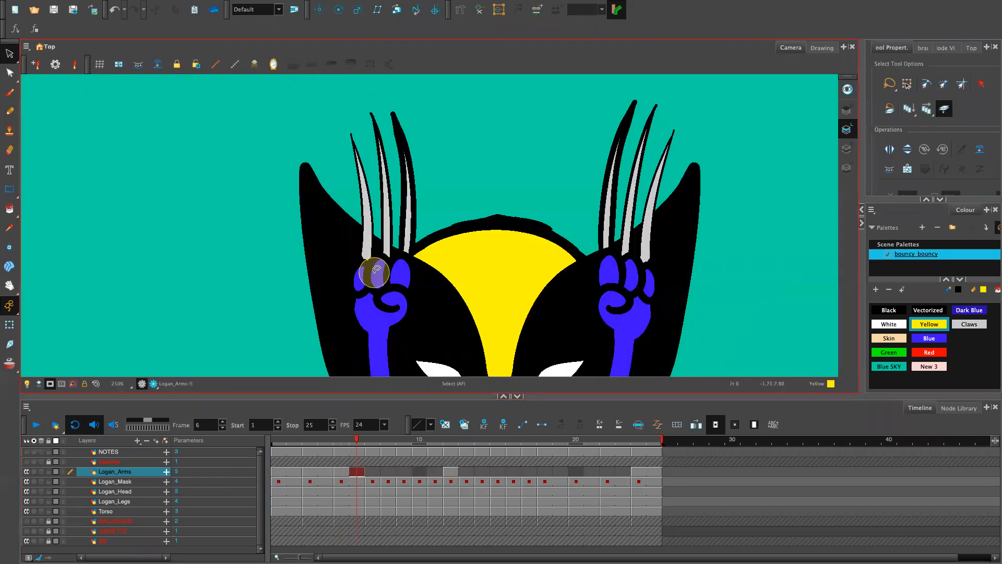
click(291, 473)
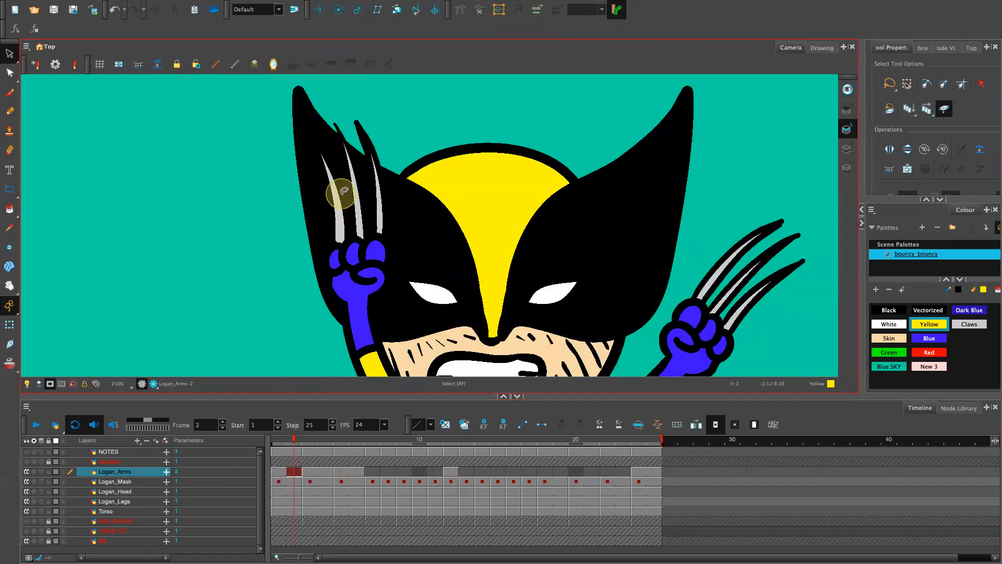
click(340, 473)
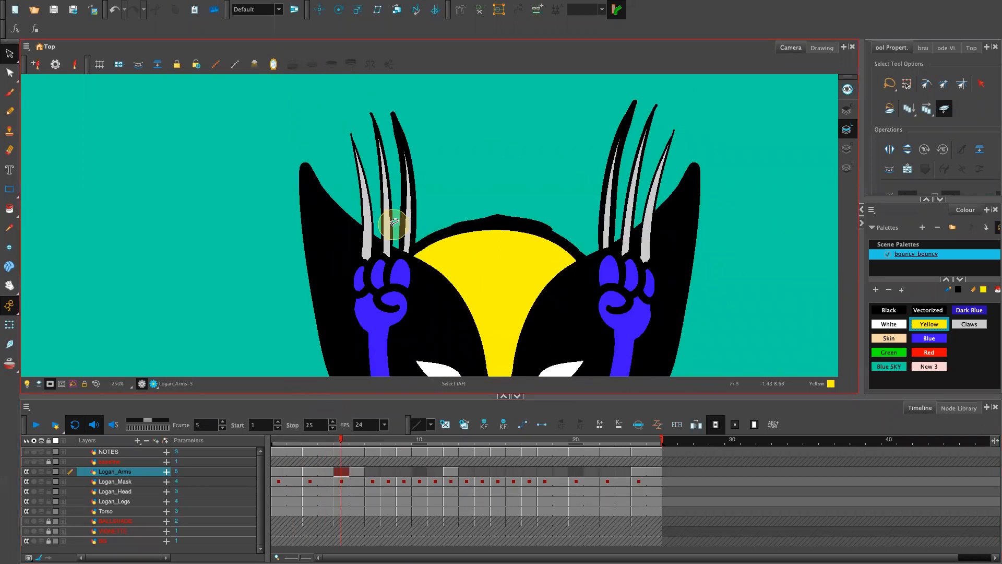
click(325, 471)
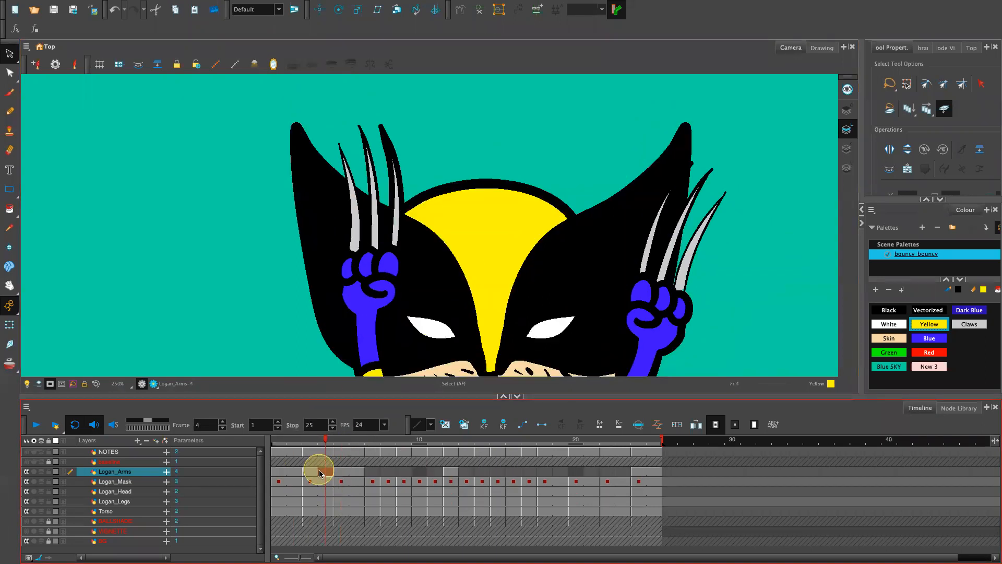
Step: Enlarge the tool properties area to show the pencil size settings for the original arm's thick claw outline at frame 4
click(377, 180)
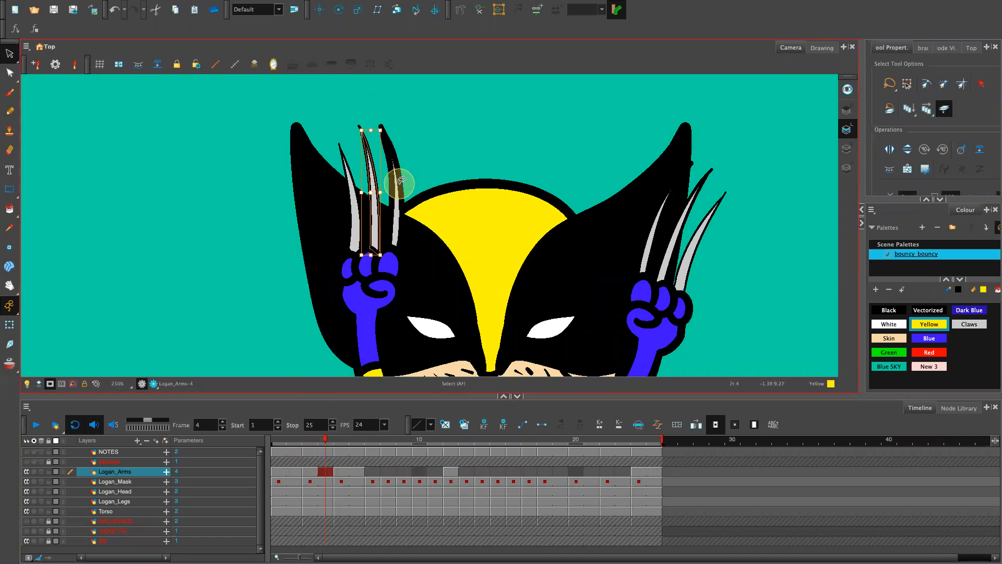
click(399, 185)
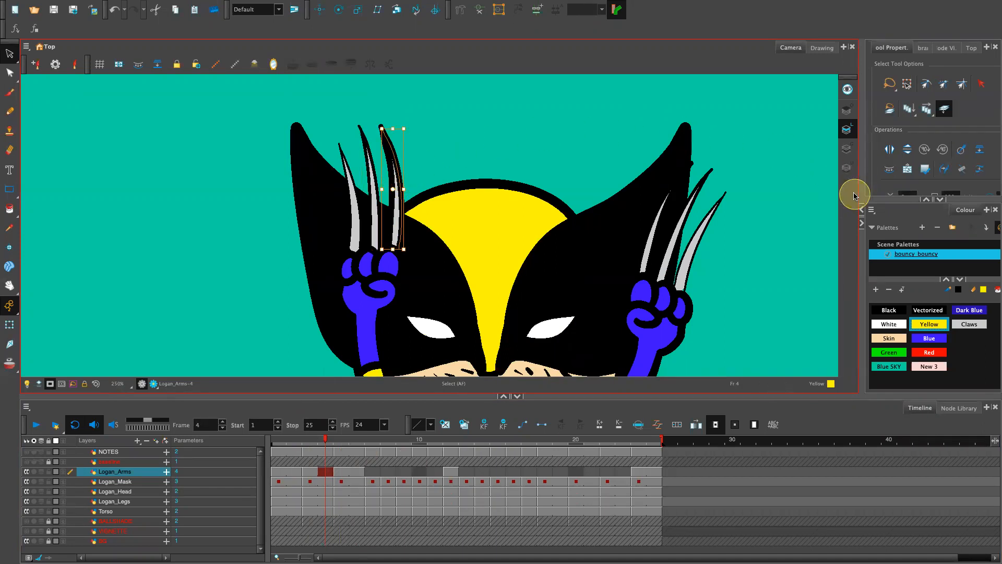
mouse_move(861, 184)
mouse_down()
mouse_move(698, 178)
mouse_move(588, 193)
mouse_up()
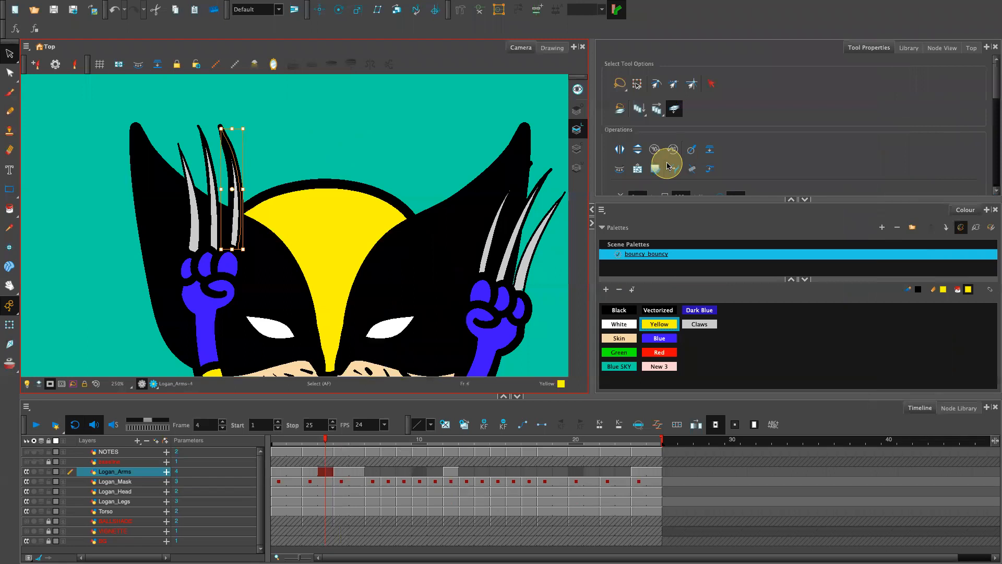
mouse_move(877, 197)
mouse_down()
mouse_move(872, 304)
mouse_move(896, 330)
mouse_up()
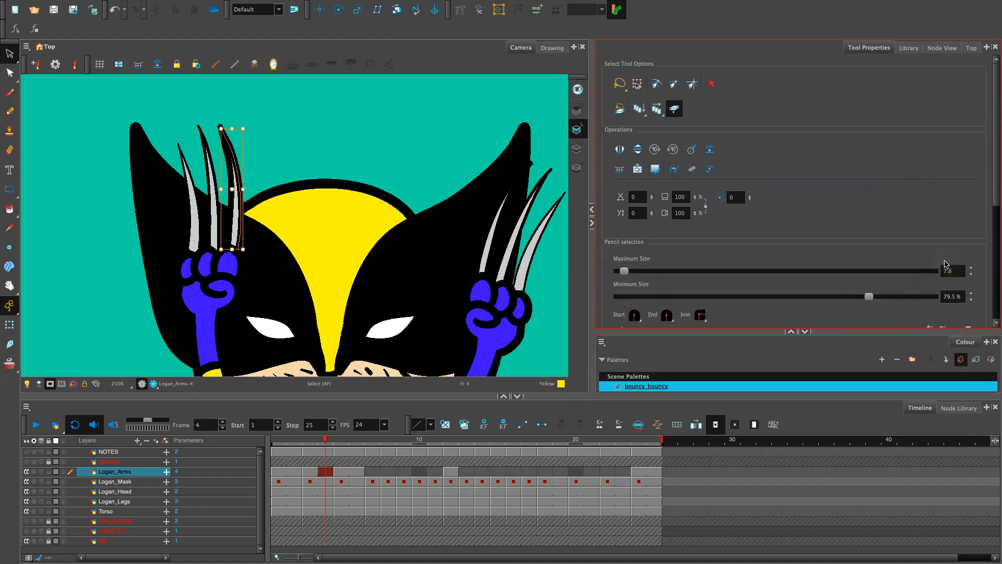
Step: Select the outlines of the original arm's two thinner claws at frame 4 and set their maximum pencil size to 7.6
click(209, 158)
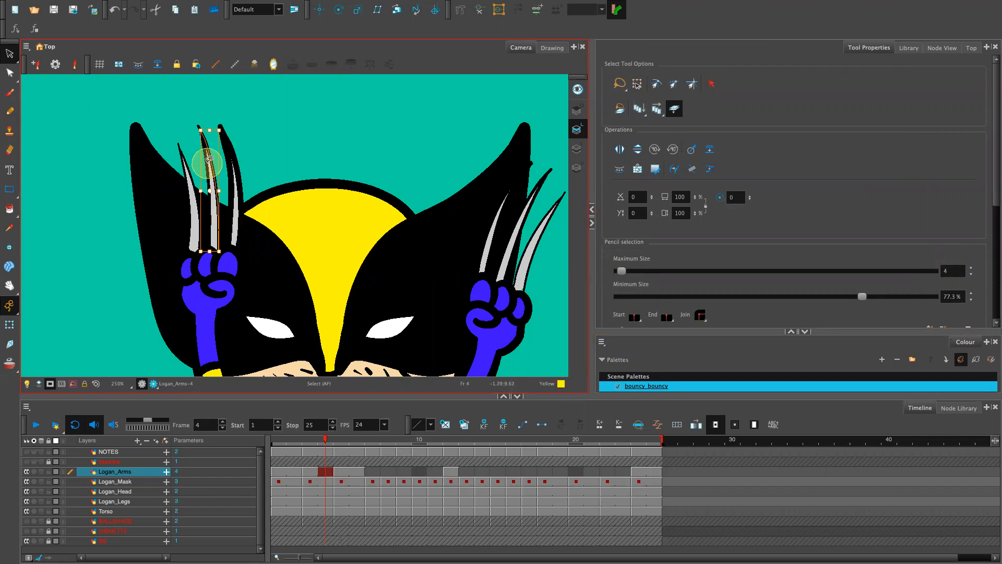
key(2)
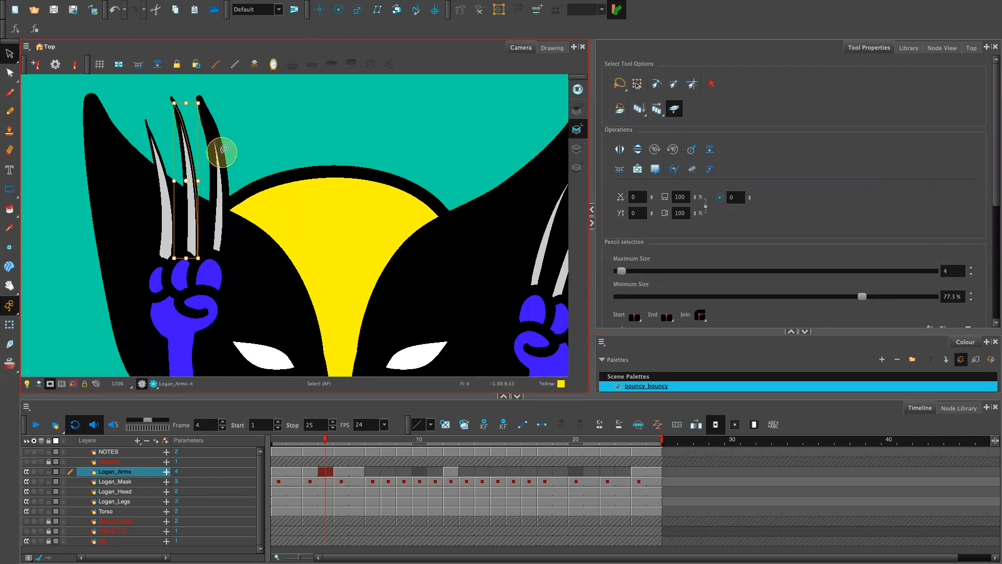
key(space)
drag(236, 191, 451, 238)
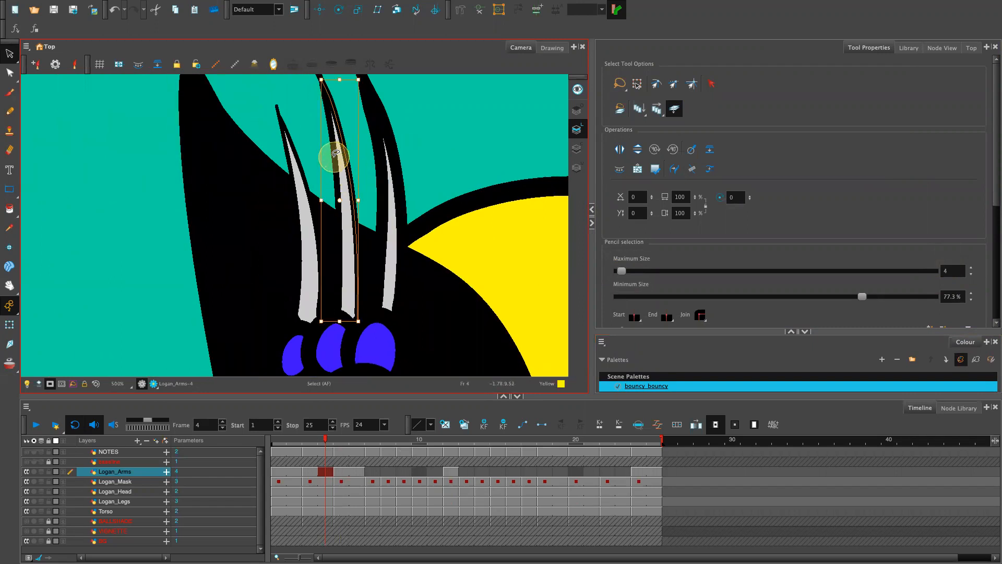
drag(336, 153, 343, 145)
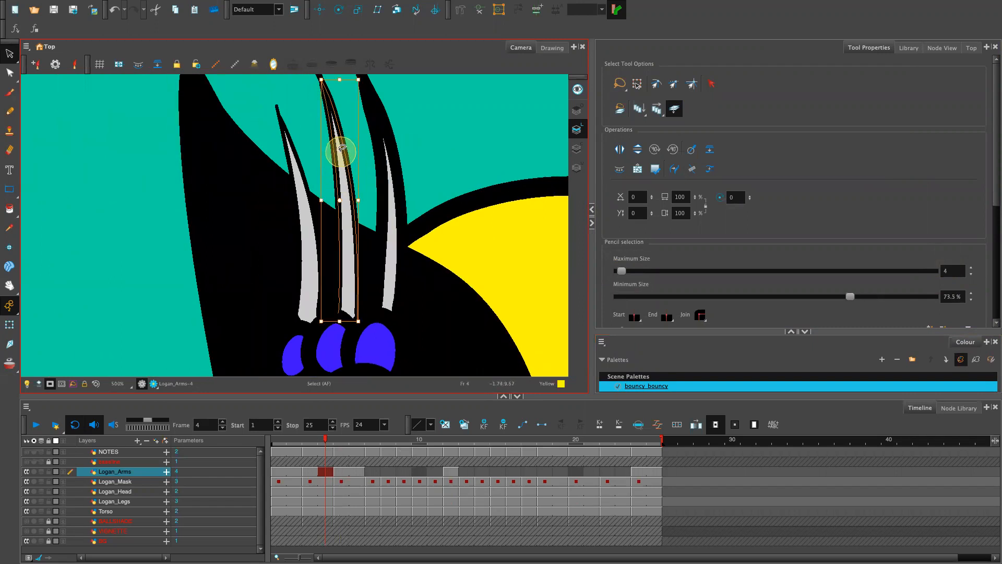
shift+click(300, 156)
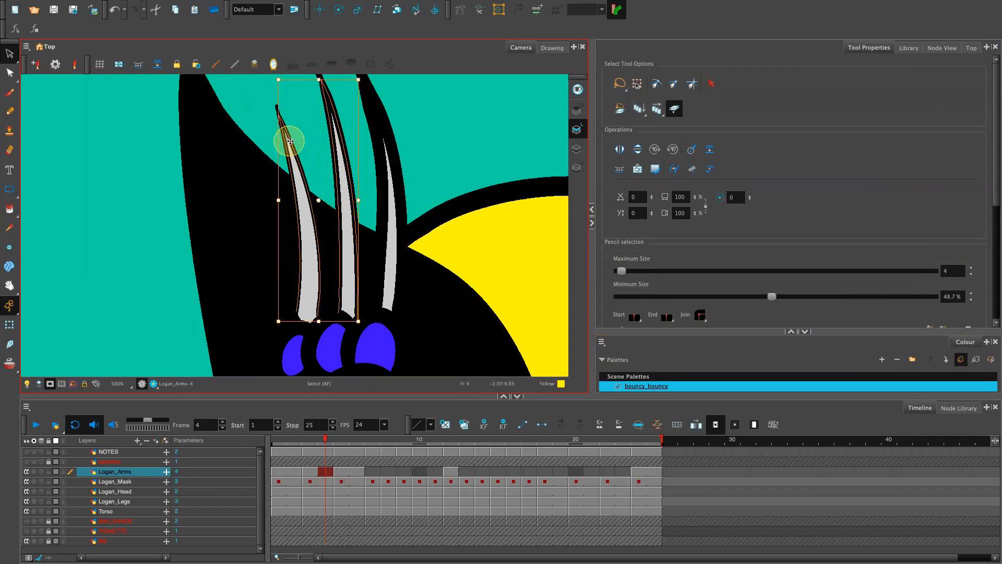
mouse_move(266, 99)
mouse_down()
mouse_move(278, 119)
mouse_move(298, 88)
mouse_up()
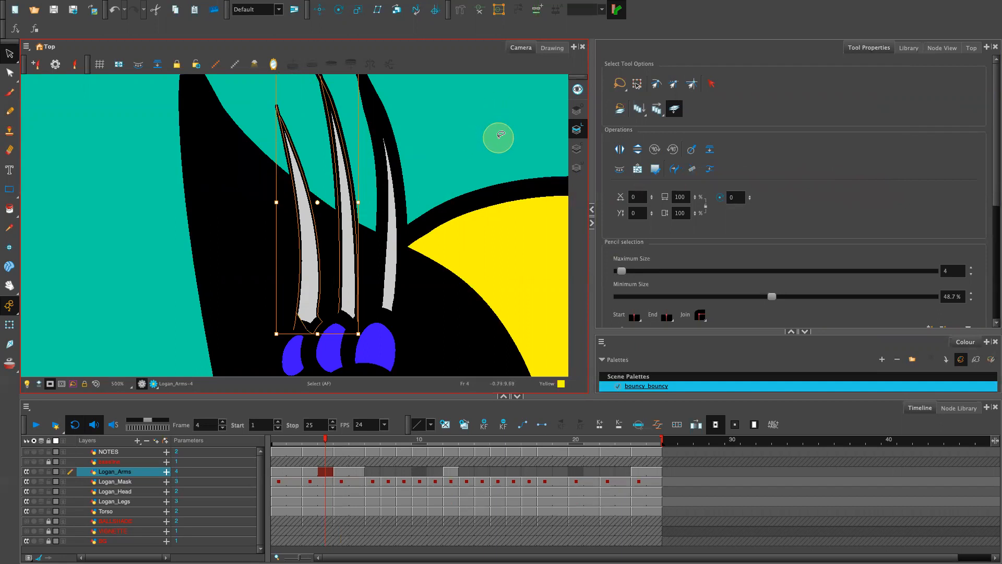
drag(497, 131, 492, 219)
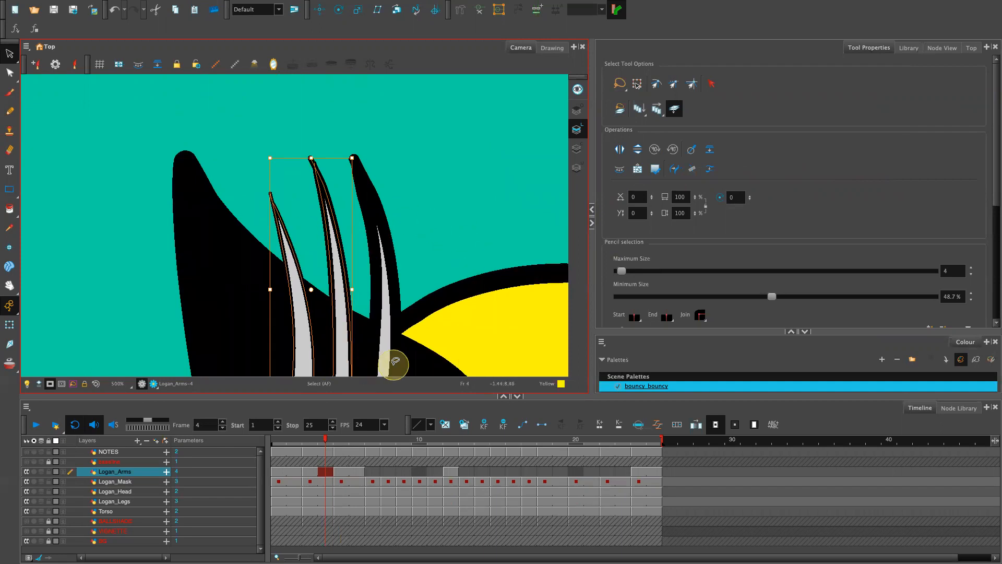
drag(472, 320, 488, 281)
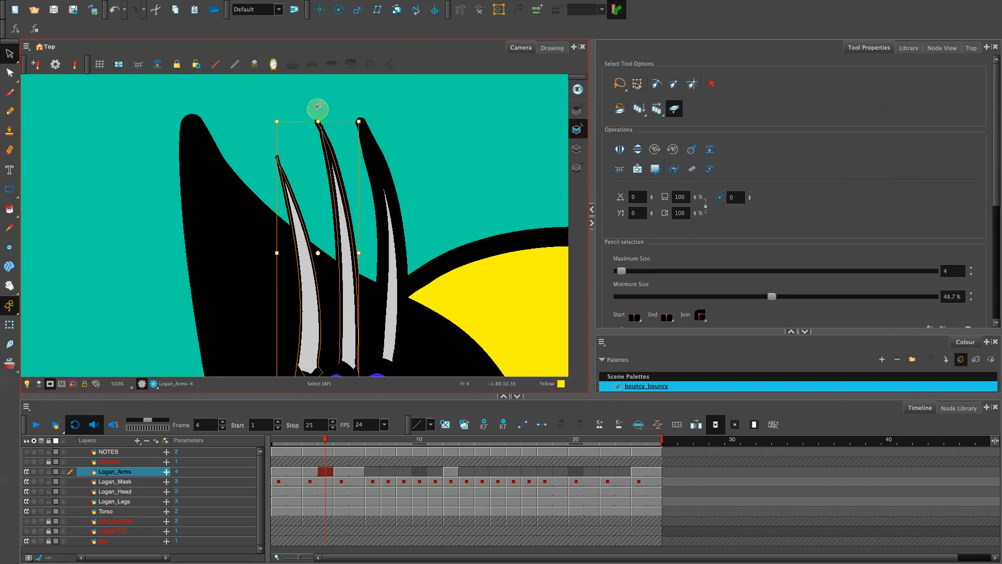
double_click(956, 270)
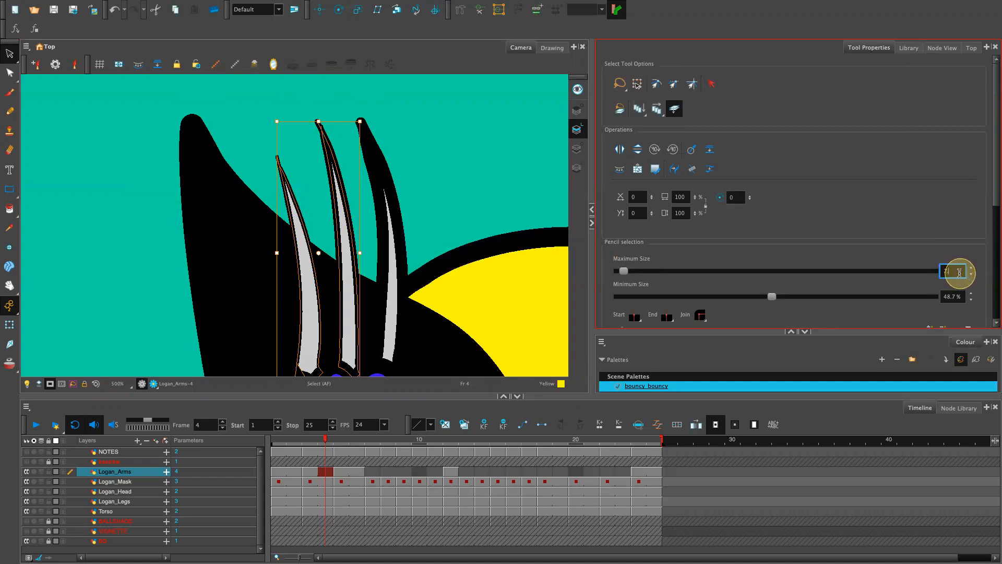
key(Return)
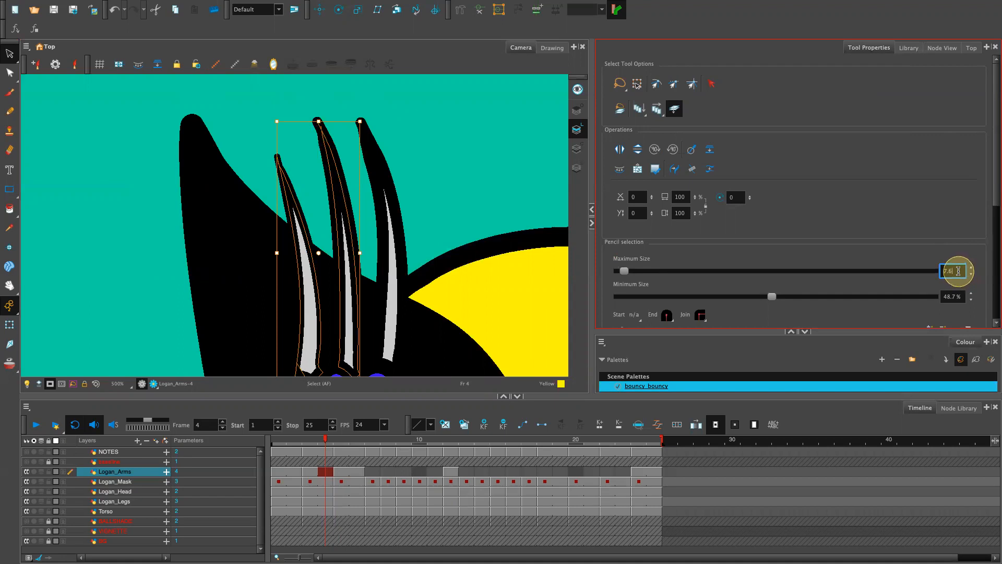
click(464, 195)
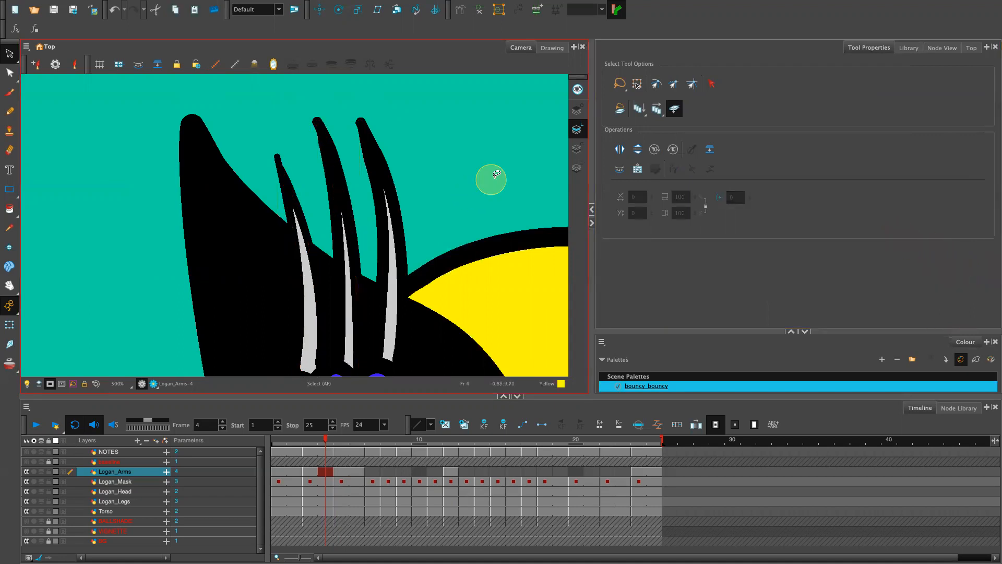
Step: Turn on the light table to isolate the mirrored arm's claws at frame 4
scroll(522, 193, down, 5)
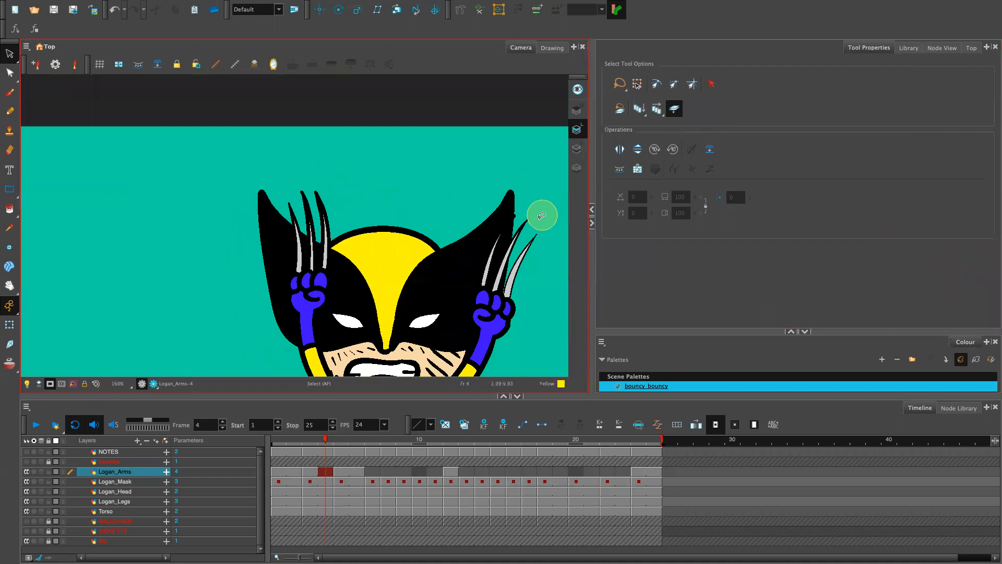
scroll(476, 225, up, 2)
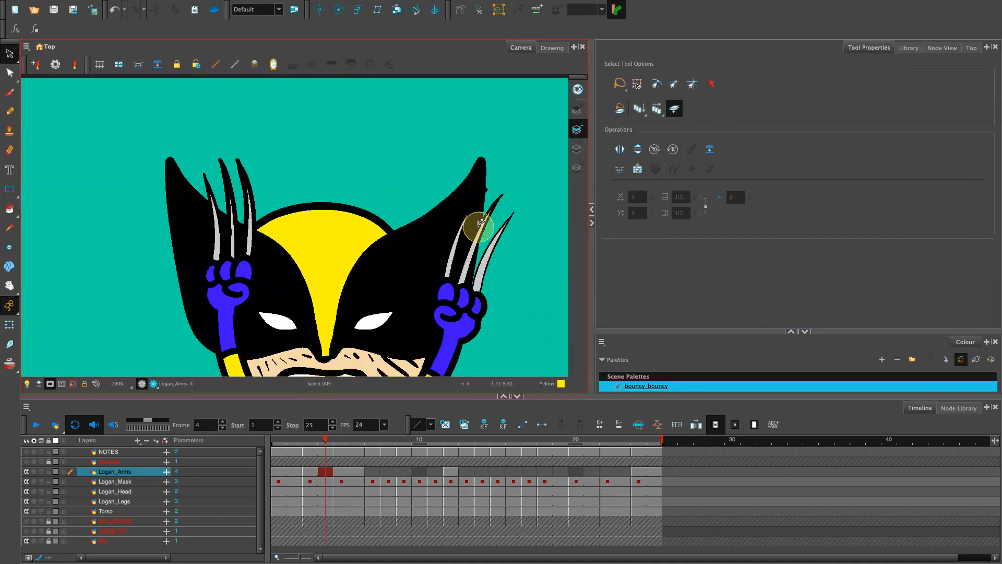
key(2)
key(2)
key(2)
drag(477, 305, 264, 299)
drag(524, 308, 447, 266)
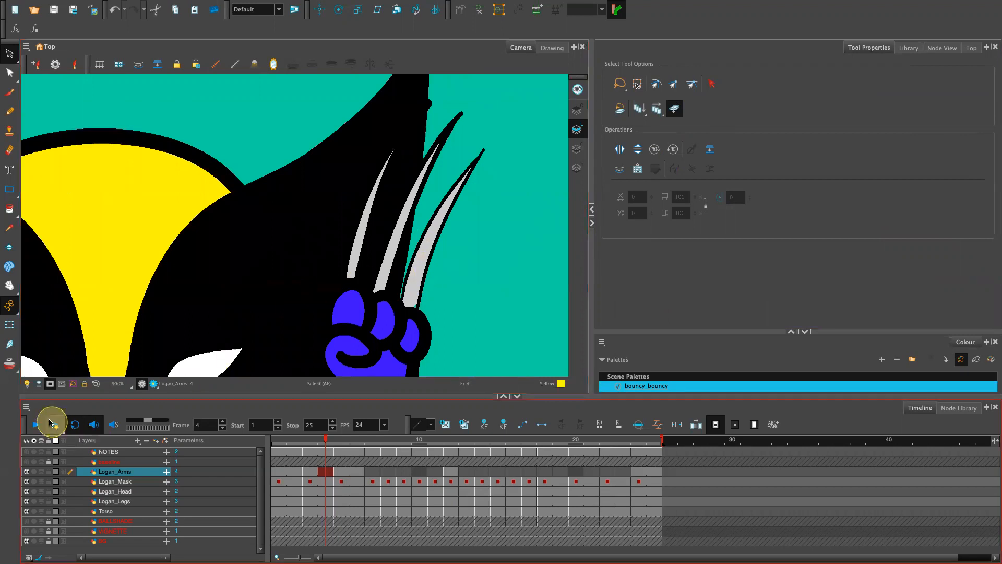
click(27, 385)
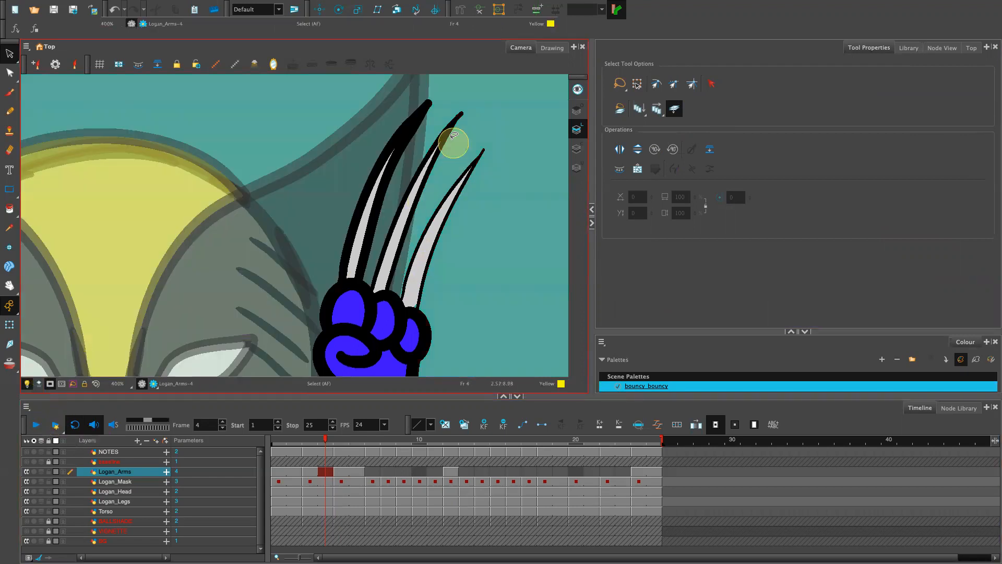
Step: Select the outlines of the mirrored arm's two thinner claws at frame 4 and set their maximum pencil size to 7.6
click(447, 131)
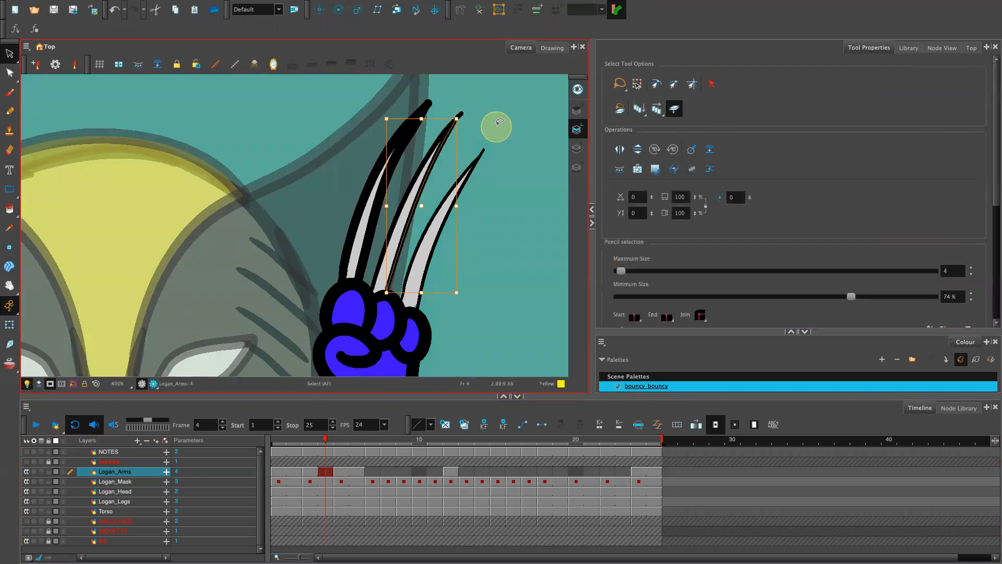
mouse_move(459, 100)
mouse_down()
mouse_move(486, 168)
mouse_move(474, 96)
mouse_up()
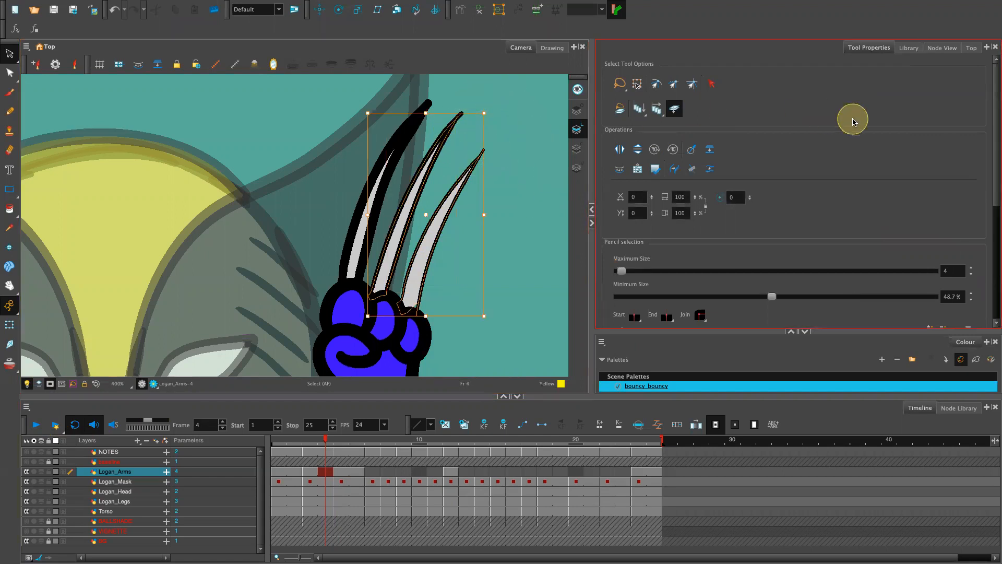
click(948, 270)
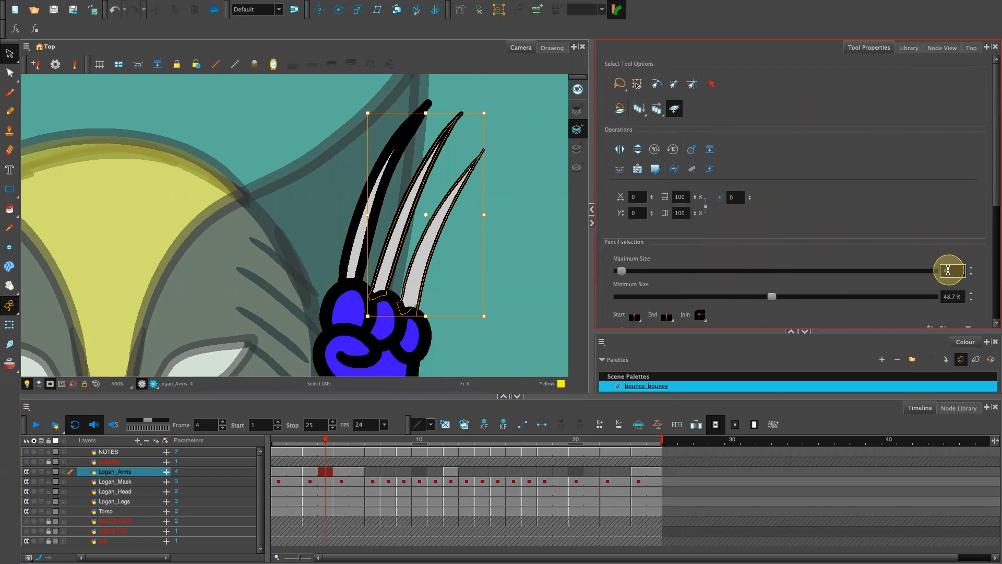
double_click(948, 270)
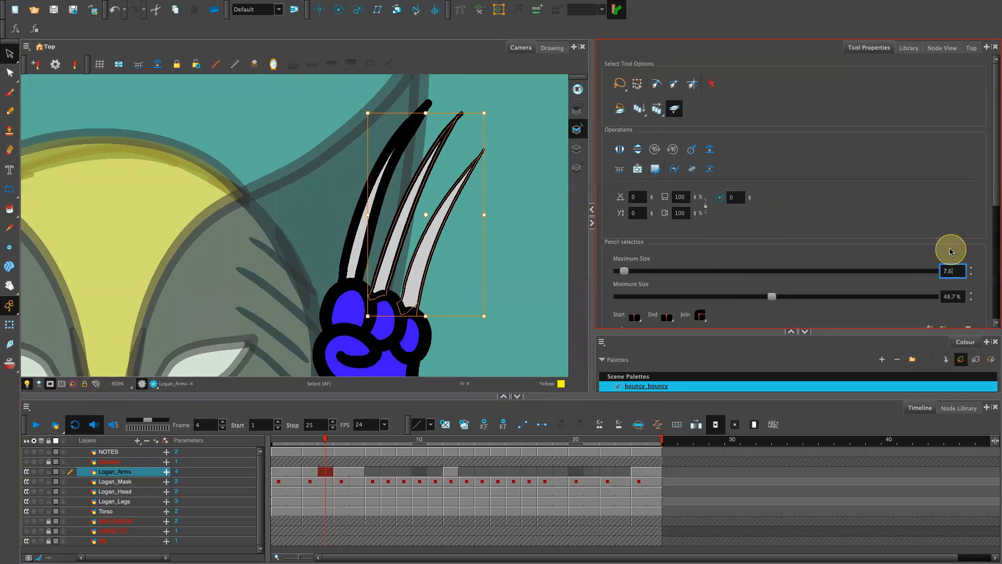
key(Return)
click(513, 229)
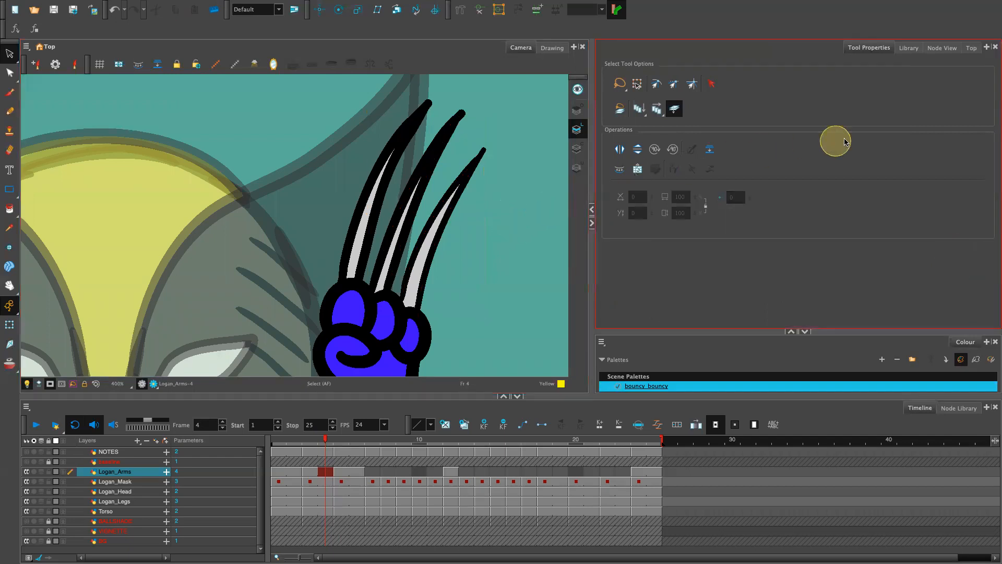
Step: At frame 6 of Logan_Arms, select the outlines of the two thinner claws on both arms and set their maximum pencil size to 7.6
key(1)
key(1)
key(1)
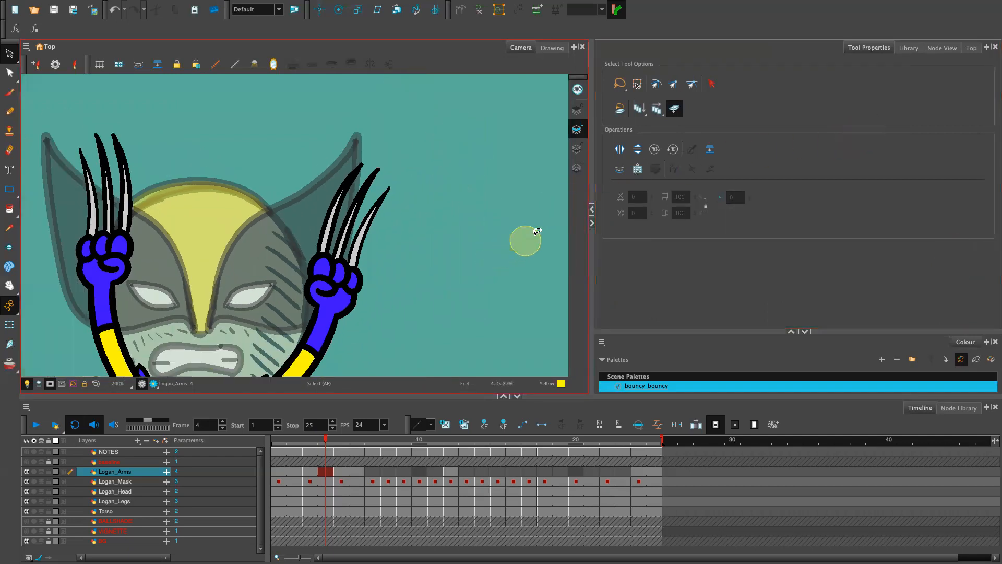
key(1)
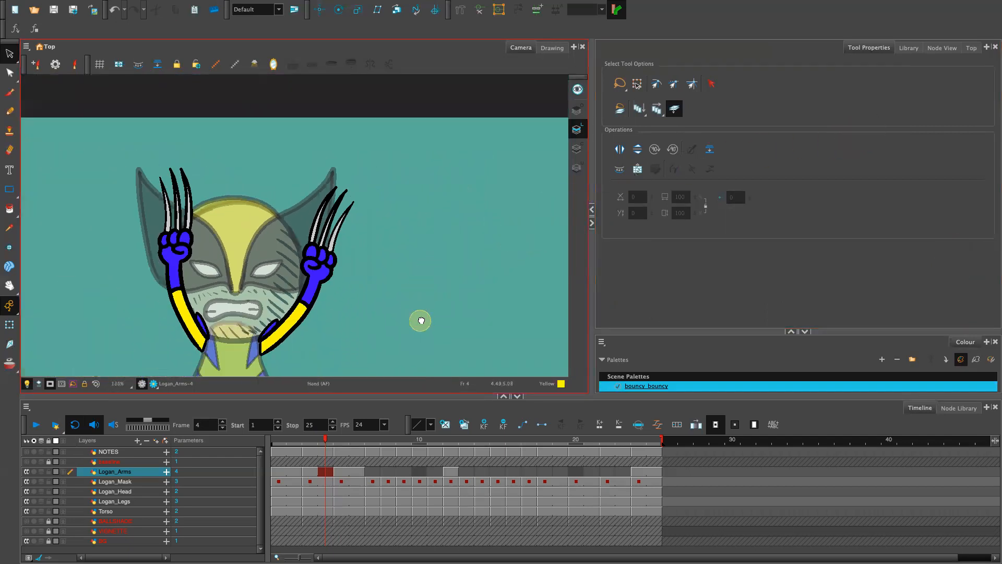
drag(419, 320, 537, 266)
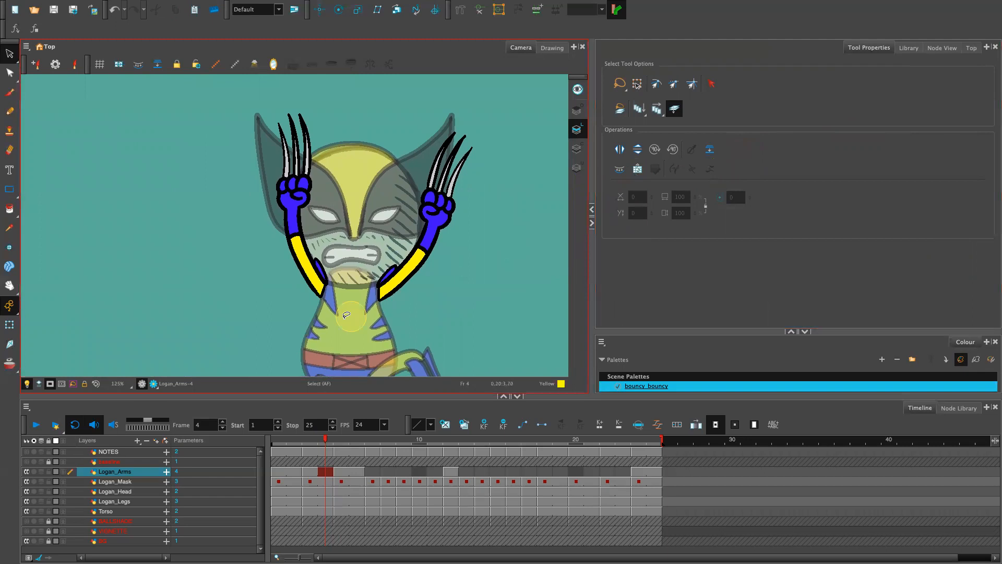
key(1)
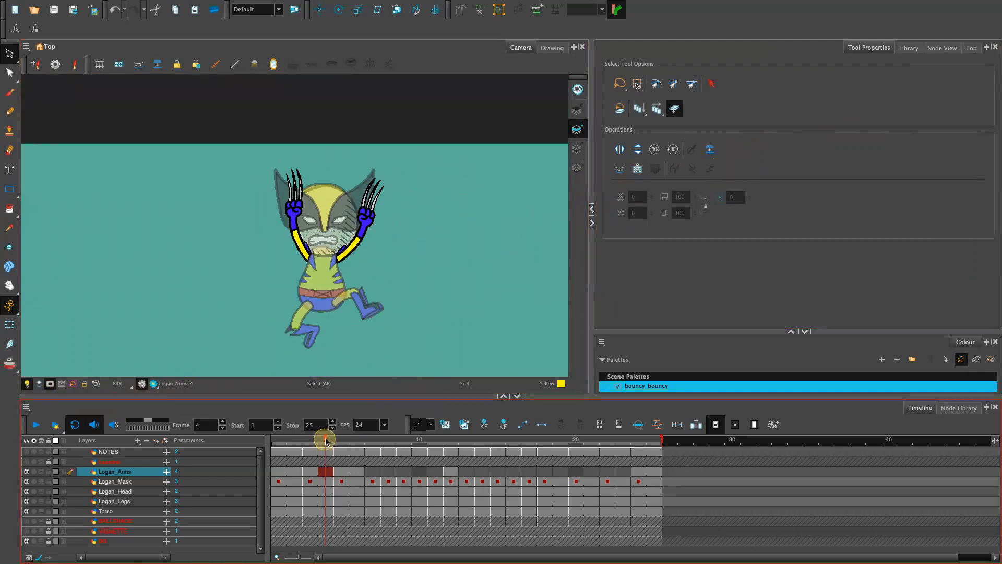
drag(325, 441, 357, 440)
scroll(402, 148, up, 3)
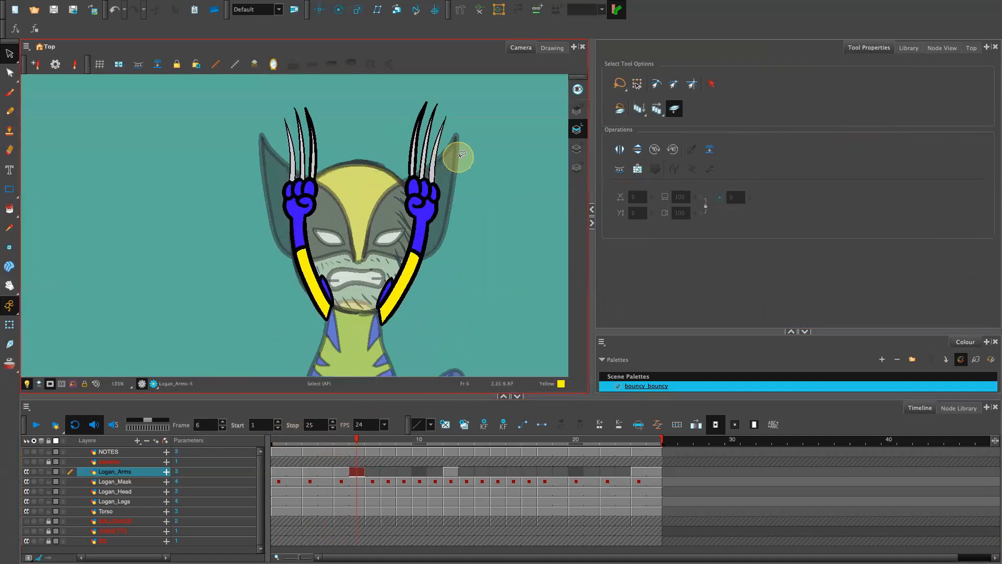
scroll(461, 154, up, 3)
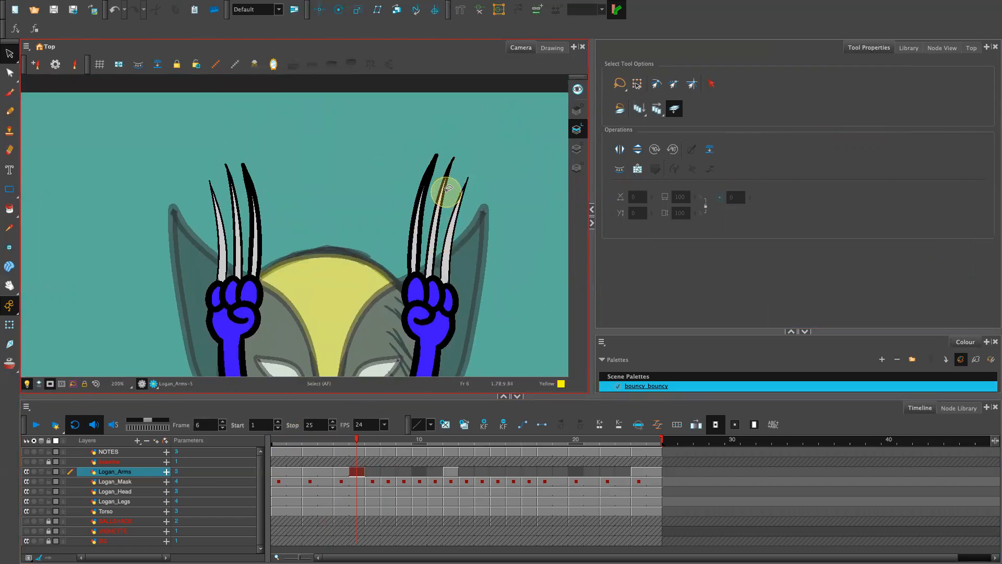
mouse_move(469, 155)
mouse_down()
mouse_move(456, 144)
mouse_move(430, 219)
mouse_up()
mouse_move(446, 264)
mouse_down()
mouse_move(480, 246)
mouse_move(468, 152)
mouse_up()
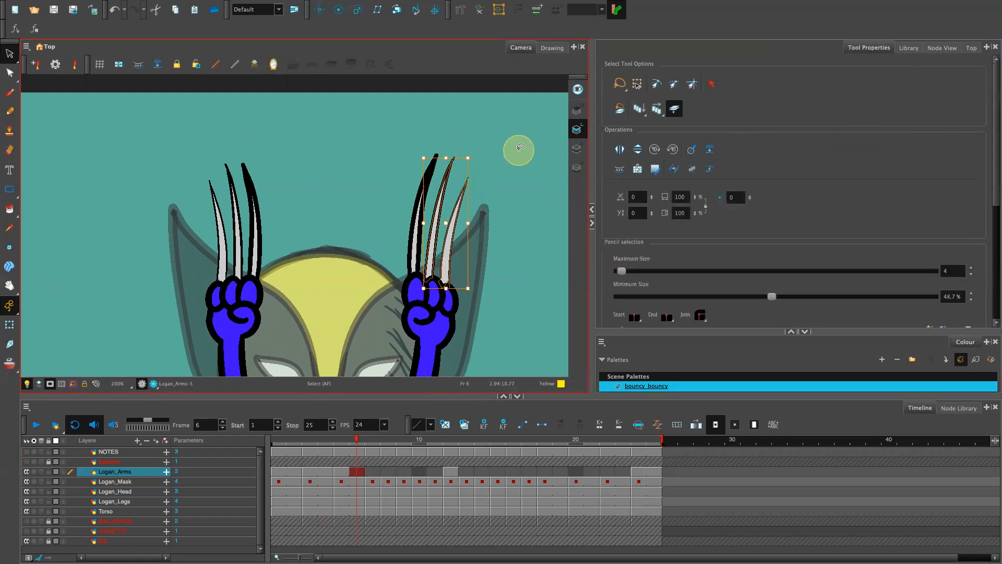
mouse_move(241, 198)
mouse_down()
mouse_move(202, 161)
mouse_move(189, 246)
mouse_move(211, 270)
mouse_move(245, 261)
mouse_up()
mouse_move(248, 216)
mouse_down()
mouse_move(234, 174)
mouse_move(248, 140)
mouse_up()
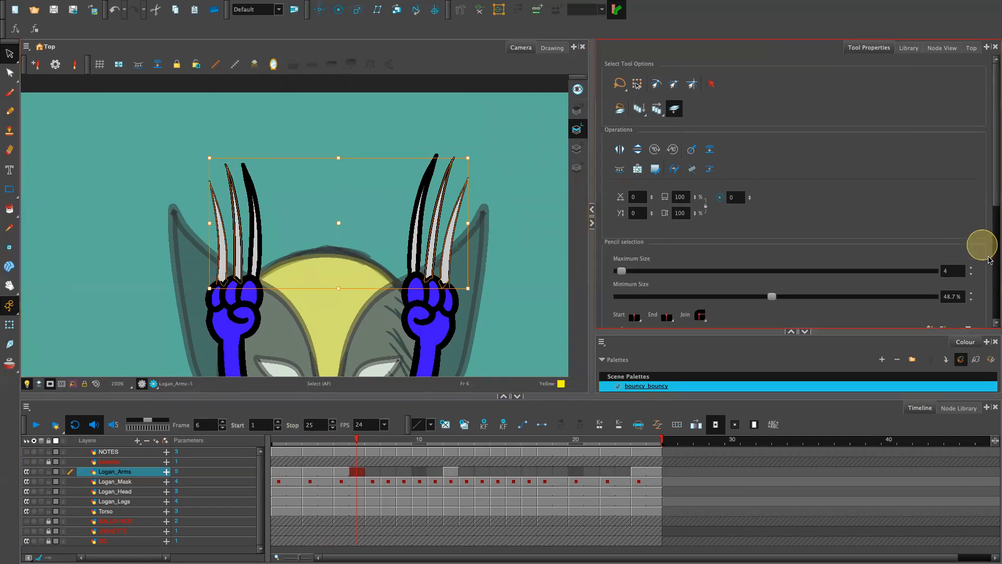
click(950, 271)
double_click(956, 271)
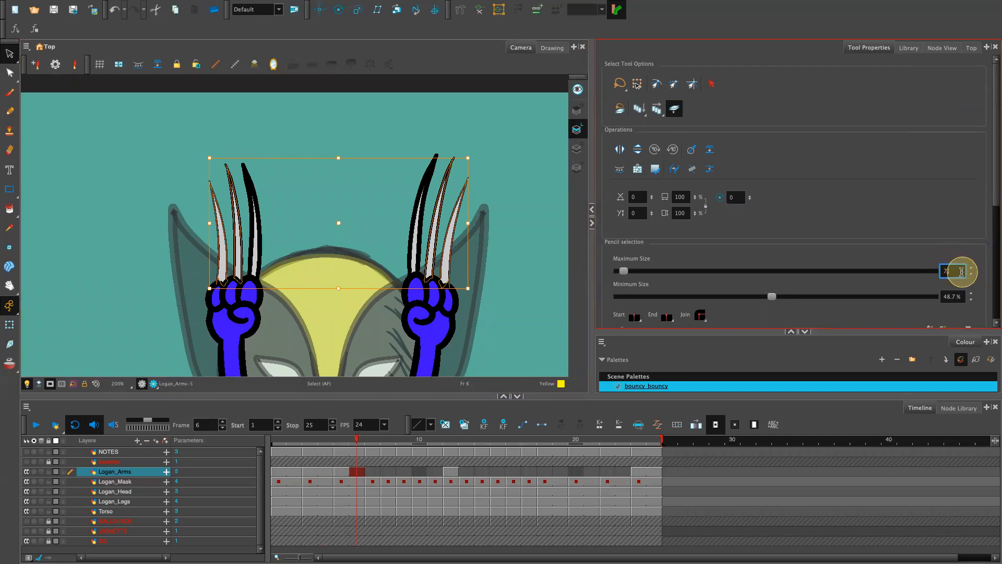
text(7.6)
key(Return)
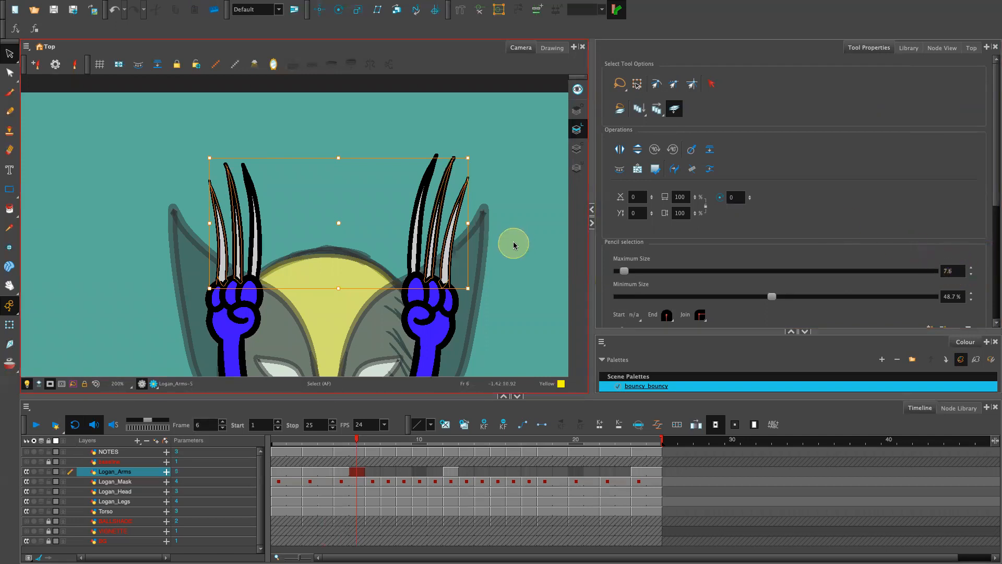
click(522, 241)
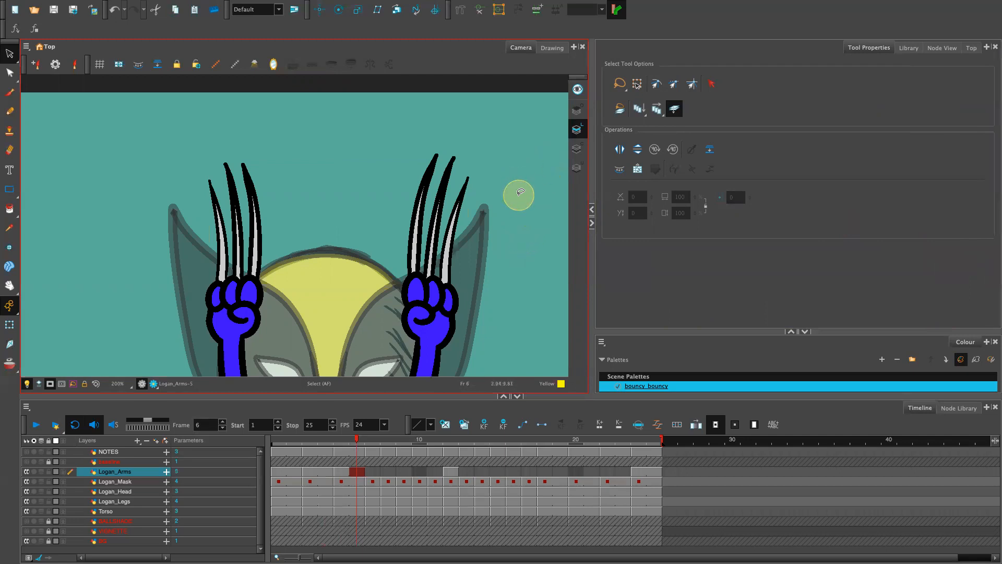
Step: Turn off the light table and copy the raised arms from frame 6 into frame 7 of Logan_Arms as a new drawing
scroll(518, 194, down, 5)
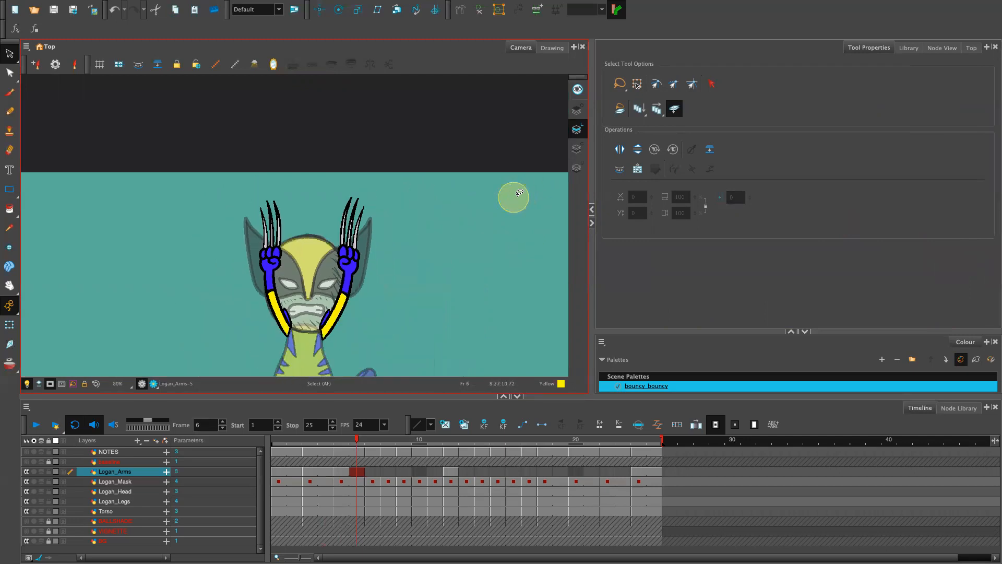
click(346, 470)
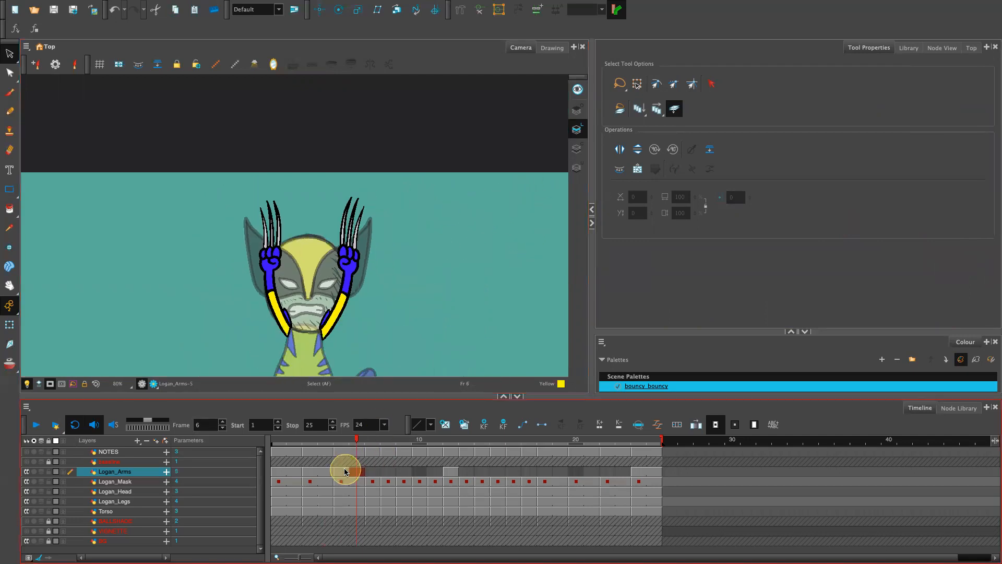
drag(336, 443, 377, 463)
click(27, 384)
key(1)
key(1)
key(1)
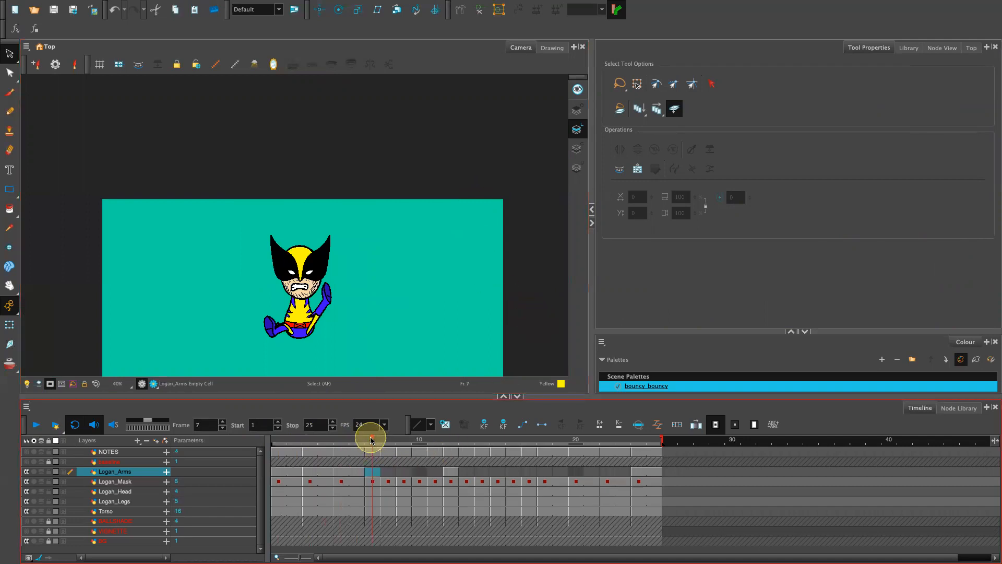
mouse_move(363, 441)
mouse_down()
mouse_move(351, 443)
mouse_move(365, 448)
mouse_up()
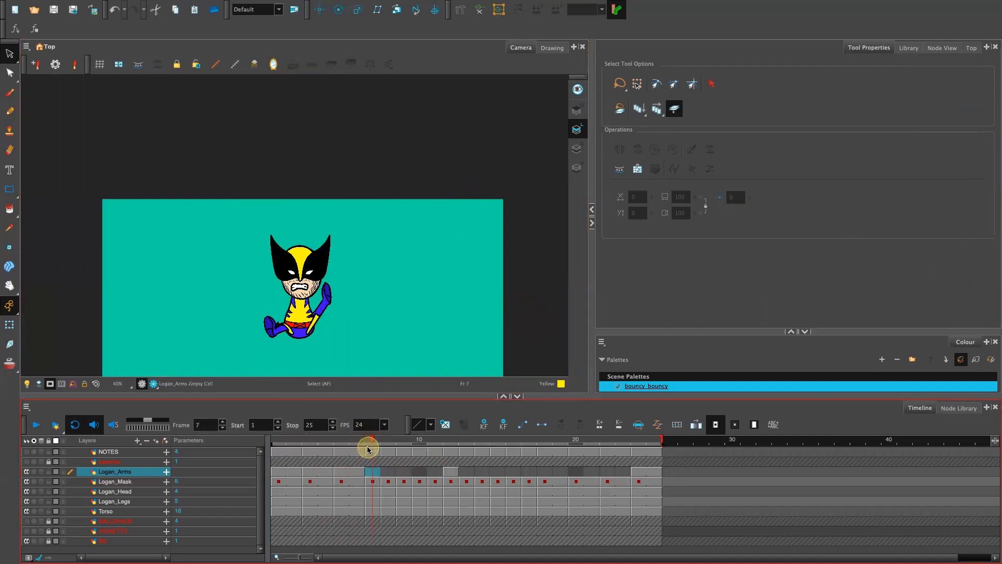
drag(380, 486, 382, 473)
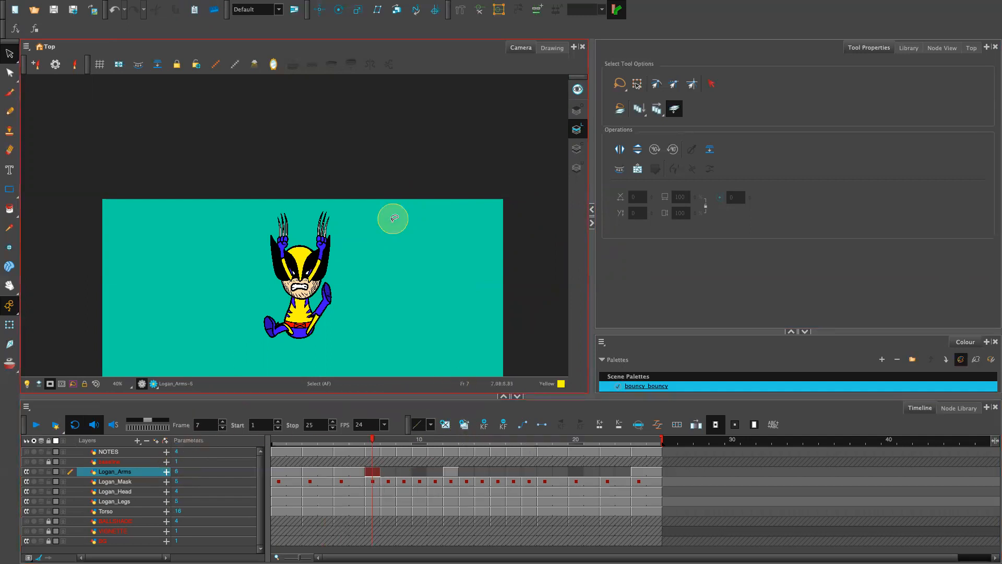
Step: Examine the copied arms at frame 7 and play back the animation to check their motion against the bouncing body
key(2)
key(2)
key(2)
key(2)
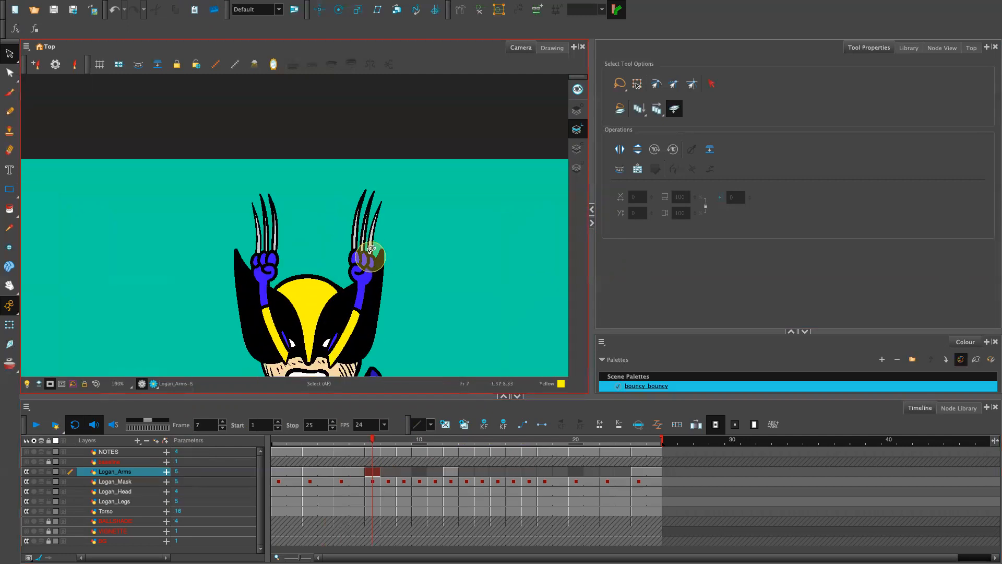
scroll(371, 250, down, 5)
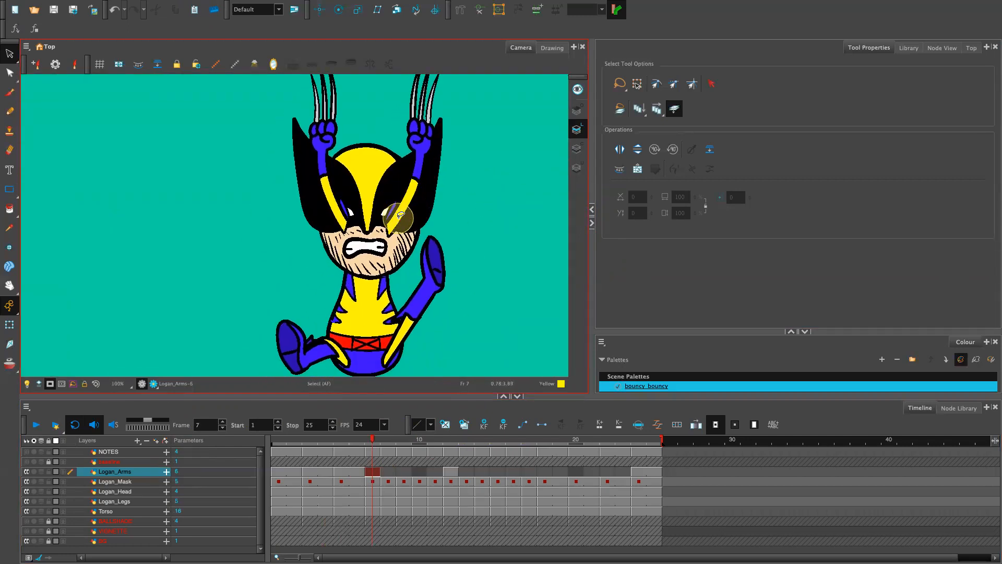
key(2)
click(44, 426)
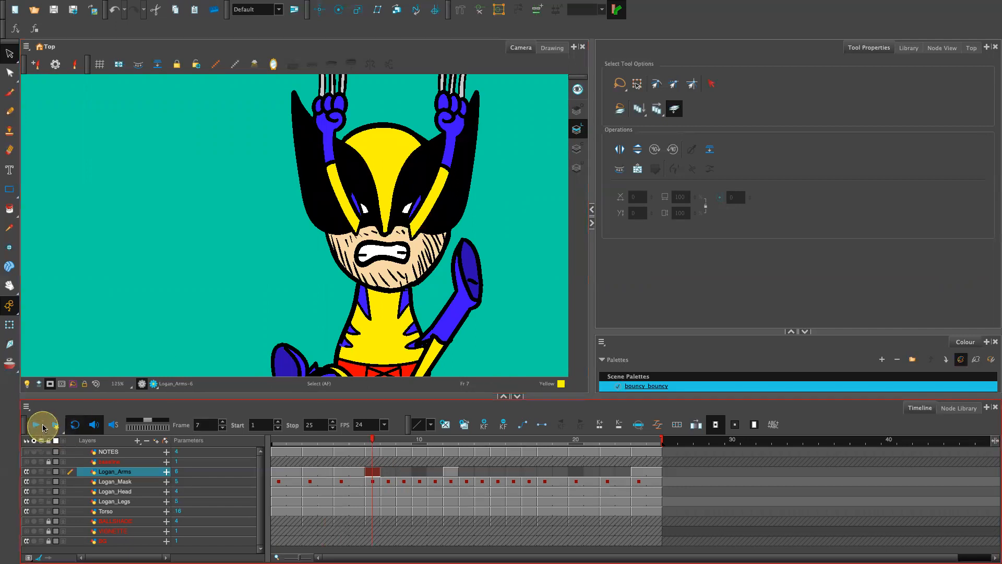
click(36, 426)
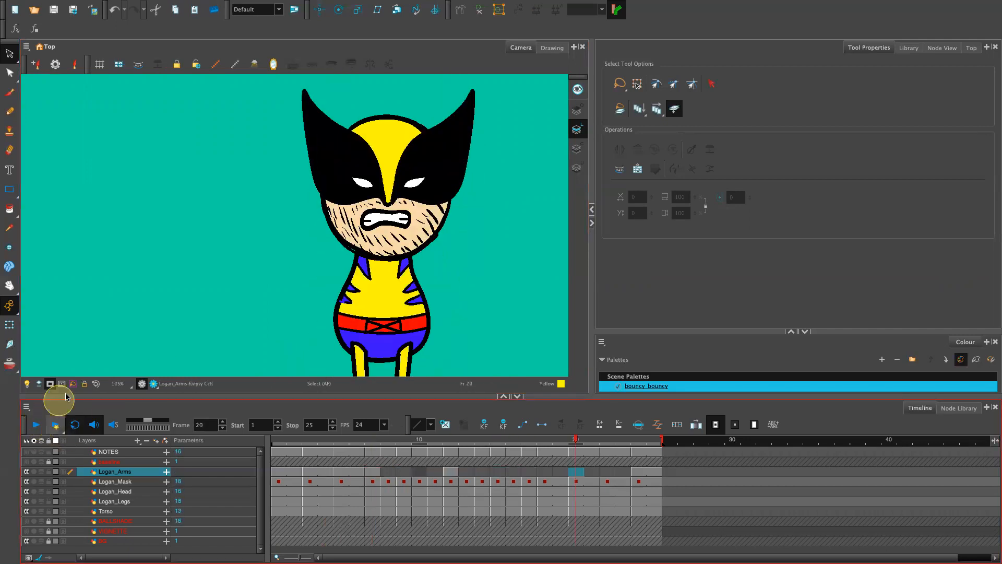
Step: Select both arms at frame 7 and, with the light table on, nudge them down until the arm ends meet the torso's shoulders
click(372, 471)
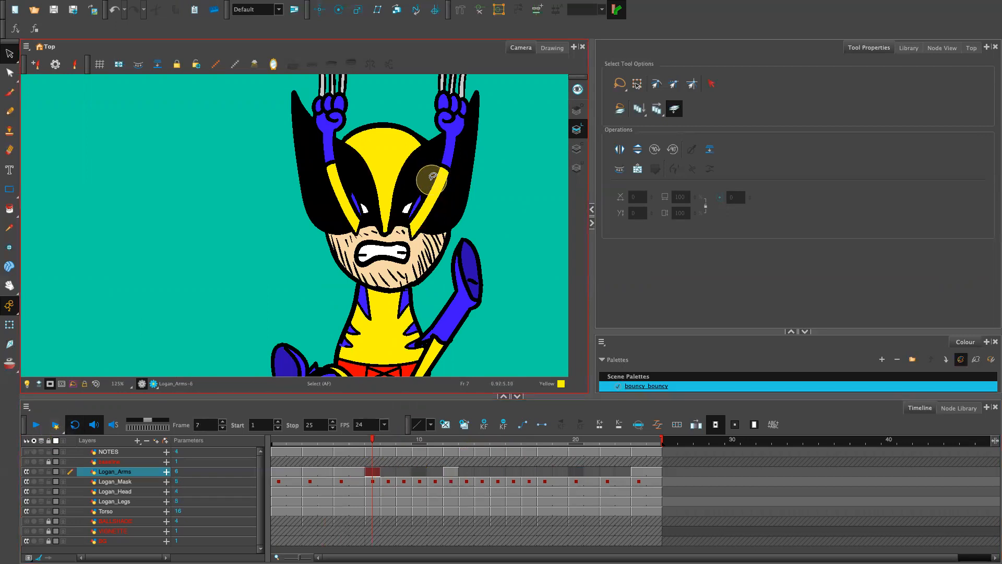
click(436, 176)
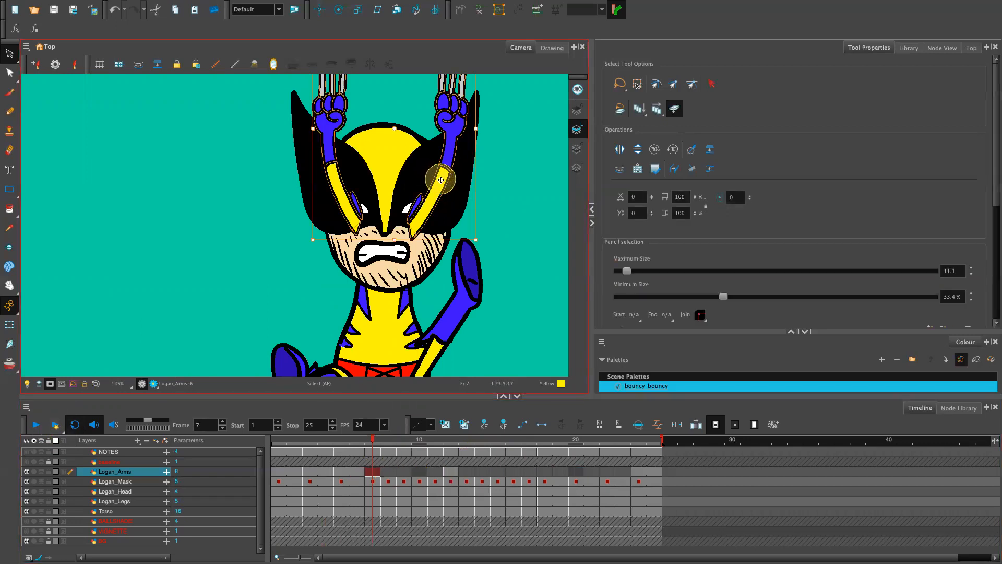
click(27, 384)
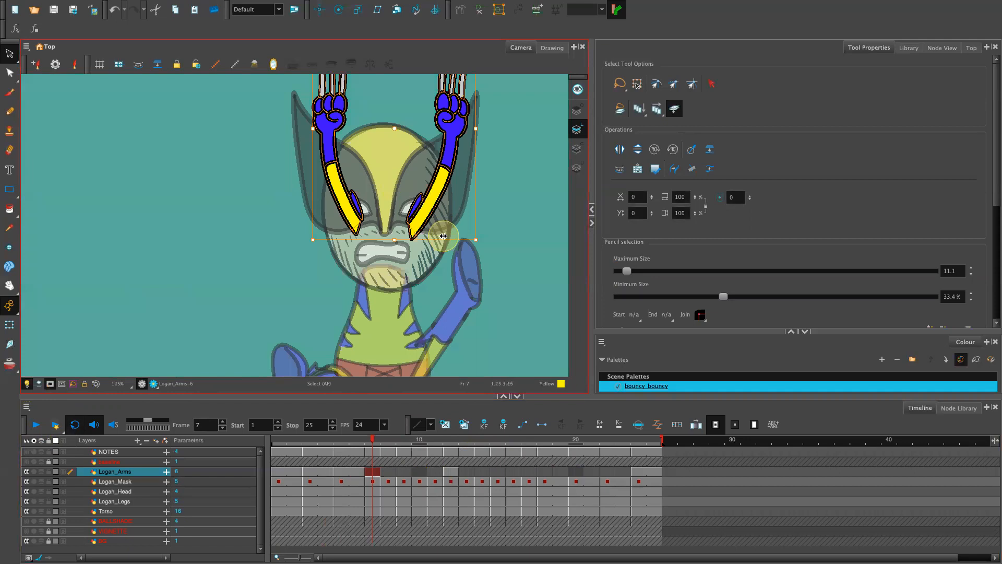
key(Down)
key(Down)
key(Down)
key(Down)
key(Down)
key(Down)
key(Down)
key(Down)
key(Down)
key(Down)
key(Down)
key(Down)
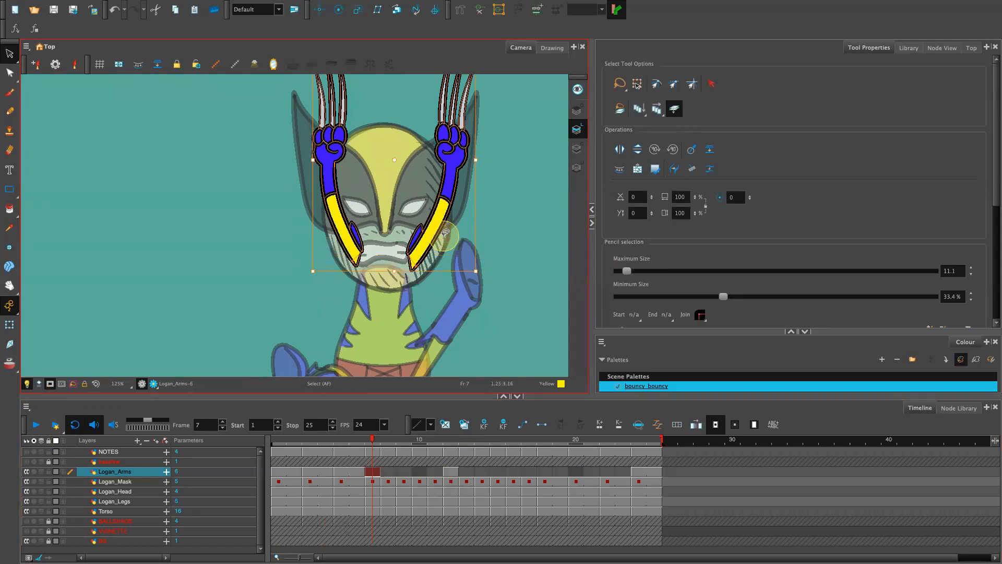
key(Down)
key(Down)
key(Down)
key(Down)
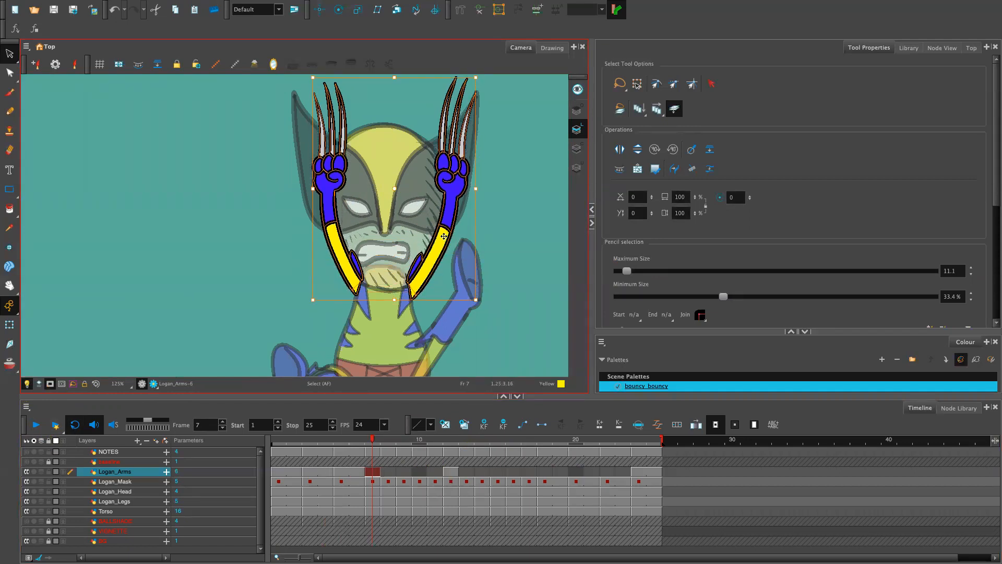
key(Down)
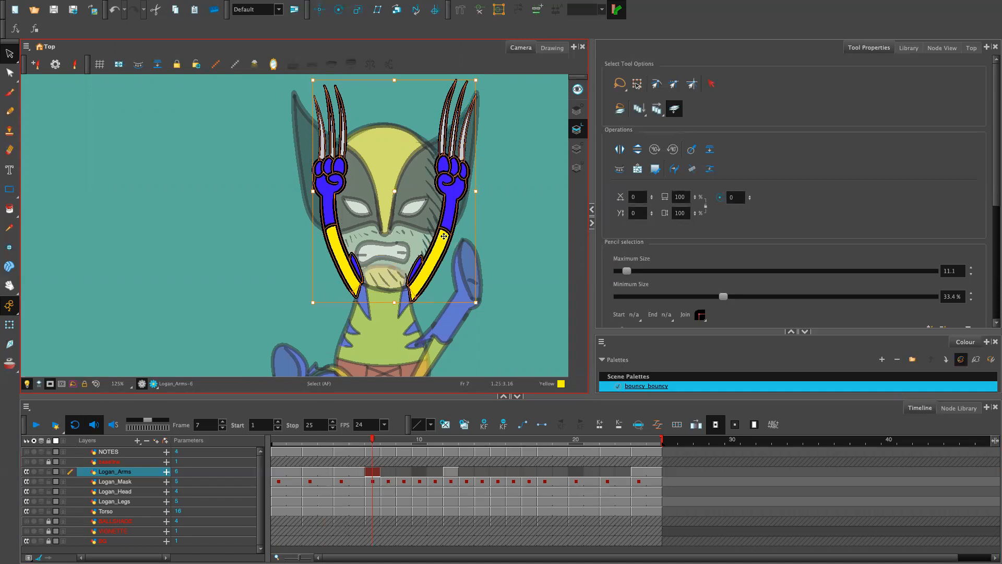
key(Down)
key(Left)
key(Right)
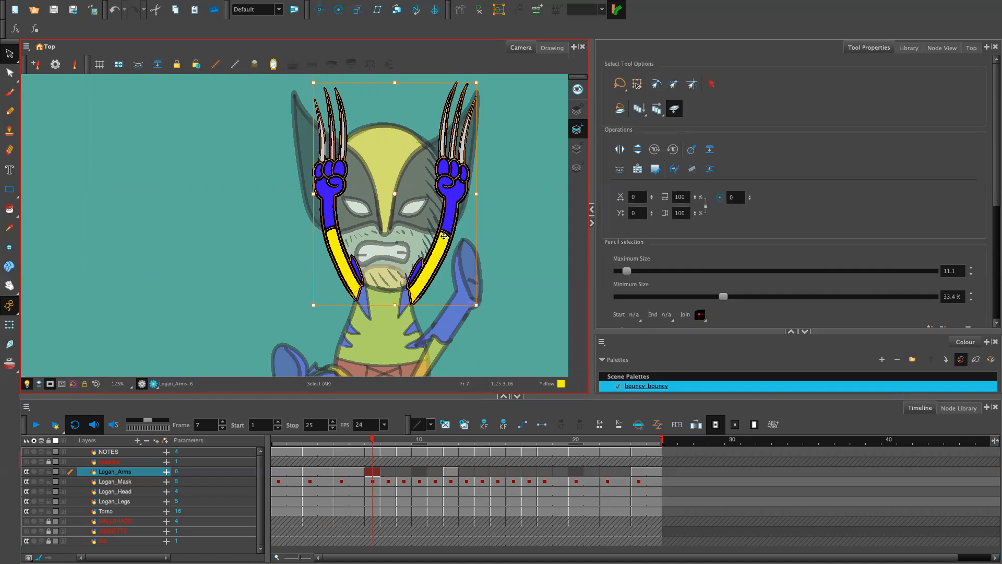
key(Up)
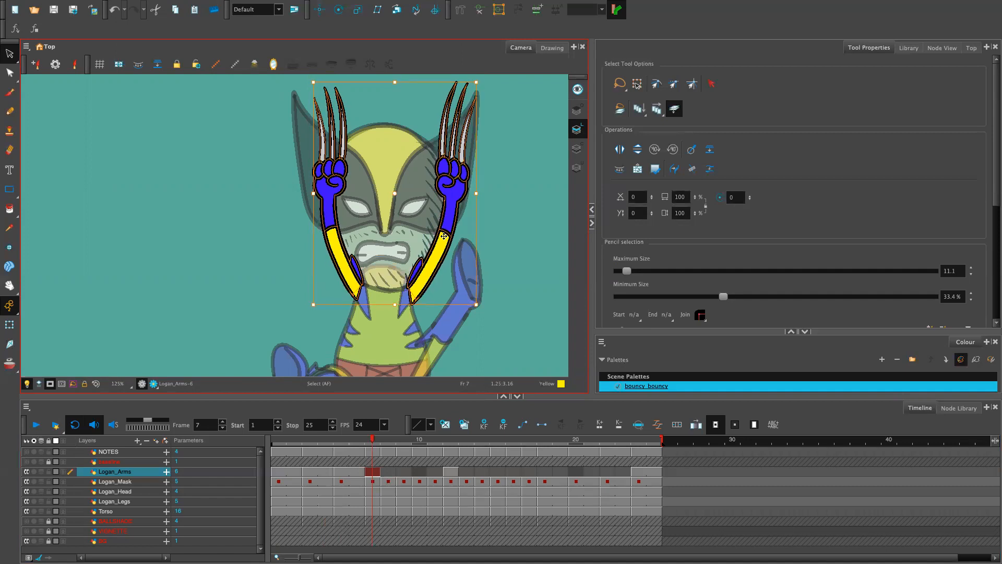
key(2)
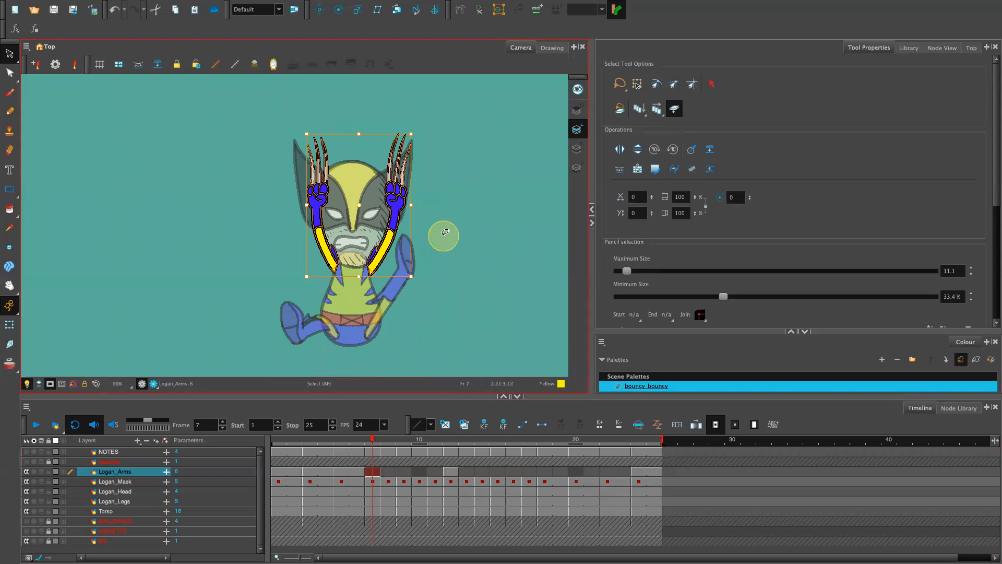
click(357, 238)
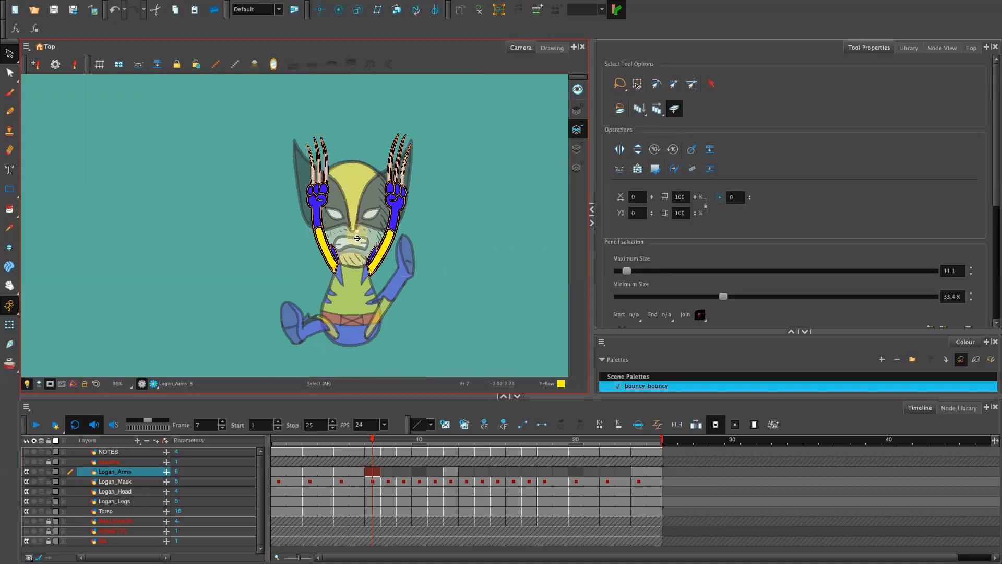
Step: Stretch both arms at frame 7 vertically so the claws reach higher while the arm ends stay at the shoulders
drag(360, 135, 359, 109)
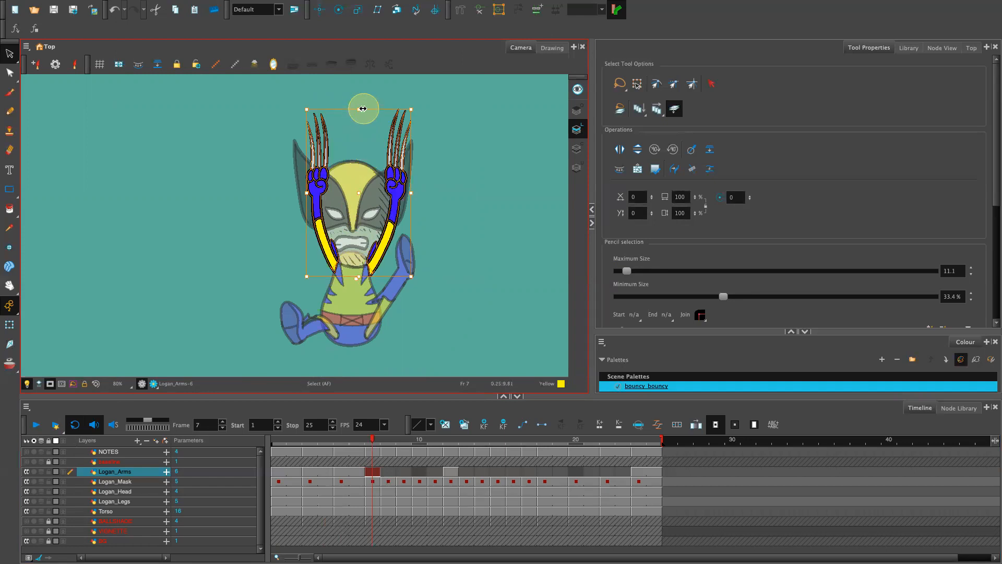
click(495, 319)
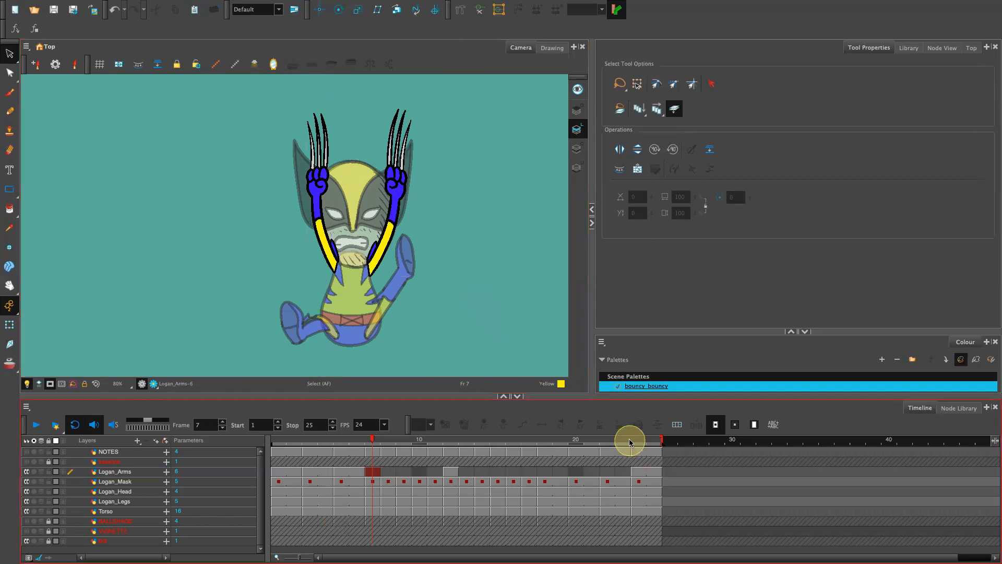
Step: Try to paste the frame 7 arms into frame 8 of Logan_Arms and nudge them down towards the shoulders
mouse_move(370, 441)
mouse_down()
mouse_move(358, 445)
mouse_move(384, 450)
mouse_up()
click(389, 472)
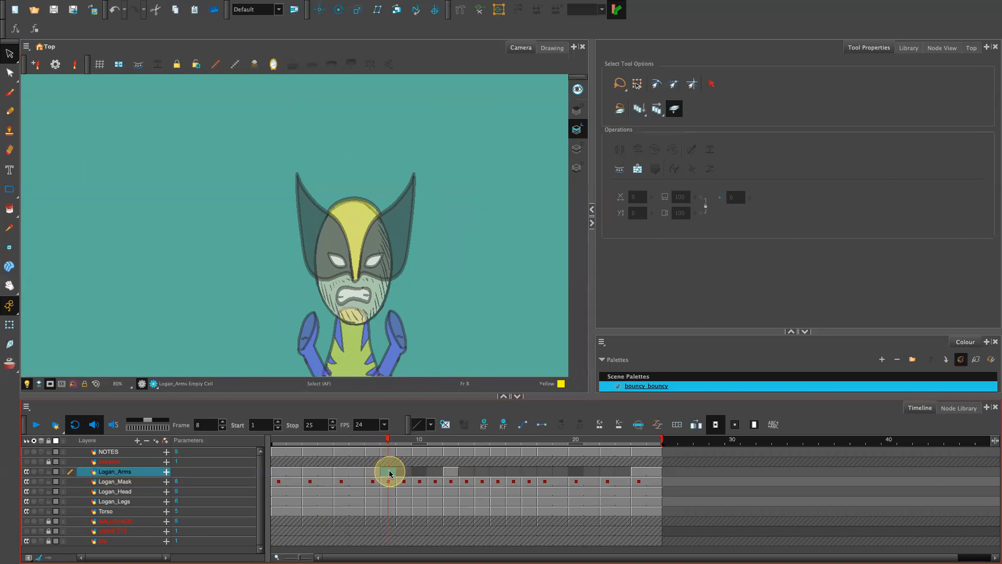
click(392, 231)
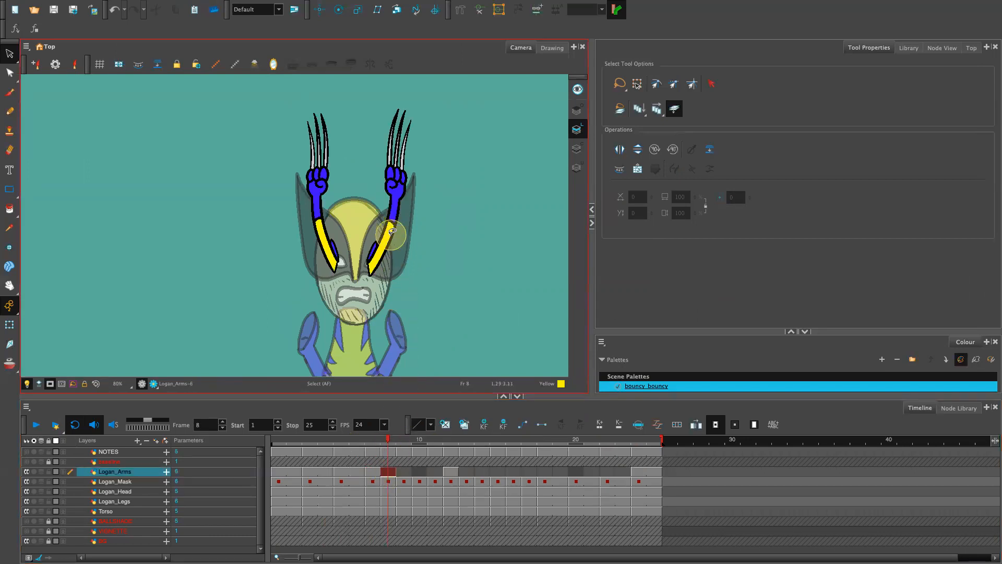
click(394, 233)
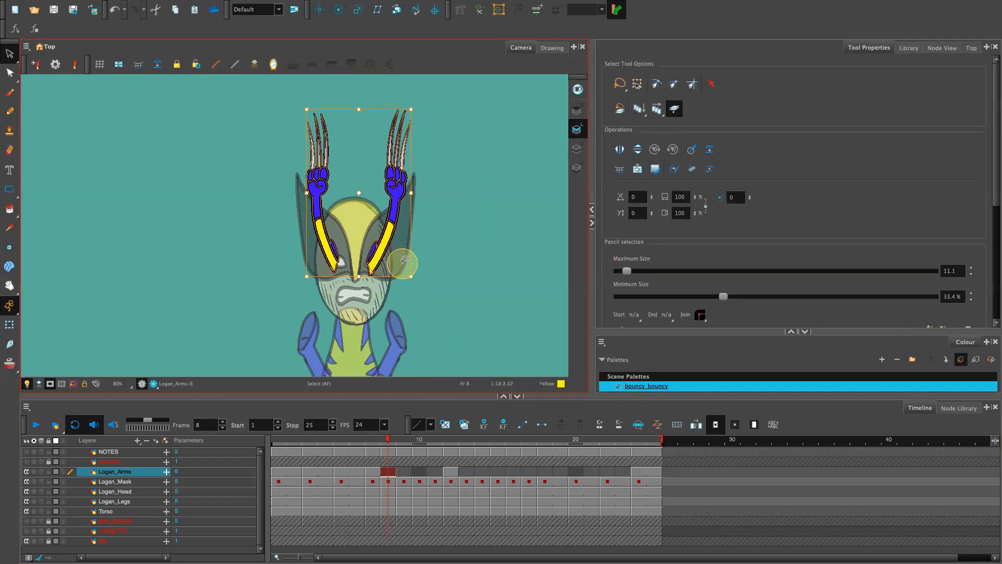
key(Down)
key(Down)
key(Down)
key(Down)
key(Down)
key(Down)
key(Down)
key(Down)
key(Down)
key(Down)
key(Down)
key(Down)
key(Down)
key(Down)
key(Down)
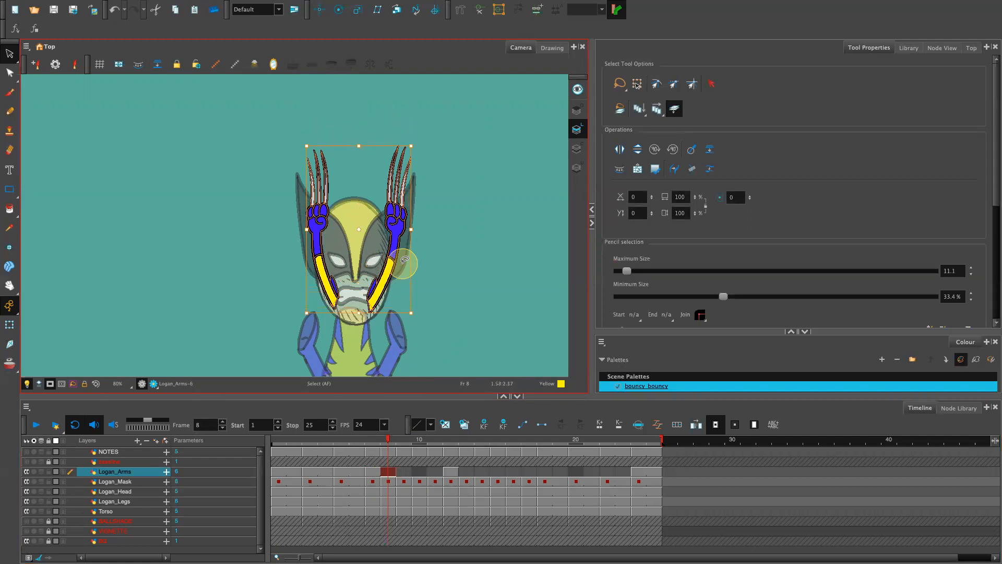
Step: Undo the downward nudges and the pasted arms at frame 8 of Logan_Arms
key(ctrl+z)
key(ctrl+z)
key(ctrl+z)
key(ctrl+z)
key(ctrl+z)
key(ctrl+z)
key(ctrl+z)
key(ctrl+z)
key(ctrl+z)
key(ctrl+z)
key(ctrl+z)
key(ctrl+z)
key(ctrl+z)
key(ctrl+z)
key(ctrl+z)
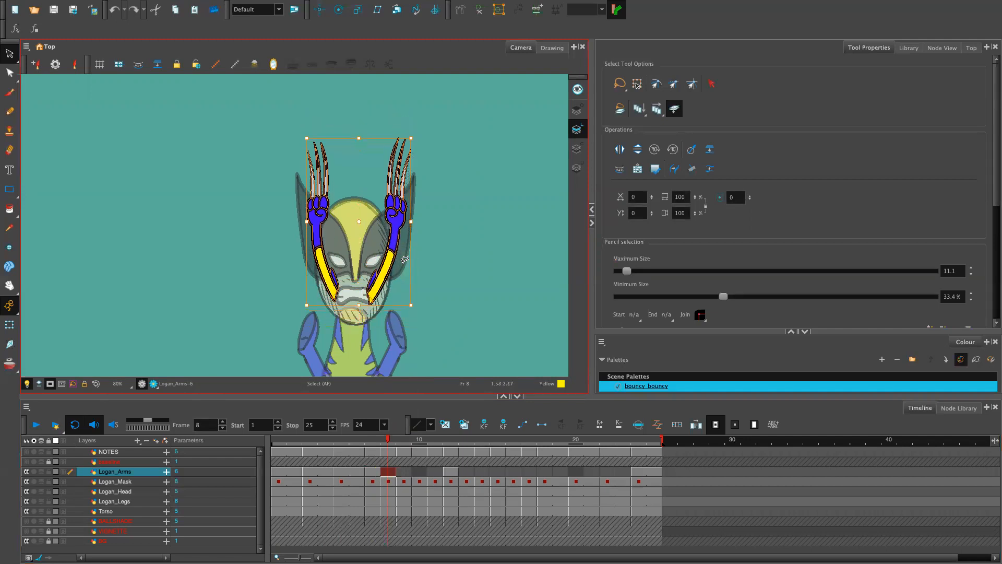
key(ctrl+z)
key(ctrl+z)
key(ctrl+z)
key(ctrl+z)
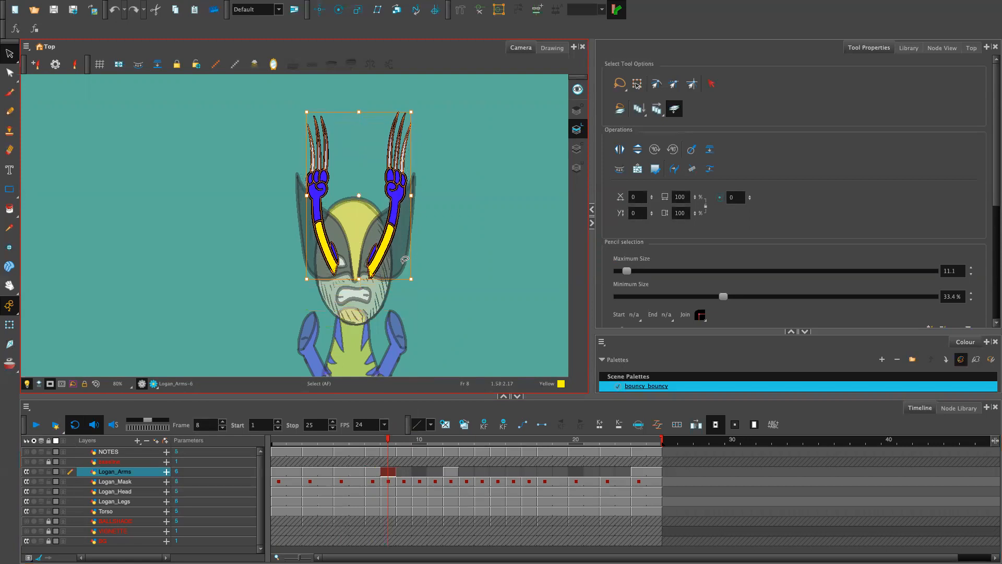
click(405, 260)
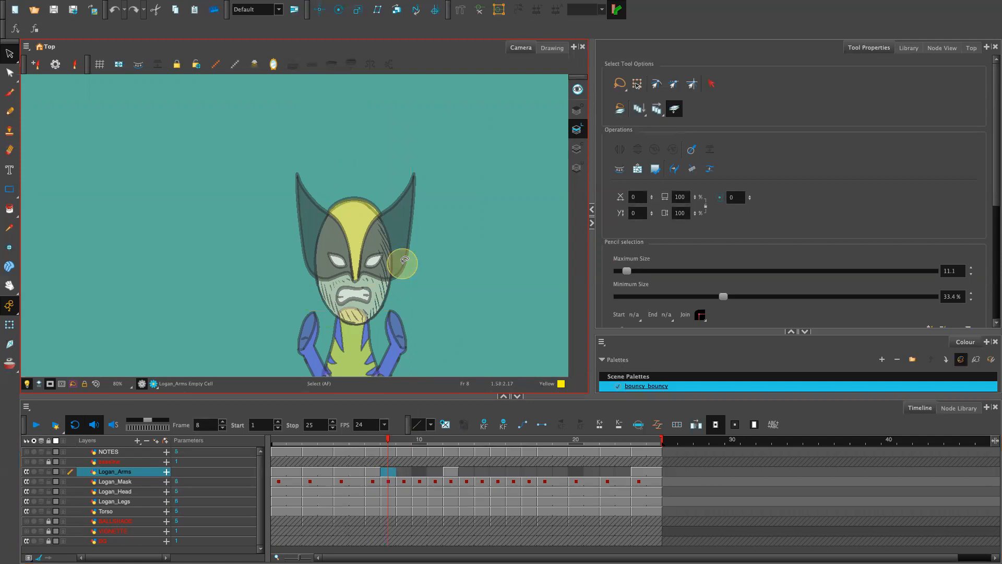
Step: Paste the frame 7 arms into frame 8 of Logan_Arms and duplicate them as an independent drawing
click(387, 473)
key(ctrl+v)
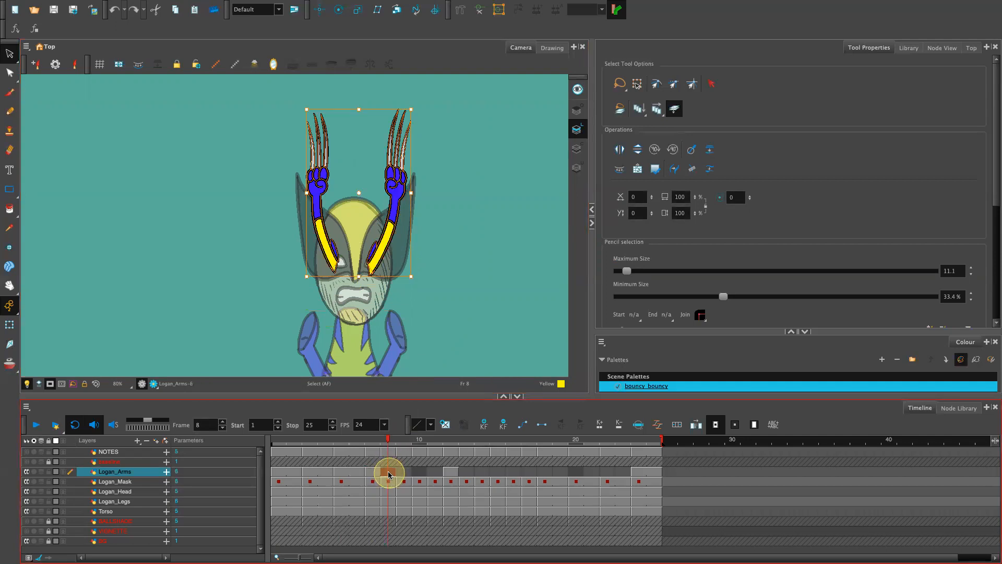
drag(394, 466, 408, 464)
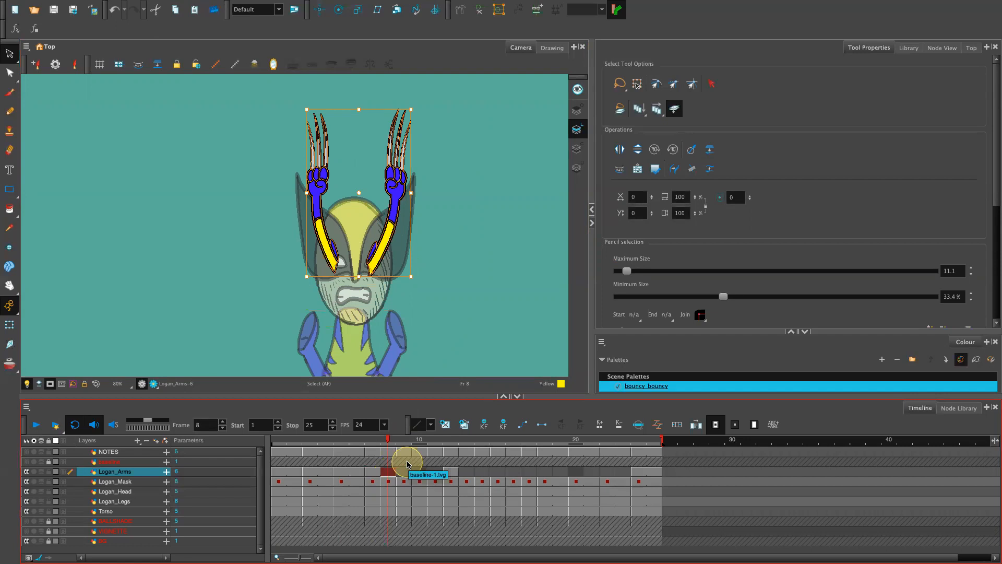
click(463, 424)
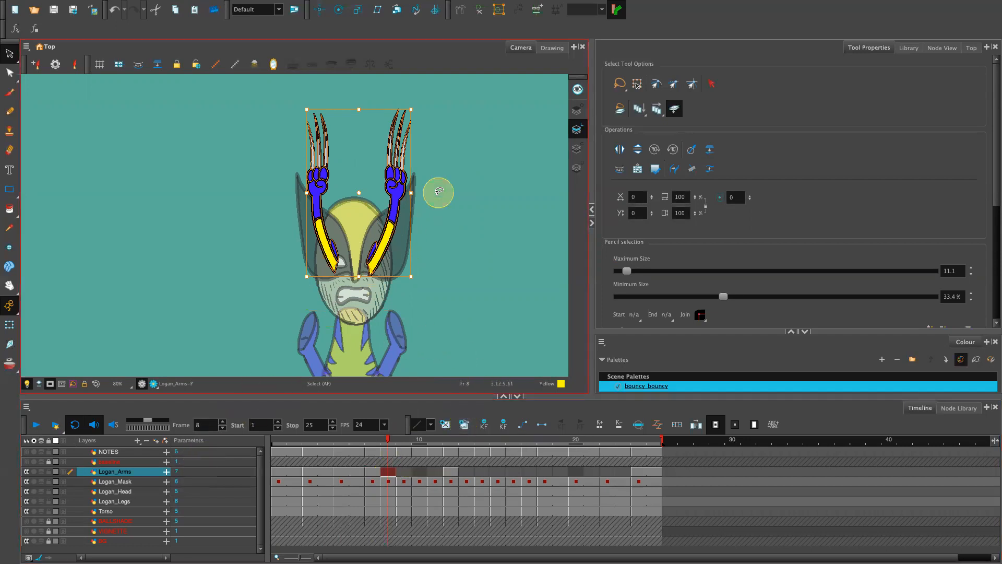
Step: Nudge both arms at frame 8 down until the arm ends meet the torso's shoulders
key(Down)
key(Down)
key(Down)
key(Down)
key(Down)
key(Down)
key(Down)
key(Down)
key(Down)
key(Down)
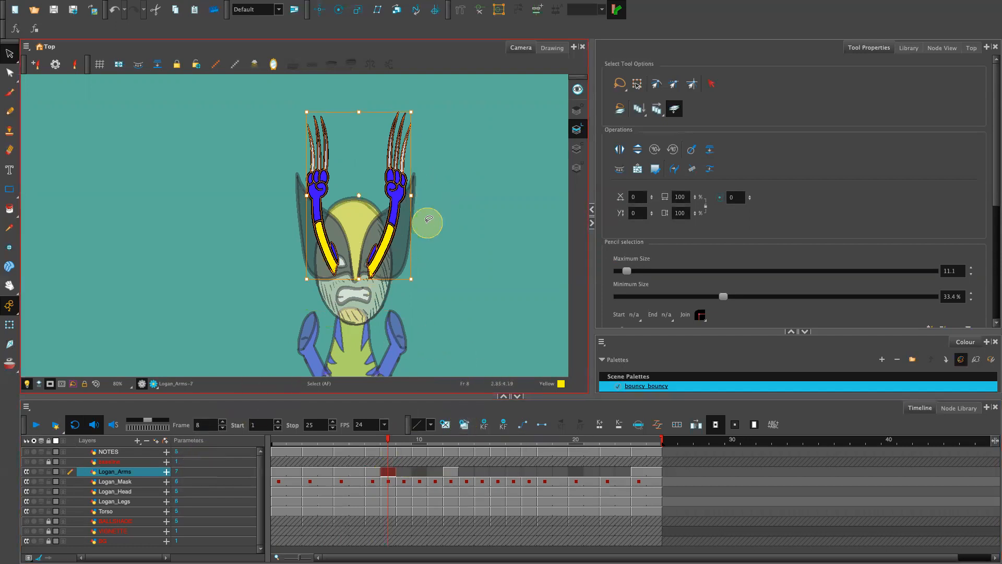
key(Down)
key(Down)
key(Down)
key(Down)
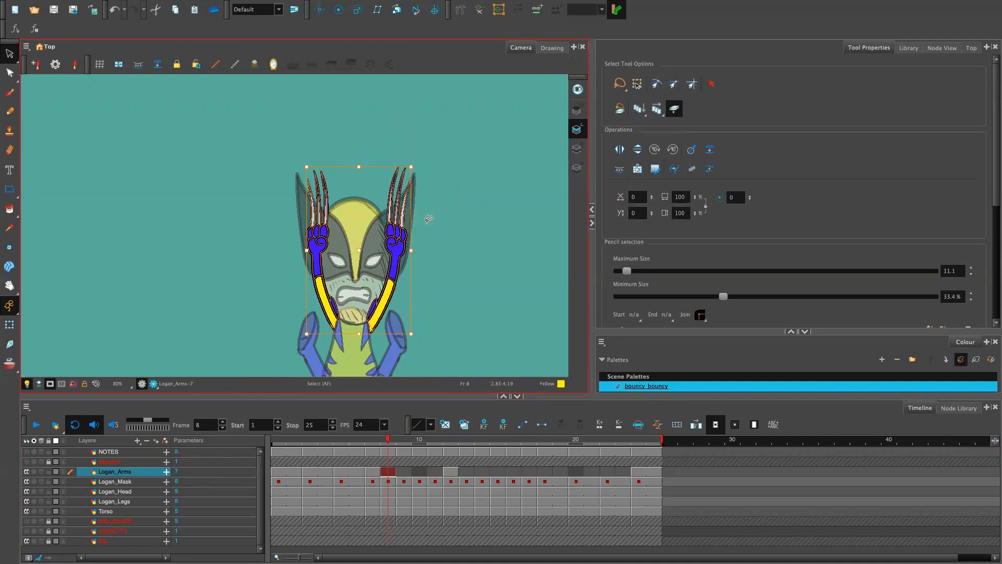
Step: Stretch both arms at frame 8 vertically upward from the shoulders and check the motion against frame 7
click(356, 268)
drag(359, 169, 359, 133)
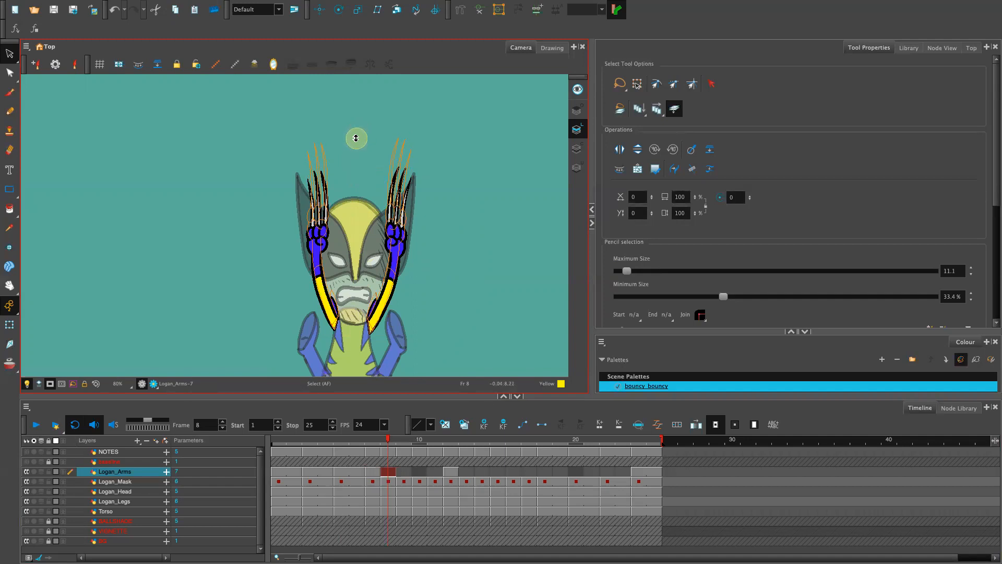
drag(356, 138, 356, 138)
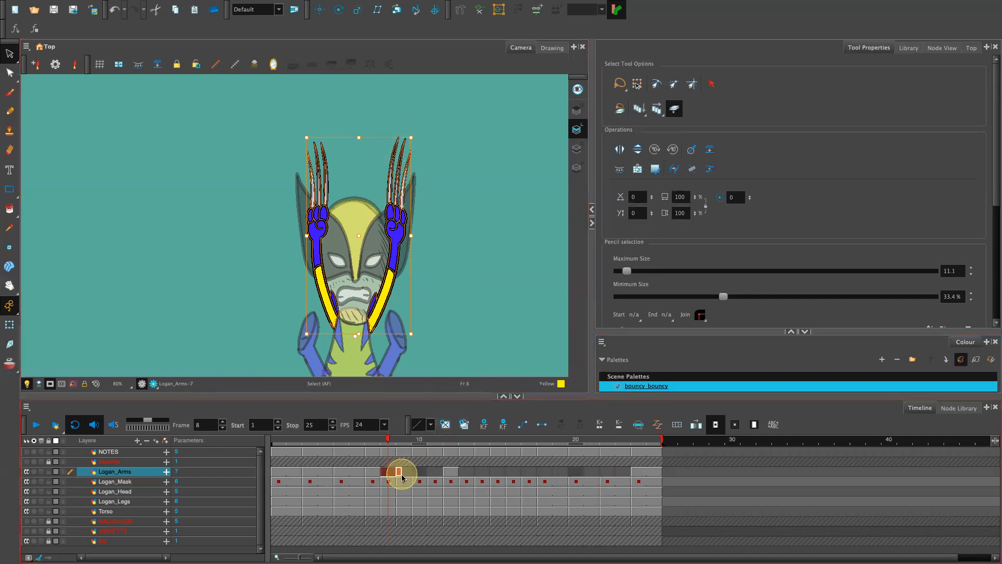
mouse_move(386, 439)
mouse_down()
mouse_move(369, 439)
mouse_move(383, 443)
mouse_up()
drag(368, 446, 383, 448)
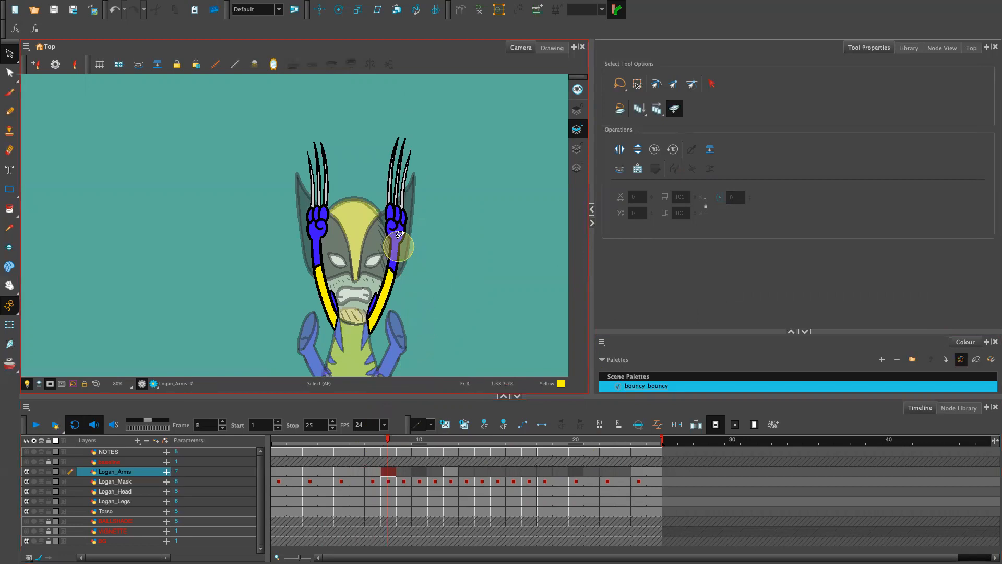
Step: Paste the stretched arms into frame 9 of Logan_Arms and duplicate them as an independent drawing
click(402, 471)
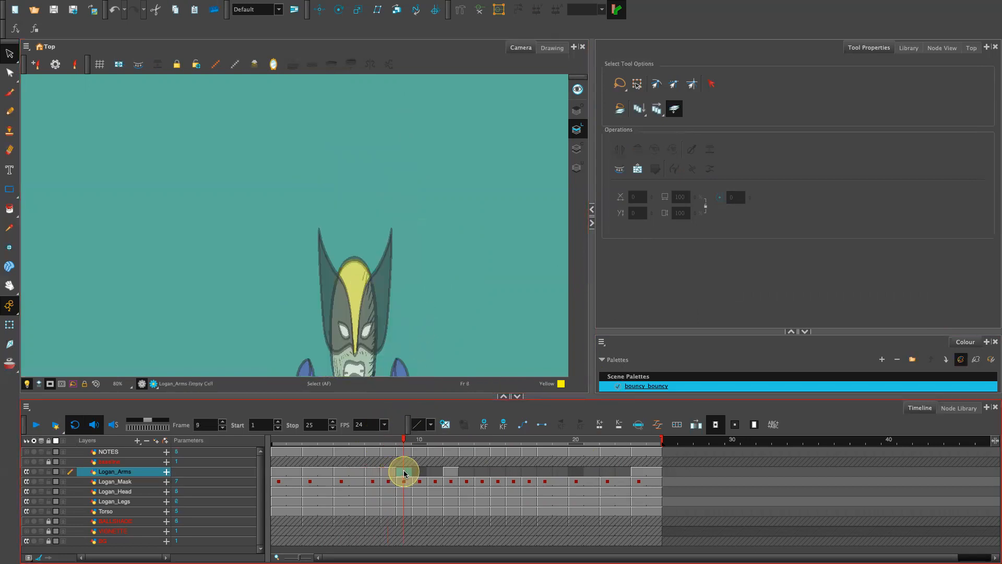
key(space)
drag(478, 244, 478, 210)
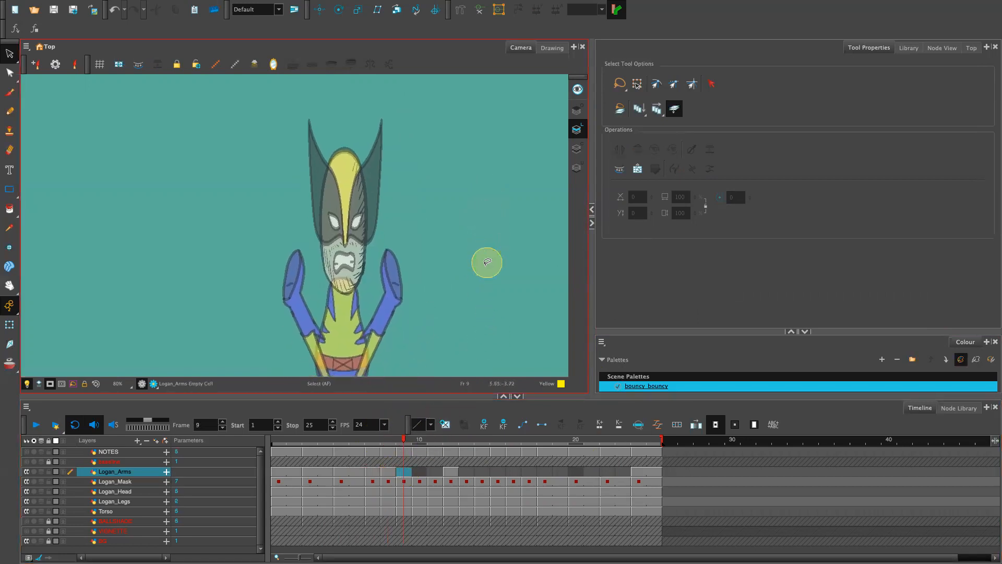
key(super+v)
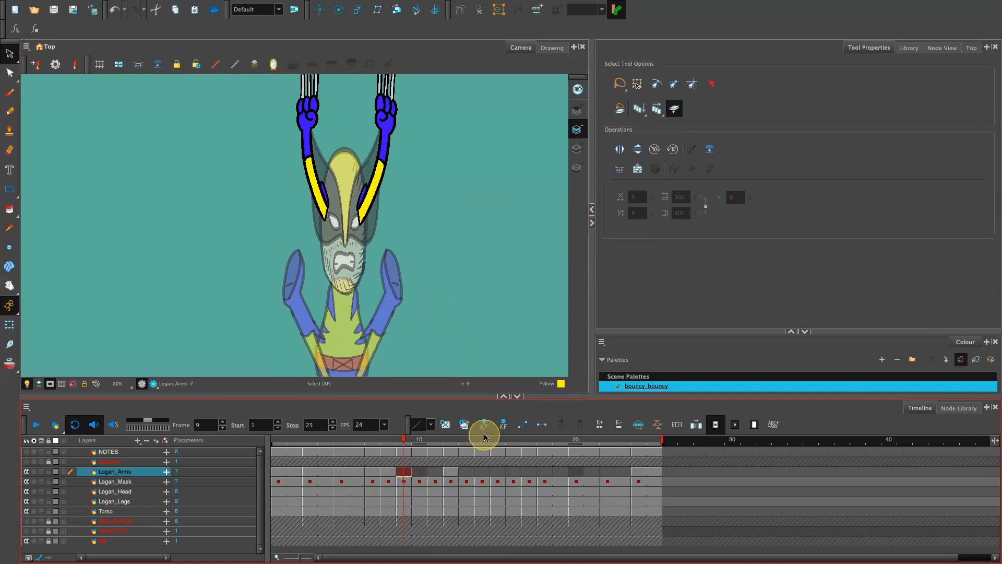
click(465, 429)
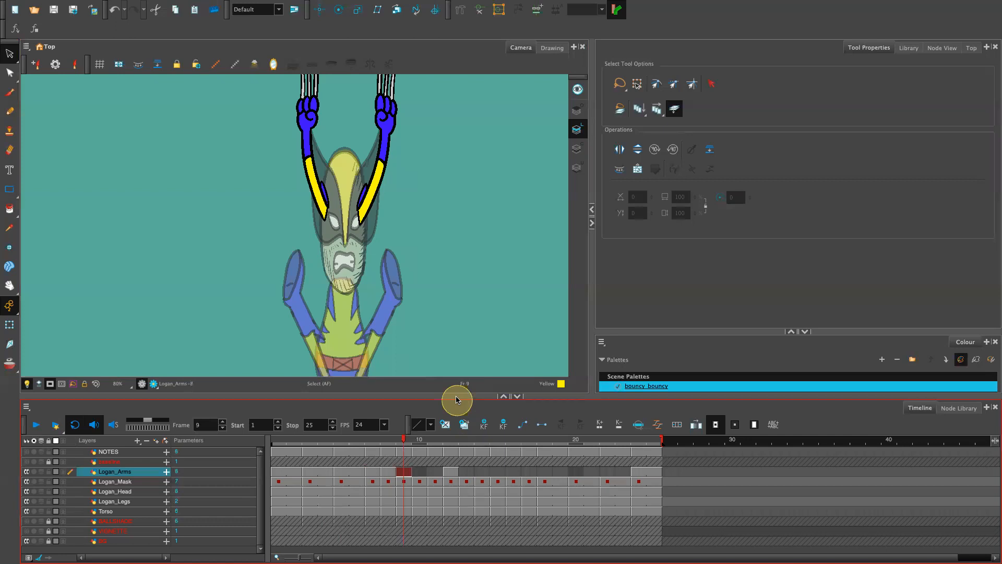
Step: Select both arms at frame 9 and nudge them down until the arm ends reach the torso's shoulders
key(ctrl+a)
key(Down)
key(Down)
key(Down)
key(Down)
key(Down)
key(Down)
key(Down)
key(Down)
key(Down)
key(Down)
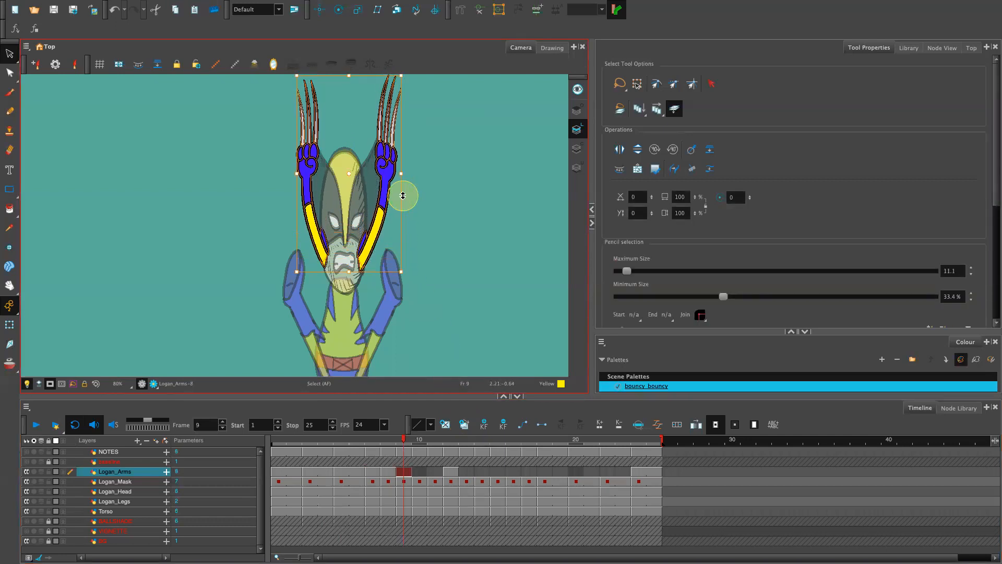
key(Down)
key(Down)
key(Down)
key(Down)
key(Down)
key(Down)
key(Down)
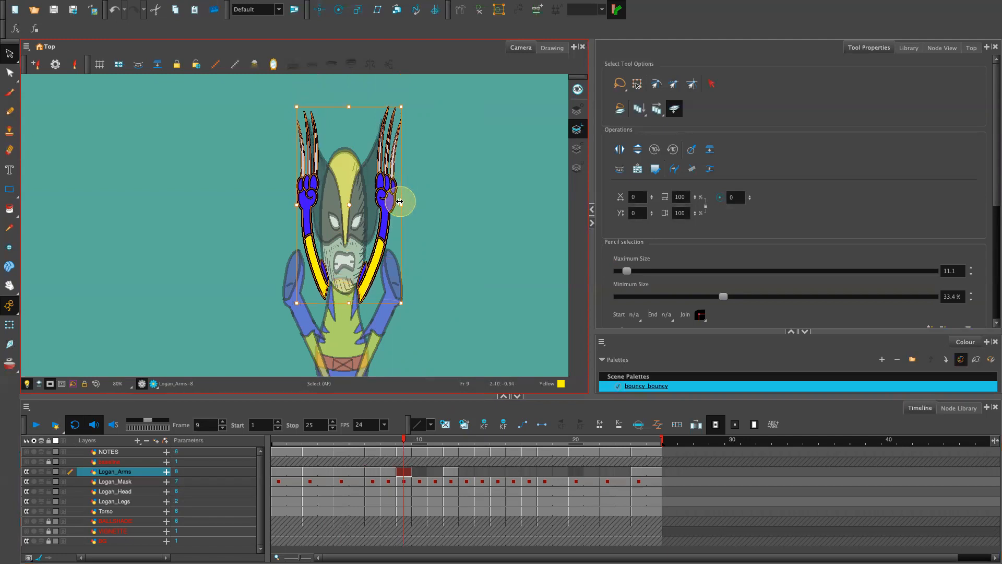
Step: Narrow the pair of arms at frame 9 horizontally and recentre them over the torso
drag(401, 206, 388, 206)
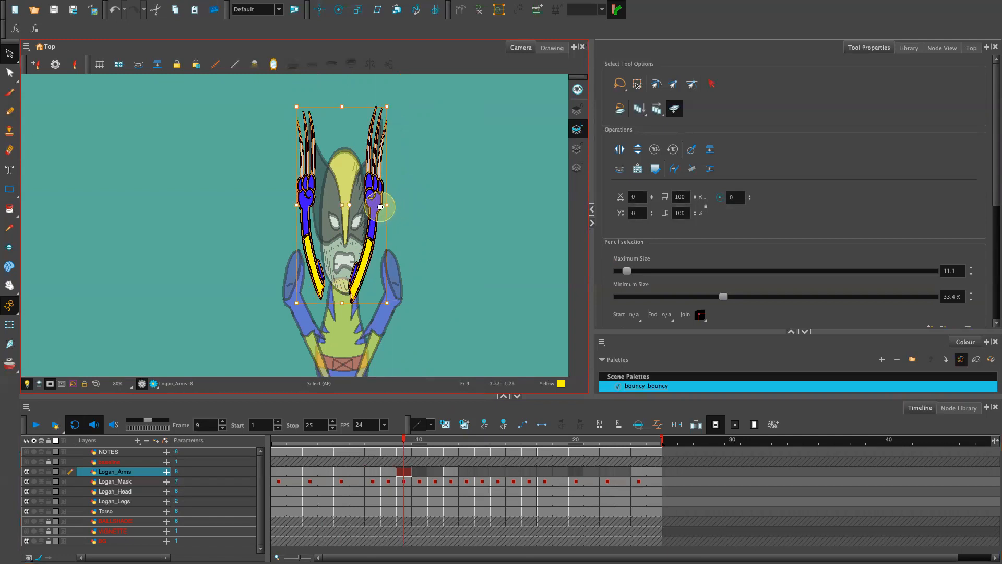
drag(371, 253, 374, 250)
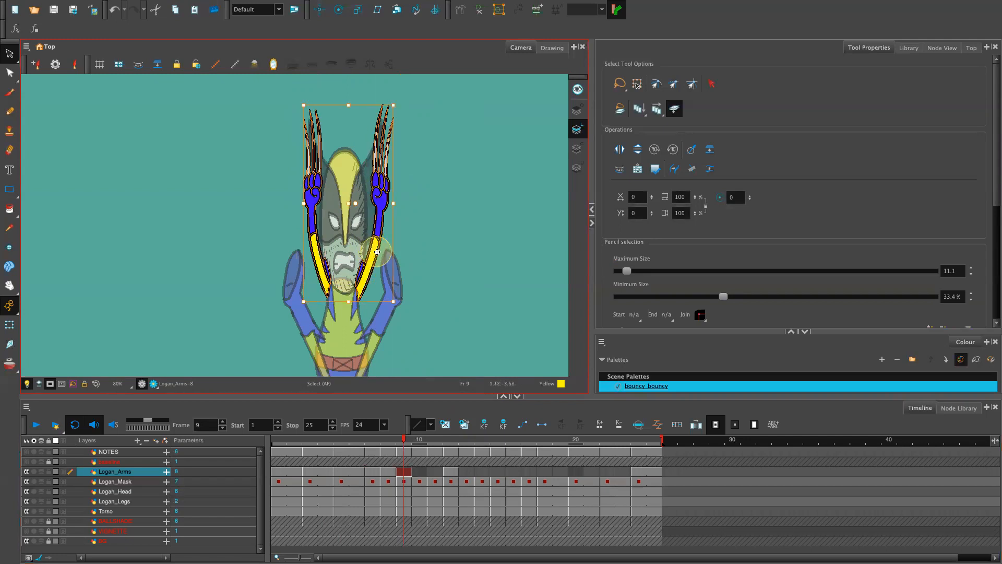
click(626, 291)
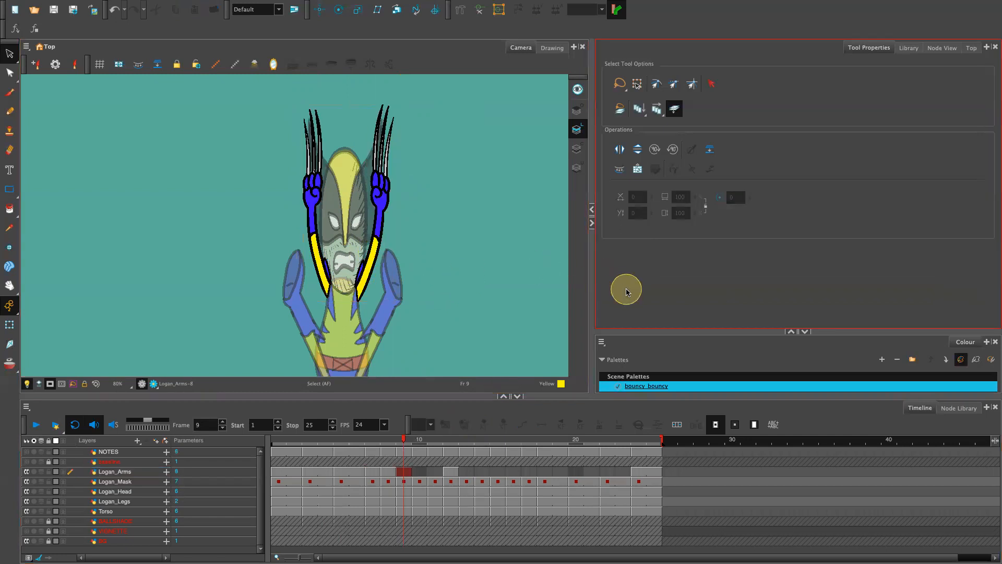
Step: Examine the squashed body pose at frame 10 and compare it with the raised arms at frame 9
click(406, 440)
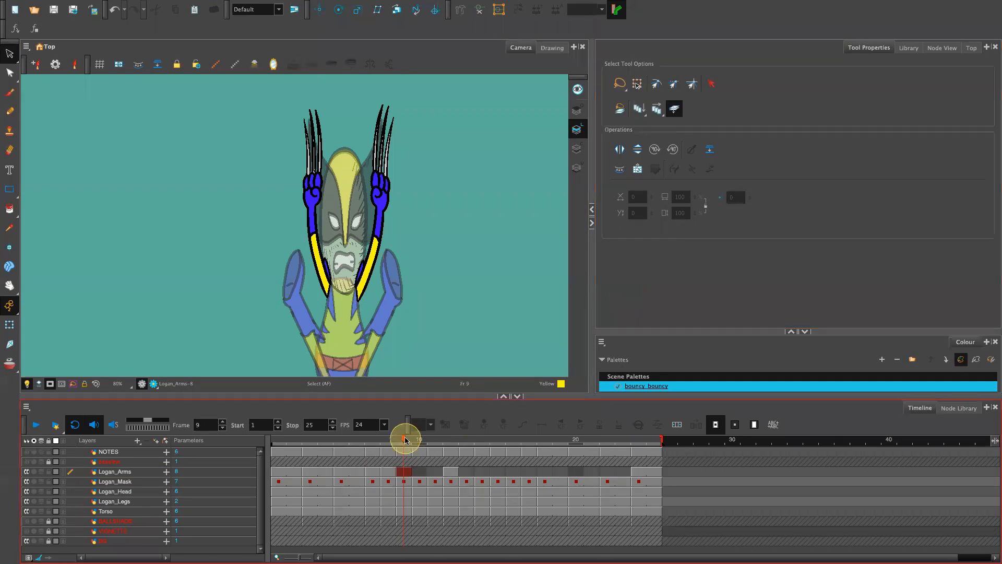
drag(397, 442, 414, 458)
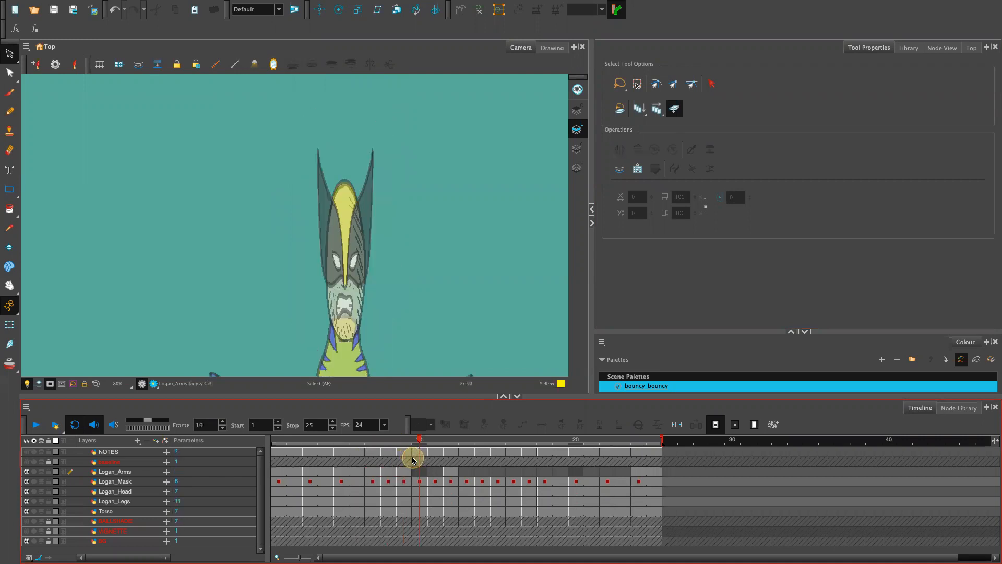
scroll(462, 285, down, 2)
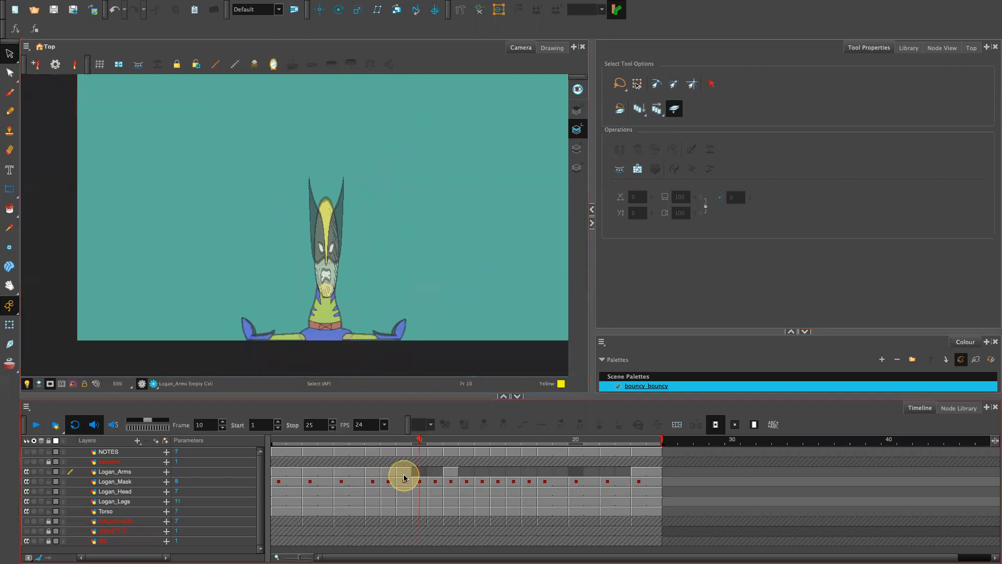
mouse_move(419, 440)
mouse_down()
mouse_move(407, 438)
mouse_move(415, 444)
mouse_up()
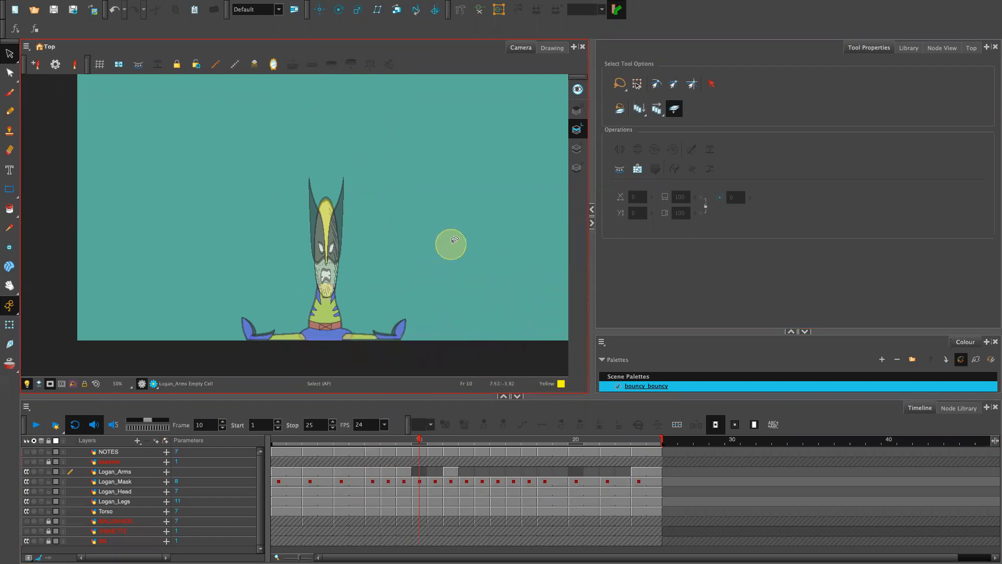
key(2)
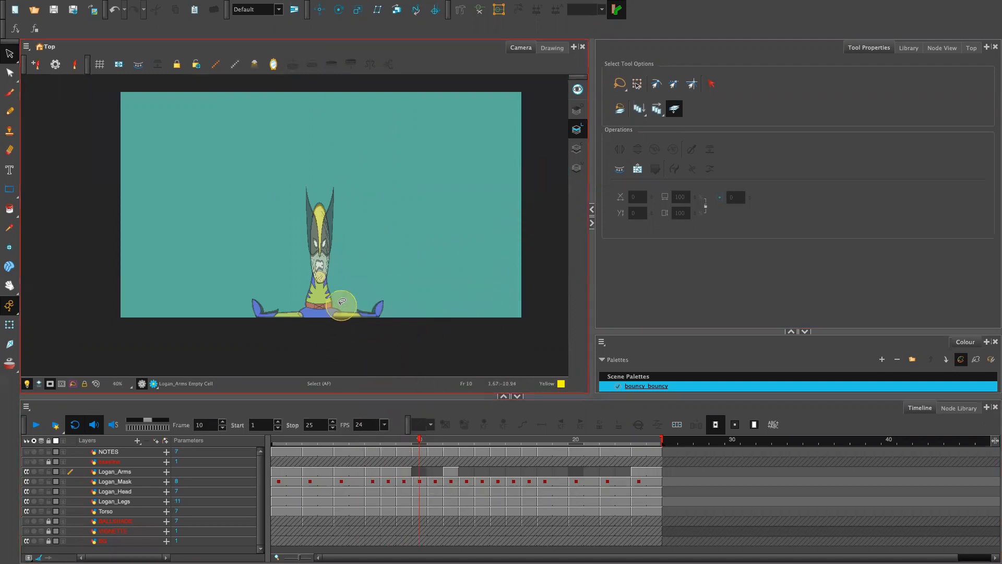
key(1)
key(1)
key(1)
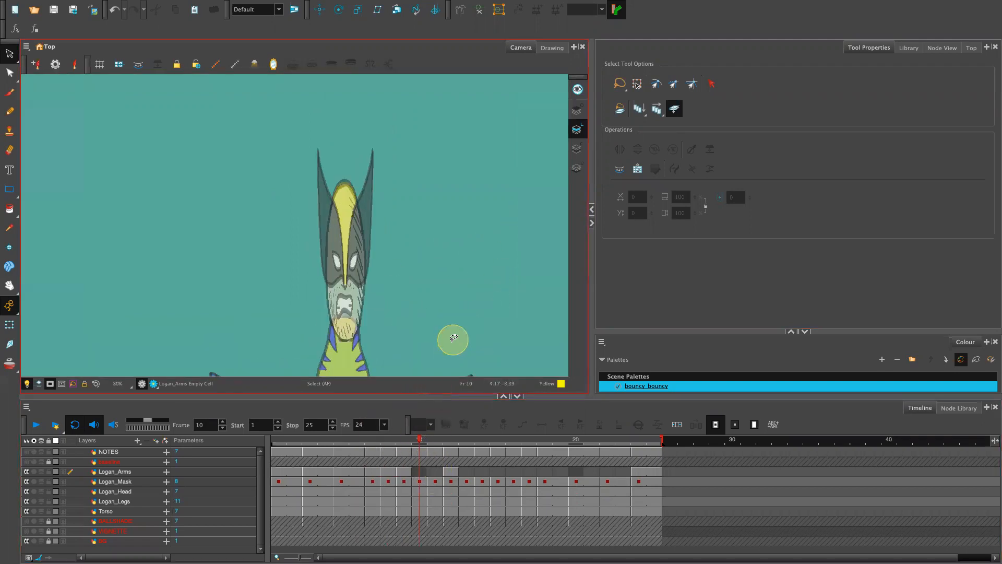
drag(483, 347, 477, 258)
click(422, 443)
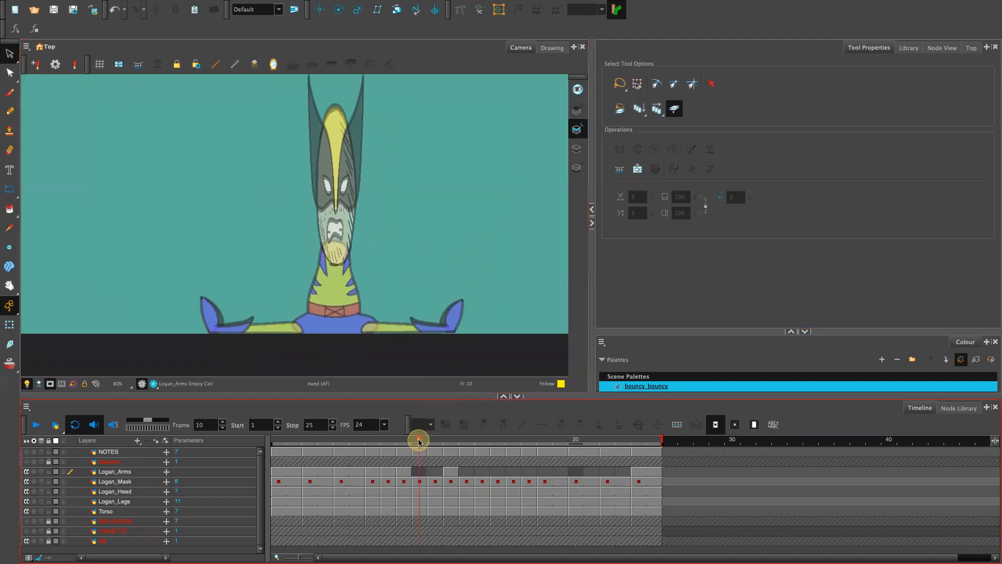
mouse_move(419, 441)
mouse_down()
mouse_move(403, 447)
mouse_move(416, 448)
mouse_up()
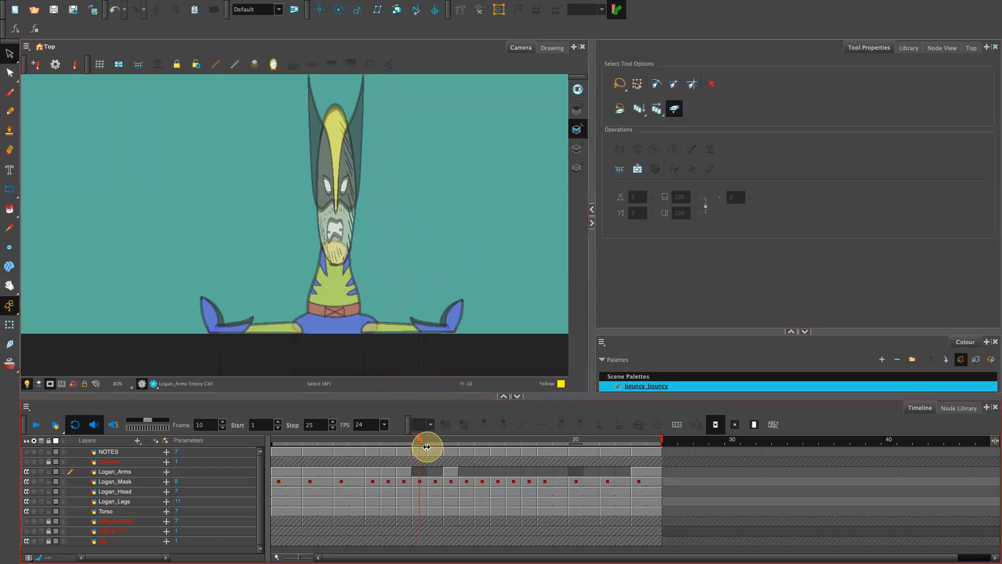
click(406, 473)
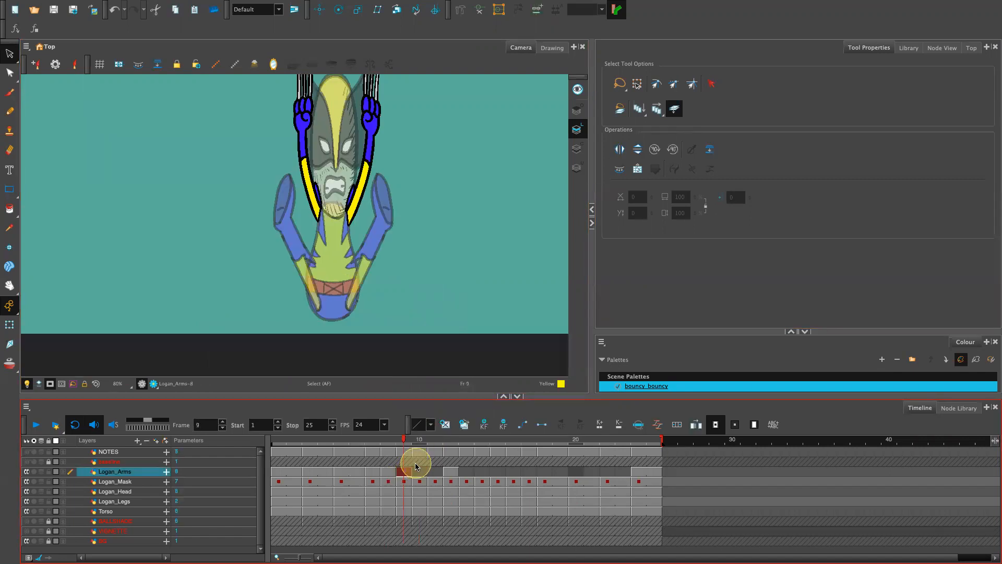
Step: Copy the raised arms from frame 9 of Logan_Arms into the empty frame 10 as a separate drawing
click(424, 472)
click(437, 472)
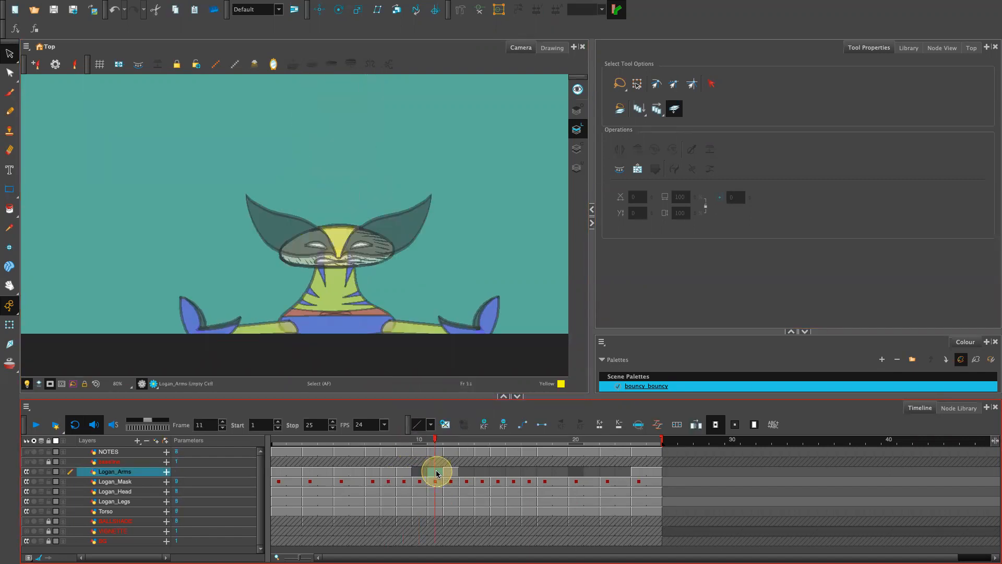
click(449, 472)
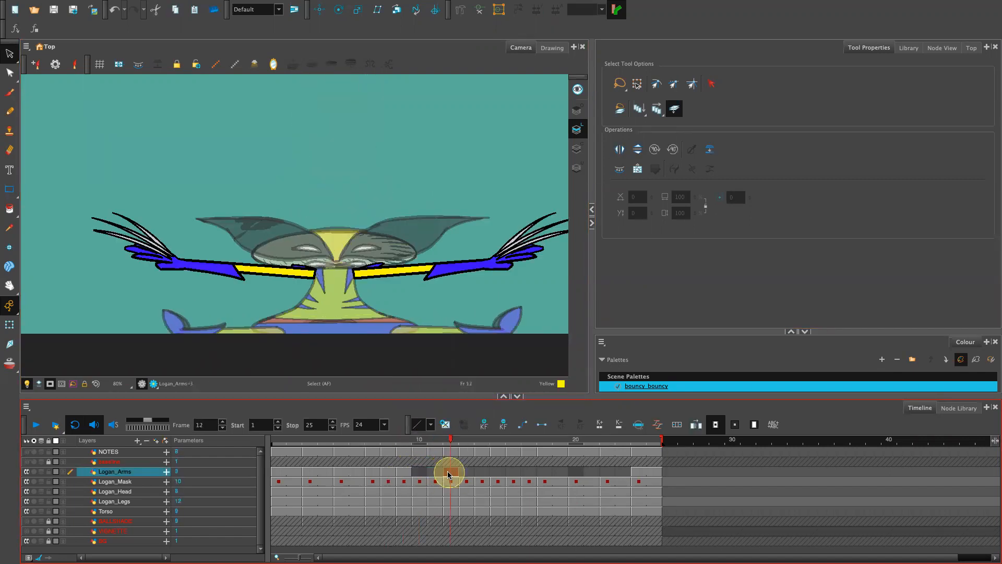
click(418, 473)
click(403, 471)
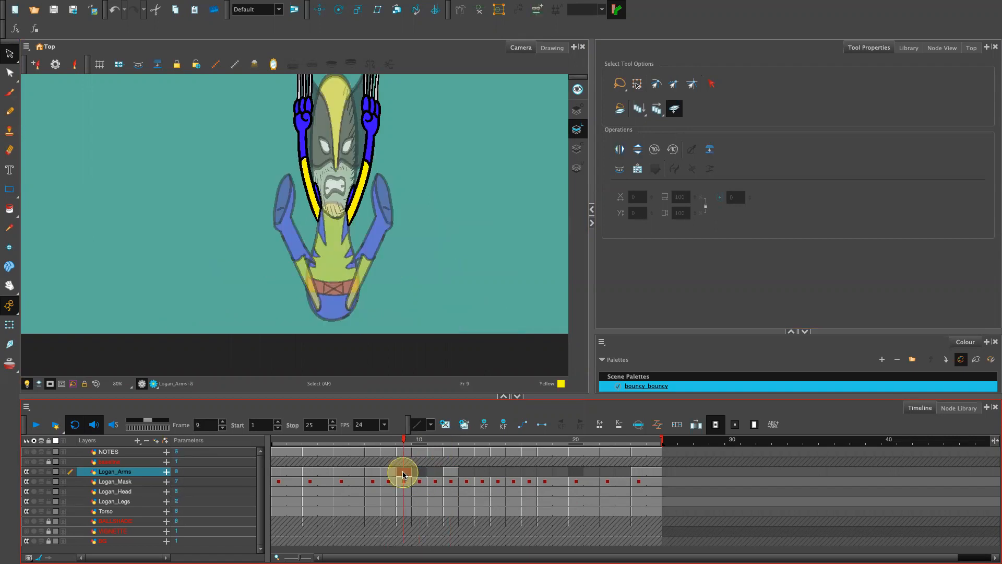
click(420, 473)
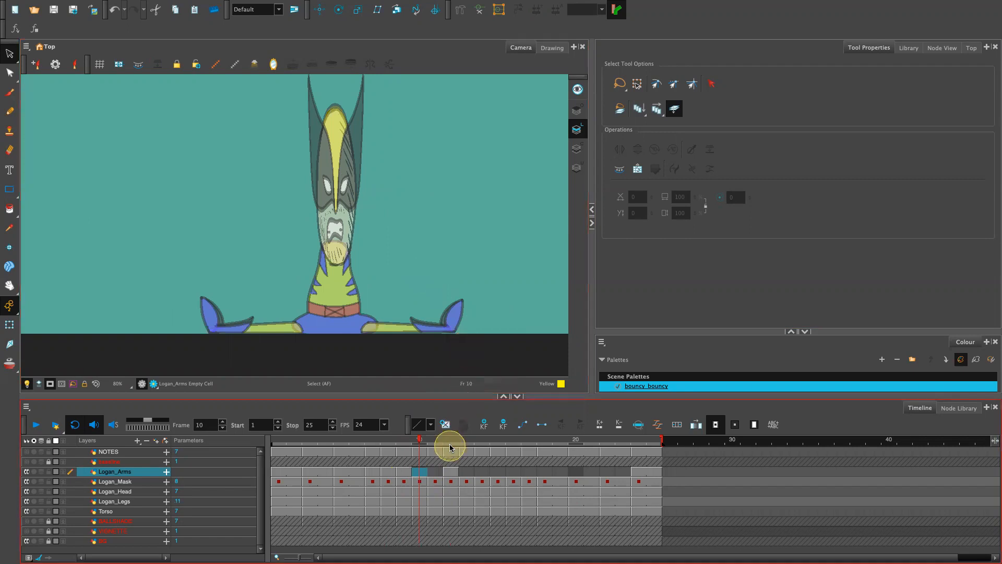
key(ctrl+v)
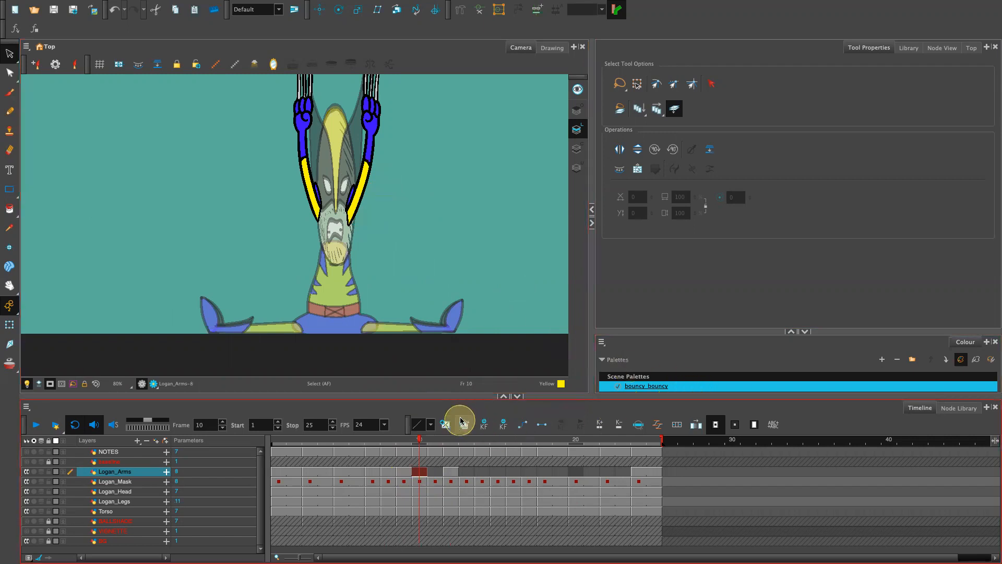
Step: Select both arms at frame 10 and nudge them down until their ends meet the top of the torso
click(380, 188)
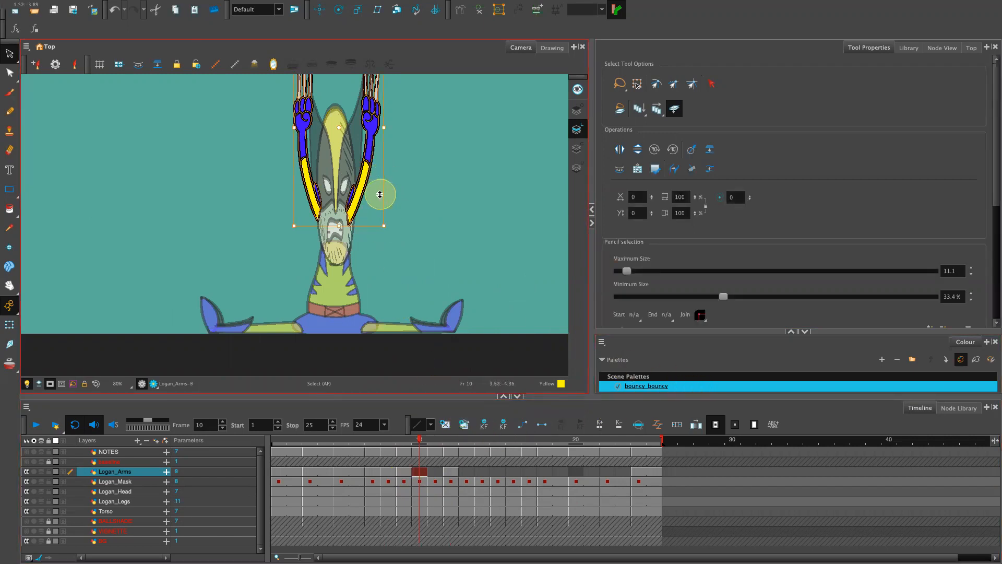
key(Down)
key(Down)
key(Down)
key(Down)
key(Down)
key(Down)
key(Down)
key(Down)
key(Down)
key(Down)
key(Down)
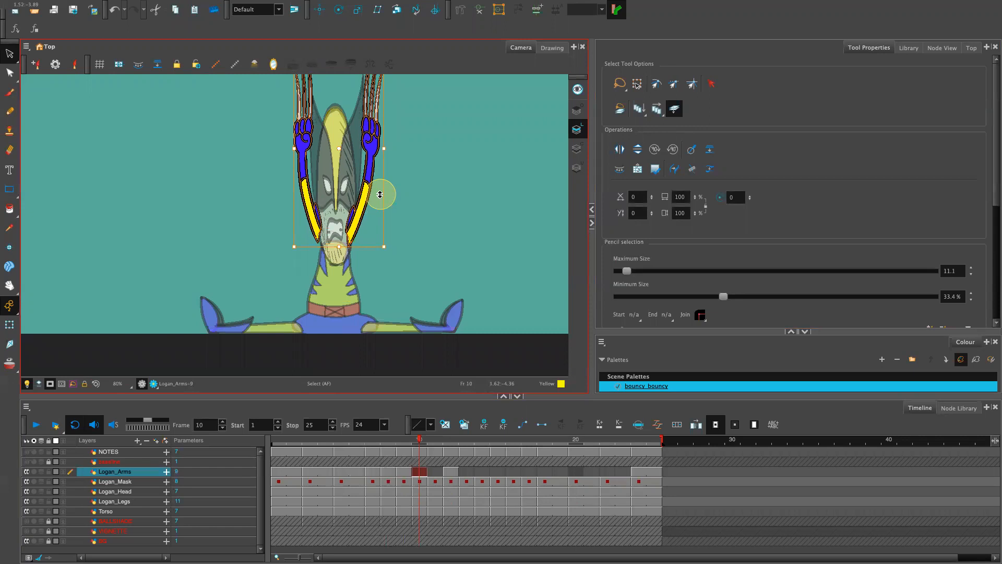
key(Down)
key(Down)
key(Down)
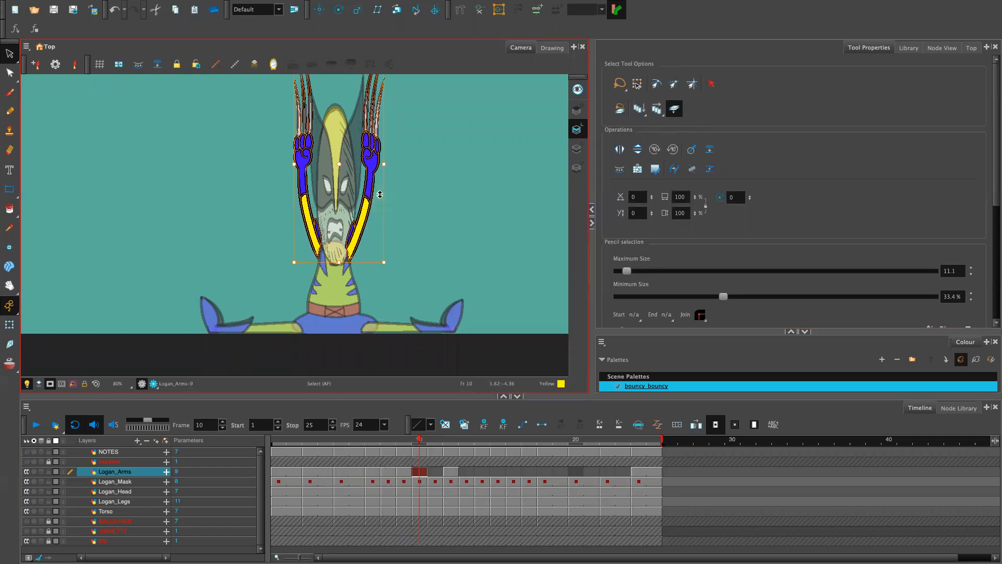
Step: Stretch the pair of arms at frame 10 vertically upward, keeping their lower ends at the shoulders, and deselect them
key(1)
key(1)
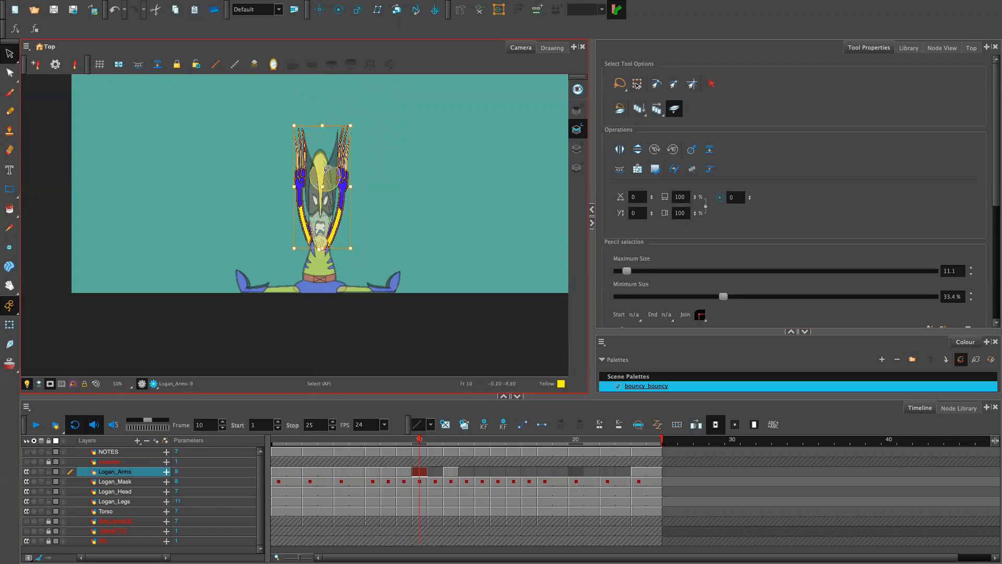
drag(323, 126, 323, 102)
key(2)
key(2)
key(2)
key(2)
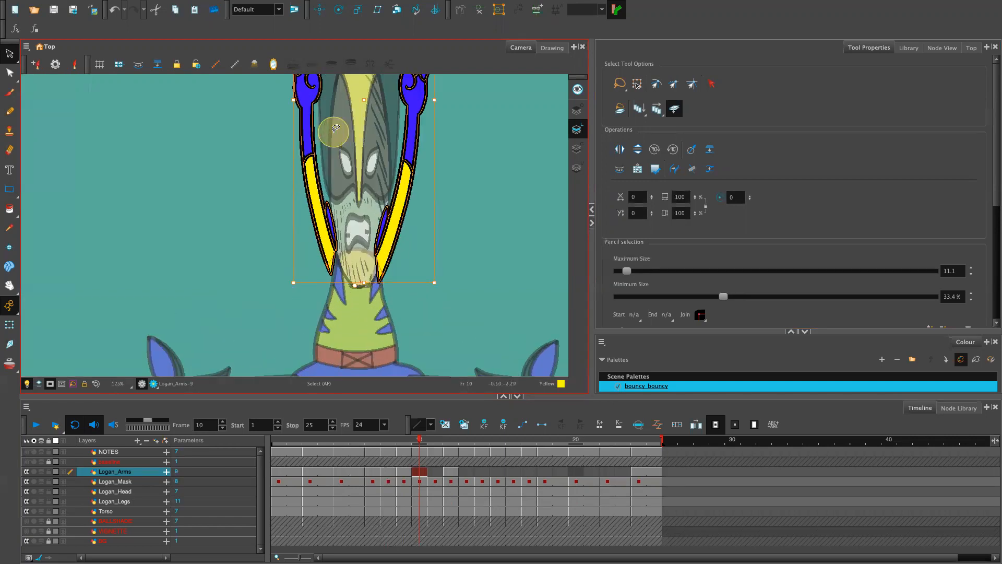
key(2)
key(2)
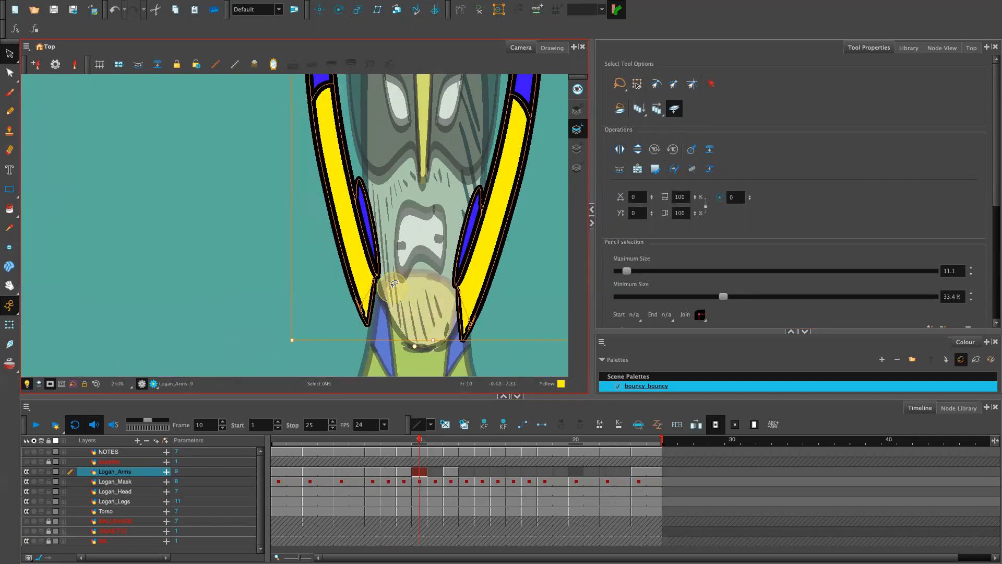
key(Escape)
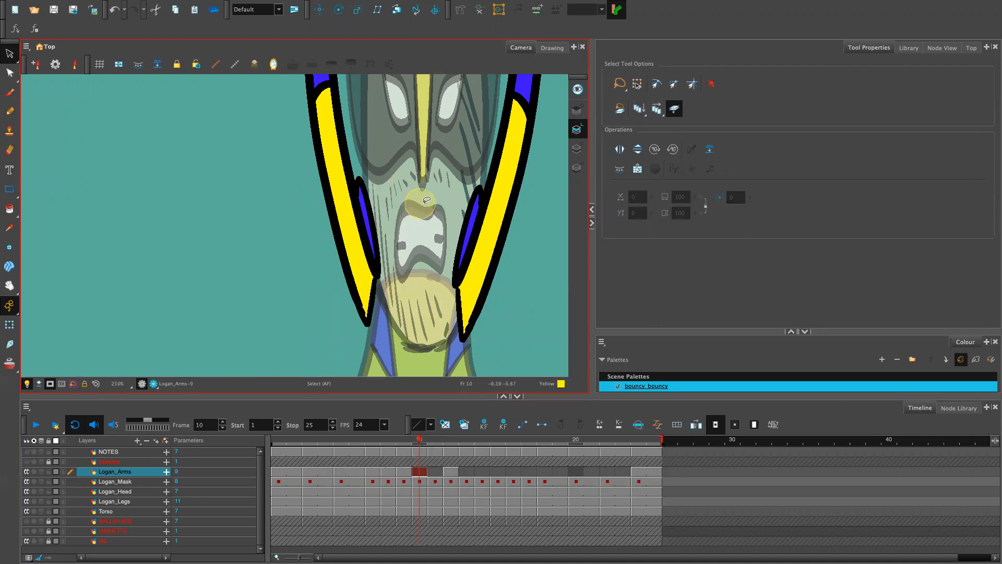
Step: Isolate the left arm at frame 10 and examine how its lower end meets the shoulder
key(1)
key(1)
key(1)
key(1)
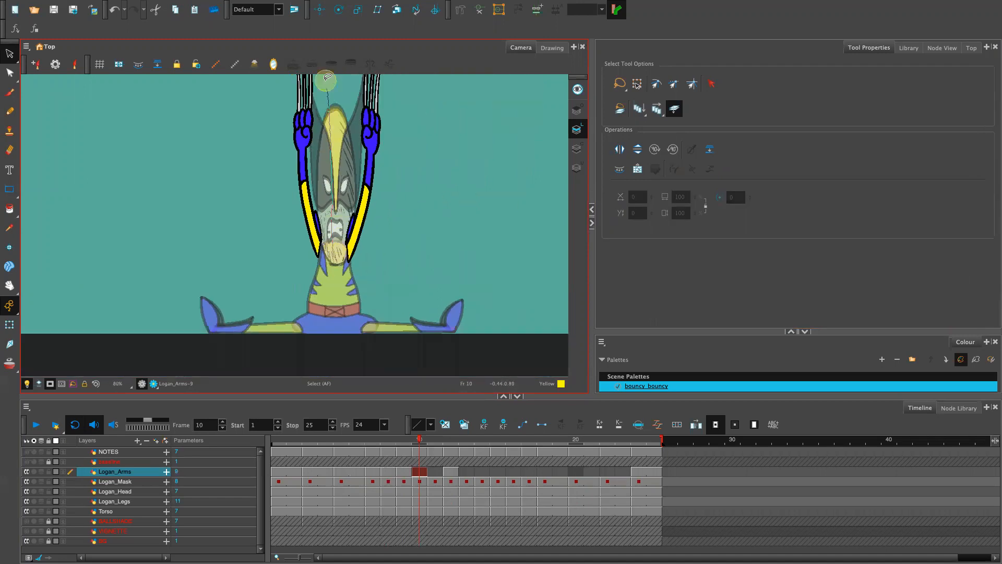
mouse_move(327, 78)
mouse_down()
mouse_move(247, 264)
mouse_move(340, 228)
mouse_up()
mouse_move(471, 216)
mouse_down()
mouse_move(475, 243)
mouse_move(484, 301)
mouse_move(483, 268)
mouse_up()
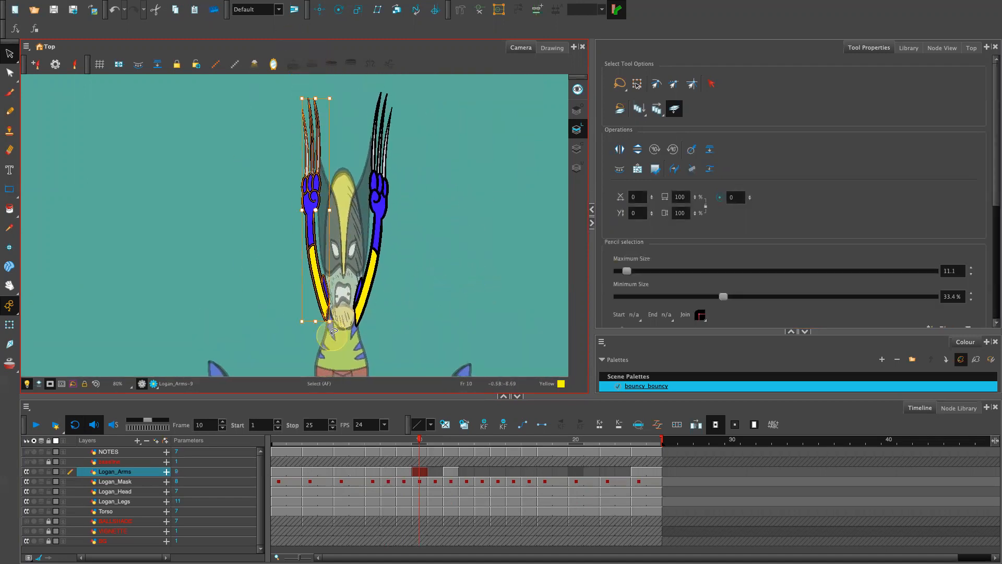
mouse_move(296, 90)
mouse_down()
mouse_move(336, 321)
mouse_move(346, 303)
mouse_up()
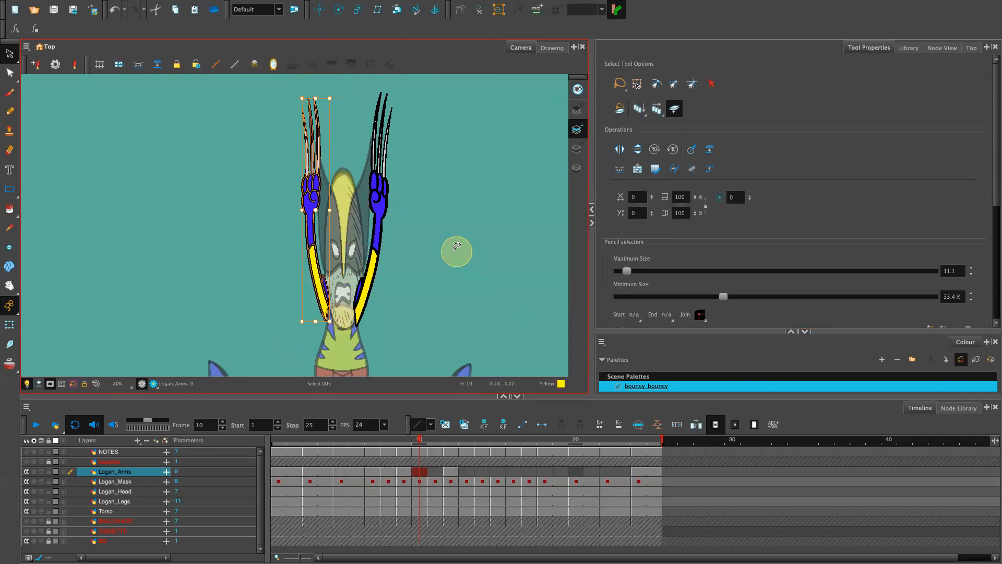
key(2)
key(2)
key(2)
key(2)
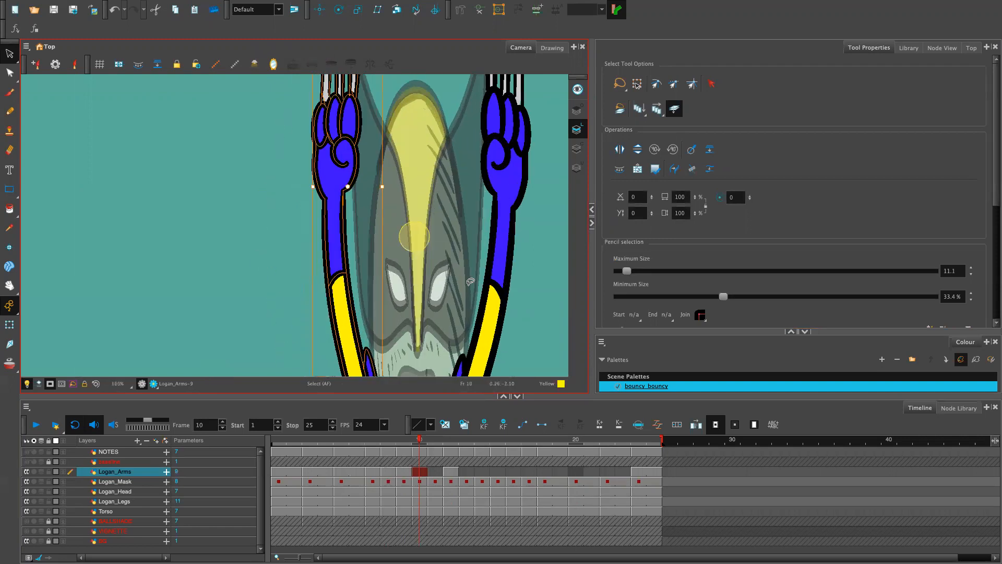
scroll(470, 292, down, 5)
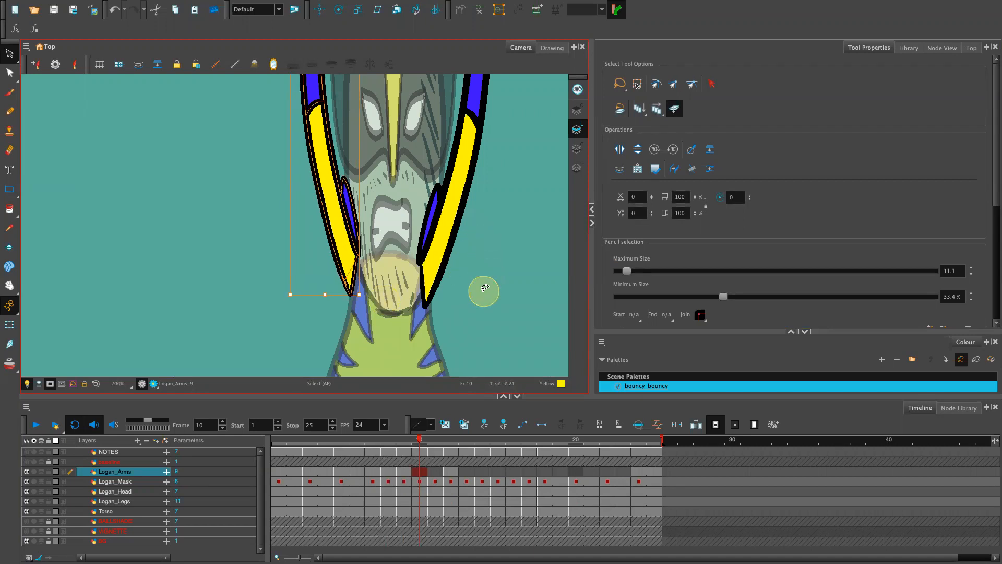
Step: Select the whole right arm at frame 10, claws included, and nudge it slightly outward to line up with the torso's shoulder
drag(520, 148, 424, 314)
key(space)
mouse_move(535, 301)
mouse_down()
mouse_move(489, 355)
mouse_move(470, 398)
mouse_up()
key(1)
key(1)
key(1)
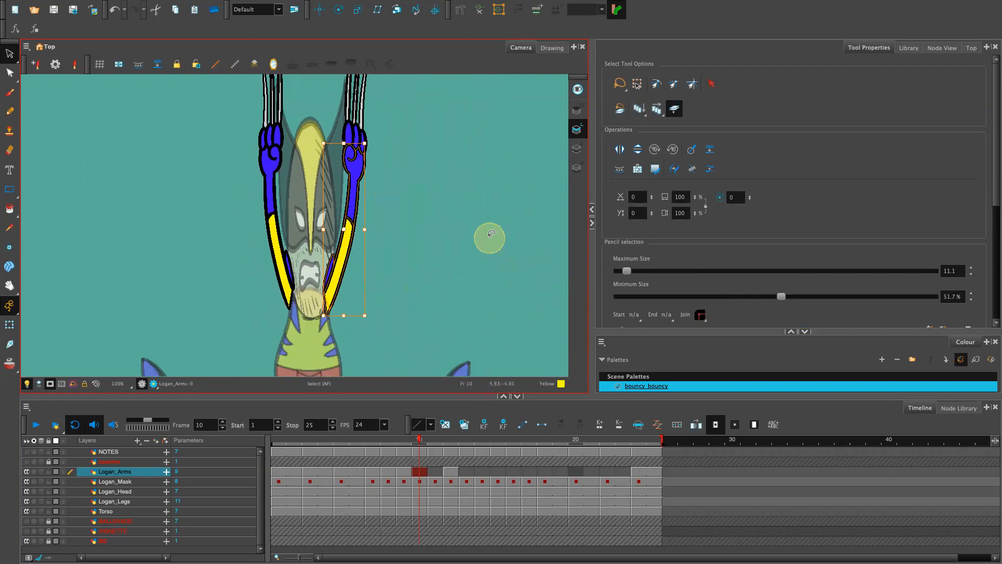
mouse_move(438, 254)
mouse_down()
mouse_move(449, 115)
mouse_move(369, 41)
mouse_up()
drag(457, 288, 479, 71)
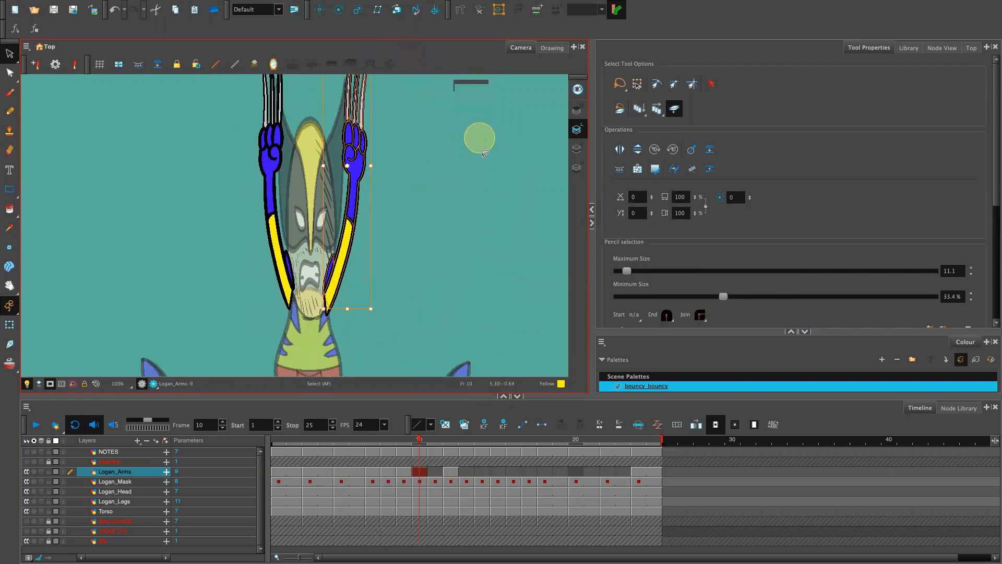
key(1)
key(1)
mouse_move(401, 192)
mouse_down()
mouse_move(307, 111)
mouse_move(392, 89)
mouse_move(396, 105)
mouse_up()
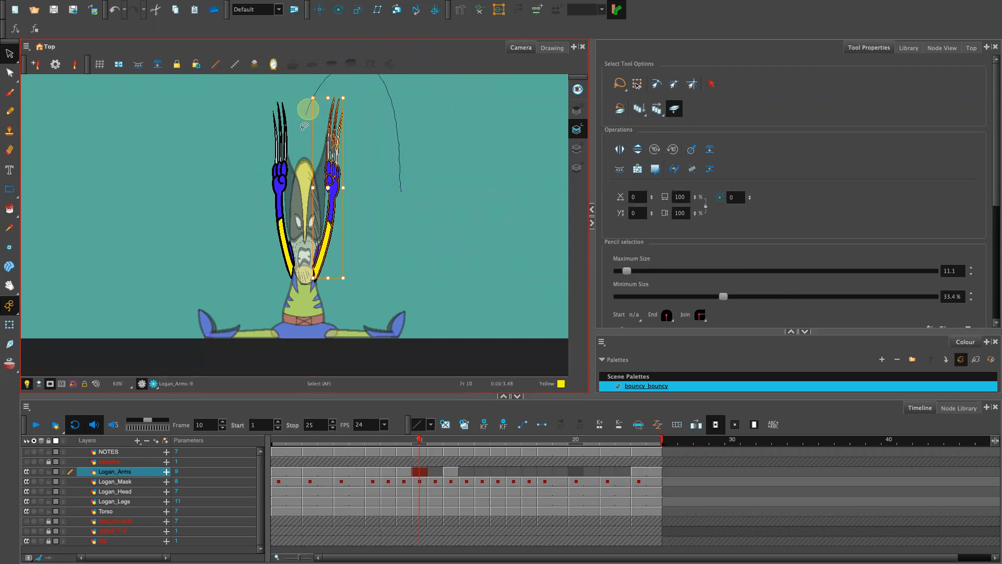
key(2)
key(2)
key(2)
key(2)
key(2)
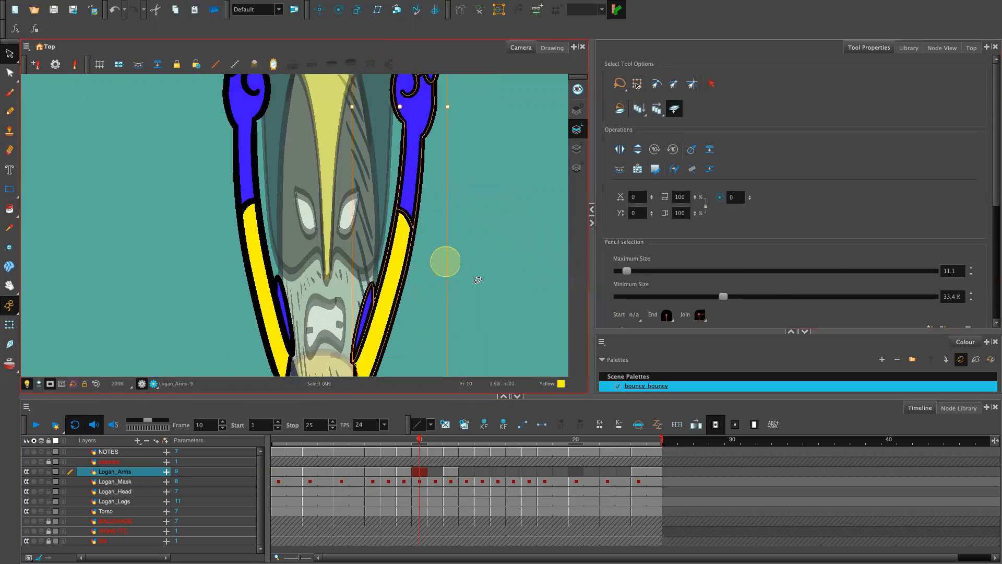
scroll(498, 260, down, 5)
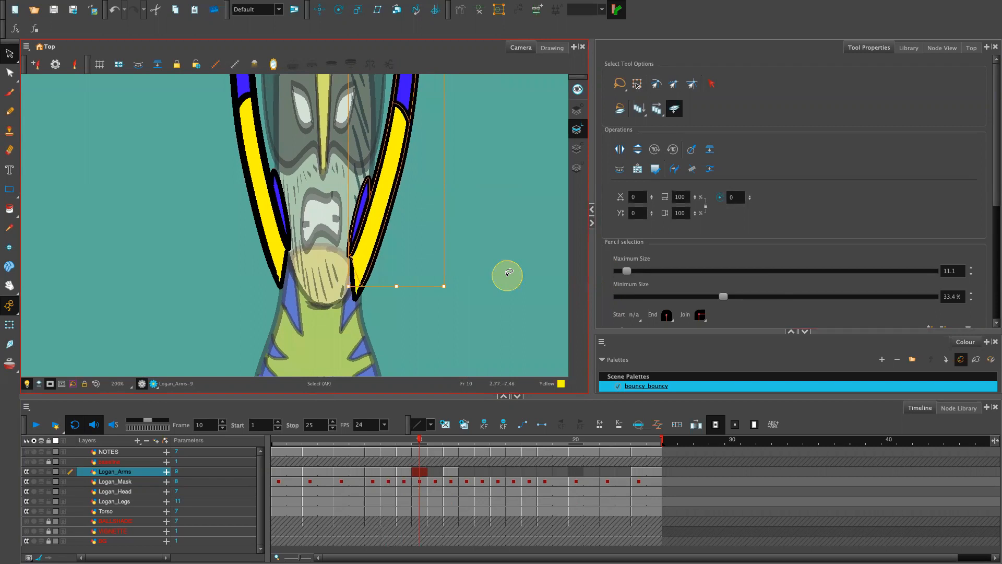
mouse_move(508, 272)
mouse_down()
mouse_move(454, 175)
mouse_move(490, 199)
mouse_up()
key(Right)
key(Right)
key(Right)
key(Right)
key(Right)
key(Left)
key(Left)
key(Left)
key(Left)
key(Left)
key(Right)
key(Right)
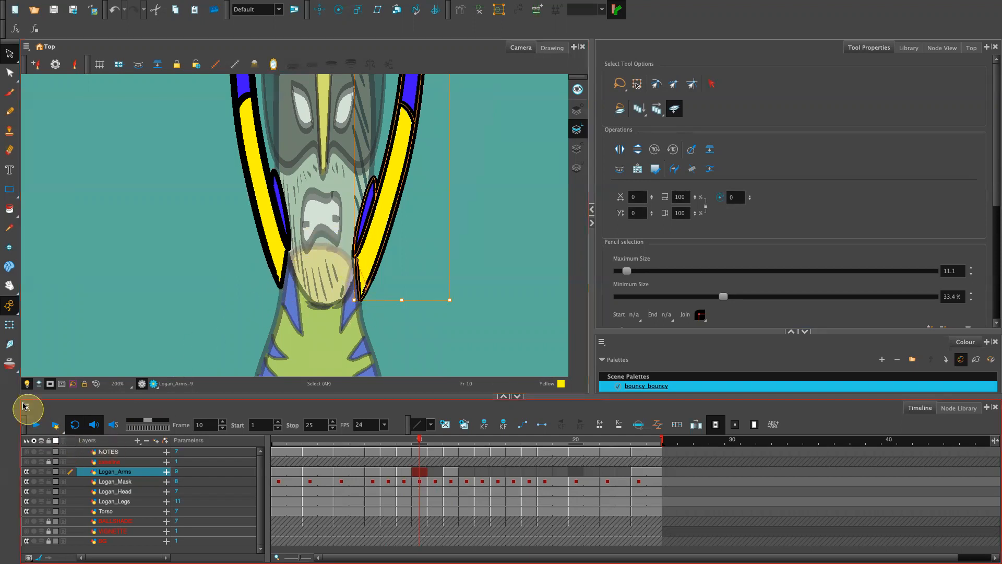
Step: Turn off the light table, deselect the arm and ready the Pencil tool with the Black colour of the bouncy_bouncy palette
click(27, 383)
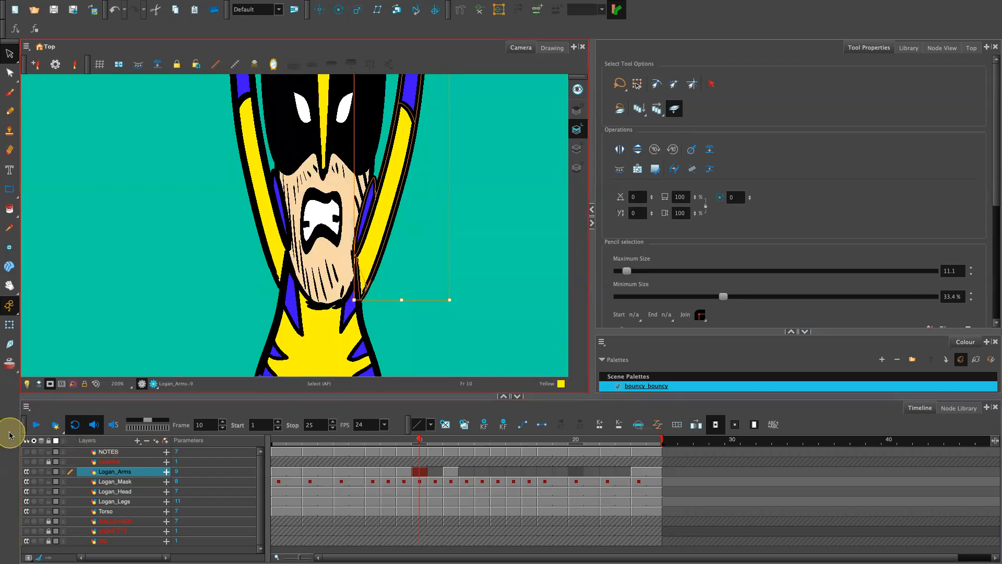
click(481, 264)
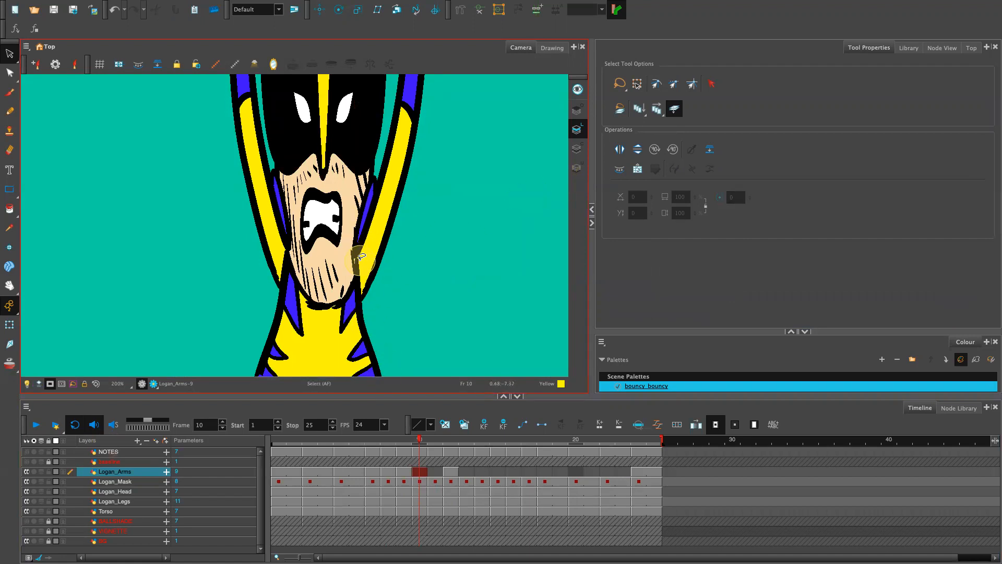
key(alt+/)
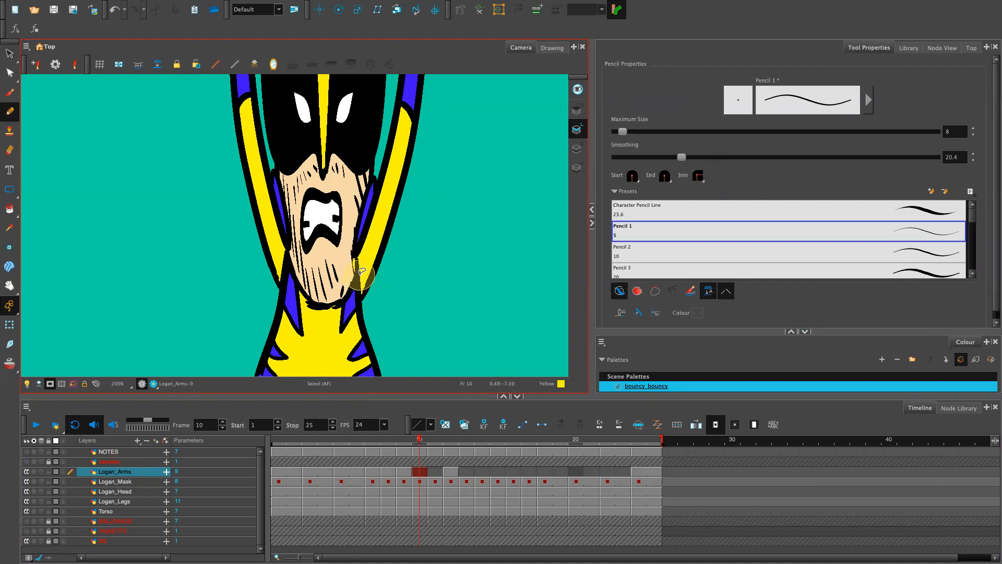
drag(684, 331, 686, 225)
click(619, 338)
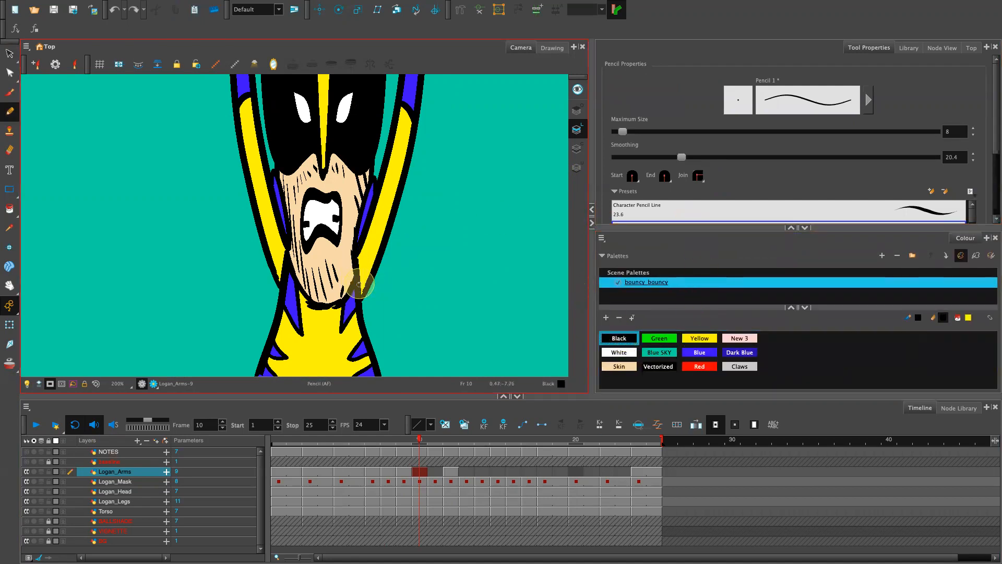
Step: Examine the full character at frames 10 to 12, comparing the raised arms, the armless frame 11 and the spread arms
key(2)
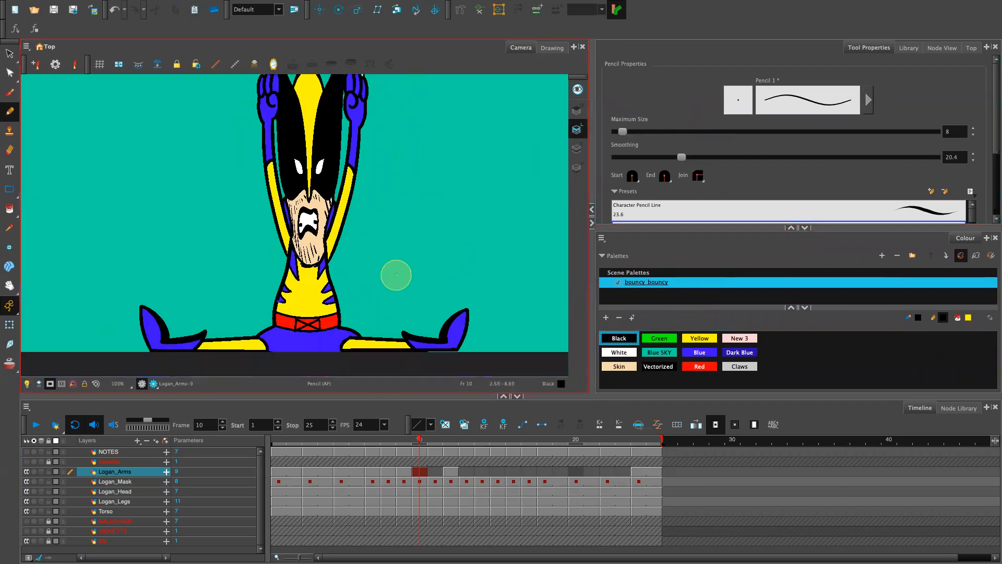
key(2)
key(2)
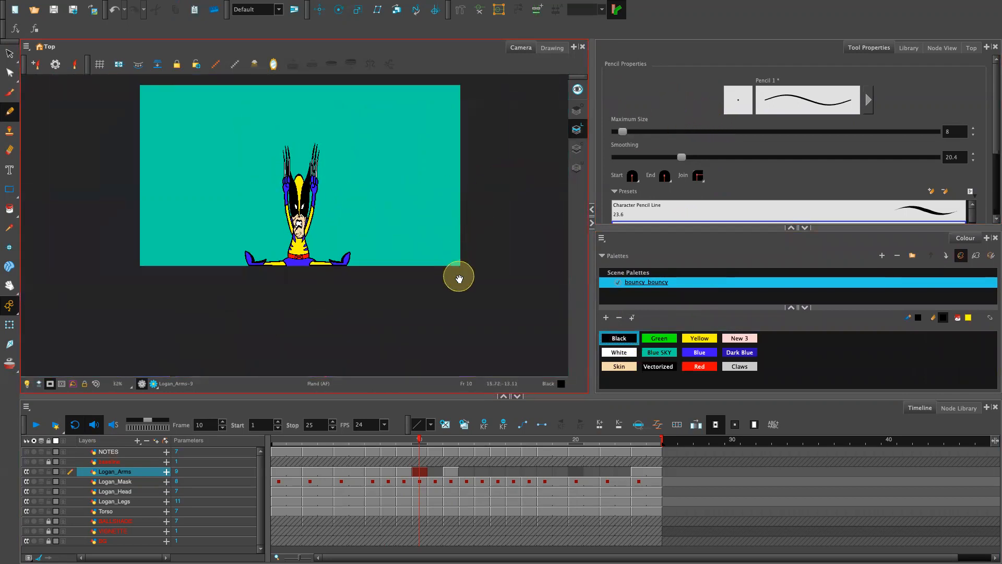
drag(458, 277, 465, 334)
click(420, 443)
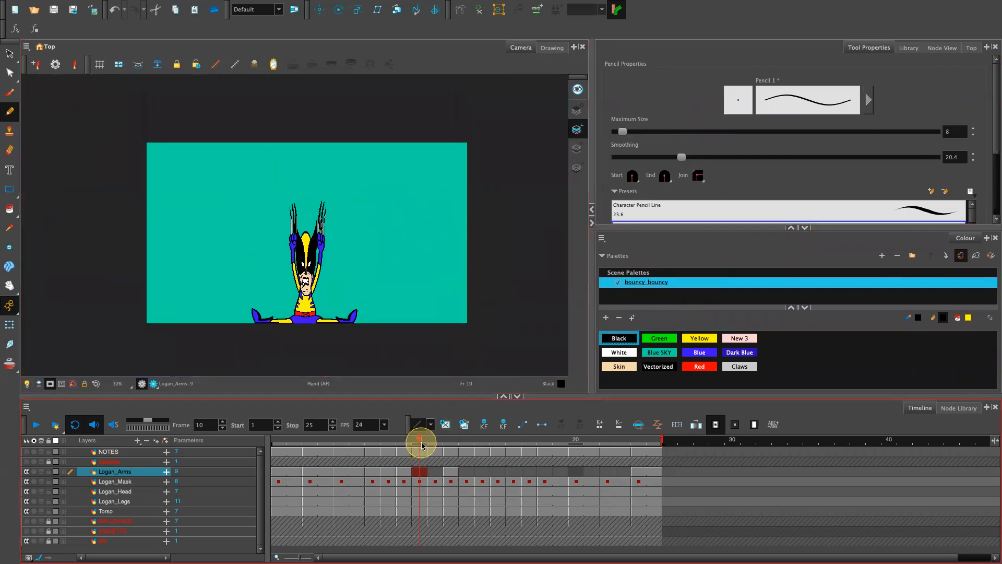
click(434, 472)
click(451, 473)
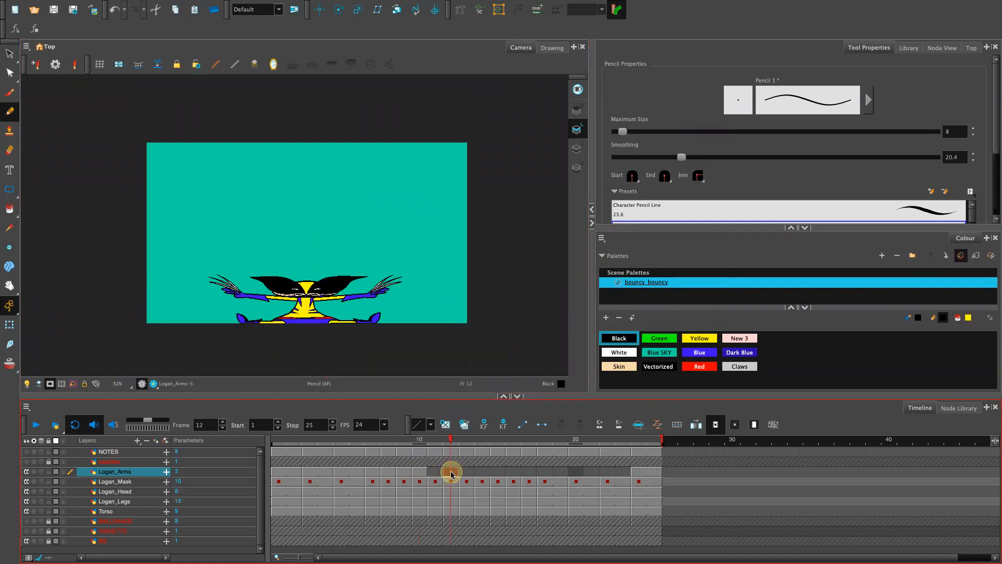
click(440, 476)
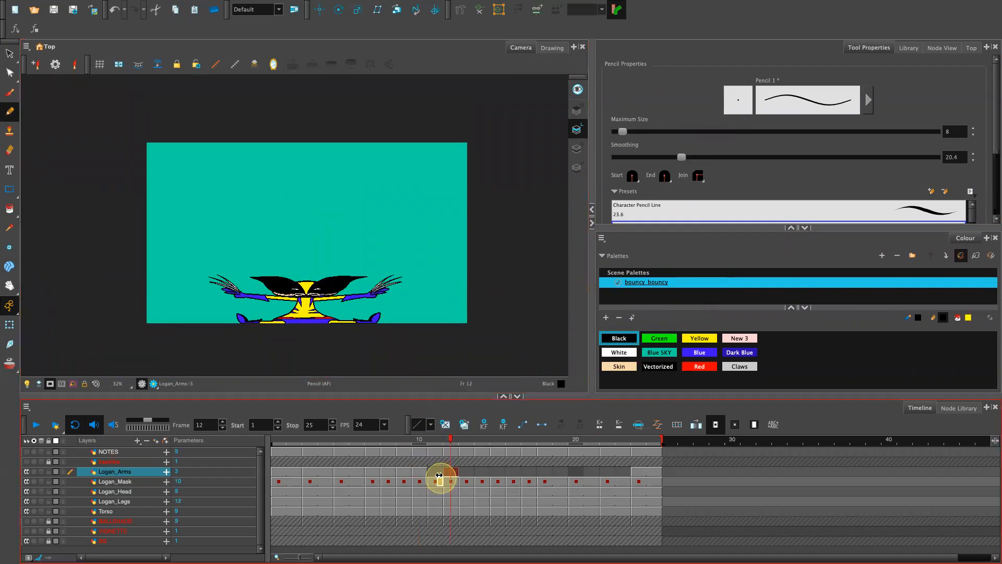
drag(439, 473, 452, 475)
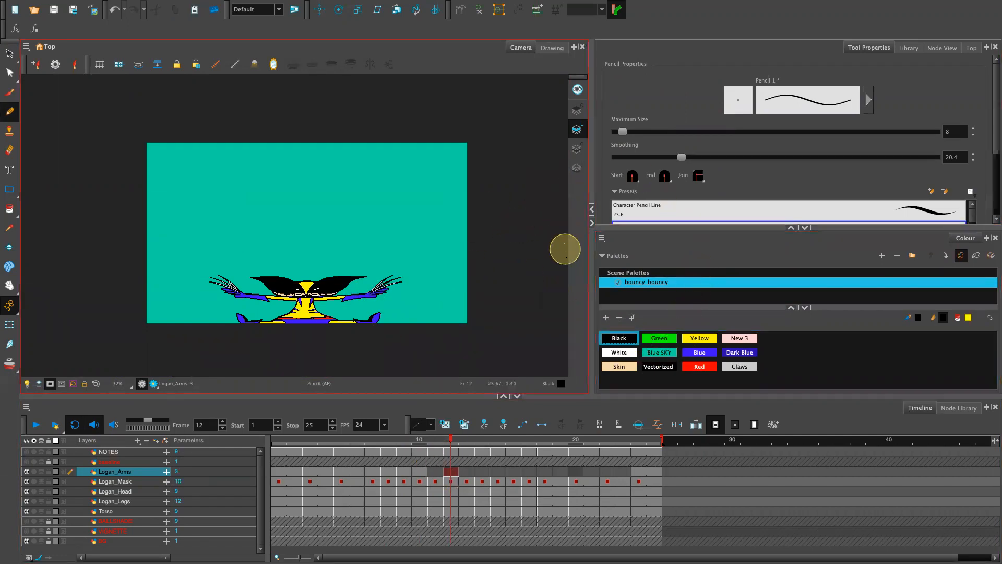
click(437, 472)
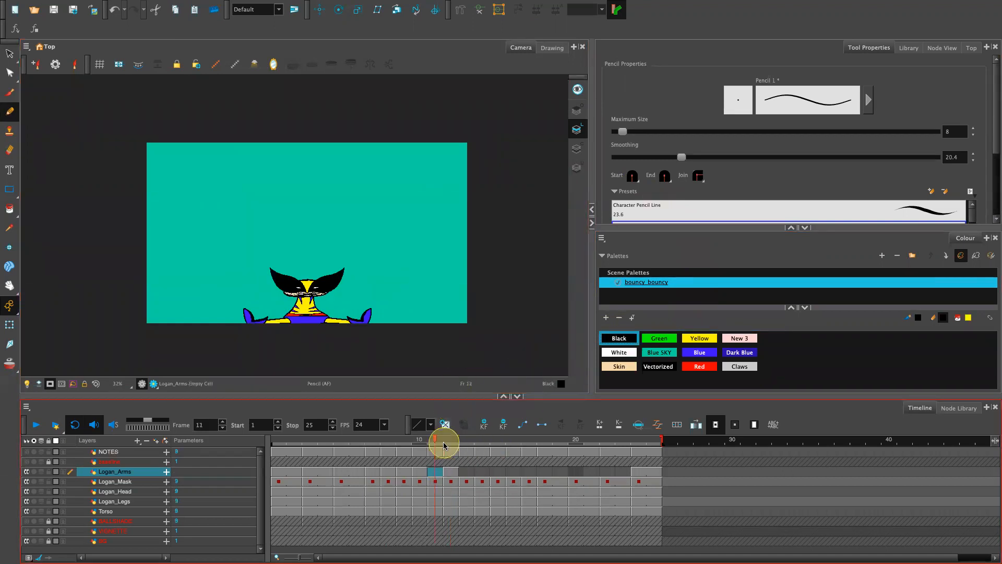
drag(439, 450, 446, 471)
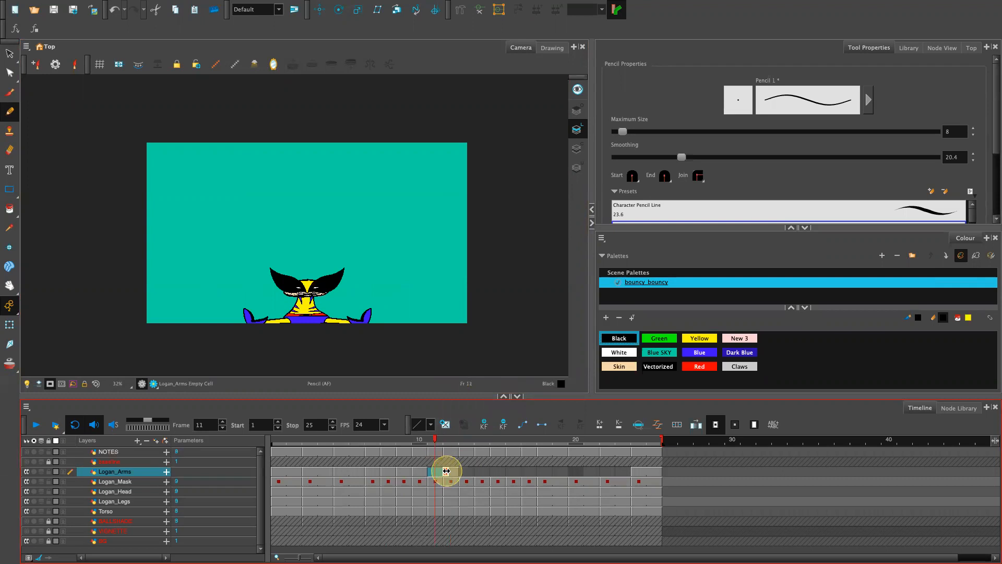
Step: Show an enlarged Drawing Substitution preview from the Library for the empty Logan_Arms cell at frame 11
click(907, 48)
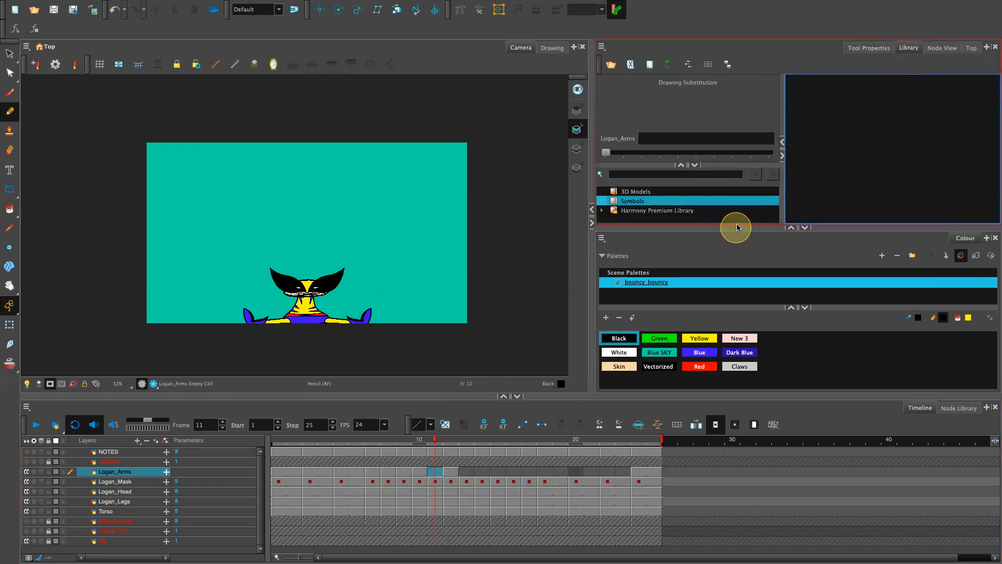
drag(737, 231, 736, 338)
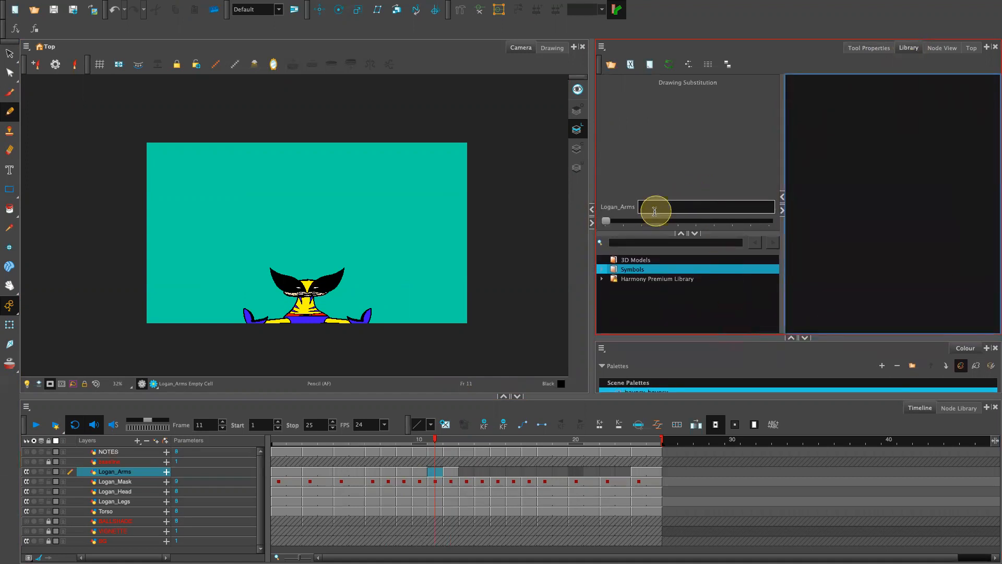
click(426, 474)
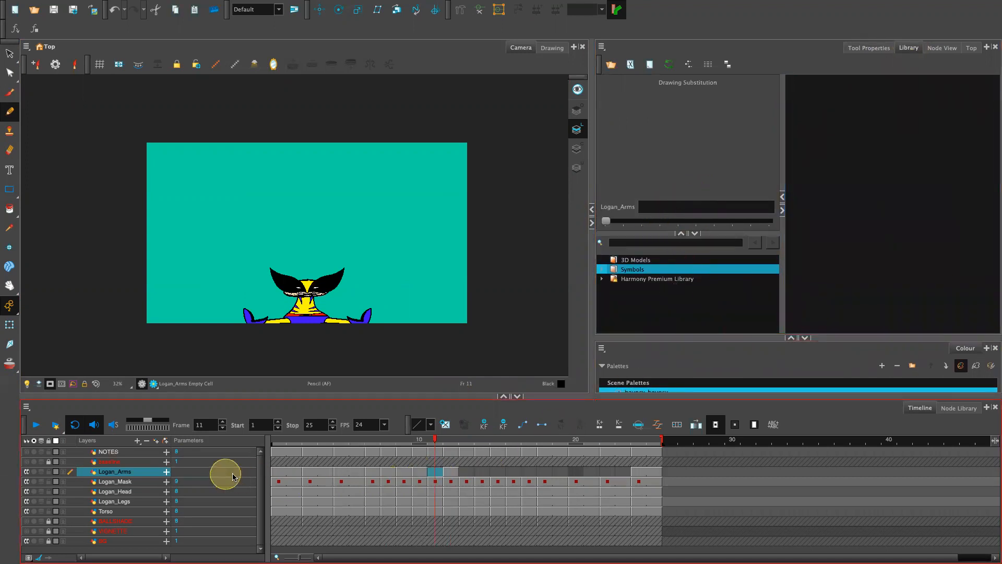
click(453, 470)
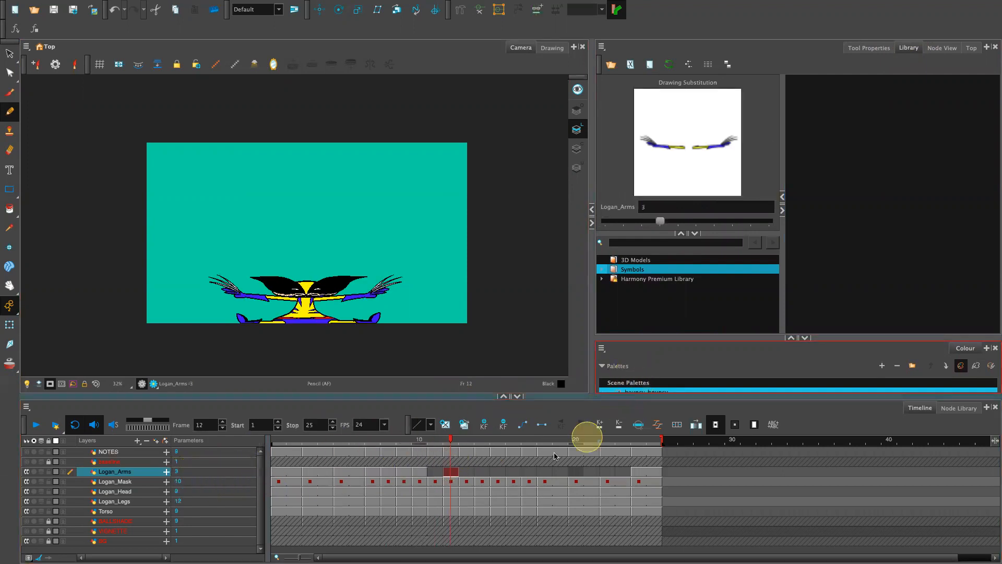
click(437, 474)
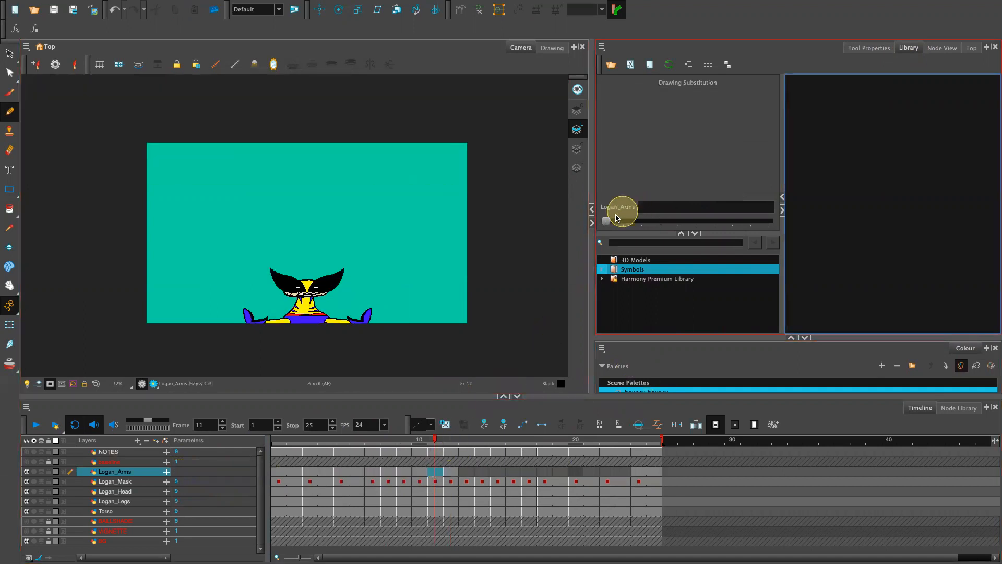
mouse_move(604, 221)
mouse_down()
mouse_move(646, 222)
mouse_move(607, 222)
mouse_up()
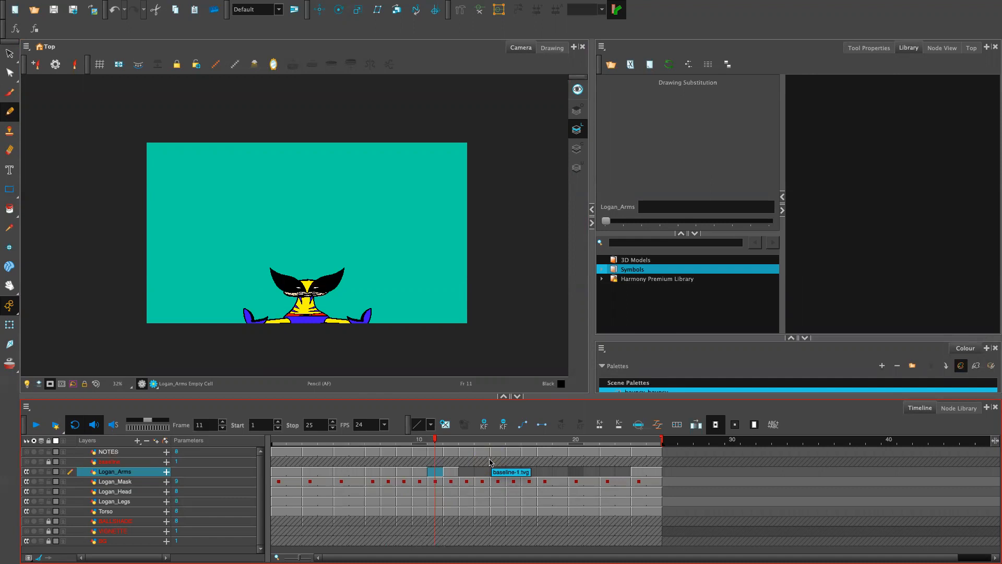
Step: Substitute drawing 3, the spread arms, into Logan_Arms at frame 11 and duplicate it as a separate drawing
click(622, 223)
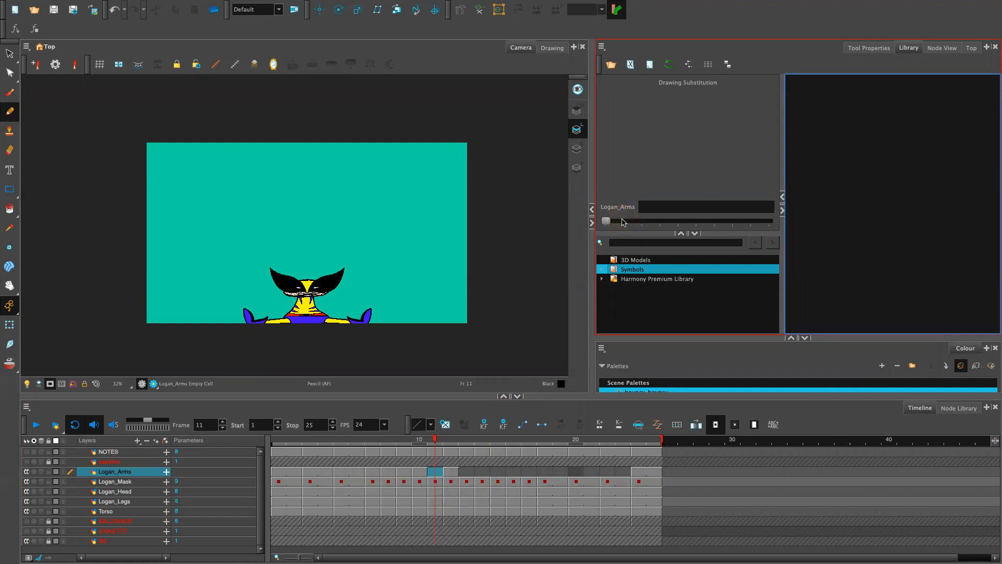
drag(613, 221, 664, 222)
click(664, 224)
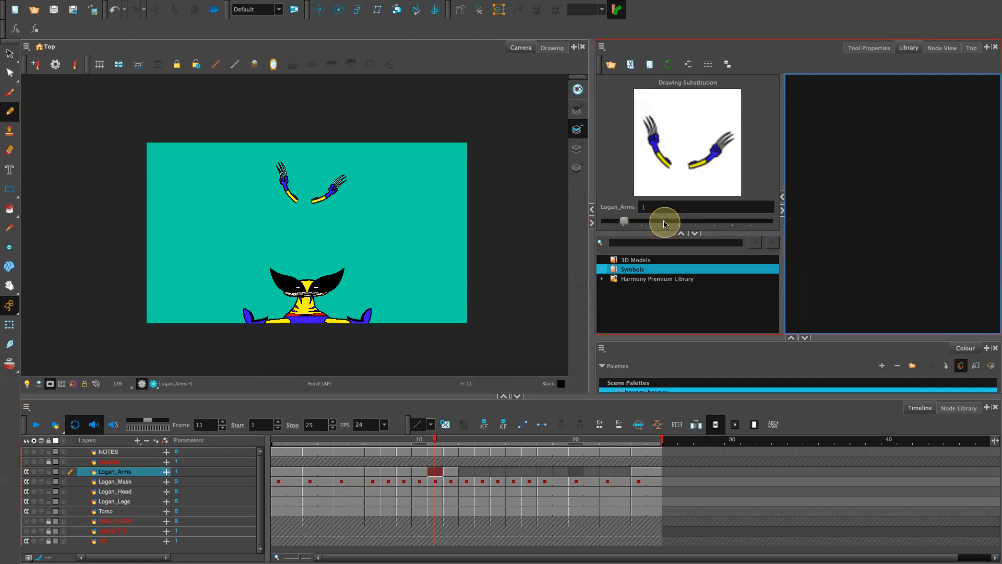
click(664, 224)
click(664, 224)
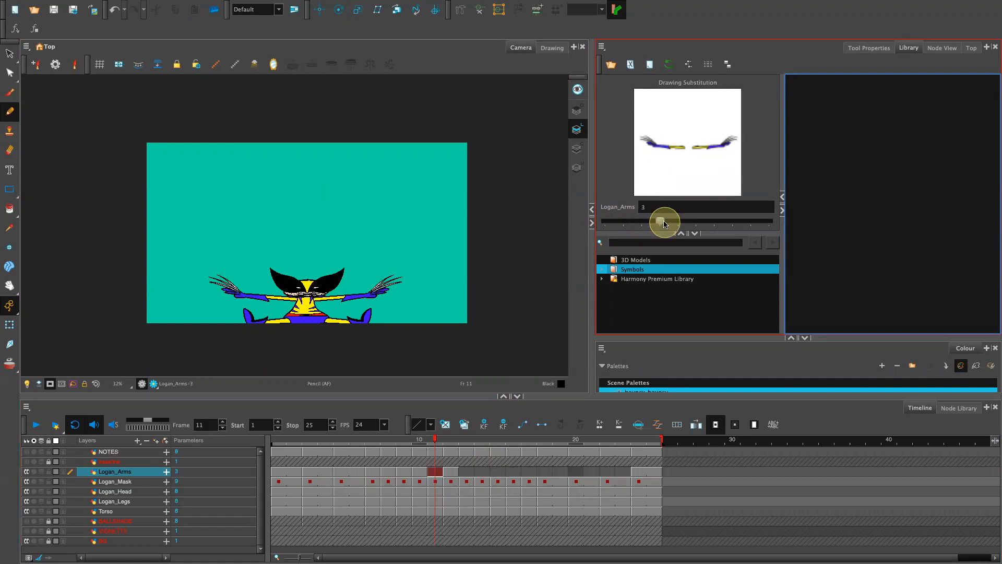
click(462, 425)
click(463, 425)
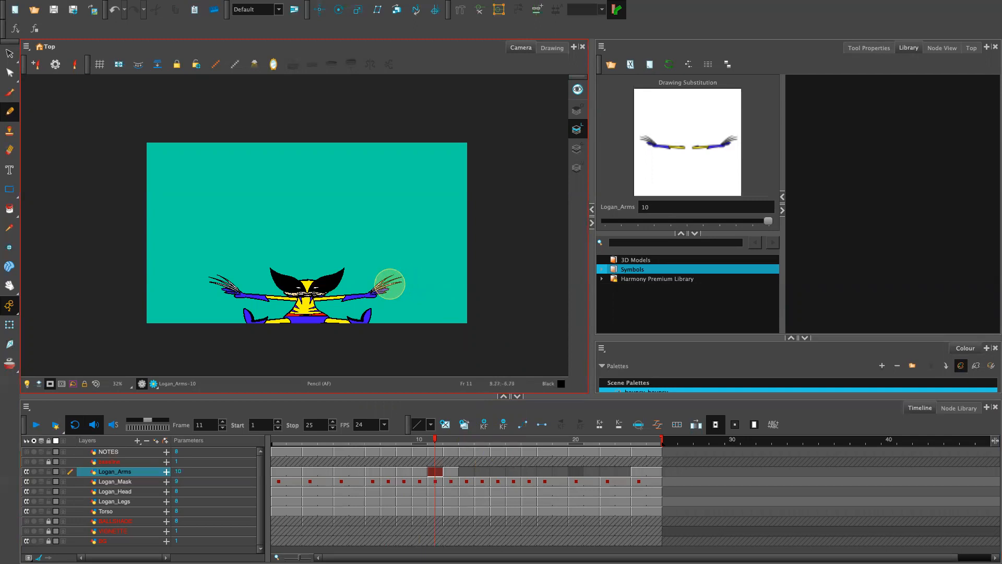
Step: Select both arms at frame 11 with the Select tool and squeeze them slightly narrower horizontally
key(super+a)
key(2)
key(2)
key(2)
key(2)
key(2)
key(2)
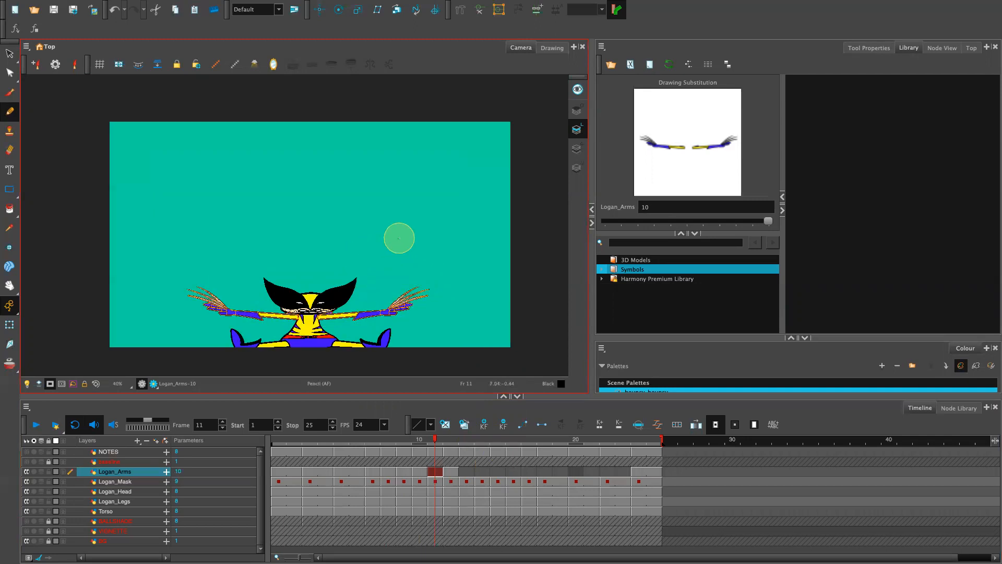
drag(449, 342, 459, 155)
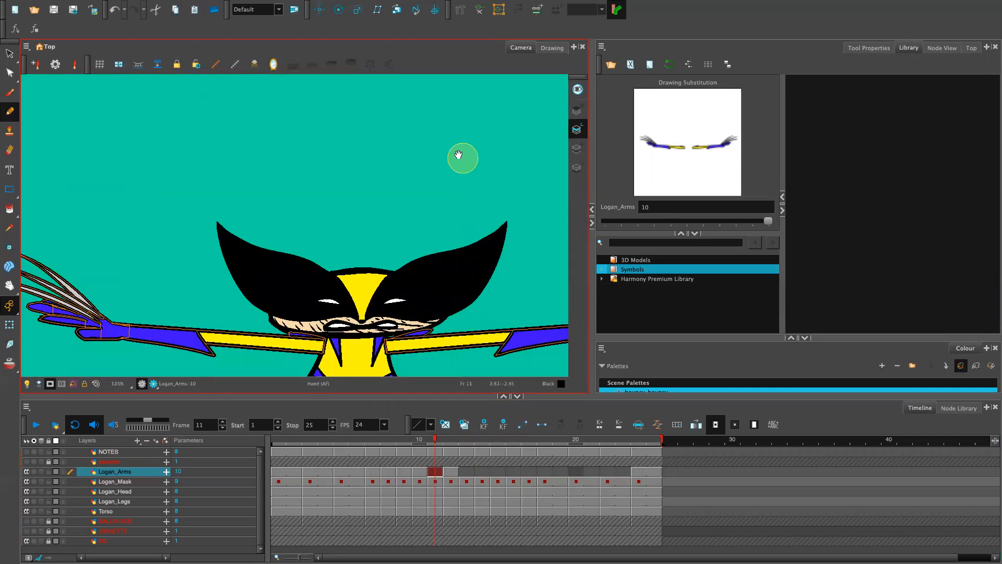
drag(450, 294, 446, 226)
key(1)
key(1)
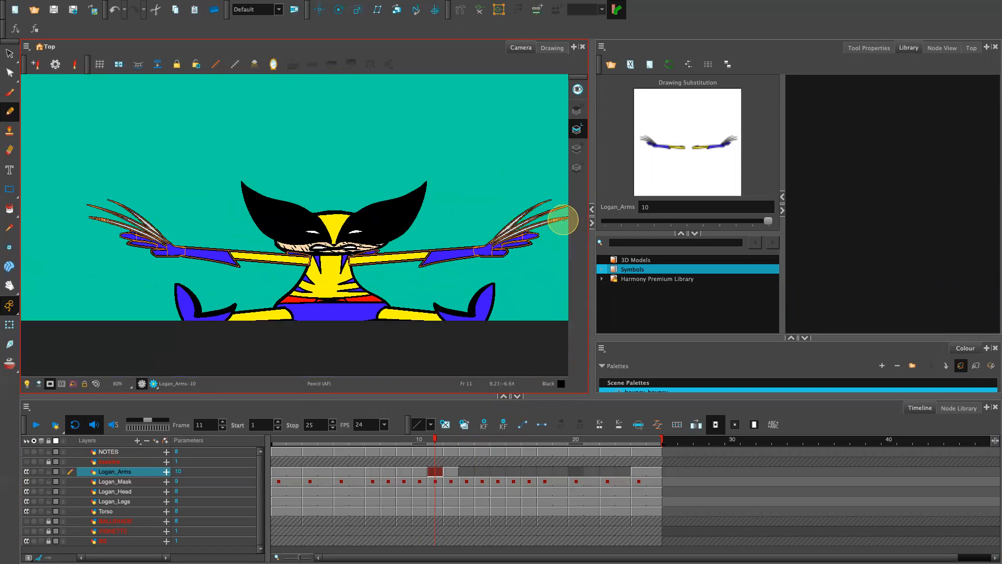
key(alt+s)
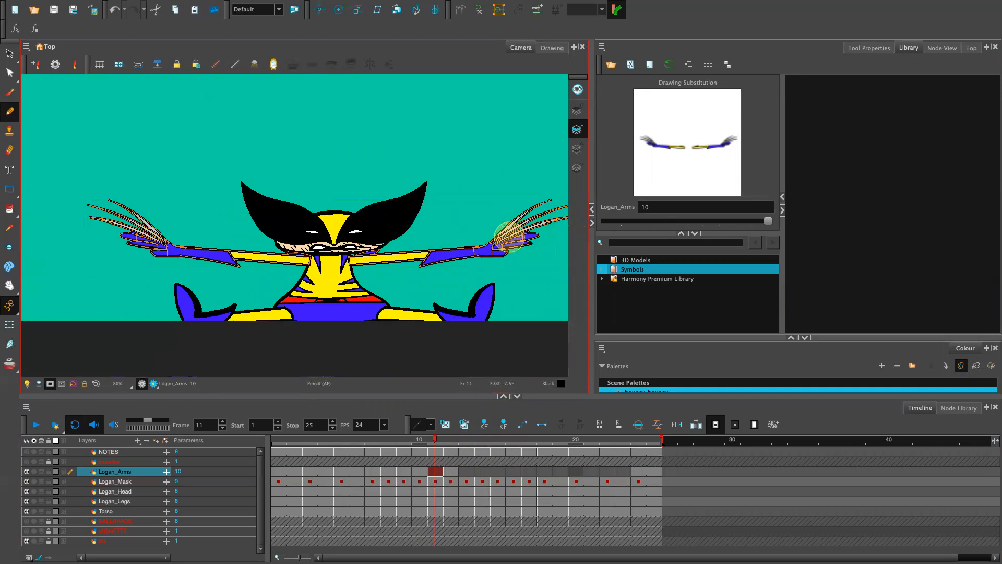
key(alt+s)
key(1)
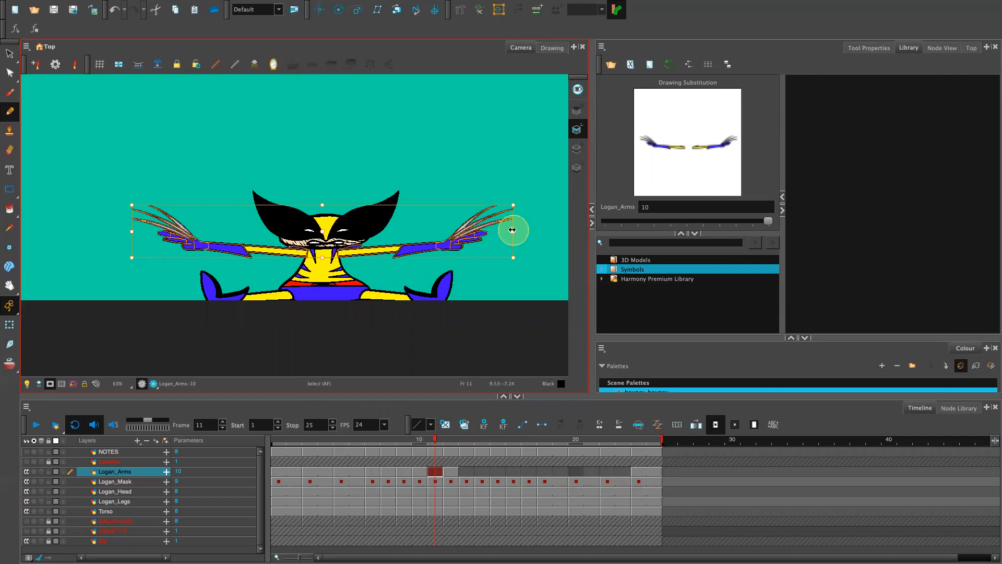
drag(322, 232, 324, 248)
click(511, 237)
drag(512, 232, 489, 232)
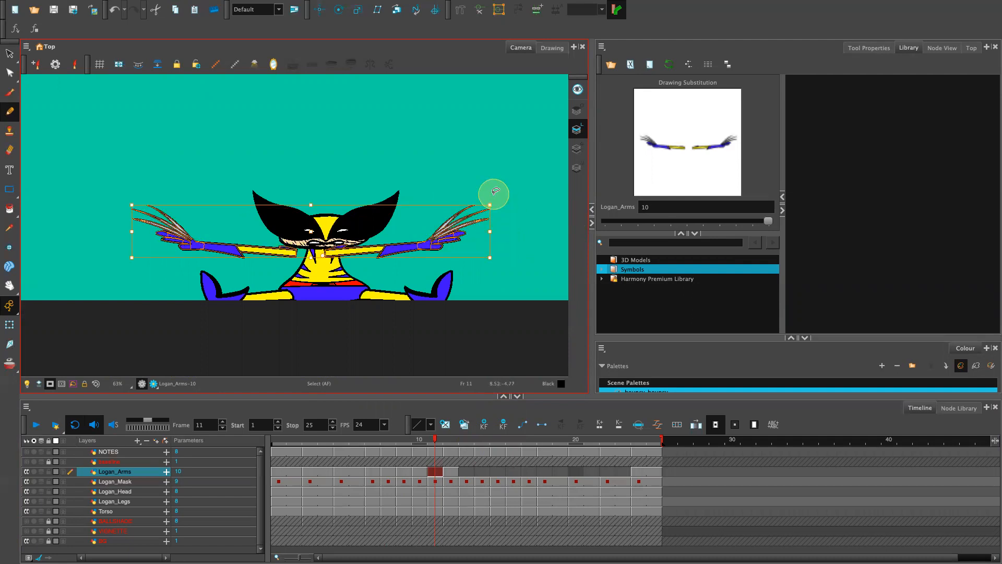
Step: Nudge the narrowed arms at frame 11 sideways until they are centred on the torso
key(Right)
key(Right)
key(Right)
key(Right)
key(Right)
key(Right)
key(Left)
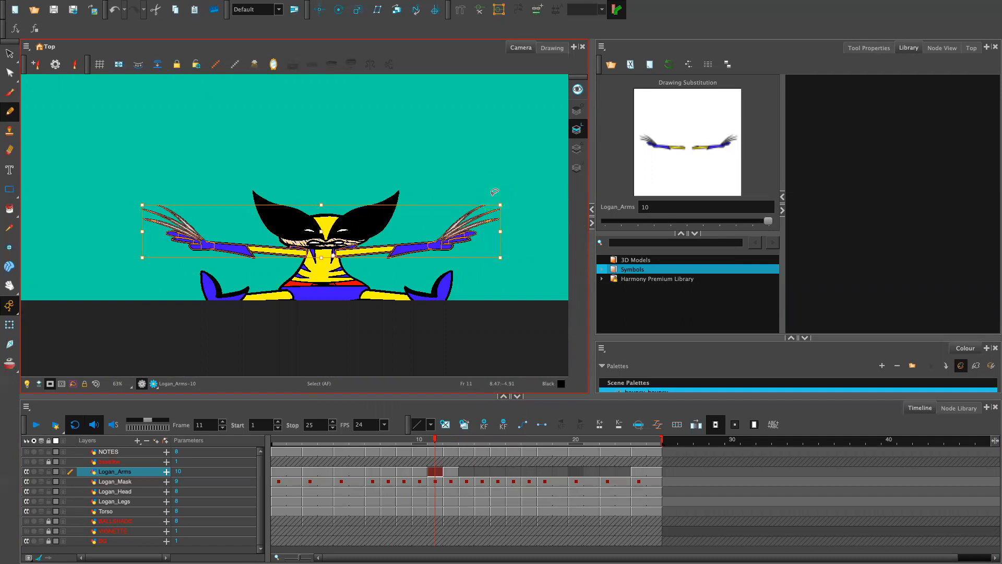
Step: Compare the arm poses on the Logan_Arms layer across frames 10 to 13
mouse_move(436, 439)
mouse_down()
mouse_move(447, 441)
mouse_move(417, 449)
mouse_move(463, 458)
mouse_move(420, 468)
mouse_move(472, 469)
mouse_move(438, 473)
mouse_up()
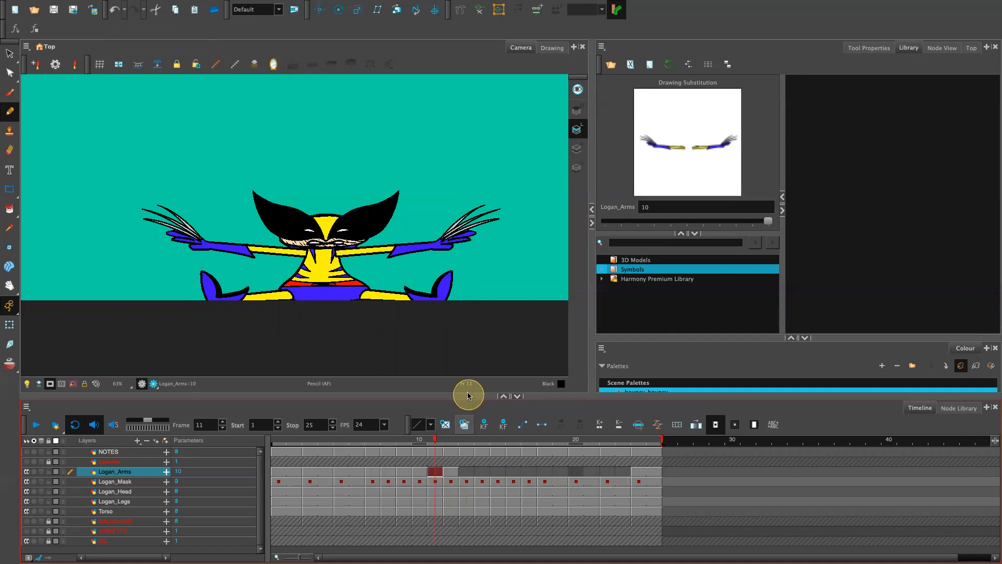
click(466, 472)
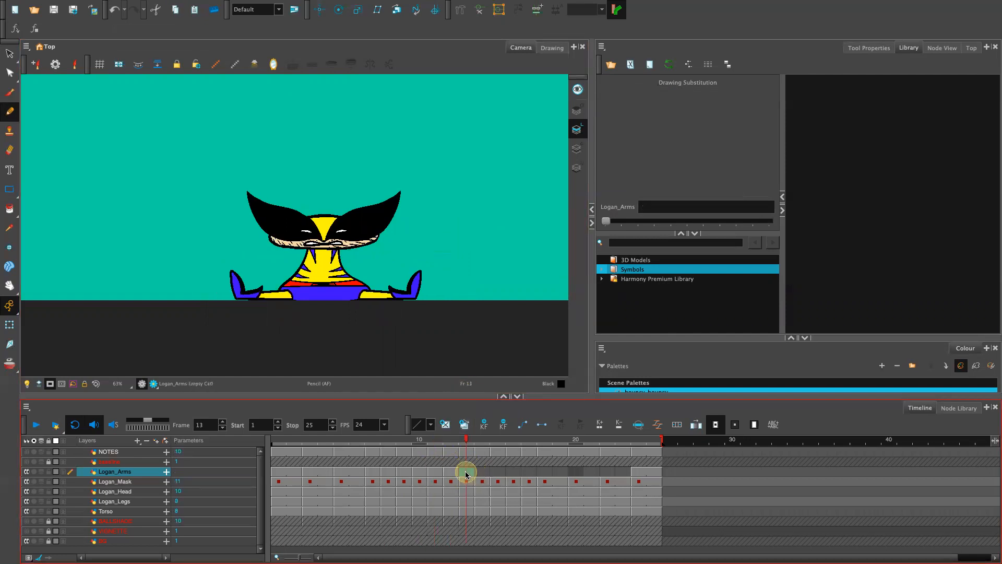
click(450, 471)
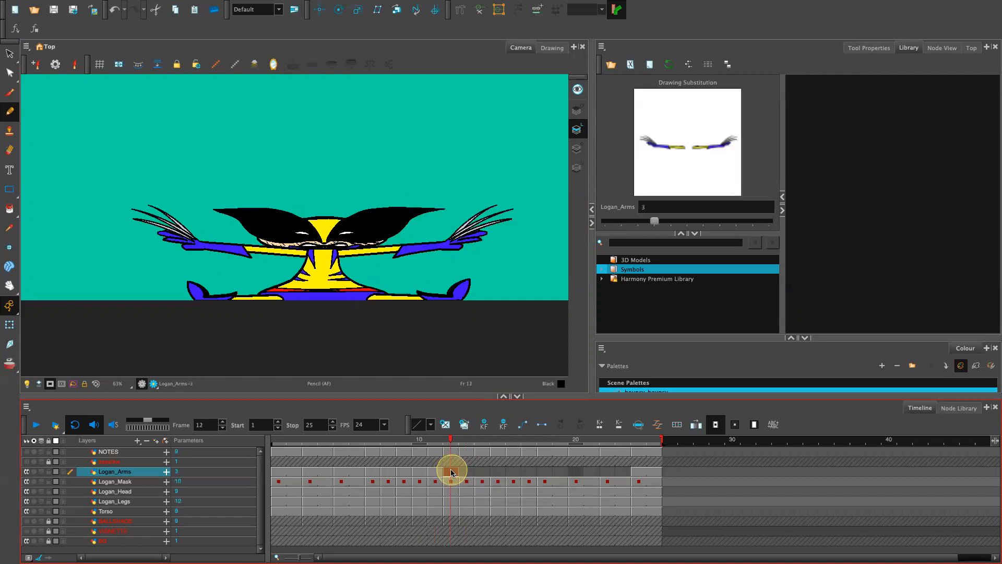
click(435, 471)
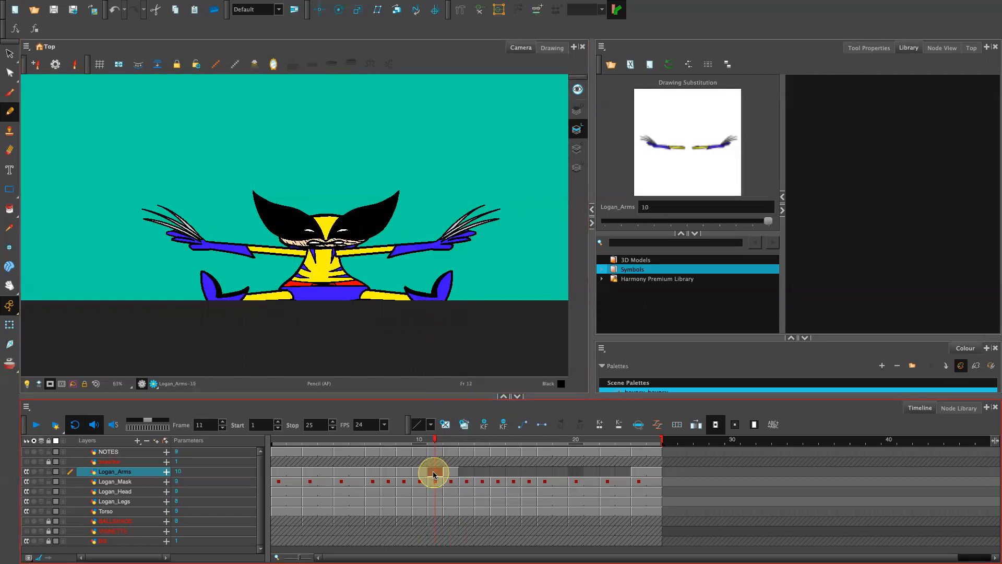
click(417, 471)
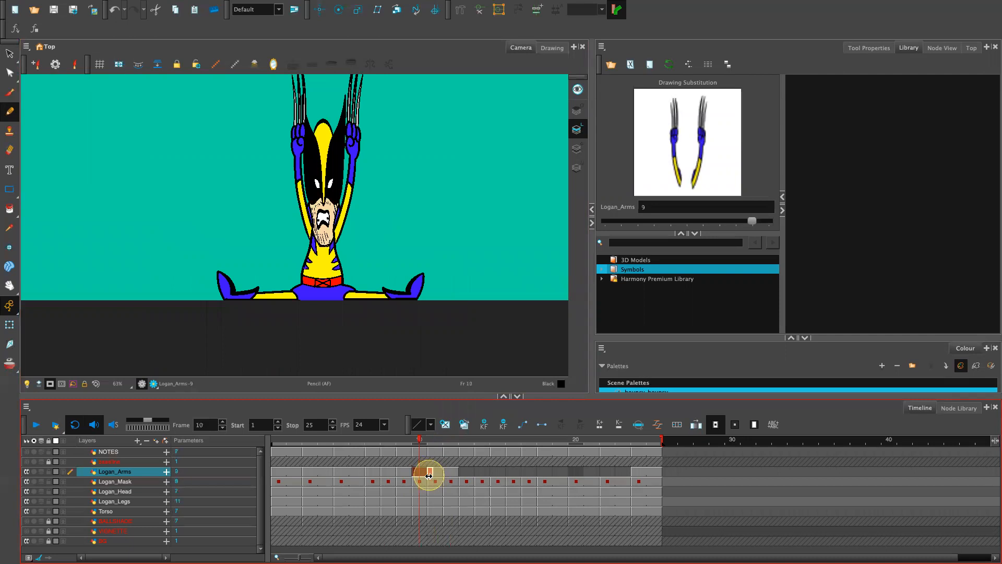
click(437, 462)
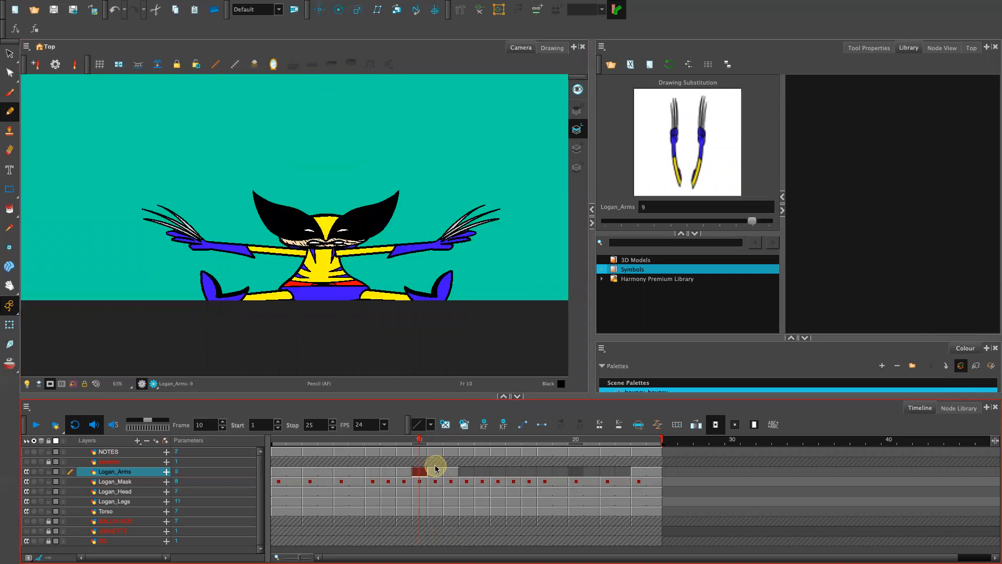
click(437, 473)
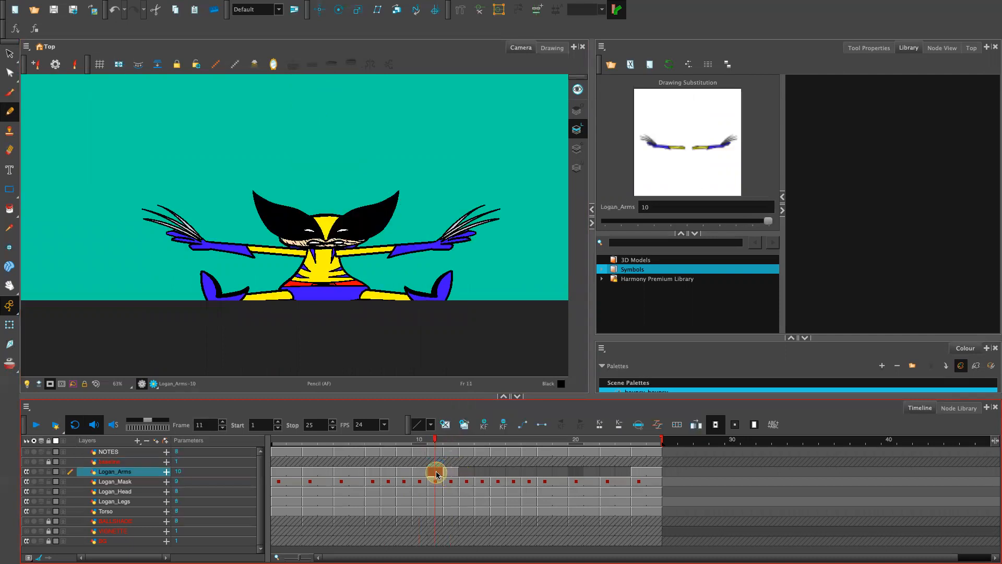
Step: Cycle the Logan_Arms drawing substitution at frame 13 to drawing 10, the narrowed spread arms
click(465, 472)
key(bracketright)
key(bracketright)
key(bracketright)
key(bracketright)
key(bracketright)
key(bracketright)
key(bracketright)
key(bracketright)
key(bracketright)
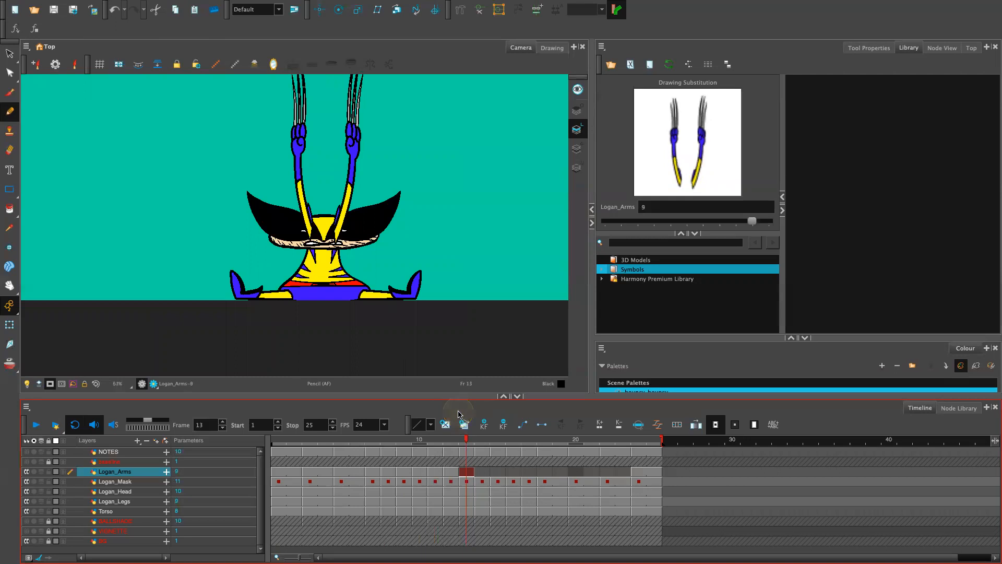
key(bracketright)
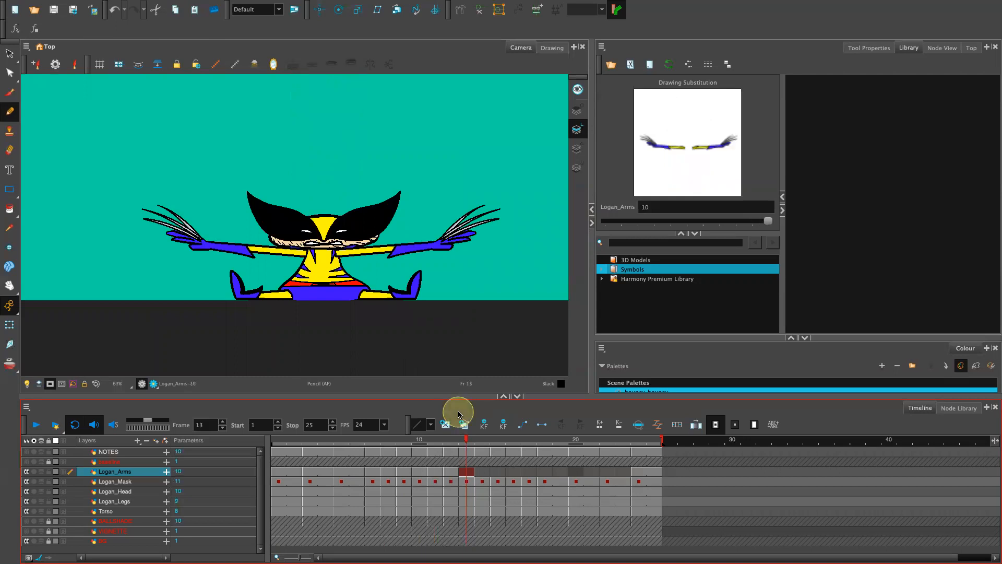
Step: Paste the spread arms of drawing 10 into Logan_Arms at frame 14 and duplicate them as a separate drawing
mouse_move(463, 440)
mouse_down()
mouse_move(435, 449)
mouse_move(479, 454)
mouse_up()
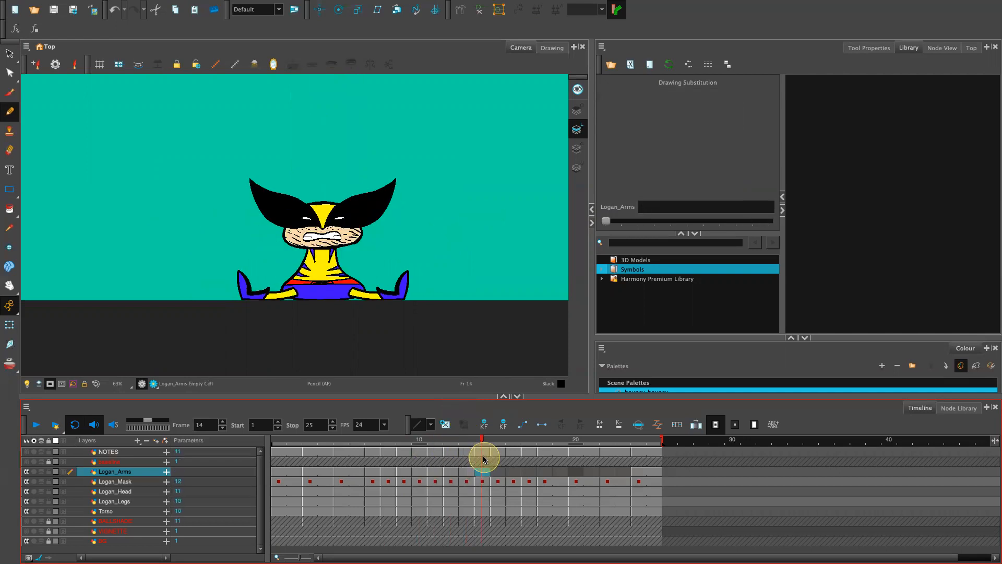
key(super+v)
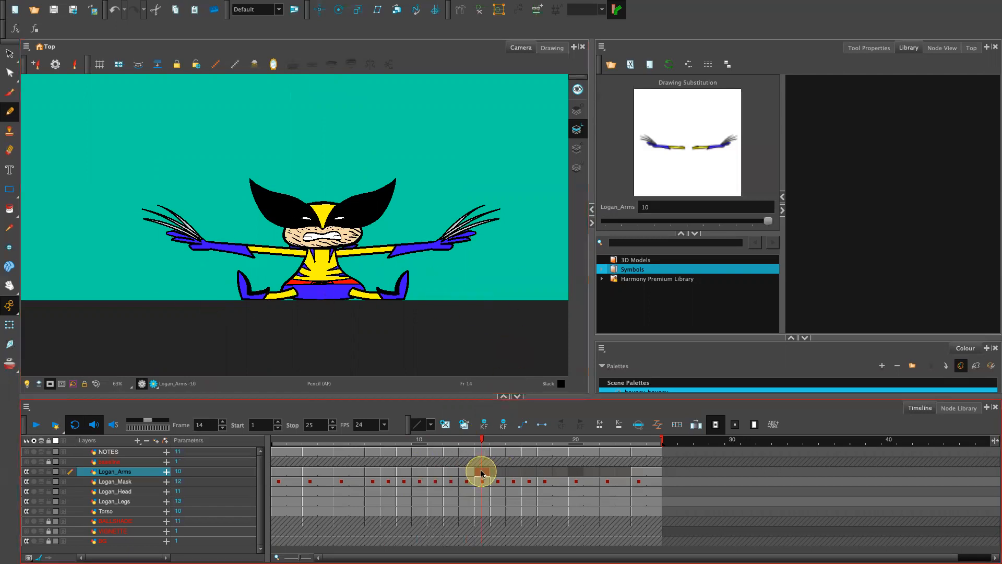
click(464, 424)
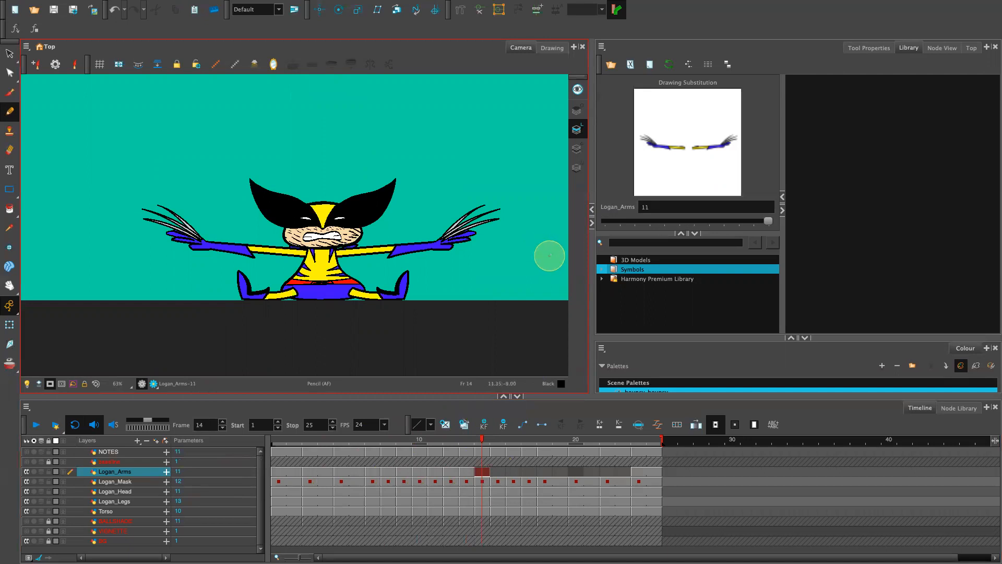
click(653, 175)
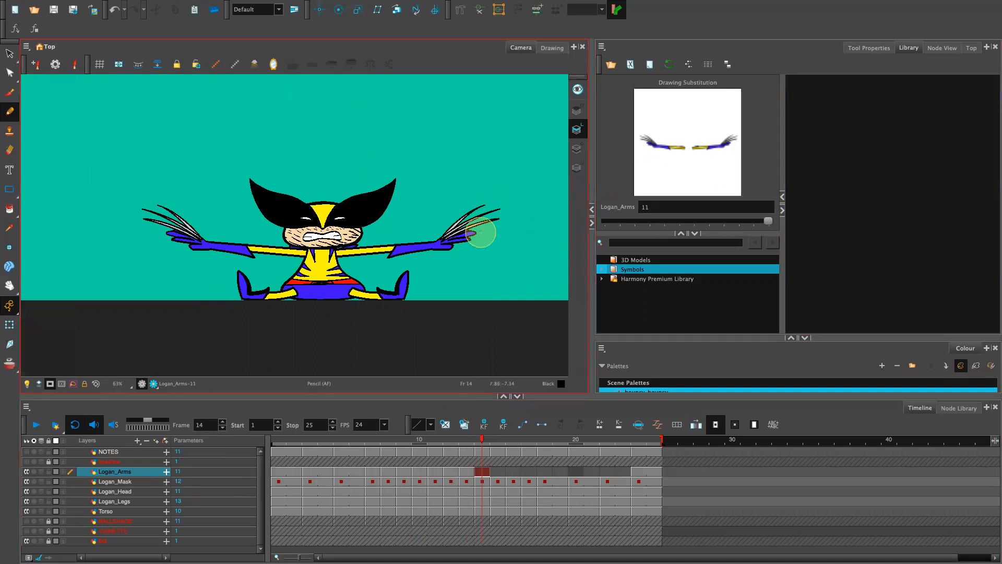
Step: Select both arms at frame 14 and squeeze them strongly in width to make them much shorter
click(495, 226)
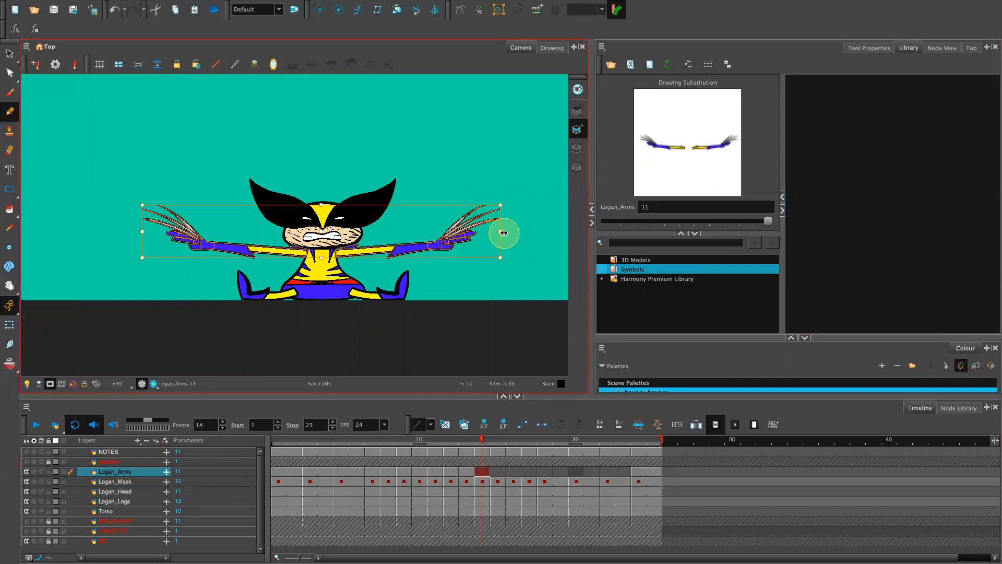
click(324, 237)
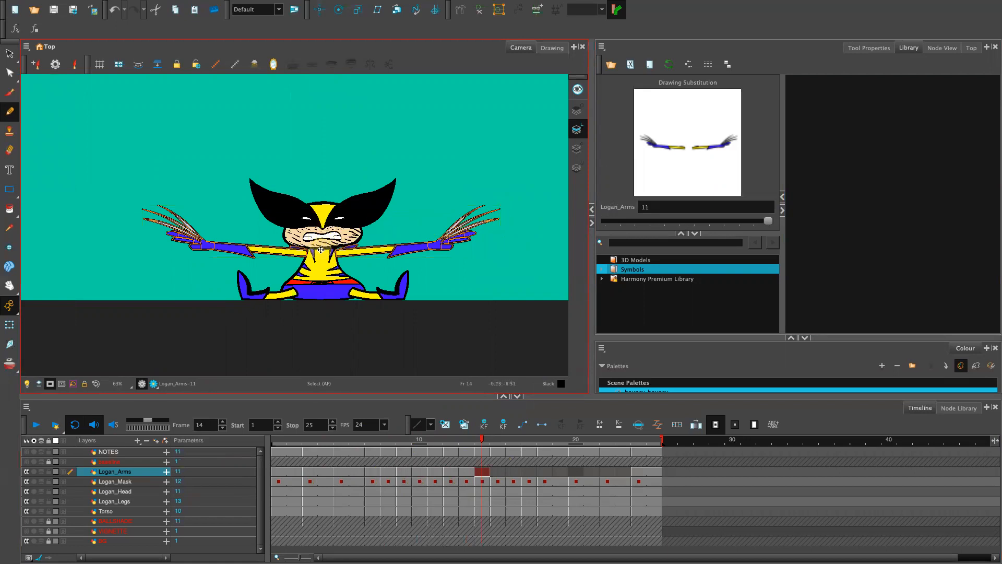
click(500, 226)
drag(500, 231, 367, 241)
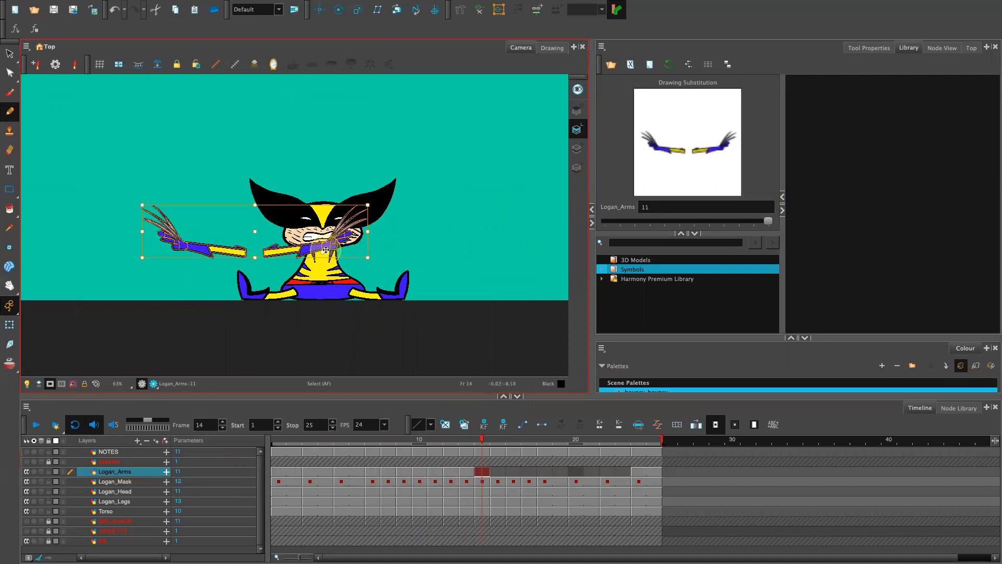
Step: Shift the shortened arms at frame 14 sideways until they meet the torso's shoulders on both sides
key(Right)
key(Right)
key(Right)
key(Right)
key(Right)
key(Right)
key(Right)
key(Right)
key(Right)
key(Right)
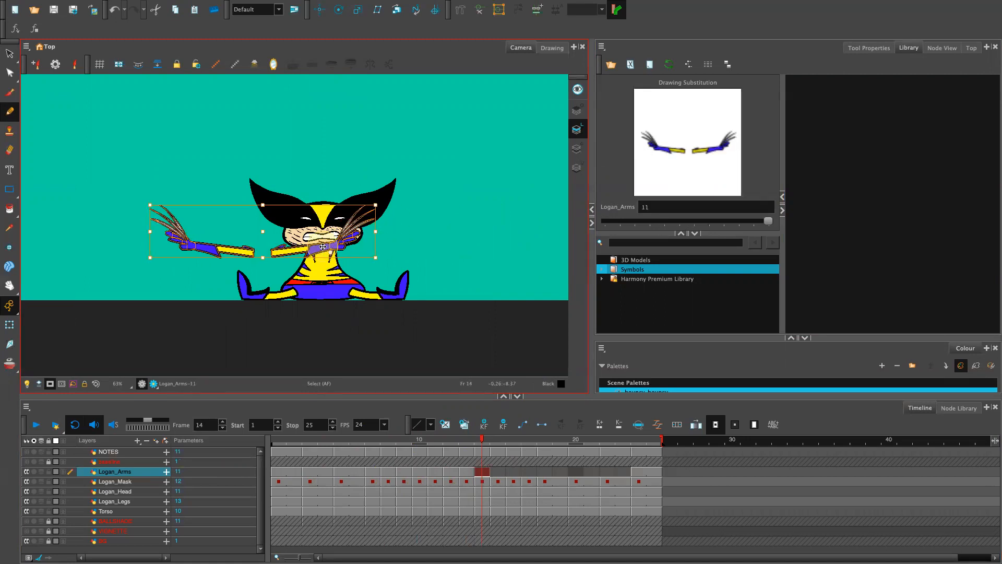
key(Right)
key(Right)
key(Right)
key(Right)
key(Right)
key(Right)
key(Right)
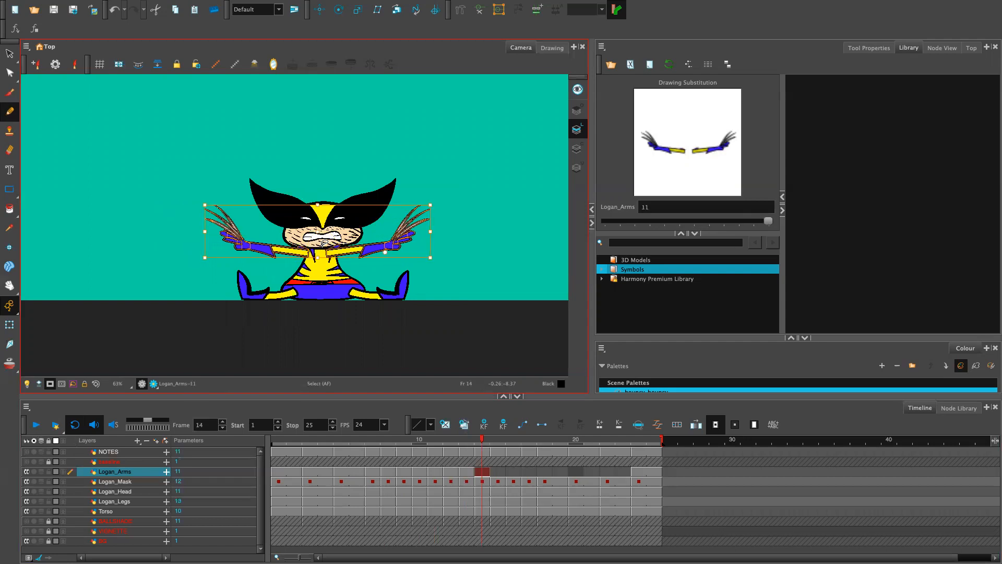
Step: Nudge both arms at frame 14 slightly rightward, shifting the viewer's-right arm further outward from the torso
key(Right)
key(Right)
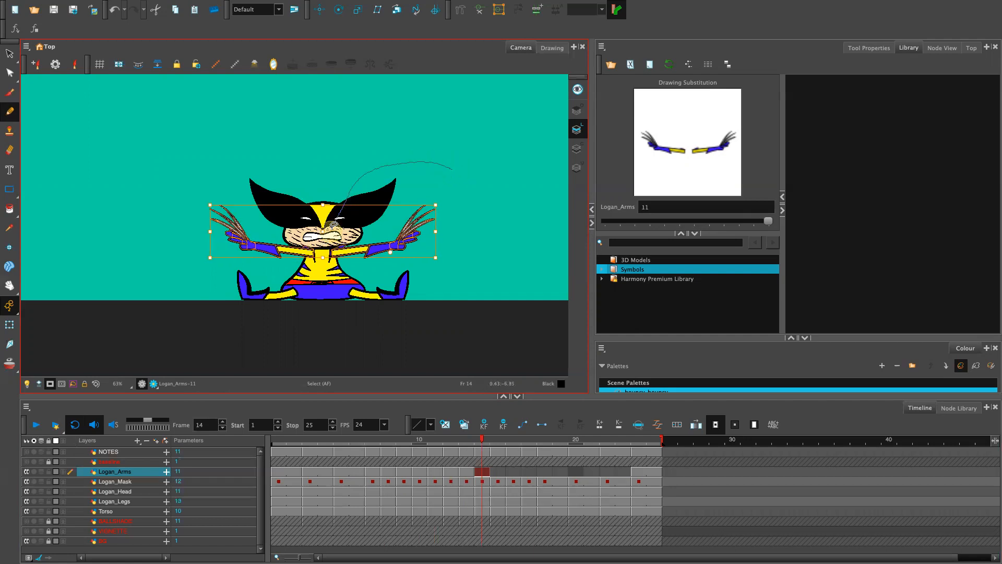
drag(376, 277, 423, 158)
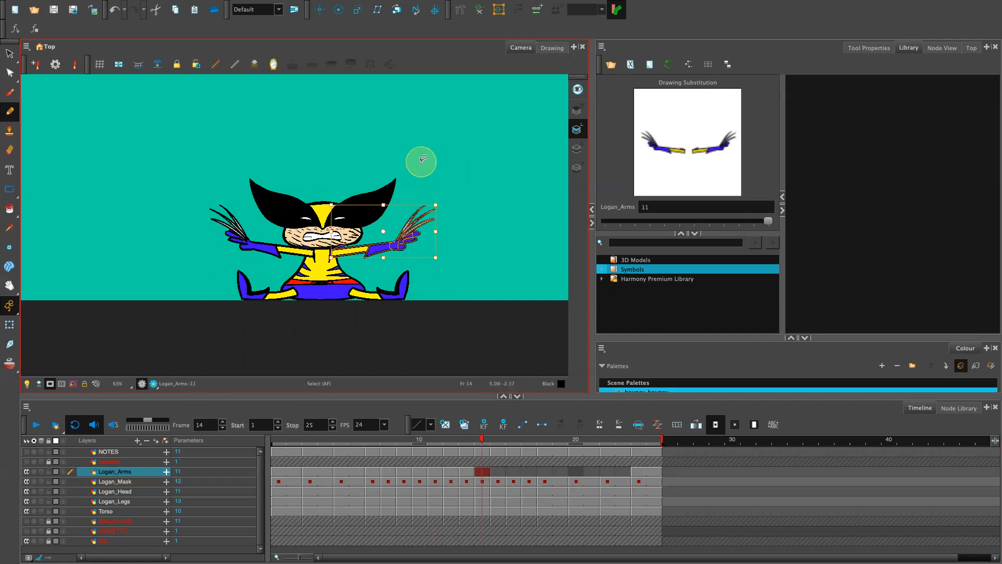
key(Right)
key(Right)
key(Right)
key(Right)
key(Right)
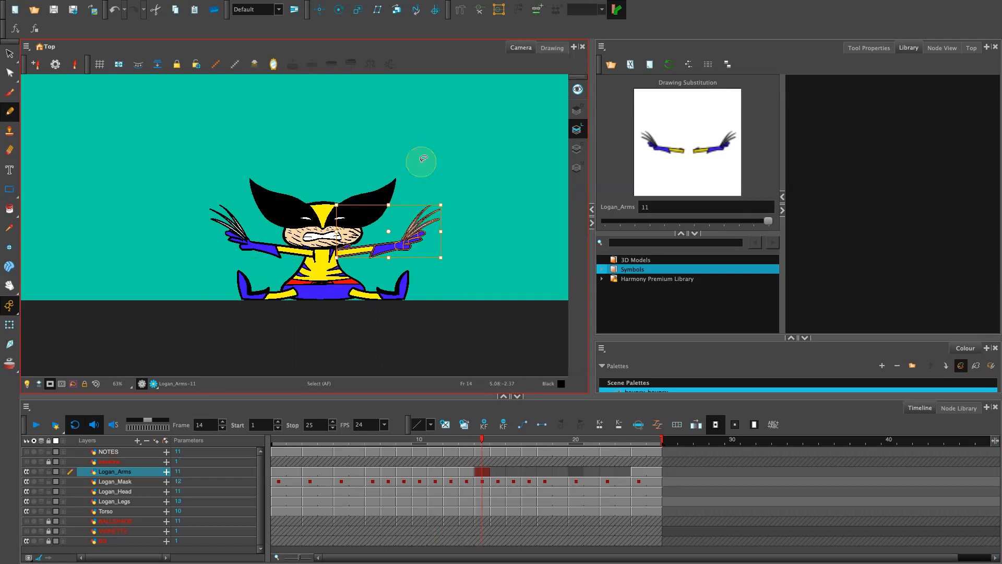
Step: Select only the viewer's-left arm at frame 14 and nudge it outward, away from the torso
mouse_move(317, 285)
mouse_down()
mouse_move(322, 245)
mouse_move(292, 139)
mouse_up()
key(Left)
key(Left)
key(Left)
key(Left)
key(Left)
key(Left)
key(Left)
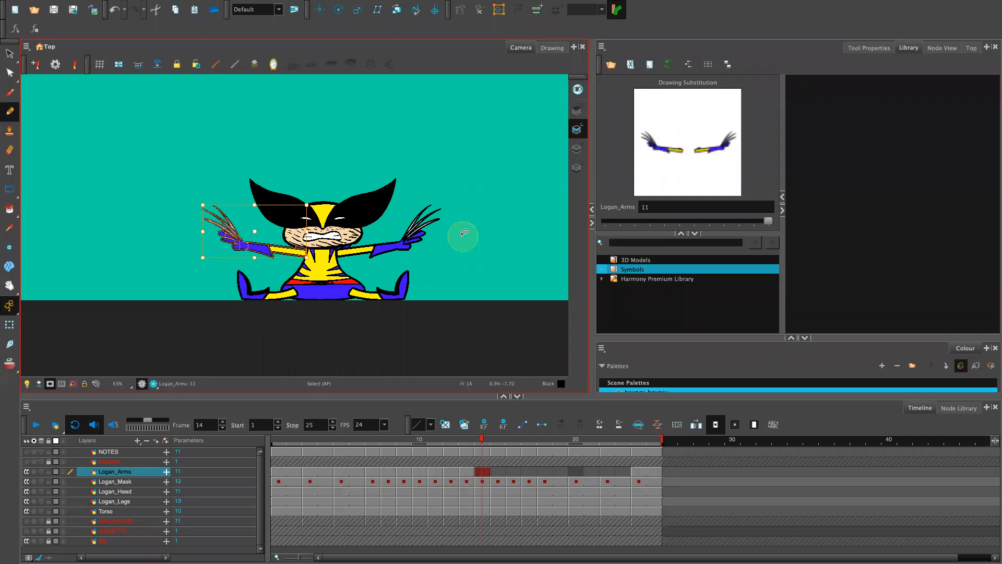
Step: Nudge the viewer's-left arm at frame 14 slightly back inward so it joins the torso's shoulder edge, and deselect it
key(alt+slash)
key(2)
key(2)
key(2)
key(2)
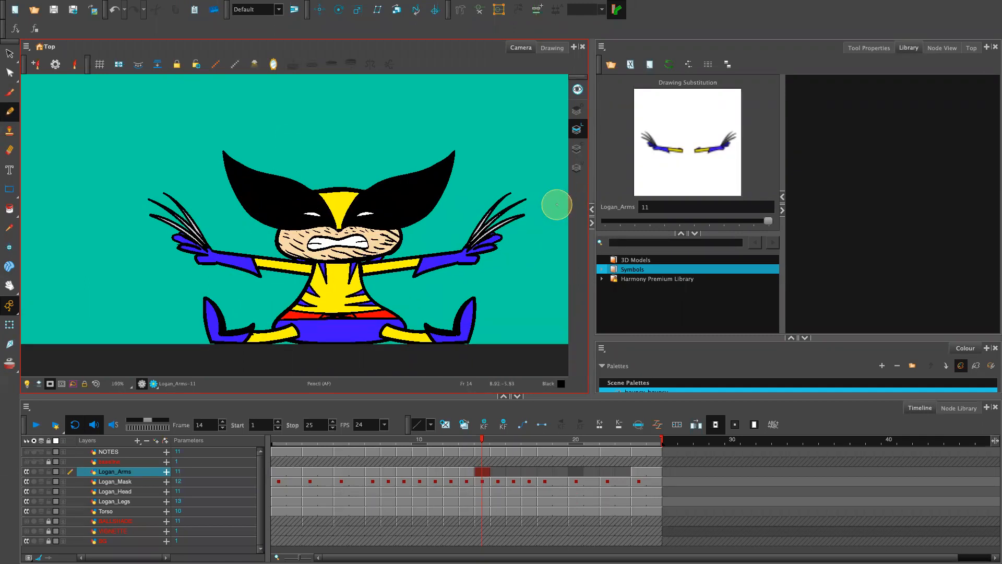
key(s)
mouse_move(352, 301)
mouse_down()
mouse_move(339, 250)
mouse_move(205, 152)
mouse_move(75, 164)
mouse_move(219, 378)
mouse_move(378, 257)
mouse_move(359, 242)
mouse_up()
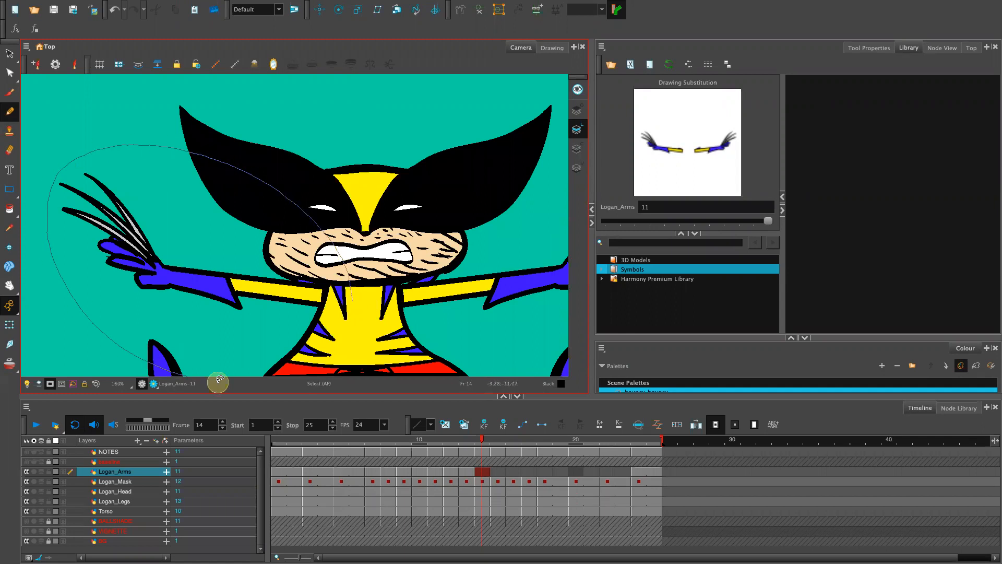
key(Right)
key(Right)
key(Right)
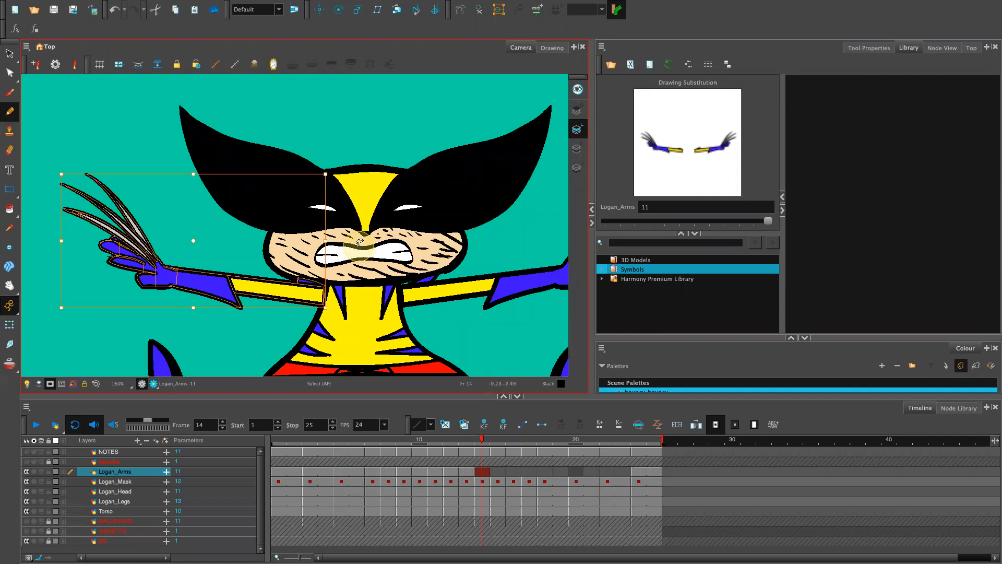
click(453, 119)
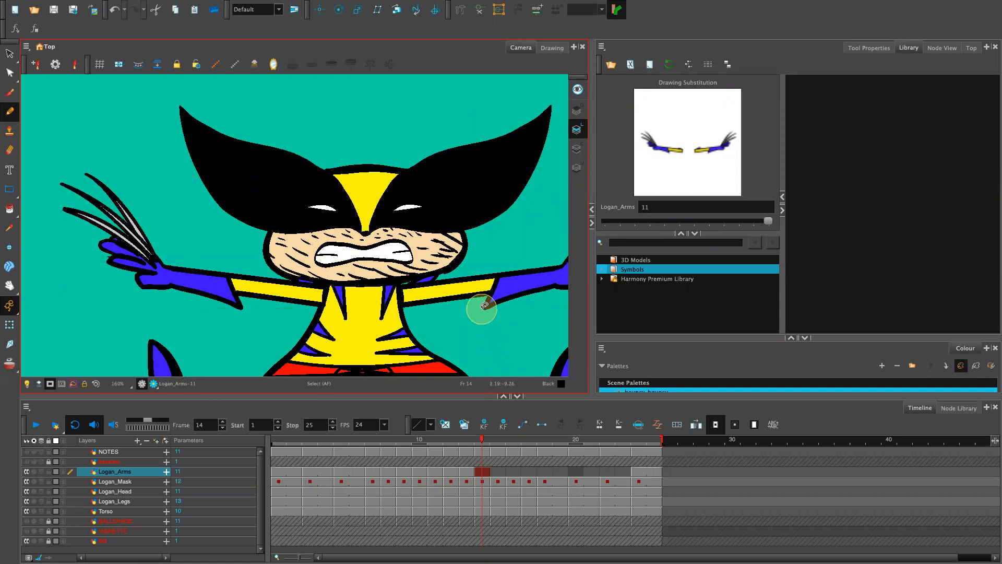
Step: Select the viewer's-right arm at frame 14 and check how both arms join the shoulders
key(2)
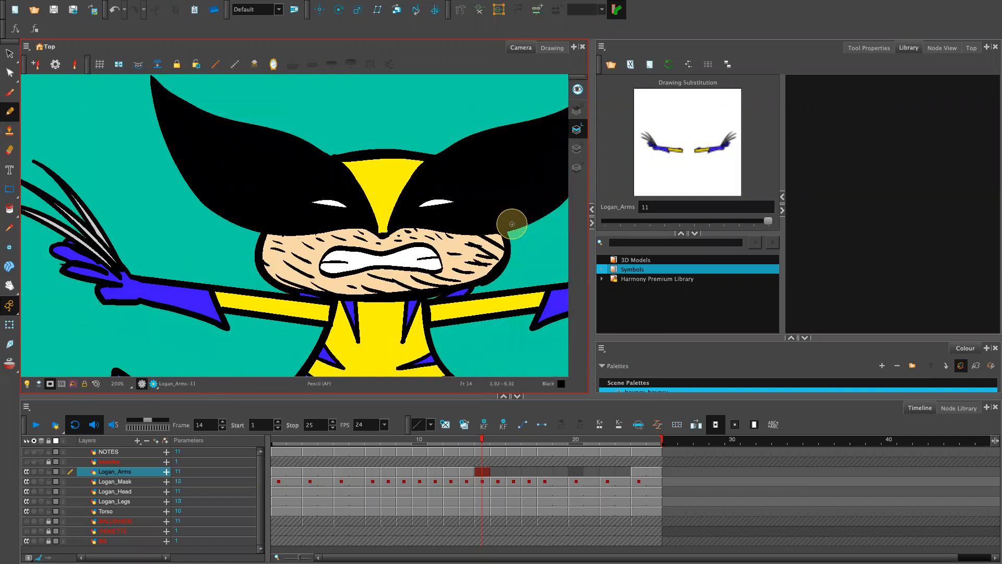
key(1)
mouse_move(532, 168)
mouse_down()
mouse_move(386, 313)
mouse_move(470, 158)
mouse_up()
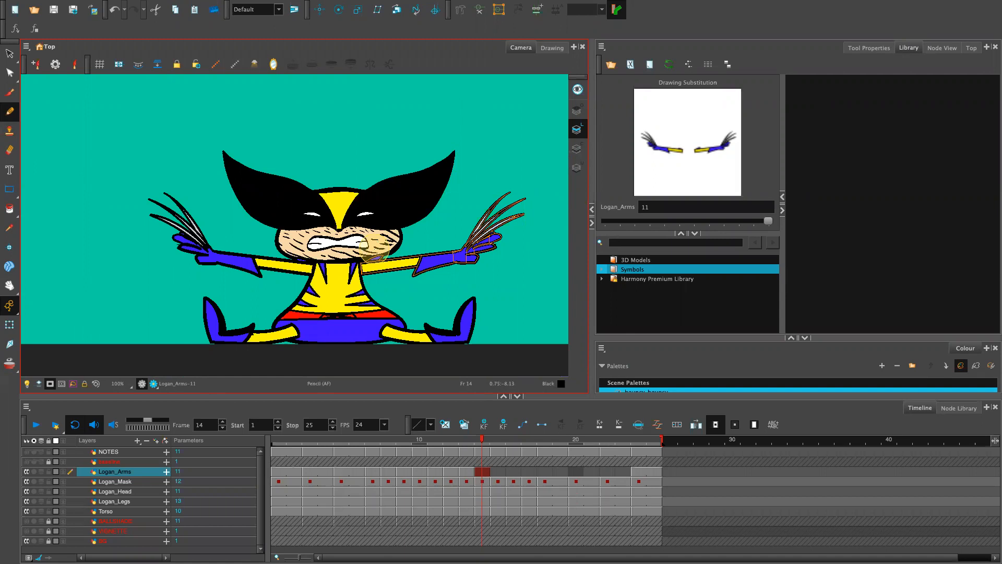
key(2)
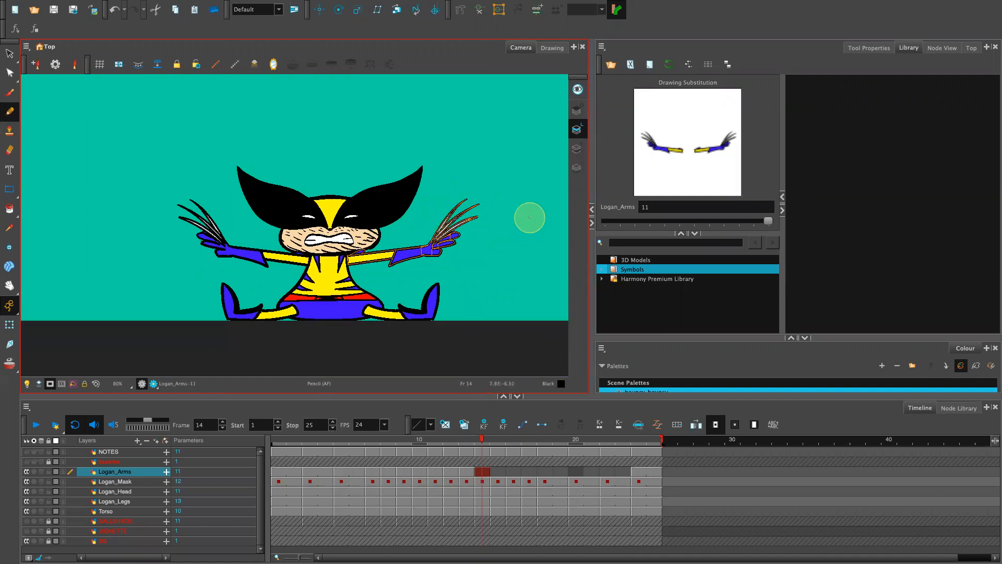
key(2)
Step: Go to frame 15 with its empty Logan_Arms cell and turn on the light table
mouse_move(481, 440)
mouse_down()
mouse_move(308, 444)
mouse_move(496, 451)
mouse_move(497, 466)
mouse_move(479, 470)
mouse_move(496, 465)
mouse_up()
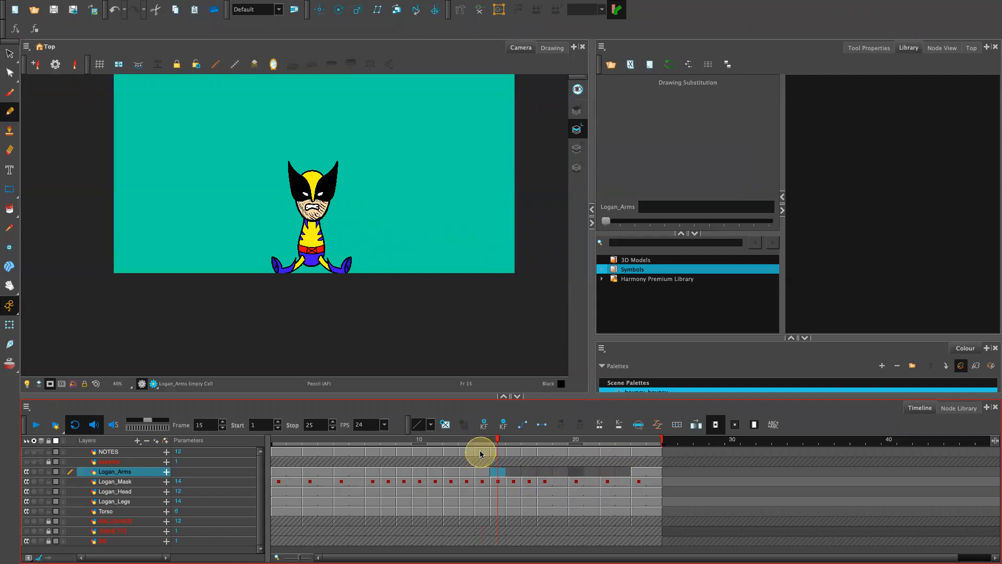
key(2)
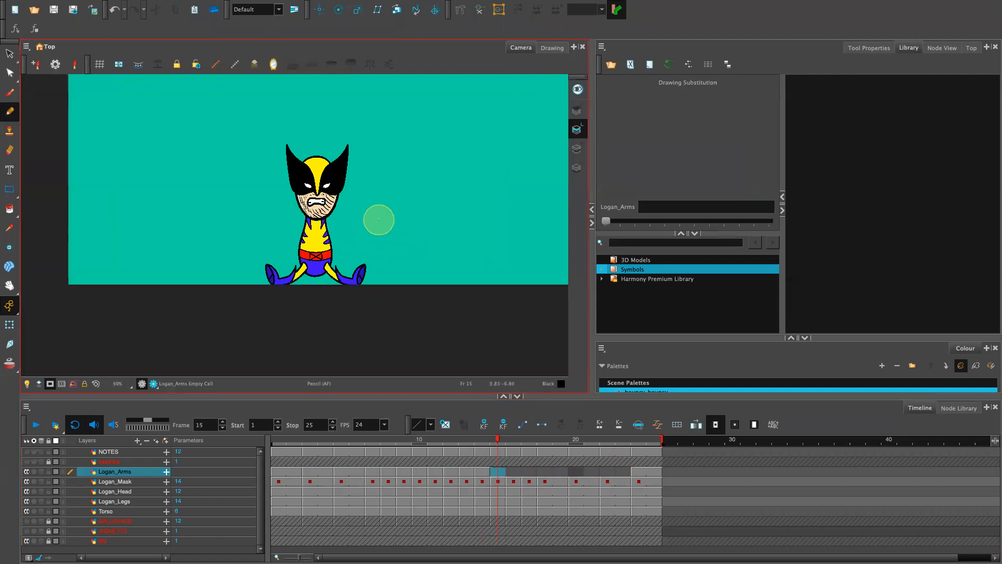
key(2)
key(2)
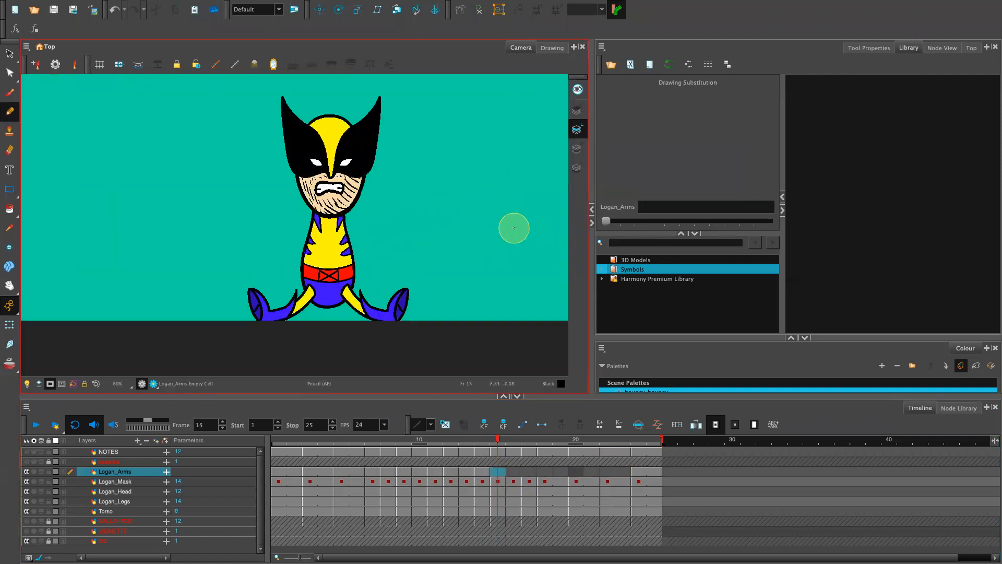
drag(509, 226, 405, 233)
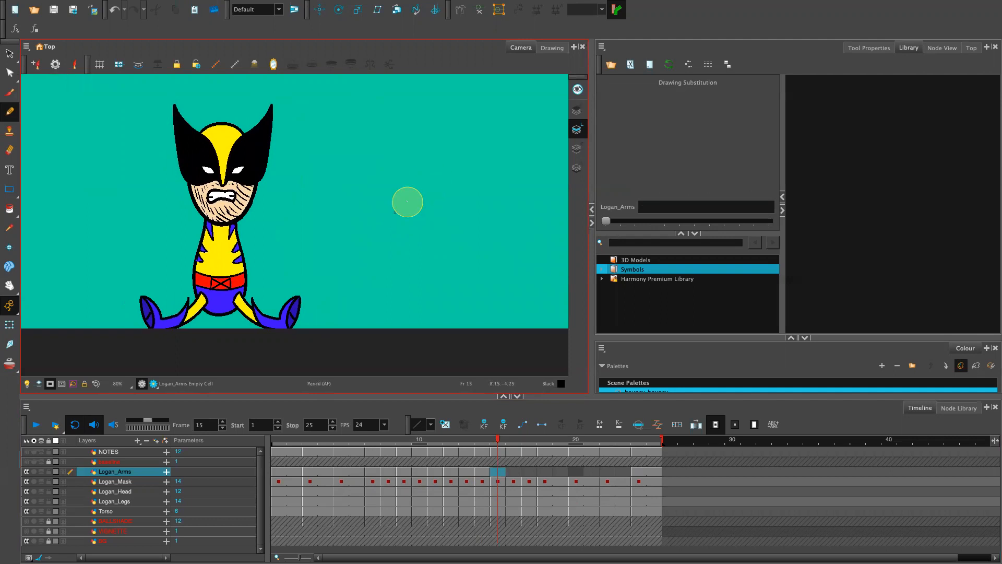
click(28, 384)
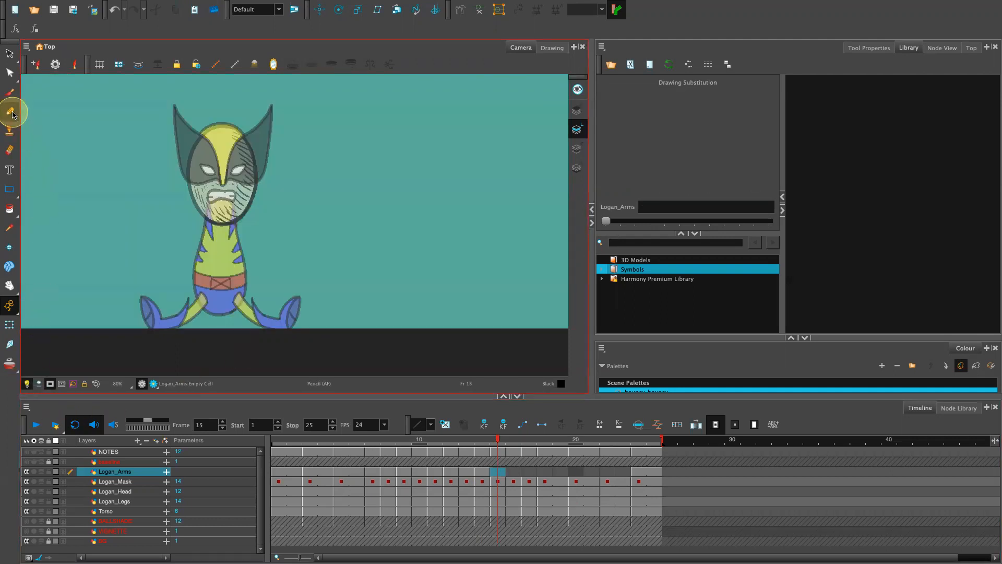
Step: Draw the two curved contour lines of the viewer's-right upper arm at frame 15, running from the shoulder down and outward
key(2)
key(2)
key(2)
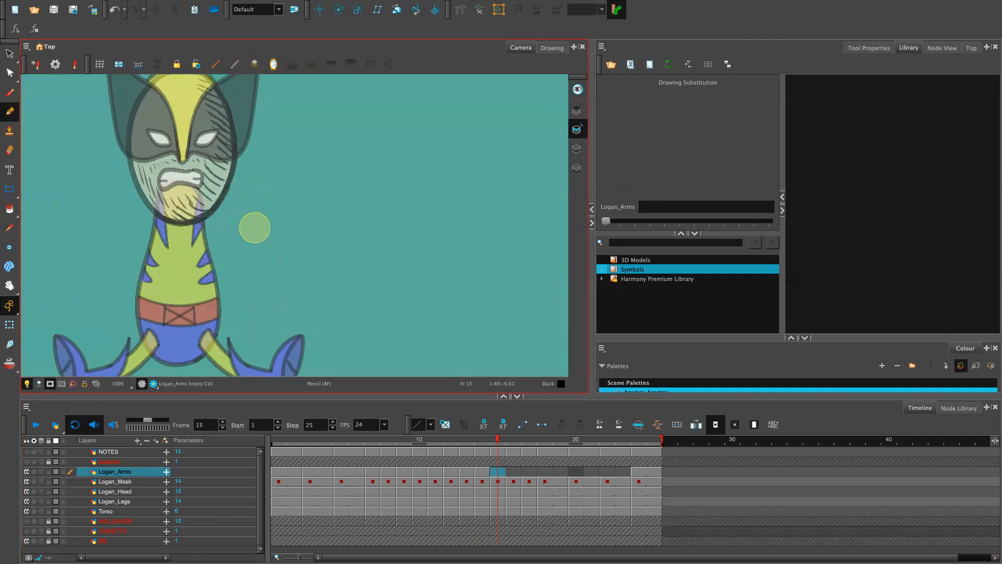
drag(255, 237, 447, 230)
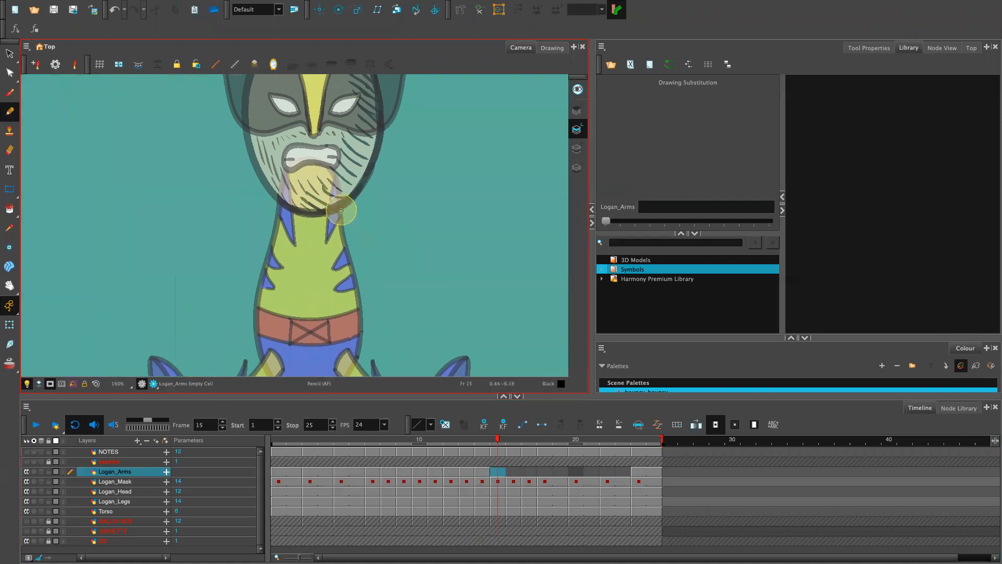
mouse_move(341, 209)
mouse_down()
mouse_move(388, 274)
mouse_move(415, 291)
mouse_up()
drag(344, 246, 400, 304)
key(ctrl+z)
mouse_move(340, 230)
mouse_down()
mouse_move(348, 252)
mouse_move(412, 297)
mouse_up()
key(ctrl+z)
drag(339, 231, 412, 299)
key(ctrl+z)
drag(345, 248, 396, 298)
drag(345, 246, 395, 295)
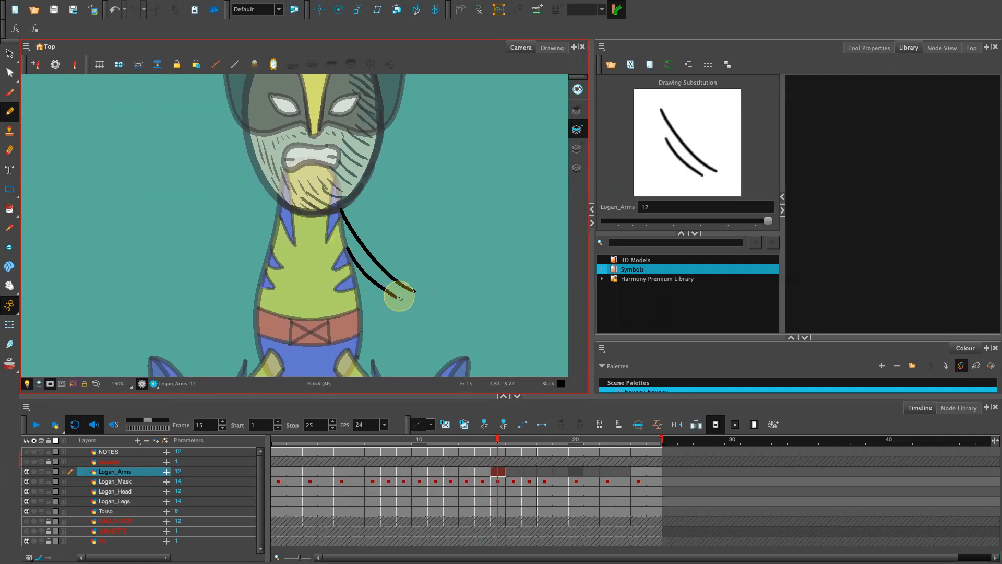
key(ctrl+z)
drag(344, 242, 394, 298)
Step: Draw the glove cuff, the lower forearm contour and the thumb on the frame 15 arm, undoing the first finger attempt
drag(496, 294, 338, 229)
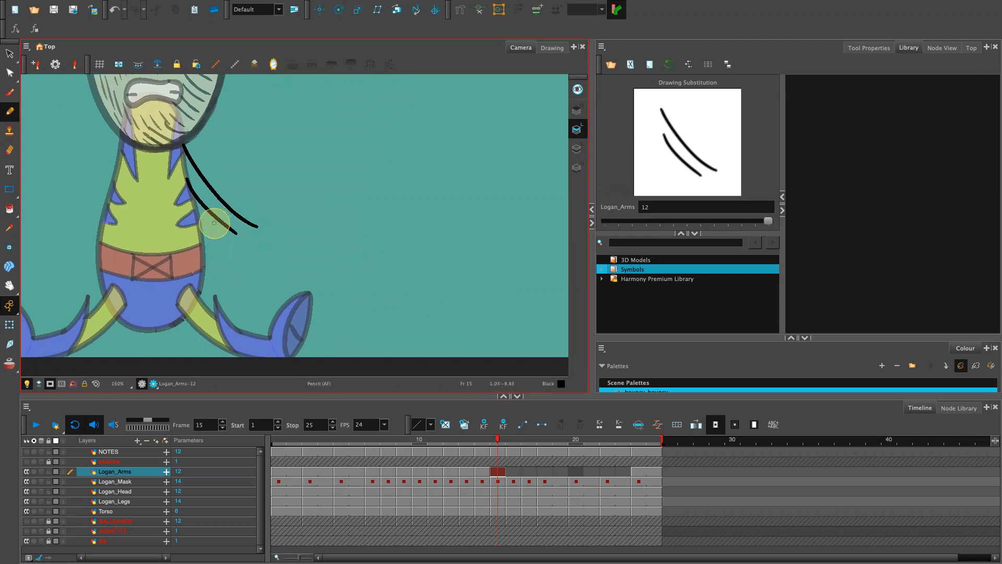
mouse_move(224, 222)
mouse_down()
mouse_move(251, 242)
mouse_move(242, 238)
mouse_move(256, 263)
mouse_move(257, 246)
mouse_move(272, 249)
mouse_move(259, 248)
mouse_move(285, 269)
mouse_move(267, 256)
mouse_up()
key(ctrl+z)
key(ctrl+z)
key(ctrl+z)
key(ctrl+z)
mouse_move(266, 254)
mouse_down()
mouse_move(290, 269)
mouse_move(274, 250)
mouse_up()
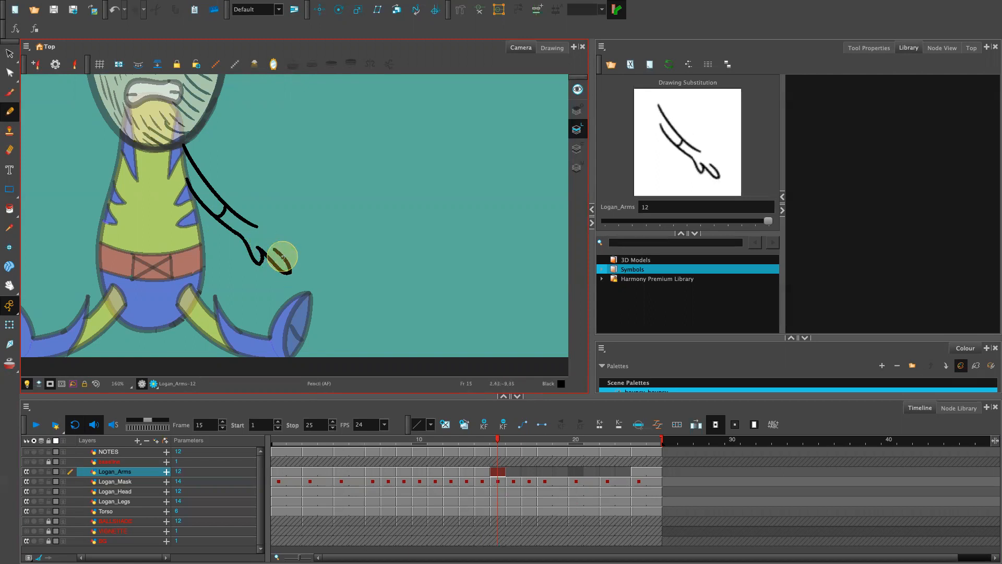
key(ctrl+z)
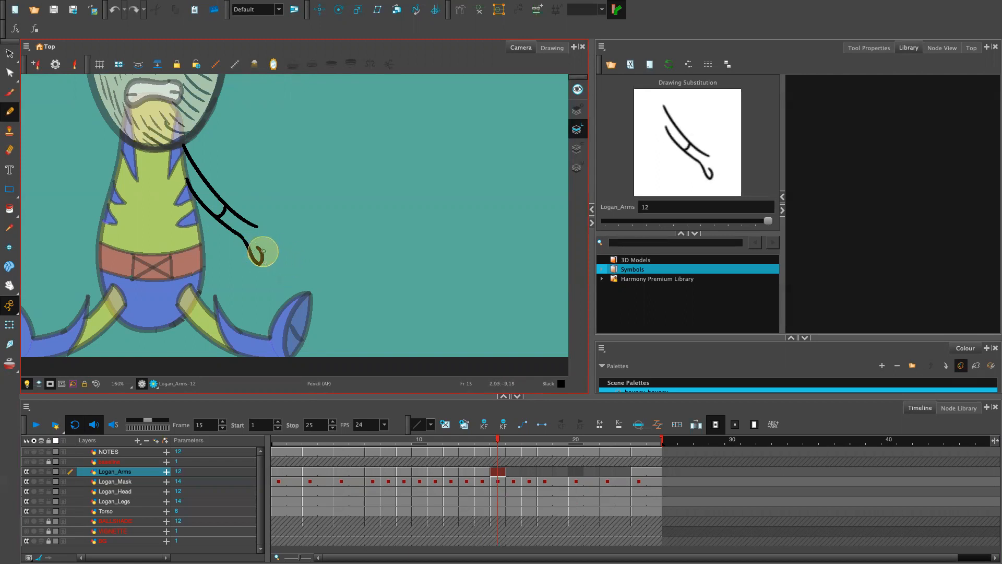
Step: Draw the outstretched fingers and close the hand's upper contour back to the forearm at frame 15
mouse_move(293, 267)
mouse_down()
mouse_move(257, 248)
mouse_move(282, 255)
mouse_move(285, 245)
mouse_move(255, 226)
mouse_move(306, 261)
mouse_up()
key(ctrl+z)
key(ctrl+z)
key(ctrl+z)
drag(252, 224, 308, 261)
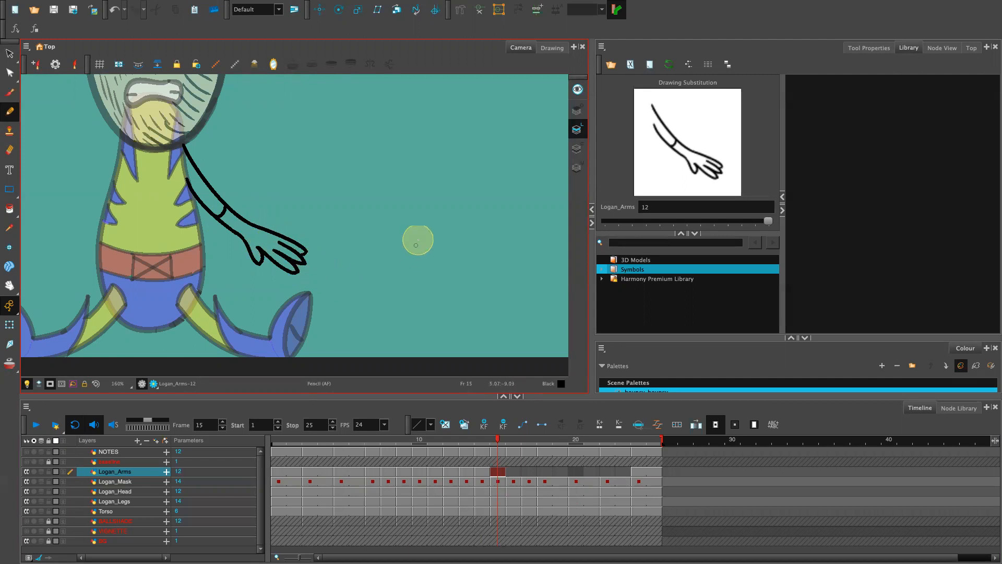
Step: Rotate the view around the new hand and cut away its back contour between the wrist and the first finger
mouse_move(432, 306)
mouse_down()
mouse_move(507, 247)
mouse_move(576, 277)
mouse_move(563, 342)
mouse_up()
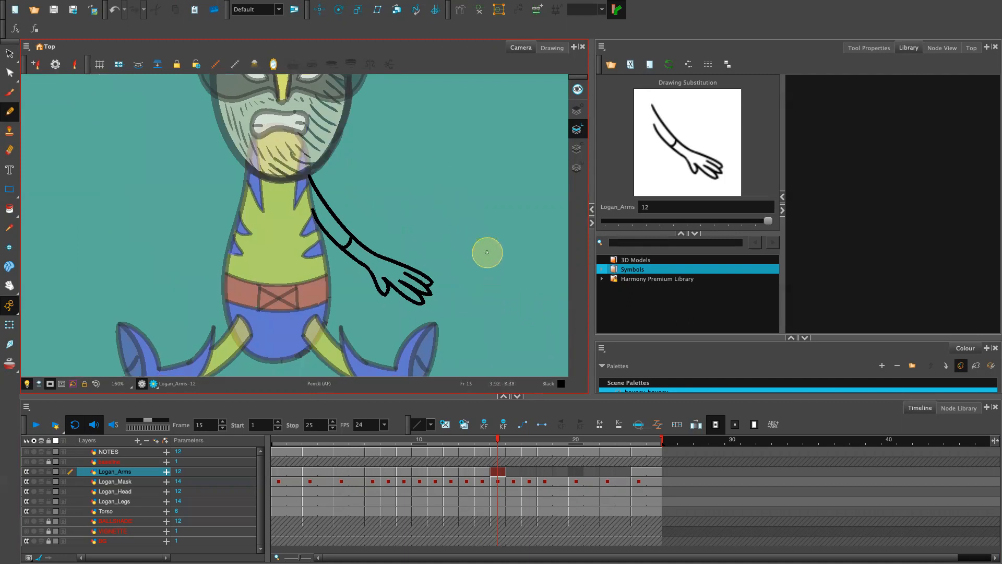
scroll(486, 250, down, 4)
drag(460, 266, 330, 70)
drag(449, 277, 481, 409)
scroll(474, 224, up, 4)
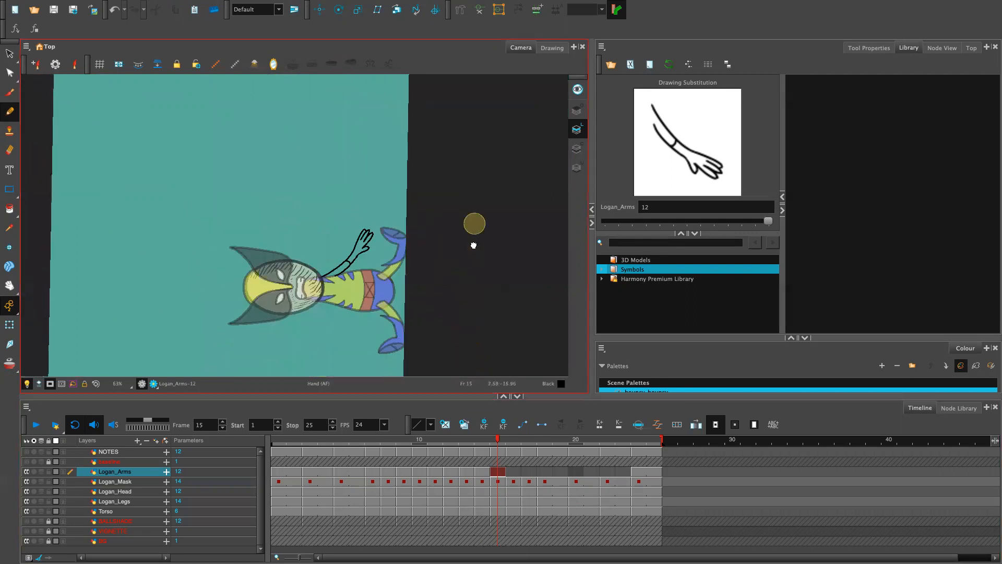
mouse_move(488, 319)
mouse_down()
mouse_move(324, 177)
mouse_move(371, 217)
mouse_up()
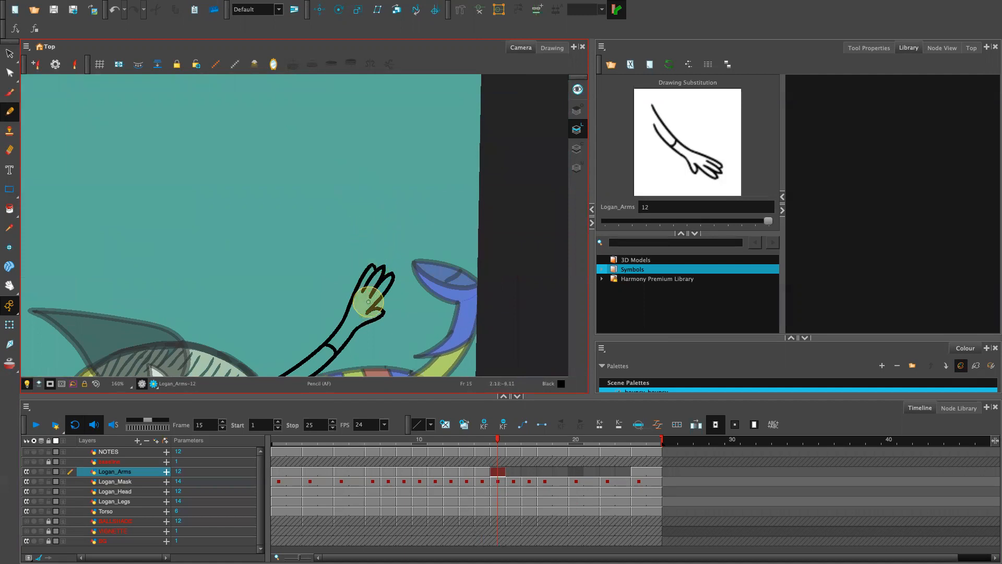
key(alt+t)
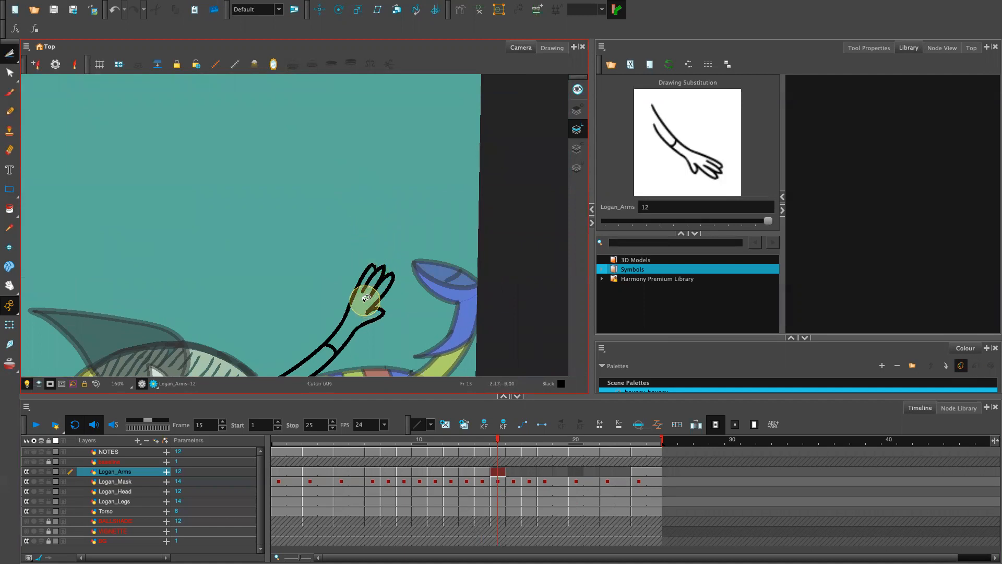
mouse_move(368, 291)
mouse_down()
mouse_move(344, 316)
mouse_move(364, 304)
mouse_move(367, 285)
mouse_up()
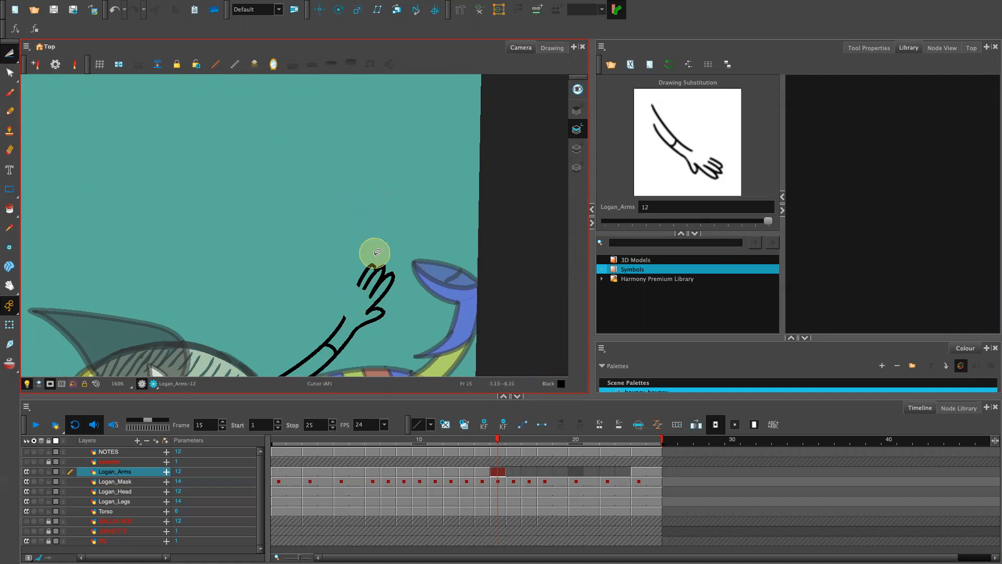
Step: Draw the first long, curved, pointed claw extending from the back of the hand at frame 15
key(alt+/)
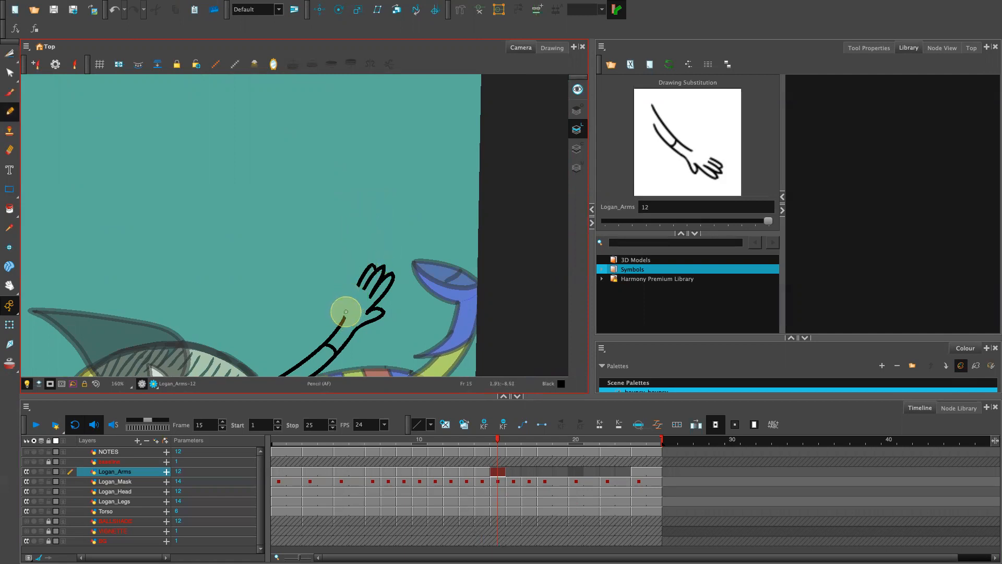
mouse_move(347, 309)
mouse_down()
mouse_move(355, 225)
mouse_move(375, 204)
mouse_move(352, 307)
mouse_up()
key(ctrl+z)
key(ctrl+z)
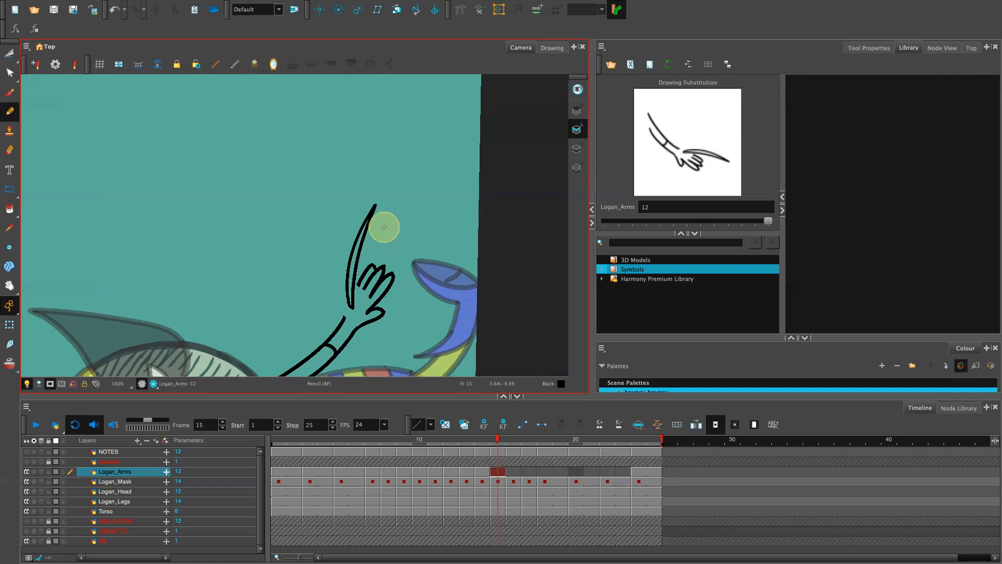
Step: Cut away the first finger's outline where the second claw passes over it
key(alt+t)
mouse_move(386, 211)
mouse_down()
mouse_move(364, 258)
mouse_move(371, 247)
mouse_move(361, 306)
mouse_move(394, 211)
mouse_move(385, 227)
mouse_move(360, 302)
mouse_move(401, 213)
mouse_up()
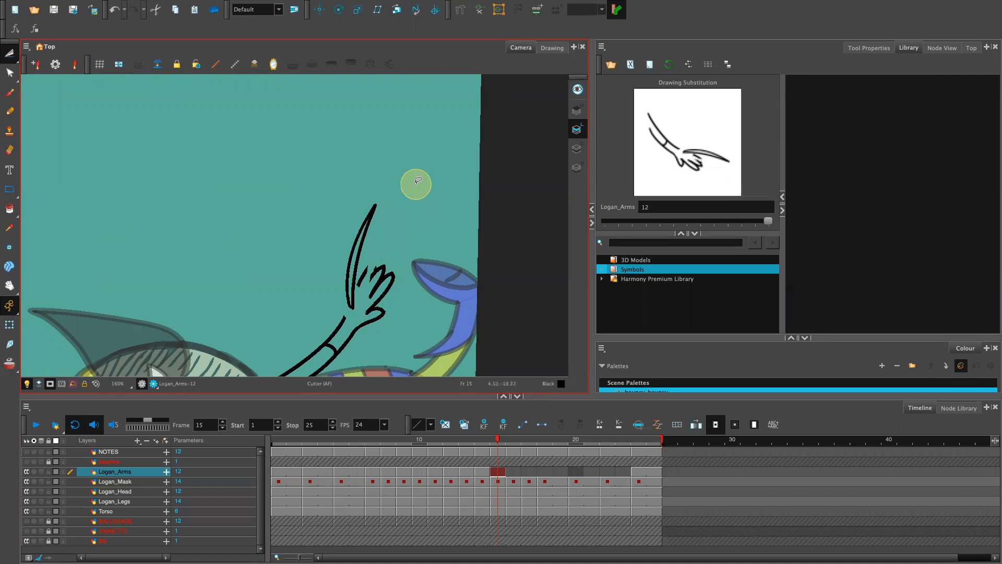
click(418, 181)
key(alt+t)
Step: Draw the second long pointed claw beside the first, redoing its two edges until they meet at the tip
key(alt+/)
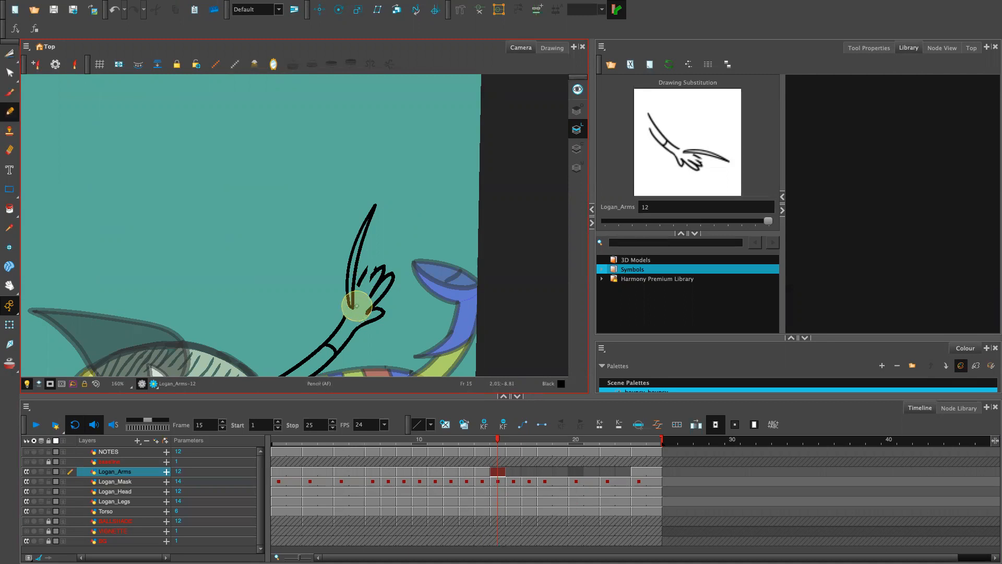
drag(357, 305, 399, 211)
drag(370, 283, 403, 215)
key(ctrl+z)
drag(361, 309, 405, 213)
key(ctrl+z)
drag(360, 307, 405, 208)
key(ctrl+z)
drag(360, 305, 393, 213)
key(ctrl+z)
drag(351, 297, 402, 197)
key(ctrl+z)
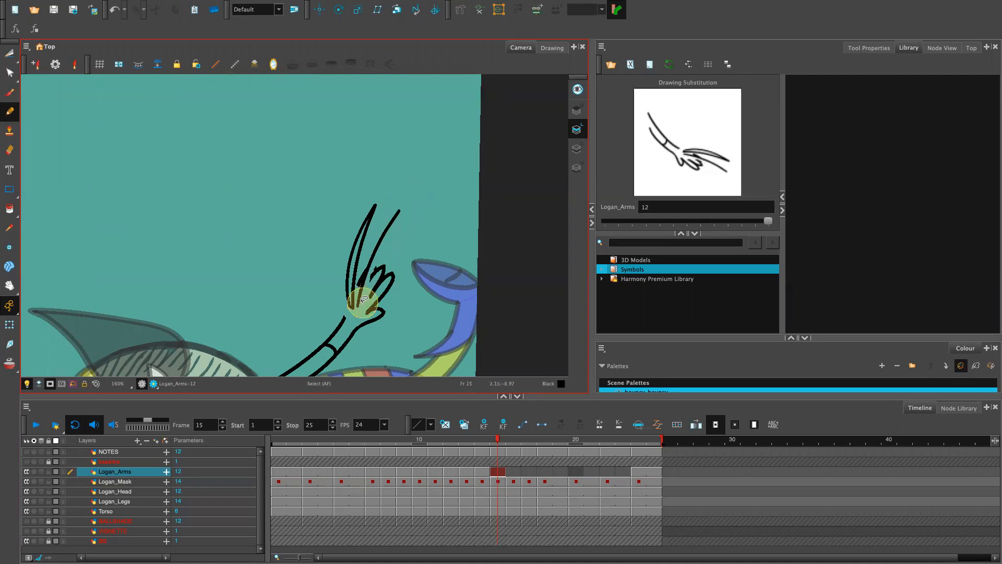
drag(362, 307, 402, 205)
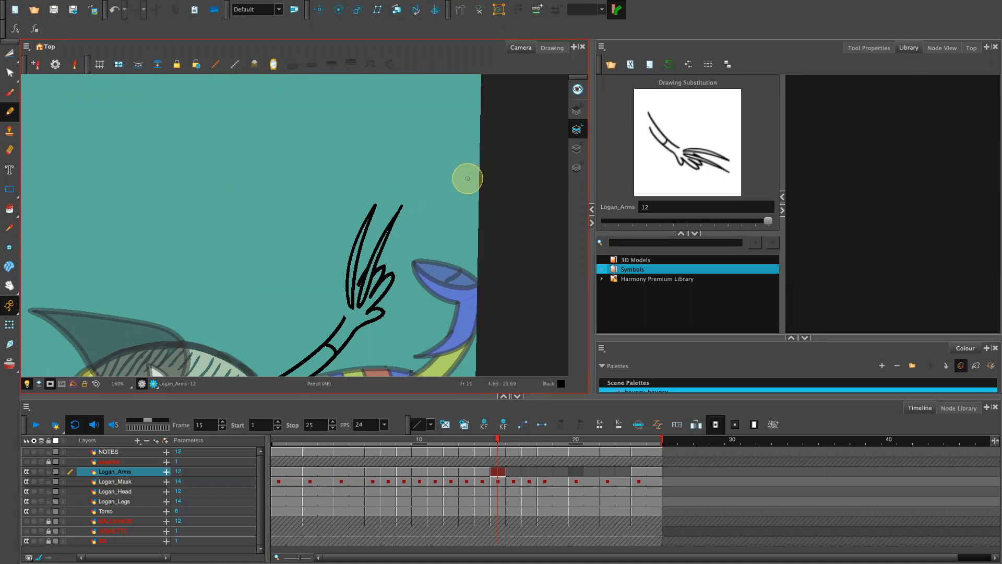
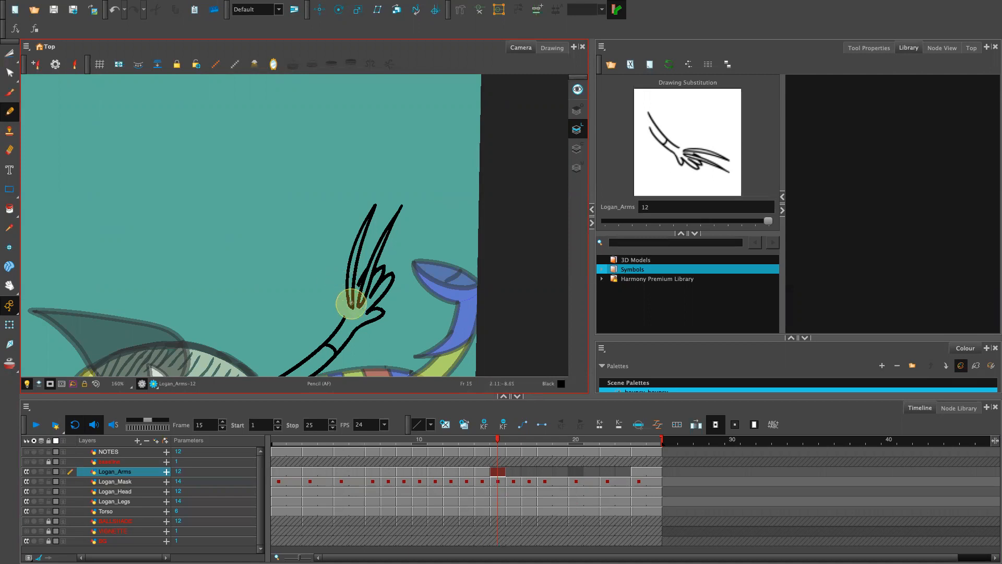
Step: Draw the third long, curved, pointed claw from the back of the hand at frame 15, redoing its second edge
mouse_move(342, 308)
mouse_down()
mouse_move(333, 214)
mouse_move(349, 305)
mouse_up()
key(ctrl+z)
drag(333, 213, 345, 297)
key(ctrl+z)
drag(334, 215, 348, 306)
key(ctrl+z)
key(ctrl+z)
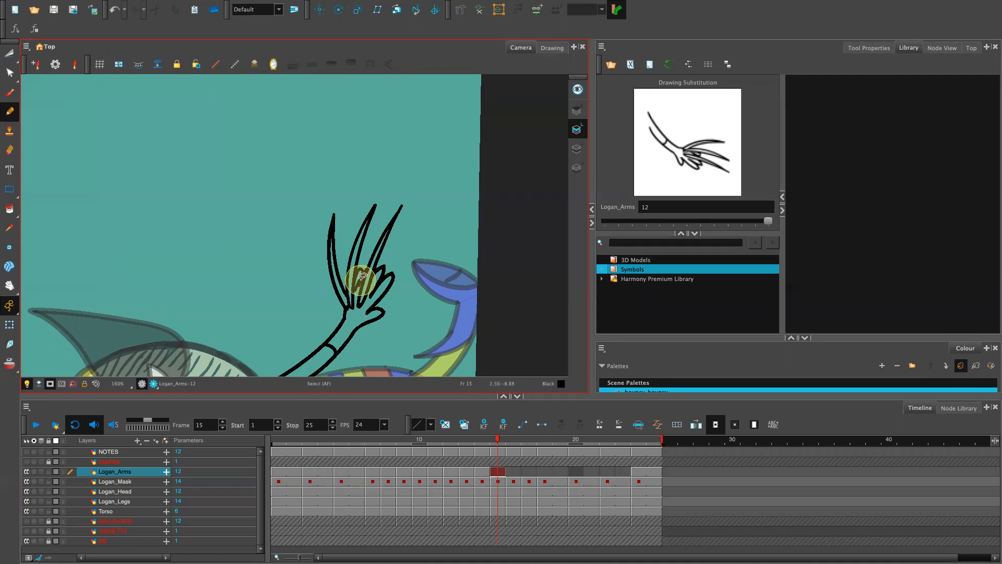
Step: Draw the missing rounded fingertip outline between the second and third claws
drag(356, 288, 374, 246)
key(s)
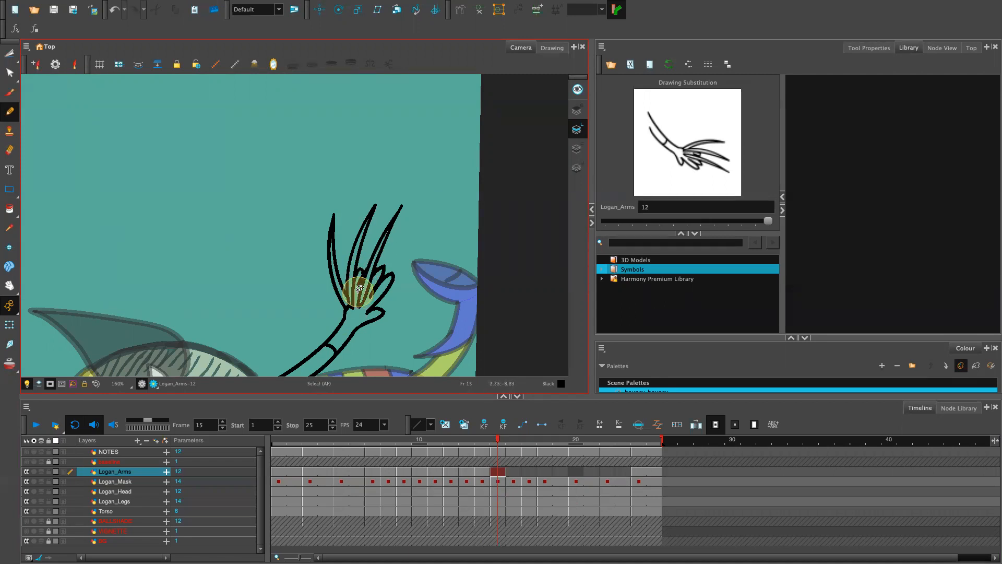
key(ctrl+z)
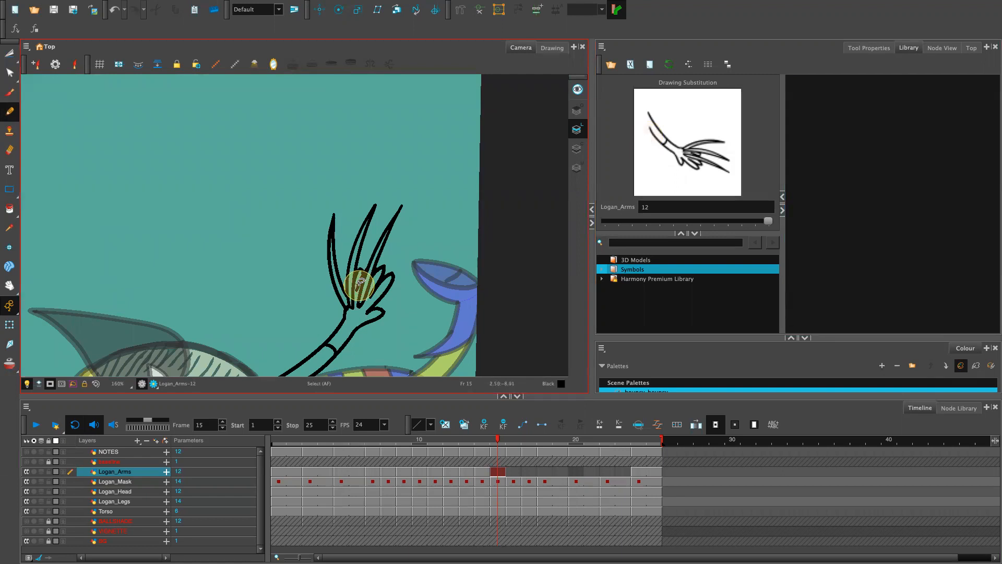
key(ctrl+shift+z)
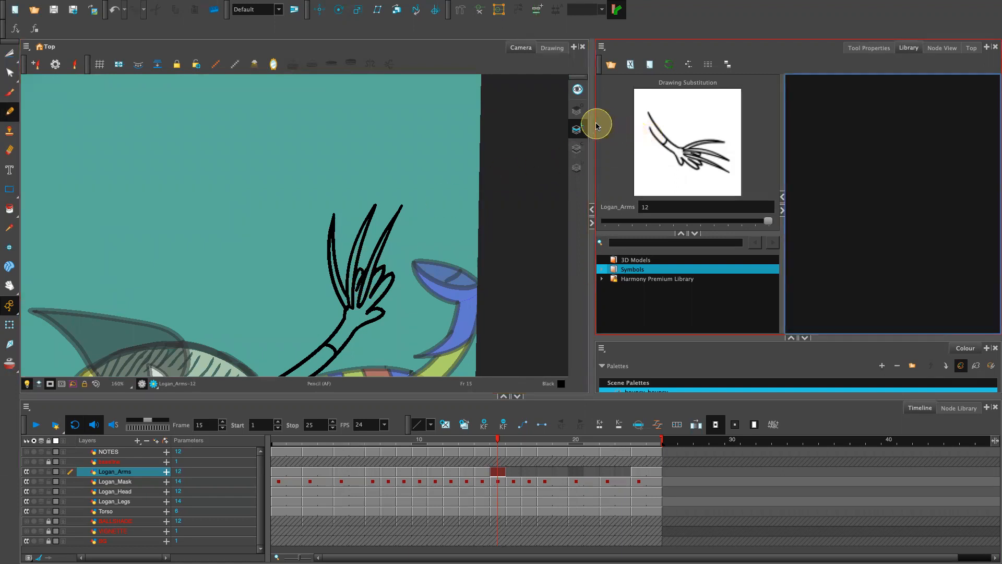
Step: Close the upper arm's outline by extending its lower edge to the shoulder beneath the chin
key(shift+z)
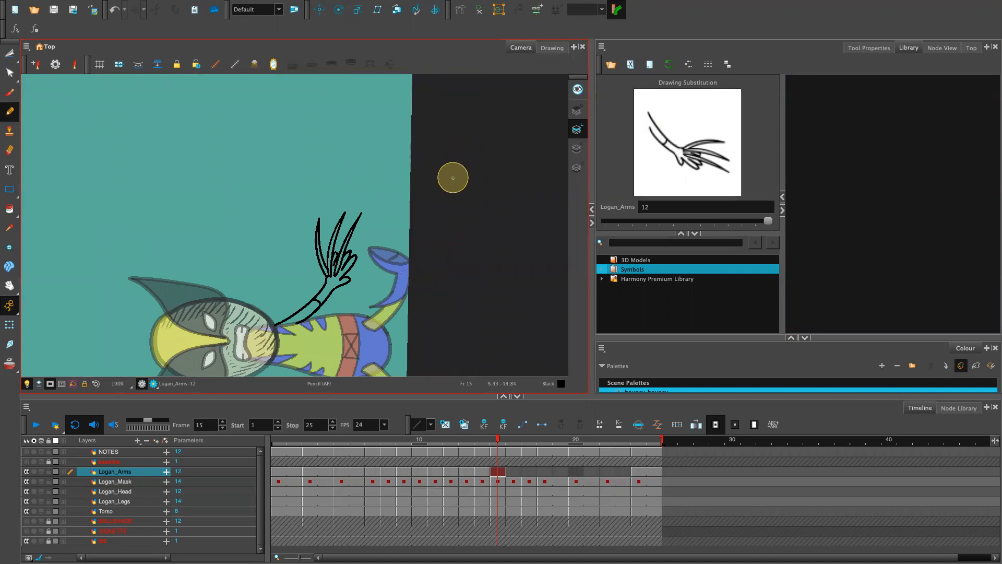
key(ctrl+alt)
drag(437, 246, 317, 304)
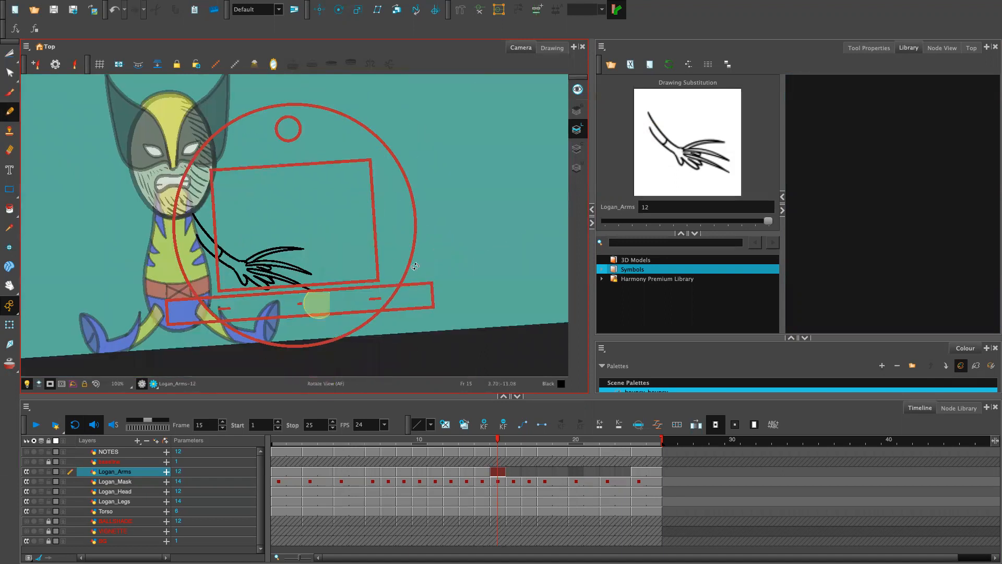
key(space)
drag(431, 245, 544, 300)
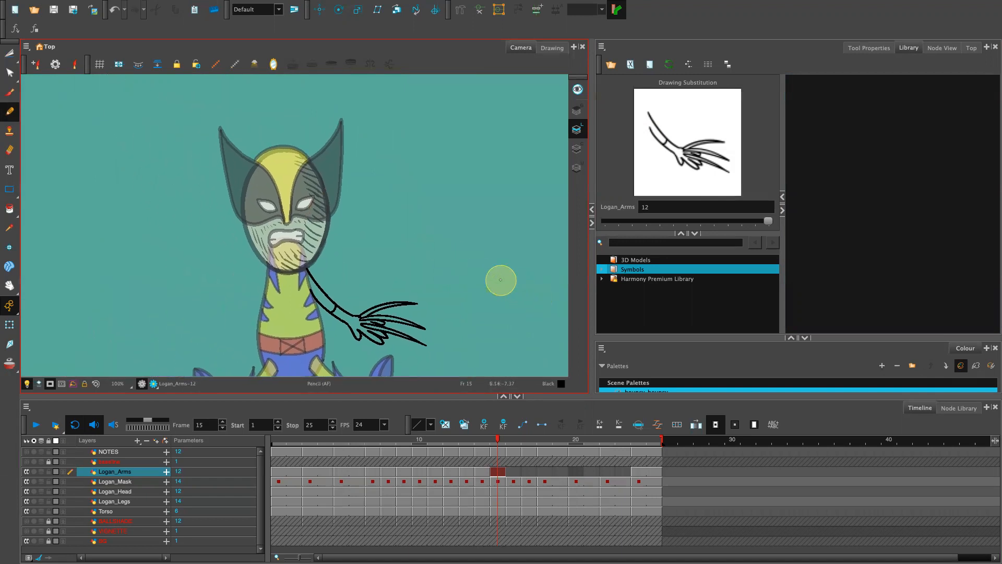
key(2)
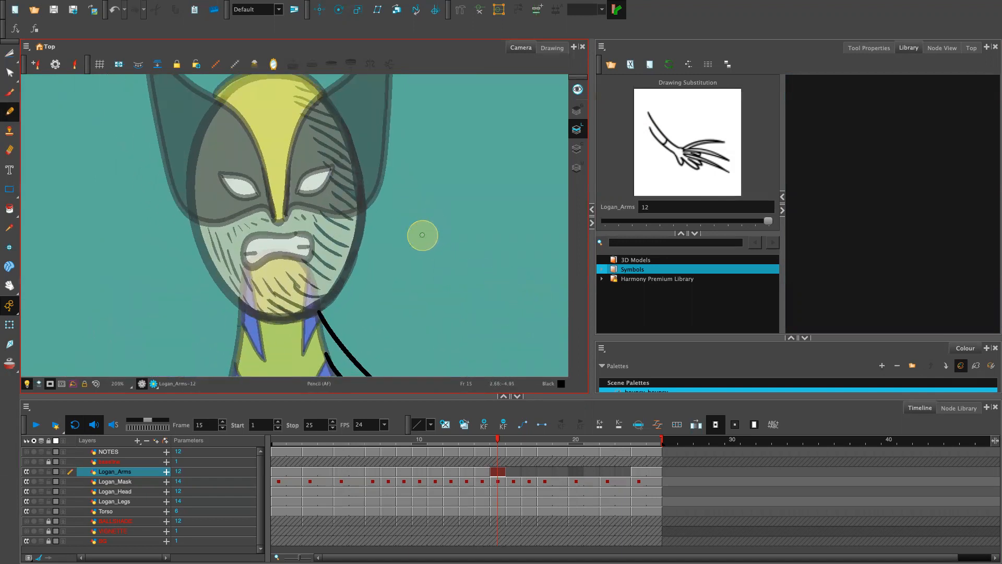
key(space)
drag(428, 304, 446, 211)
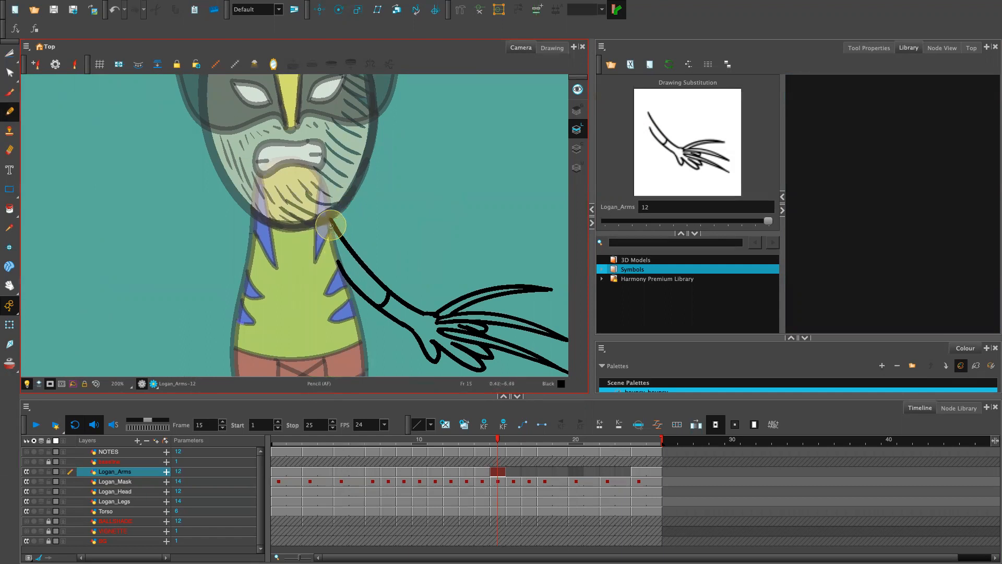
drag(330, 219, 344, 276)
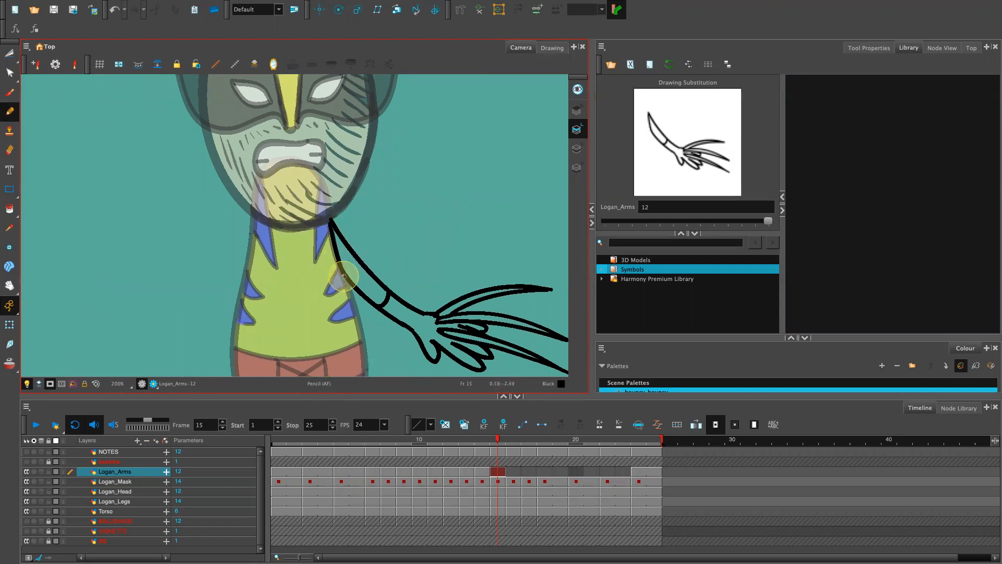
Step: Enlarge the colour palette area to reveal the bouncy_bouncy swatches
click(424, 394)
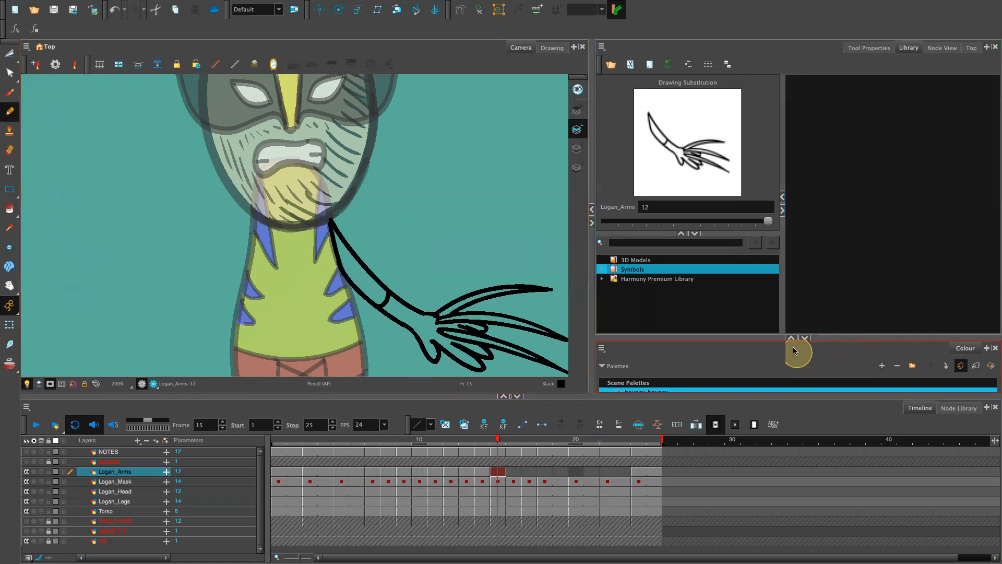
drag(821, 336, 816, 236)
Step: Try filling the upper arm with Yellow and undo the fill
click(739, 347)
key(alt+i)
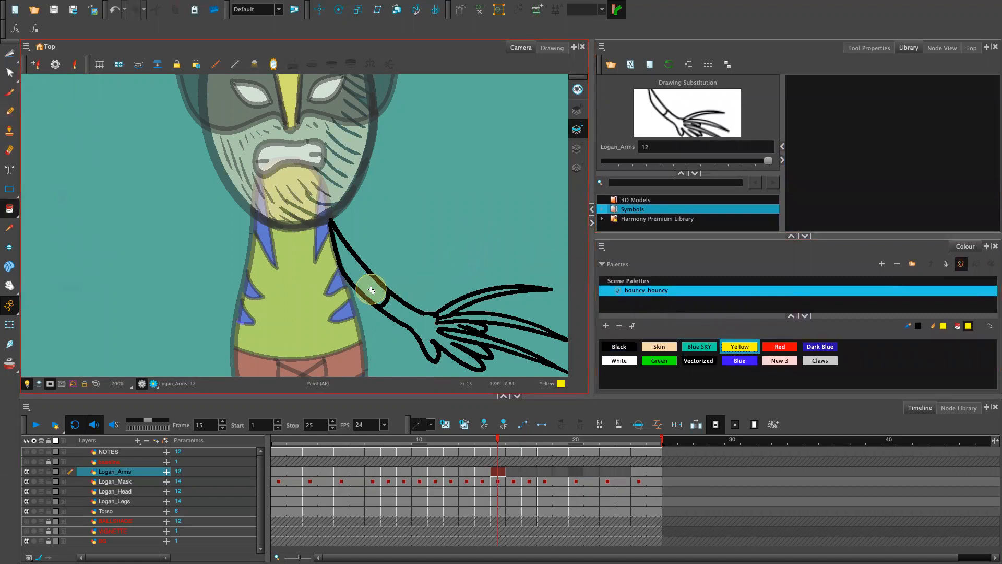
click(371, 291)
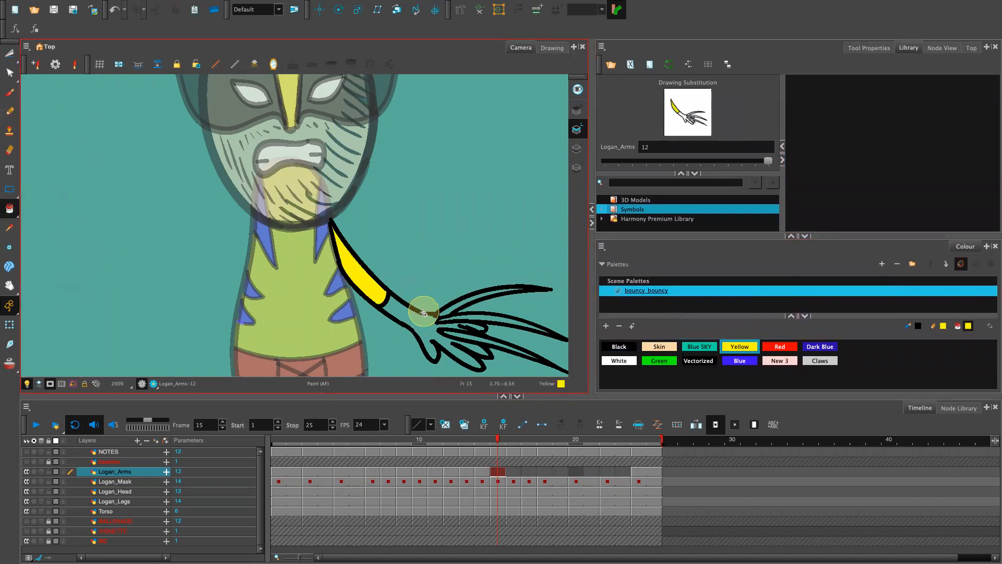
key(ctrl+z)
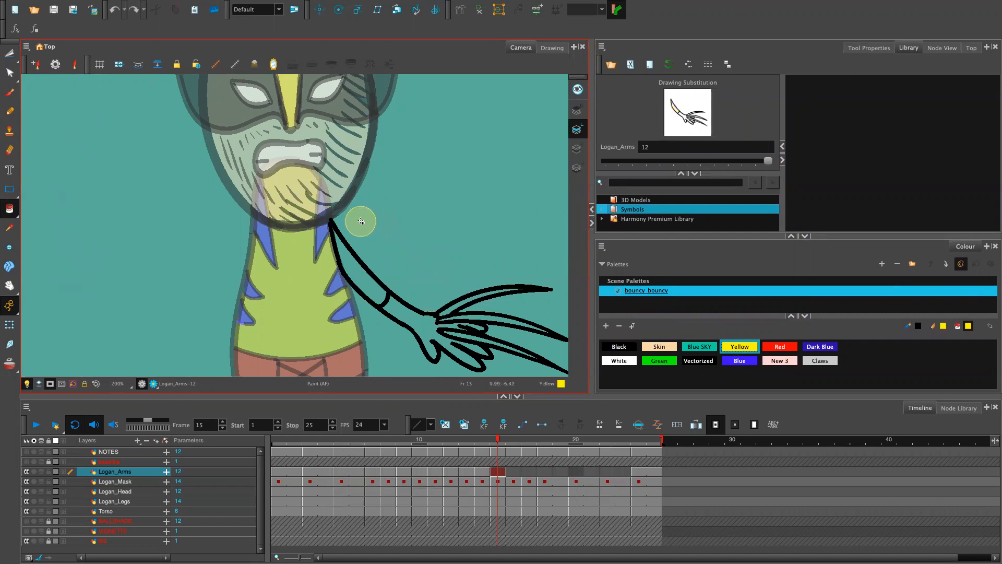
Step: Draw a small pointed shoulder flap in Black over the top of the arm
key(alt+/)
click(619, 347)
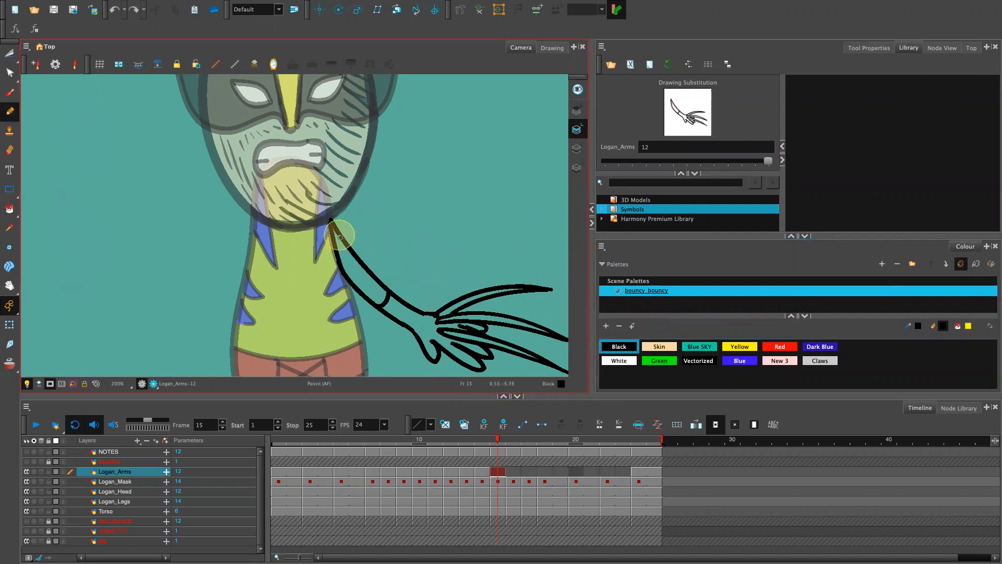
mouse_move(333, 236)
mouse_down()
mouse_move(350, 220)
mouse_move(342, 215)
mouse_move(358, 232)
mouse_move(330, 222)
mouse_move(353, 189)
mouse_move(338, 215)
mouse_up()
key(ctrl+z)
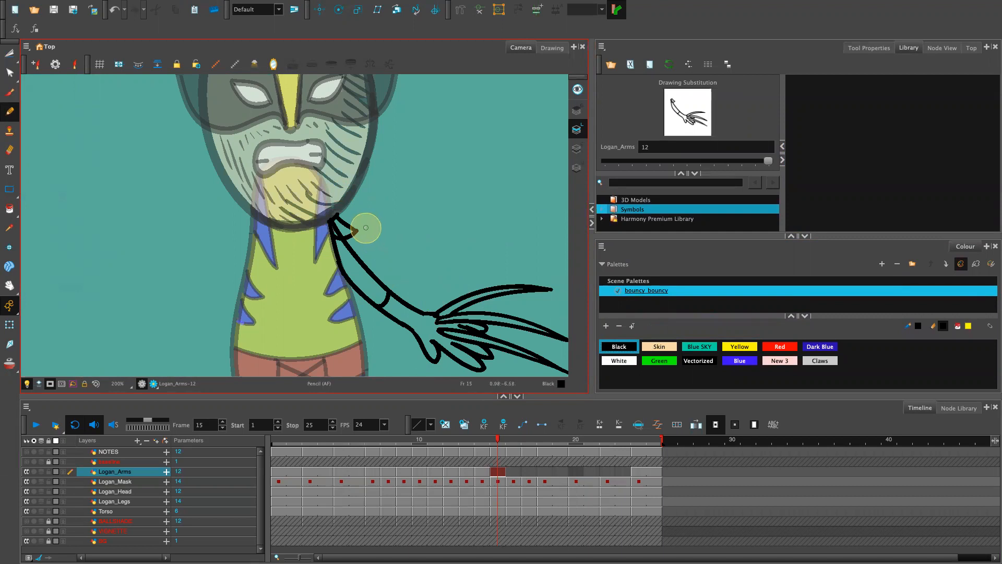
Step: Cut away the arm outline inside the shoulder flap without deleting any palette colour
click(9, 52)
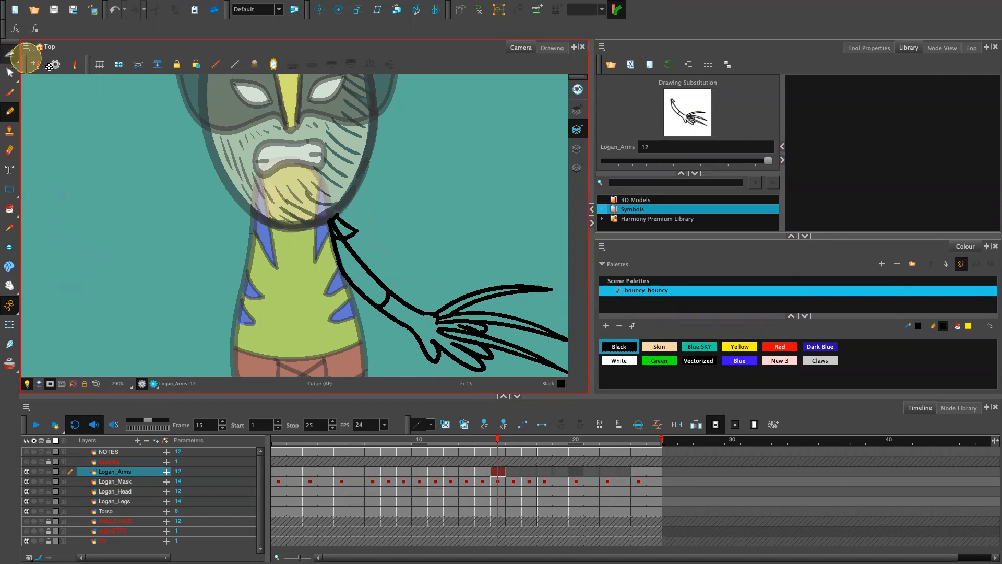
click(338, 229)
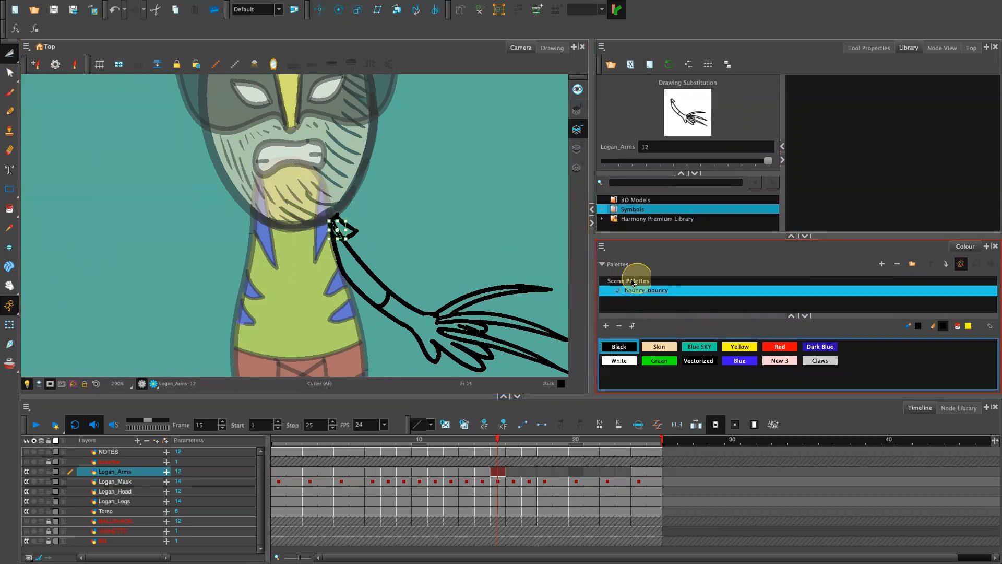
key(Delete)
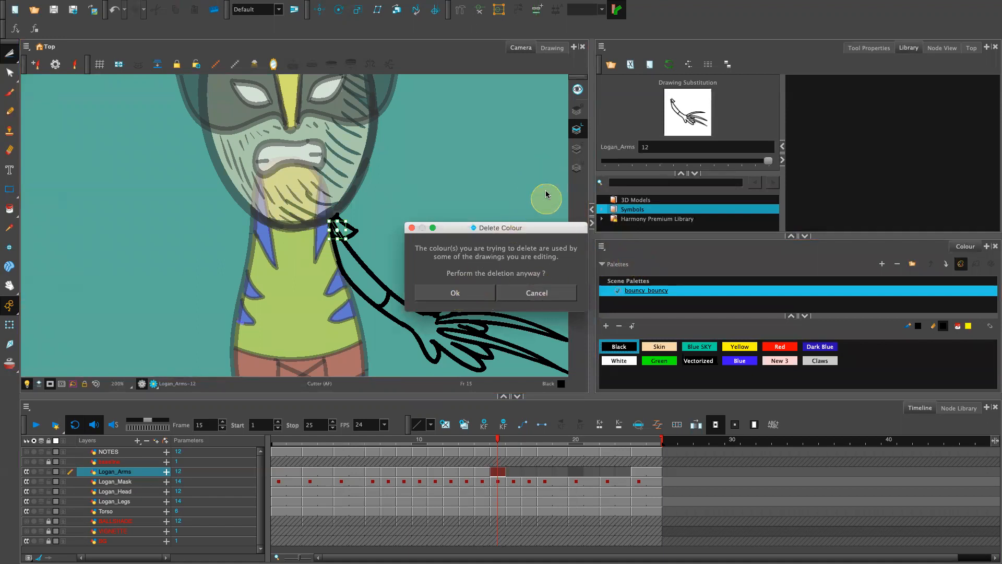
click(537, 292)
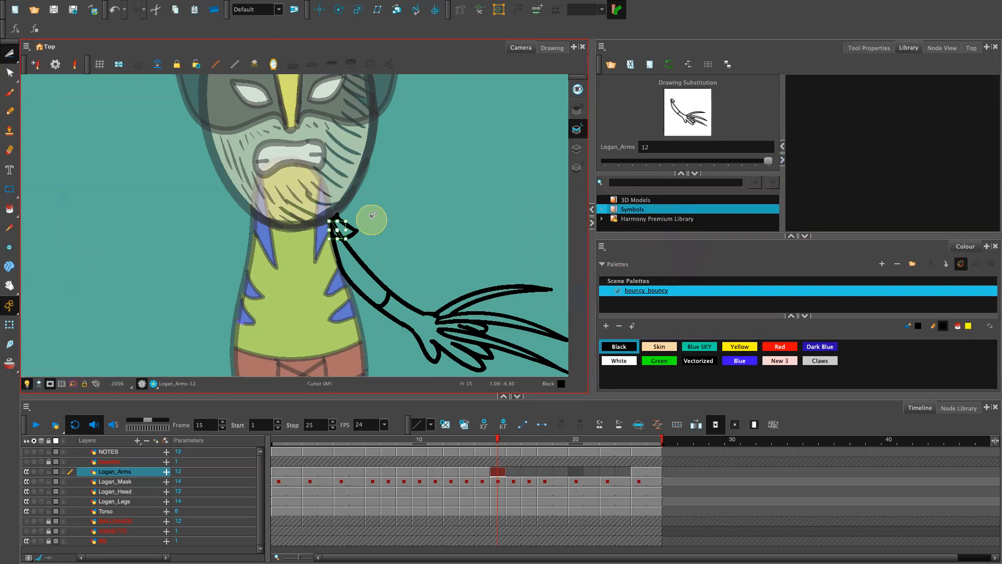
key(Delete)
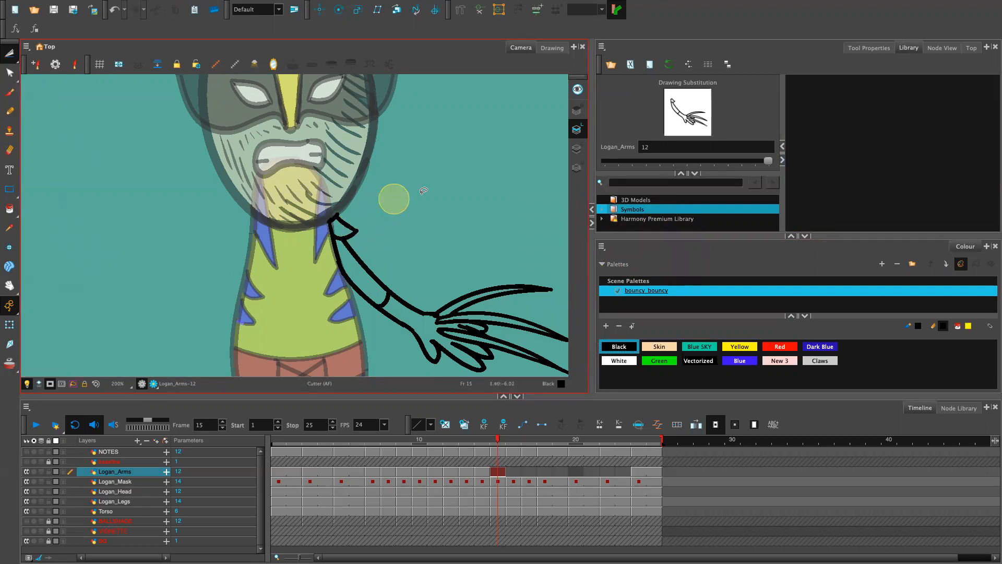
Step: Fill the shoulder flap and the gloved forearm and hand with Blue
click(745, 363)
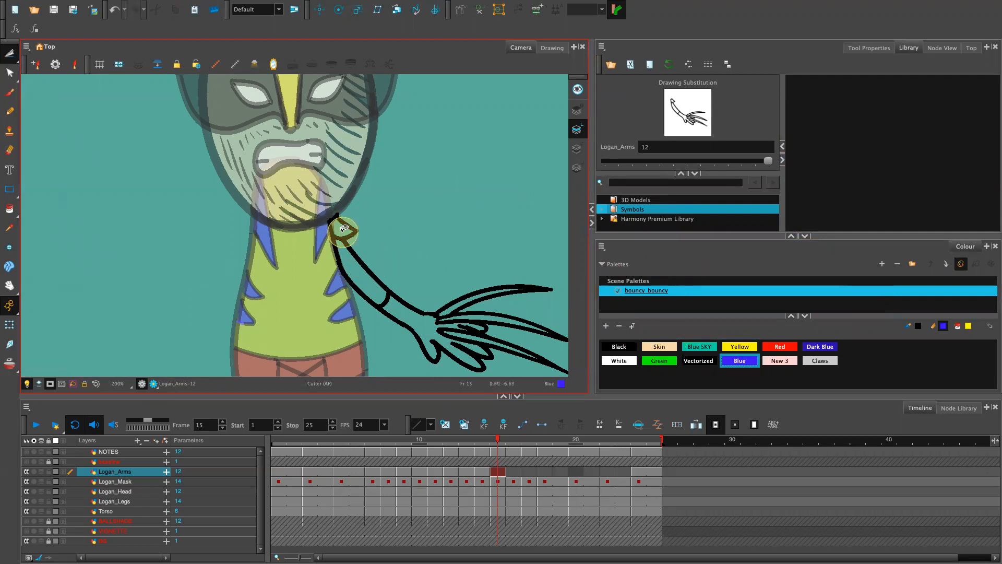
key(alt+i)
click(739, 361)
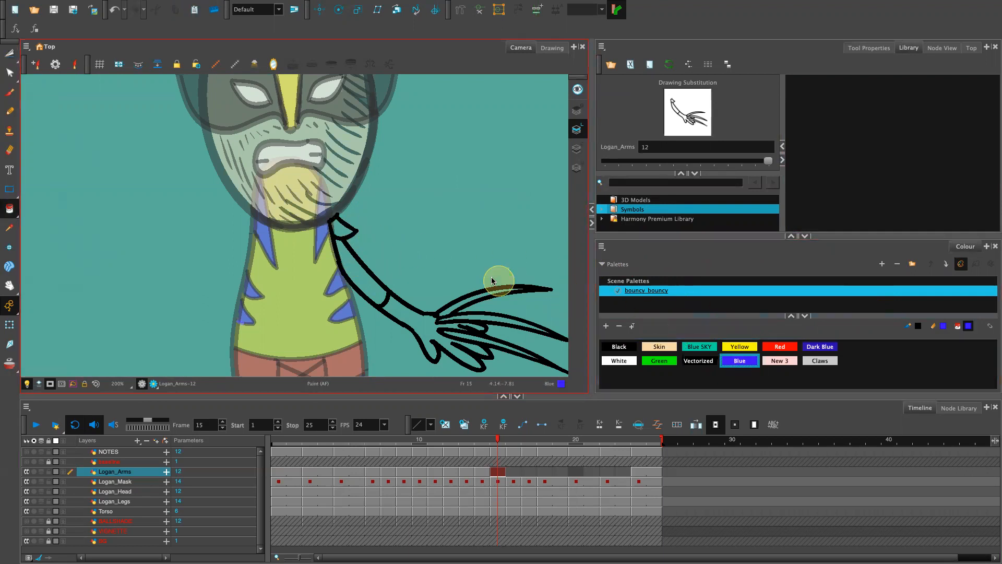
click(340, 228)
click(425, 323)
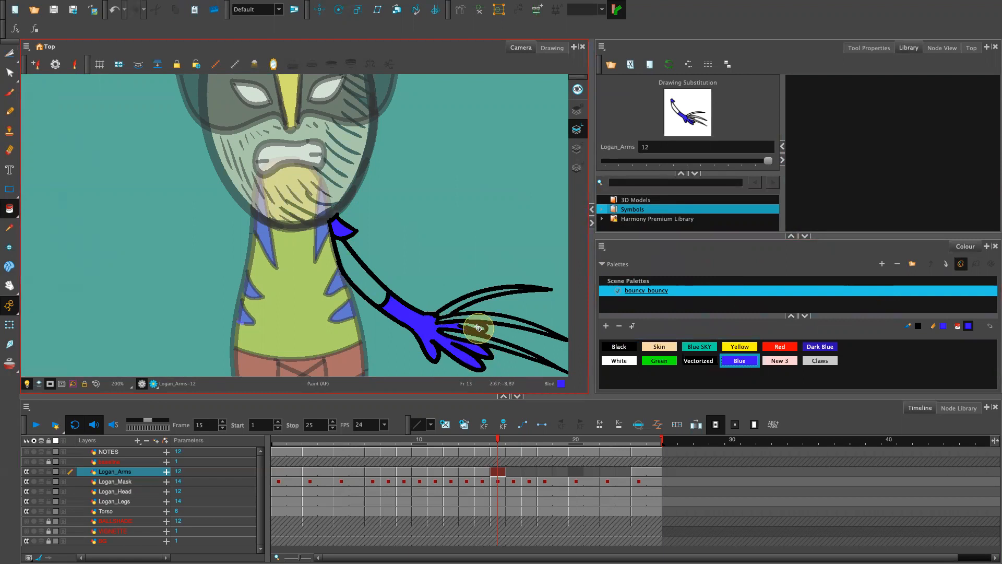
Step: Fill all three claws with the Claws colour
click(819, 360)
click(447, 313)
click(489, 318)
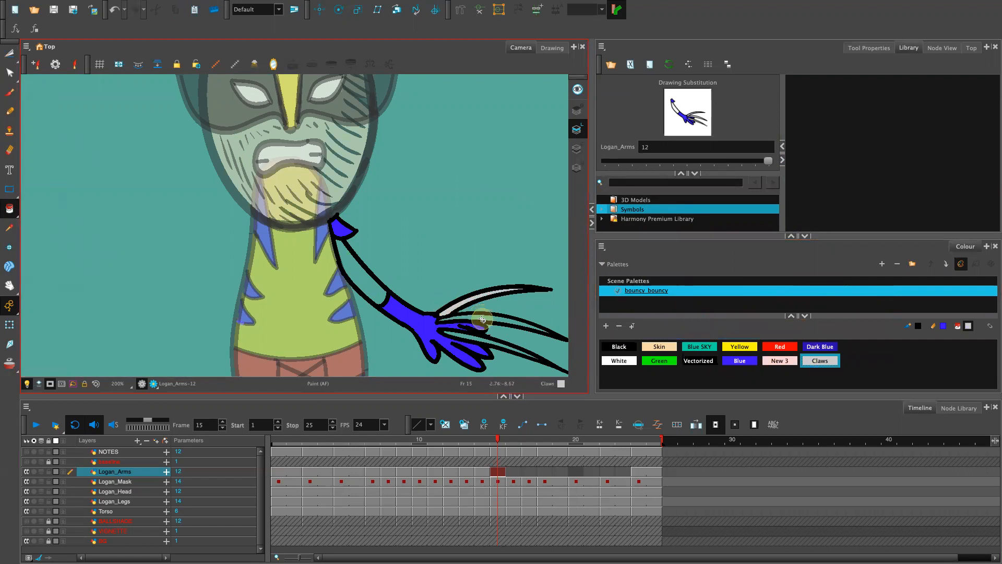
click(481, 319)
click(504, 344)
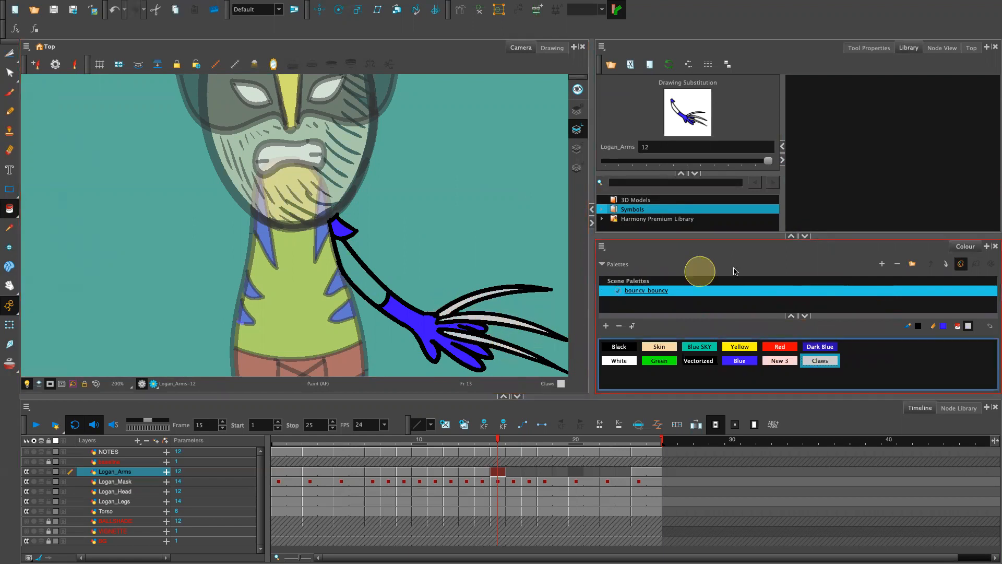
Step: Fill the upper arm between the shoulder flap and the glove with Yellow
click(739, 347)
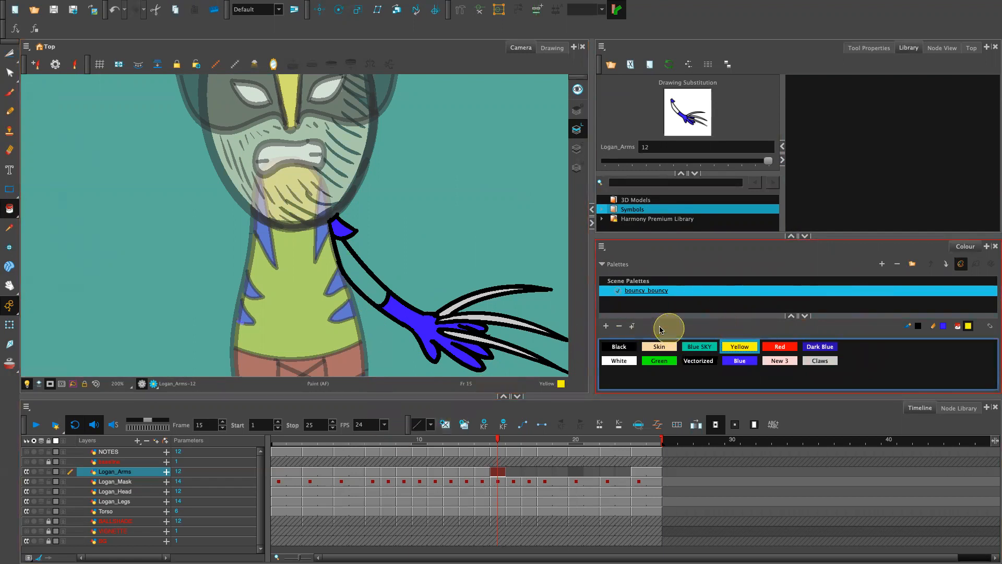
click(366, 279)
scroll(522, 223, down, 2)
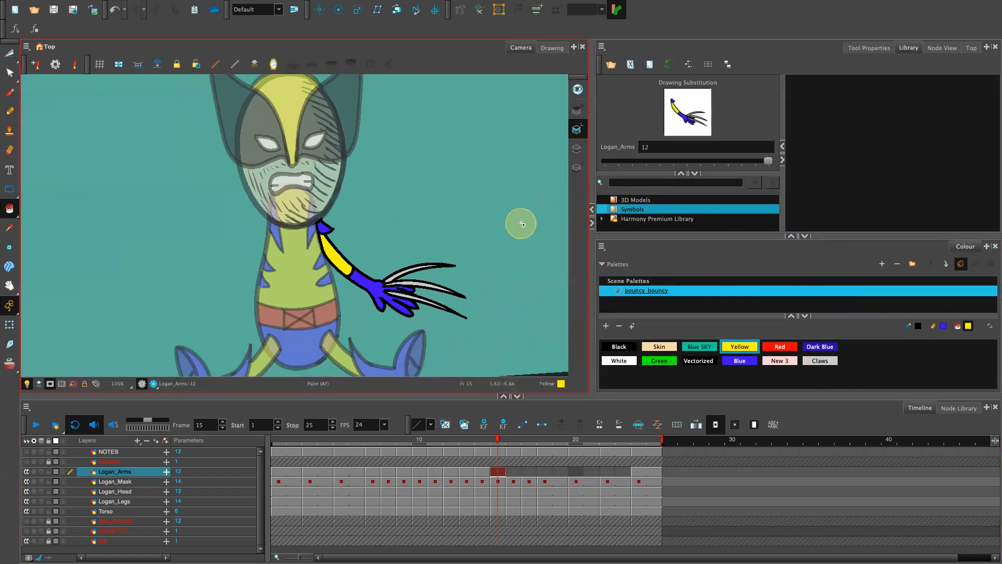
scroll(521, 224, down, 2)
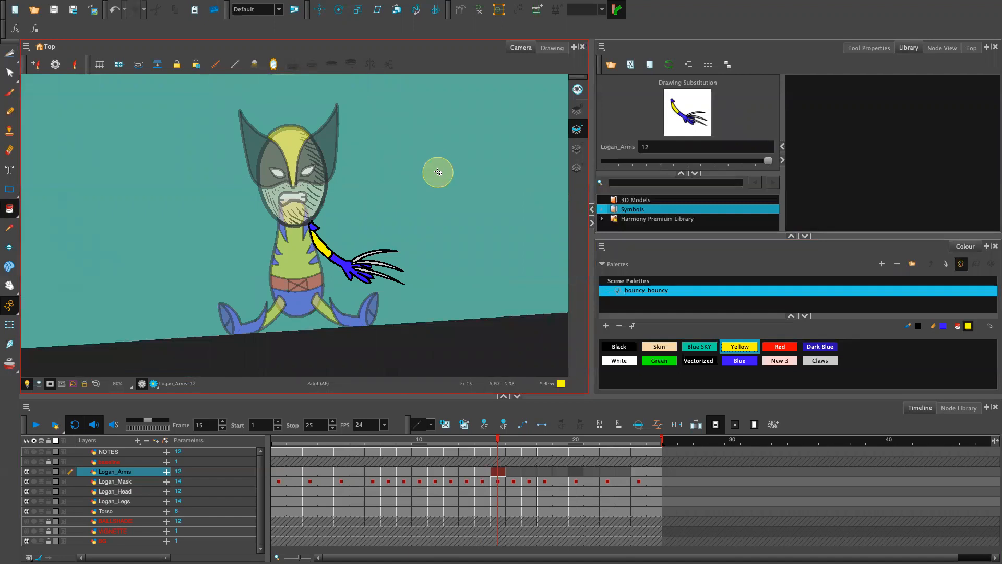
Step: Draw the other arm's shoulder flap and the long outer arm line below it with the Black Pencil on frame 15
key(shift+x)
key(space)
drag(437, 222, 557, 236)
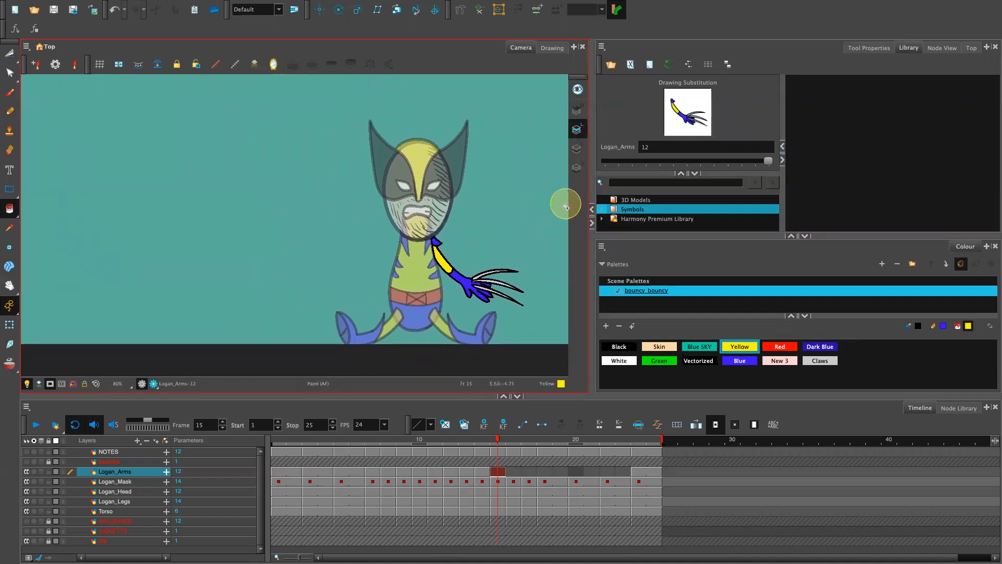
mouse_move(496, 441)
mouse_down()
mouse_move(479, 447)
mouse_move(499, 447)
mouse_up()
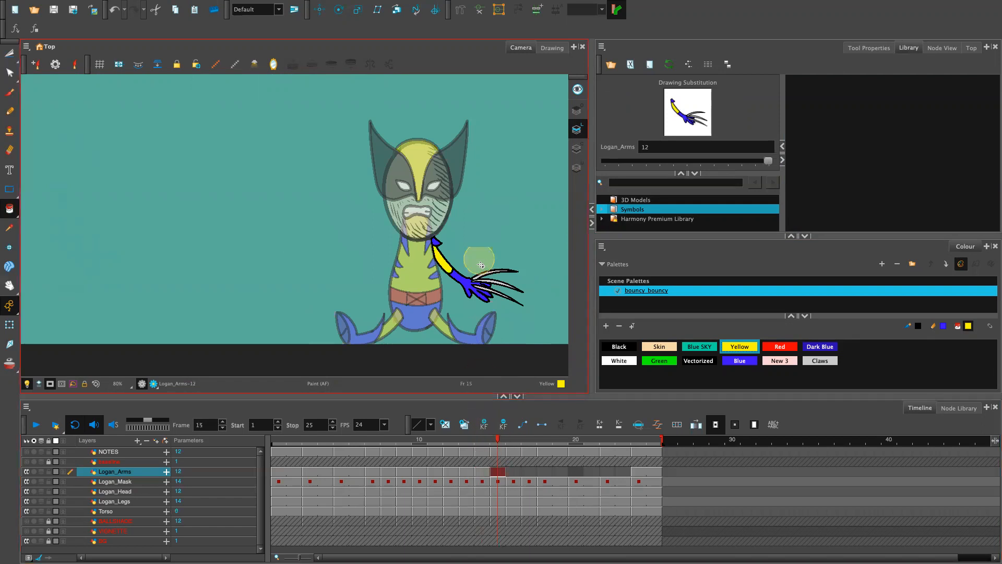
click(621, 346)
key(alt+/)
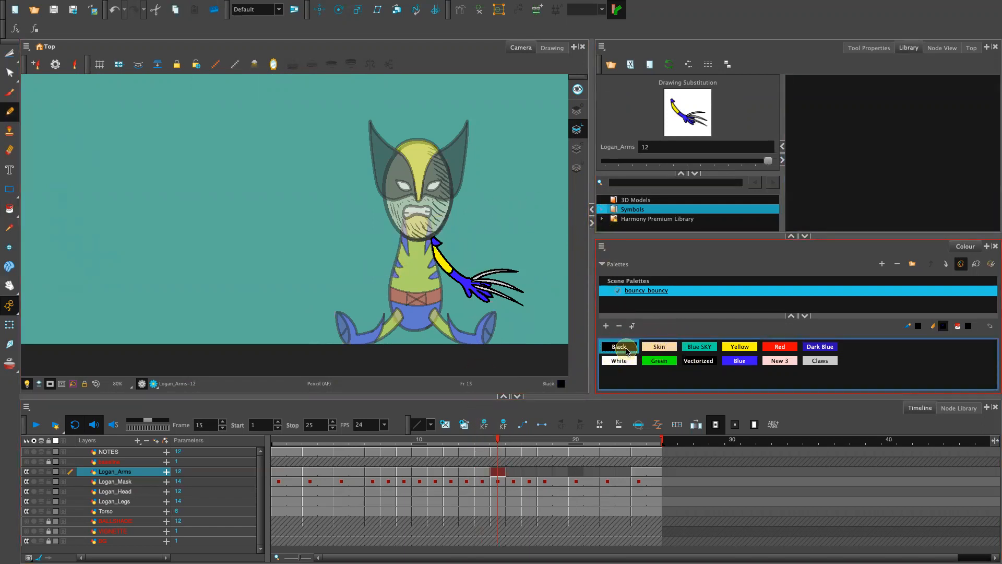
key(2)
key(2)
mouse_move(504, 281)
mouse_down()
mouse_move(398, 265)
mouse_move(393, 250)
mouse_move(366, 240)
mouse_move(395, 219)
mouse_up()
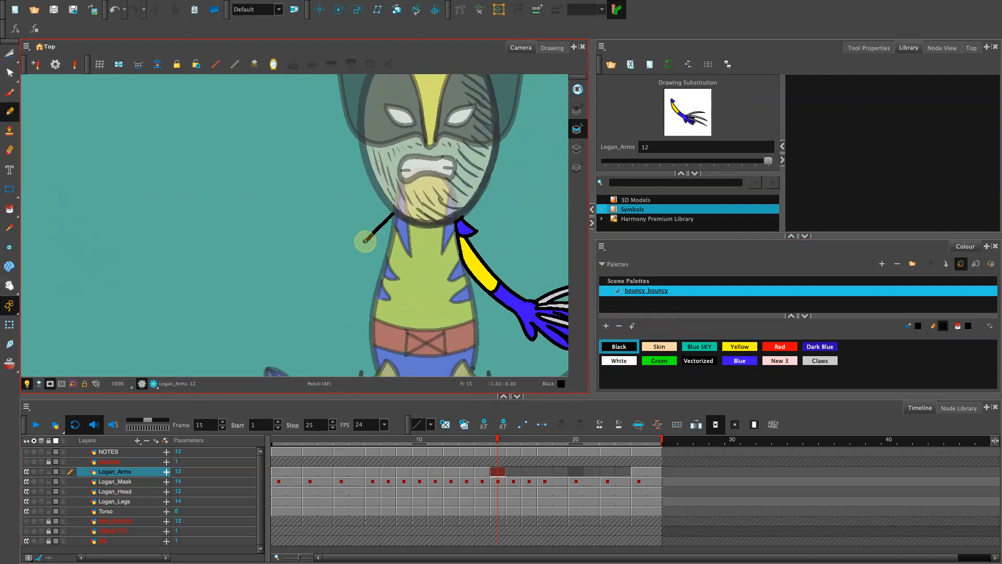
key(ctrl+z)
key(ctrl+z)
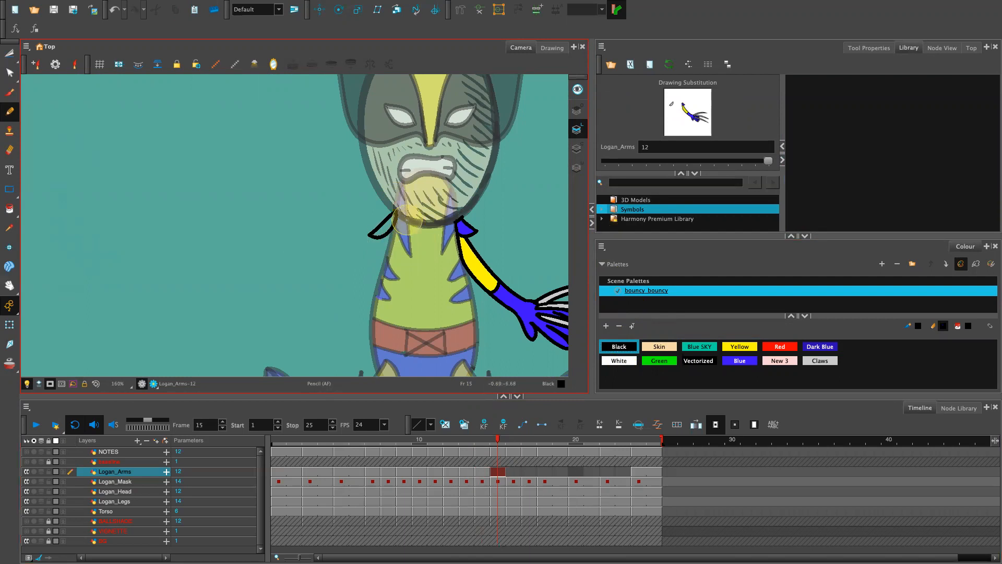
mouse_move(382, 238)
mouse_down()
mouse_move(360, 298)
mouse_move(393, 247)
mouse_up()
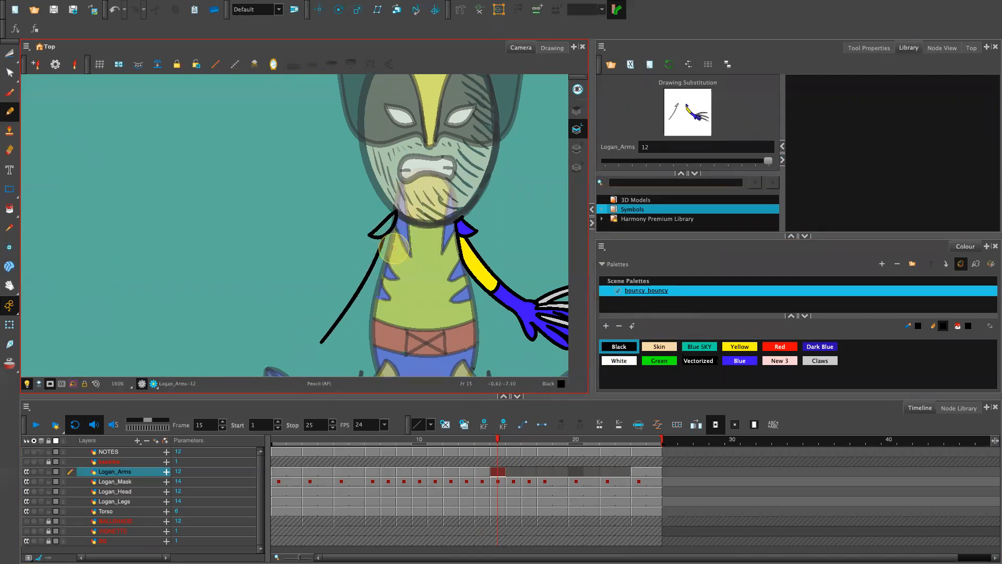
drag(331, 349, 368, 268)
key(ctrl+z)
drag(336, 344, 377, 270)
key(ctrl+z)
mouse_move(337, 344)
mouse_down()
mouse_move(380, 268)
mouse_move(375, 289)
mouse_move(379, 261)
mouse_move(378, 271)
mouse_up()
key(ctrl+z)
key(ctrl+z)
key(ctrl+z)
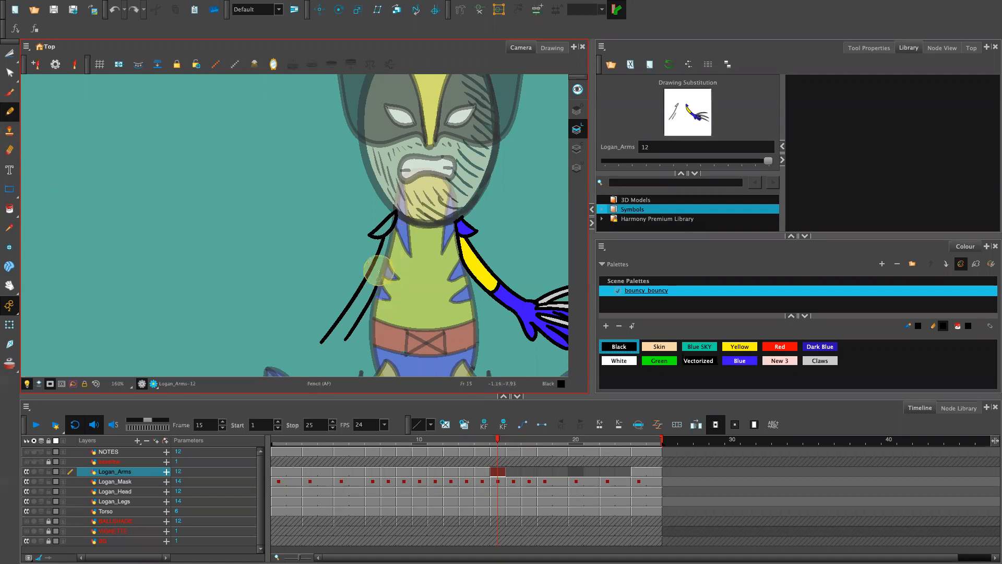
key(ctrl+z)
drag(340, 342, 382, 267)
key(ctrl+z)
drag(341, 341, 371, 273)
key(ctrl+z)
drag(334, 342, 379, 273)
key(ctrl+z)
key(ctrl+z)
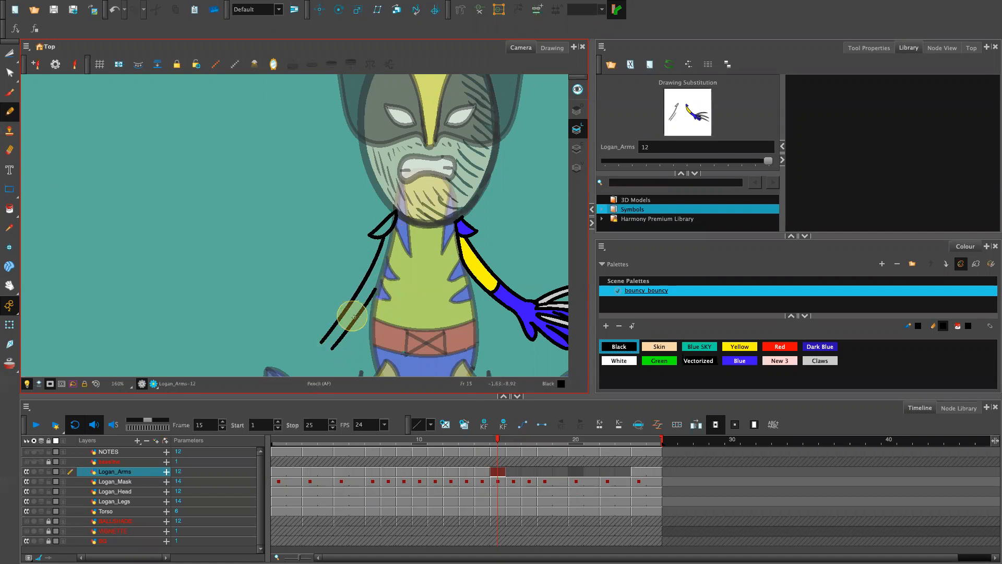
key(ctrl+z)
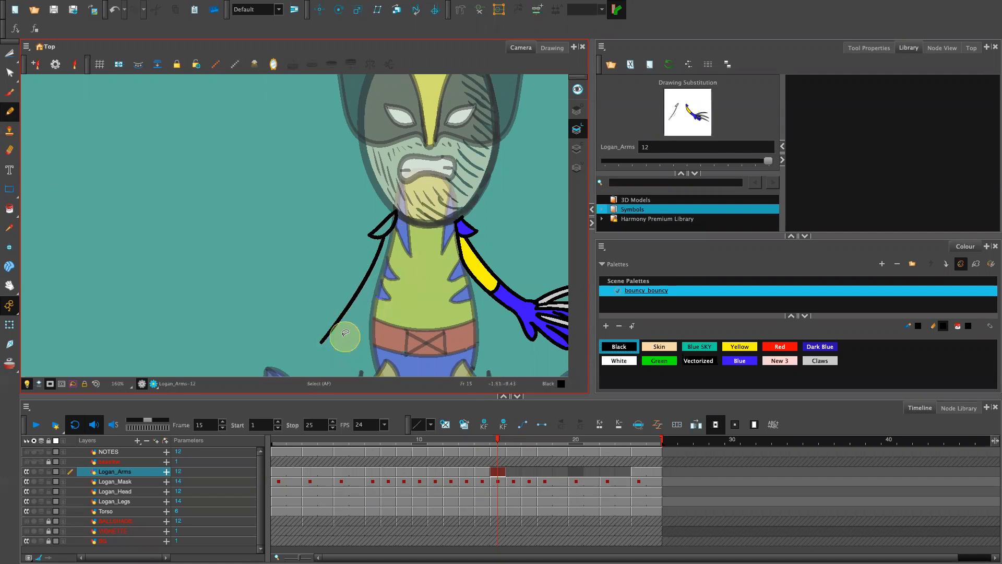
Step: Draw the arm's inner line from the wrist up to the shoulder flap, parallel to the outer line
drag(335, 344, 381, 277)
key(ctrl+z)
drag(336, 346, 381, 277)
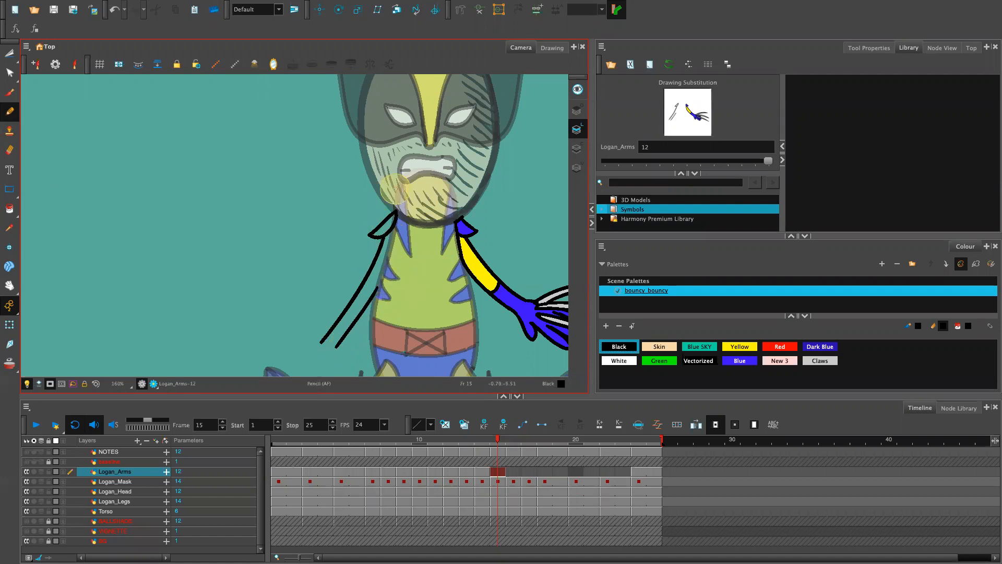
key(ctrl+z)
key(ctrl+z)
key(ctrl+z)
drag(395, 225, 379, 283)
key(ctrl+z)
drag(394, 231, 371, 293)
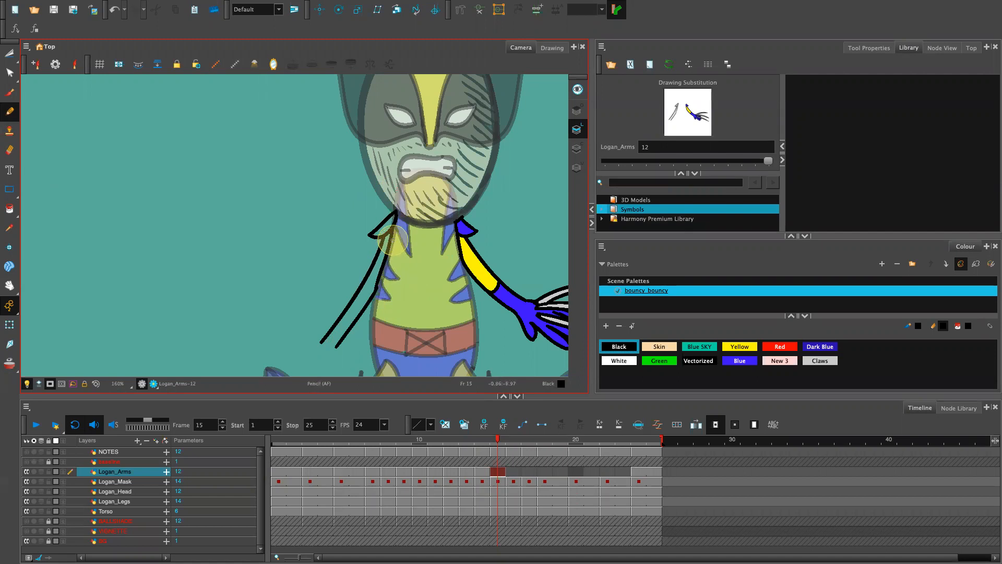
drag(392, 230, 378, 286)
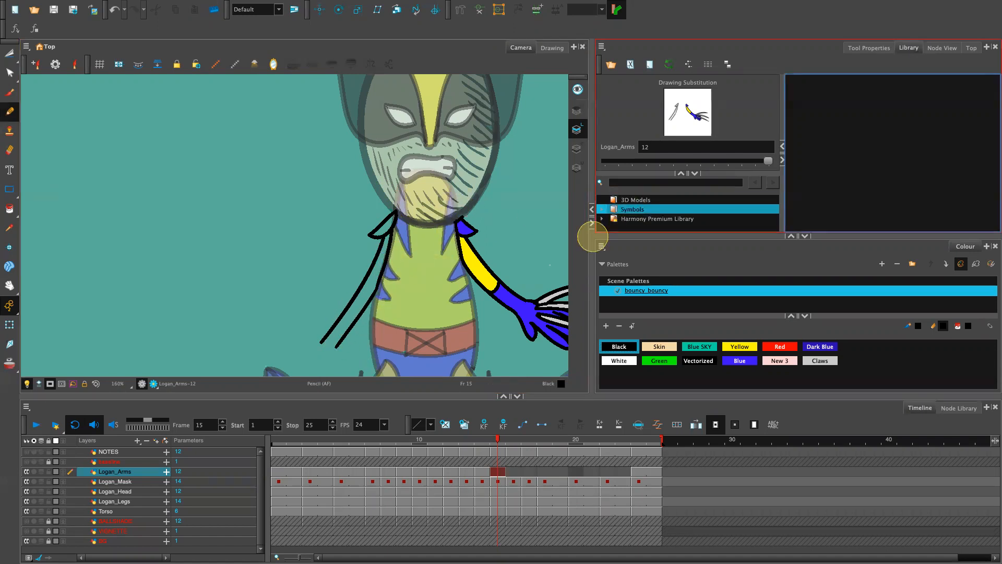
Step: Draw a short curved glove cuff line across the arm between its inner and outer lines
drag(343, 315, 358, 318)
key(ctrl+z)
drag(447, 351, 494, 206)
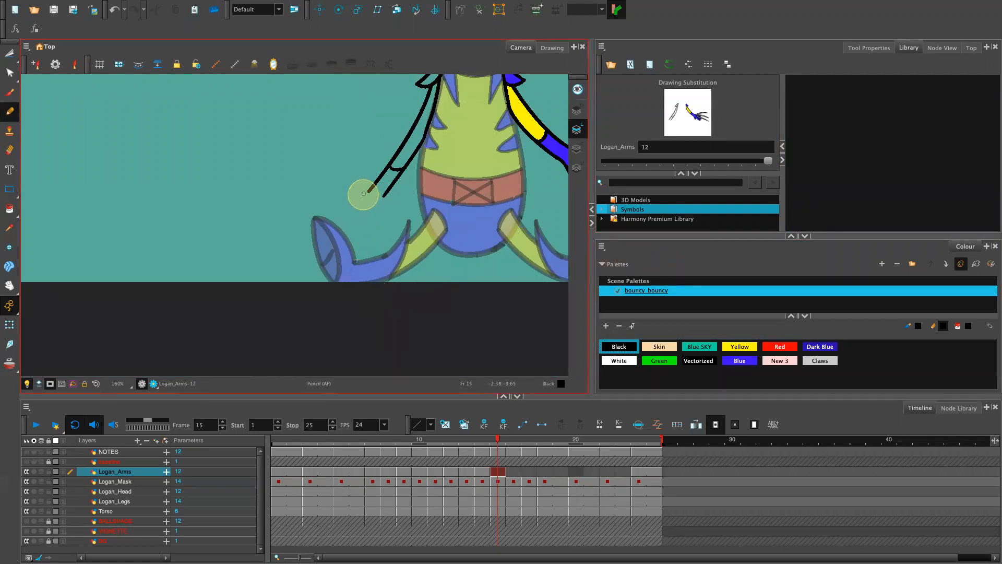
key(ctrl+z)
drag(394, 159, 411, 159)
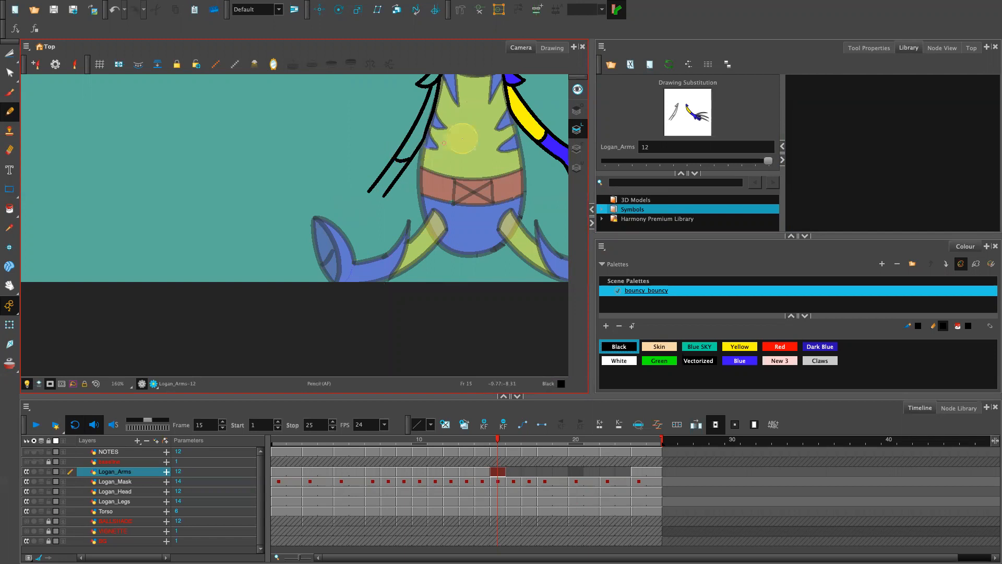
Step: Outline a thumb and a finger at the wrist end of the new arm
mouse_move(370, 215)
mouse_down()
mouse_move(337, 204)
mouse_move(359, 200)
mouse_up()
key(space)
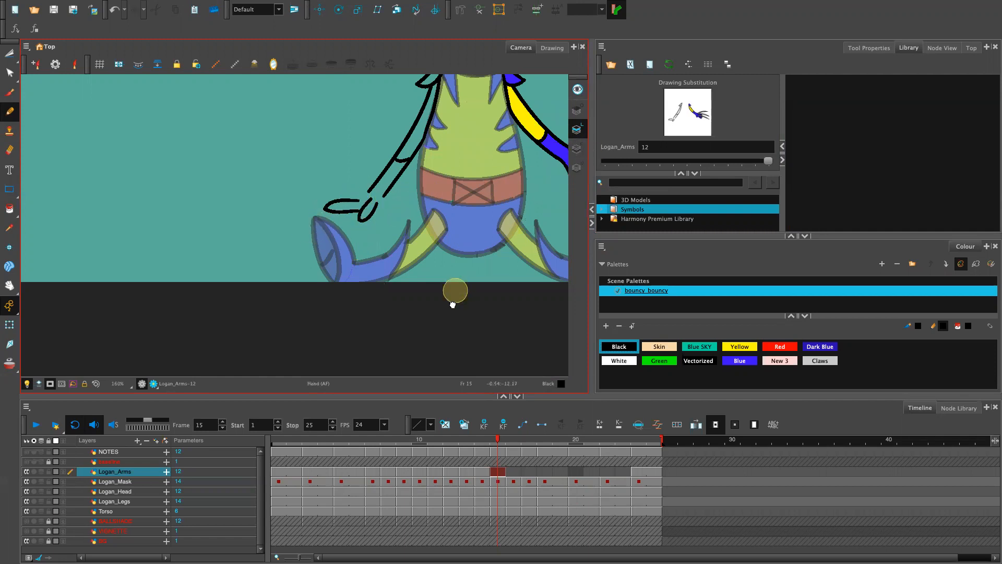
drag(453, 304, 441, 377)
drag(518, 251, 248, 404)
drag(416, 276, 567, 64)
drag(550, 96, 509, 93)
drag(485, 144, 492, 320)
key(ctrl+z)
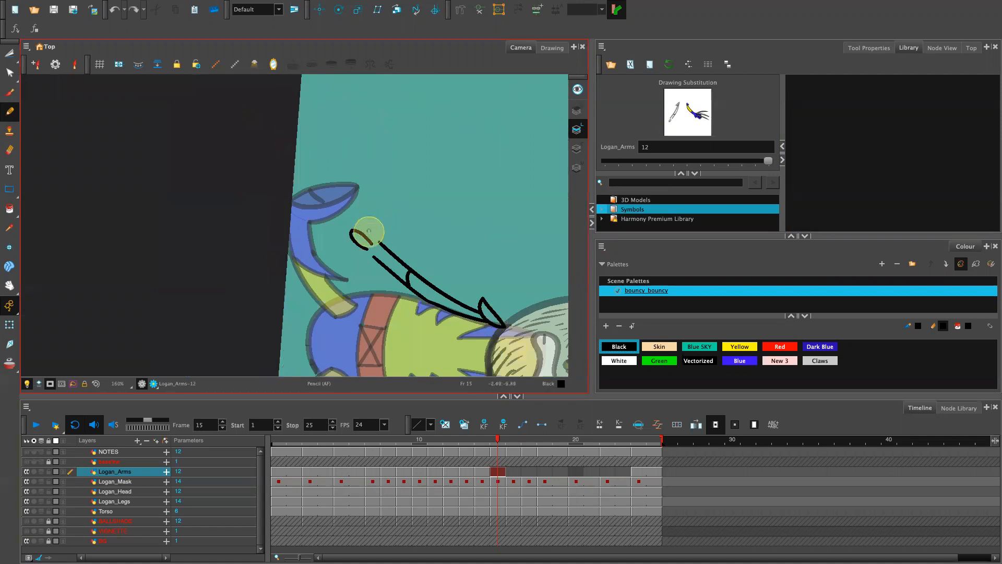
key(ctrl+z)
drag(361, 228, 370, 234)
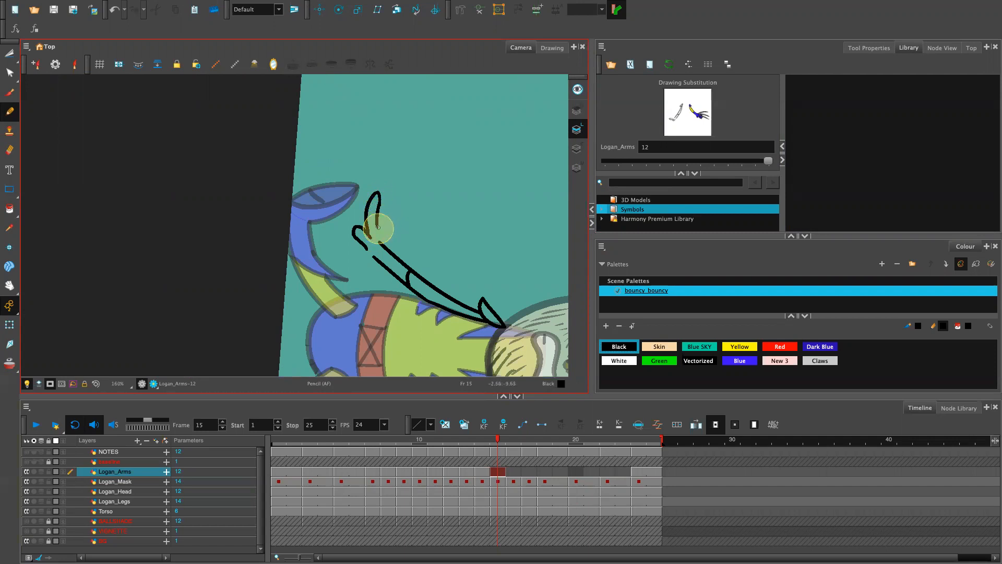
mouse_move(375, 232)
mouse_down()
mouse_move(393, 148)
mouse_move(376, 229)
mouse_up()
key(ctrl+z)
key(ctrl+z)
Step: Draw three long, curved claws from the knuckles and close the hand outline against the wrist
drag(390, 137, 378, 221)
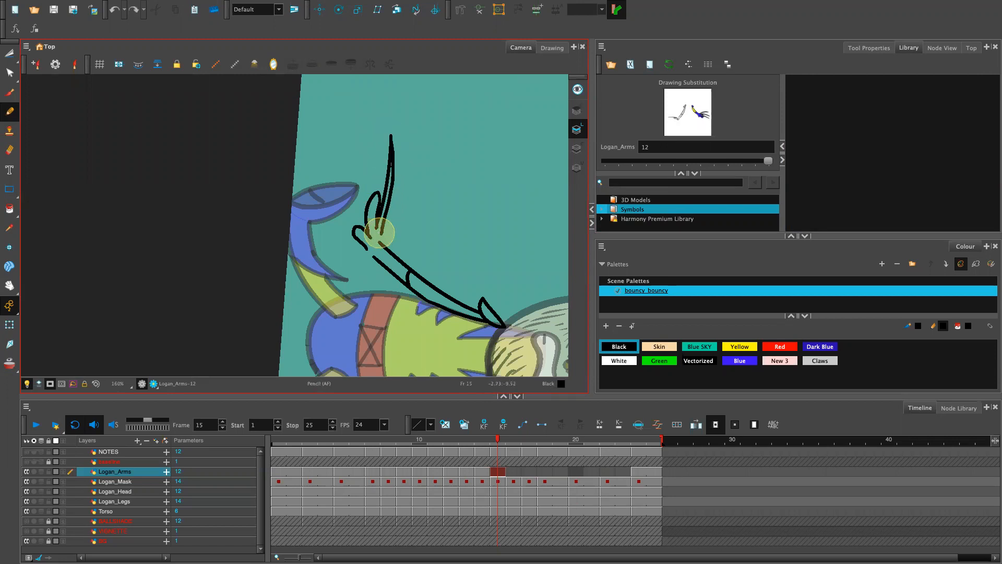
drag(395, 139, 391, 209)
key(ctrl+z)
drag(397, 143, 382, 232)
mouse_move(398, 142)
mouse_down()
mouse_move(398, 203)
mouse_move(387, 232)
mouse_up()
drag(405, 153, 398, 198)
drag(406, 154, 392, 218)
key(ctrl+z)
drag(403, 157, 384, 238)
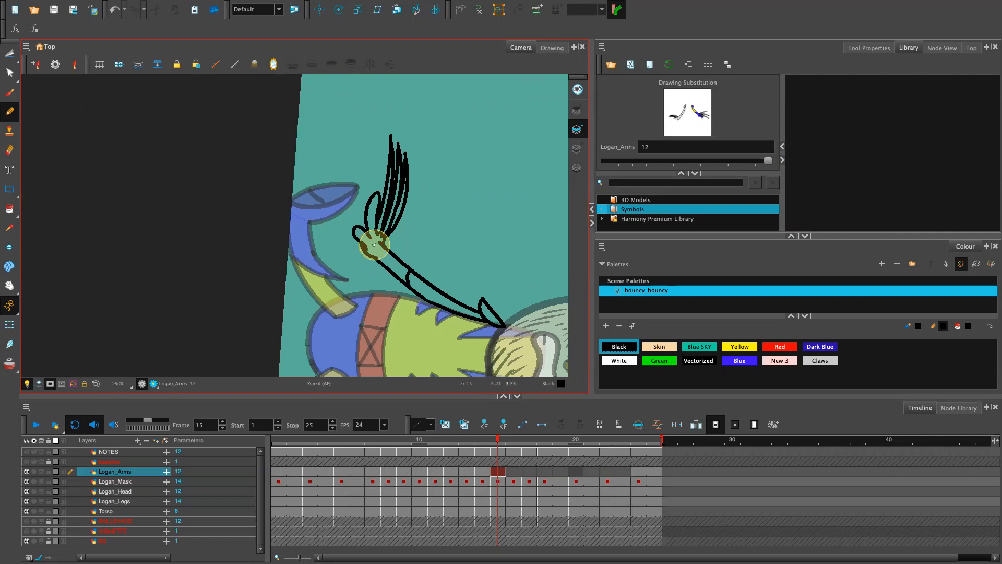
mouse_move(374, 243)
mouse_down()
mouse_move(365, 247)
mouse_move(371, 237)
mouse_up()
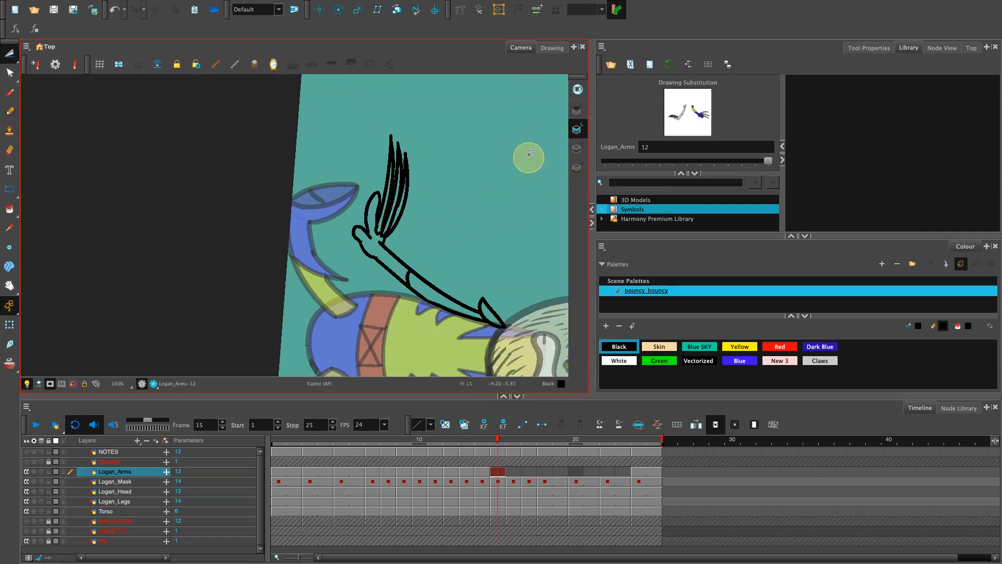
Step: Fill the new arm's shoulder flap, gloved forearm and hand with Blue
key(shift+x)
drag(423, 285, 430, 394)
drag(466, 324, 480, 347)
drag(548, 319, 473, 348)
click(743, 360)
key(alt+i)
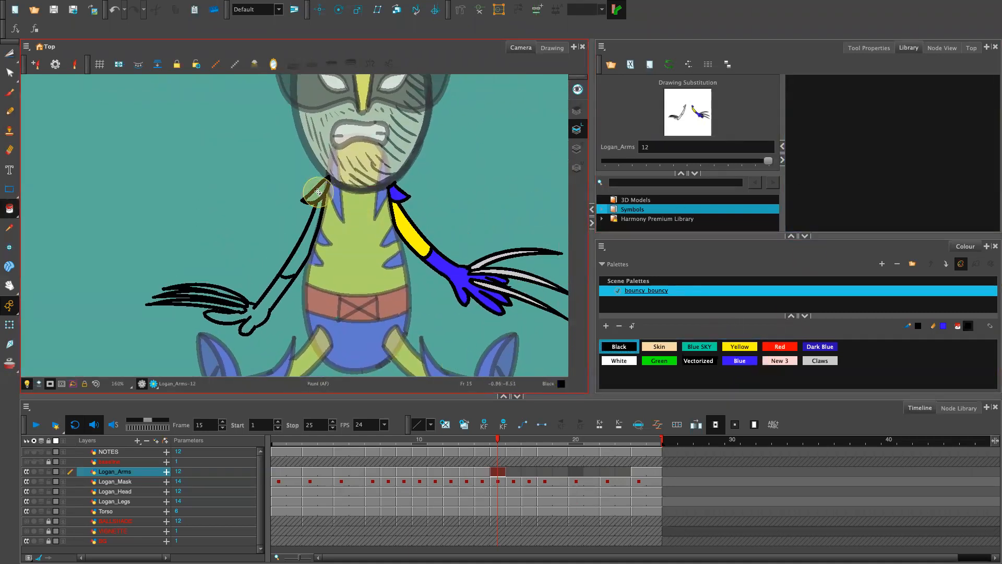
key(ctrl+z)
click(740, 362)
click(270, 312)
click(232, 317)
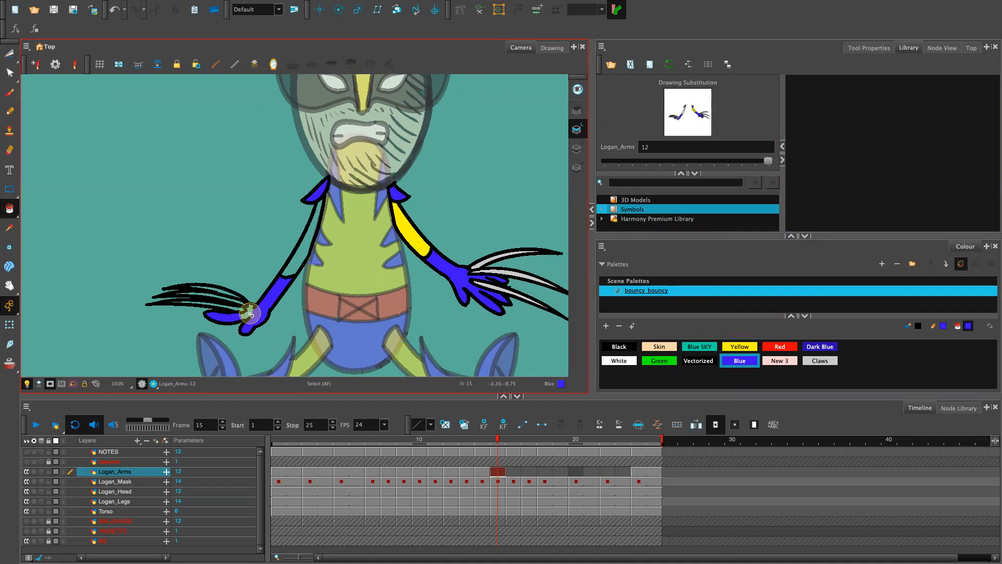
Step: Fill the new hand's claws with the Claws colour and the upper arm with Yellow
click(819, 361)
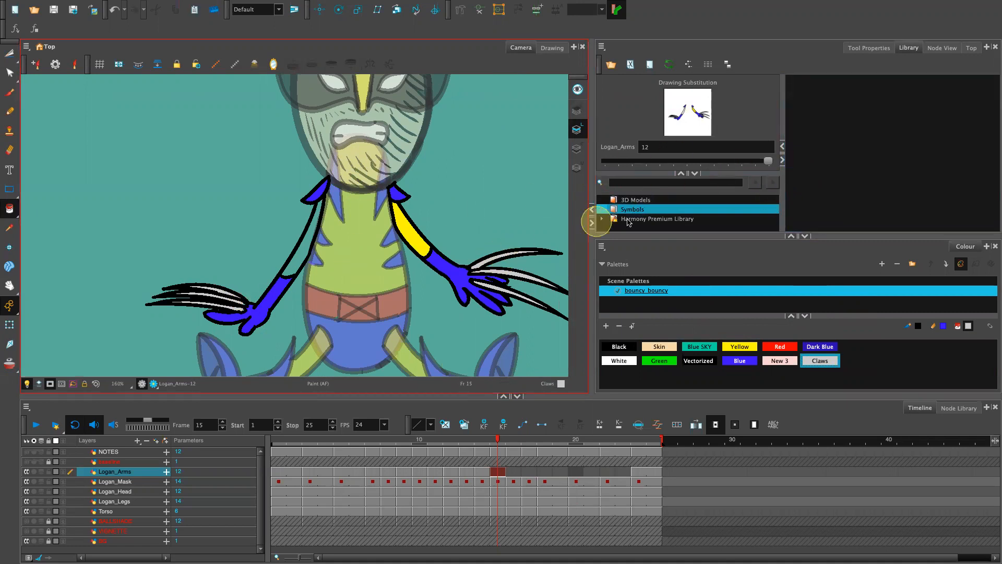
click(739, 346)
click(305, 253)
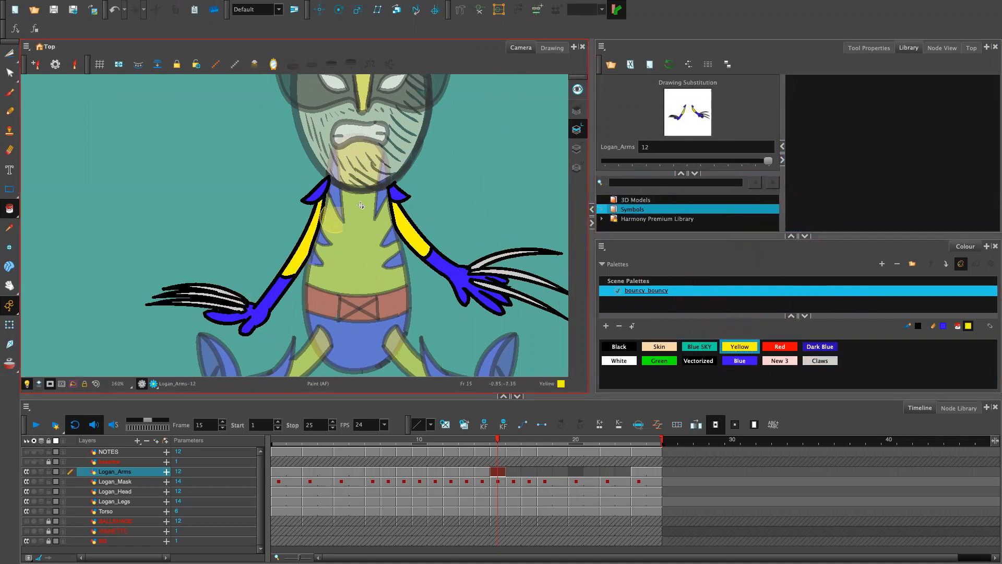
Step: Cut off the new arm's clawed hand at the wrist with the Cutter and delete it
scroll(448, 252, down, 2)
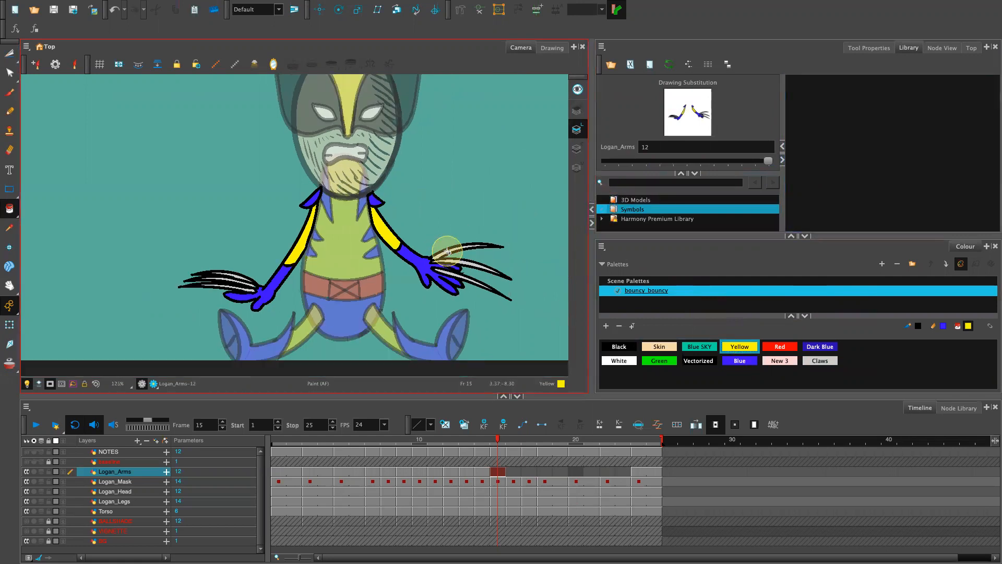
scroll(447, 251, down, 3)
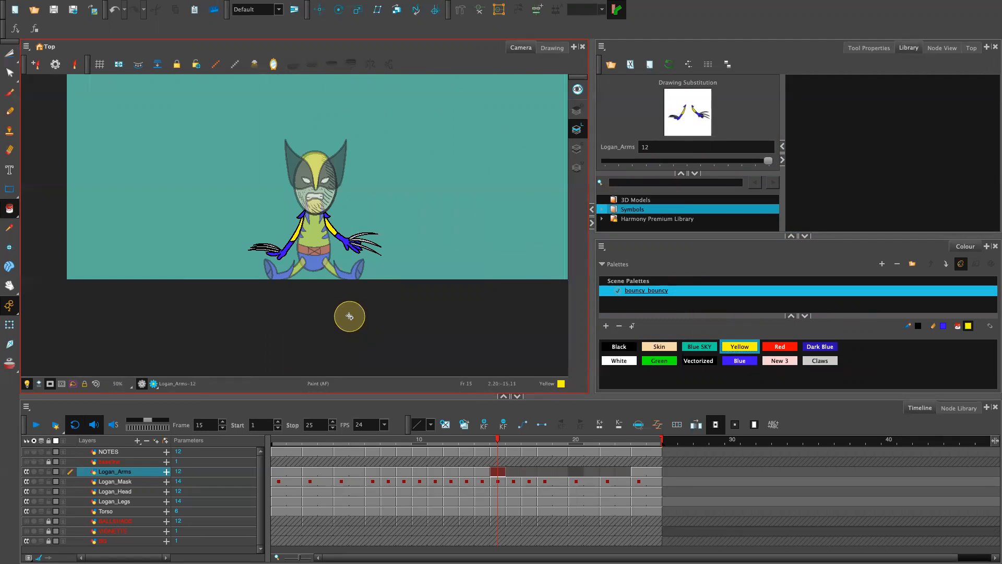
scroll(349, 316, up, 4)
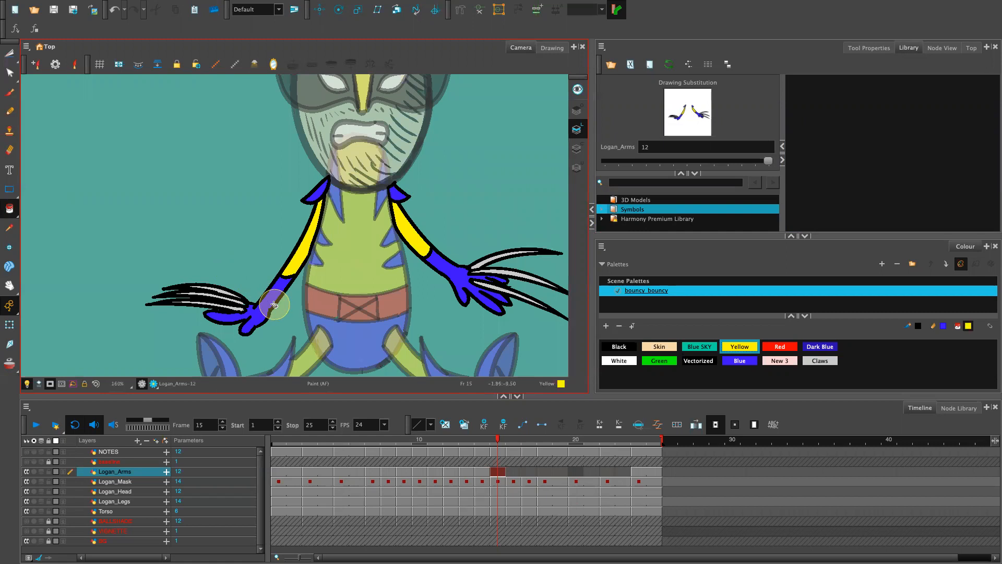
key(alt+t)
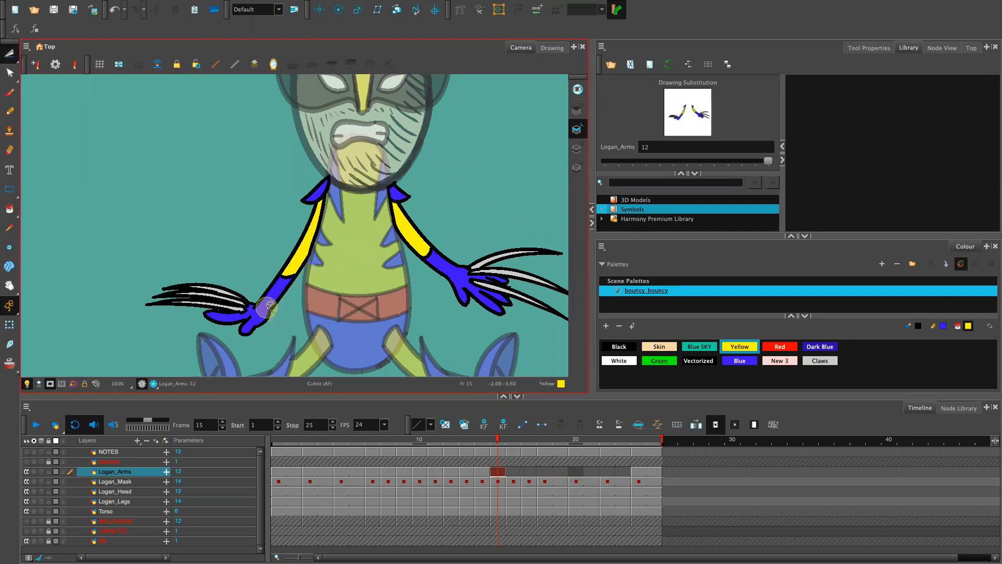
mouse_move(152, 250)
mouse_down()
mouse_move(189, 390)
mouse_move(273, 347)
mouse_move(274, 294)
mouse_up()
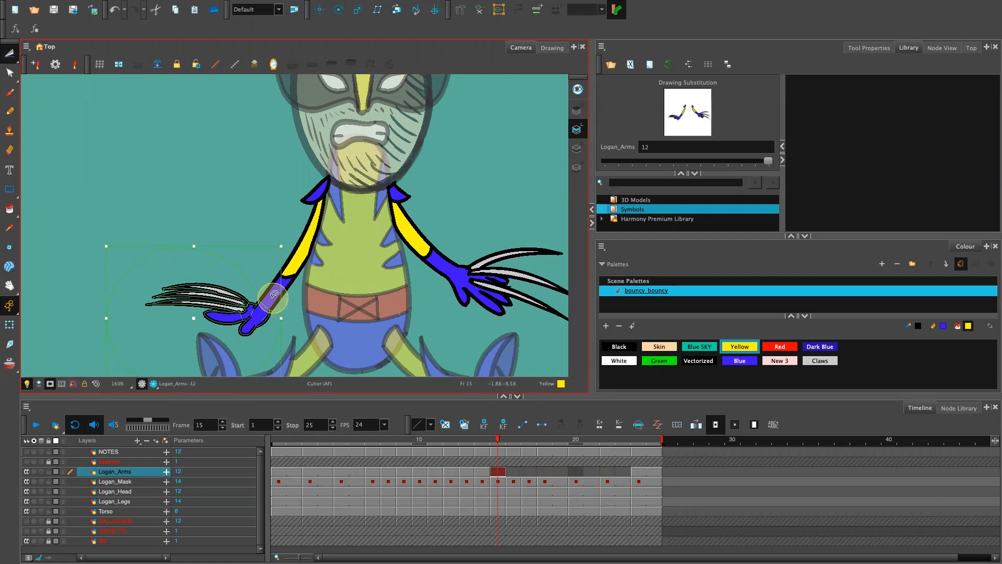
key(Delete)
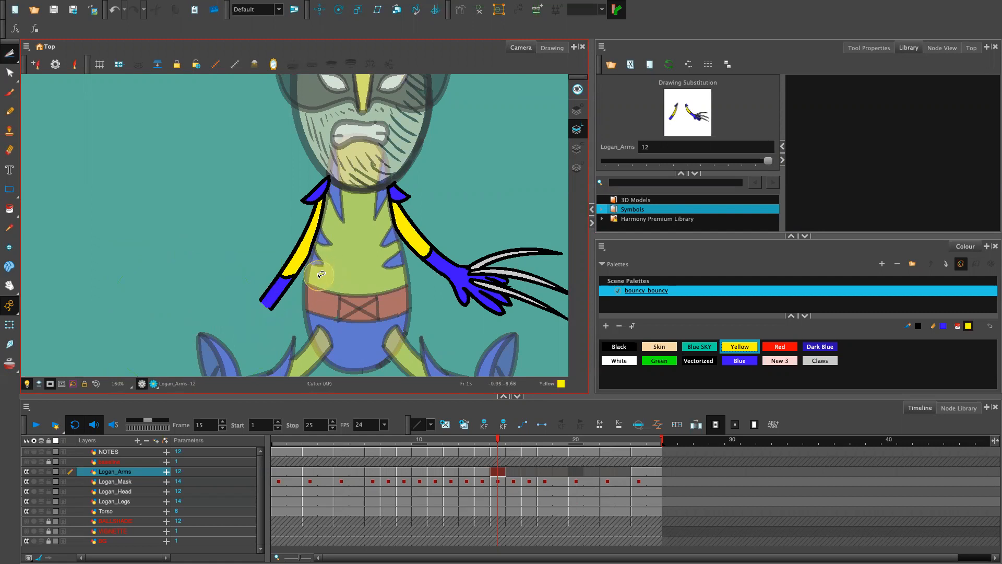
Step: Redraw the hand at the open end of the forearm with the Pencil
click(622, 348)
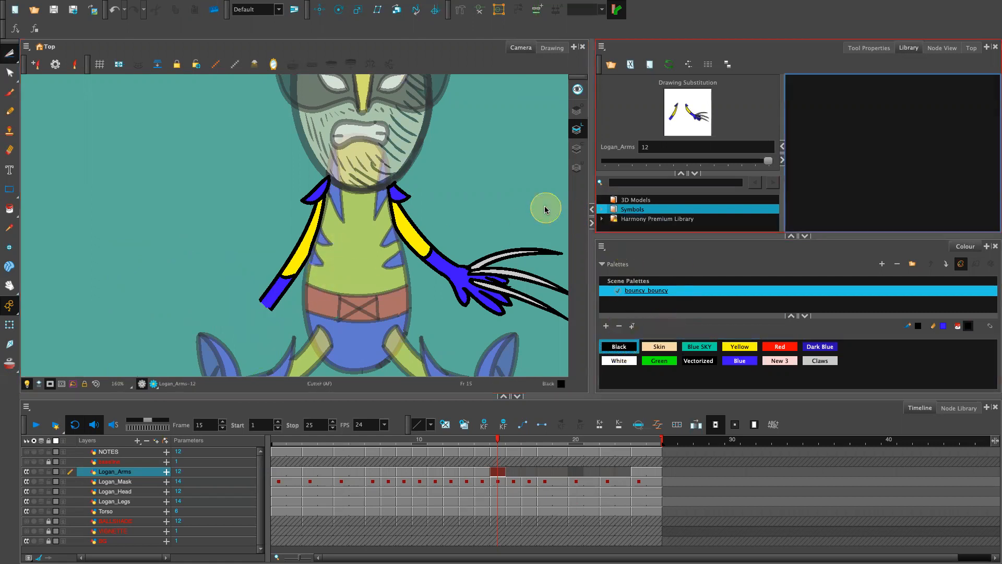
key(alt+slash)
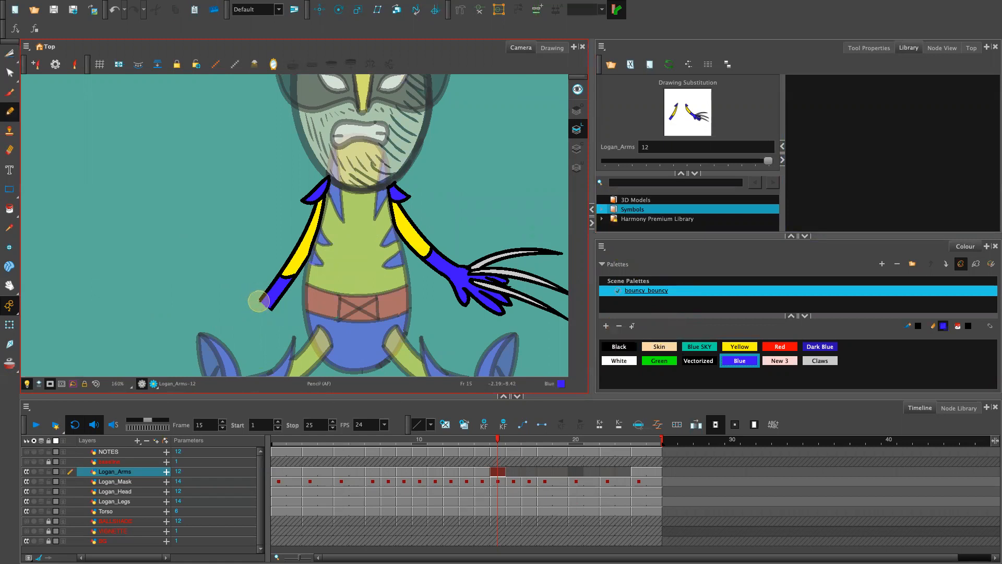
Step: Outline the thumb below the left forearm in Black with the Pencil tool on the Logan_Arms drawing at frame 15
key(ctrl+z)
click(619, 346)
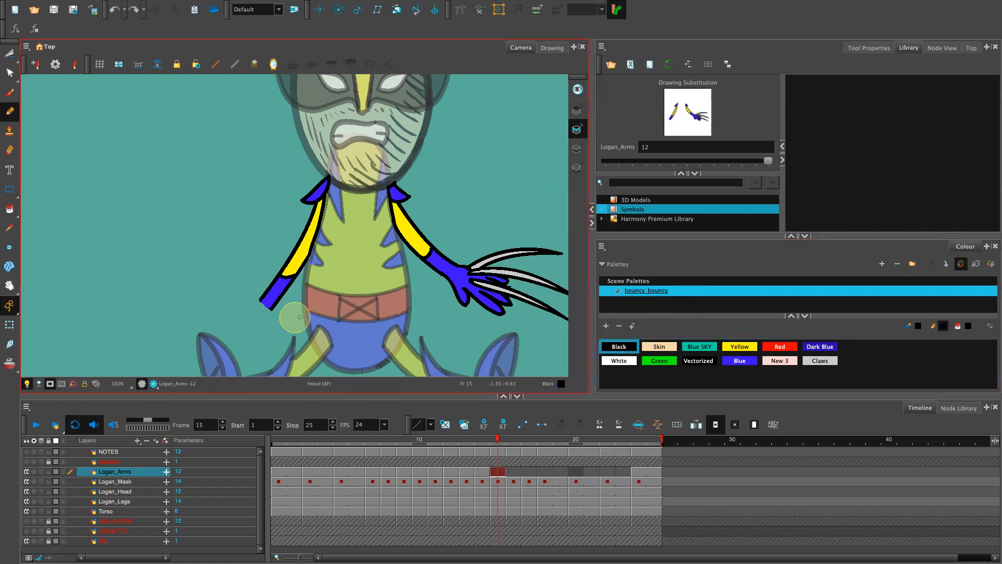
key(ctrl+z)
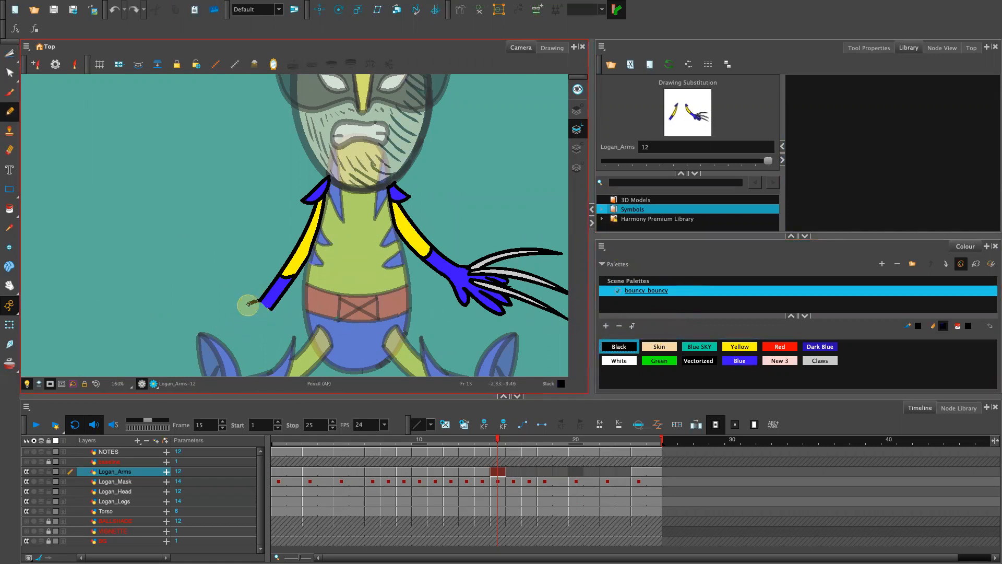
drag(251, 315, 255, 311)
key(ctrl+z)
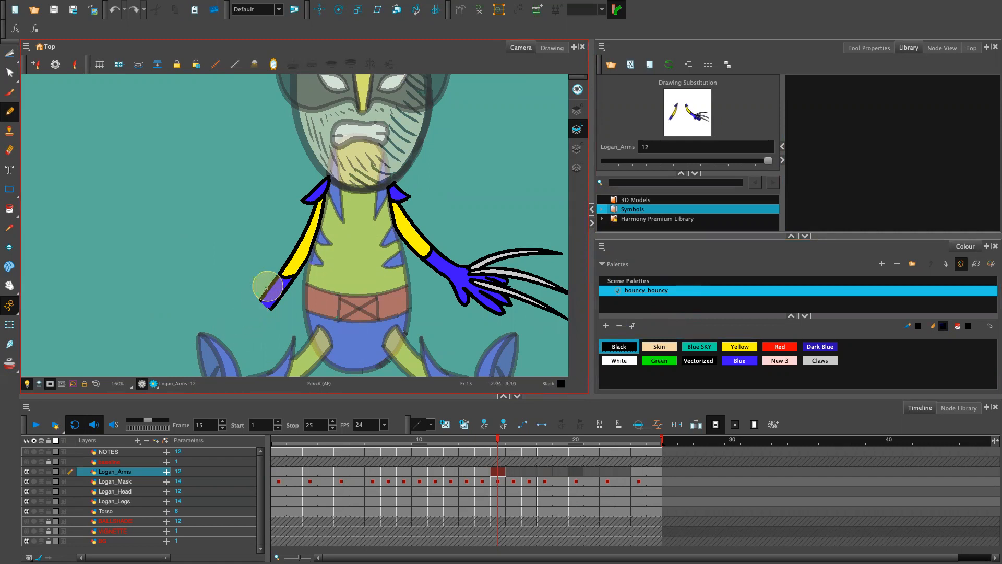
drag(270, 342, 263, 342)
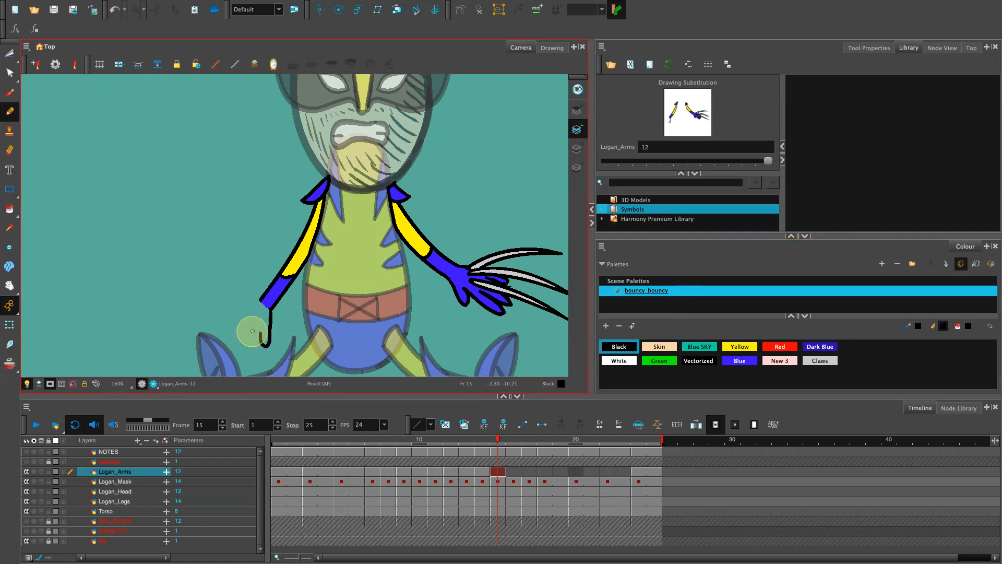
Step: Draw the black outlines of three long claws fanning down and outward from the left wrist beside the thumb
drag(252, 329, 239, 359)
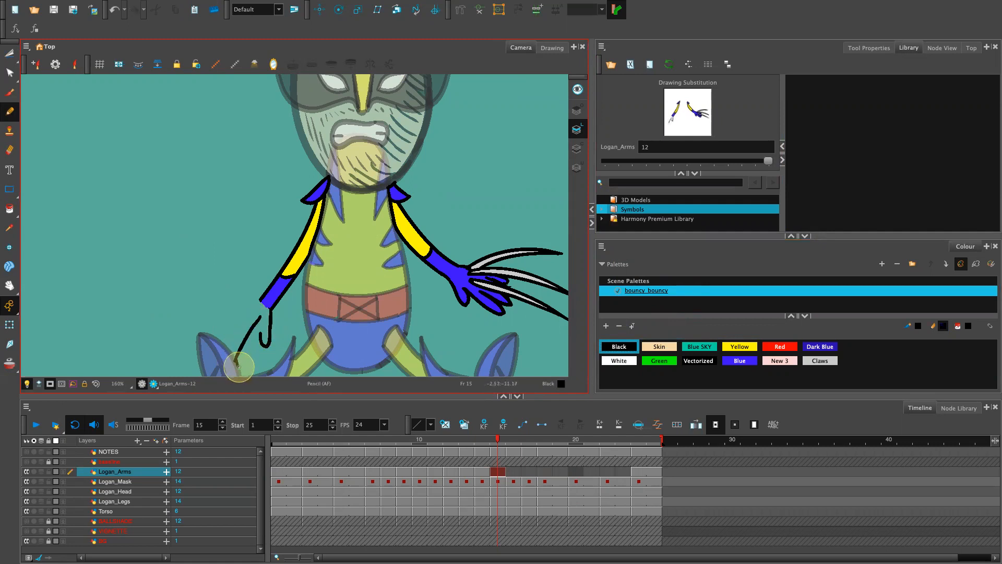
key(ctrl+z)
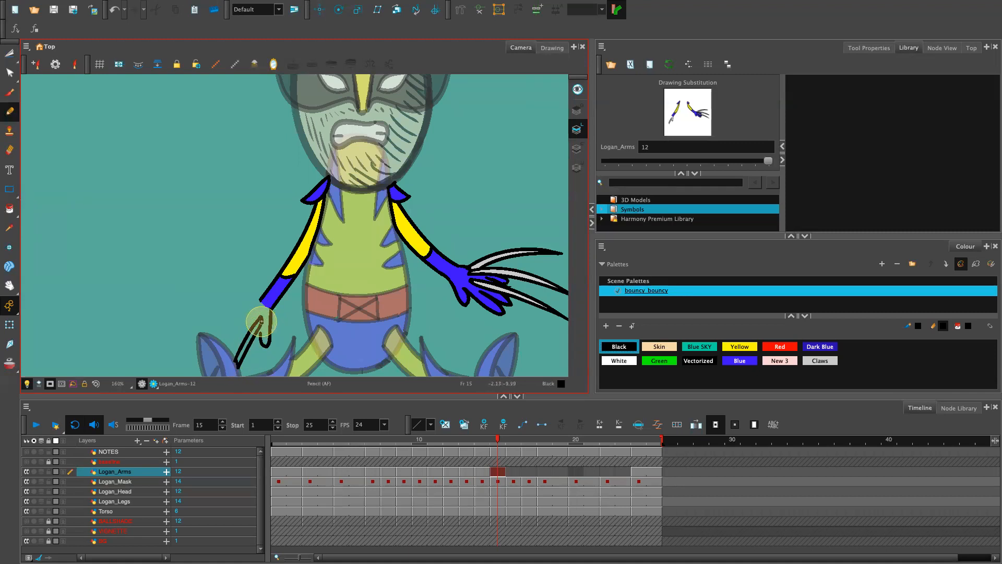
key(ctrl+z)
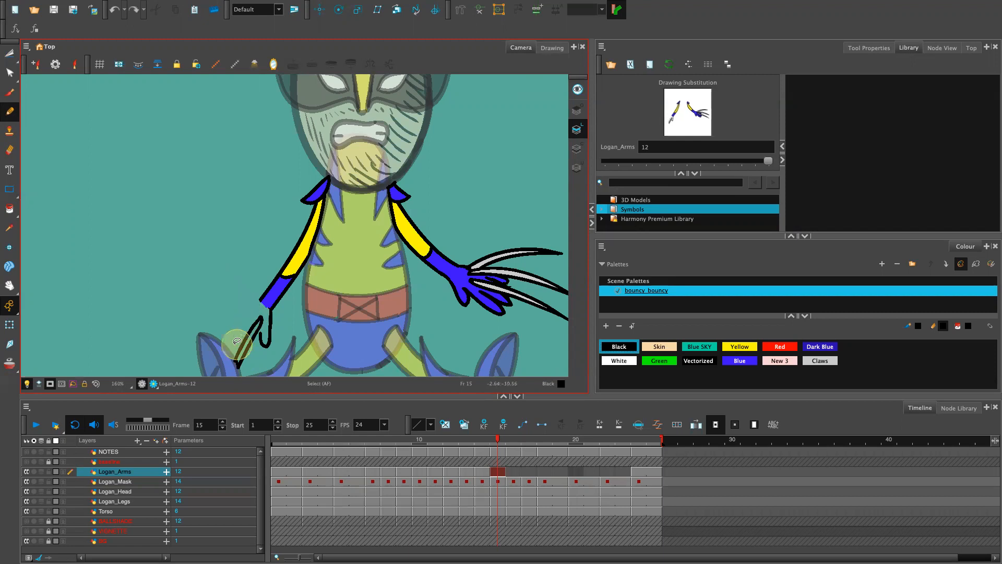
mouse_move(251, 322)
mouse_down()
mouse_move(233, 353)
mouse_move(223, 343)
mouse_up()
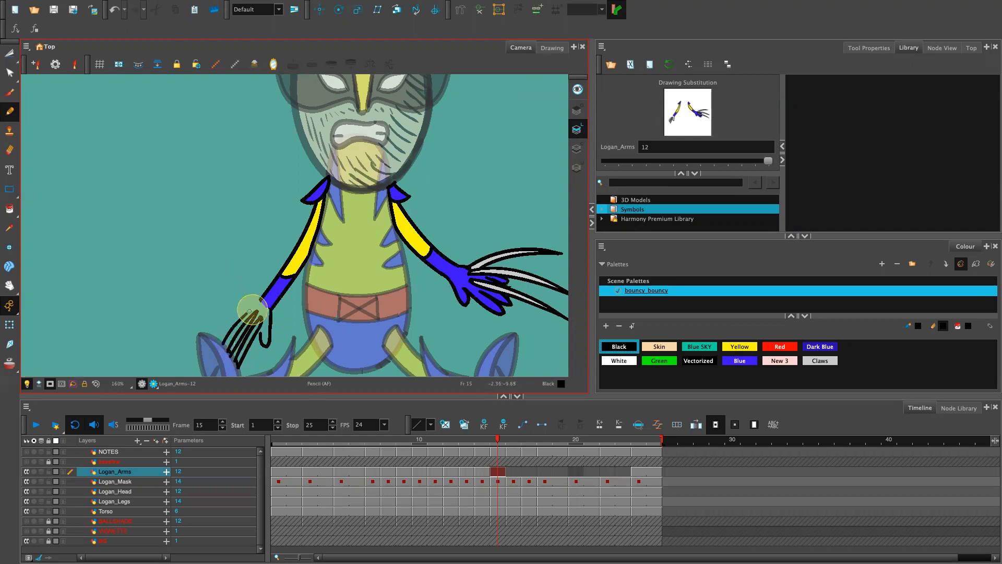
key(ctrl+z)
key(ctrl+z)
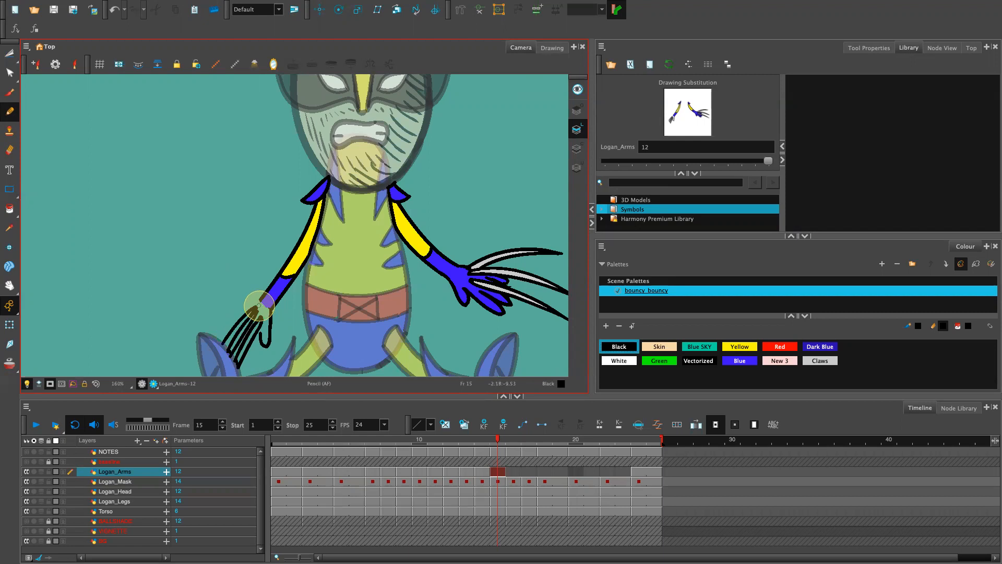
Step: Draw the remaining finger outlines between the thumb and claws, and join the hand's outline to the left wrist
key(ctrl)
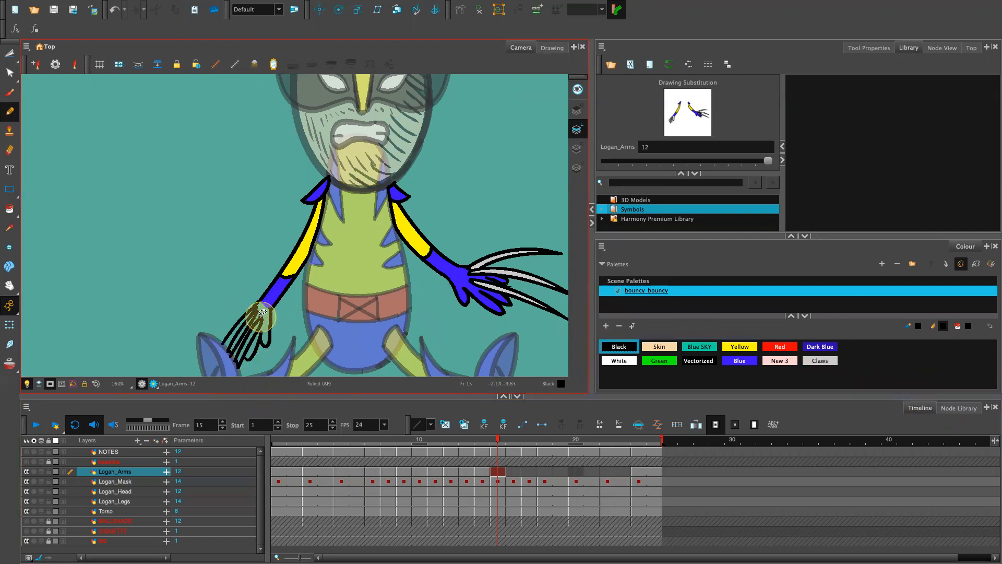
key(ctrl+z)
drag(258, 334, 260, 345)
key(ctrl+z)
mouse_move(242, 359)
mouse_down()
mouse_move(260, 319)
mouse_move(246, 346)
mouse_up()
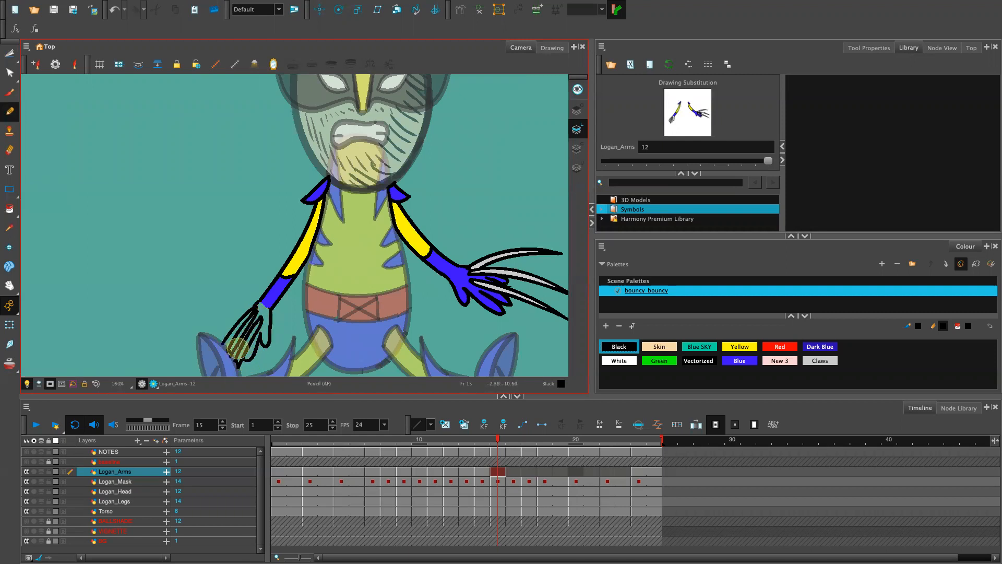
key(ctrl+z)
drag(238, 348, 238, 350)
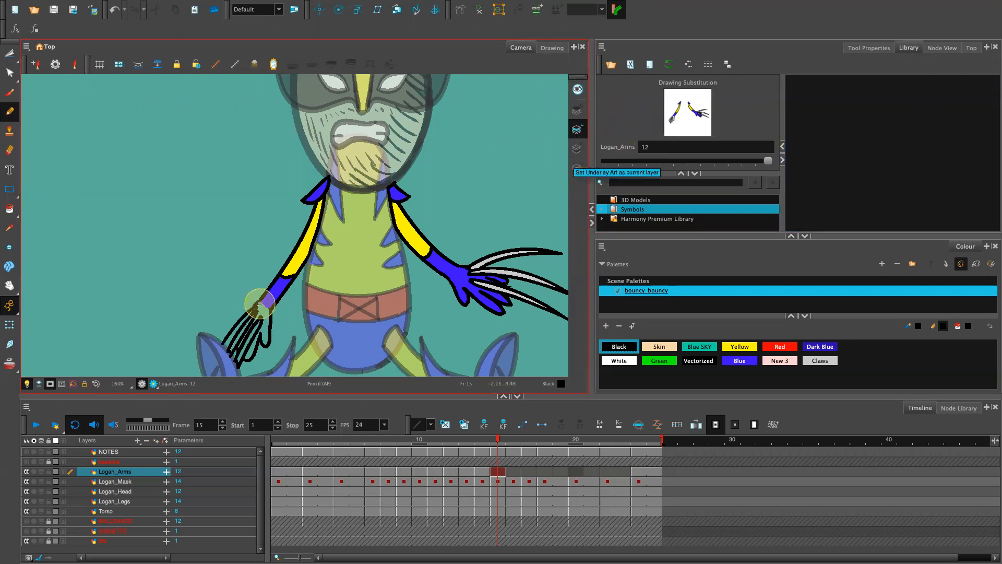
key(ctrl+z)
drag(252, 308, 260, 301)
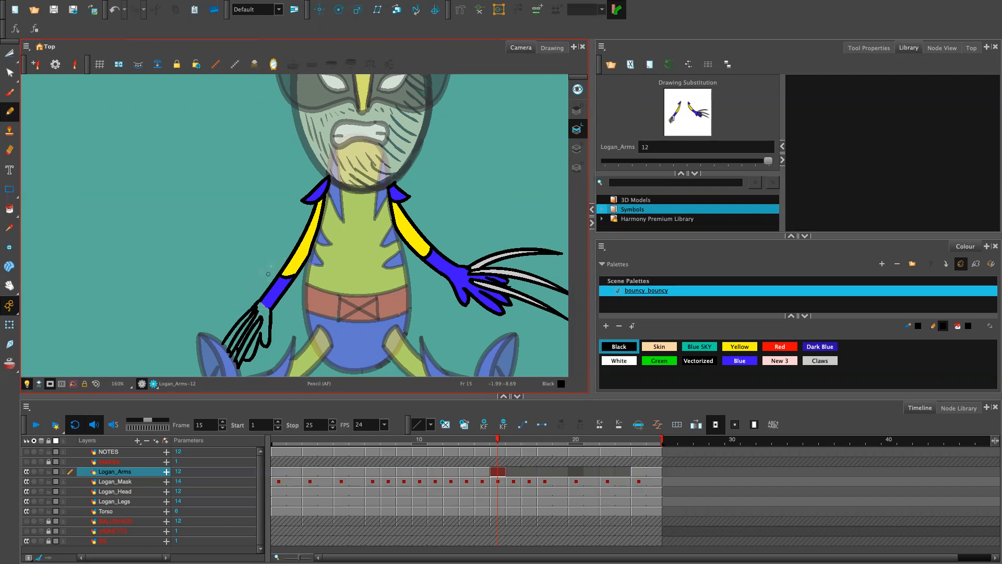
Step: Touch up the tips of the left hand's claws with short black pencil strokes
click(582, 155)
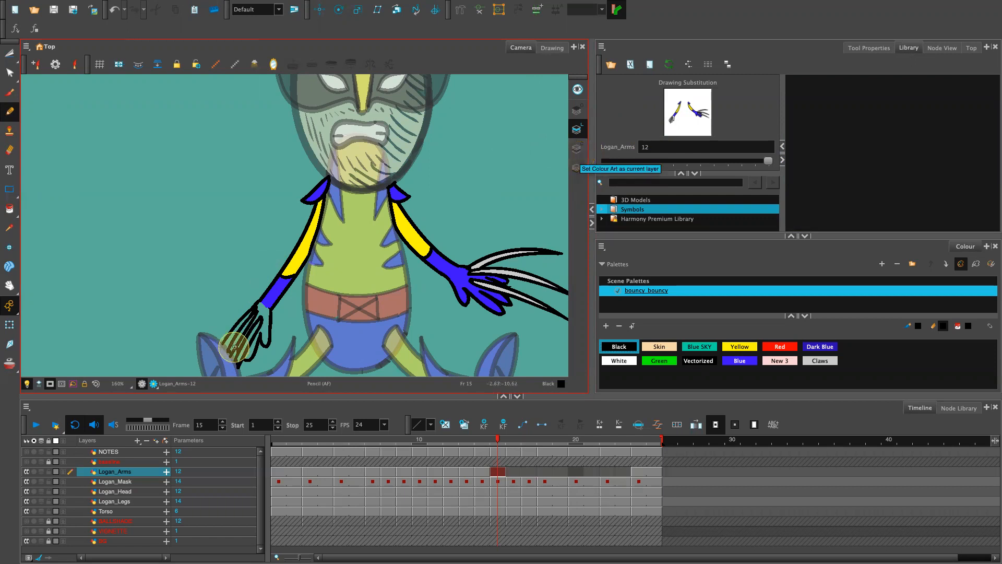
drag(223, 343, 237, 363)
key(ctrl+z)
key(ctrl+z)
key(ctrl+z)
key(ctrl+z)
key(ctrl+z)
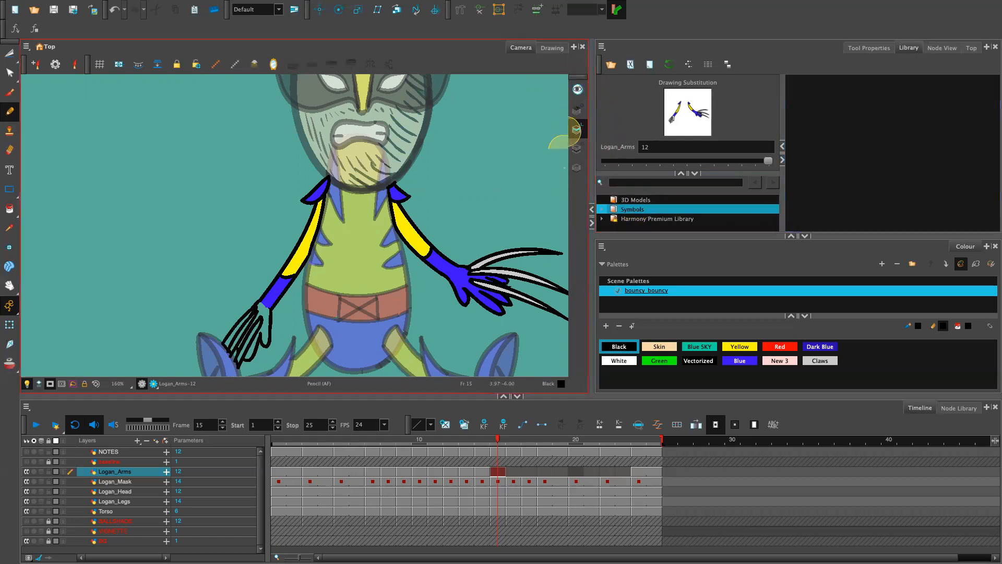
Step: Fill the left hand and its fingers with the Blue swatch using the Paint tool
click(767, 127)
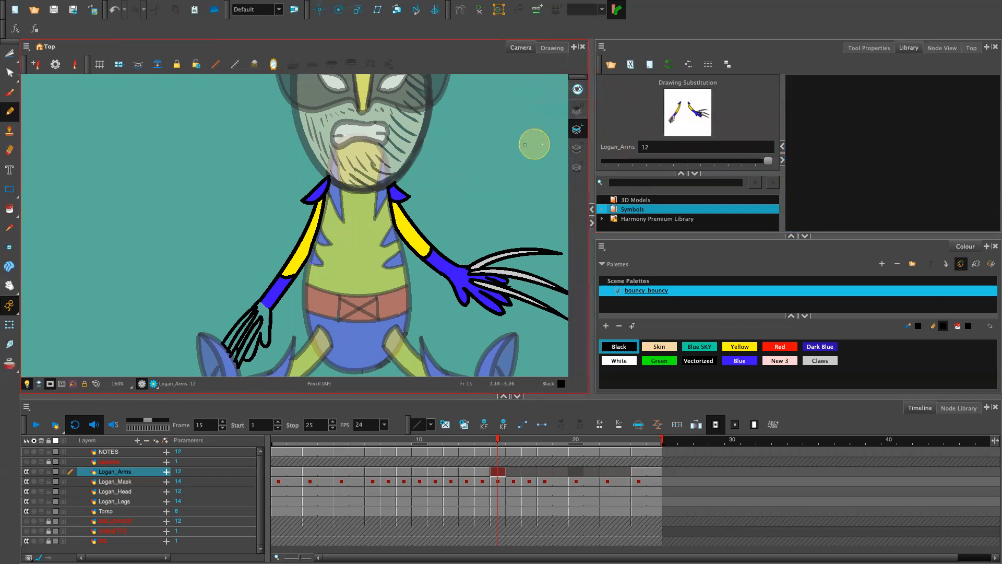
drag(490, 217, 444, 376)
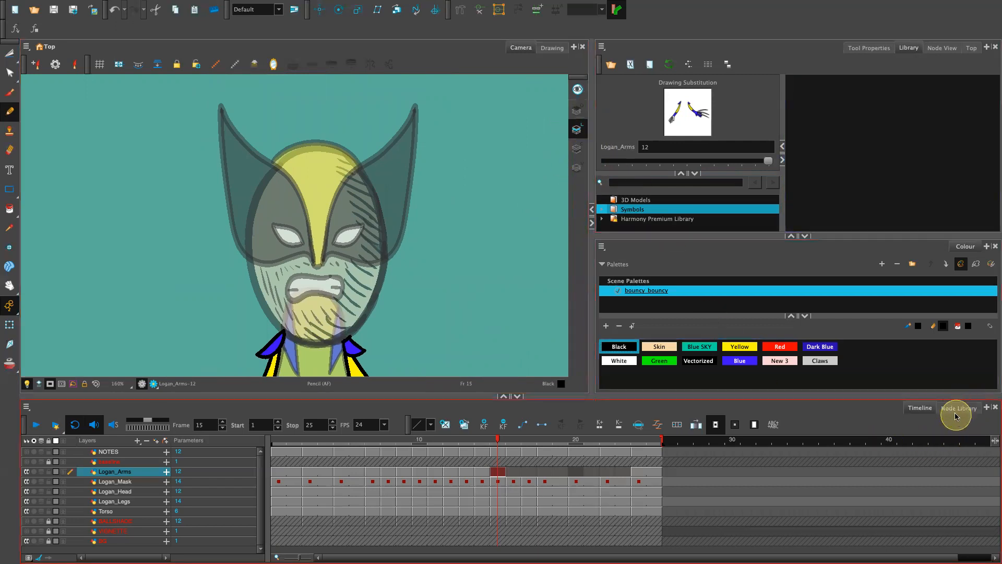
key(space)
scroll(479, 334, down, 3)
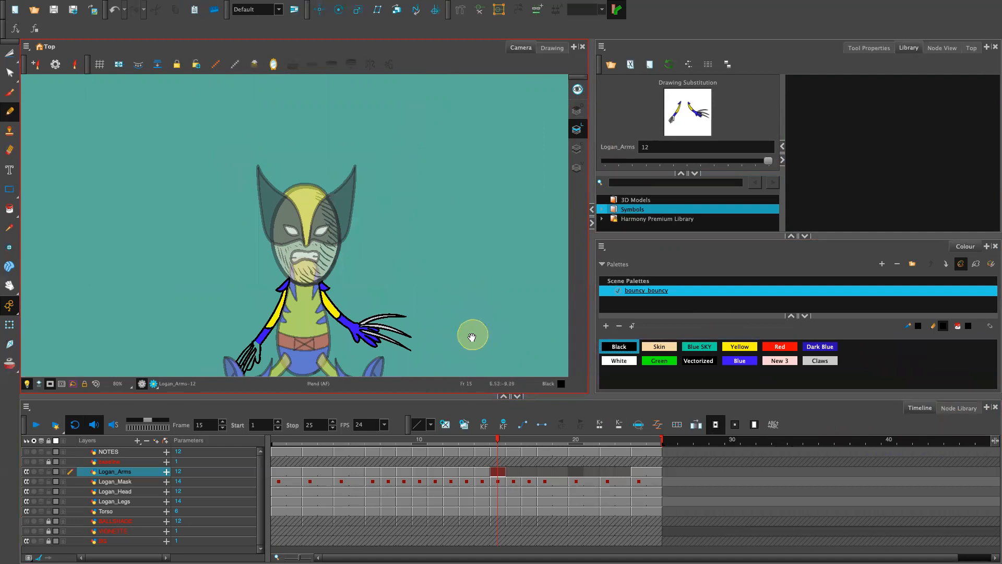
drag(472, 335, 487, 259)
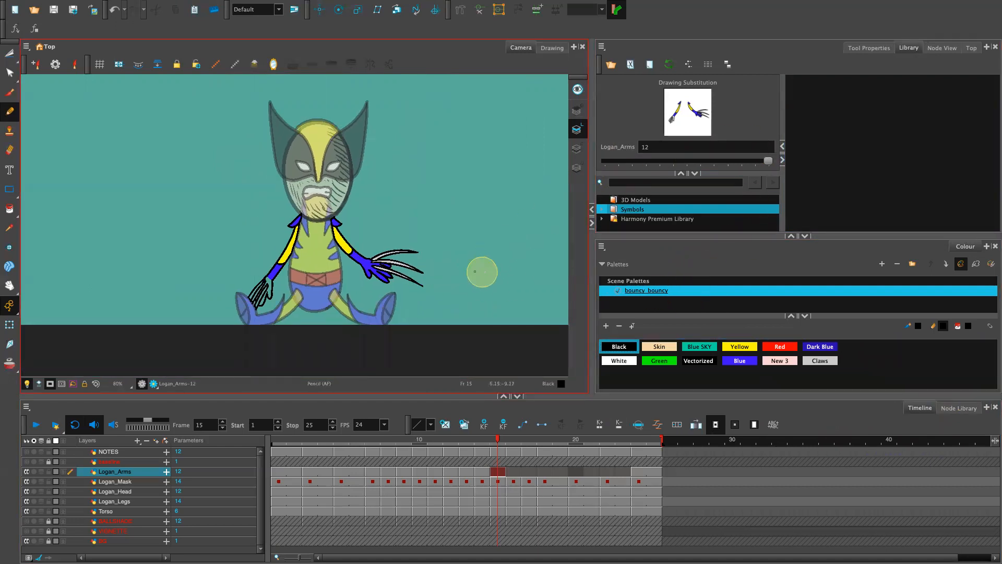
scroll(461, 292, up, 2)
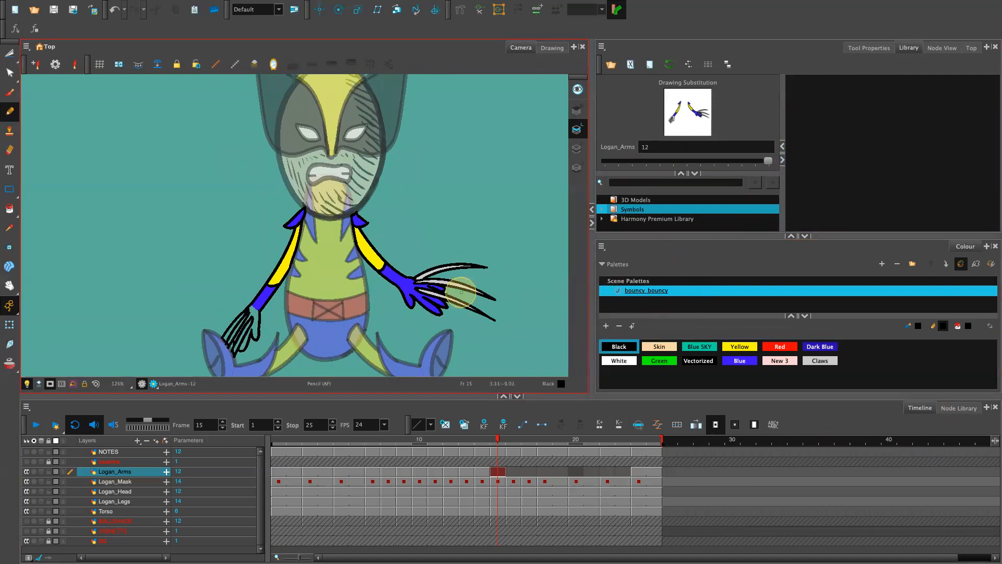
key(2)
key(2)
drag(416, 350, 500, 197)
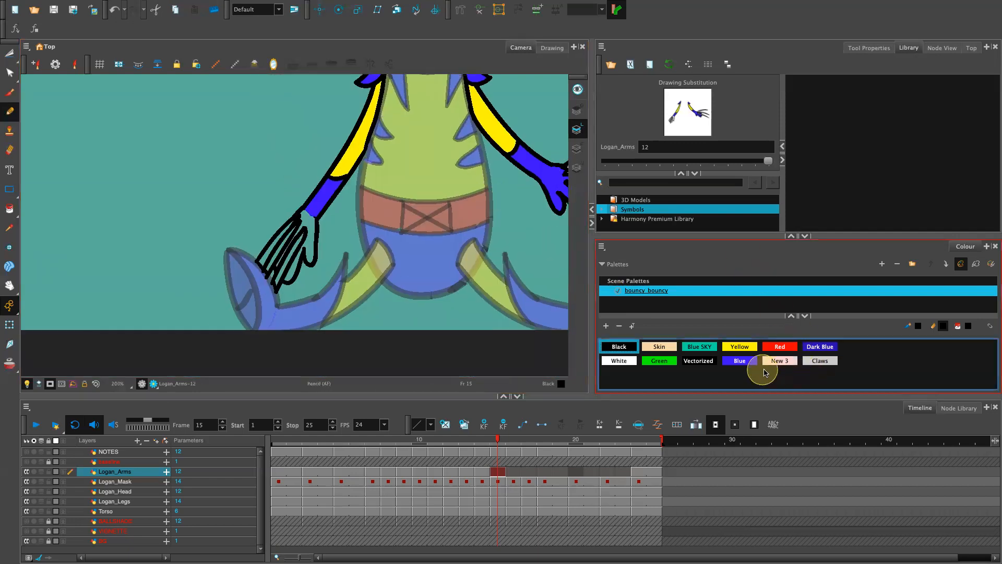
click(745, 360)
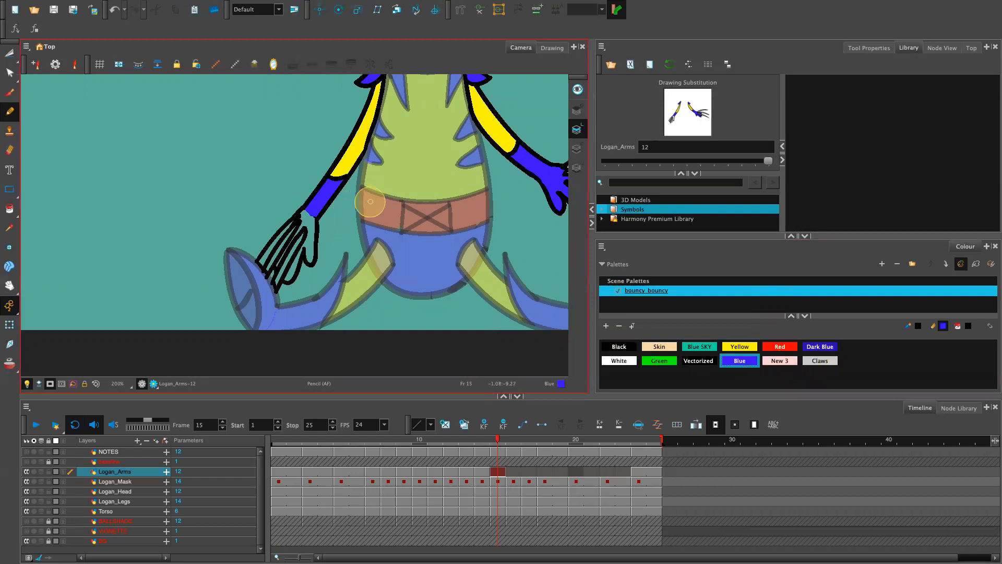
key(alt+i)
key(ctrl+z)
click(739, 360)
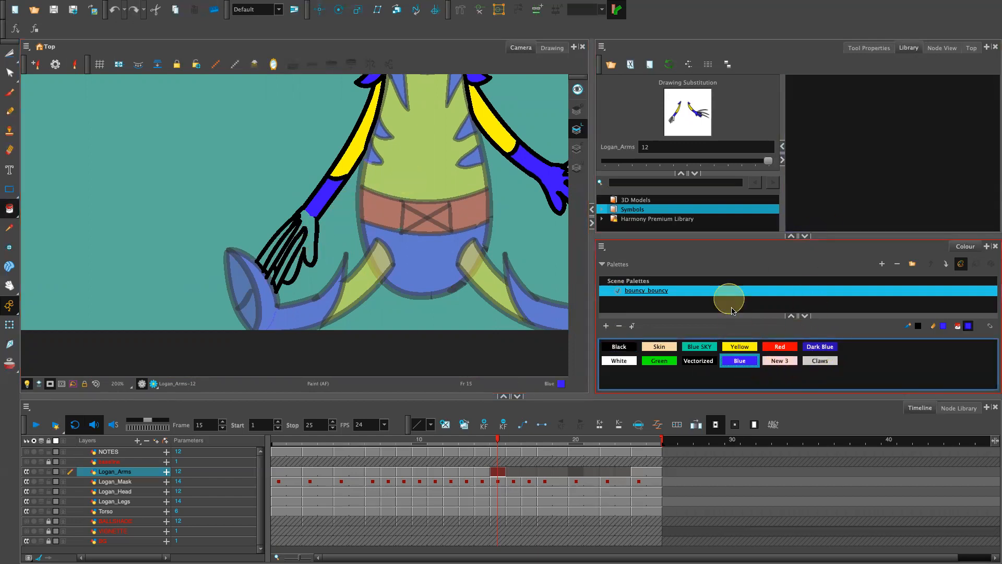
click(308, 250)
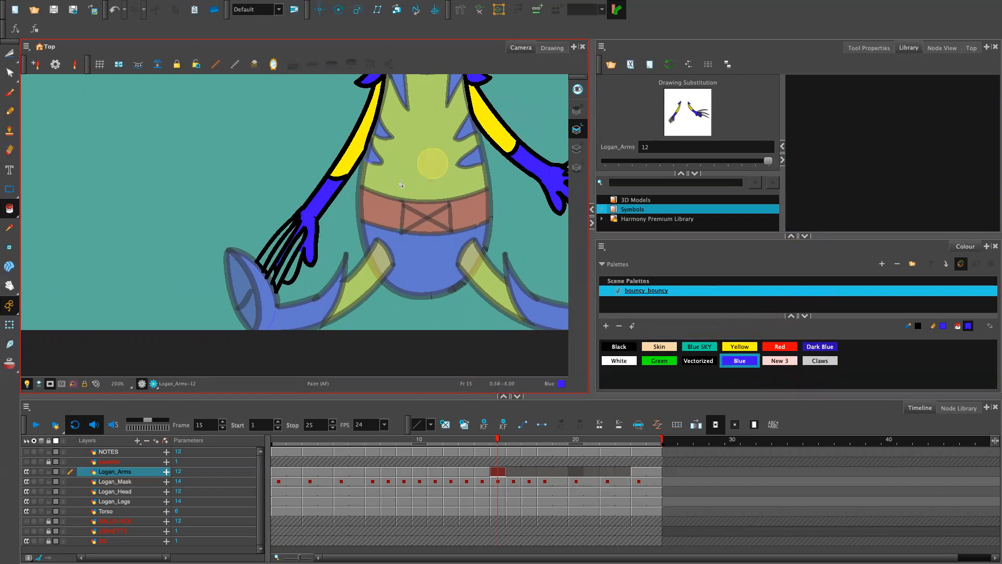
click(790, 116)
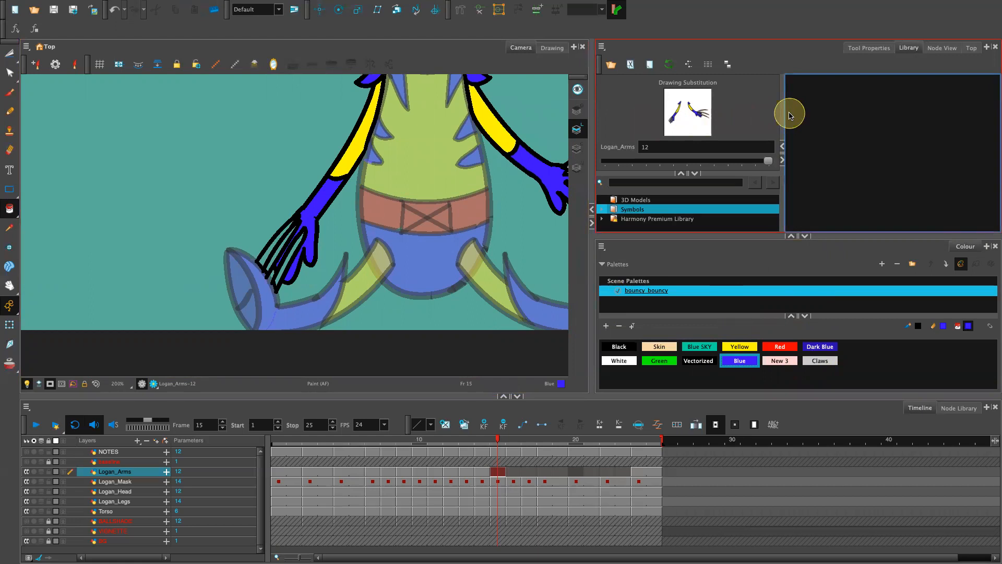
Step: Fill the left hand's claws with the Claws swatch
click(820, 360)
drag(277, 279, 269, 245)
click(806, 162)
click(300, 240)
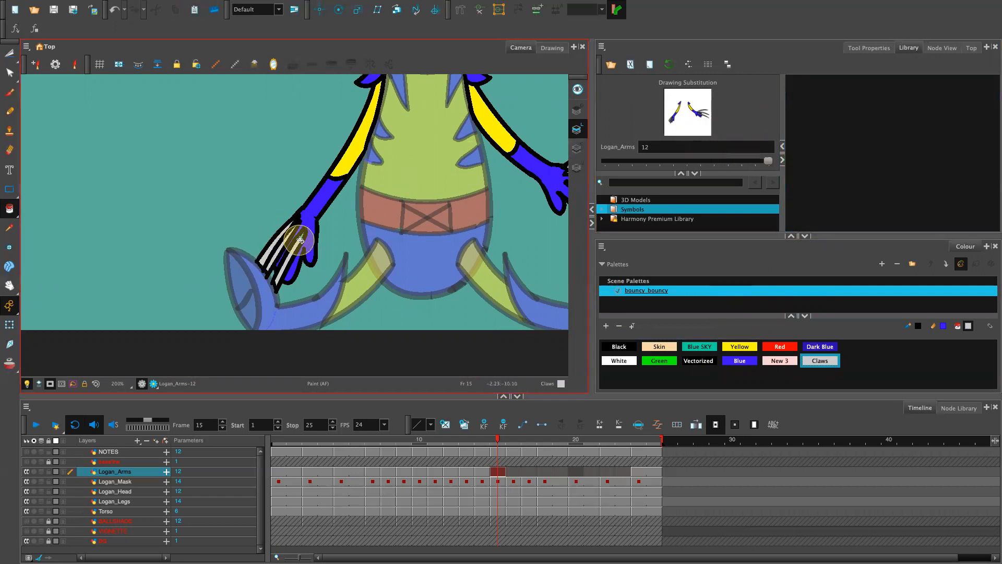
key(ctrl+z)
click(301, 239)
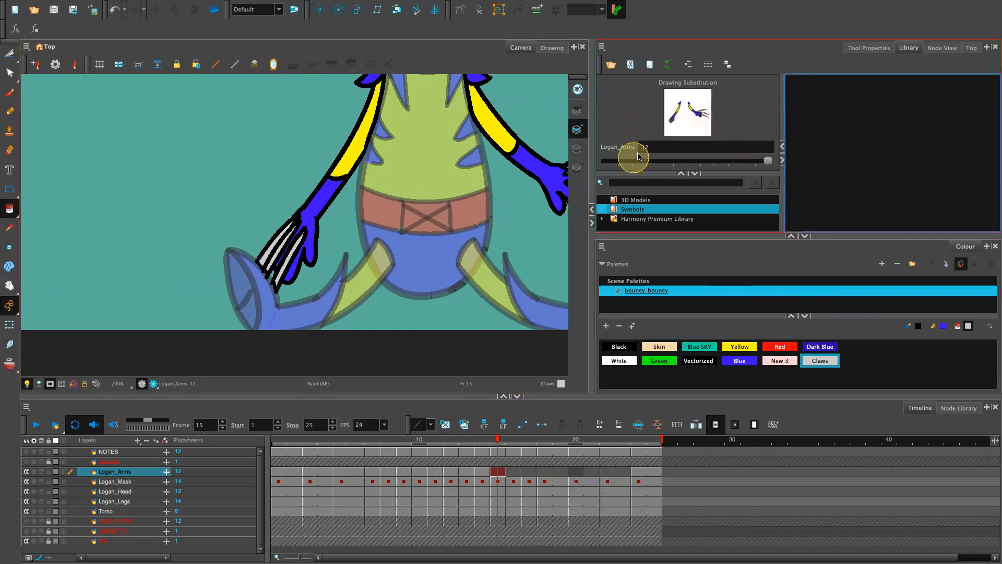
Step: Examine the coloured arms against the whole character, and inspect the left claws where they meet the boot
key(2)
key(2)
key(2)
key(2)
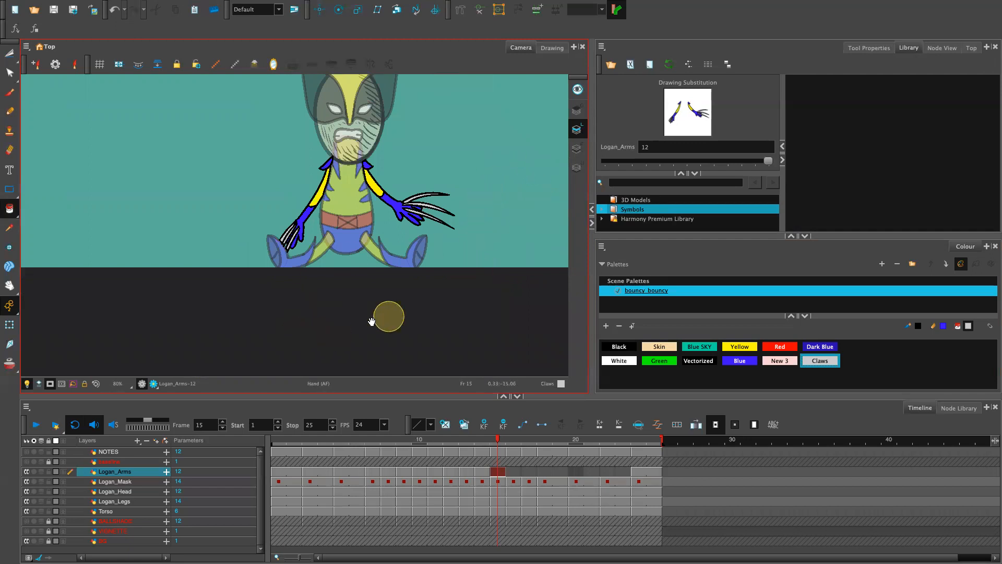
drag(498, 244, 463, 327)
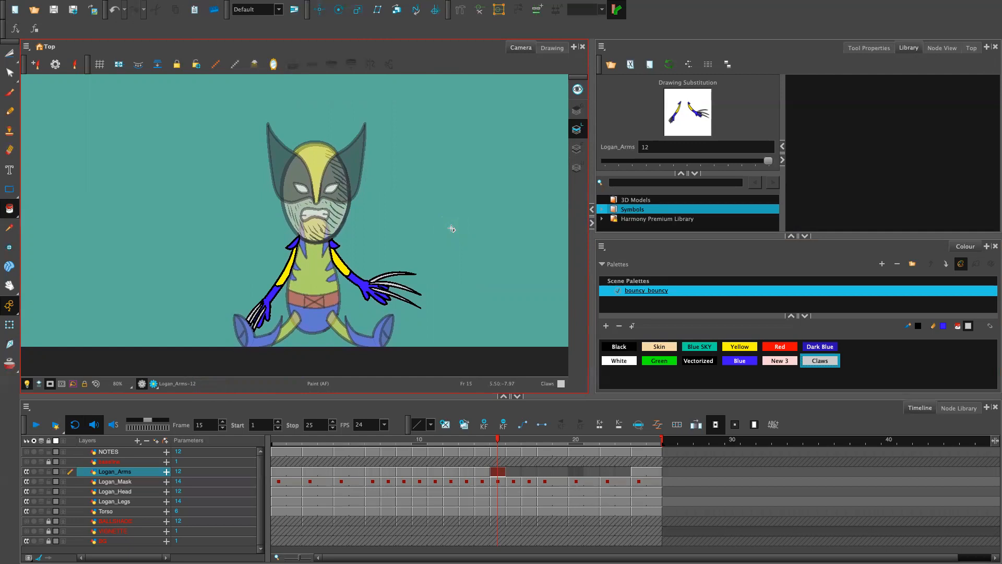
key(2)
key(2)
key(2)
key(2)
key(2)
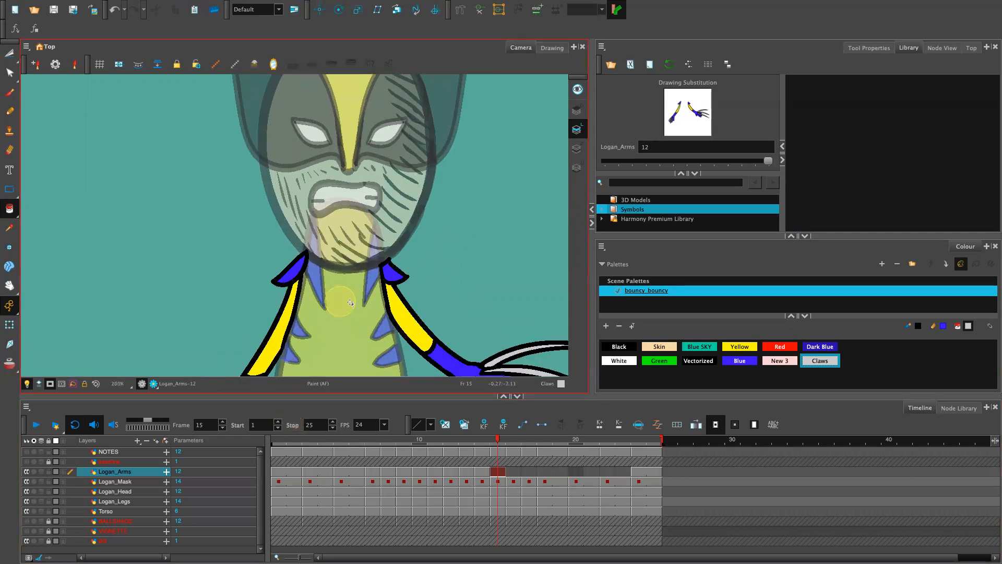
key(2)
drag(450, 273, 642, 79)
drag(396, 361, 497, 213)
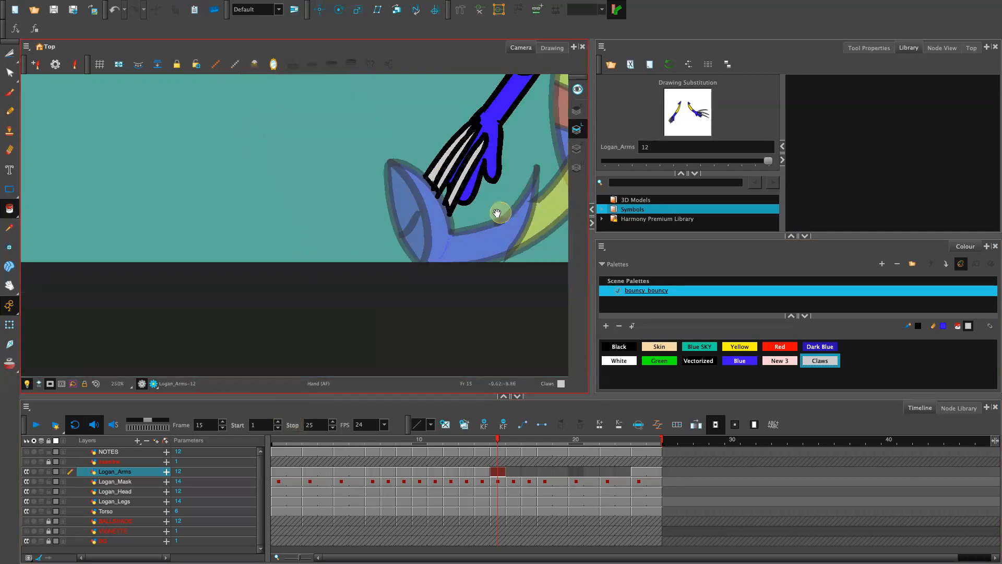
Step: Draw the left hand's claw tips in Black with the Brush tool, emerging below the outer edge of the boot
click(408, 286)
click(619, 346)
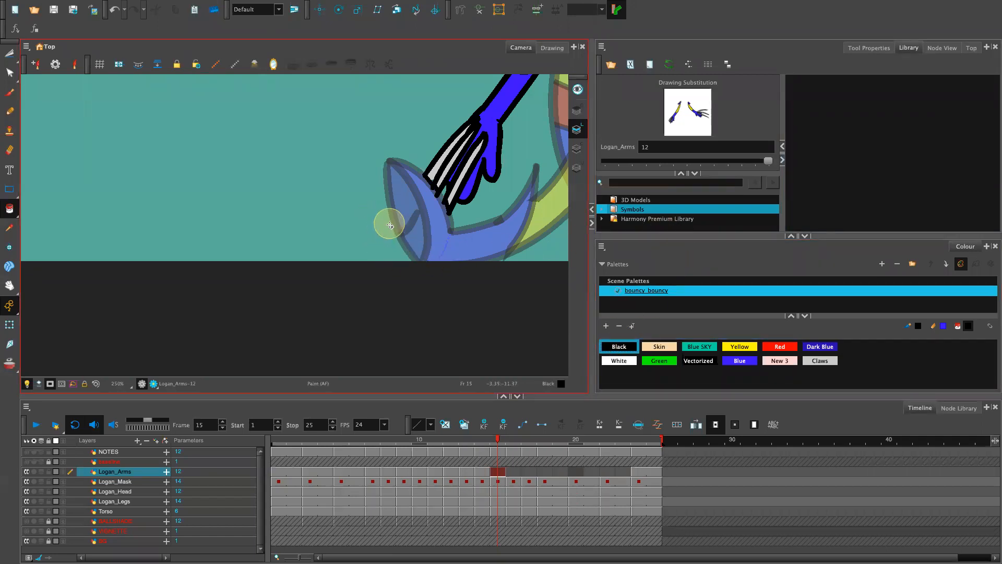
click(9, 93)
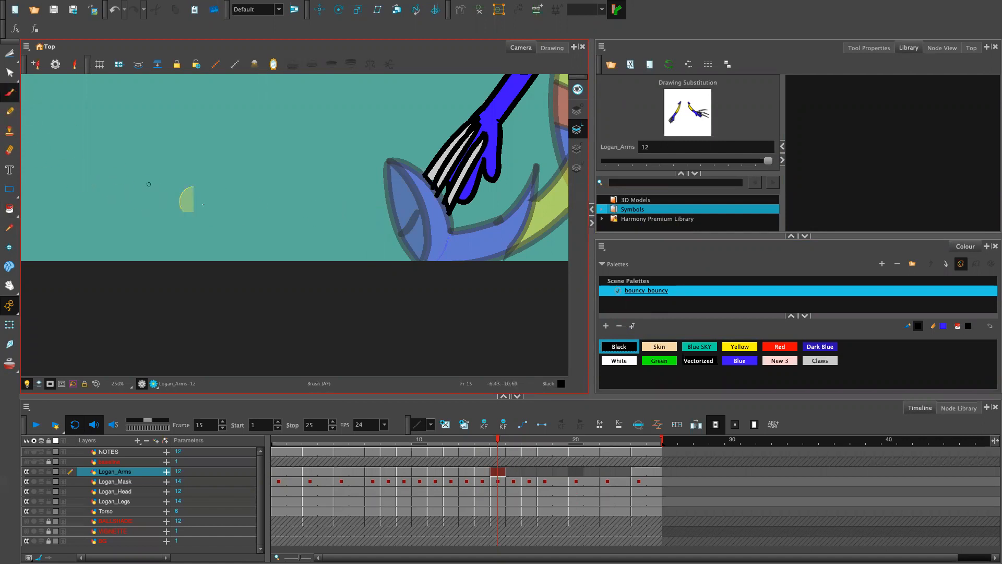
drag(392, 228, 366, 256)
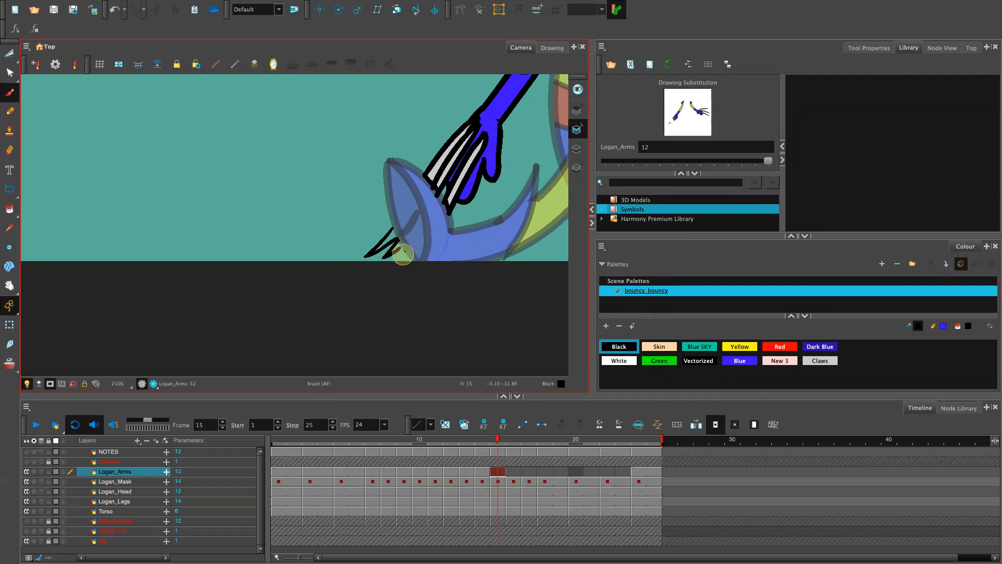
key(ctrl+z)
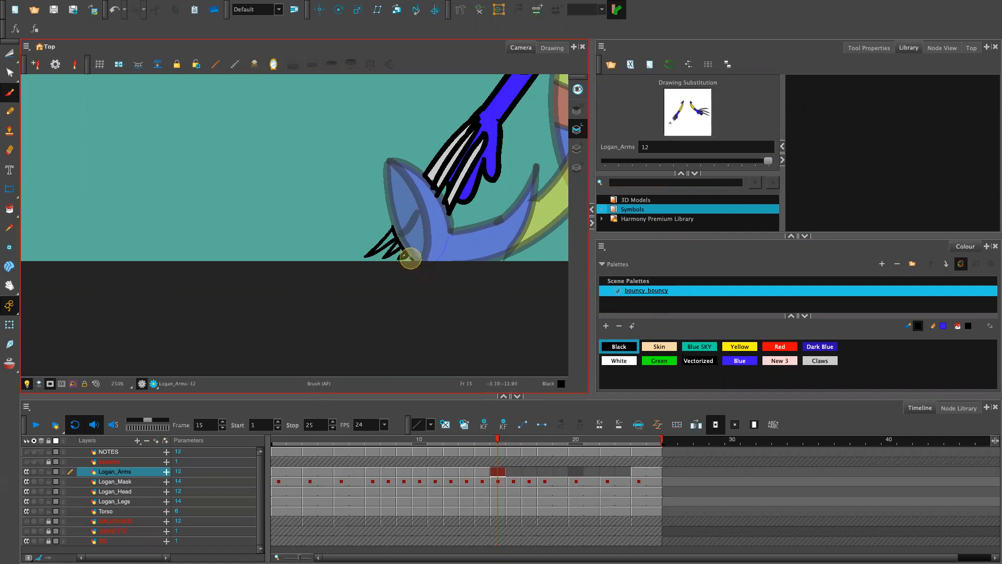
Step: Fill the claw tips beyond the boot with the Claws swatch using the Paint tool
click(829, 361)
key(alt+i)
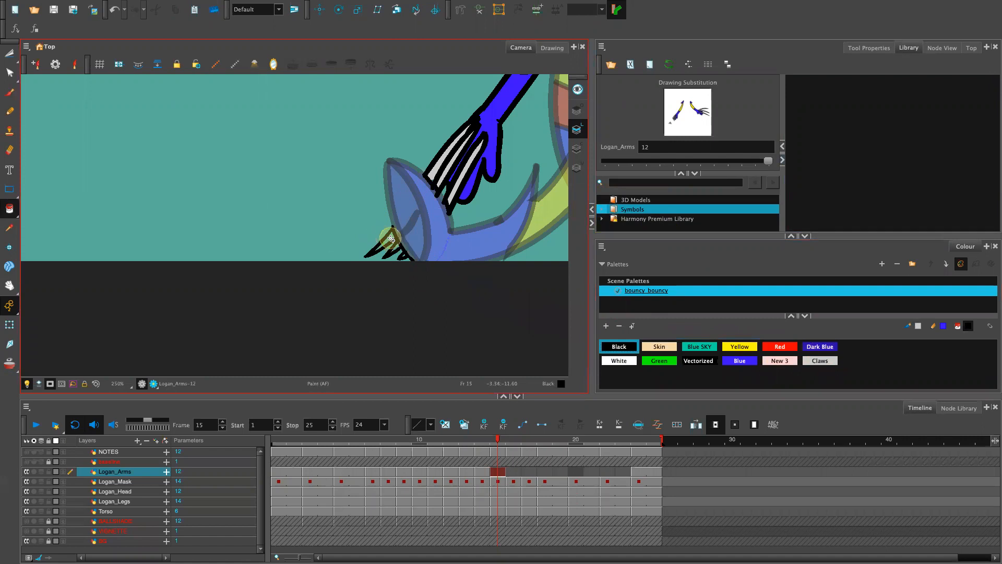
key(ctrl+z)
click(823, 361)
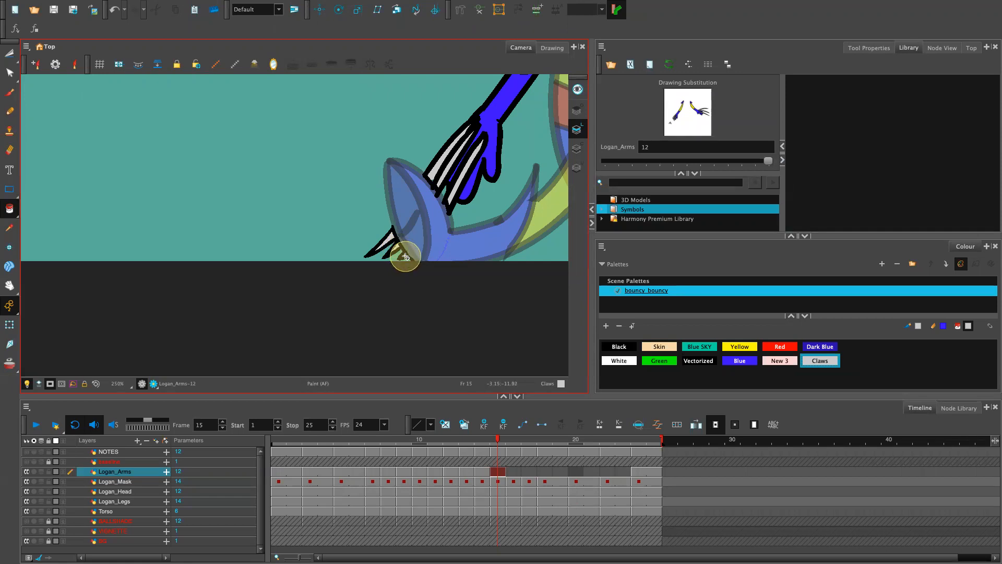
key(ctrl+z)
click(406, 257)
key(ctrl+z)
click(405, 257)
key(ctrl+z)
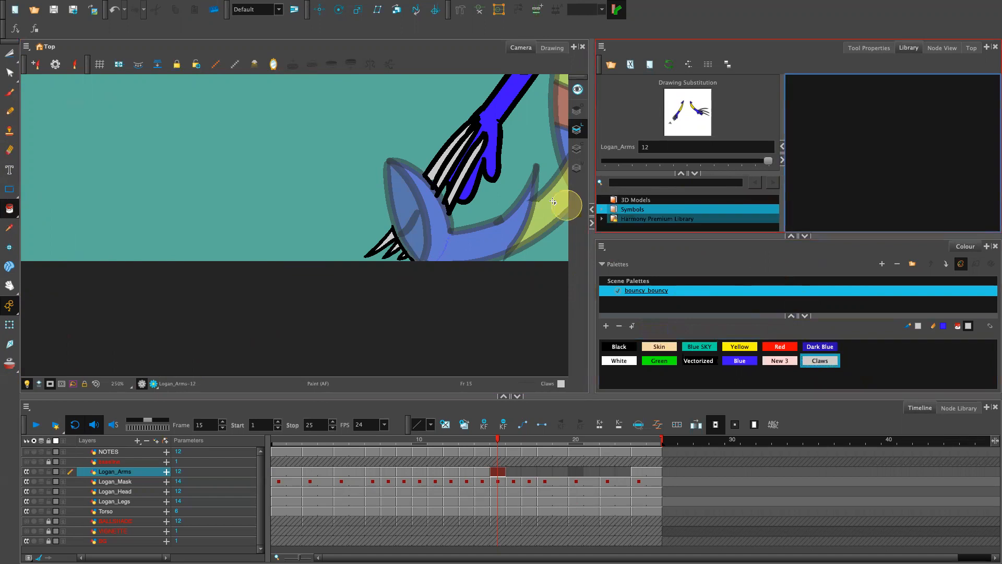
Step: Examine the claw tips against the whole character and inspect their outlines beside the boot
key(1)
key(1)
key(1)
key(1)
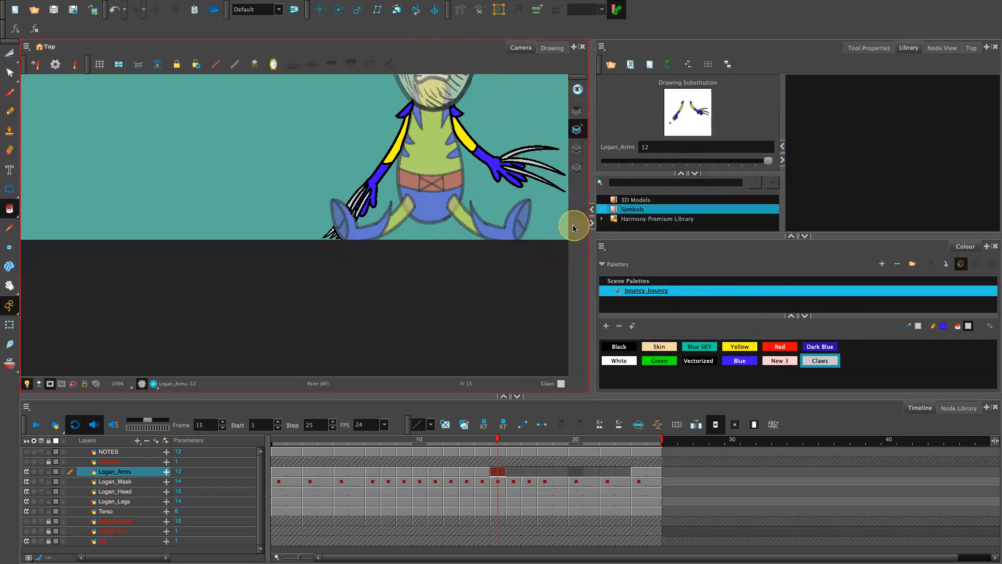
key(2)
key(2)
key(2)
key(2)
key(2)
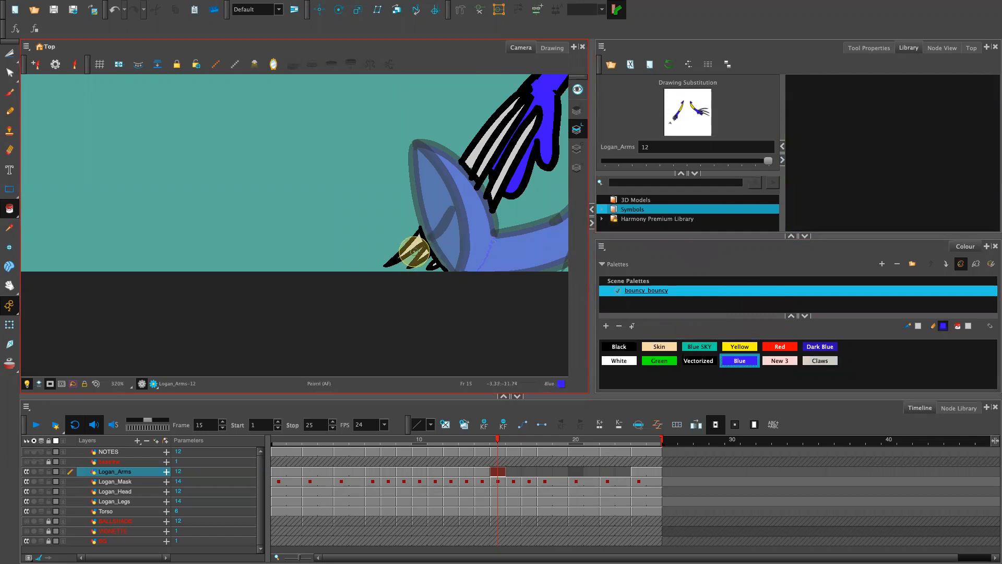
Step: Thicken the outlines of the claw tips beside the boot with Black pencil strokes
key(alt+/)
click(617, 342)
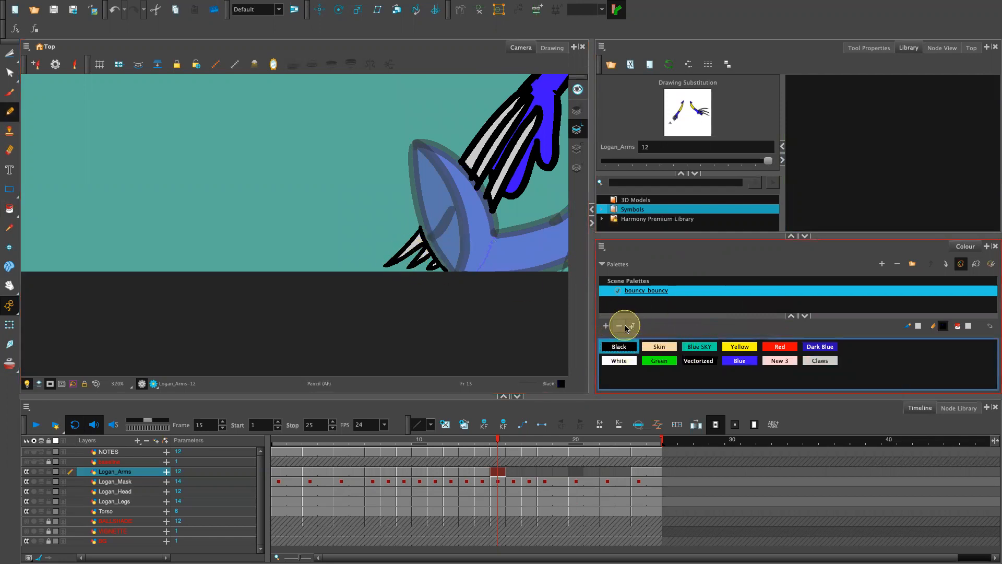
drag(385, 264, 418, 224)
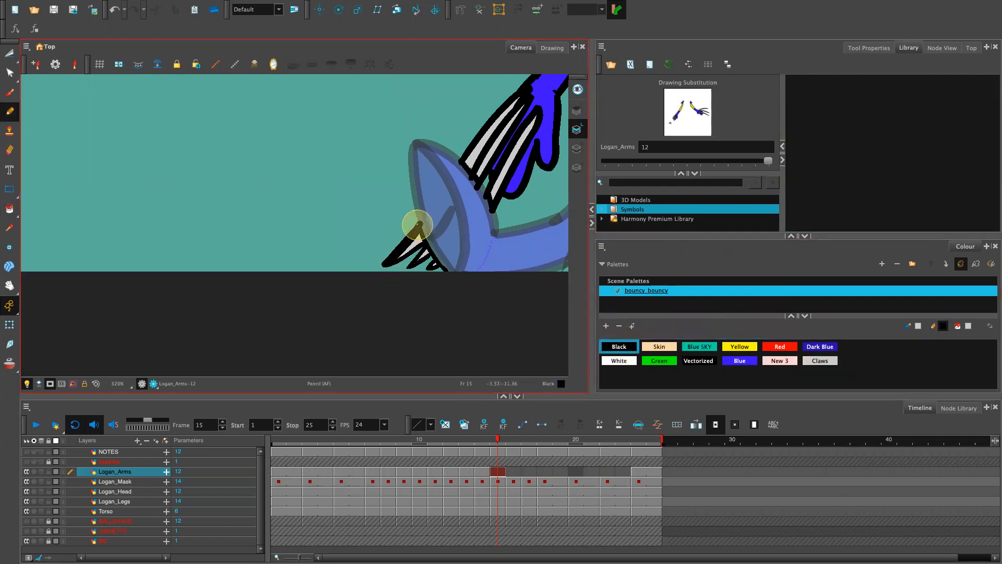
key(ctrl+z)
drag(385, 265, 421, 229)
drag(387, 265, 419, 227)
drag(388, 267, 425, 238)
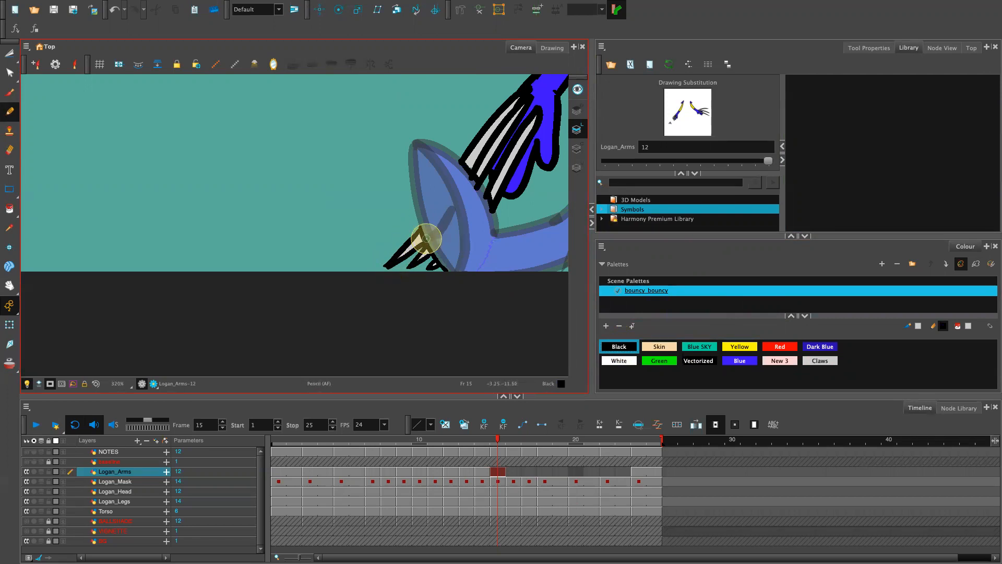
key(ctrl+z)
drag(387, 266, 425, 243)
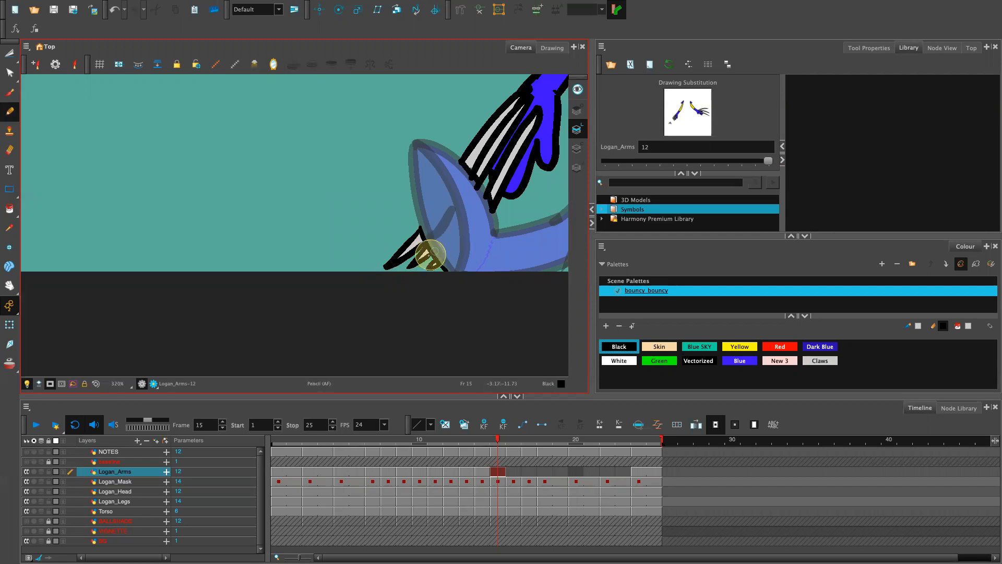
Step: Go to frame 16 on the Logan_Arms layer and frame the character for drawing
key(2)
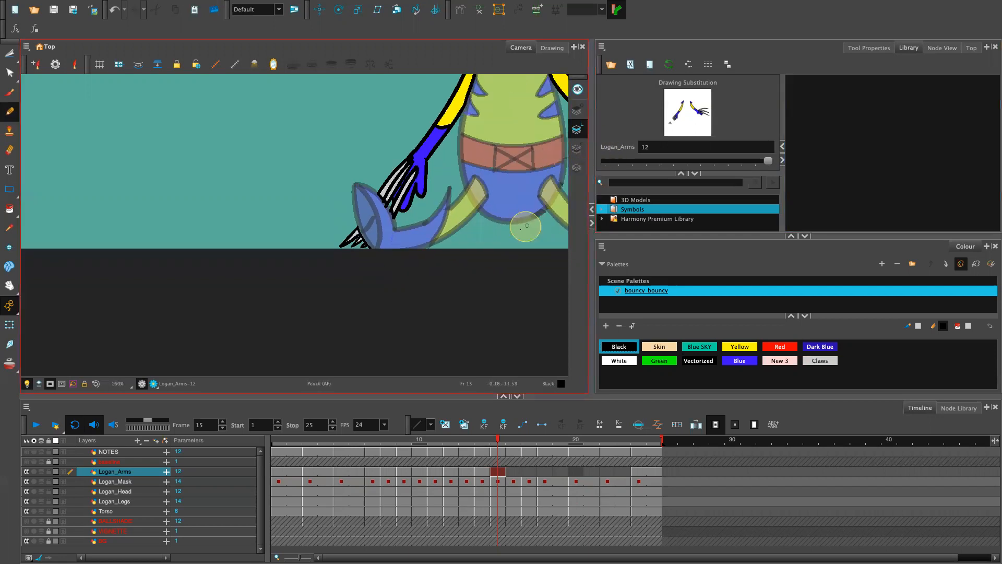
key(2)
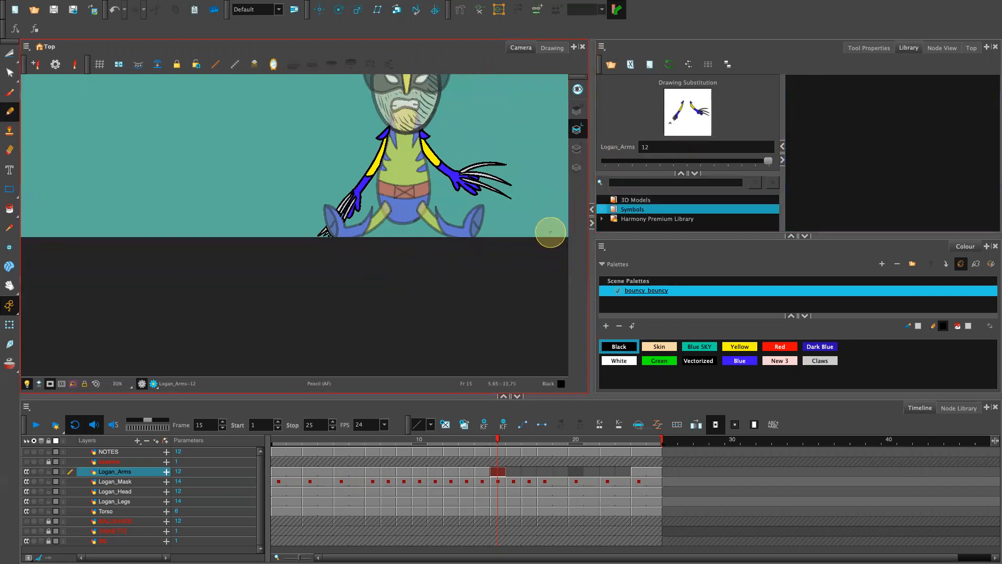
key(2)
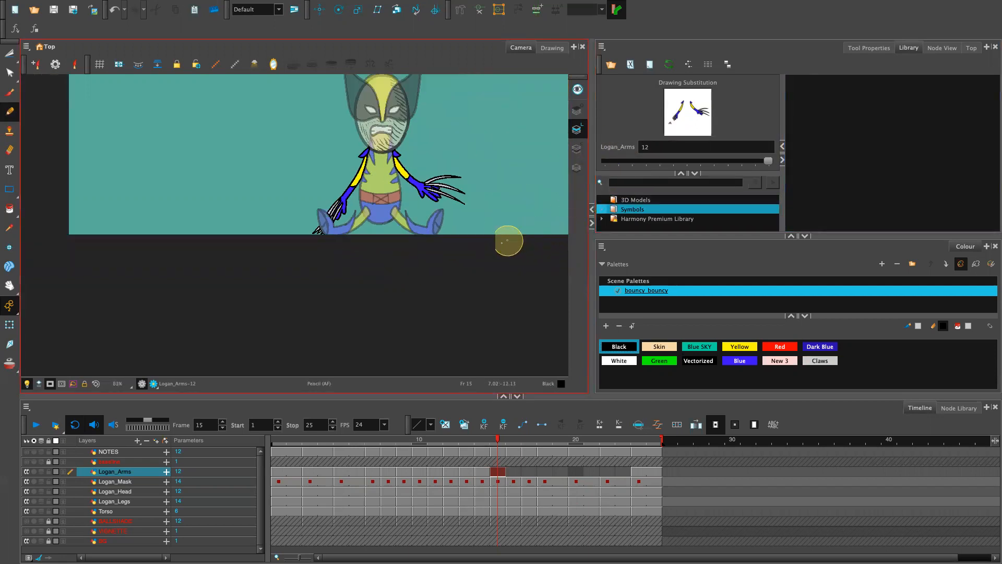
key(space)
drag(489, 279, 480, 324)
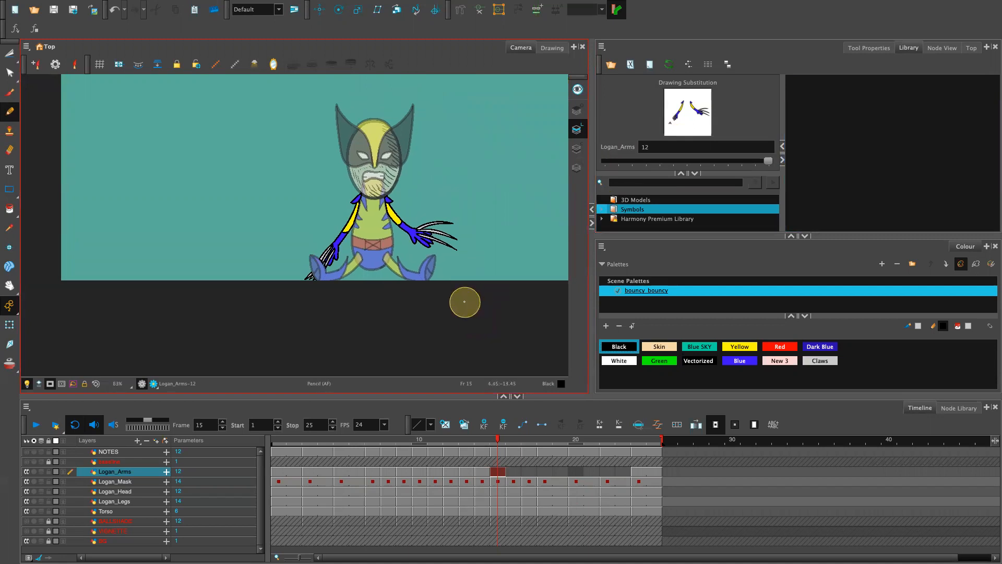
key(2)
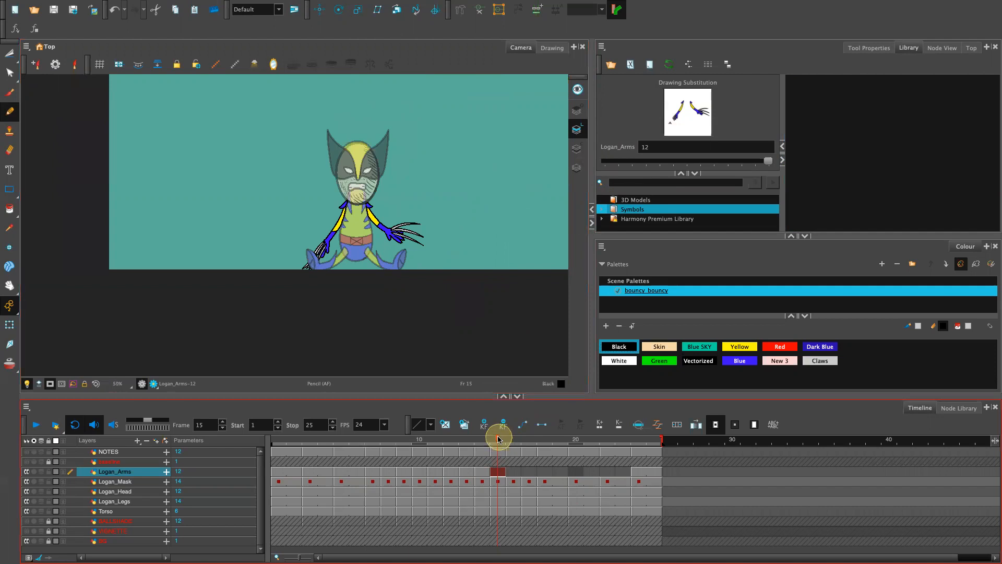
drag(499, 438, 509, 471)
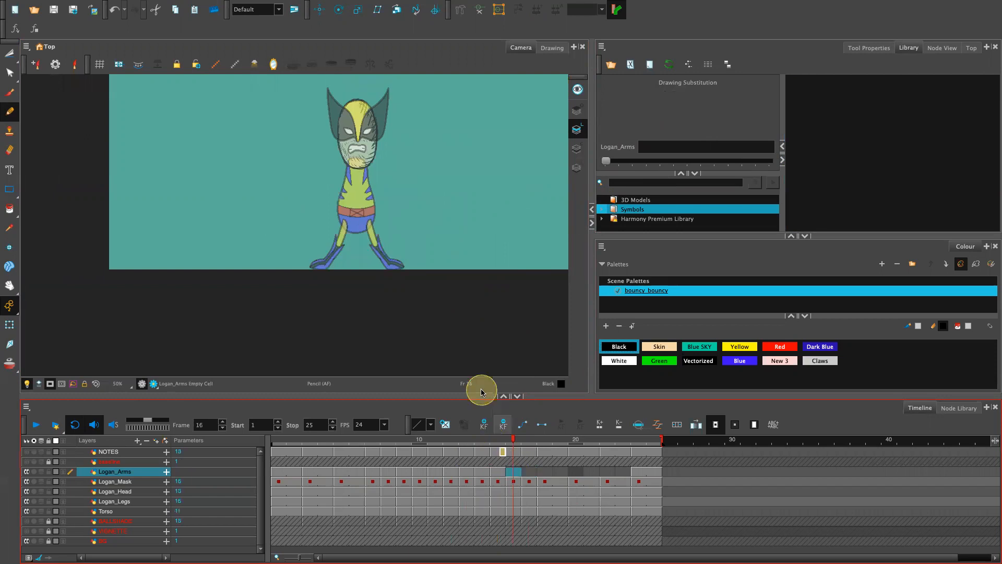
key(2)
key(2)
drag(494, 231, 506, 316)
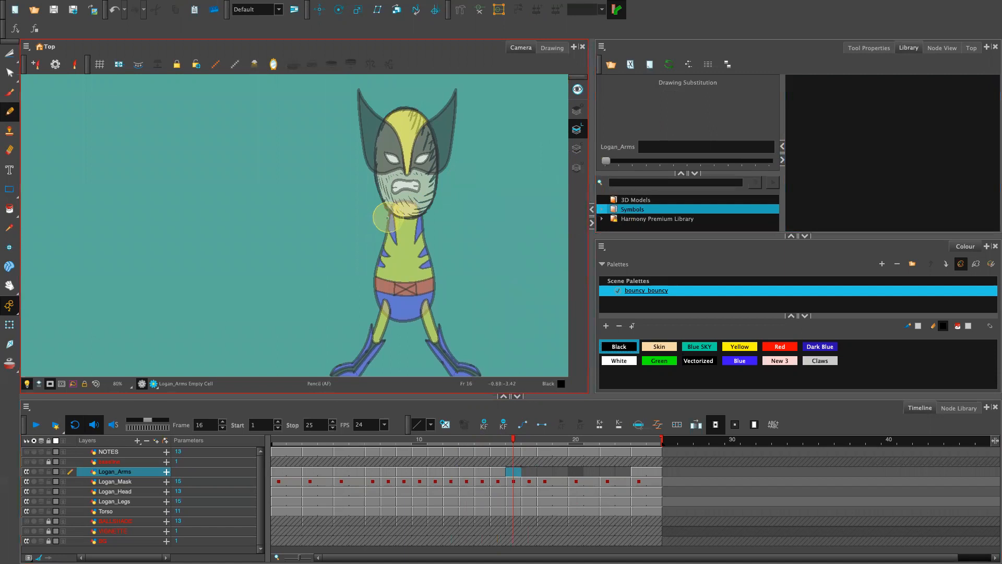
Step: Set the pencil's maximum size to 11 after undoing a test stroke for the left arm
drag(386, 213, 351, 271)
key(ctrl+z)
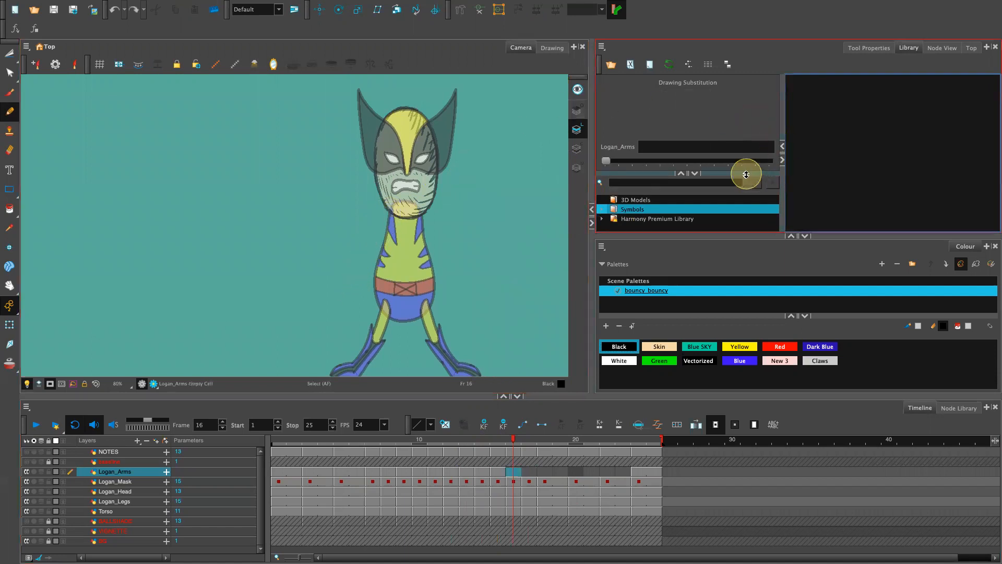
click(867, 48)
text(11)
key(Return)
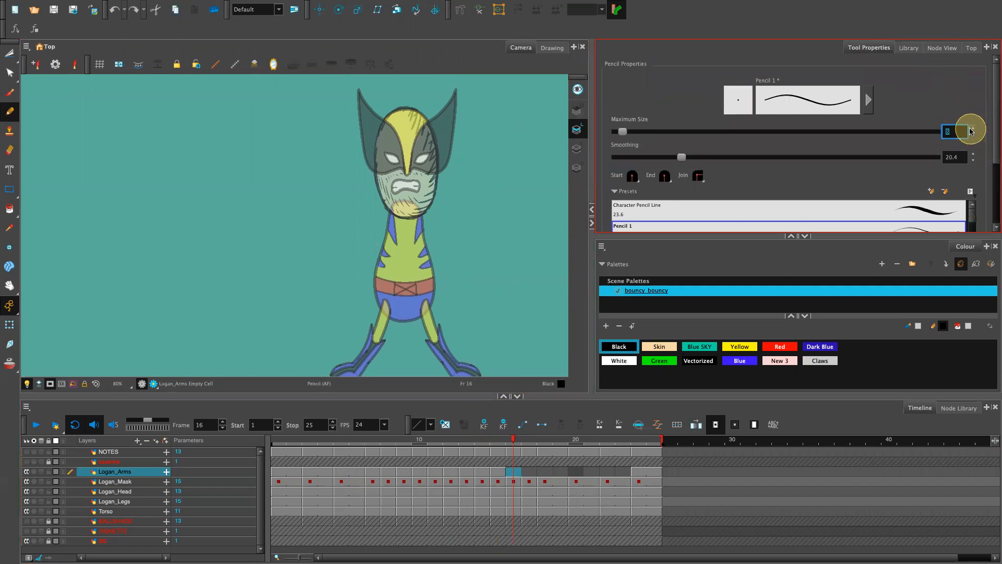
drag(389, 212, 350, 276)
key(super+z)
drag(389, 212, 357, 260)
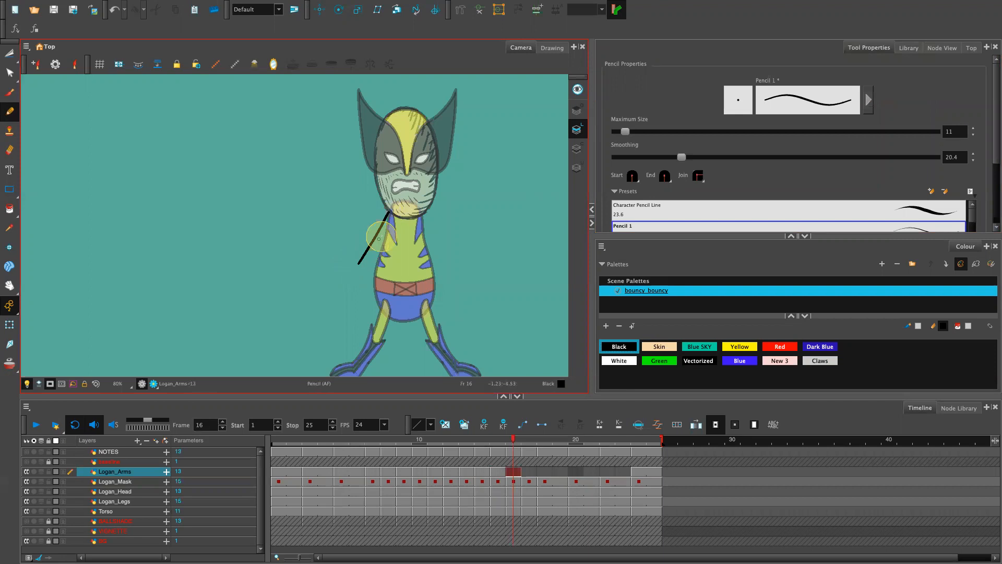
key(super+z)
mouse_move(388, 210)
mouse_down()
mouse_move(357, 273)
mouse_move(377, 260)
mouse_up()
key(super+z)
key(s)
key(super+z)
key(super+z)
key(super+z)
drag(385, 210, 358, 290)
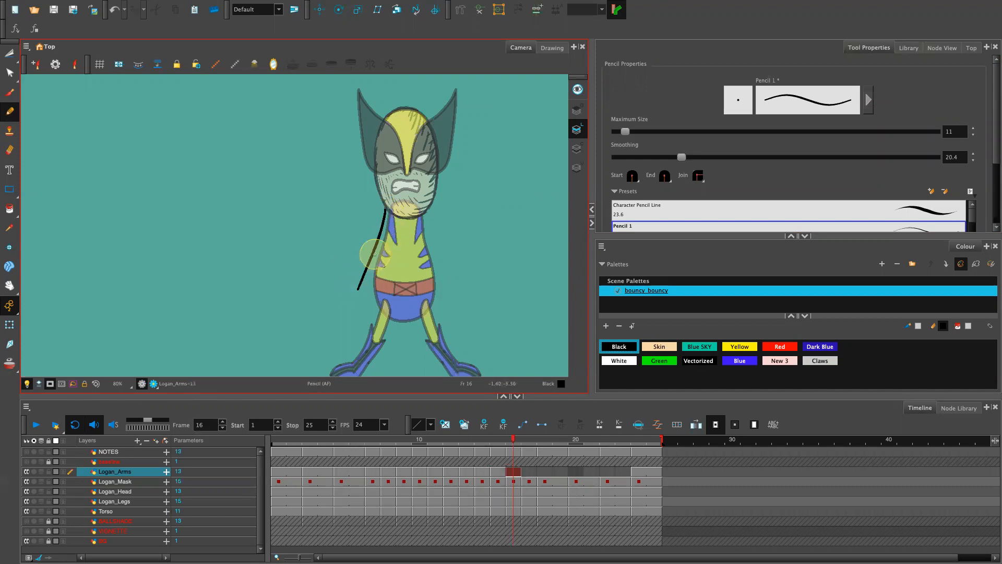
key(super+z)
Step: Draw both pointed shoulder pads and the outer line of the left arm down to the wrist in Black
mouse_move(389, 211)
mouse_down()
mouse_move(375, 213)
mouse_move(441, 219)
mouse_move(429, 209)
mouse_move(377, 228)
mouse_move(372, 243)
mouse_up()
key(super+z)
key(super+z)
drag(356, 284, 352, 296)
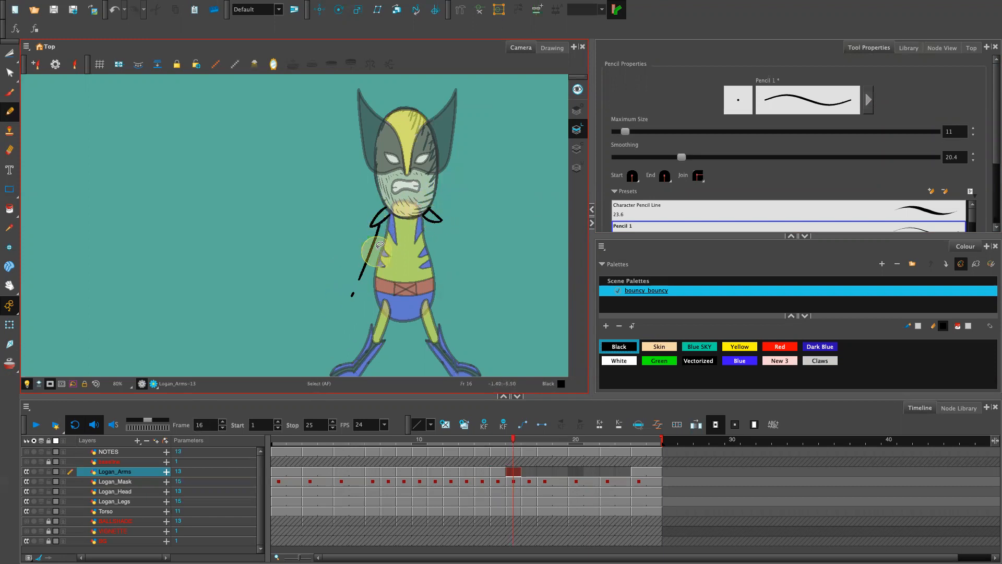
drag(380, 223, 349, 294)
key(super+z)
drag(380, 223, 355, 292)
key(super+z)
mouse_move(379, 224)
mouse_down()
mouse_move(356, 293)
mouse_move(374, 271)
mouse_up()
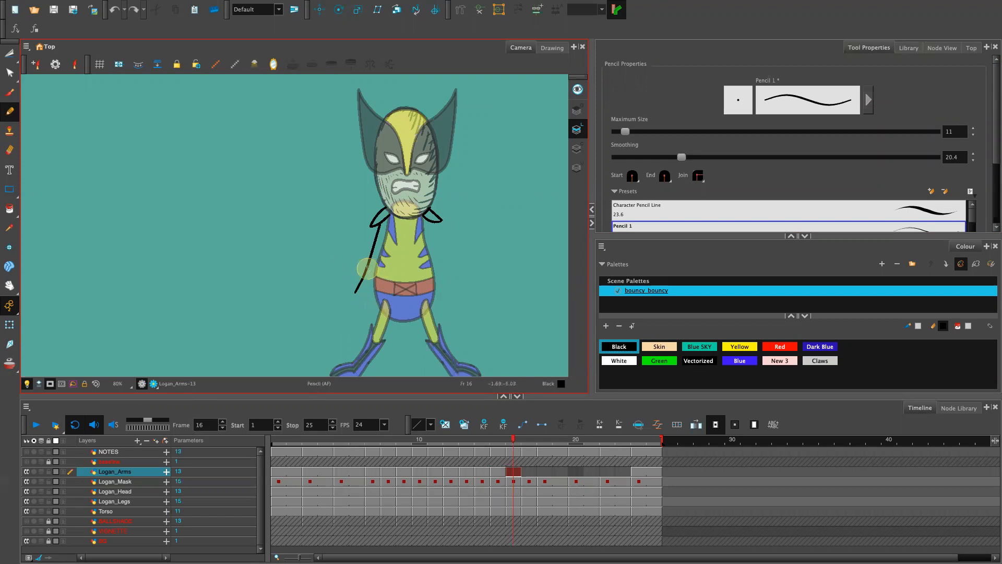
Step: Draw the inner line of the left arm and the glove's cuff line across the forearm
drag(387, 208, 369, 273)
key(super+z)
drag(388, 217, 375, 271)
key(super+z)
drag(389, 216, 374, 269)
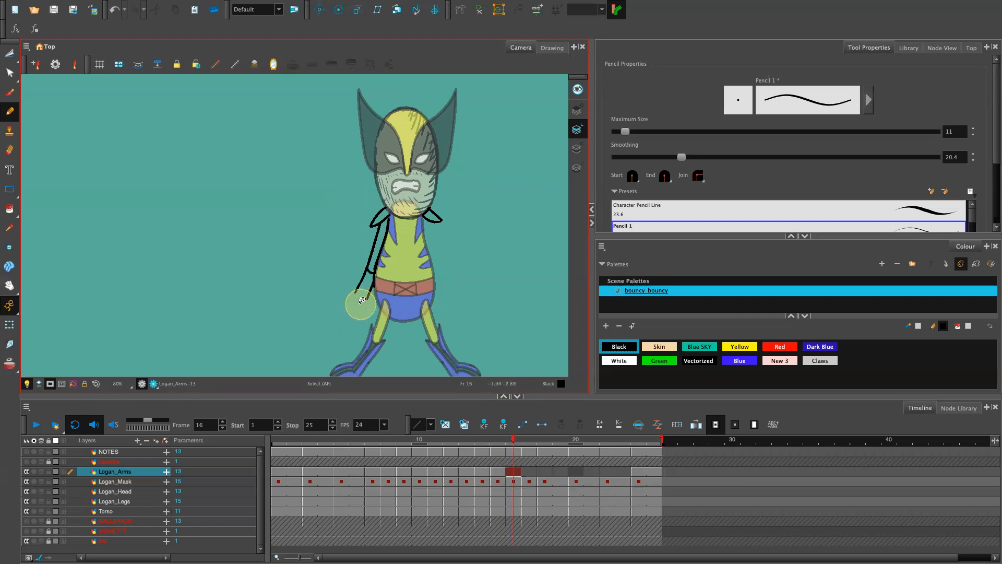
Step: Draw a finger of the left hand and one long claw reaching down towards the boot
mouse_move(334, 350)
mouse_down()
mouse_move(359, 300)
mouse_move(349, 325)
mouse_up()
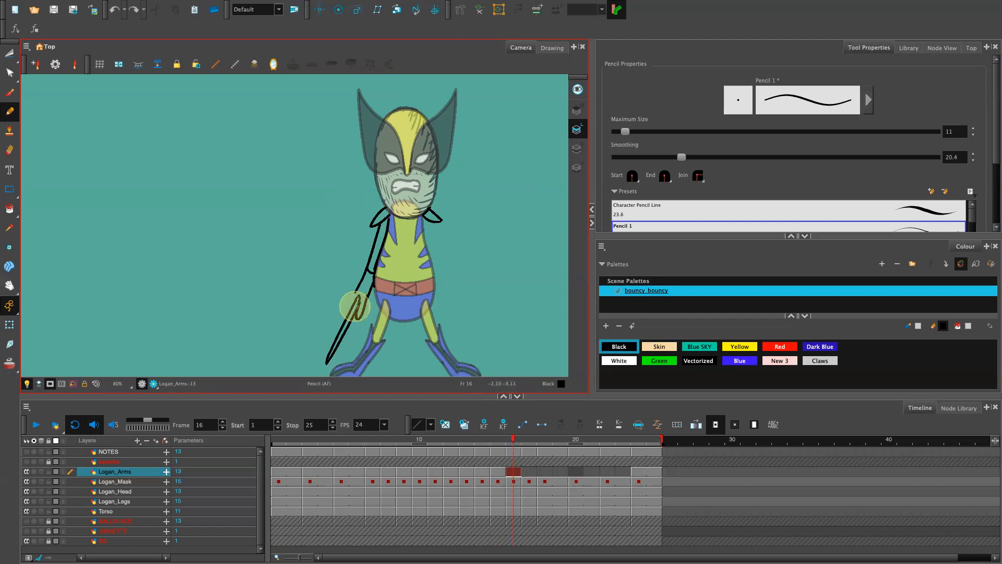
mouse_move(354, 297)
mouse_down()
mouse_move(321, 361)
mouse_move(356, 282)
mouse_move(338, 349)
mouse_up()
key(ctrl+z)
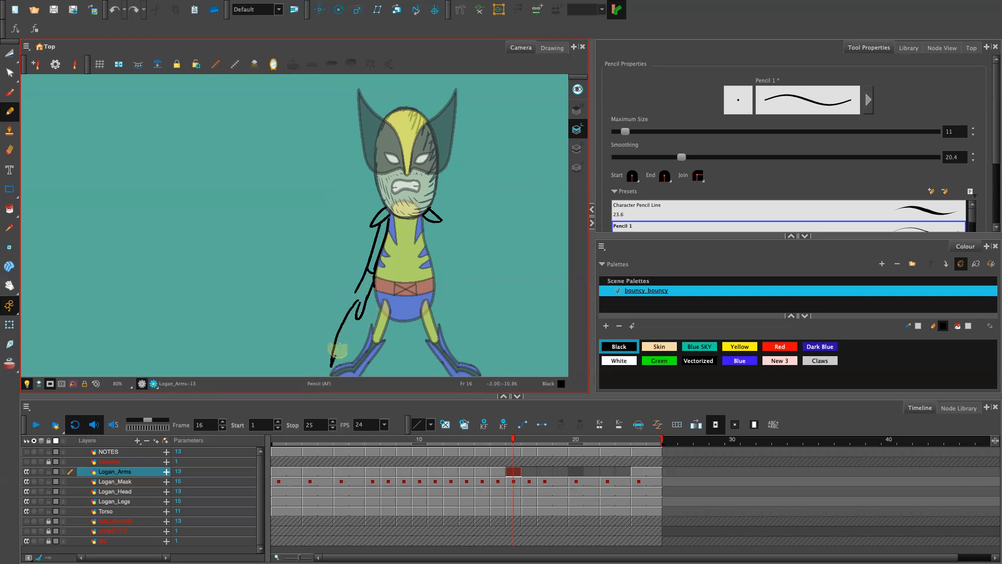
mouse_move(358, 296)
mouse_down()
mouse_move(329, 353)
mouse_move(359, 298)
mouse_up()
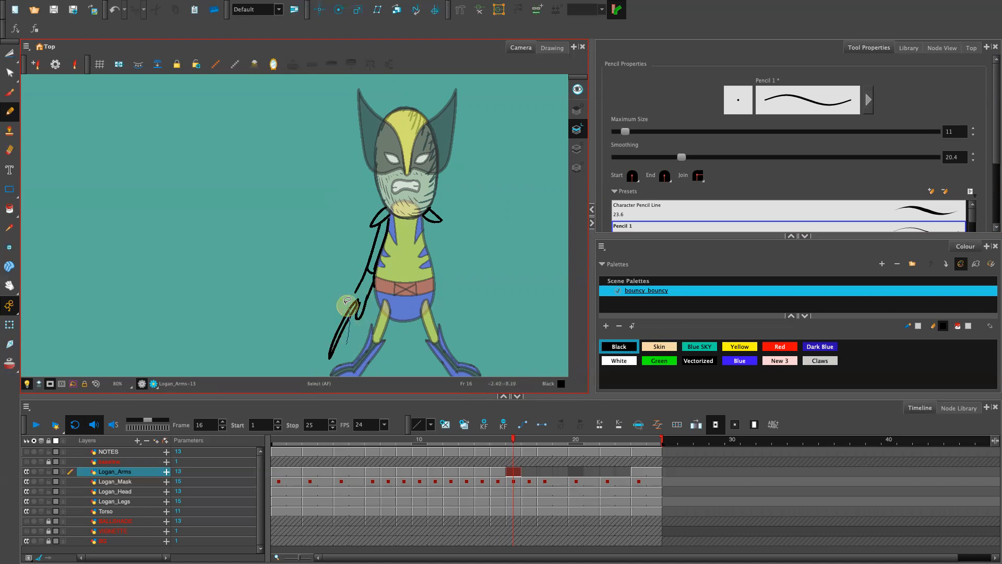
Step: Add the remaining long claws beside the first one and complete the fingers of the left hand
ctrl+click(360, 312)
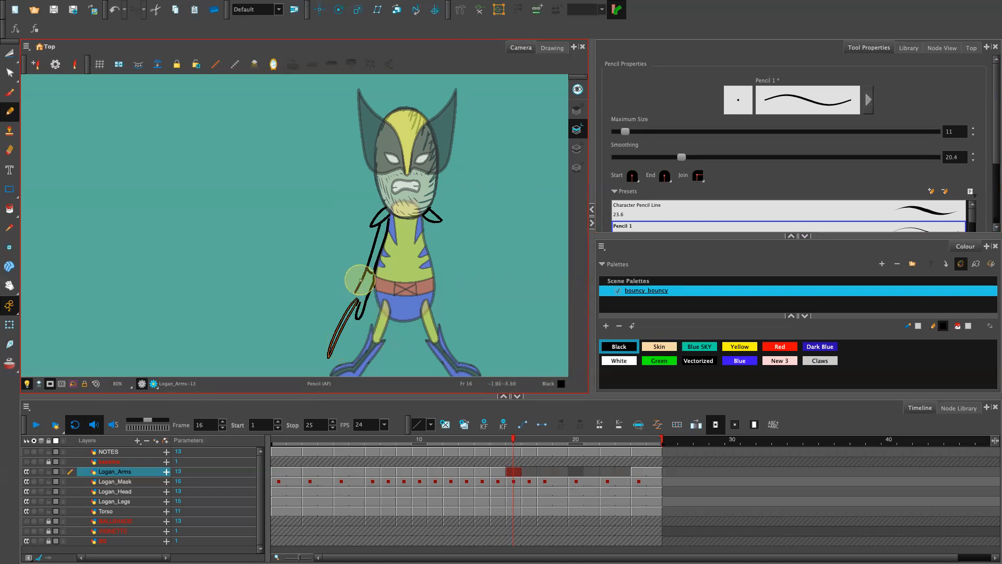
drag(359, 281, 357, 311)
mouse_move(323, 342)
mouse_down()
mouse_move(320, 356)
mouse_move(320, 347)
mouse_up()
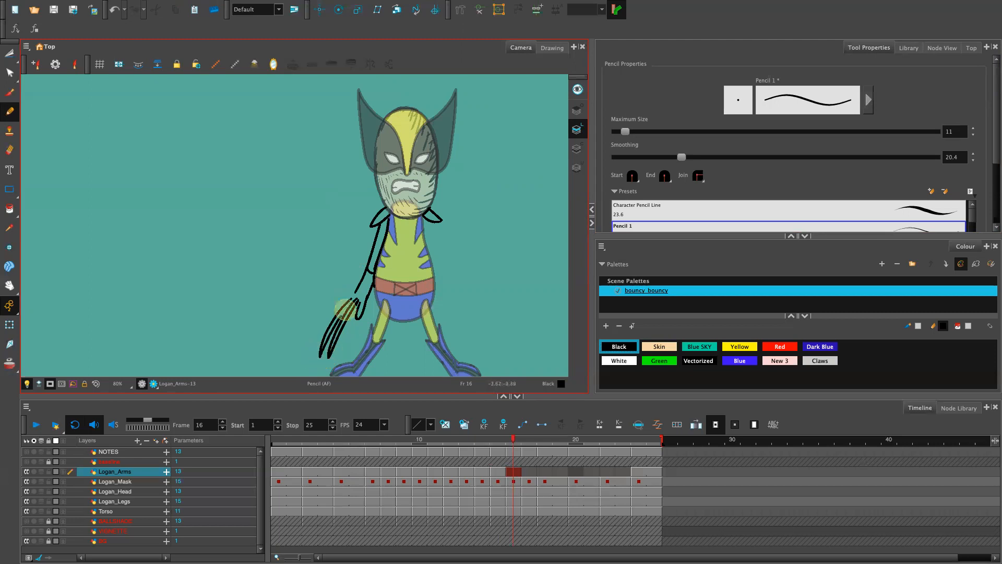
mouse_move(351, 297)
mouse_down()
mouse_move(312, 347)
mouse_move(350, 296)
mouse_up()
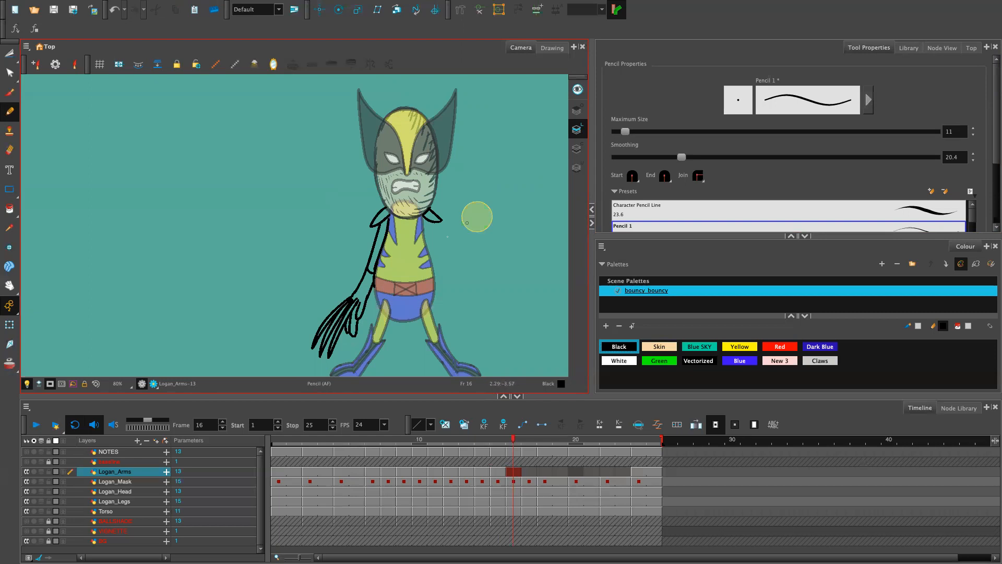
Step: Select the whole left arm with its hand and claws, scale it down towards the shoulder and nudge it sideways
mouse_move(397, 218)
mouse_down()
mouse_move(360, 367)
mouse_move(394, 211)
mouse_up()
drag(353, 280, 388, 209)
mouse_move(313, 357)
mouse_down()
mouse_move(326, 332)
mouse_move(357, 338)
mouse_up()
key(Left)
key(Left)
key(Left)
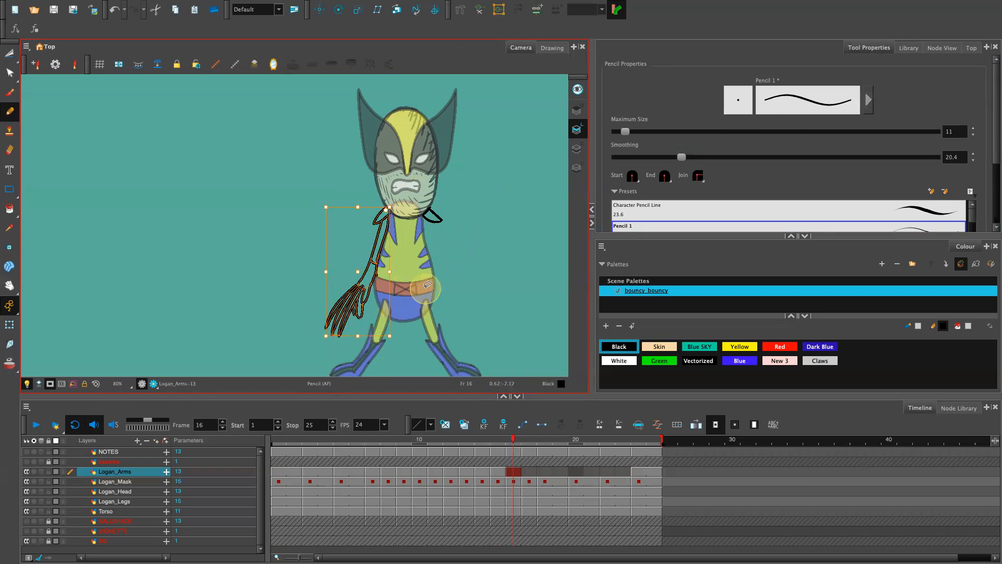
key(Right)
key(Right)
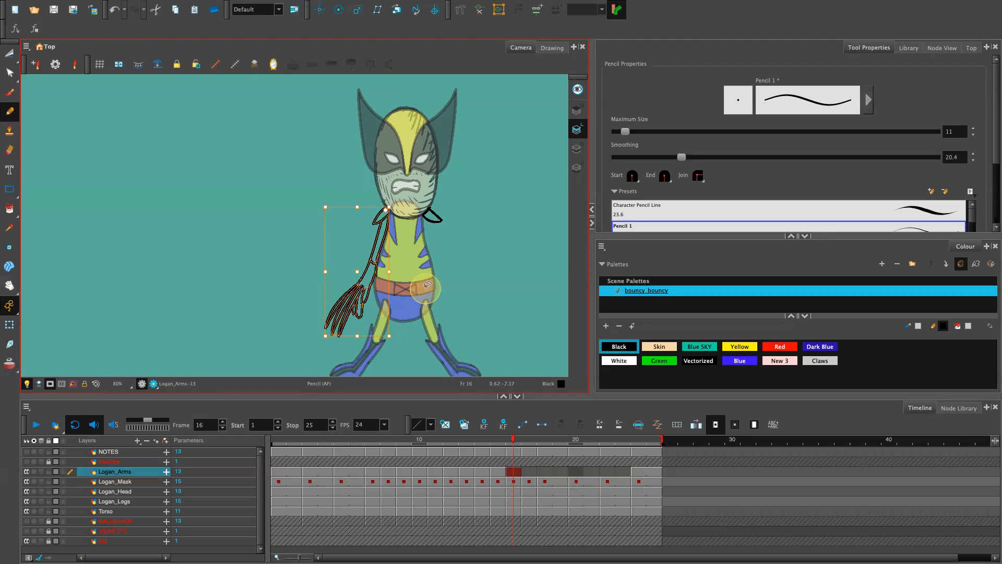
Step: Nudge the selected left arm, hand and claws slightly outward from the torso and deselect them
drag(354, 276, 384, 207)
key(ctrl+z)
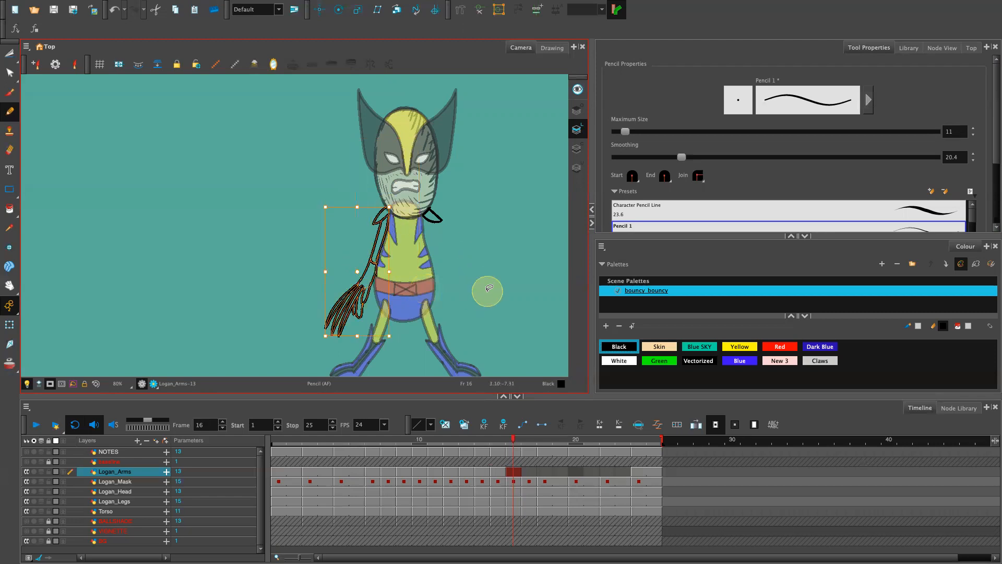
drag(357, 271, 388, 210)
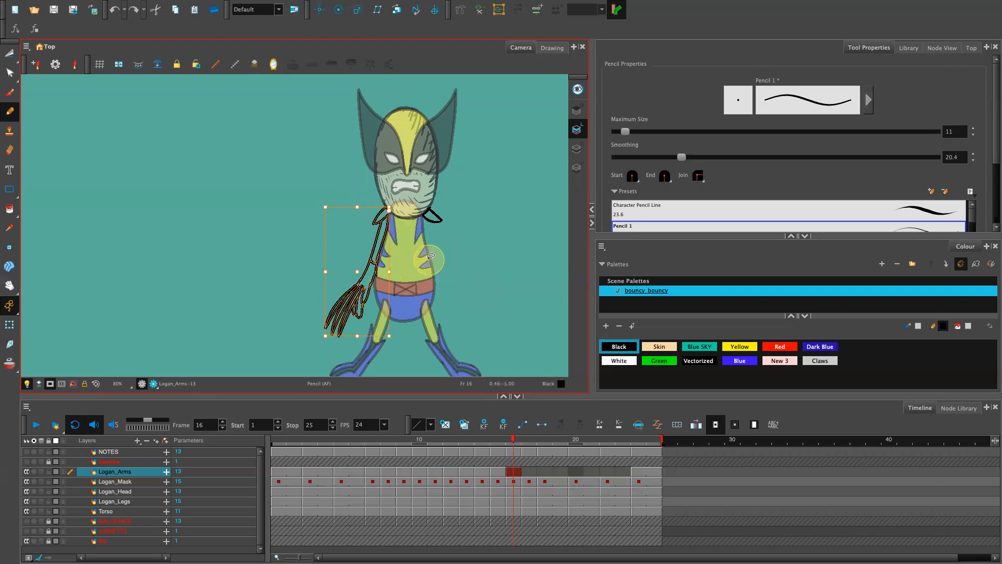
drag(394, 333, 396, 341)
click(481, 293)
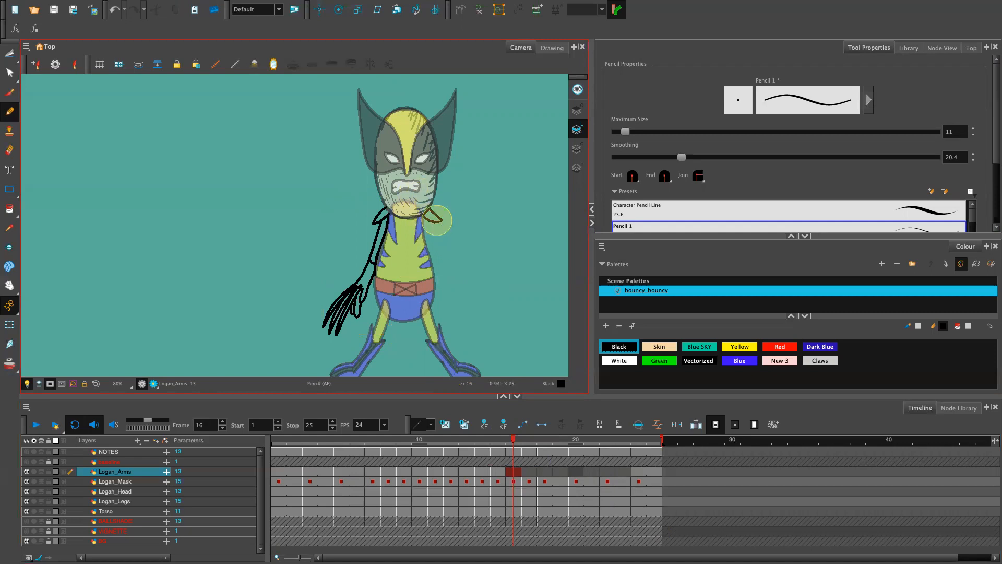
Step: Draw the right arm's lines from the shoulder pad down to the wrist, with the glove's cuff and the thumb
drag(429, 217, 451, 292)
key(ctrl+z)
drag(429, 221, 452, 295)
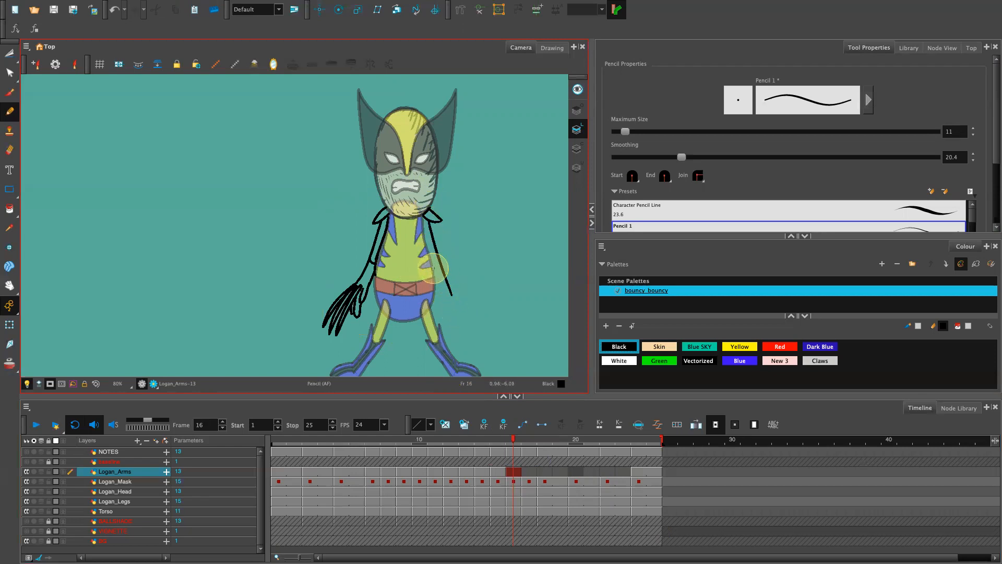
key(alt+s)
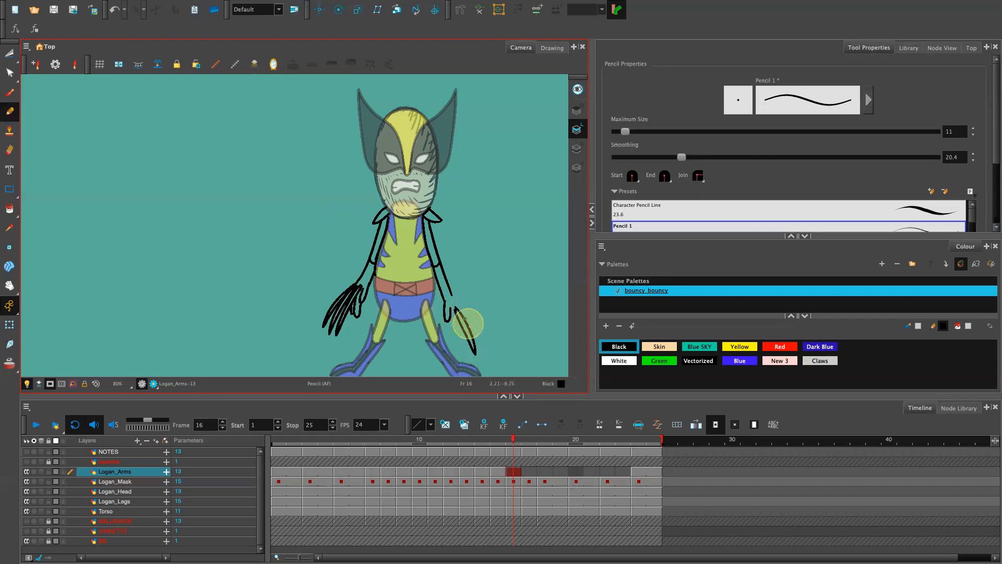
Step: Draw the long claws and remaining fingers of the right hand reaching down towards the boot
drag(453, 306, 477, 358)
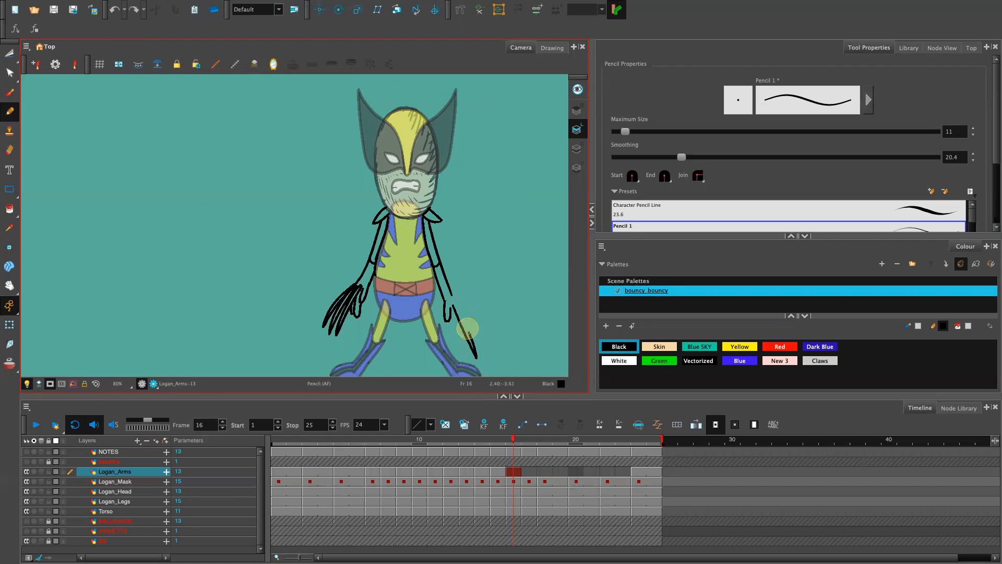
mouse_move(461, 313)
mouse_down()
mouse_move(491, 347)
mouse_move(467, 308)
mouse_up()
key(ctrl+z)
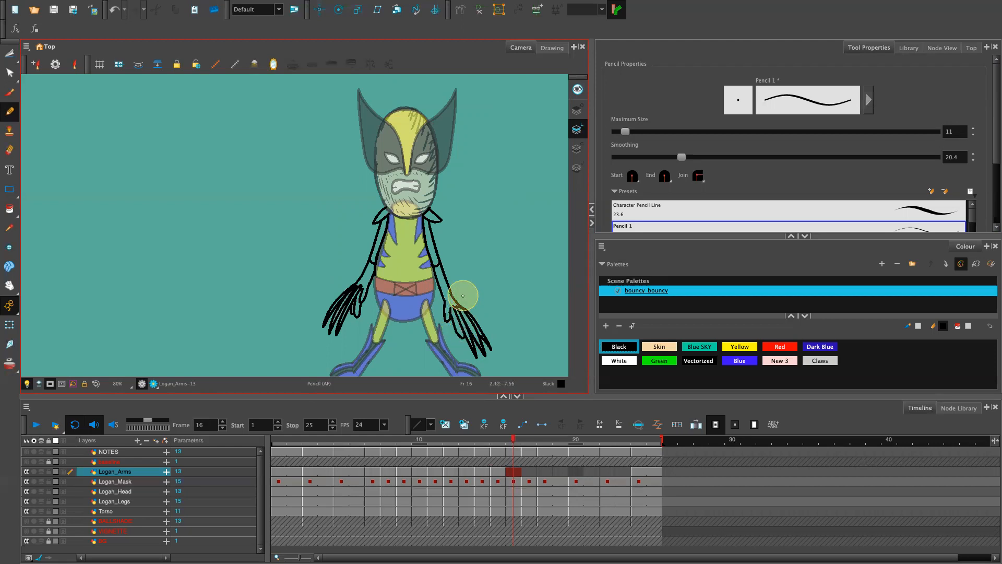
Step: Select the whole right arm with its hand and claws, scale it down towards the shoulder and deselect it
mouse_move(443, 173)
mouse_down()
mouse_move(487, 376)
mouse_move(460, 185)
mouse_up()
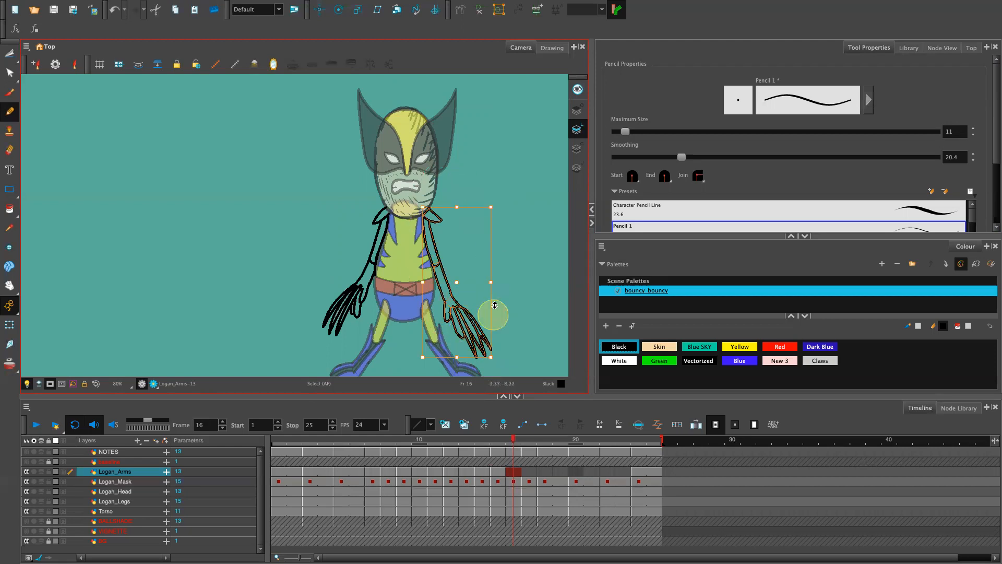
drag(488, 357, 478, 334)
click(548, 238)
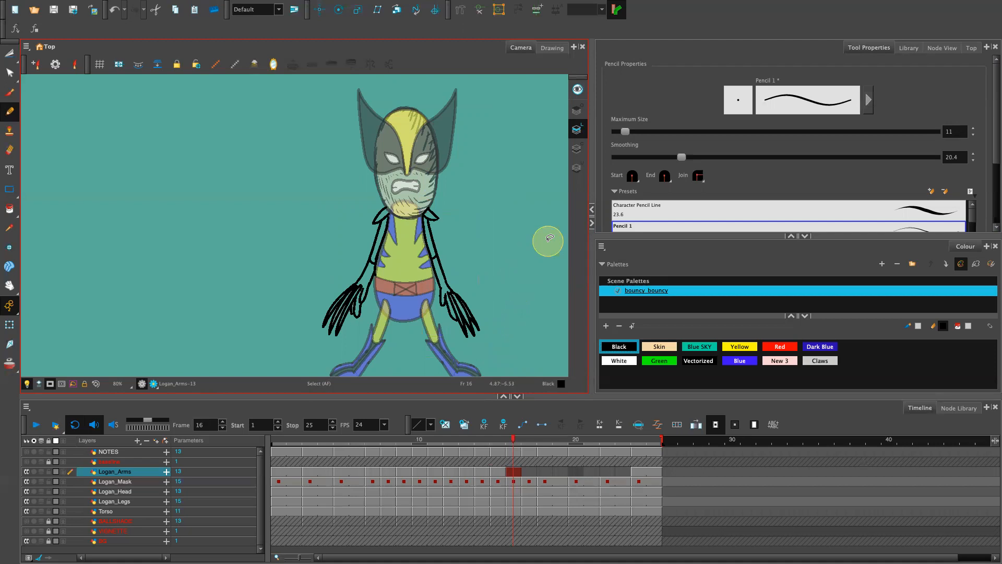
Step: Fill both upper arms with the Yellow swatch
key(2)
key(2)
key(2)
key(space)
drag(508, 344, 296, 241)
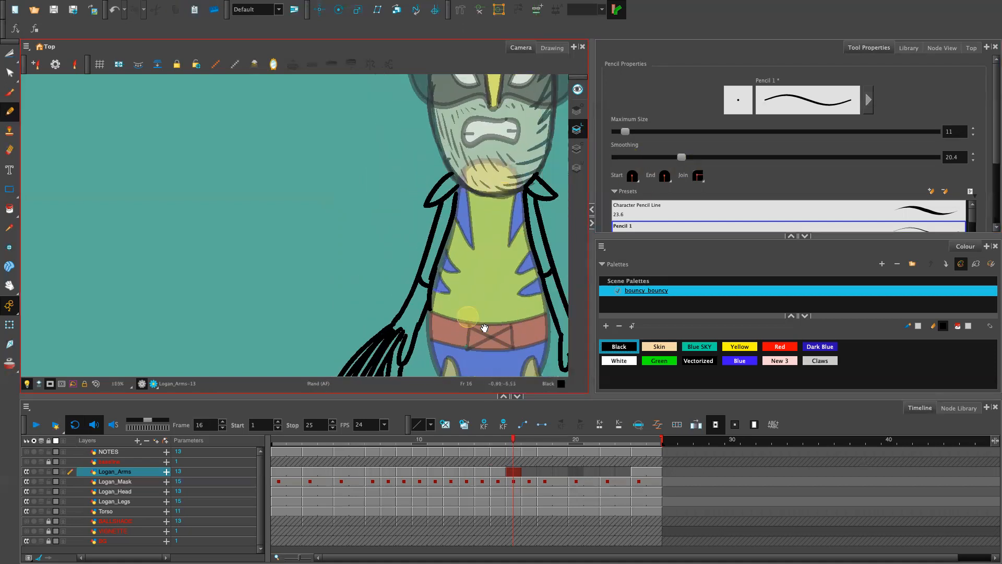
click(746, 345)
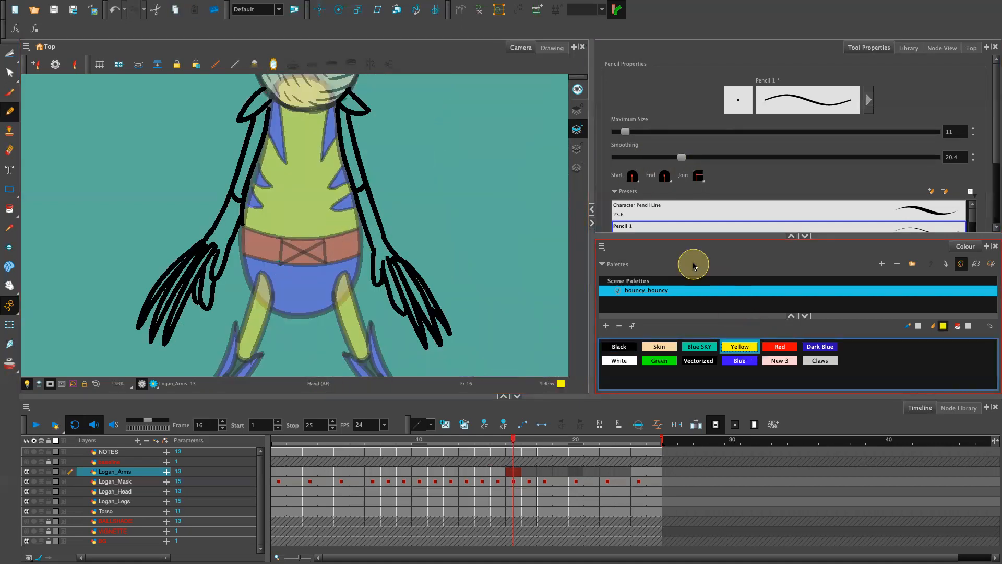
key(alt+i)
click(747, 342)
click(353, 163)
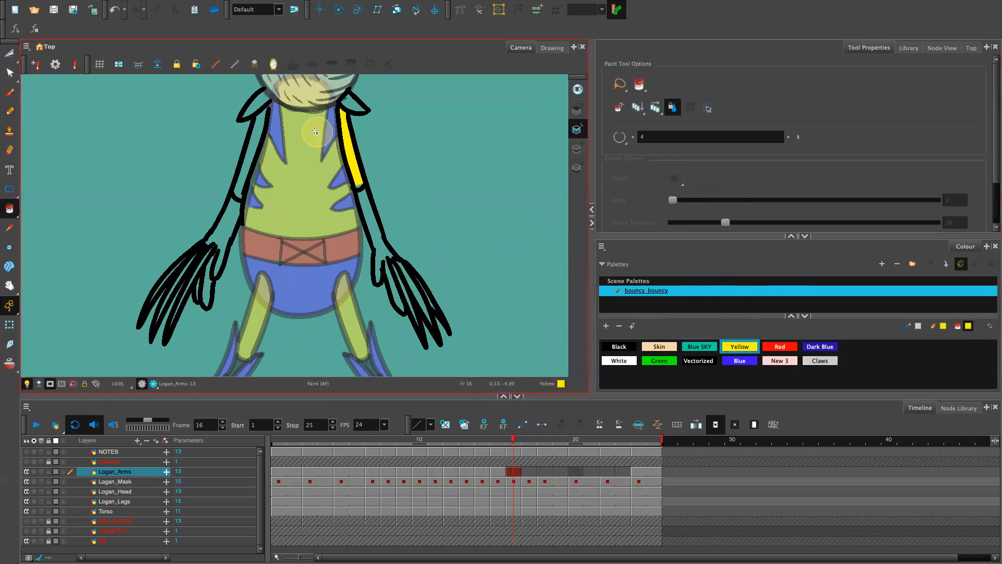
click(253, 152)
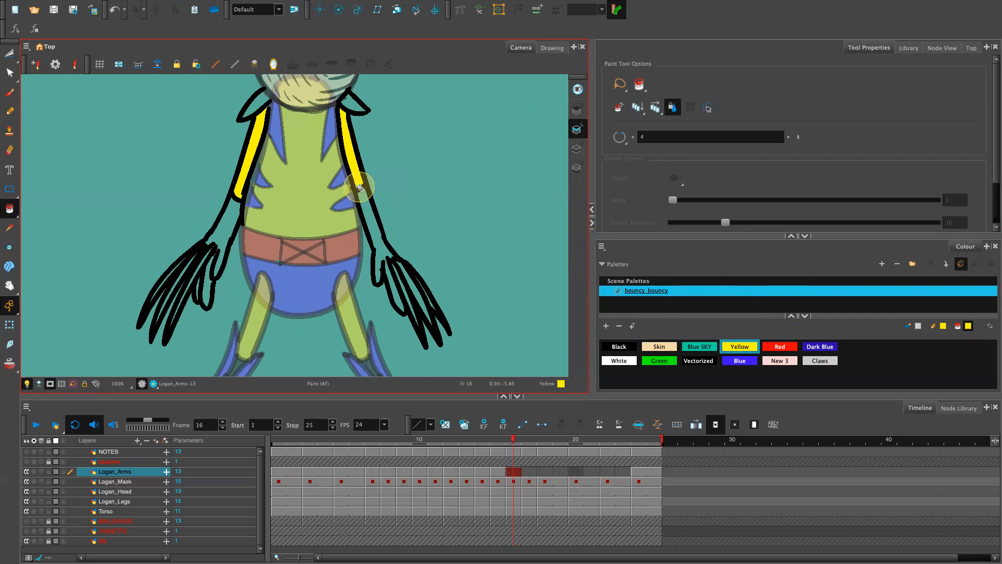
Step: Fill the right arm's glove, including the forearm, hand and fingers, with Dark Blue
click(813, 346)
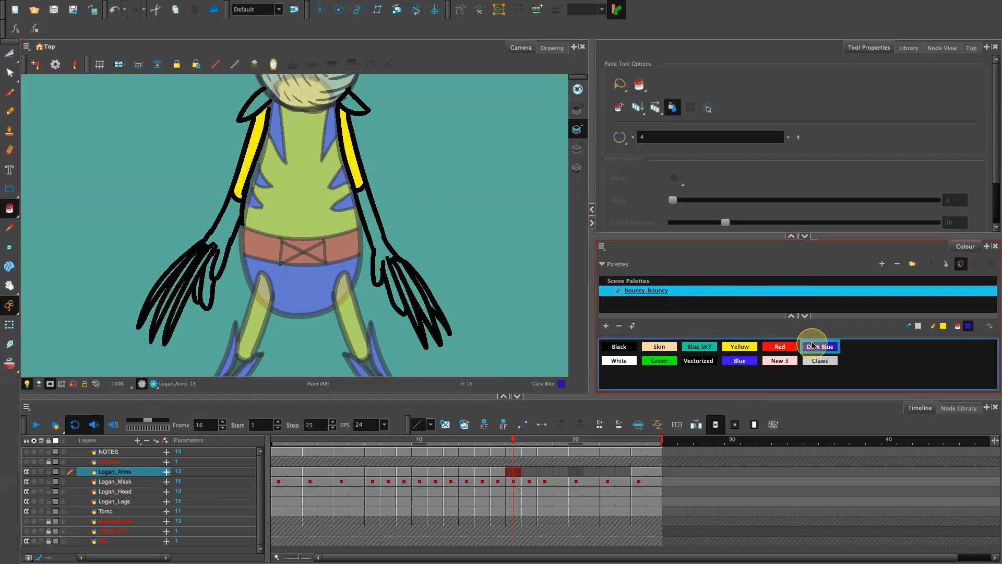
click(384, 252)
click(394, 302)
click(389, 288)
click(373, 225)
click(384, 259)
click(391, 267)
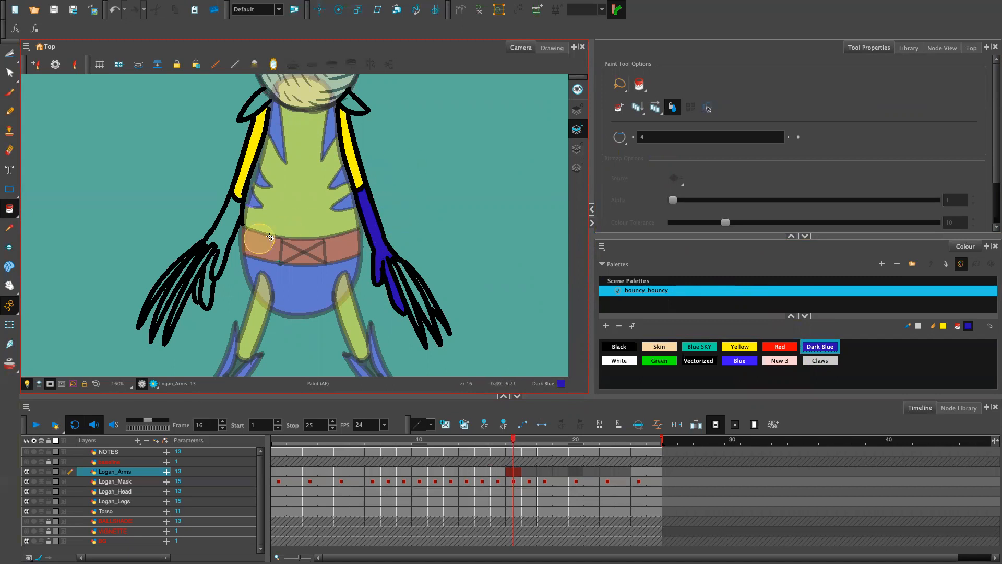
Step: Fill the thumb and fingers of the left hand with Dark Blue
click(222, 248)
drag(228, 214, 230, 210)
key(ctrl+z)
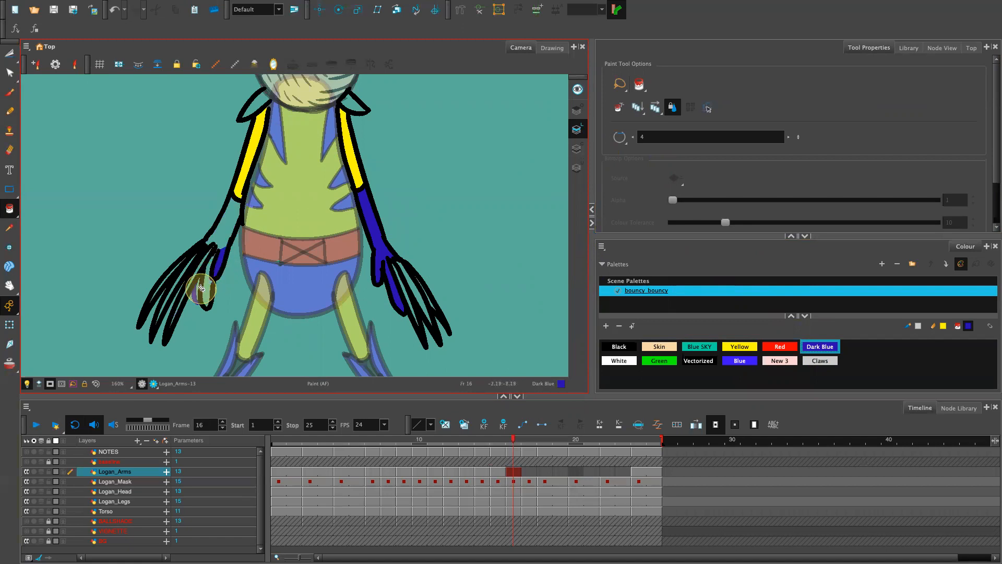
click(225, 228)
key(ctrl+z)
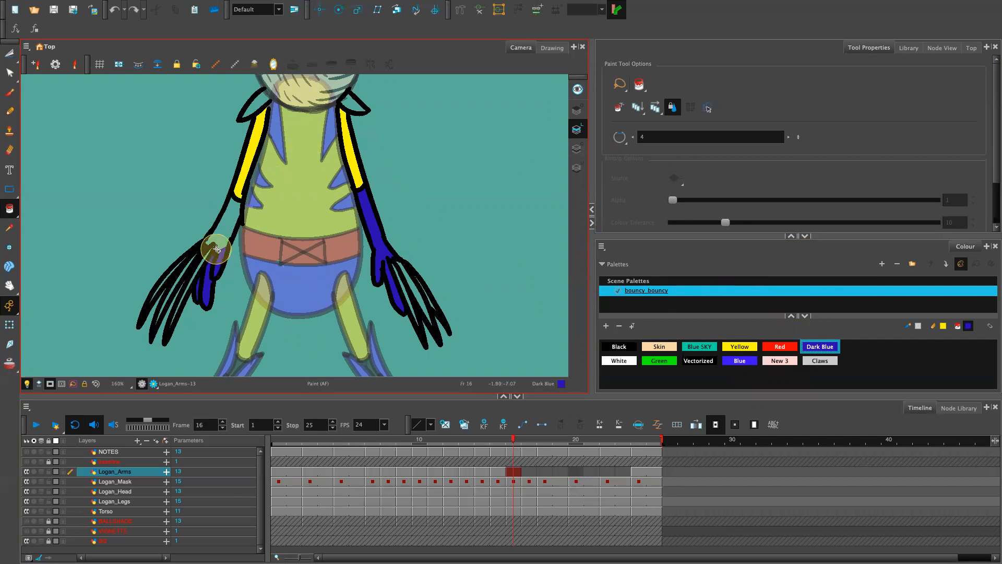
Step: Brush a short Black line where the left hand's fingers meet the glove to close the outline gap
key(alt+b)
click(216, 242)
key(ctrl+z)
key(alt+b)
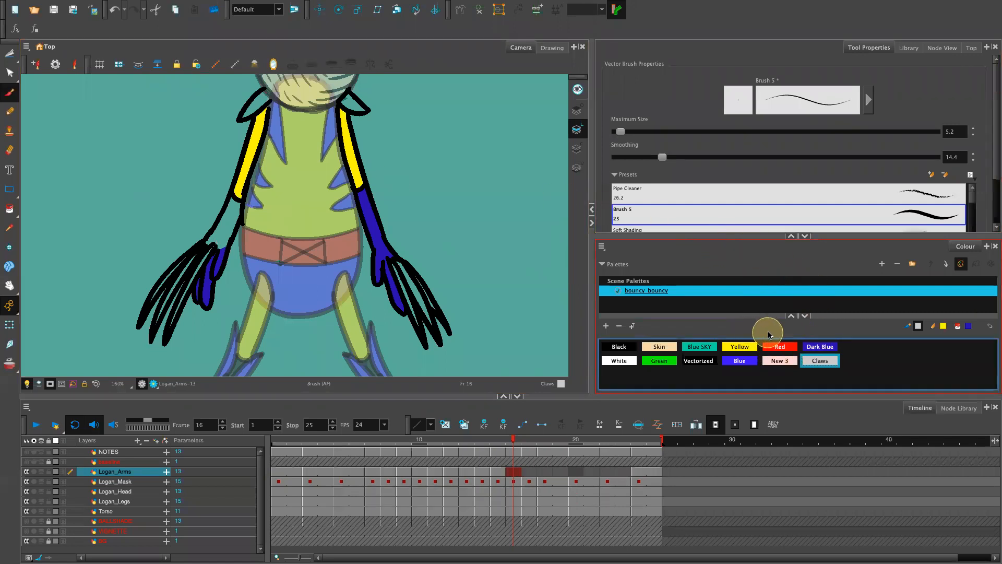
click(629, 348)
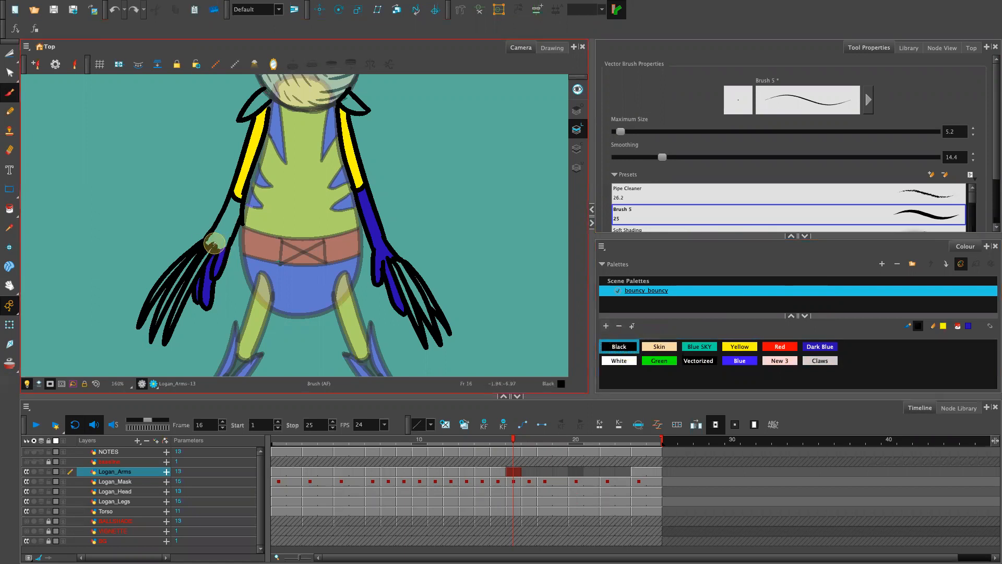
drag(215, 244, 219, 260)
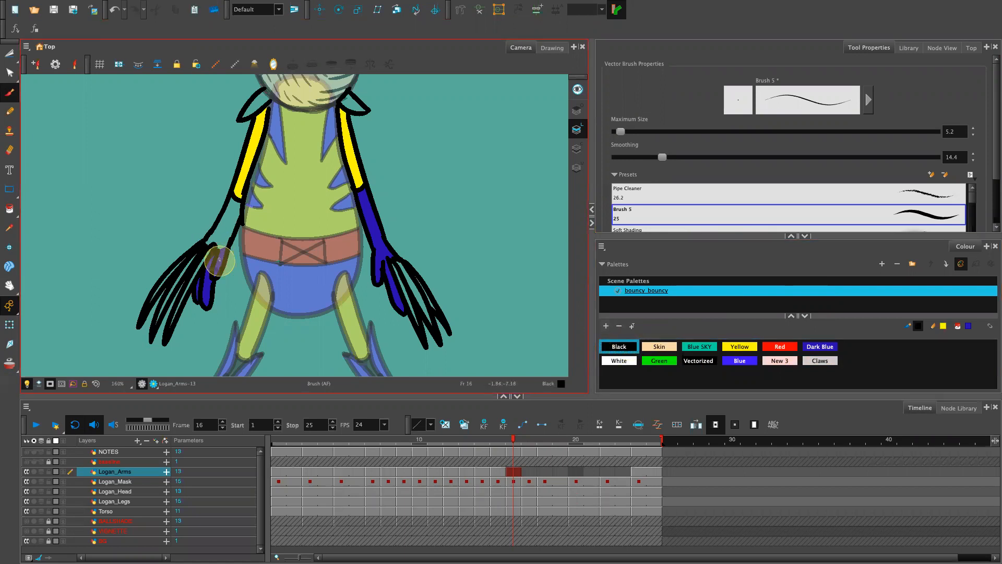
Step: Try to fill the left forearm of the glove with Blue
click(738, 359)
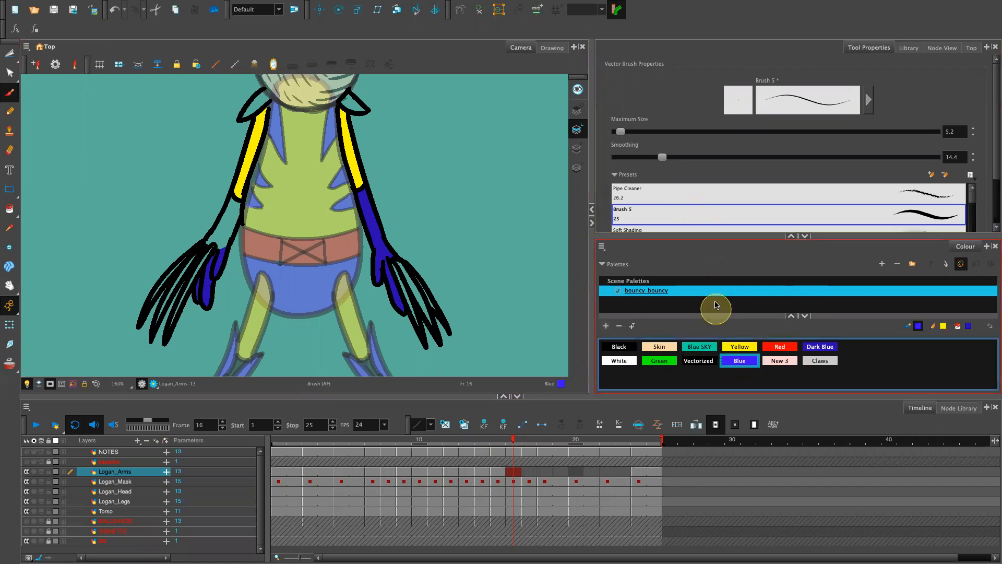
key(alt+i)
click(222, 231)
key(ctrl+z)
key(alt+s)
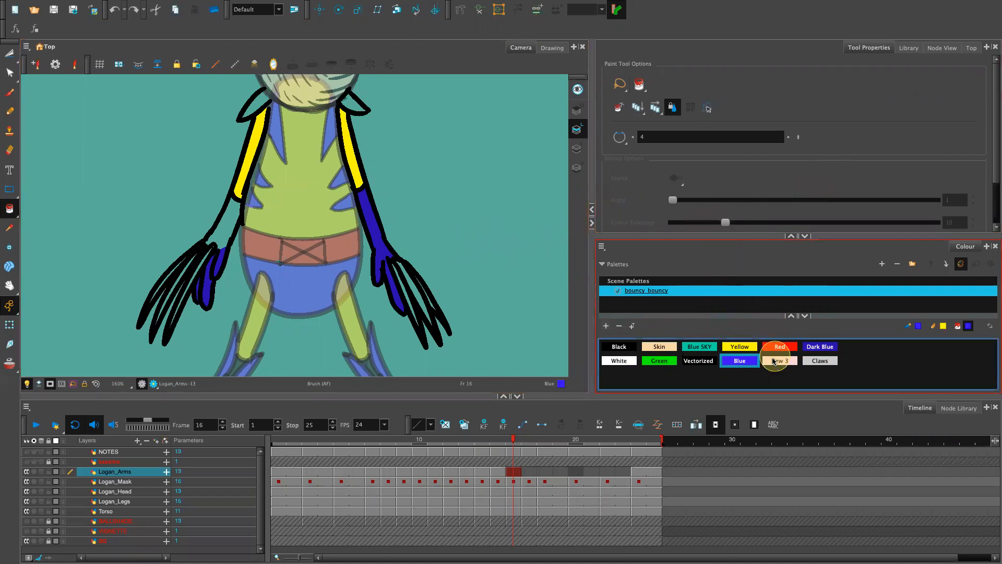
Step: Brush the Claws colour along the claws of the left hand
click(820, 360)
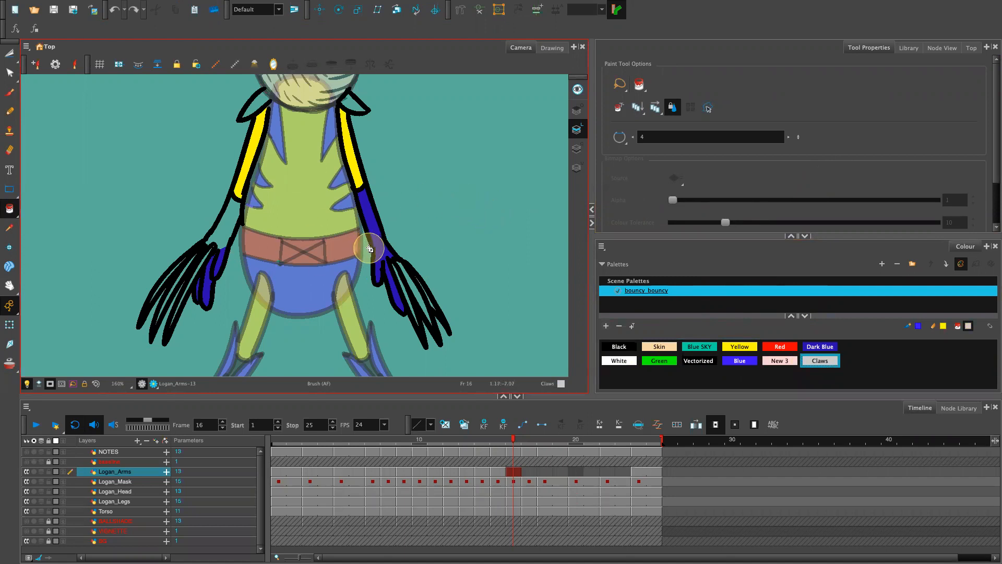
key(alt+b)
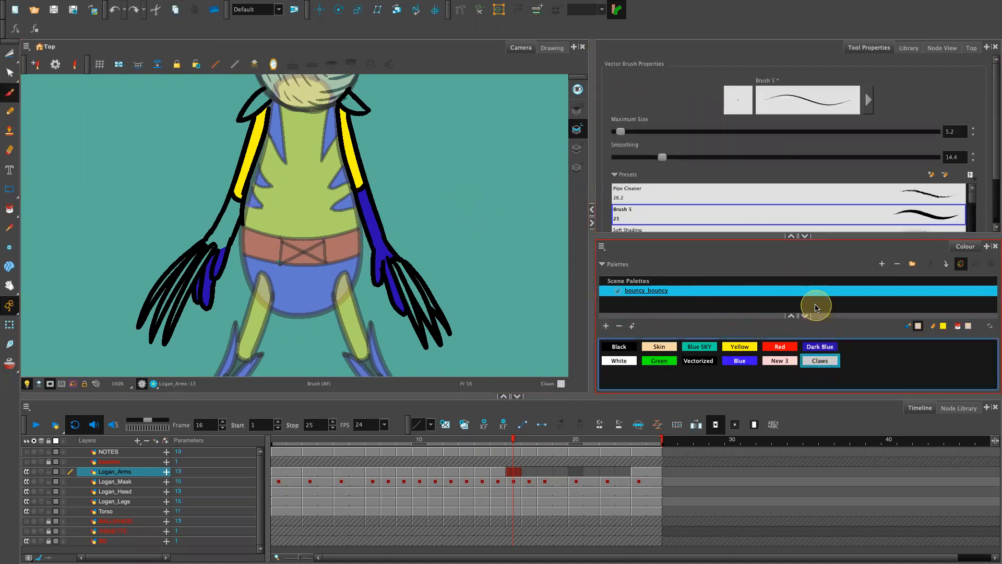
mouse_move(171, 319)
mouse_down()
mouse_move(212, 249)
mouse_move(197, 268)
mouse_up()
key(ctrl+z)
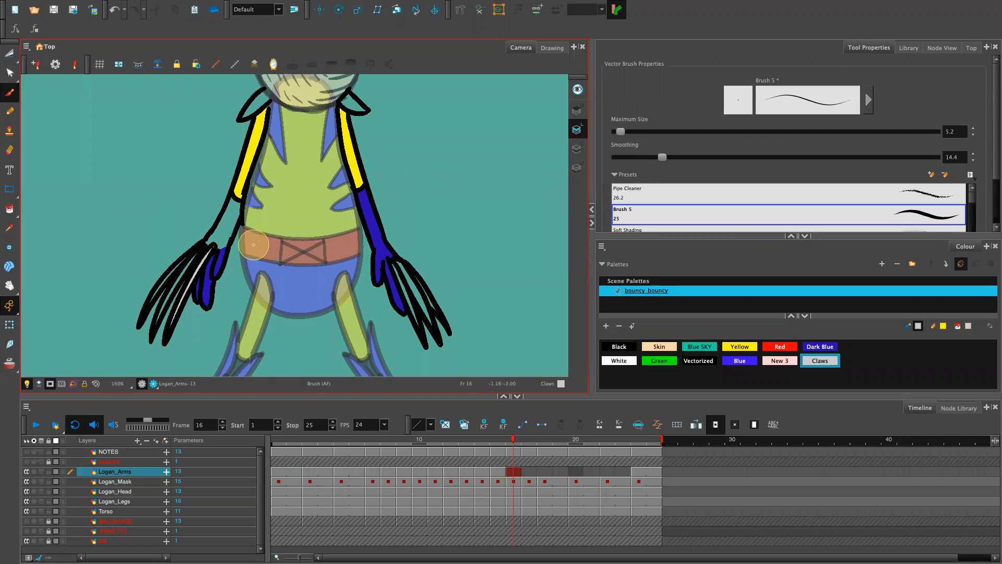
drag(156, 329, 201, 248)
mouse_move(145, 311)
mouse_down()
mouse_move(175, 267)
mouse_move(153, 294)
mouse_up()
Step: Fill the left glove's forearm with Blue
click(740, 360)
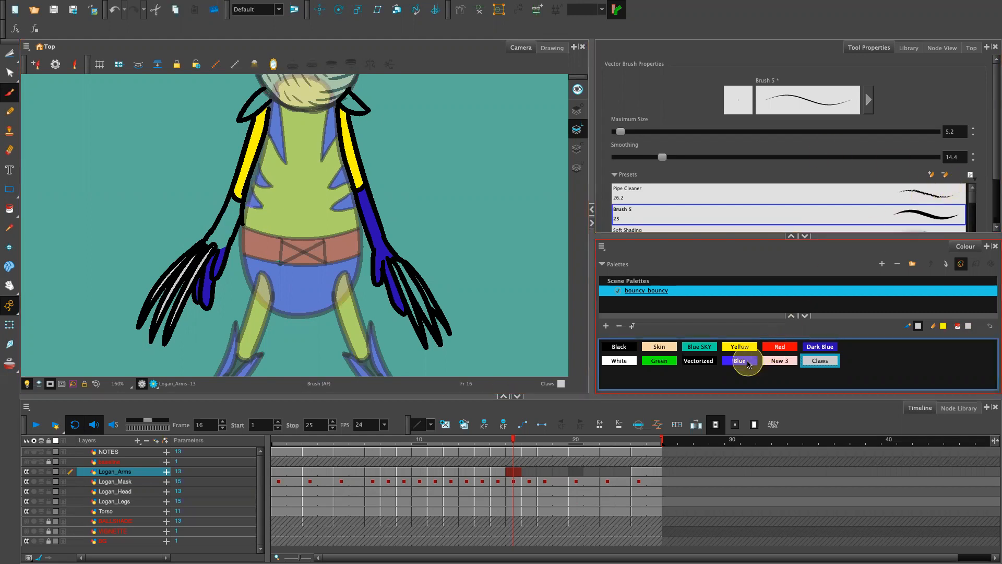
key(alt+i)
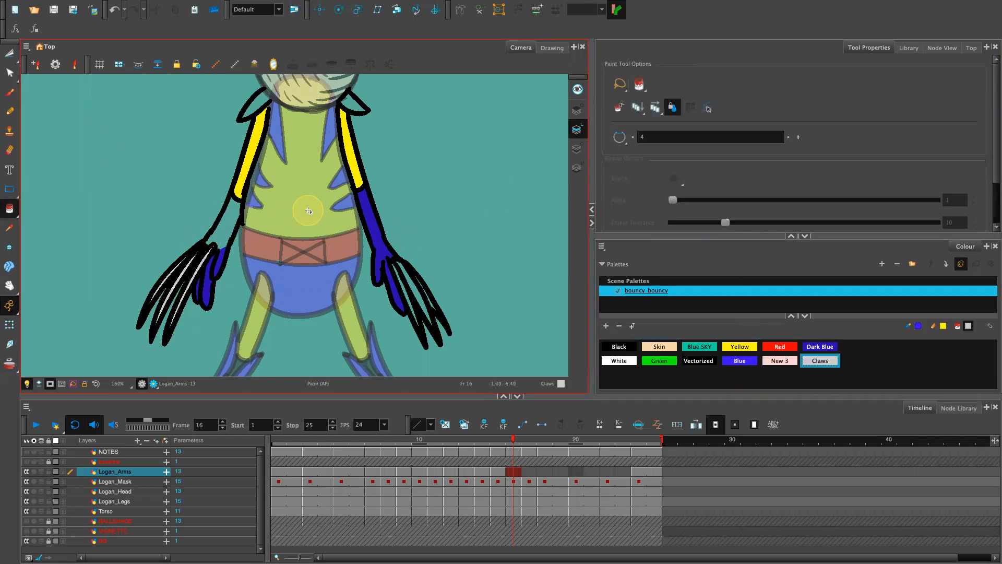
click(751, 365)
click(223, 228)
click(931, 201)
Step: Set the brush's maximum size to 24.8 and paint the right hand's claws with the Claws colour
click(824, 362)
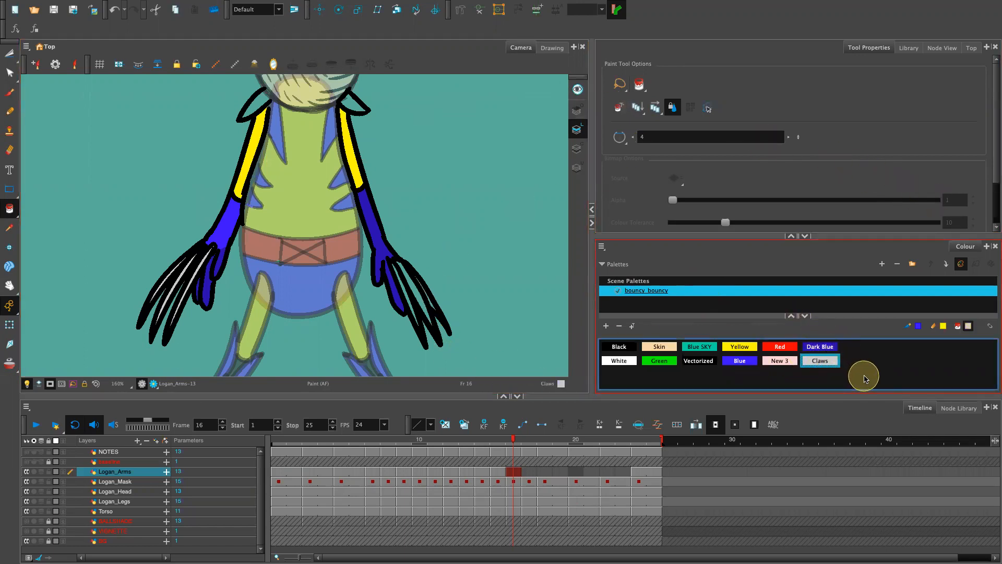
key(alt+b)
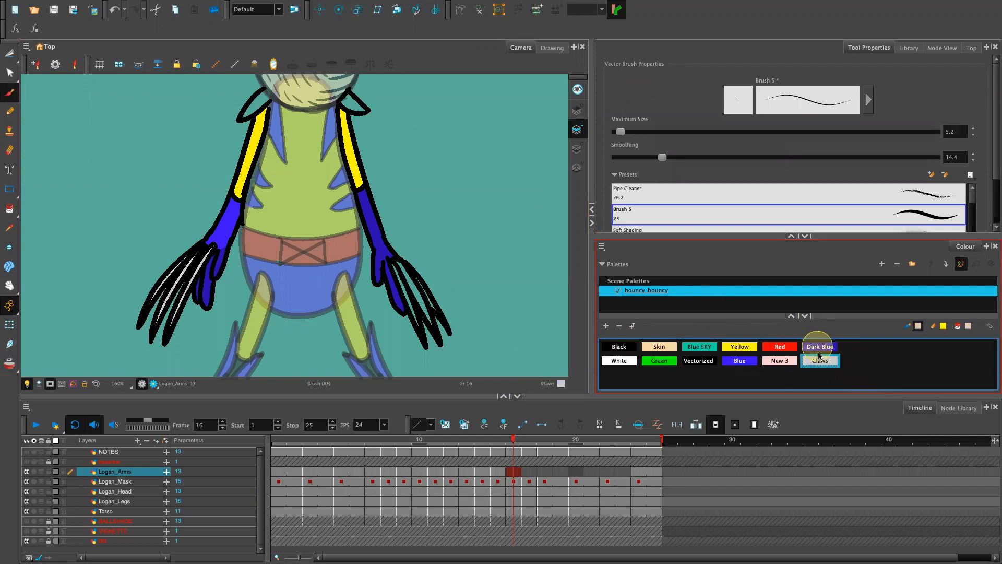
drag(621, 131, 636, 132)
mouse_move(398, 267)
mouse_down()
mouse_move(419, 317)
mouse_move(395, 262)
mouse_move(429, 318)
mouse_move(400, 266)
mouse_move(433, 307)
mouse_move(413, 285)
mouse_move(420, 326)
mouse_move(405, 282)
mouse_move(432, 324)
mouse_move(402, 268)
mouse_up()
Step: Fill the right shoulder pad with Blue
key(2)
key(2)
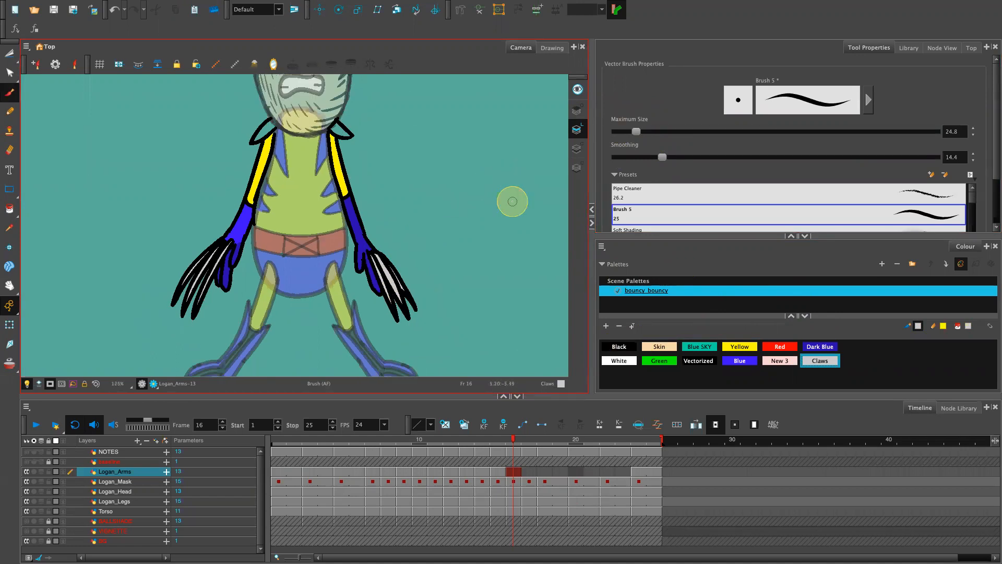
click(741, 361)
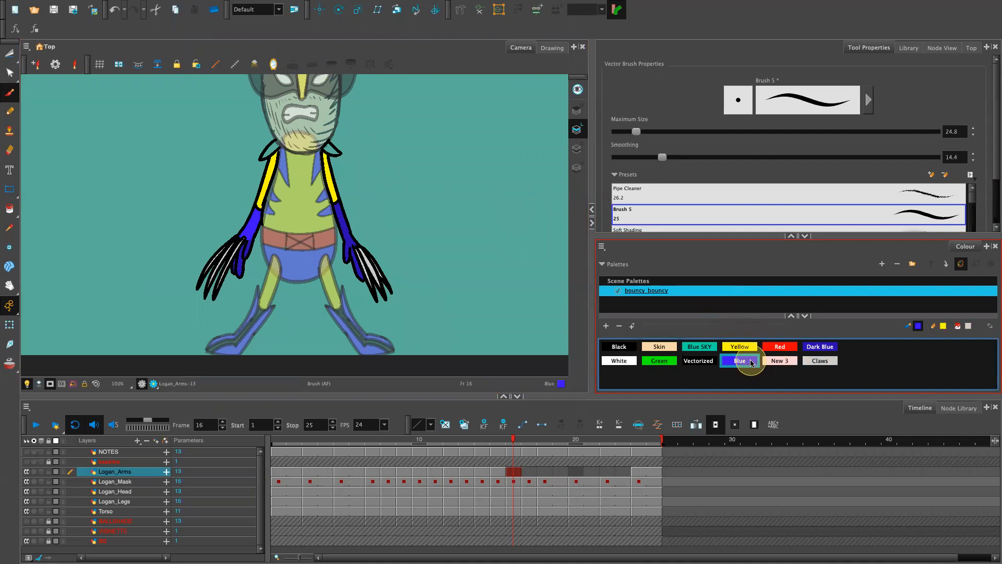
key(alt+i)
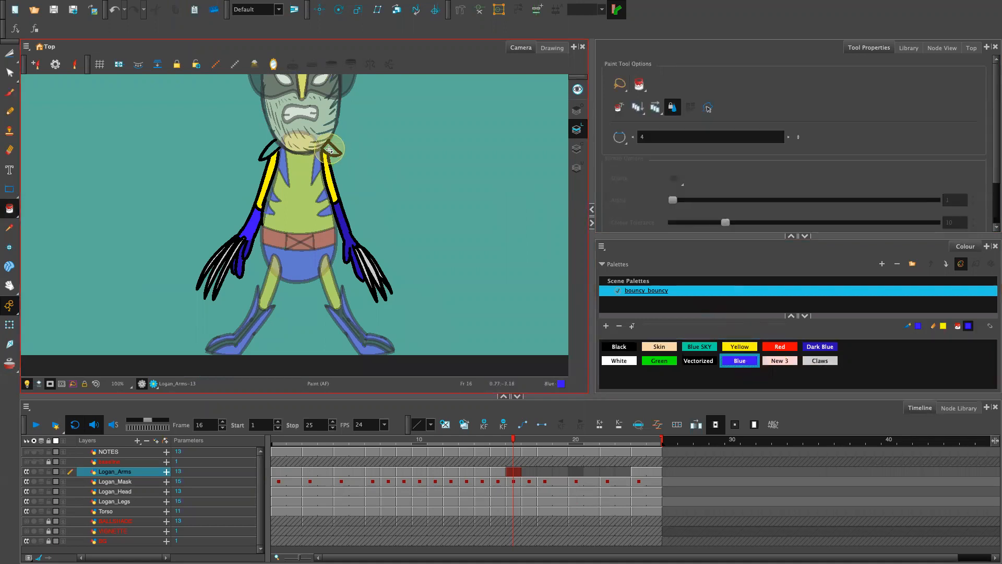
click(332, 153)
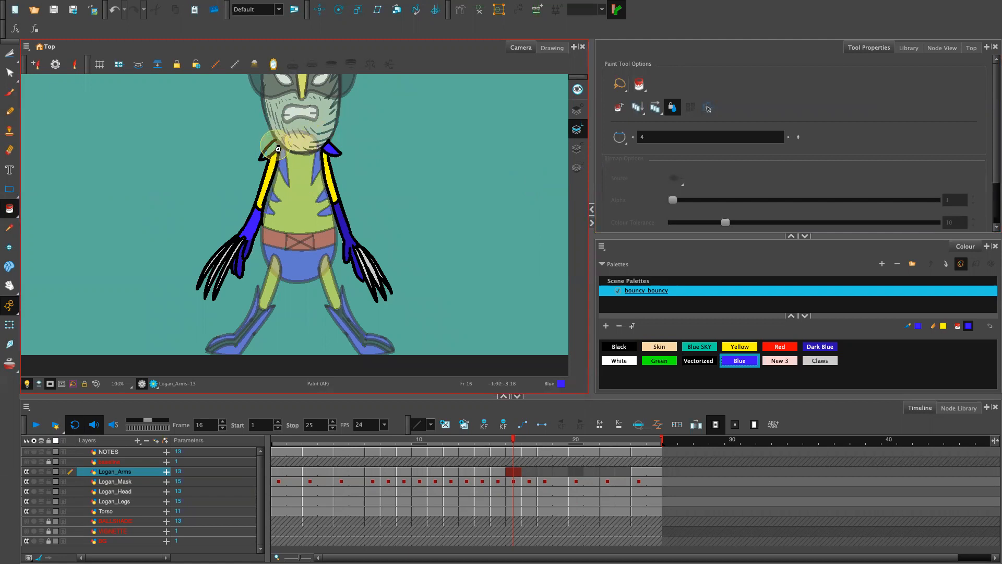
Step: Touch up the left shoulder pad's outline with the Black pencil and fill the pad with Blue
drag(490, 199, 483, 316)
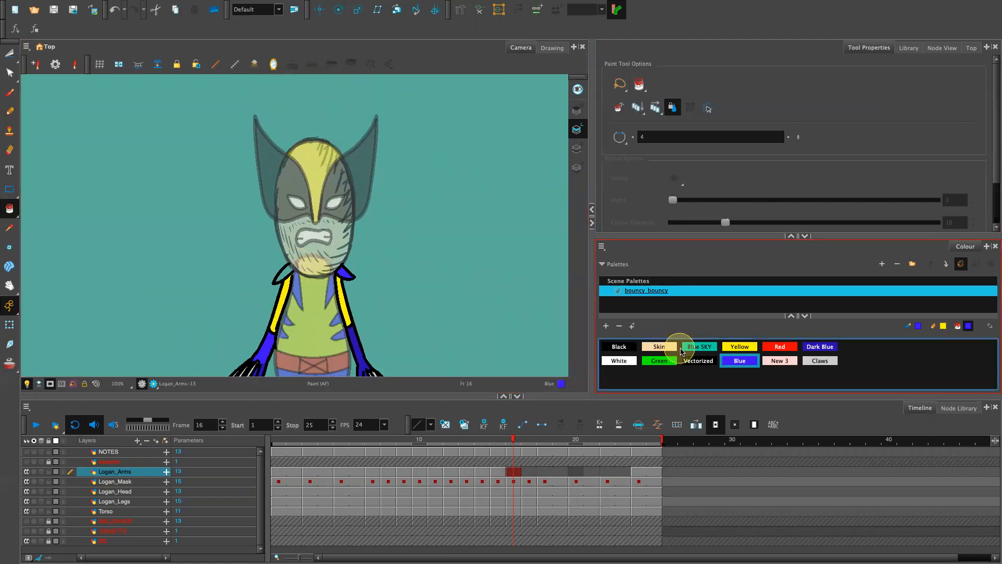
click(621, 347)
key(alt+x)
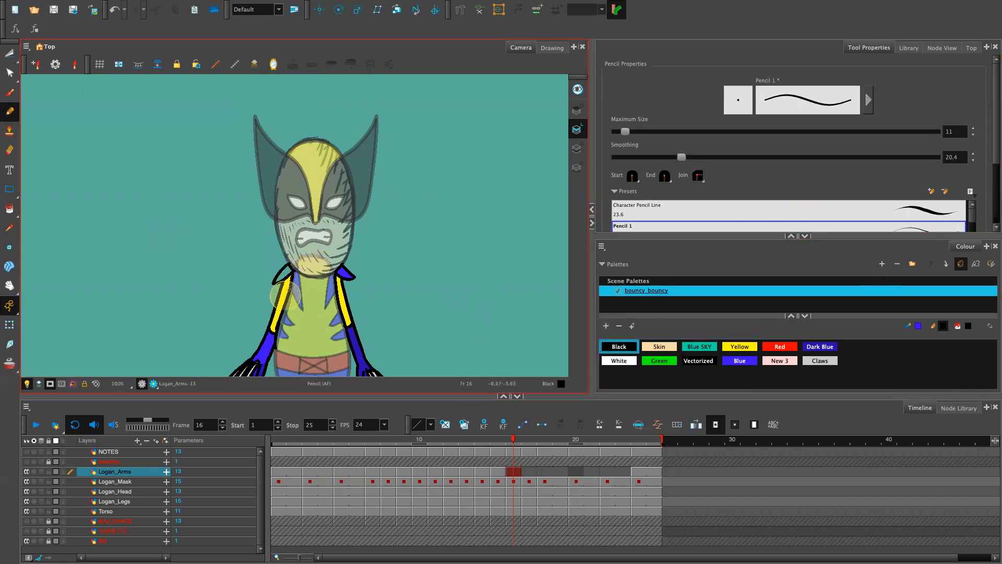
key(alt+i)
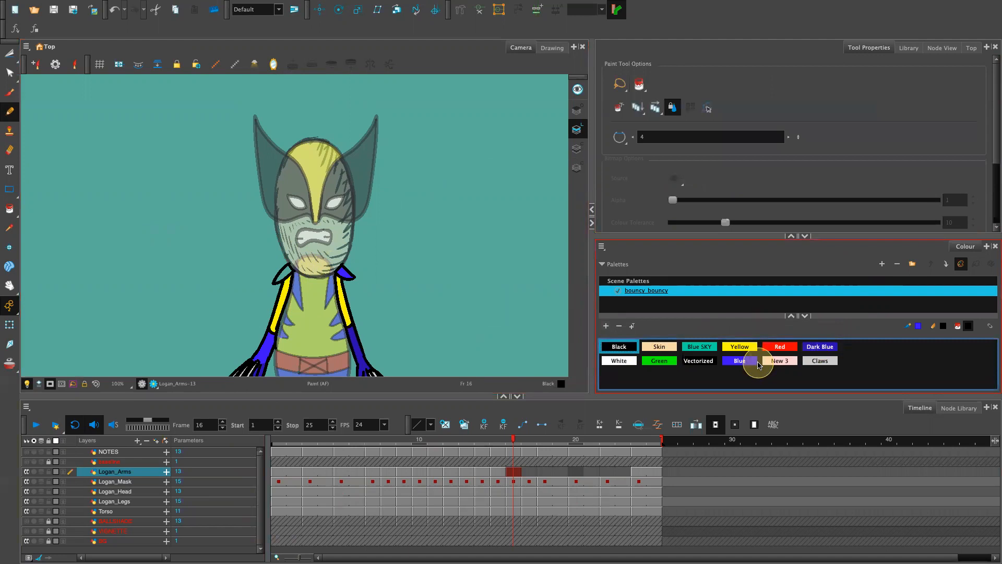
click(739, 360)
click(285, 276)
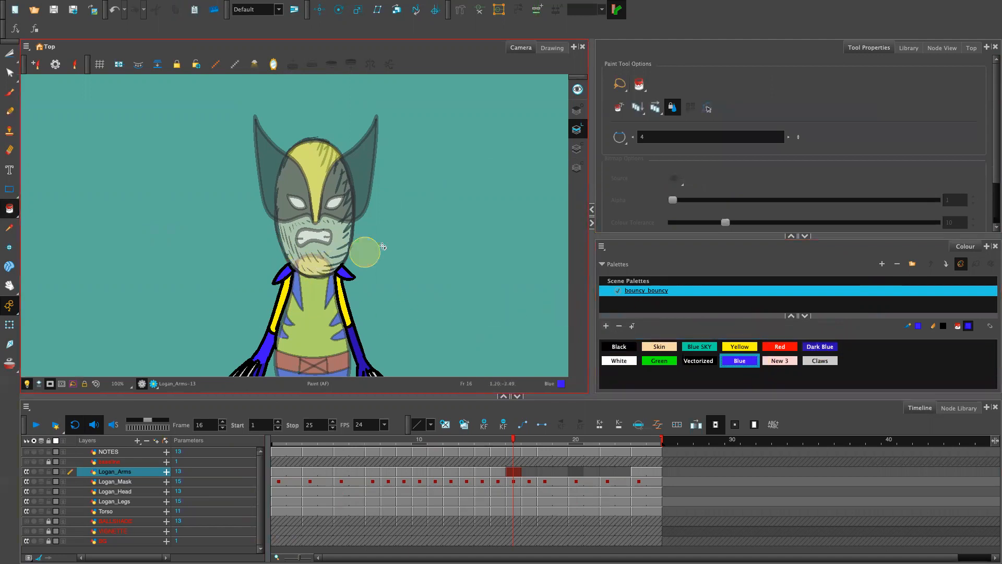
Step: Go to frame 17 and select its empty cell on the Logan_Arms layer
key(1)
key(1)
key(1)
key(1)
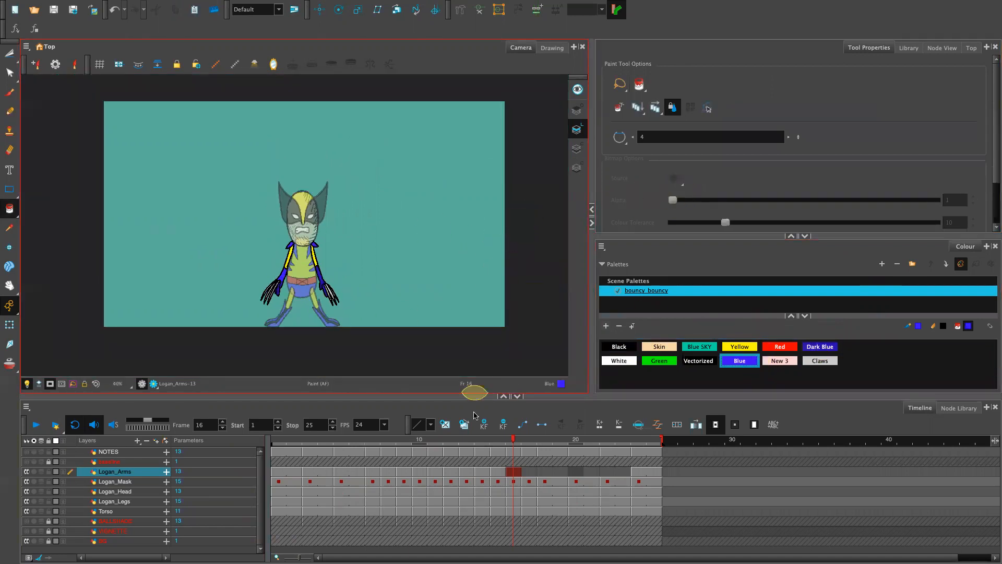
click(515, 451)
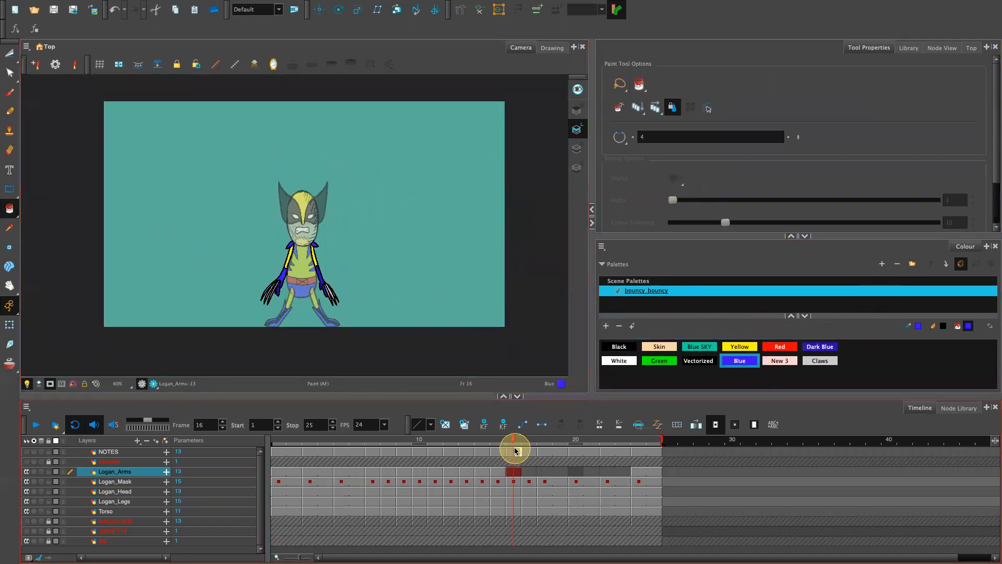
drag(513, 443, 524, 471)
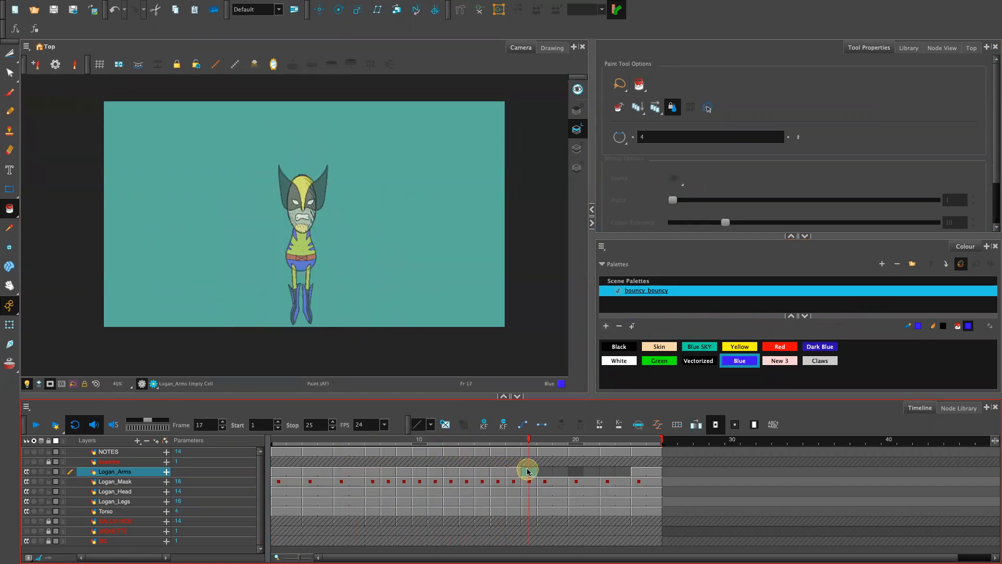
click(529, 472)
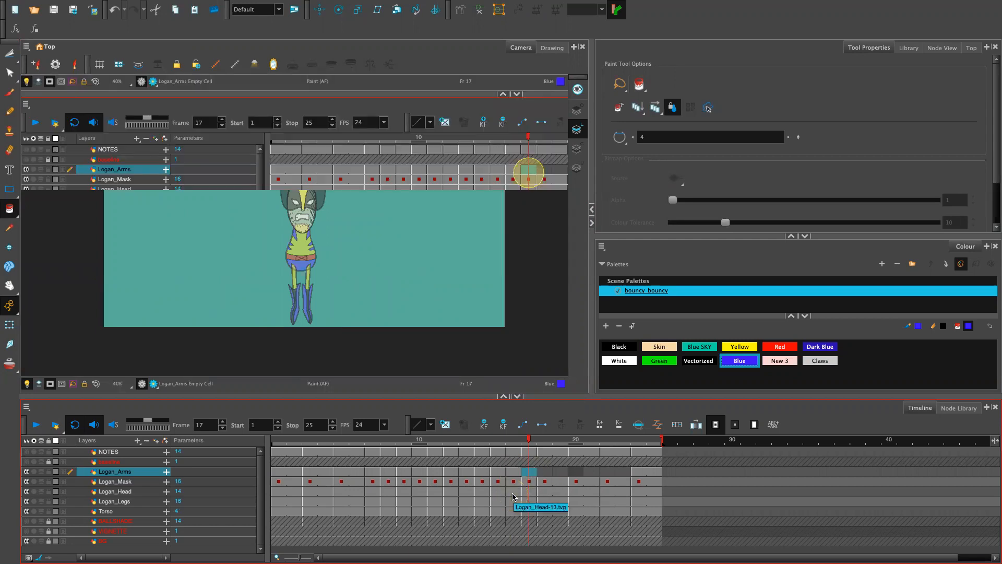
click(529, 471)
Step: Choose Black and the Pencil tool for outlining the arms on frame 17
click(622, 176)
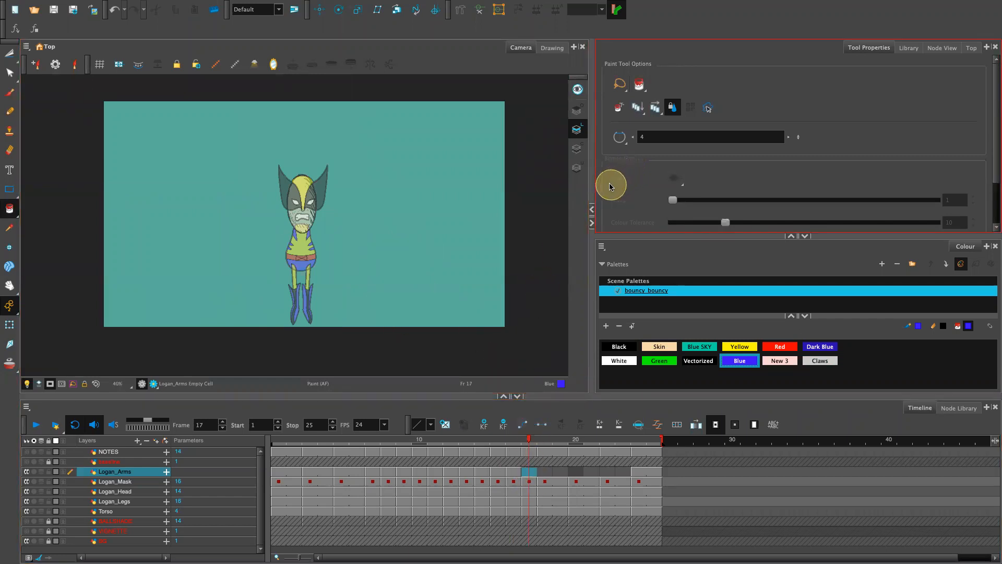
key(2)
key(2)
key(2)
key(2)
key(space)
drag(449, 318, 562, 183)
click(621, 346)
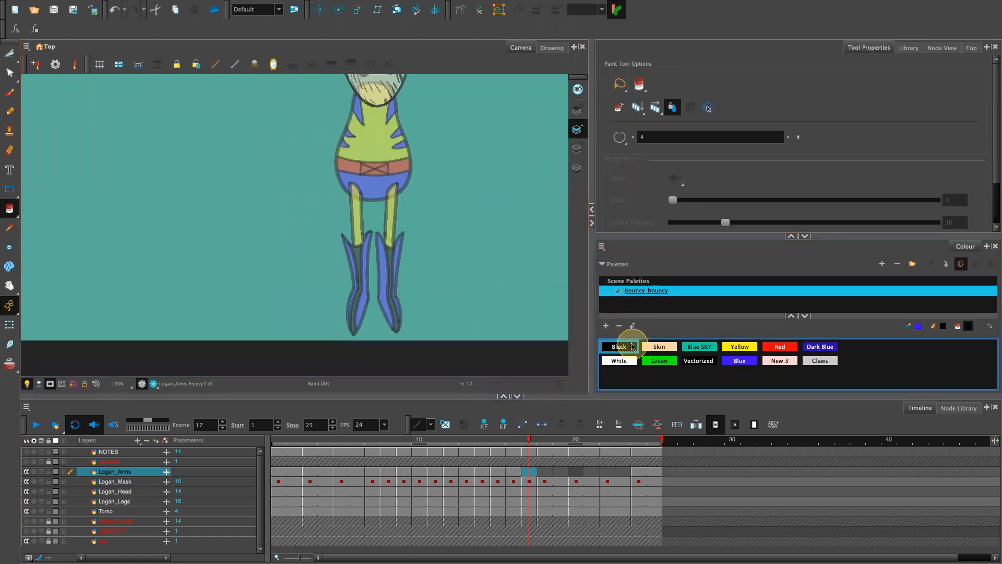
key(alt+x)
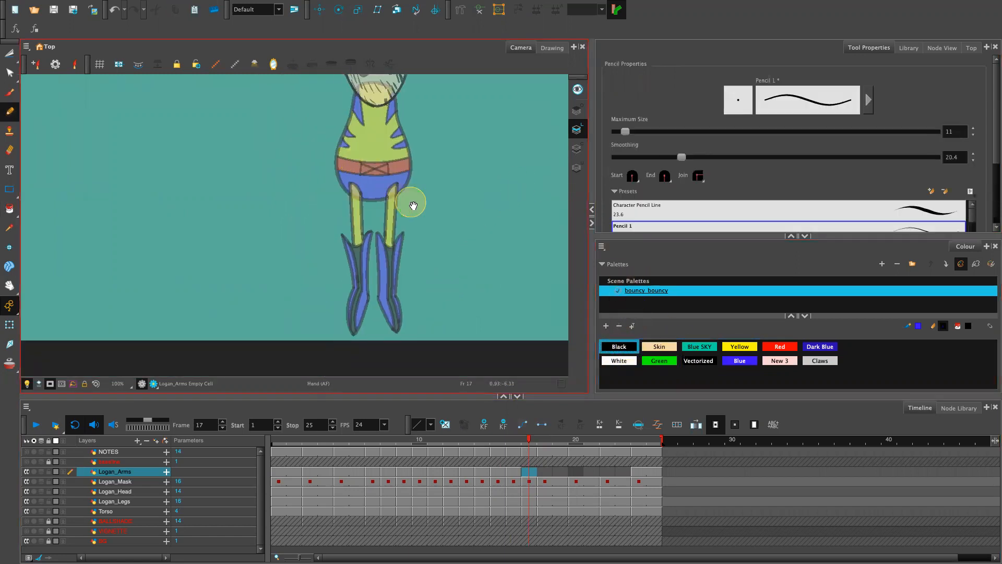
key(space)
drag(423, 240, 433, 303)
drag(361, 150, 341, 273)
key(ctrl+z)
drag(359, 149, 338, 233)
key(ctrl+z)
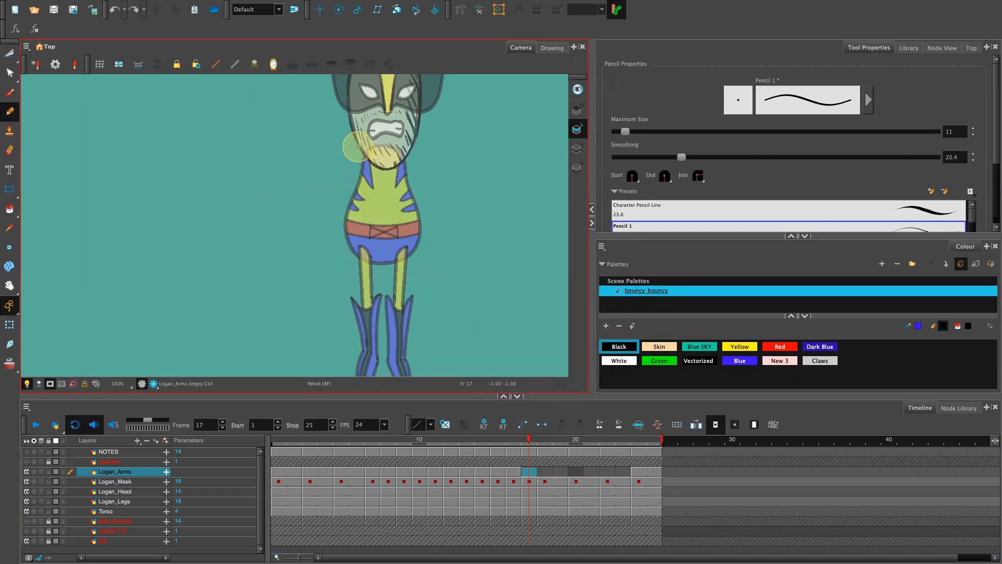
key(ctrl+z)
key(ctrl+z)
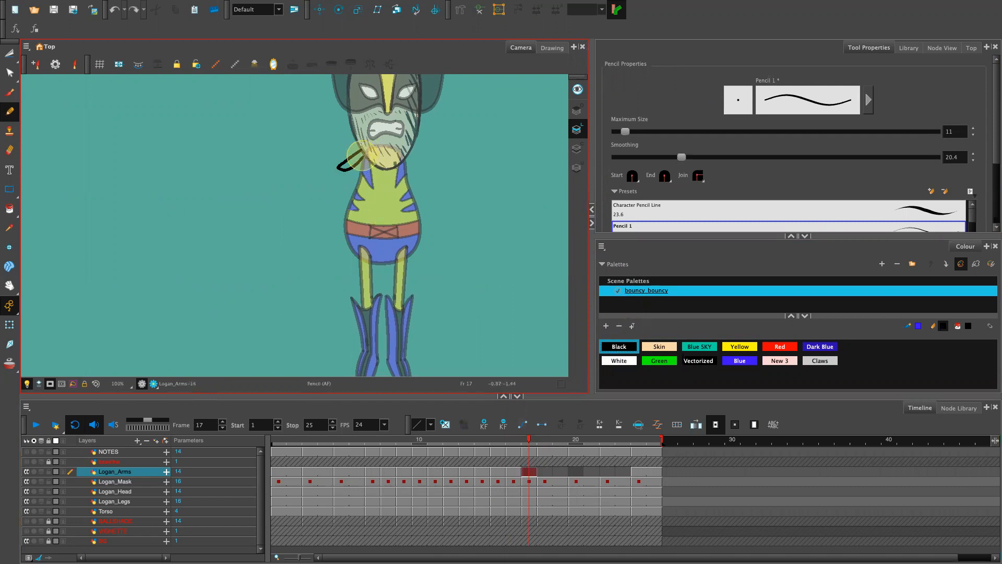
Step: Outline the left arm in Black pencil, from the shoulder pad beside the torso to the glove and thumb
drag(360, 152, 335, 256)
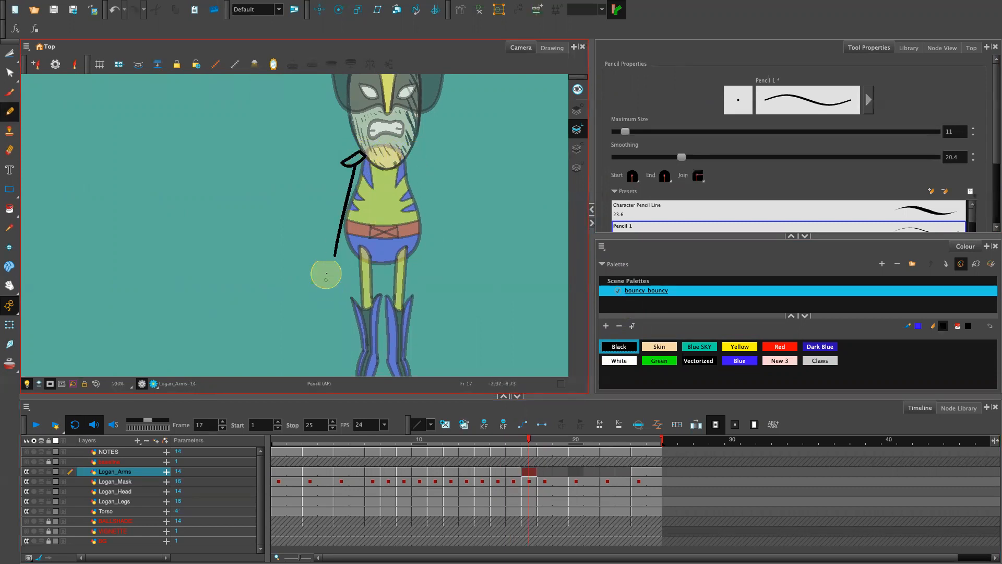
key(ctrl+z)
drag(354, 165, 330, 283)
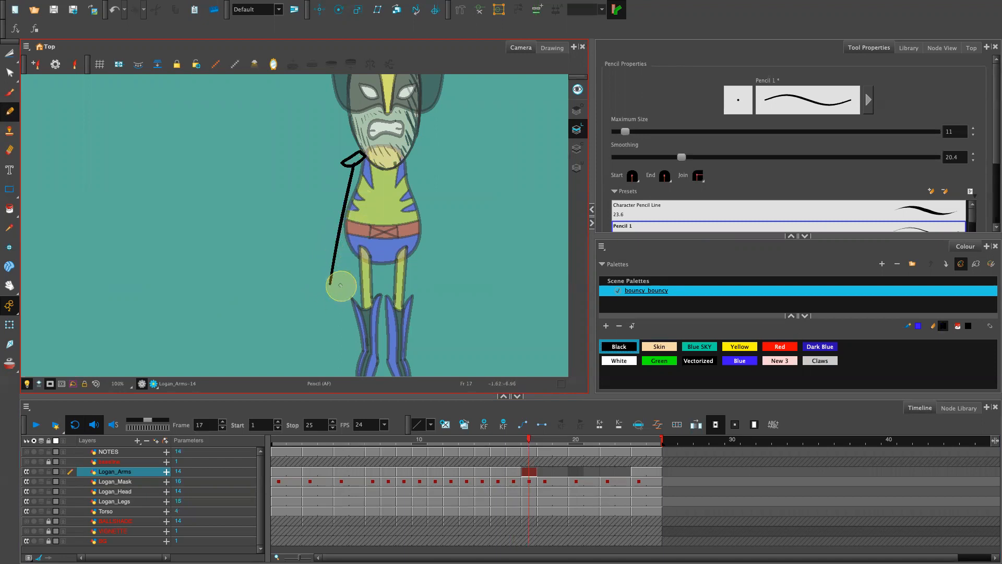
drag(345, 288, 345, 263)
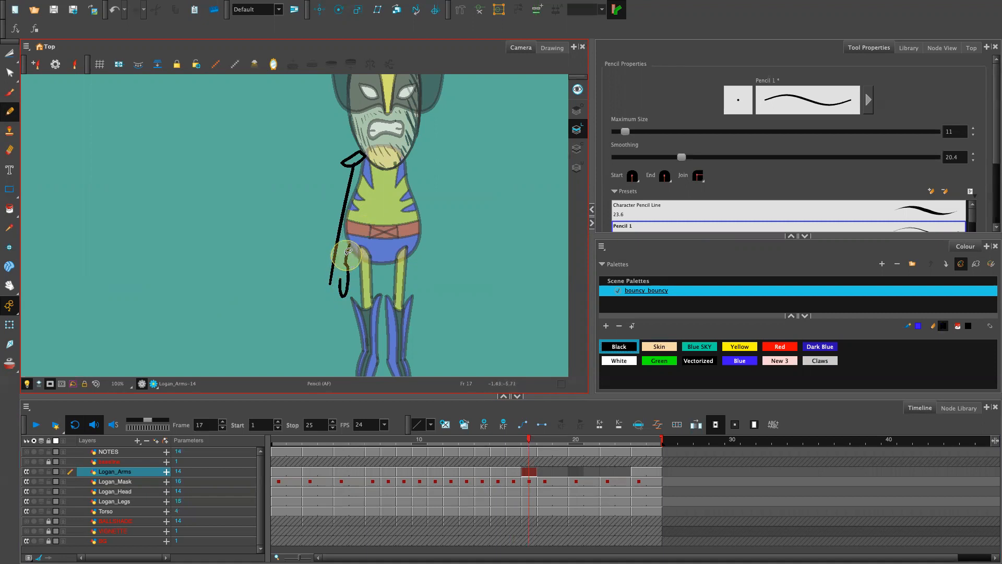
mouse_move(345, 223)
mouse_down()
mouse_move(349, 245)
mouse_move(363, 156)
mouse_up()
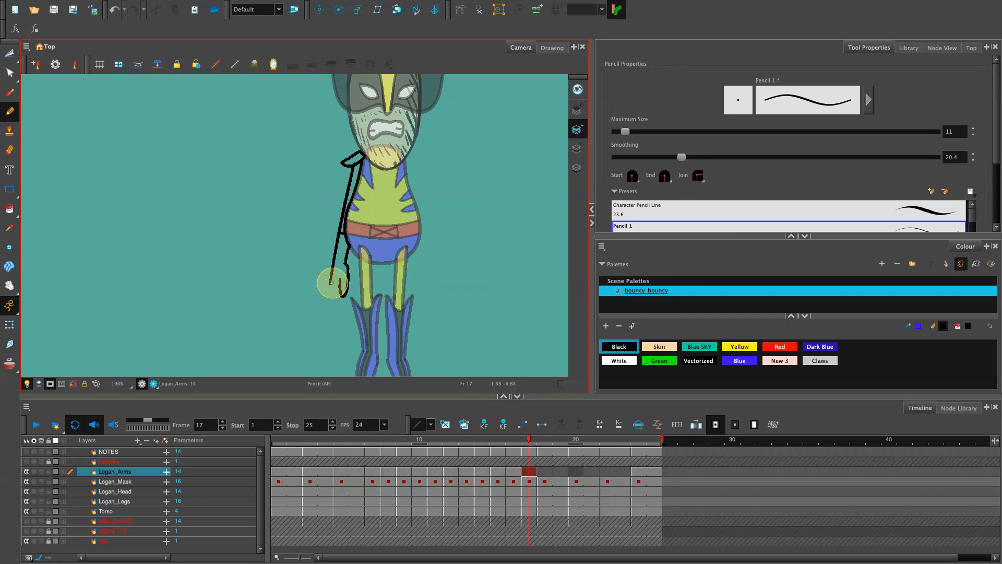
Step: Draw long, slightly curved claws extending downward from the left hand and complete the hand's finger outline
drag(332, 285, 331, 361)
key(ctrl+z)
drag(333, 283, 334, 365)
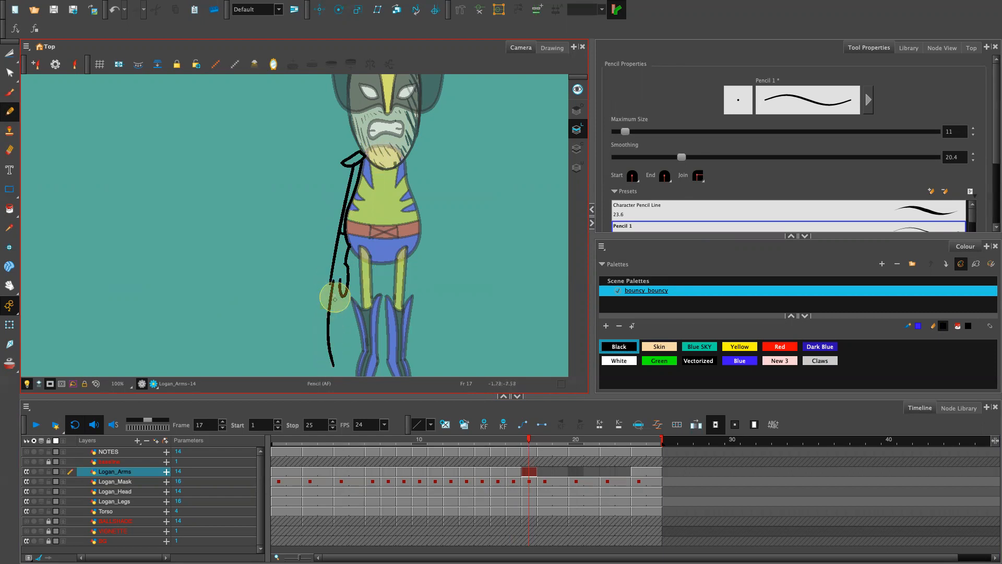
drag(334, 281, 334, 369)
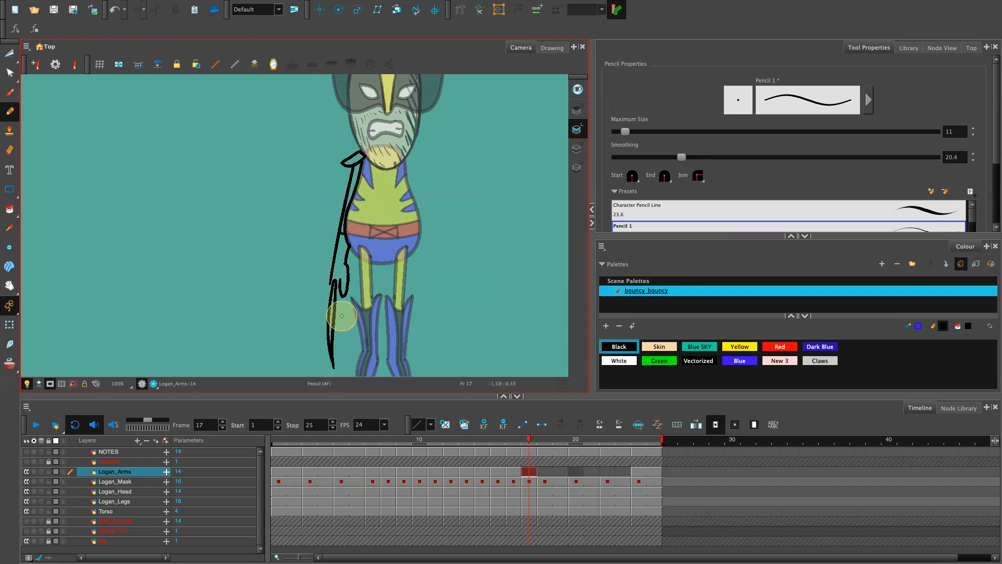
drag(330, 282, 333, 368)
key(ctrl+z)
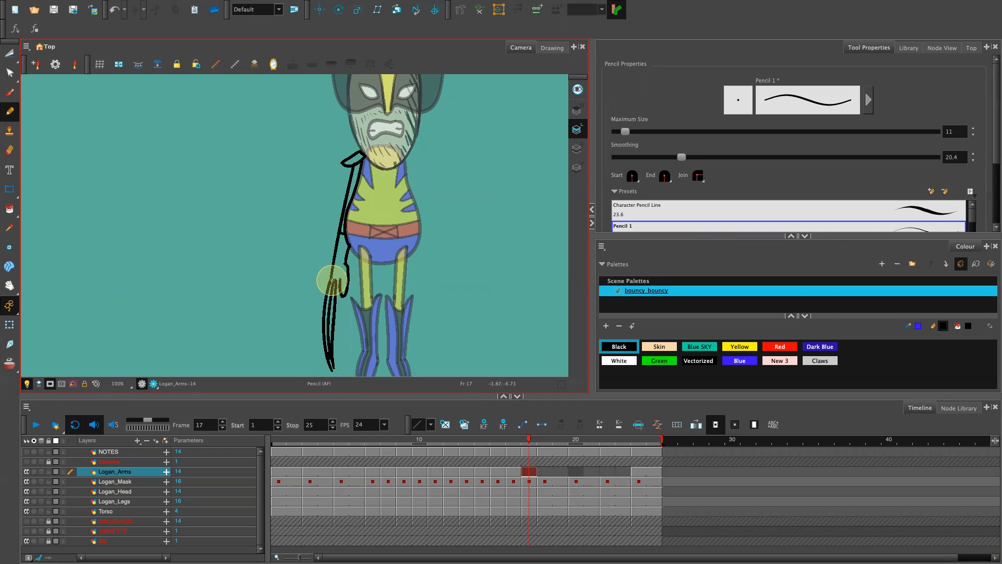
drag(335, 312, 342, 295)
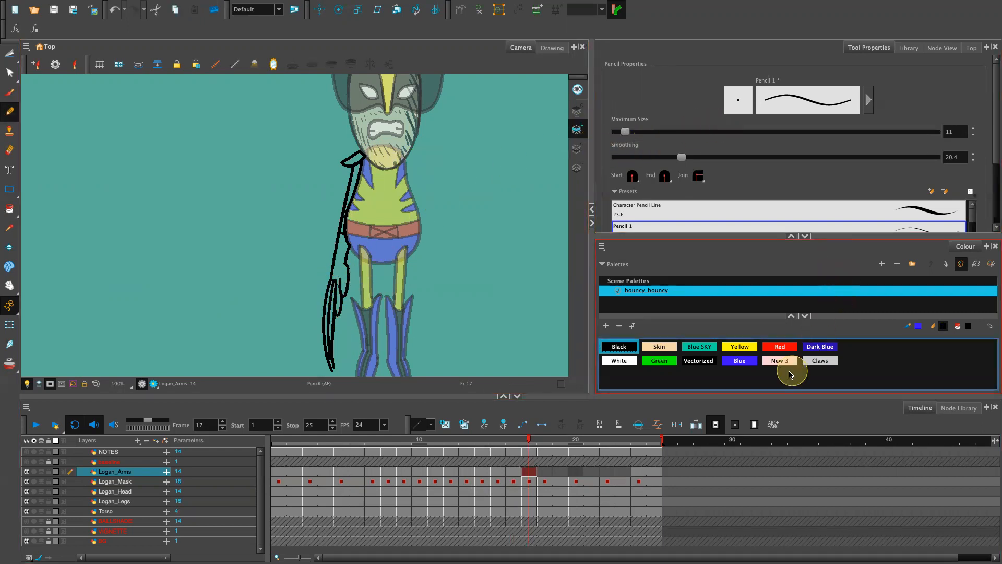
Step: Fill the left glove, its fingers and the left shoulder pad with Blue
click(745, 362)
key(alt+i)
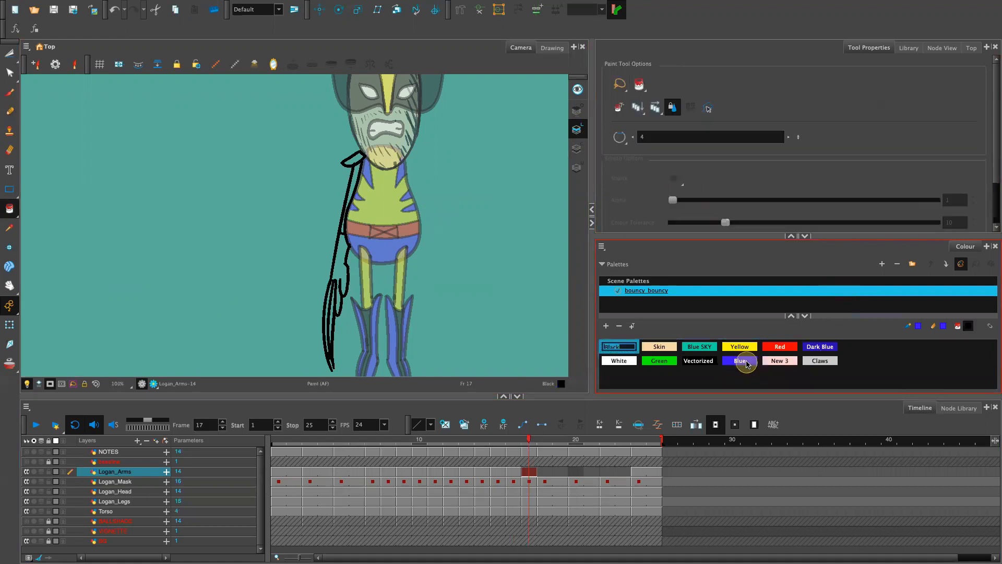
click(750, 364)
click(346, 277)
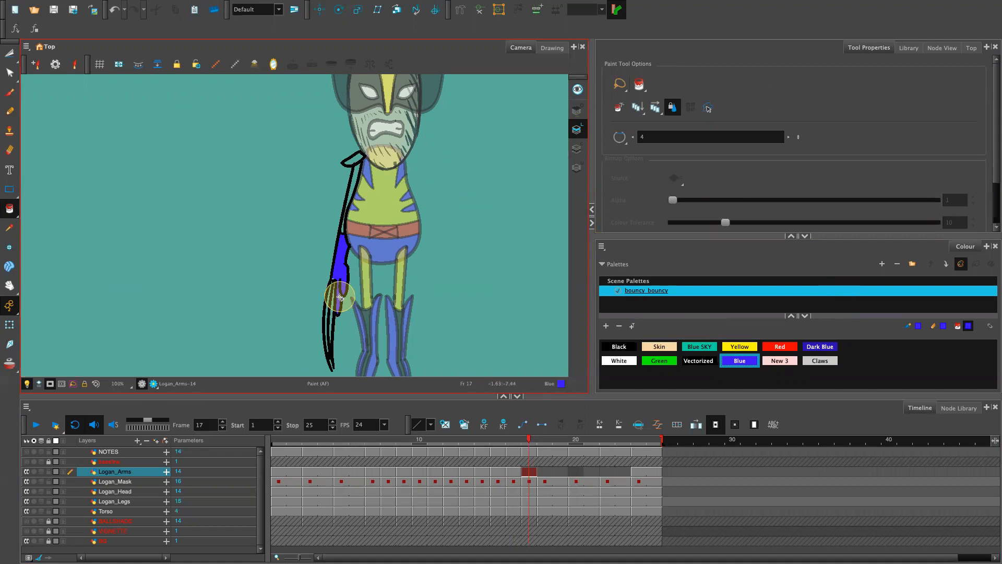
click(339, 297)
key(alt+b)
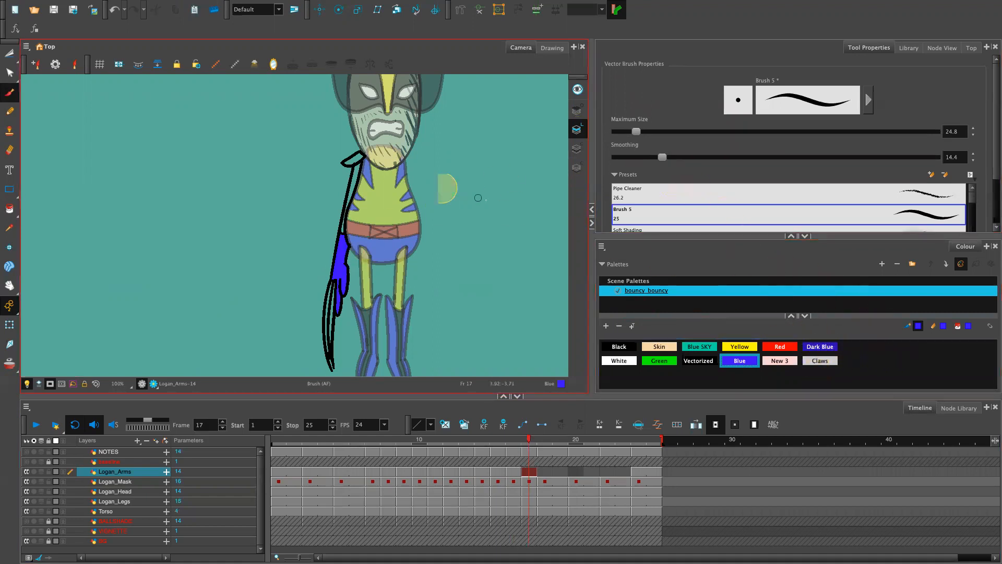
key(alt+i)
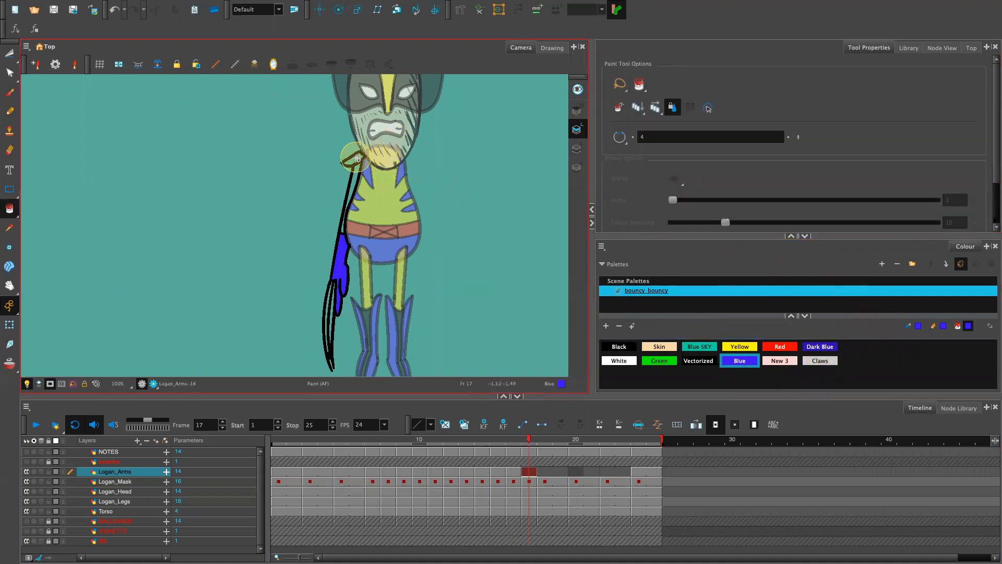
Step: Fill the left upper arm with Yellow and the left hand's claws with the Claws colour
click(740, 346)
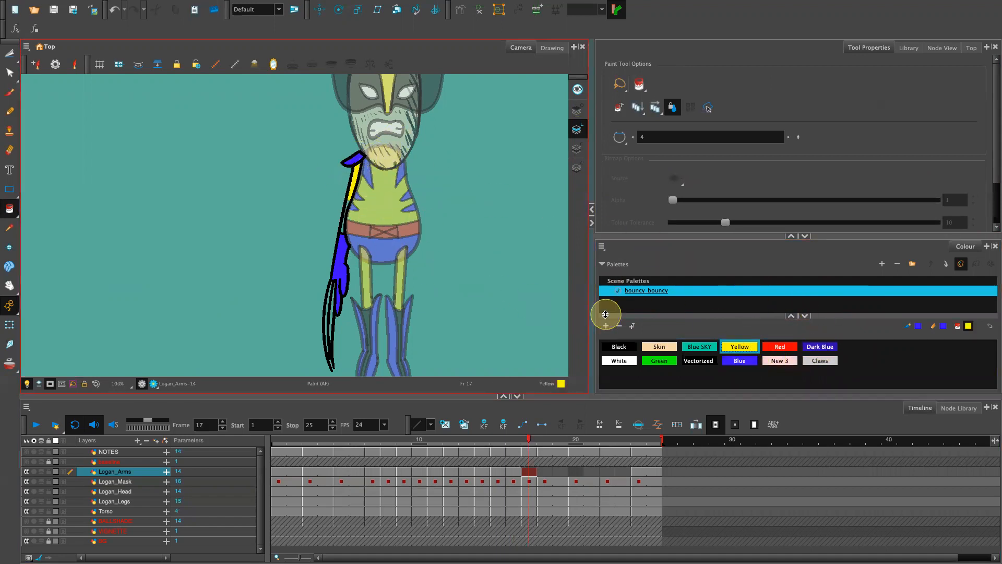
click(344, 230)
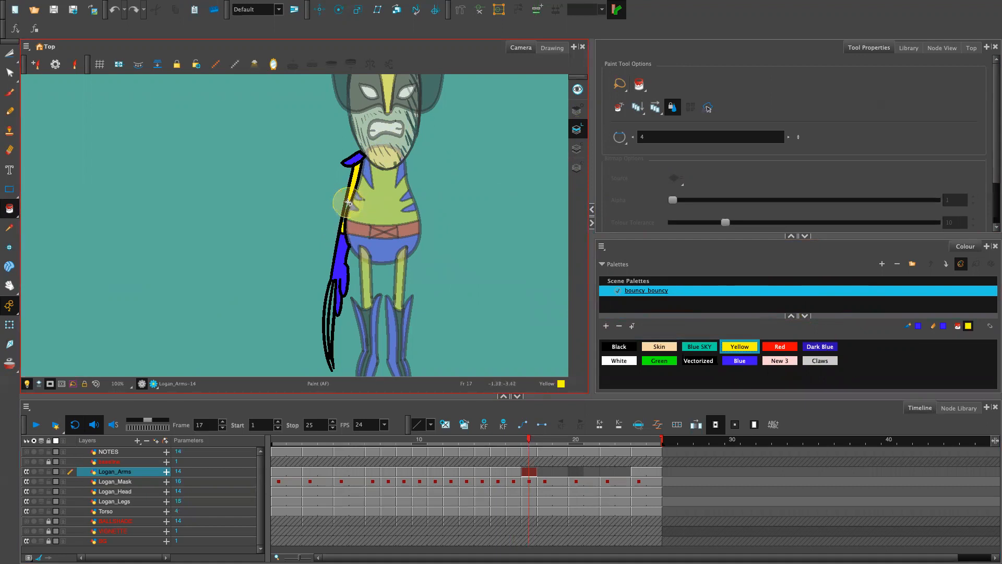
click(819, 360)
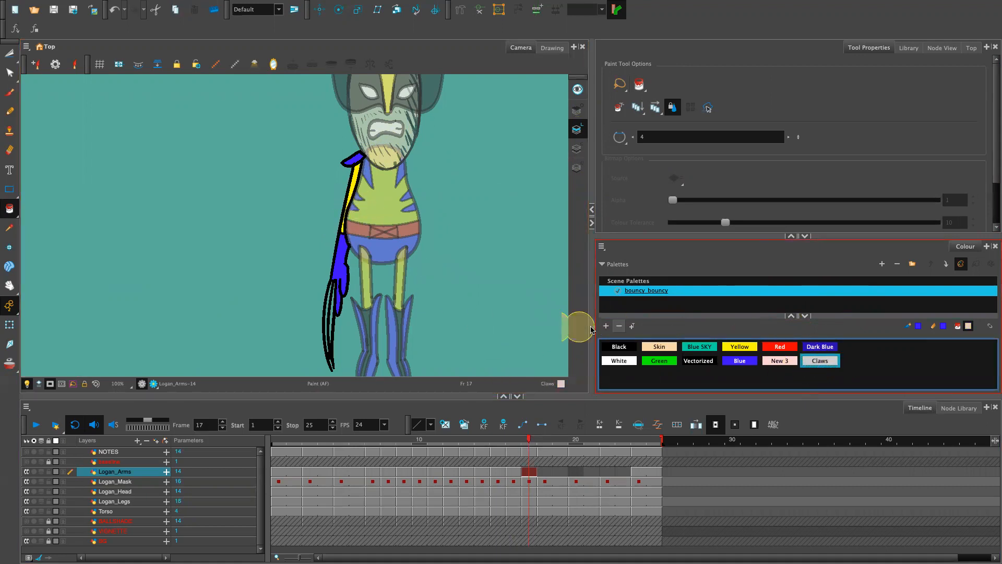
click(331, 323)
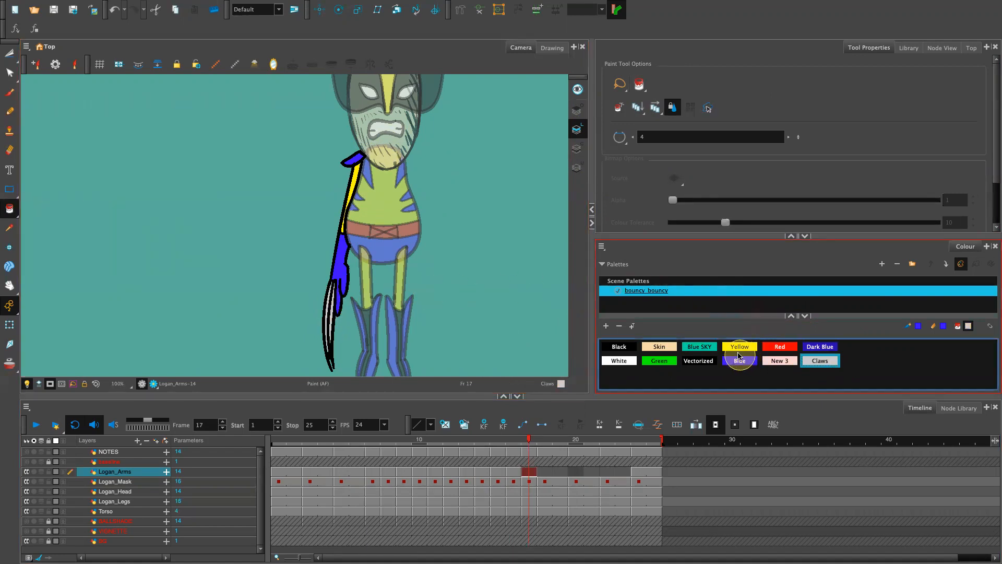
click(723, 197)
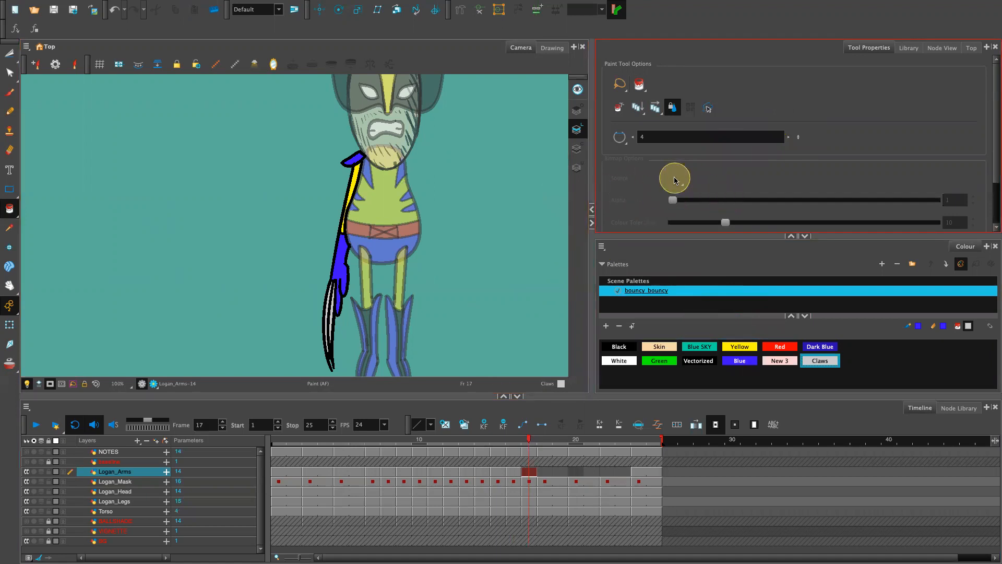
mouse_move(405, 153)
mouse_down()
mouse_move(290, 302)
mouse_move(360, 373)
mouse_up()
key(super+d)
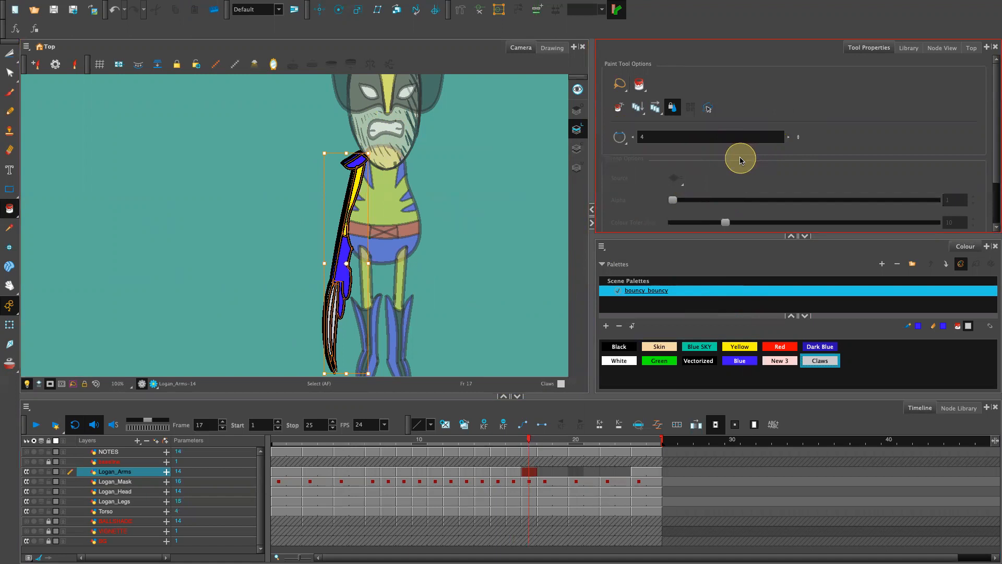
key(Up)
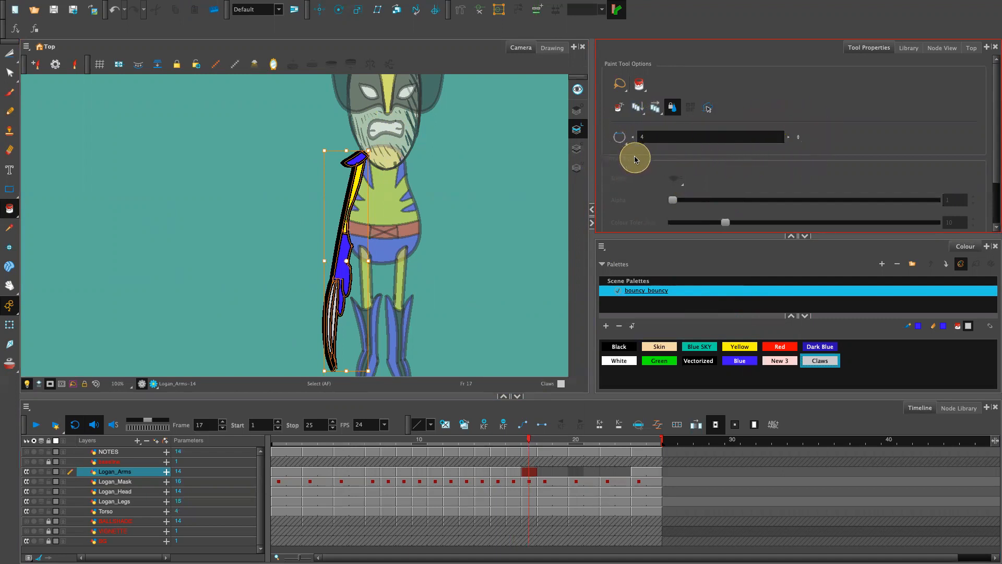
click(13, 52)
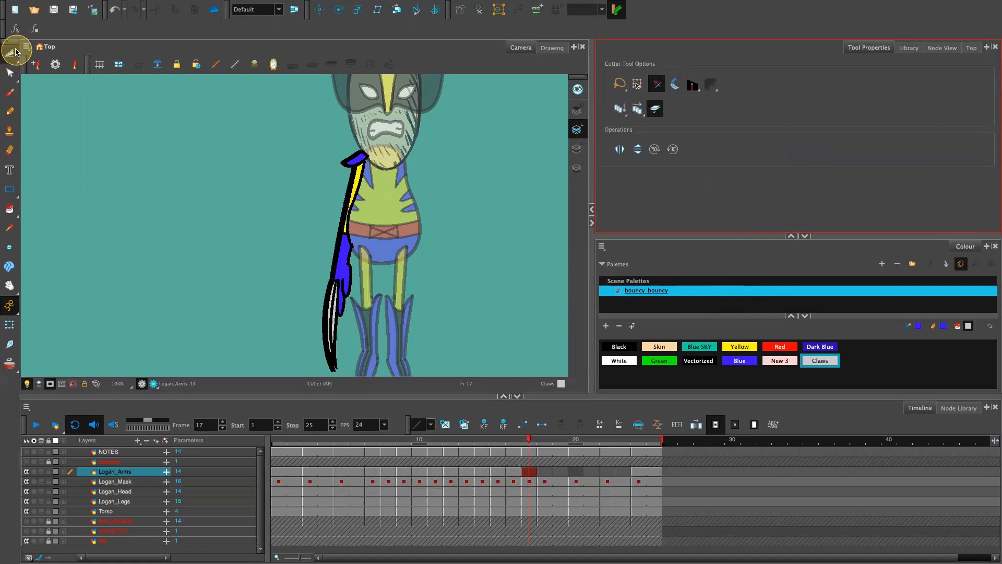
key(super+z)
key(super+z)
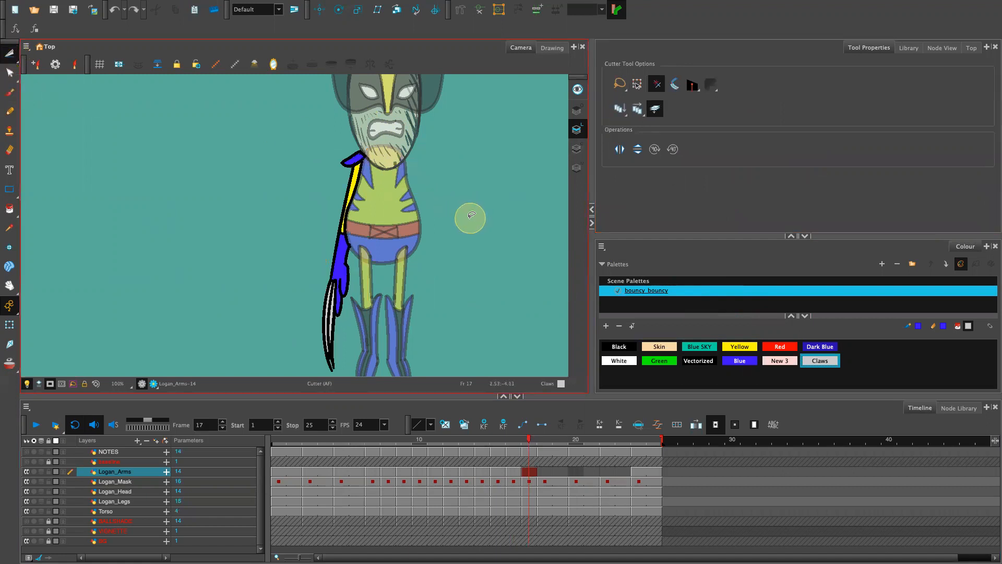
Step: Duplicate the entire finished left arm on frame 17, including its shoulder pad, glove and claws
click(14, 55)
click(50, 53)
key(super+a)
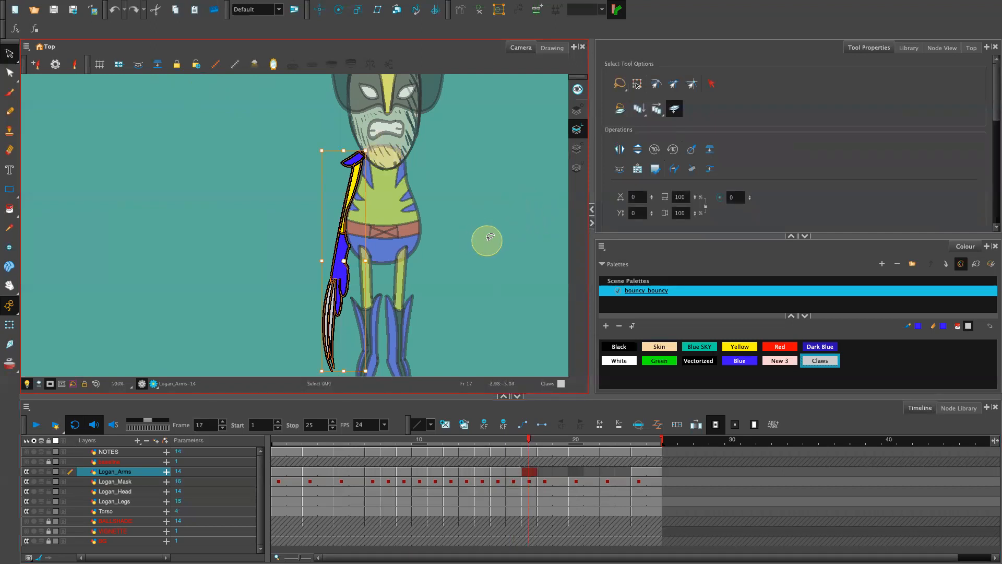
key(Right)
key(Down)
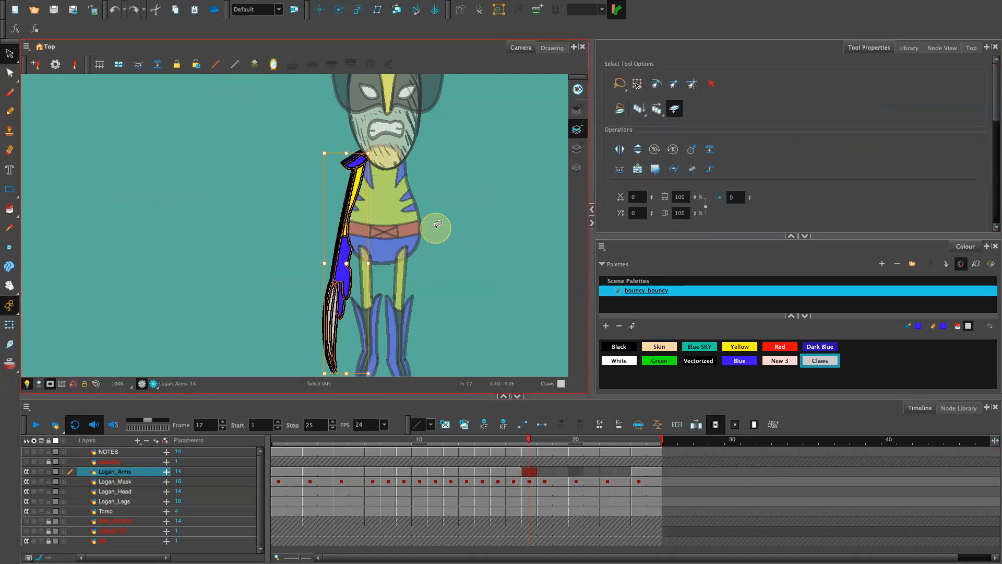
key(Up)
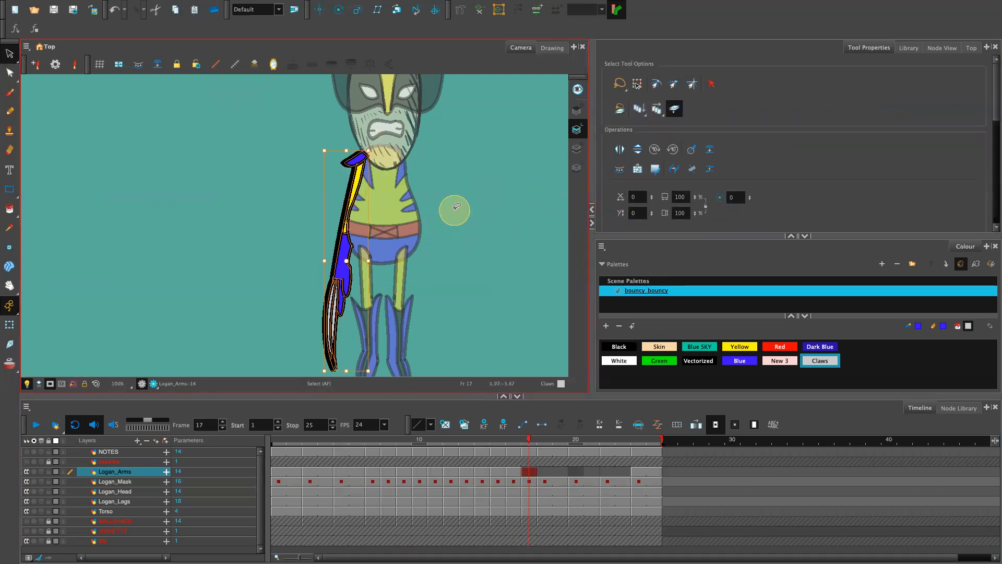
Step: Flip the arm copy horizontally and move it across the torso to line up with the opposite shoulder
click(618, 149)
key(Right)
key(Right)
key(Right)
key(Right)
key(Right)
key(Right)
key(Right)
key(Right)
key(Right)
key(Right)
key(Right)
key(Right)
key(Right)
key(Right)
key(Right)
key(Right)
key(Right)
key(Right)
key(Right)
key(Right)
key(Right)
key(Right)
key(Right)
key(Right)
key(Right)
key(Right)
key(Right)
key(Right)
key(Right)
key(Right)
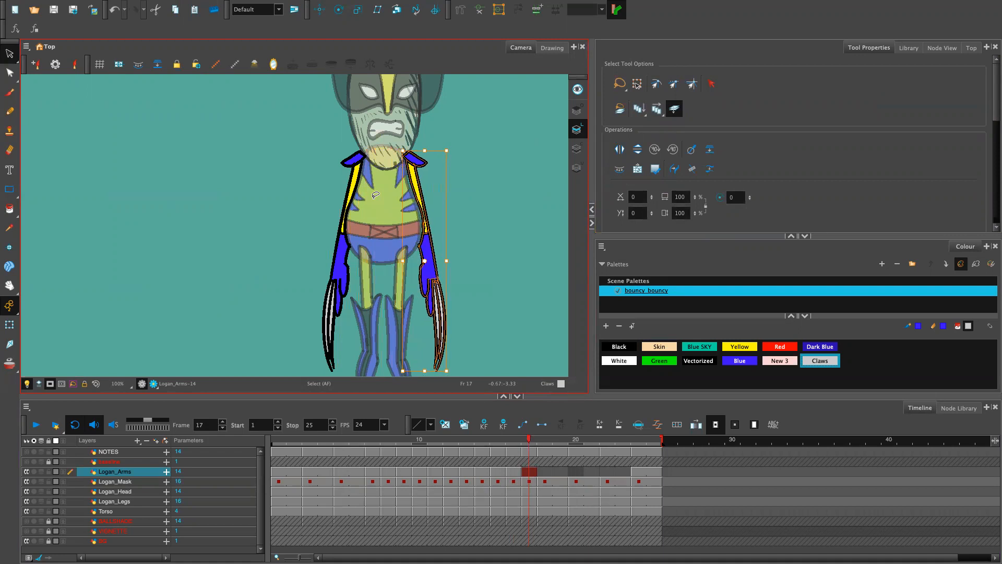
key(Left)
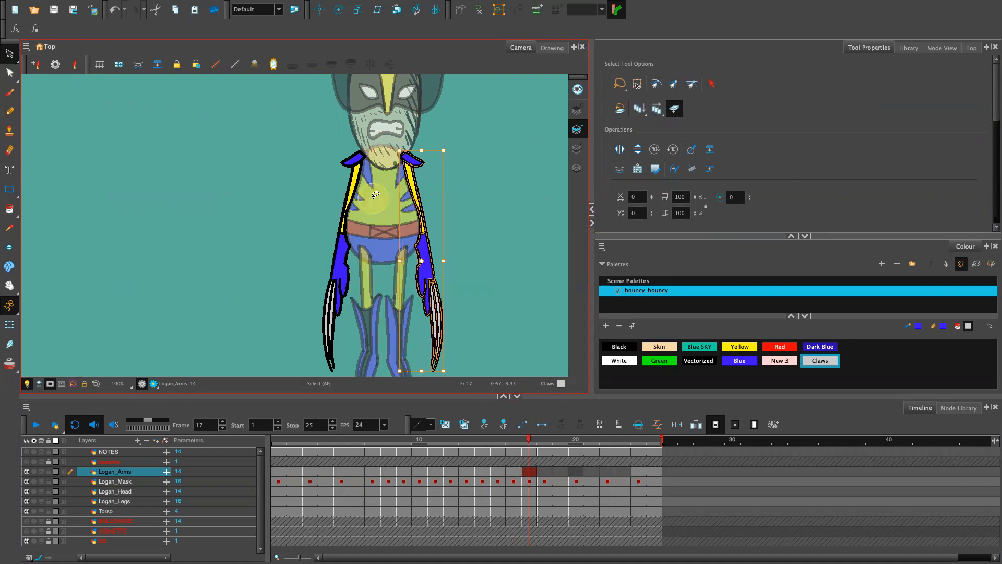
key(Right)
key(Left)
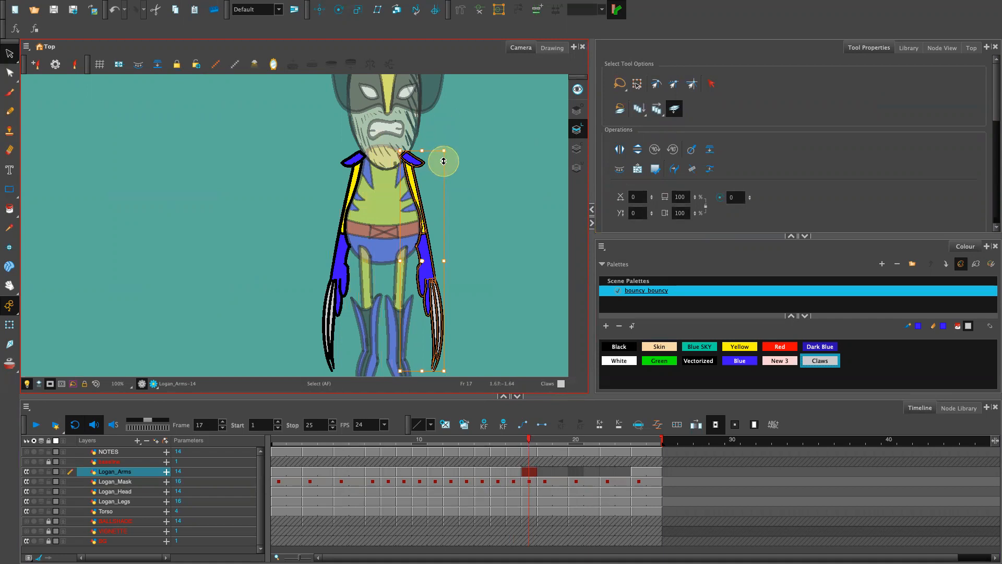
Step: Cut away the part of the mirrored arm's shoulder pad that overlaps the character's jaw
key(2)
key(2)
key(2)
key(2)
key(space)
drag(463, 257, 271, 460)
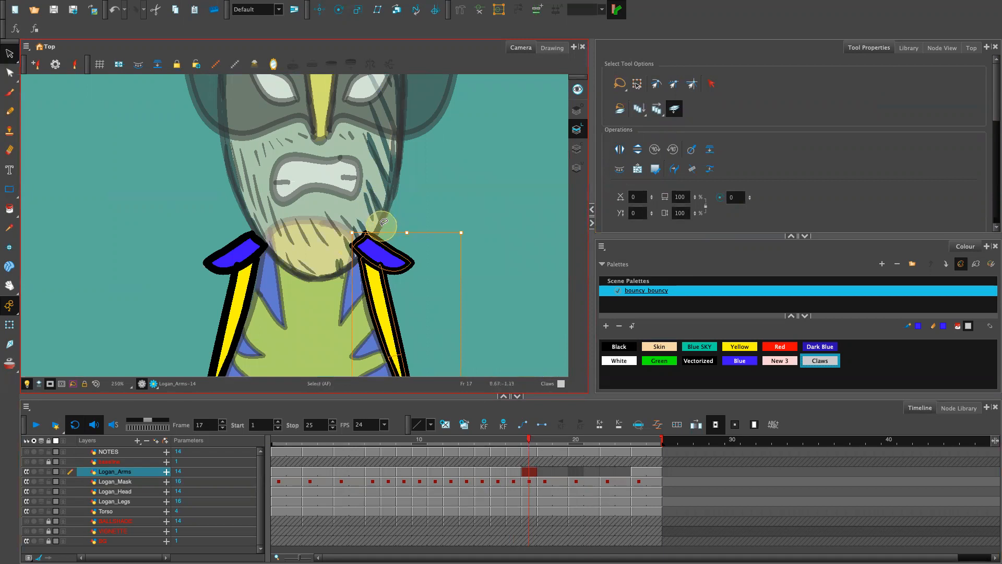
key(alt+t)
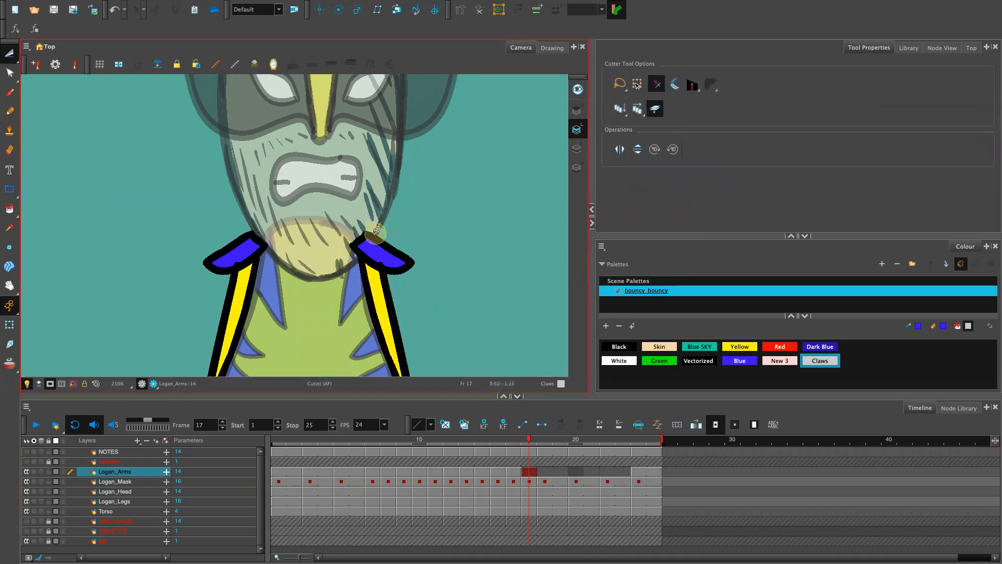
mouse_move(346, 261)
mouse_down()
mouse_move(359, 213)
mouse_move(383, 212)
mouse_up()
key(Delete)
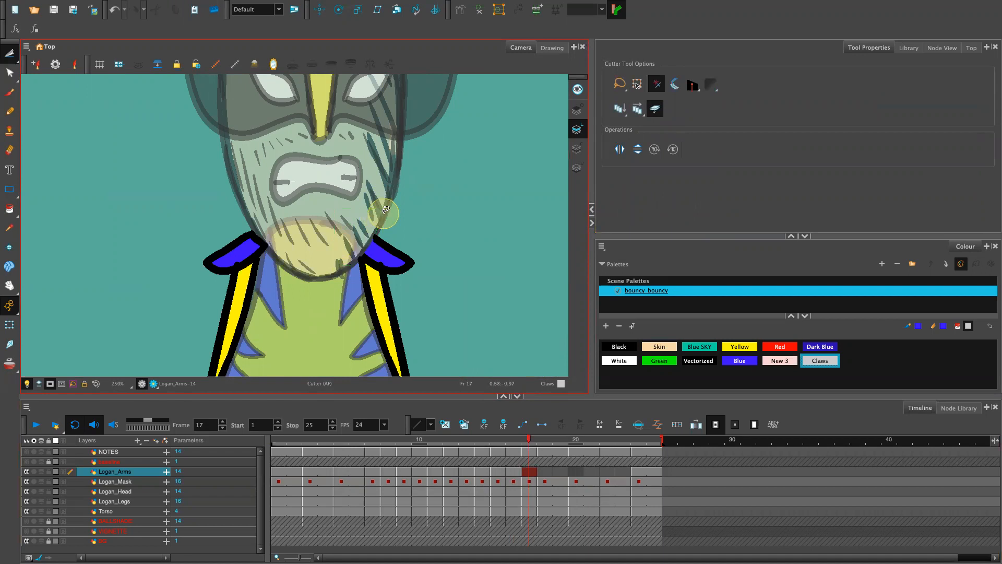
Step: Expose frame 17's arms drawing on frame 18 of the Logan_Arms layer and duplicate it as a separate drawing
key(1)
key(1)
key(1)
key(space)
drag(433, 339, 445, 238)
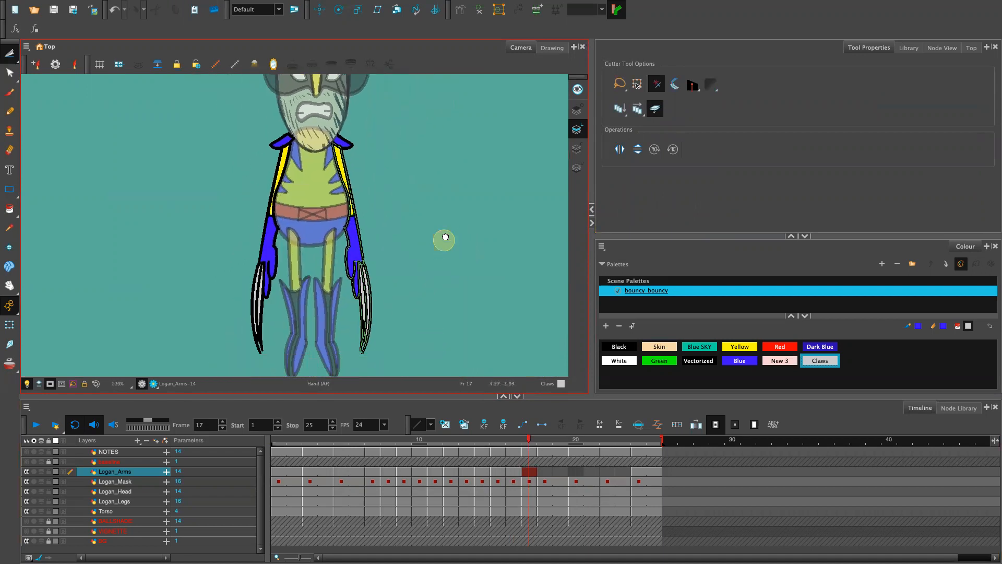
key(1)
key(1)
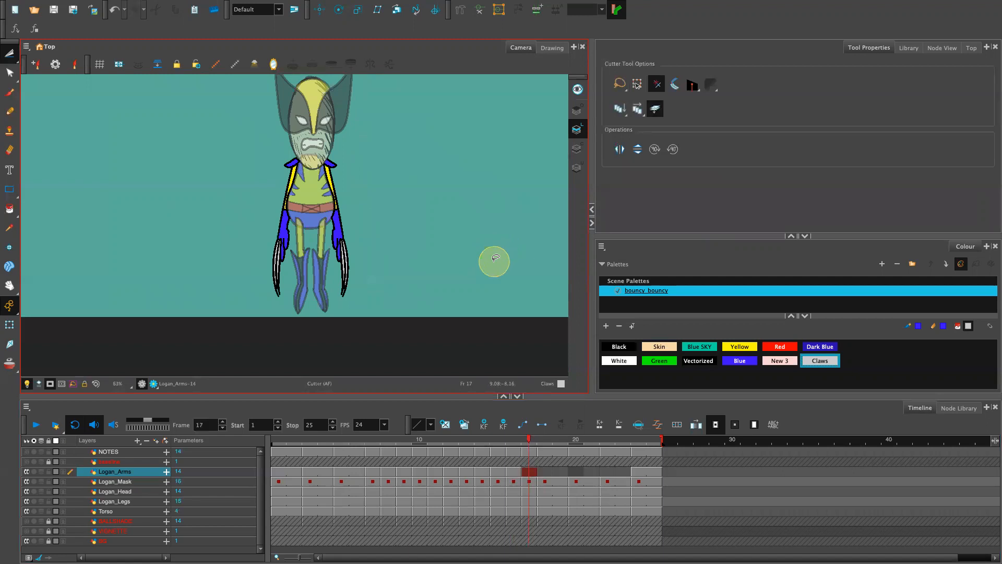
click(529, 444)
mouse_move(530, 445)
mouse_down()
mouse_move(492, 446)
mouse_move(496, 456)
mouse_move(543, 454)
mouse_up()
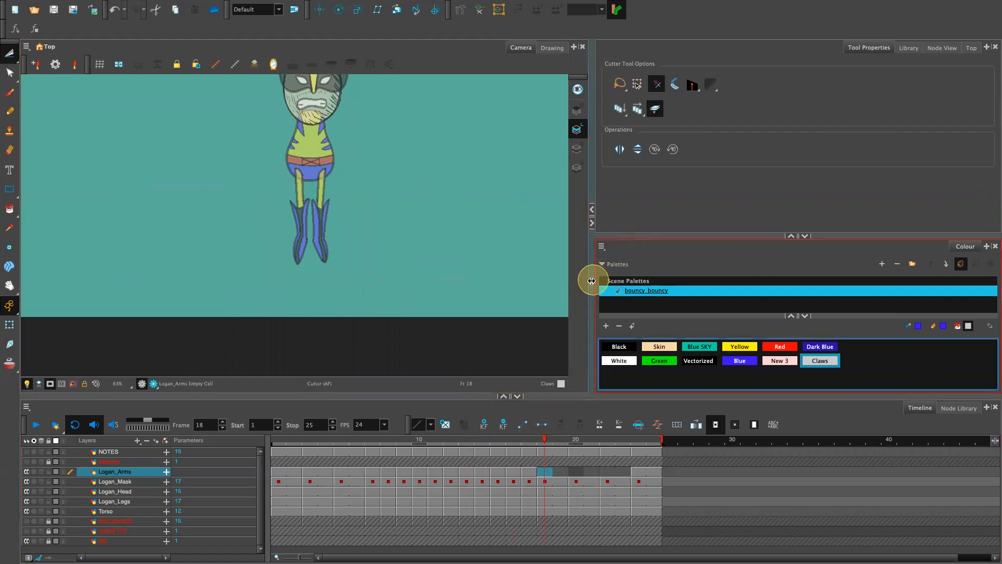
click(626, 312)
key(bracketright)
key(bracketright)
key(bracketright)
key(bracketright)
key(bracketright)
key(bracketright)
key(bracketright)
key(bracketright)
key(bracketright)
key(bracketright)
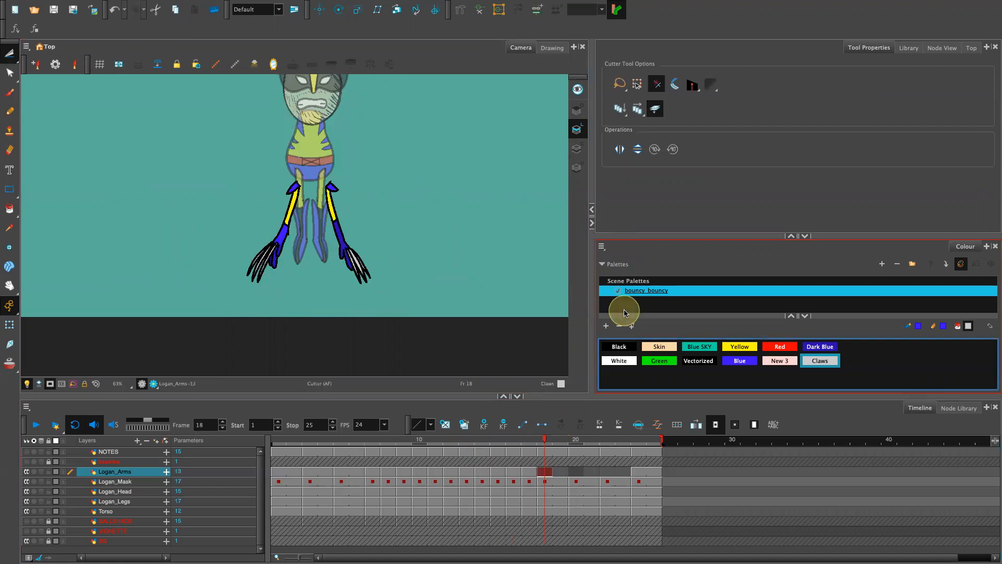
key(bracketright)
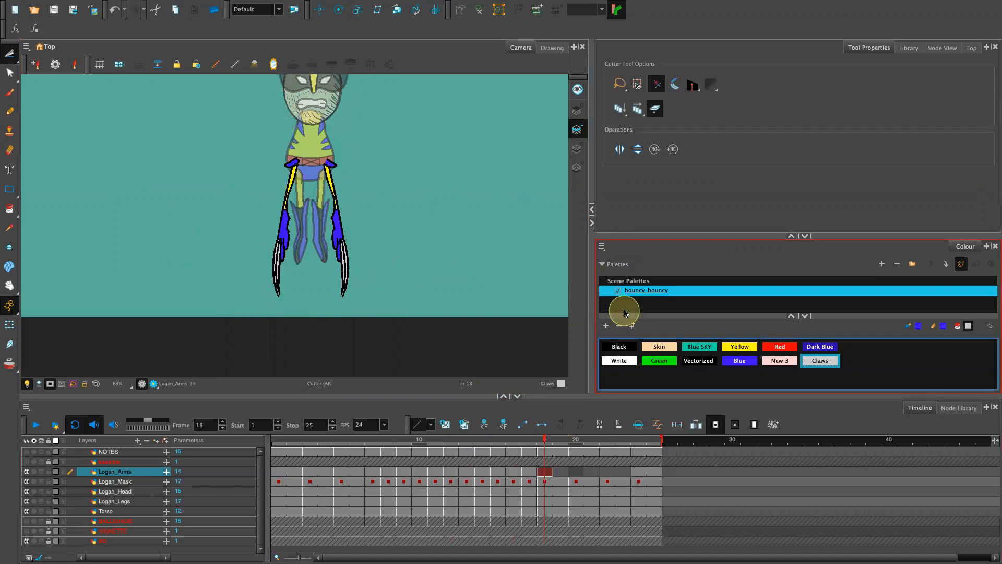
click(464, 426)
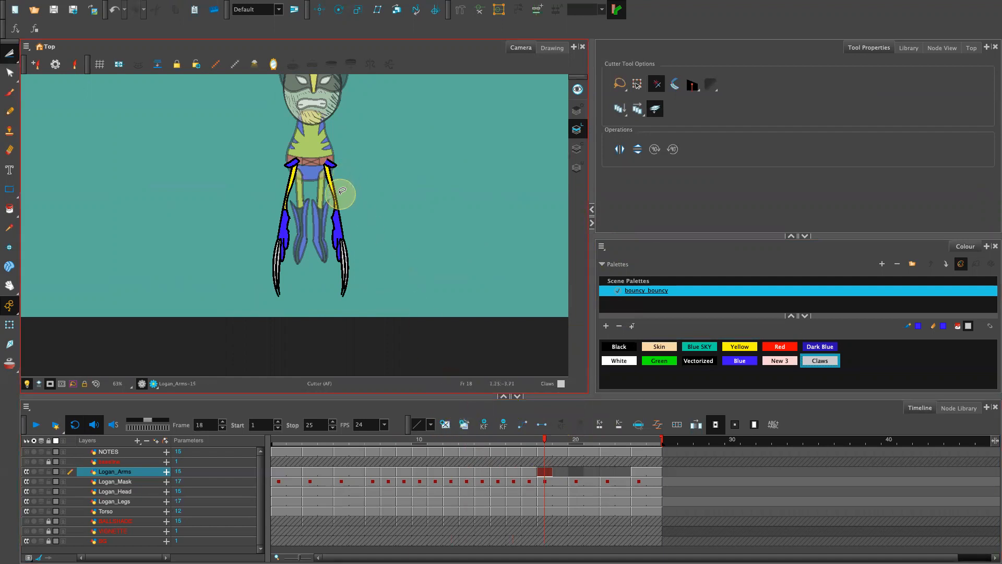
Step: Select all the arm artwork on frame 18 and move it up from the hips to the shoulders
key(ctrl+a)
key(Up)
key(Up)
key(Up)
key(Up)
key(Up)
key(Up)
key(Up)
key(Up)
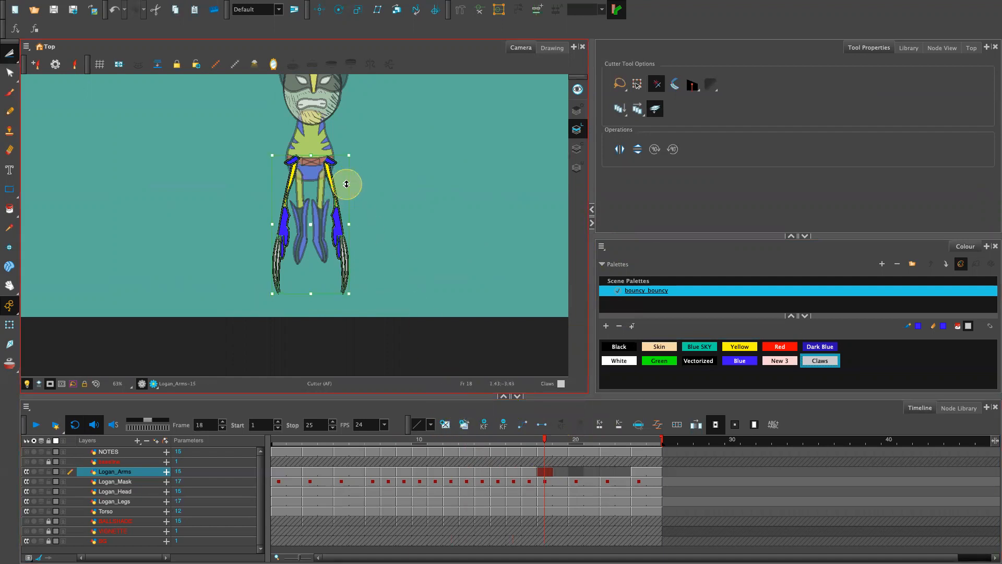
key(Up)
key(Up)
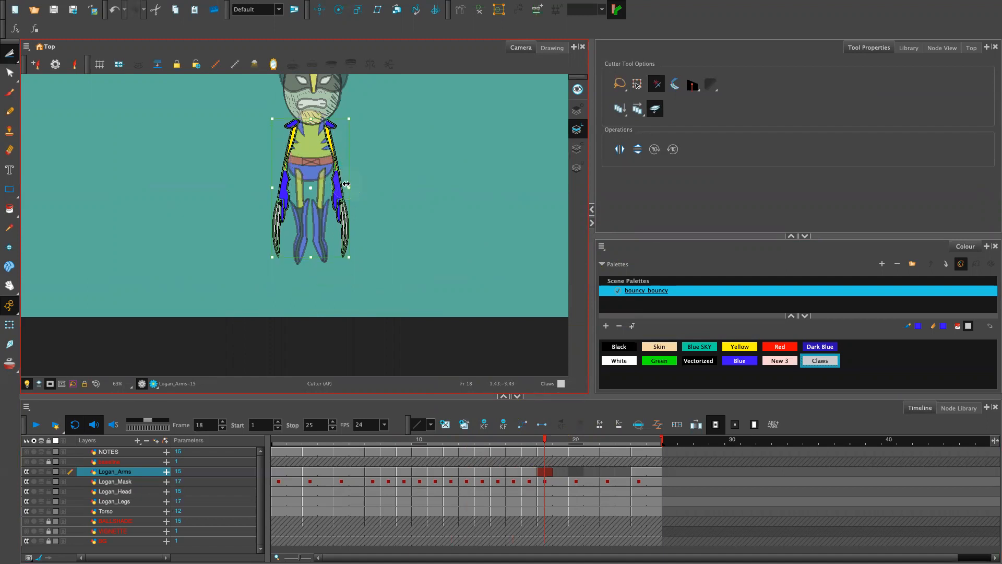
Step: Fine-tune the height of both arms so the shoulder pads meet the jaw on frame 18
key(2)
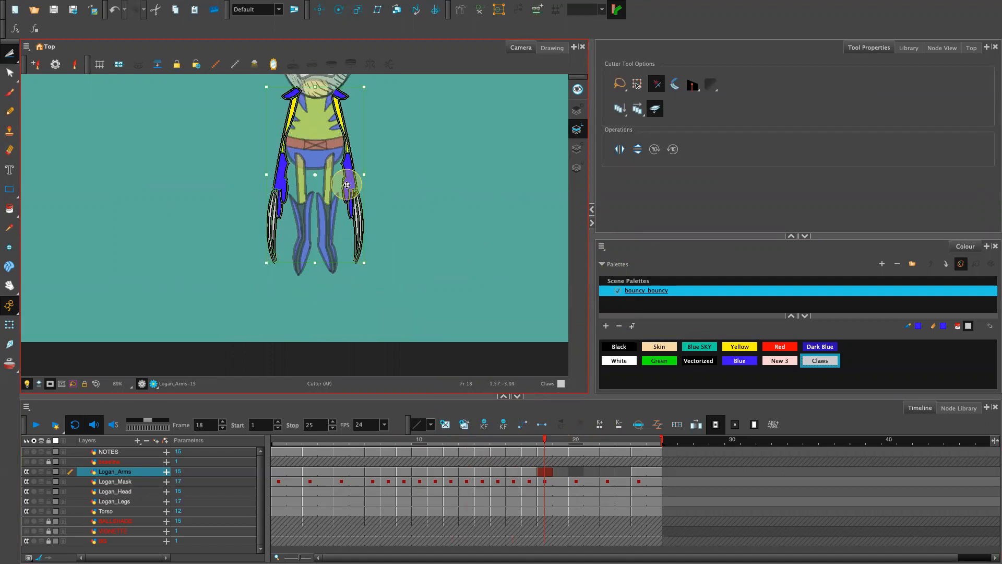
key(2)
key(2)
key(2)
drag(493, 209, 490, 395)
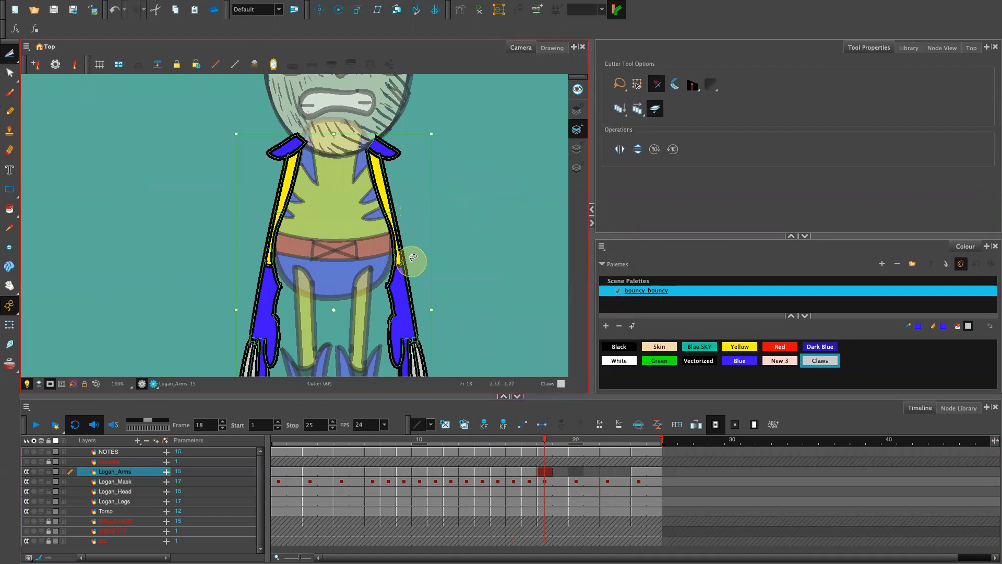
key(Left)
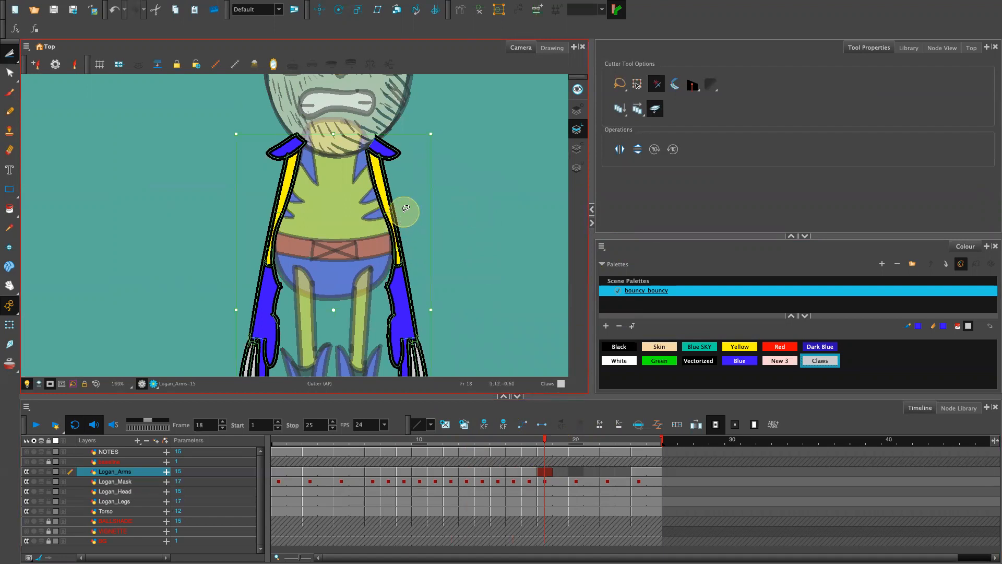
key(Up)
key(Up)
key(Up)
key(Up)
key(Up)
key(Up)
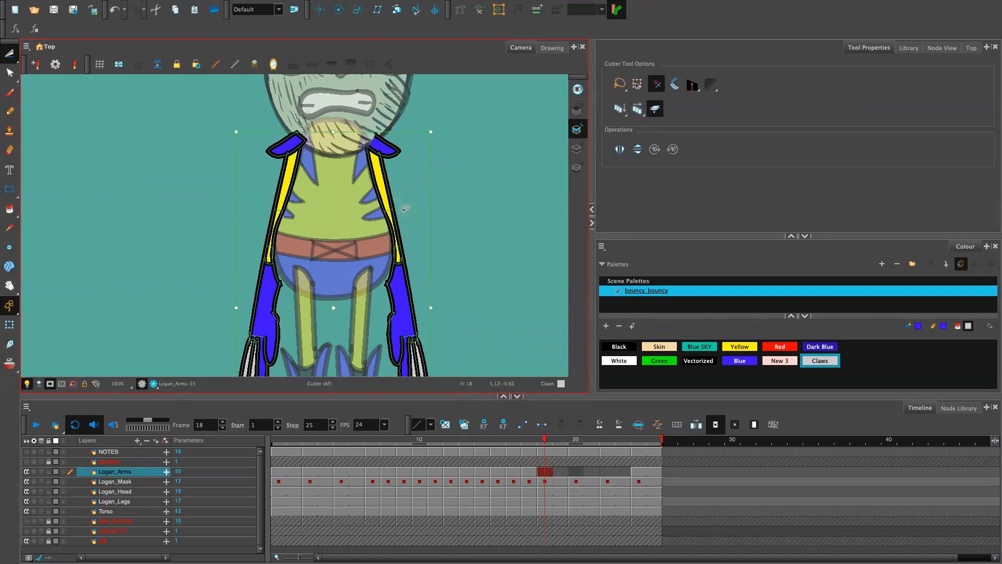
key(Up)
key(Up)
key(Up)
key(Up)
key(Up)
key(Up)
key(Up)
key(Up)
key(Up)
key(Up)
key(Up)
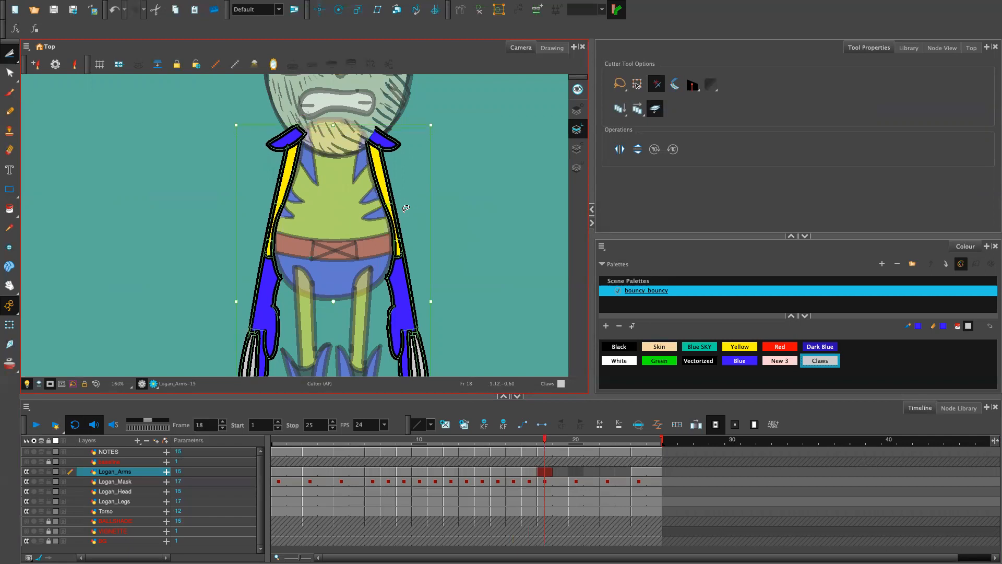
key(Up)
key(Up)
key(Up)
key(Up)
key(Up)
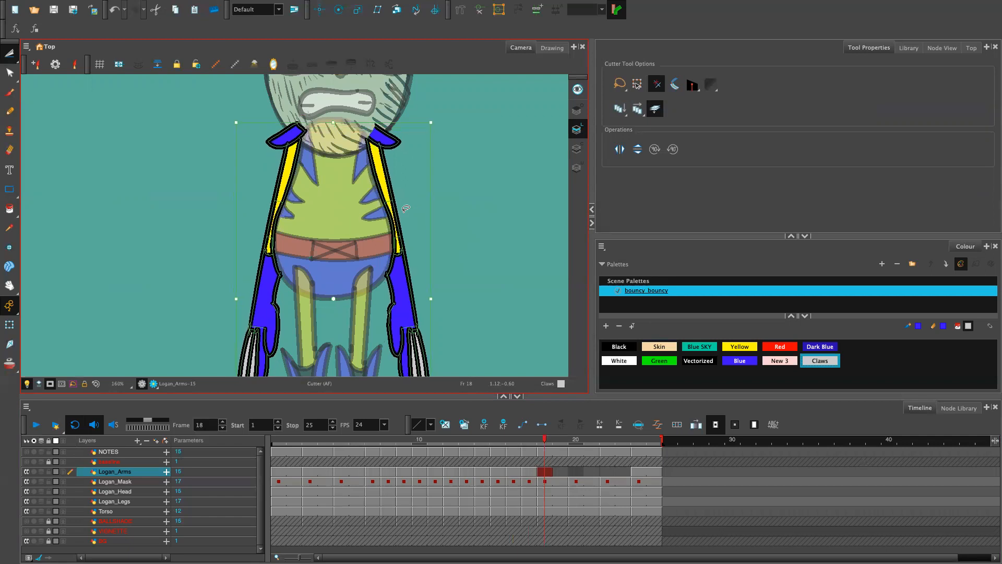
key(Down)
key(Down)
key(Down)
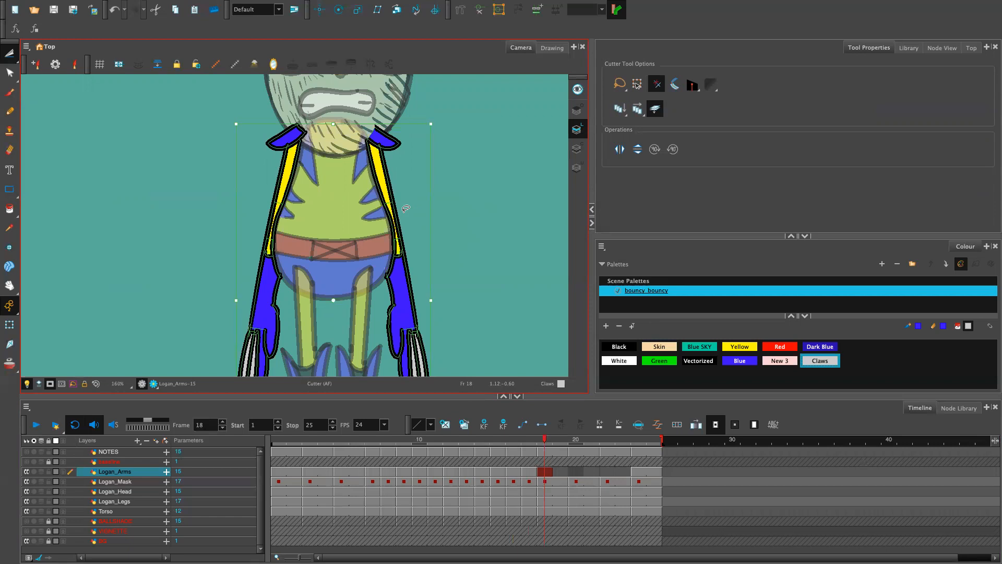
Step: Stretch the pair of arms slightly wider and recentre them around the torso
drag(431, 302, 430, 303)
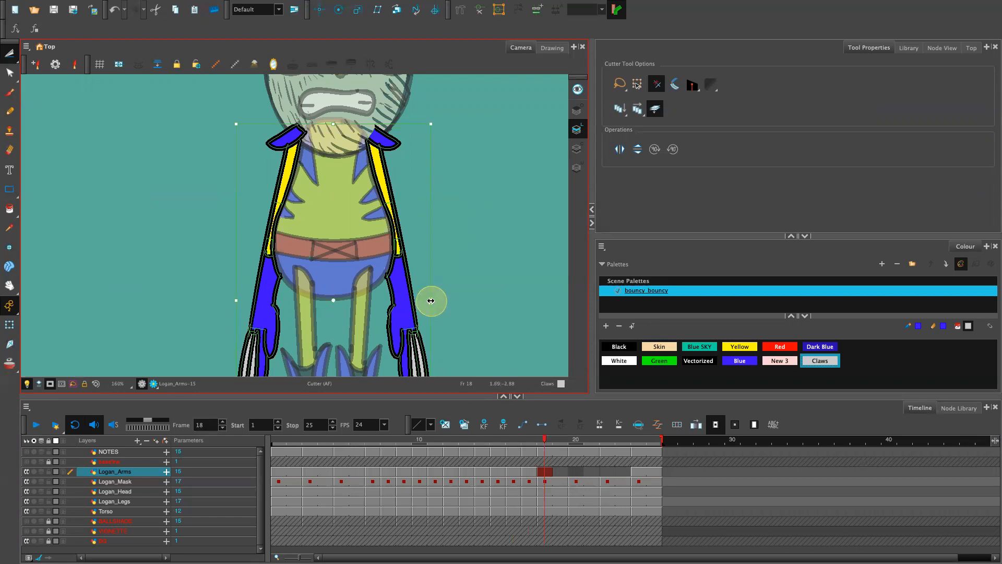
drag(432, 301, 434, 282)
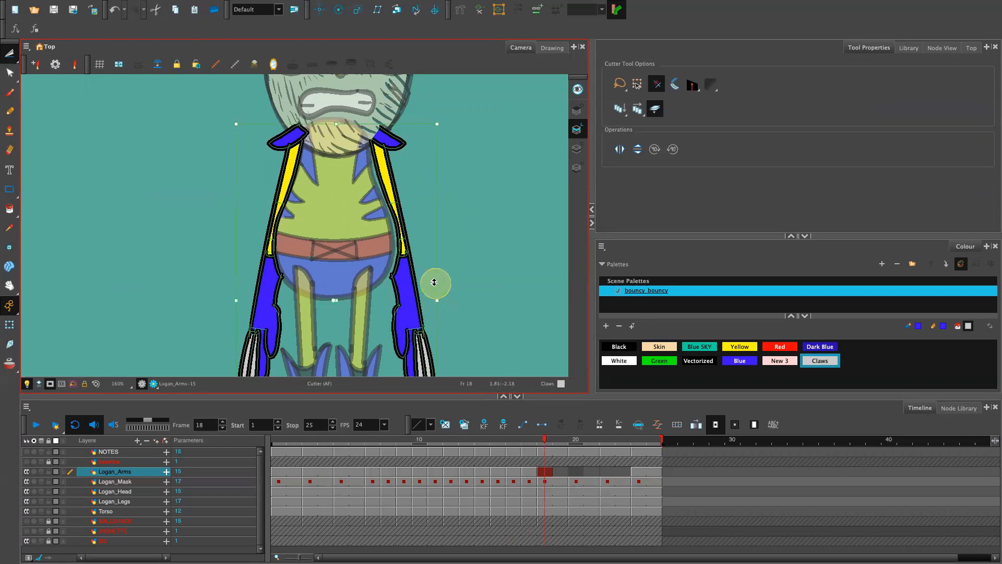
key(Left)
key(Left)
key(Left)
key(Right)
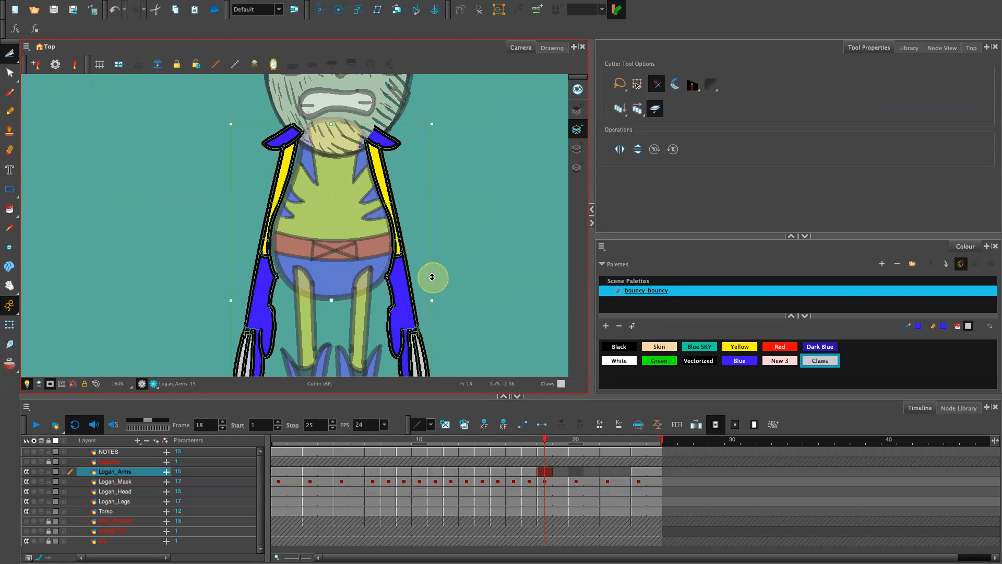
key(Right)
key(Right)
key(Right)
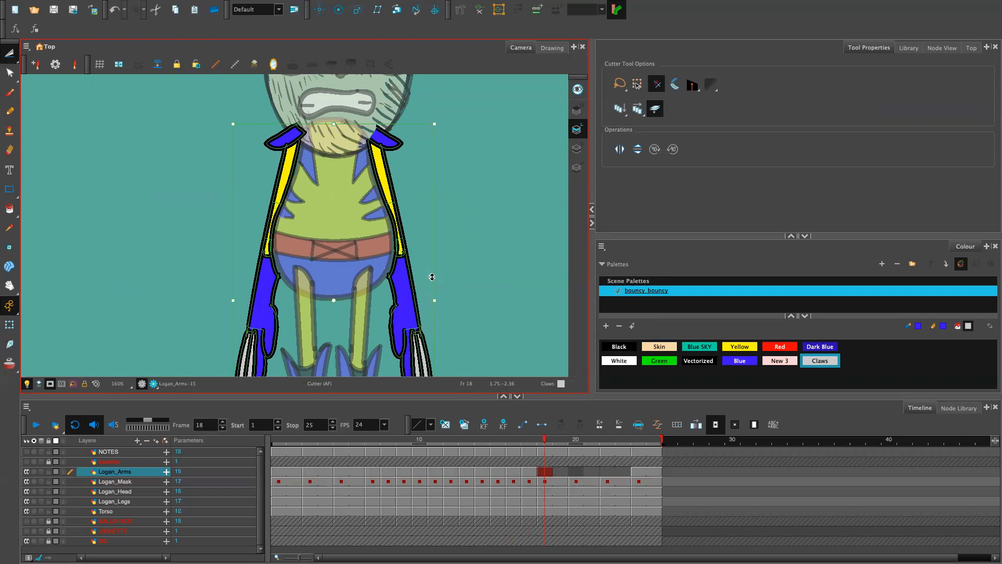
Step: Cut away the inner parts of both shoulder pads where they overlap the face on frame 18
drag(496, 239, 515, 350)
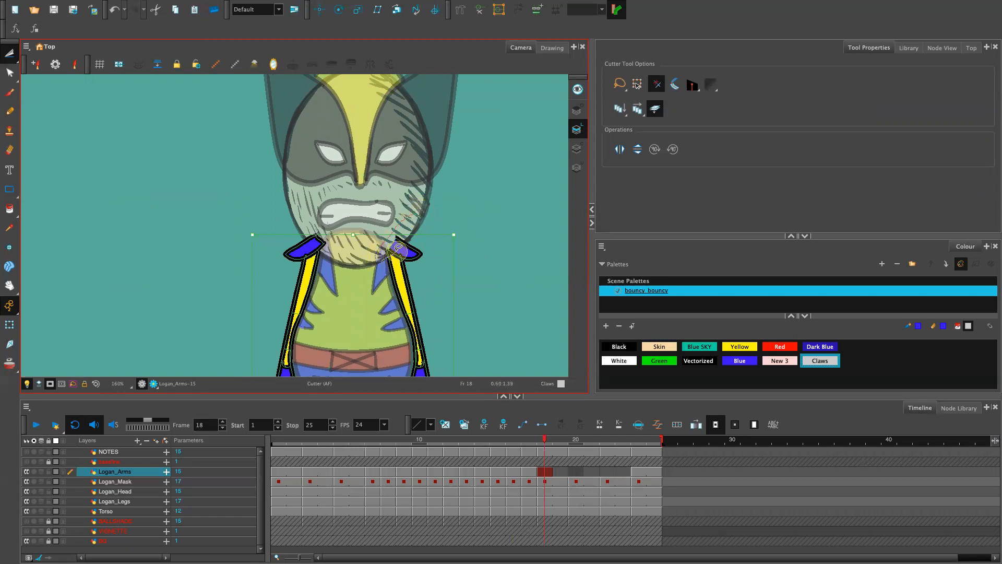
drag(420, 214, 421, 211)
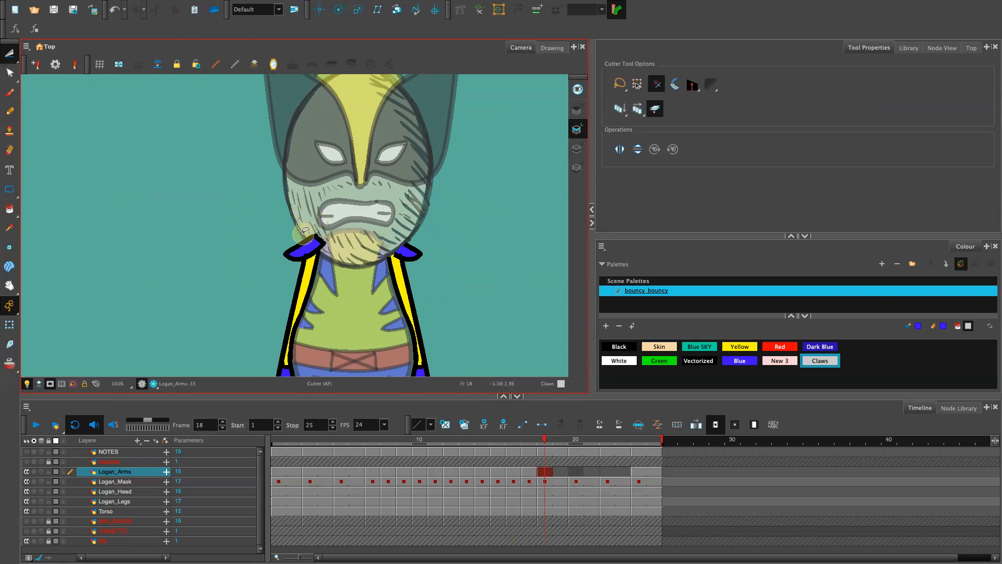
mouse_move(298, 216)
mouse_down()
mouse_move(329, 230)
mouse_move(306, 221)
mouse_move(311, 239)
mouse_move(319, 229)
mouse_move(300, 215)
mouse_move(320, 188)
mouse_move(306, 235)
mouse_move(320, 238)
mouse_move(318, 215)
mouse_up()
key(Delete)
key(Delete)
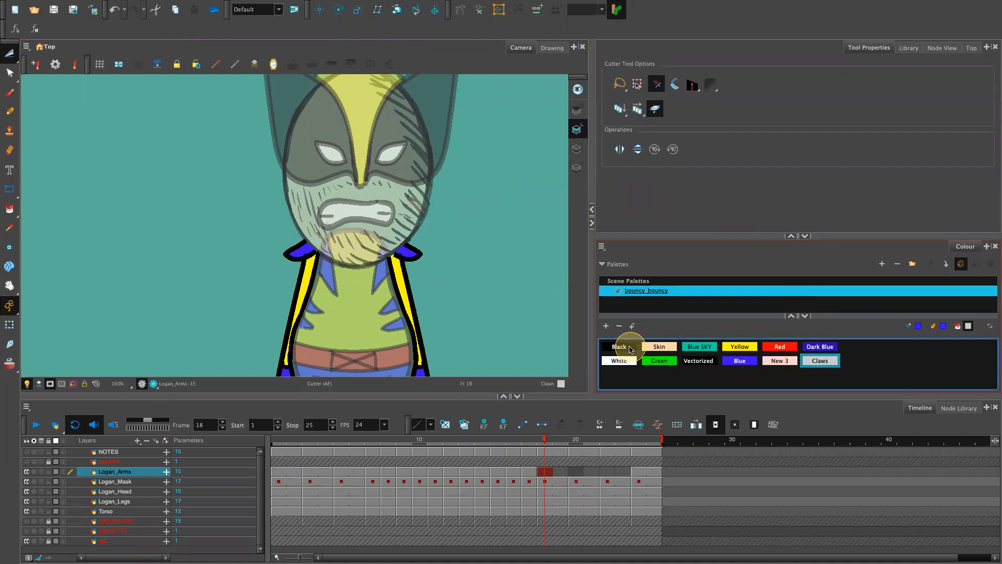
Step: Set the Pencil tool to a maximum size of 8 for outlining the cut shoulder pads on frame 18
key(alt+b)
click(631, 347)
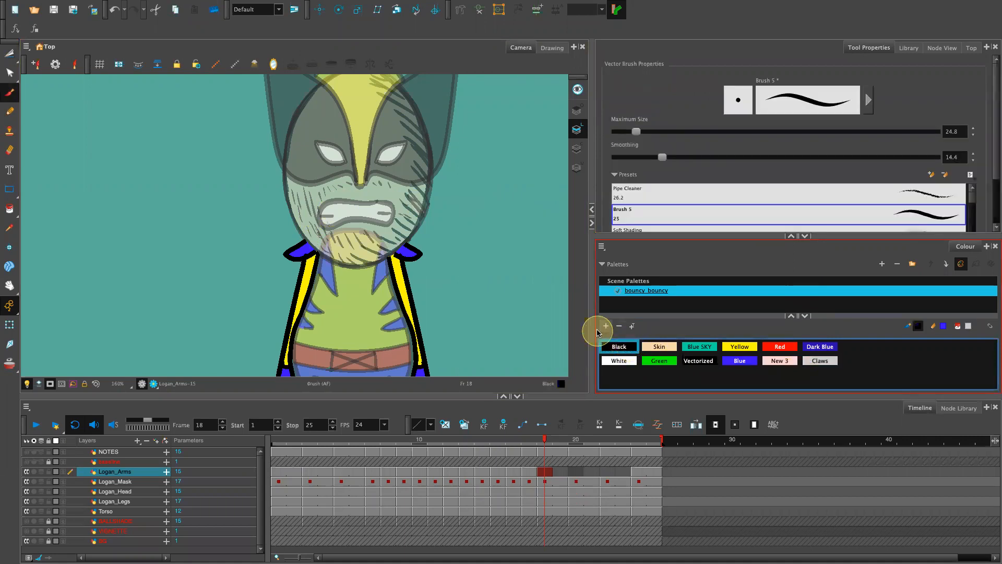
key(alt+s)
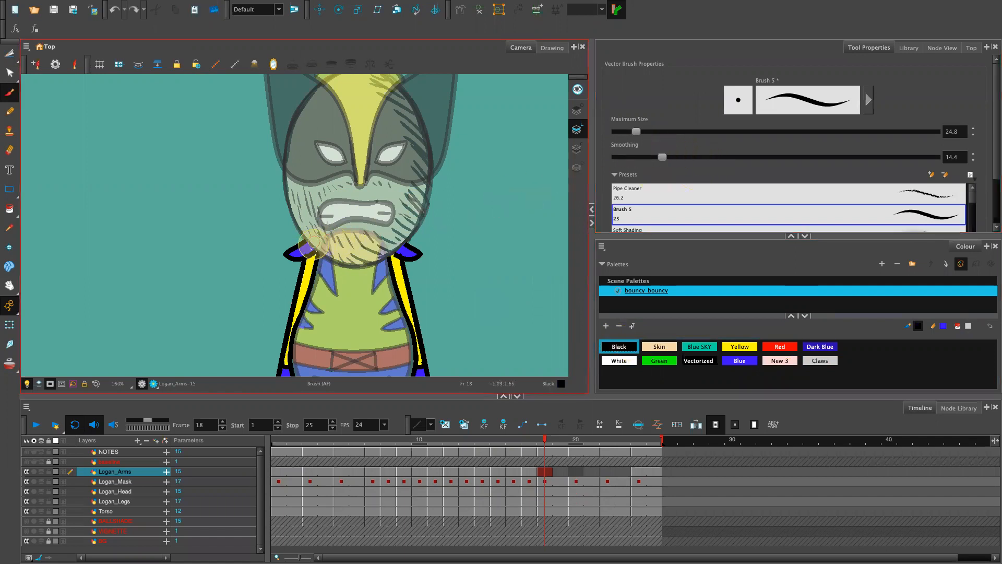
key(2)
key(2)
key(2)
key(2)
key(2)
key(2)
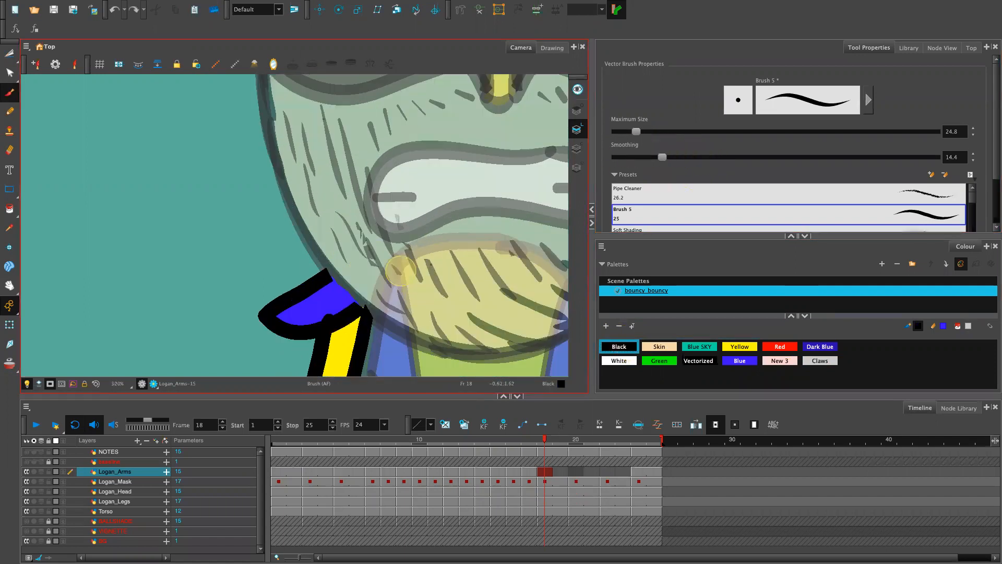
key(space)
key(ctrl)
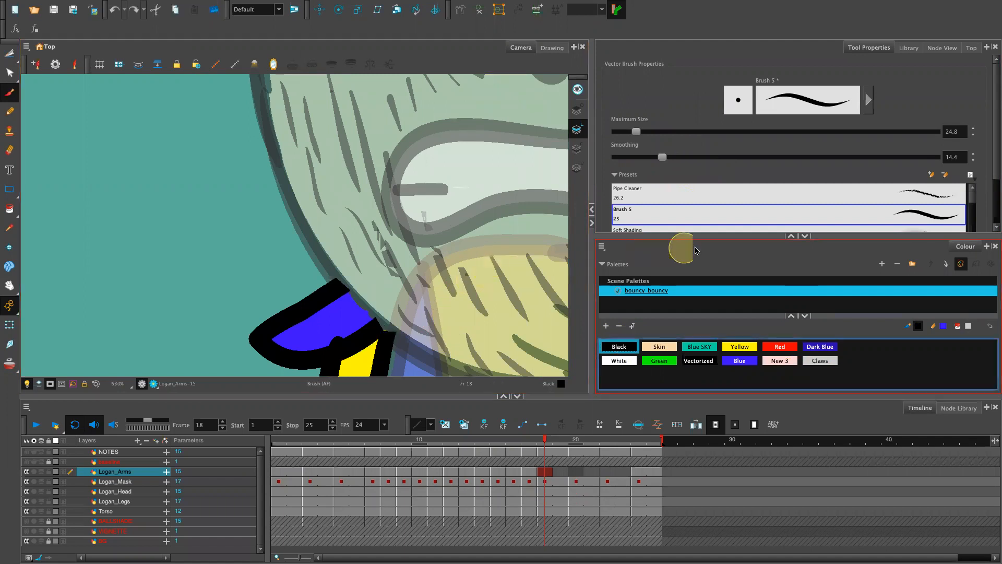
drag(673, 358, 693, 361)
click(616, 347)
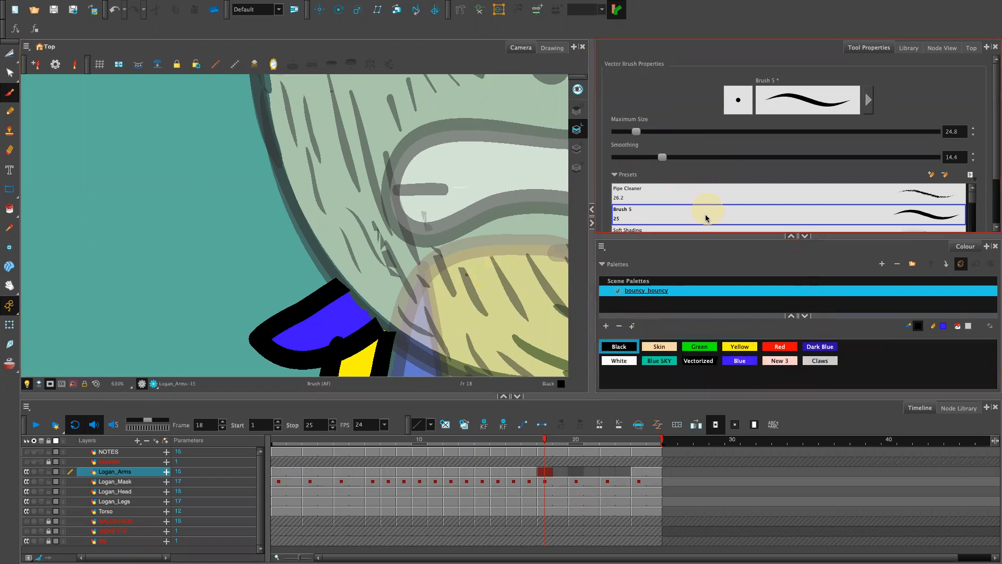
key(alt+slash)
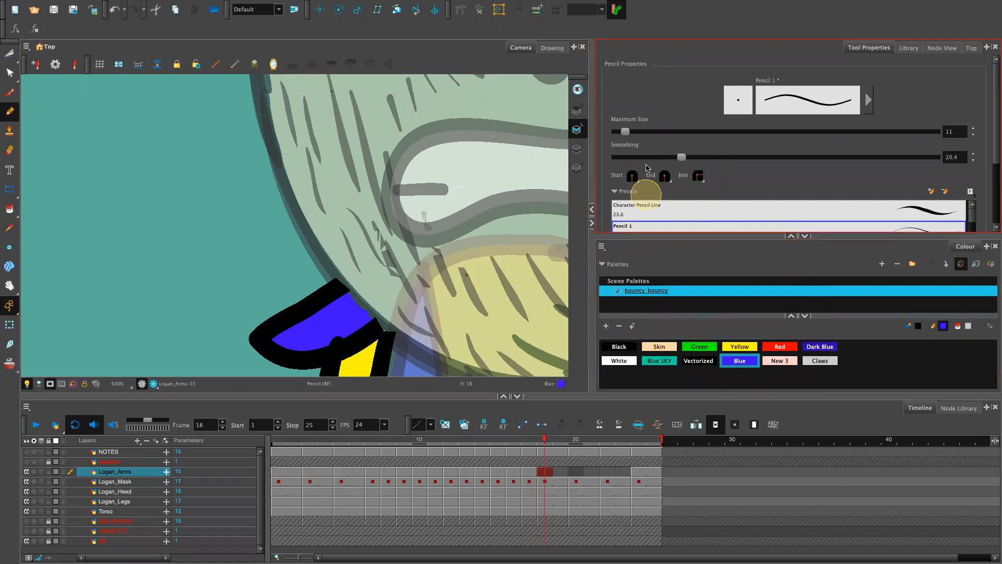
drag(622, 135, 621, 135)
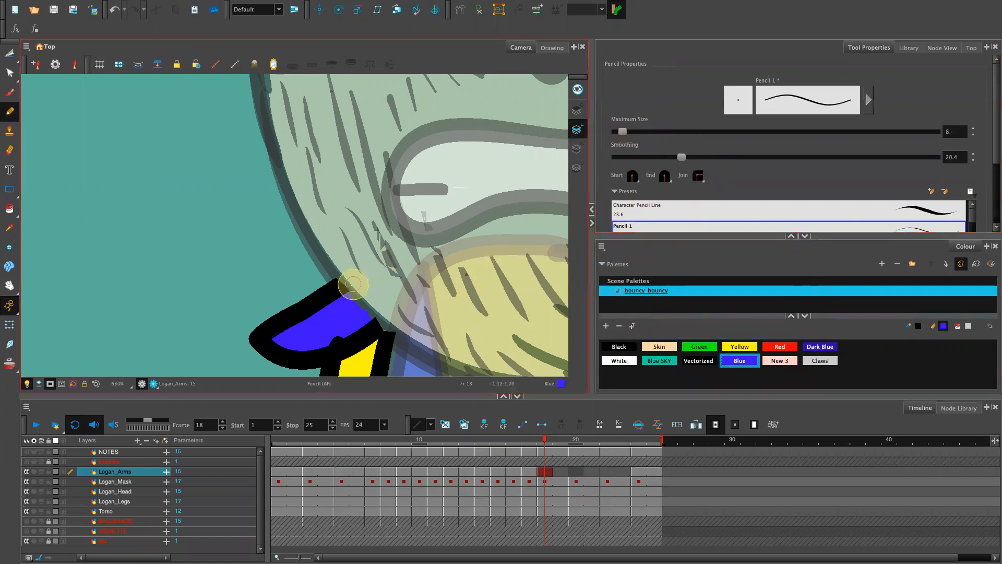
Step: Close the cut inner edge of the left-hand shoulder pad with a black pencil line following the jaw, undoing and redrawing any stray strokes
drag(391, 335, 391, 333)
key(ctrl+z)
click(620, 346)
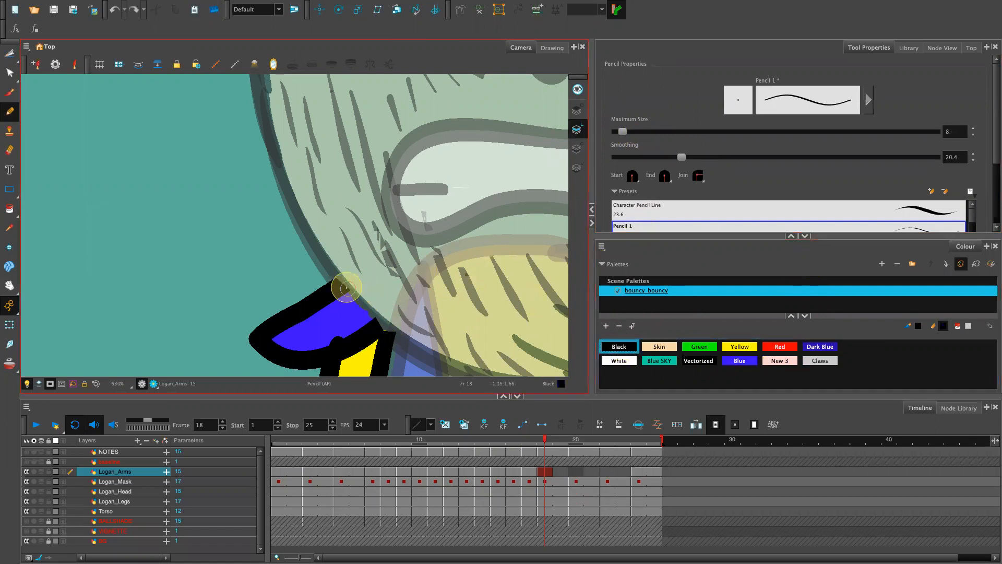
drag(332, 275, 348, 293)
drag(398, 336, 395, 337)
key(ctrl+z)
drag(639, 238, 640, 339)
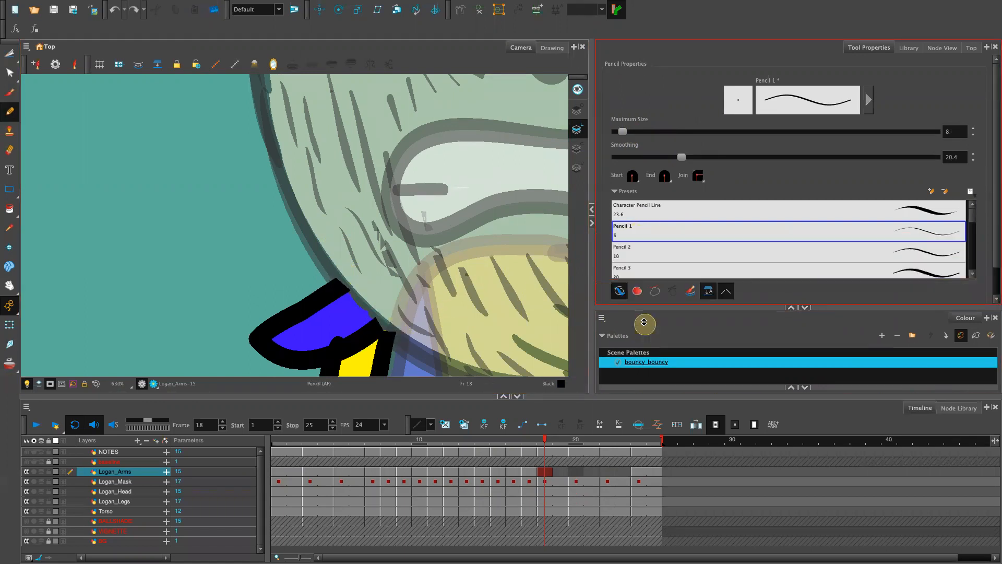
drag(330, 279, 376, 320)
key(ctrl+z)
drag(335, 287, 409, 345)
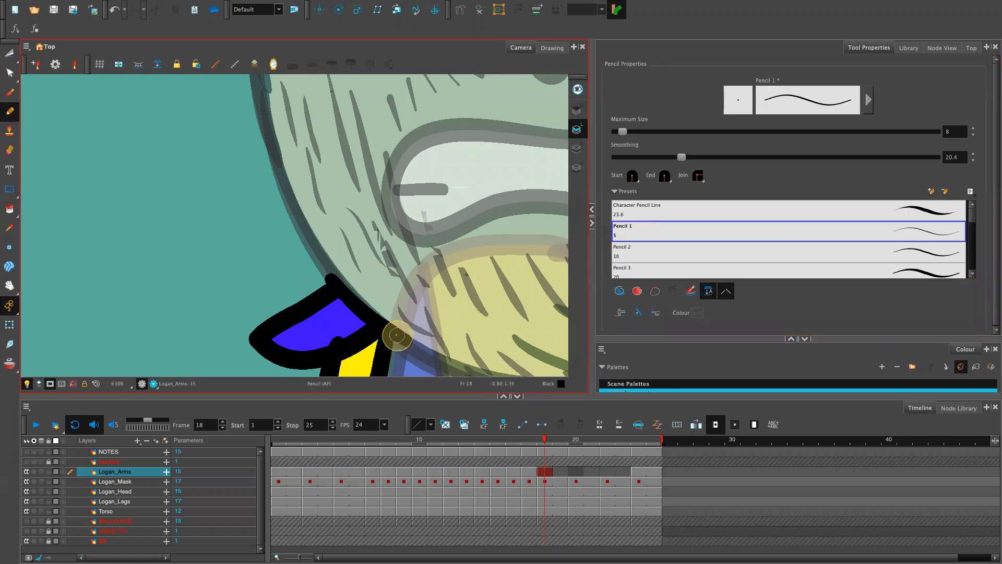
key(ctrl+z)
drag(330, 278, 411, 346)
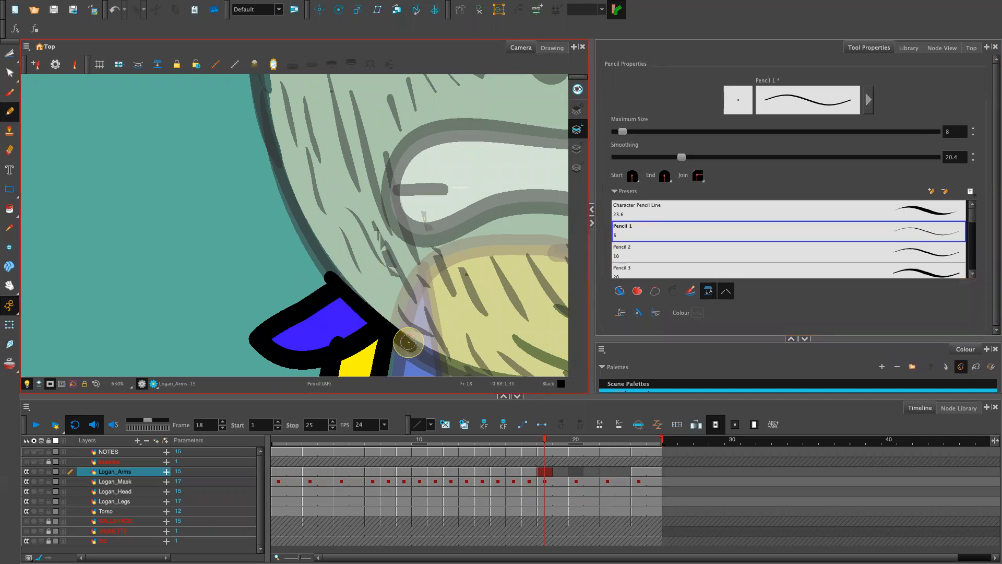
Step: Close the cut inner edge of the right-hand shoulder pad with a matching black pencil line along the jaw
key(space)
drag(468, 277, 78, 226)
drag(420, 289, 445, 324)
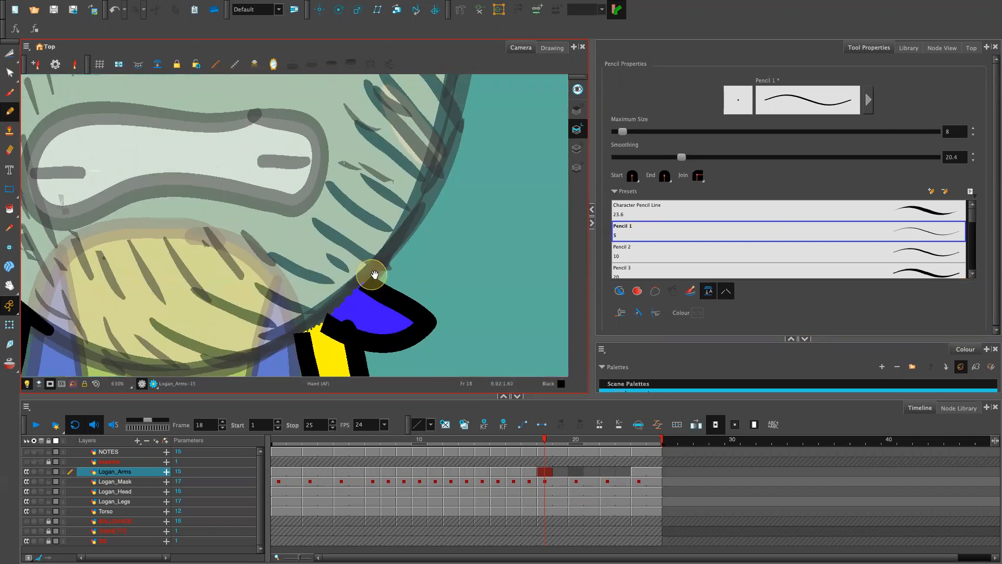
drag(303, 334, 366, 279)
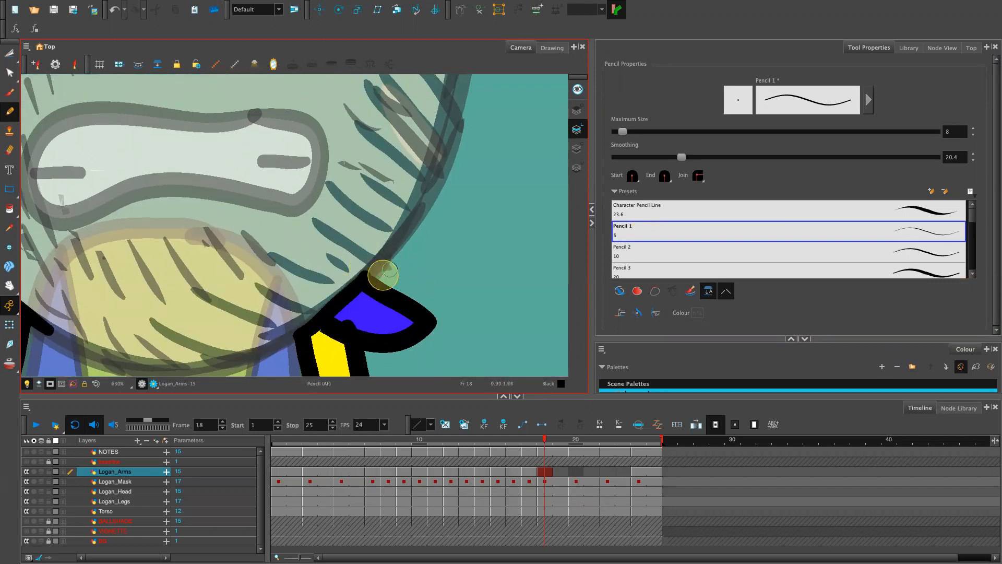
key(2)
key(2)
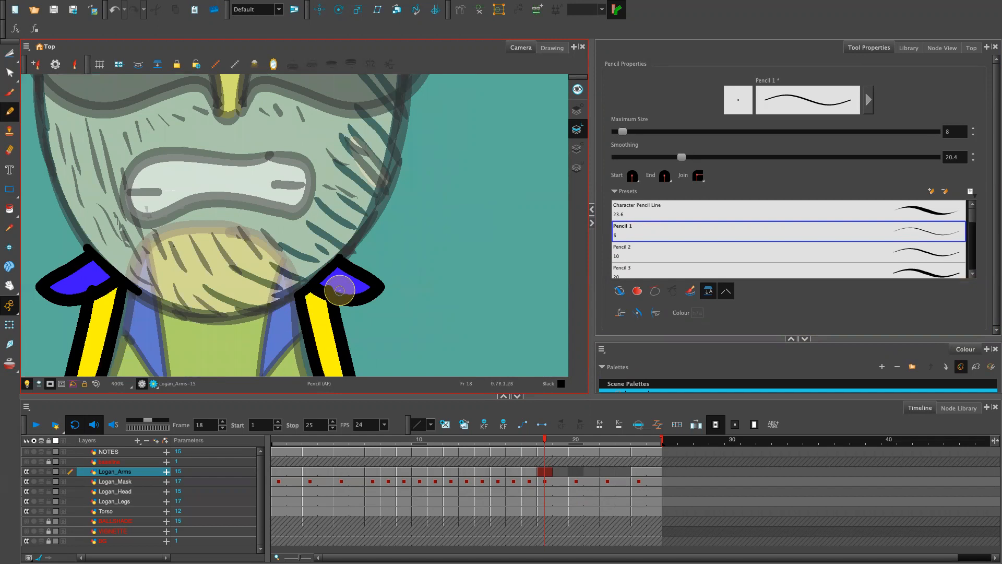
Step: Remove the small leftover outline bumps inside both shoulder pads with the Cutter tool
key(alt+t)
click(328, 288)
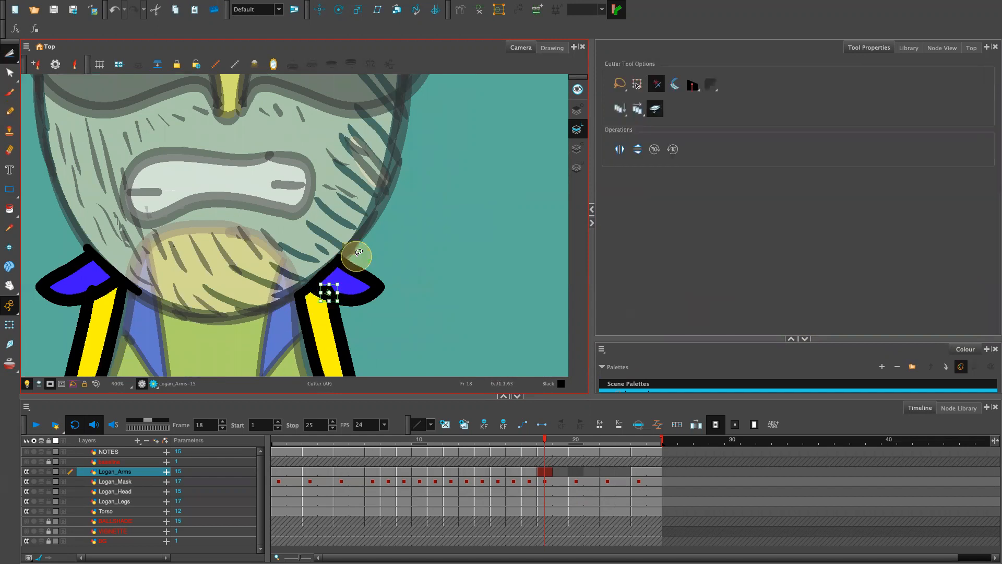
click(91, 291)
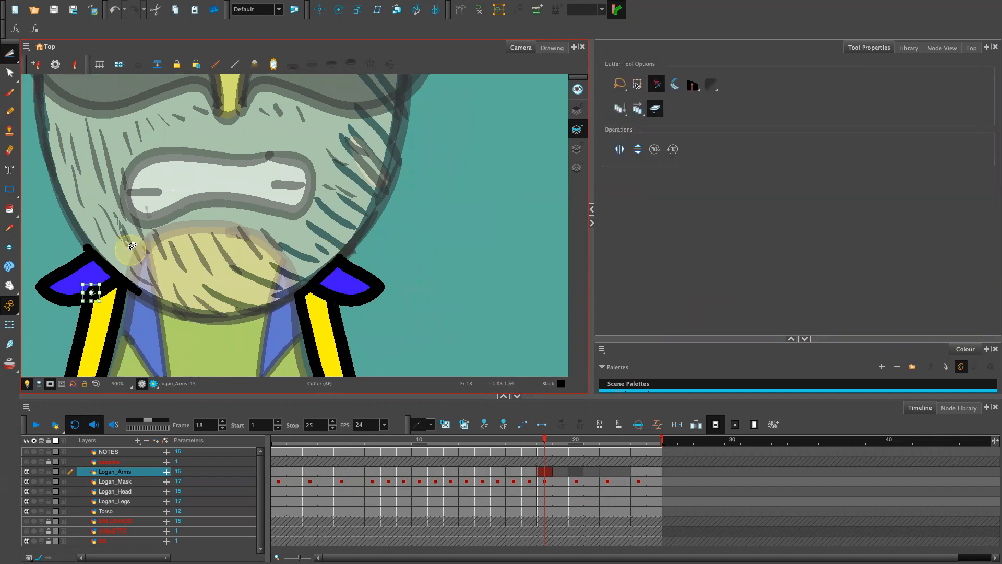
Step: Inspect both arms down to the claws and compare them with the full-colour character with the light table off
key(space)
drag(436, 335, 533, 144)
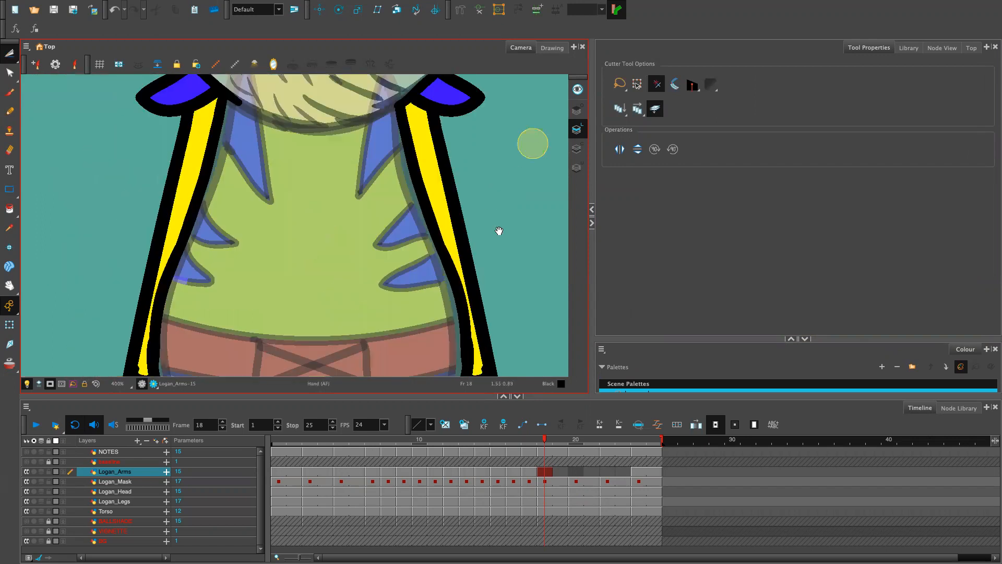
drag(495, 313, 472, 170)
drag(506, 266, 502, 229)
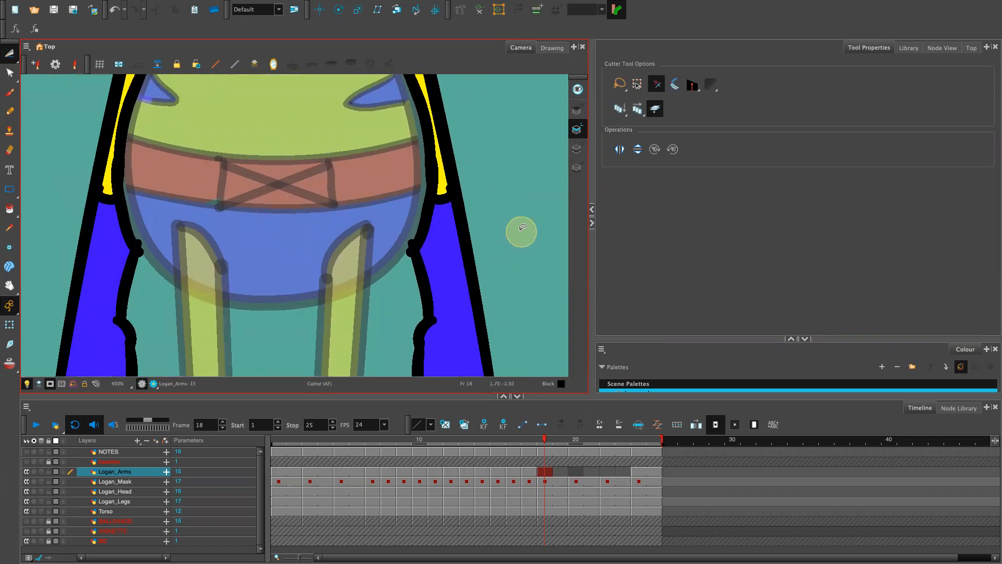
key(1)
key(1)
key(1)
key(1)
key(1)
key(1)
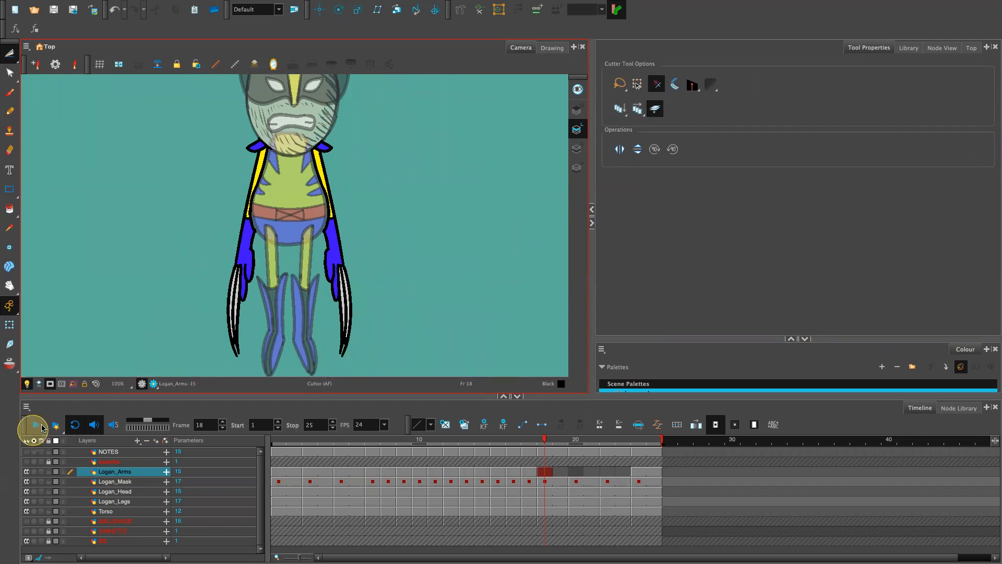
click(28, 384)
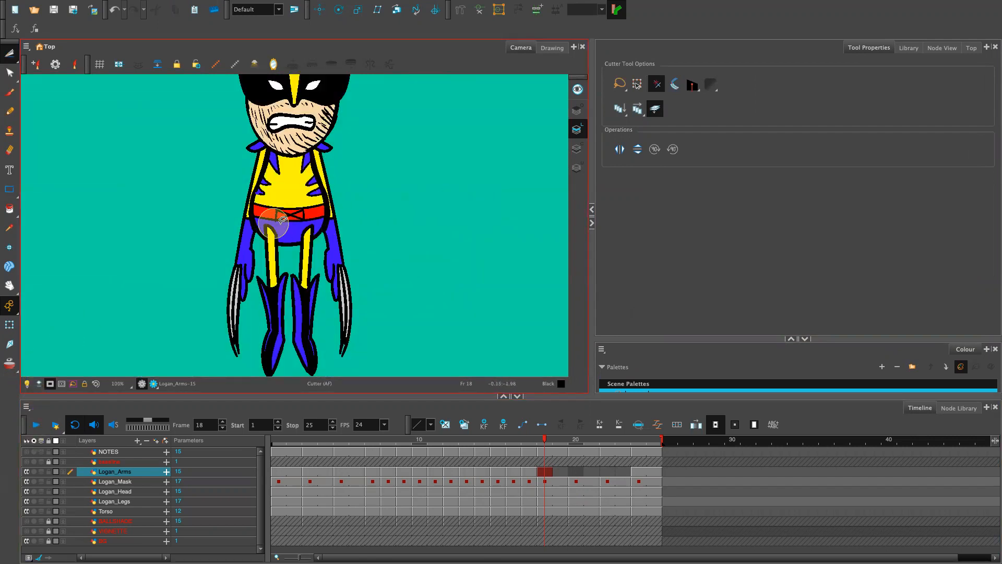
key(2)
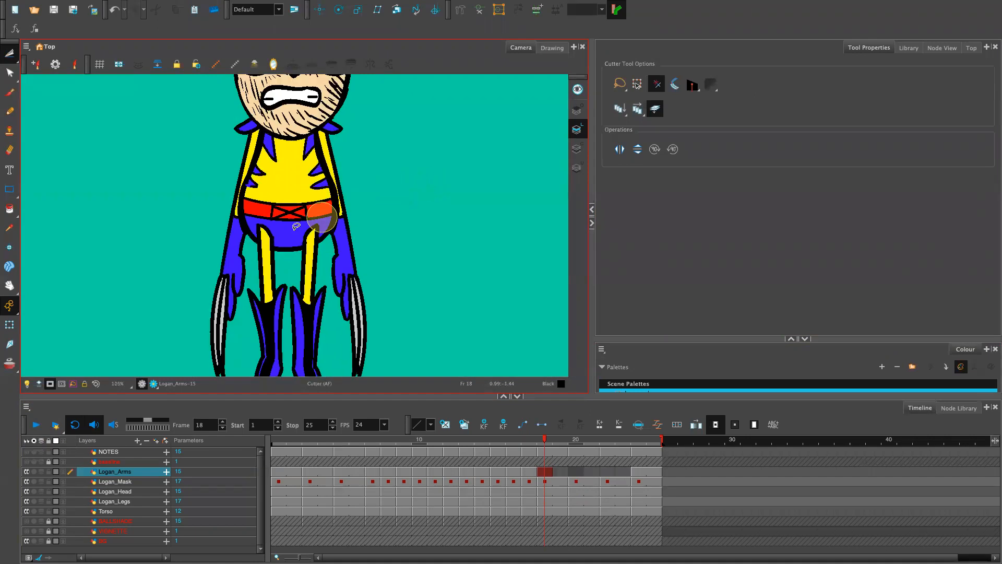
click(27, 384)
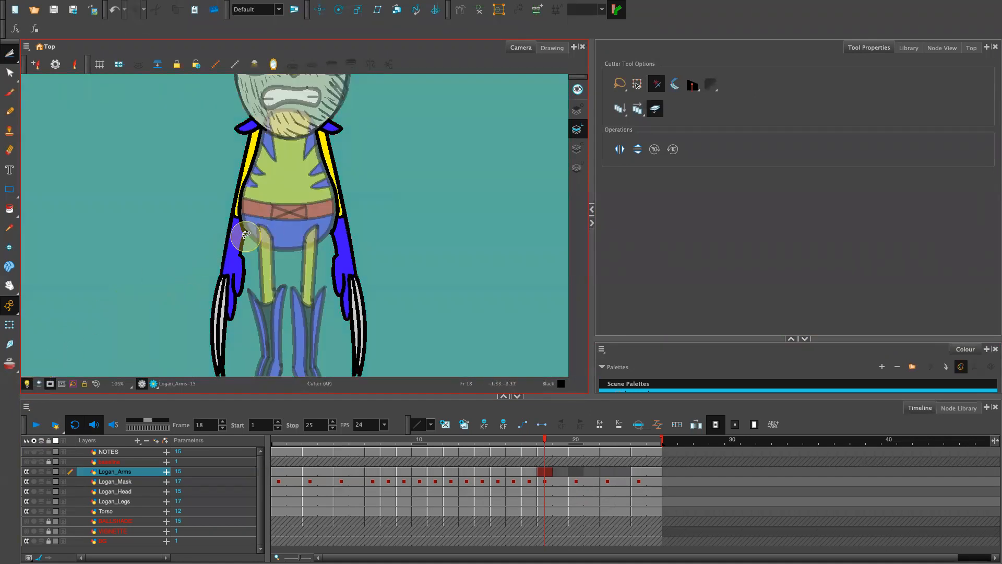
key(1)
key(1)
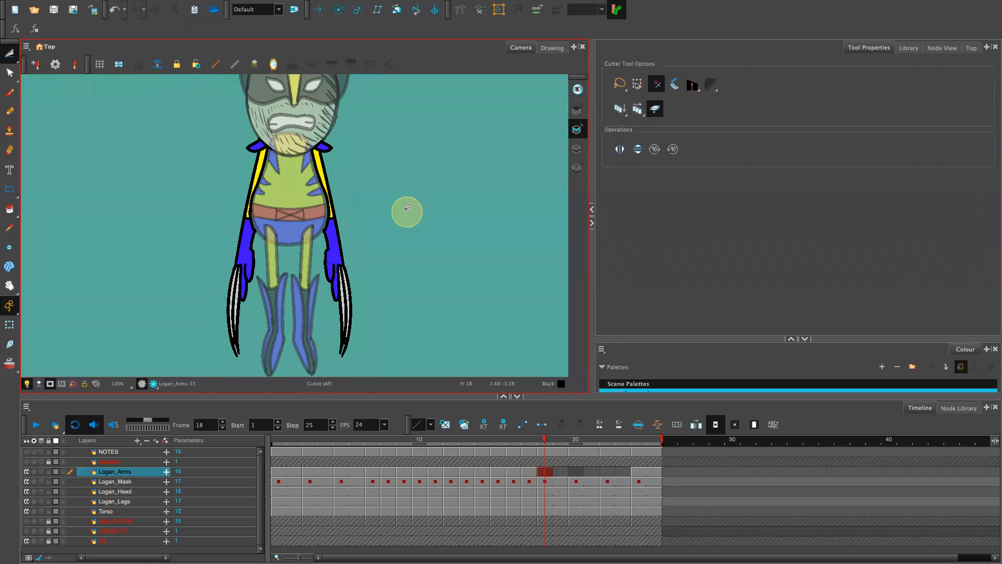
Step: Lasso each arm on frame 18 and skew it slightly inward so the claws sit closer to the legs
mouse_move(372, 167)
mouse_down()
mouse_move(322, 137)
mouse_move(307, 321)
mouse_move(384, 172)
mouse_up()
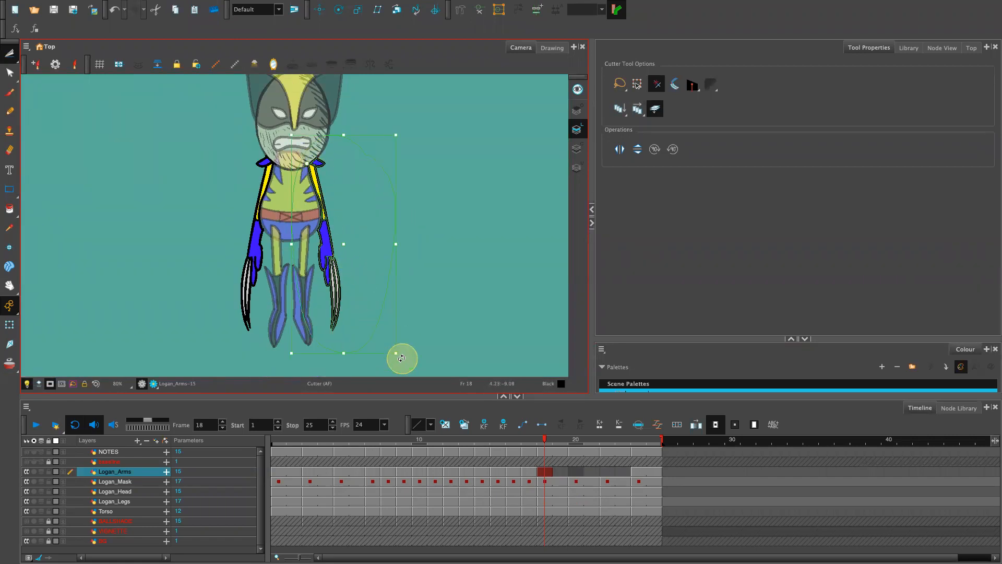
drag(366, 355, 360, 354)
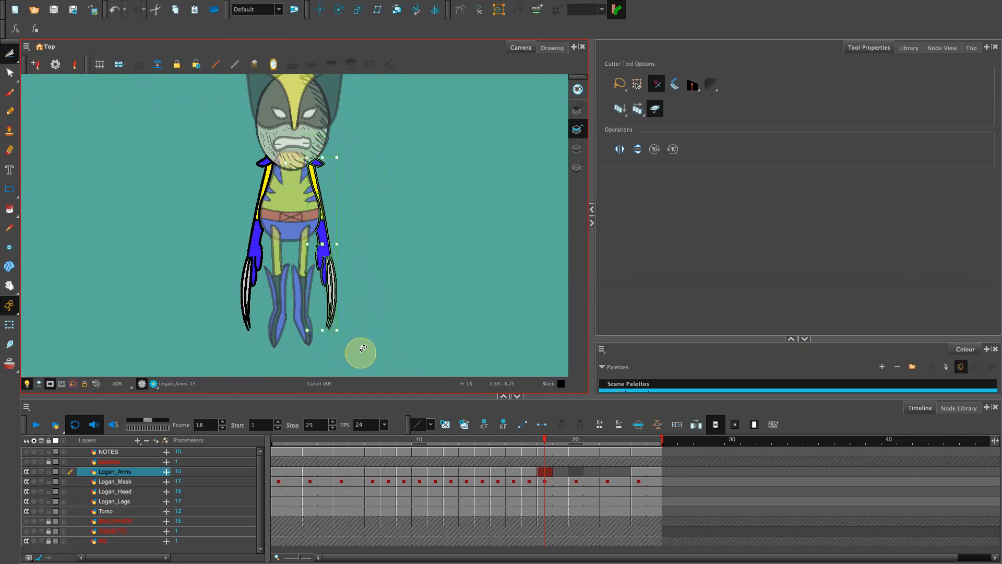
mouse_move(272, 127)
mouse_down()
mouse_move(223, 349)
mouse_move(270, 336)
mouse_up()
key(2)
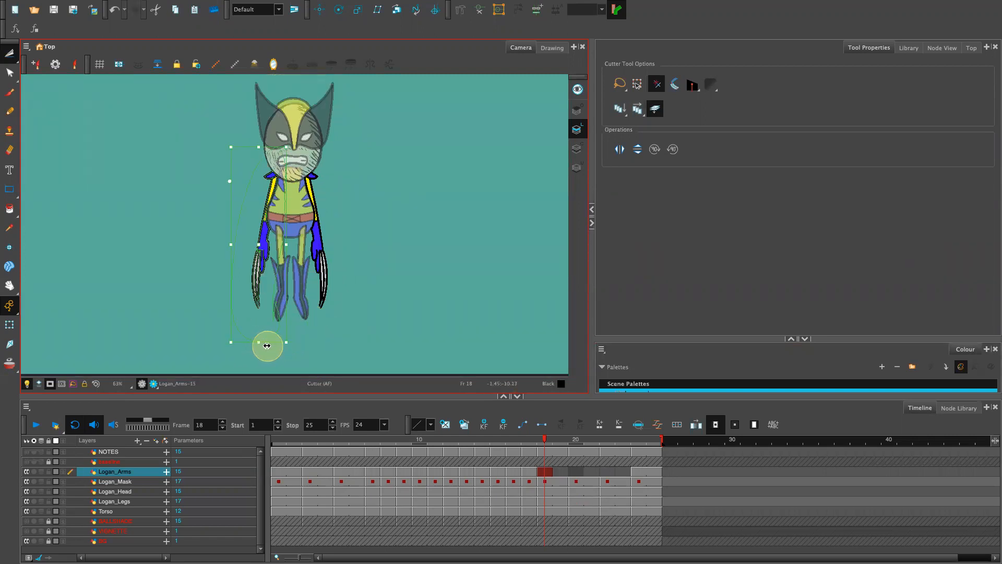
drag(268, 345, 271, 346)
drag(273, 347, 274, 346)
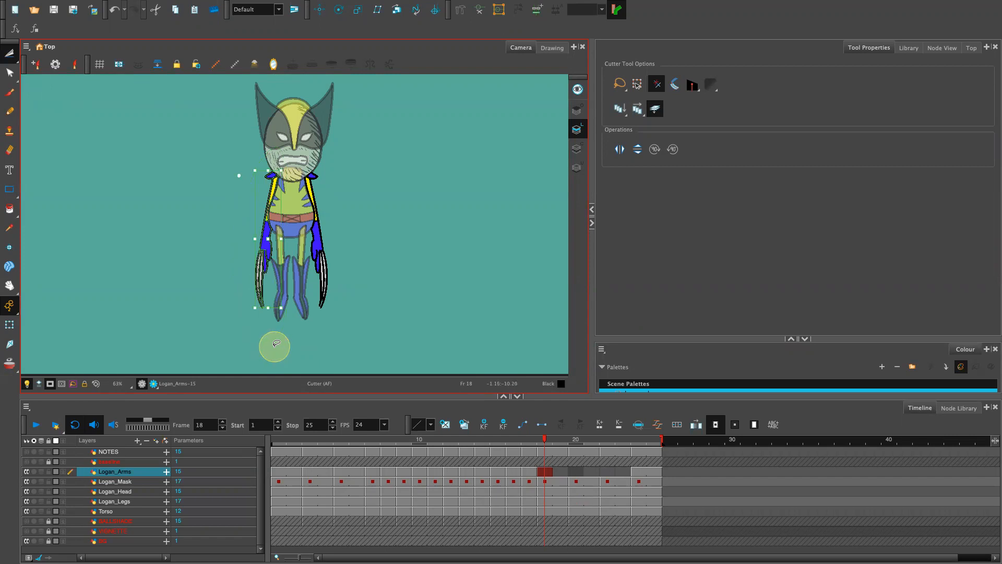
click(389, 247)
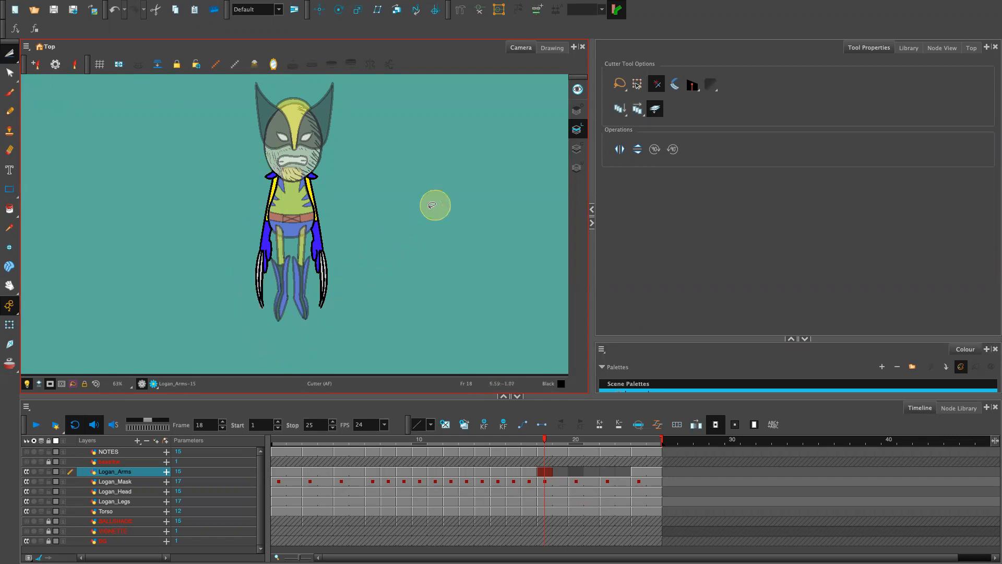
Step: Review the arm poses in full colour on frames 19, 20, 22 and 24 of the Logan_Arms layer
click(27, 383)
click(580, 116)
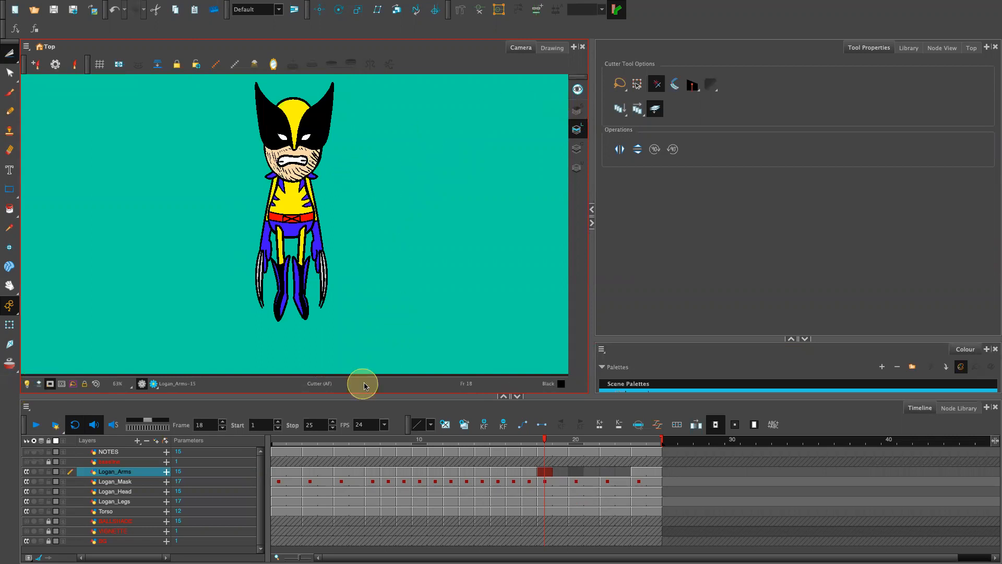
click(560, 473)
key(super+v)
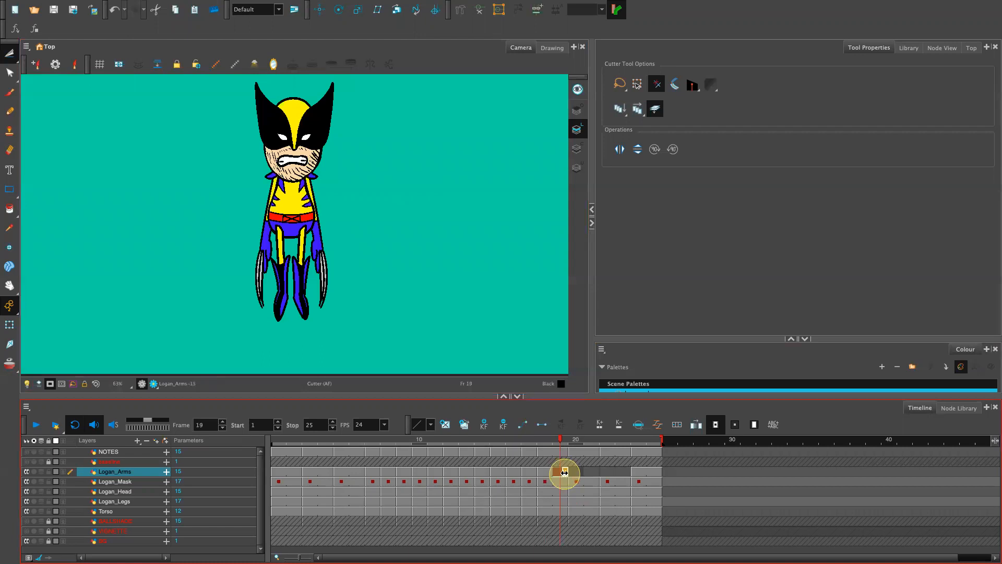
drag(553, 446, 642, 472)
click(641, 473)
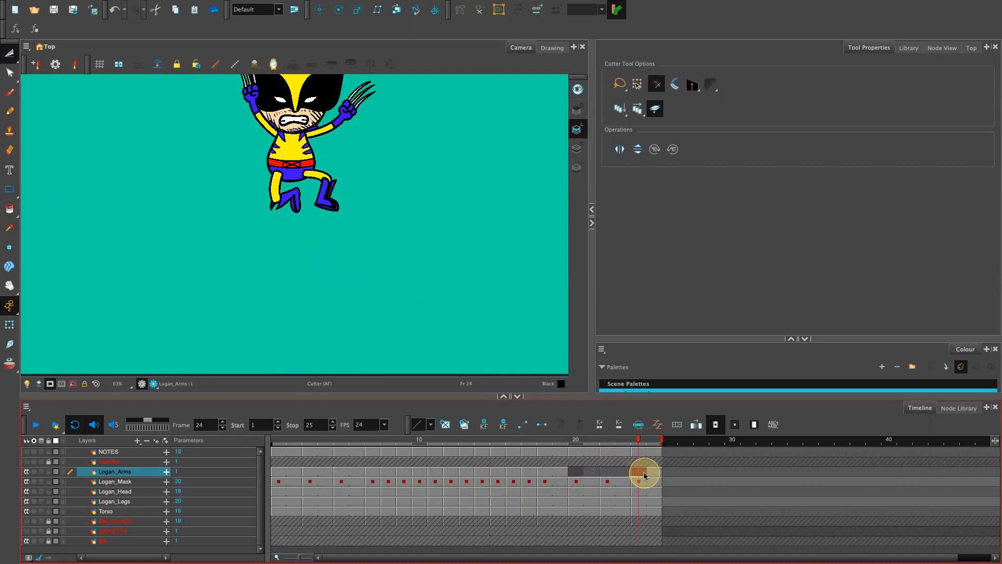
click(578, 472)
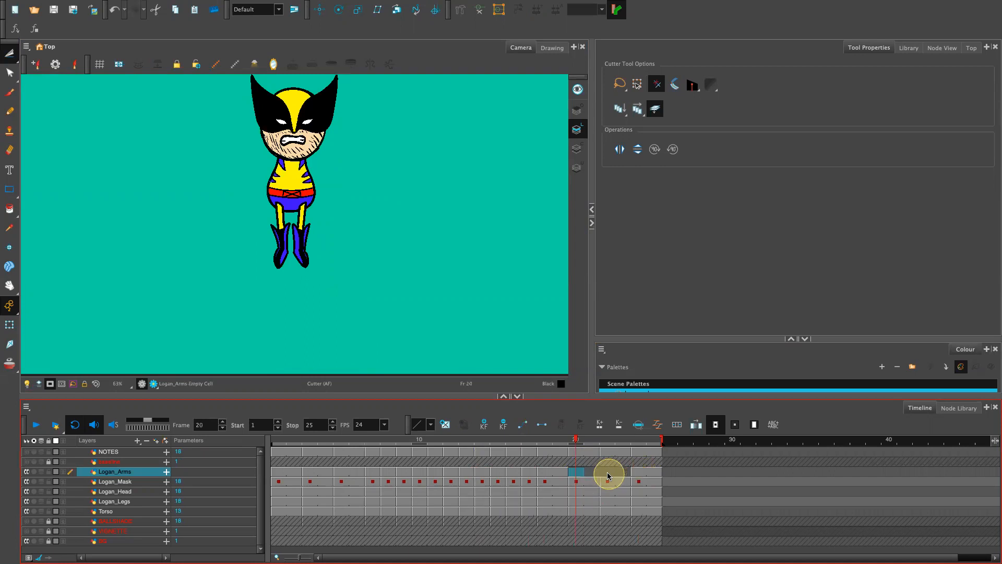
click(638, 472)
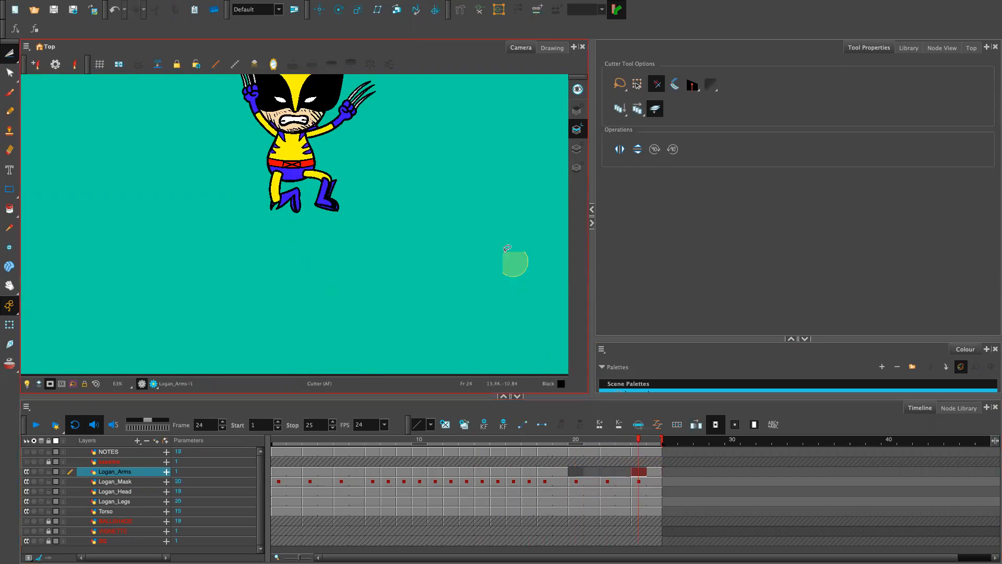
drag(525, 324, 526, 374)
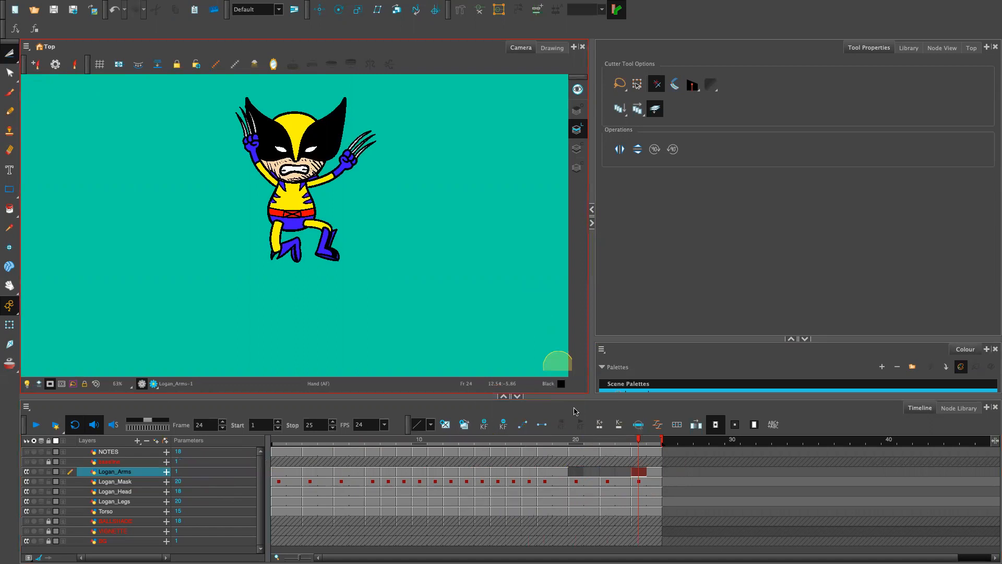
click(608, 473)
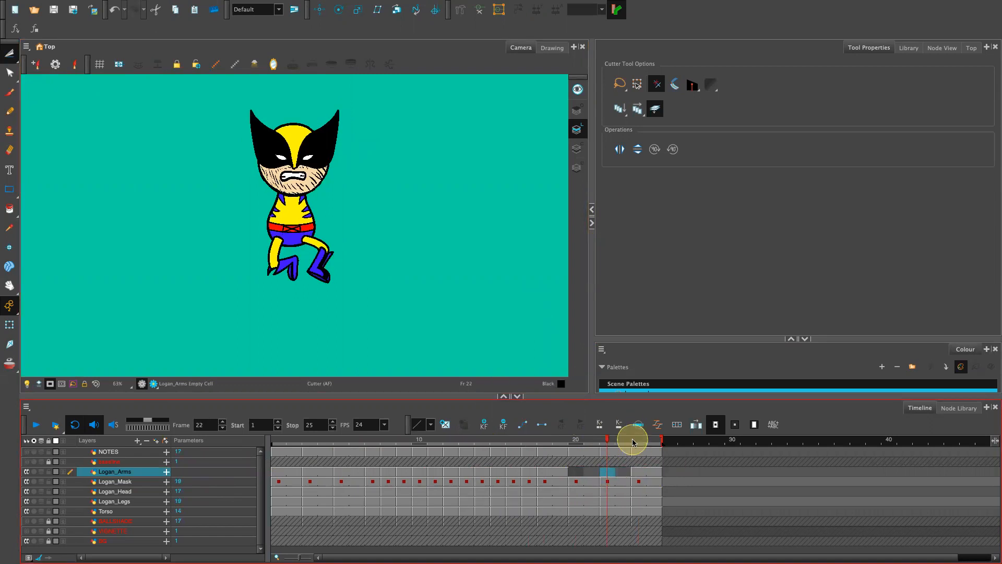
Step: Reuse the raised-arms drawing on the Logan_Arms layer and place a separate copy of it on frame 23
key(])
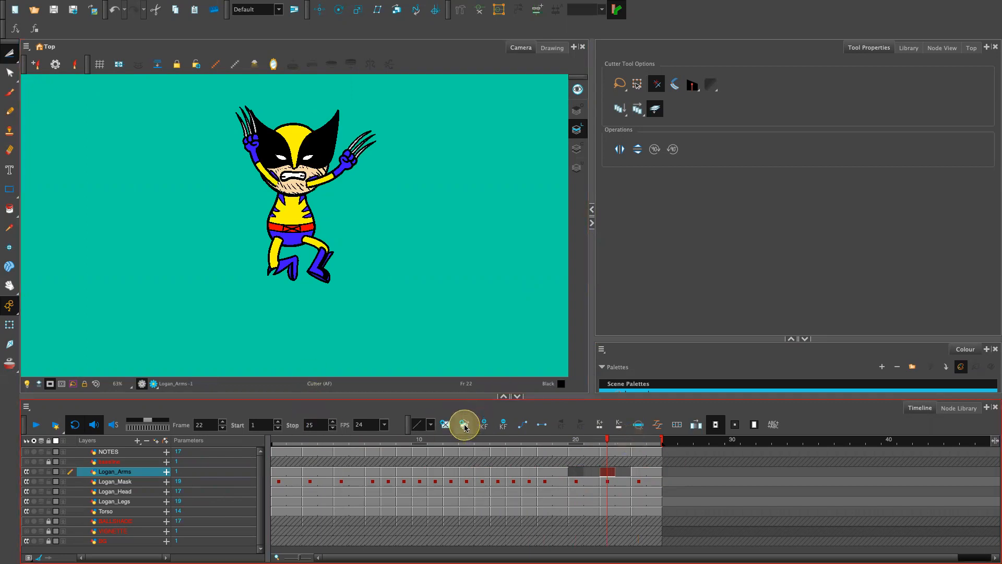
click(622, 473)
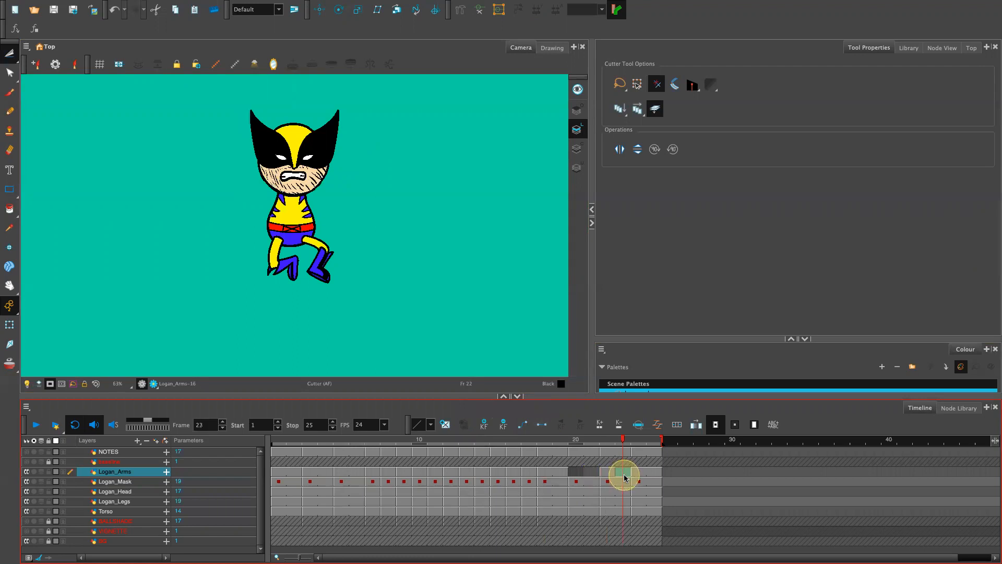
key(super+v)
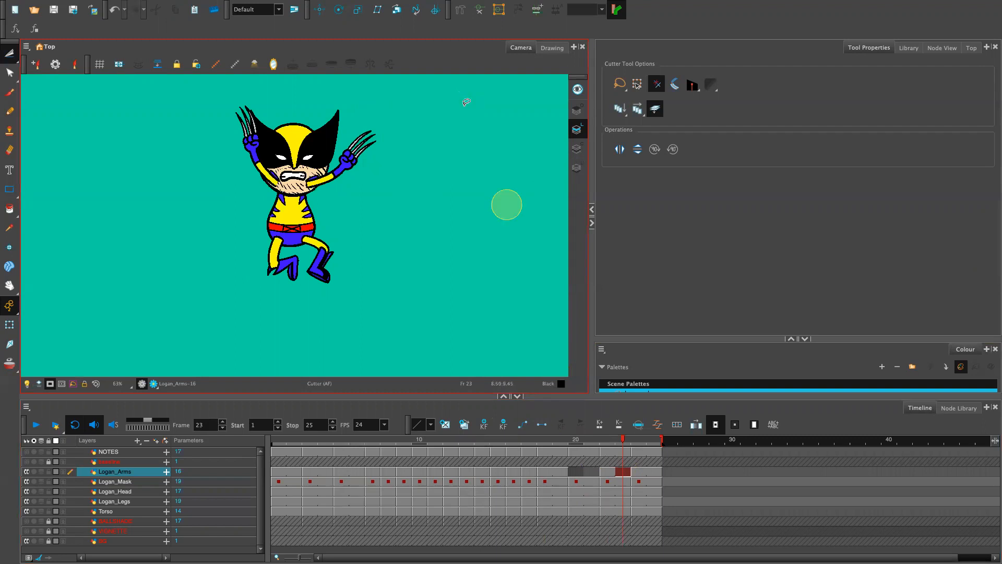
Step: Lasso the arm beside the torso's right edge on frame 23, rotate it down and outward, and fit it to the shoulder
mouse_move(403, 123)
mouse_down()
mouse_move(386, 105)
mouse_move(259, 71)
mouse_move(210, 200)
mouse_move(422, 157)
mouse_move(360, 81)
mouse_up()
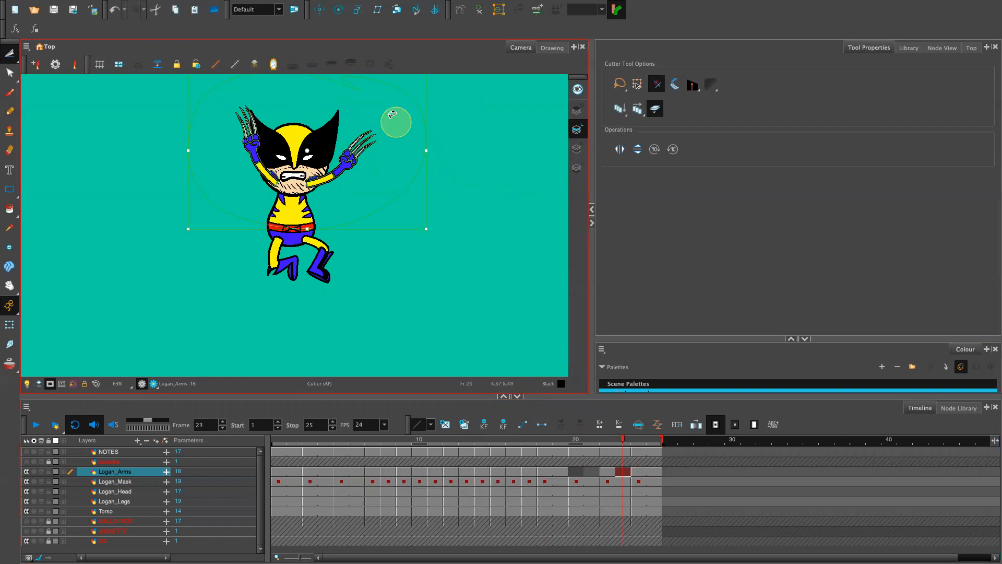
mouse_move(450, 157)
mouse_down()
mouse_move(454, 108)
mouse_move(388, 206)
mouse_move(433, 214)
mouse_up()
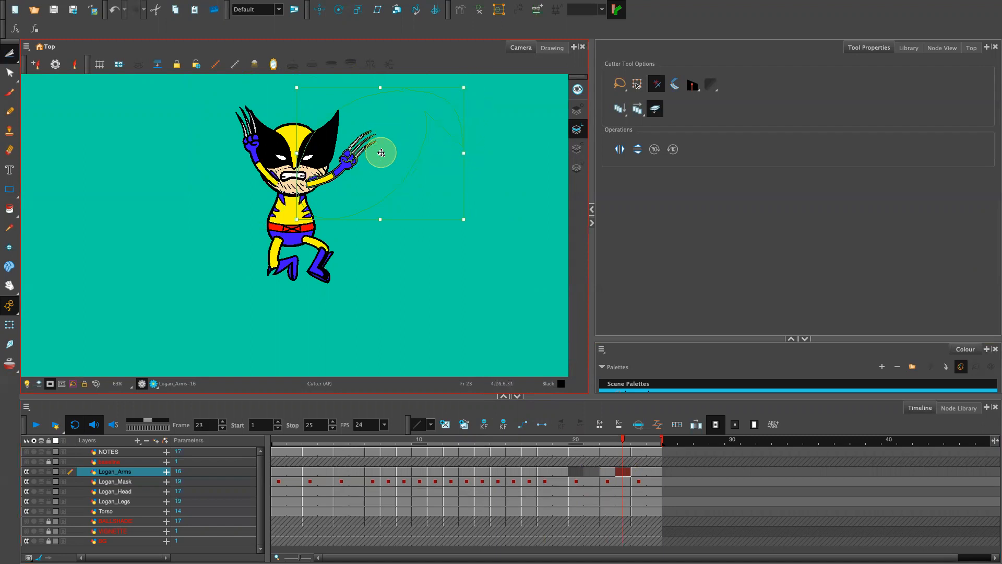
mouse_move(474, 89)
mouse_down()
mouse_move(483, 188)
mouse_move(455, 269)
mouse_up()
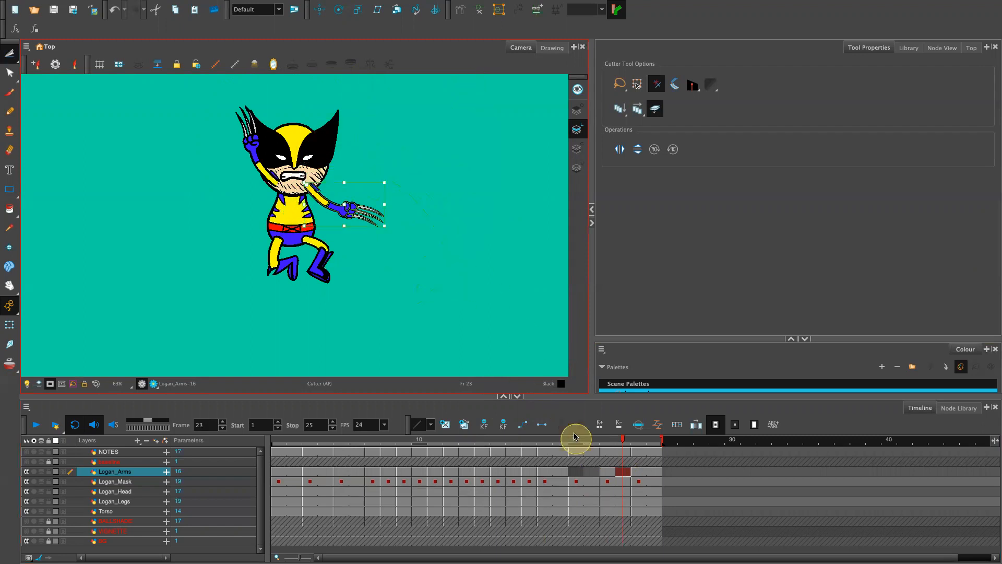
mouse_move(391, 174)
mouse_down()
mouse_move(382, 208)
mouse_move(351, 226)
mouse_move(355, 243)
mouse_move(356, 231)
mouse_up()
drag(380, 190, 380, 157)
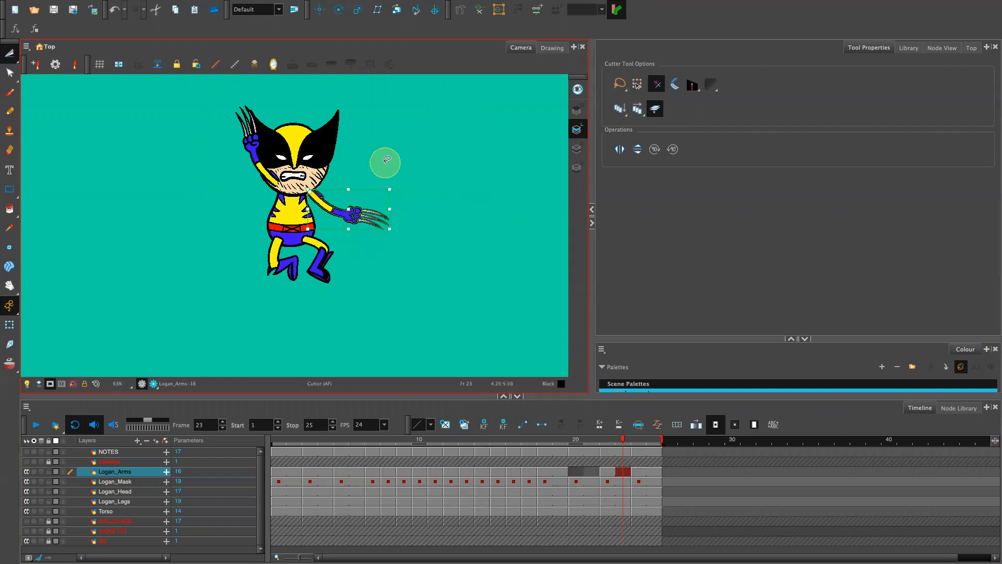
drag(354, 216, 352, 219)
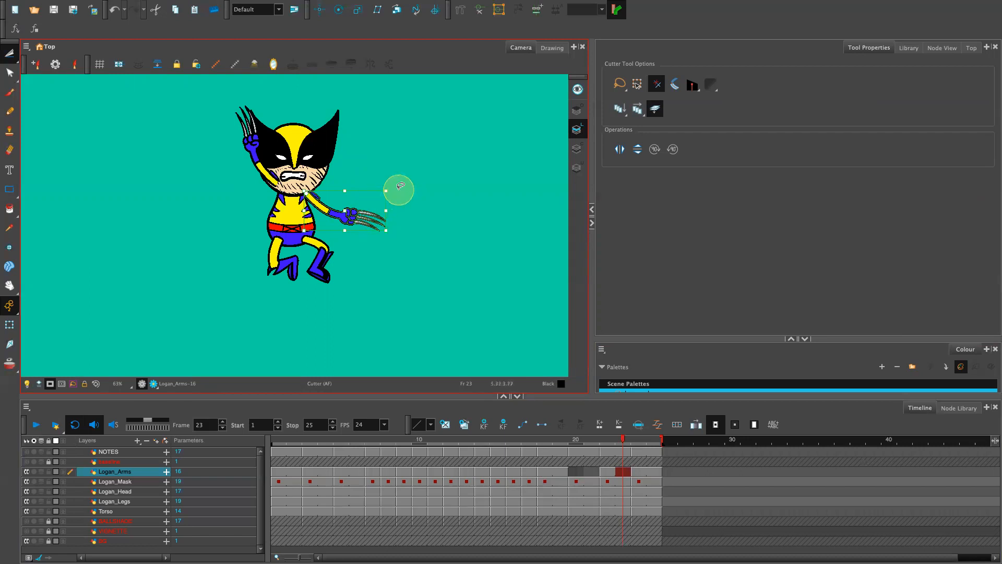
key(Down)
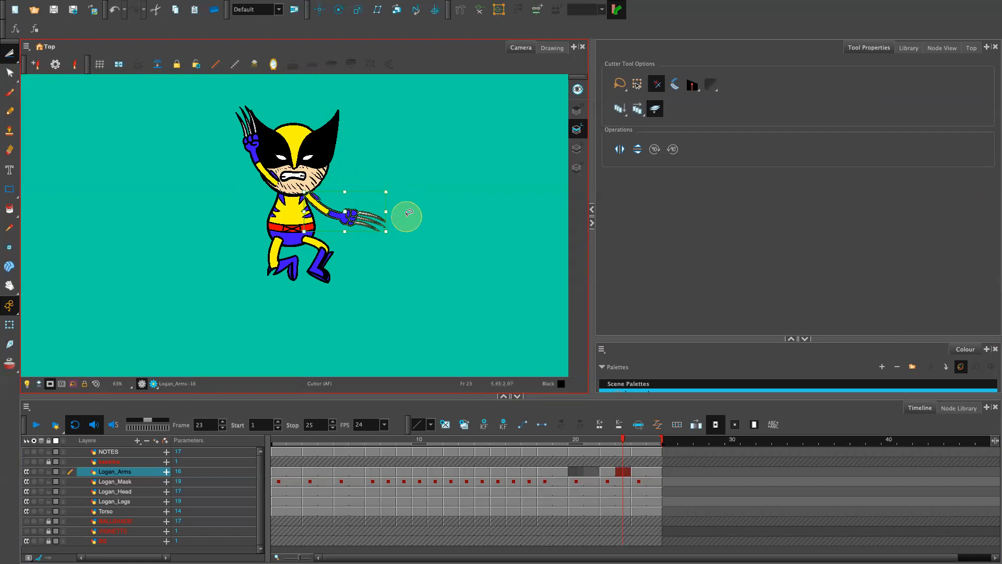
Step: Lasso the other raised arm on frame 23, rotate it outward to nearly horizontal, and nudge it up to the shoulder
drag(281, 137, 239, 209)
drag(286, 137, 286, 139)
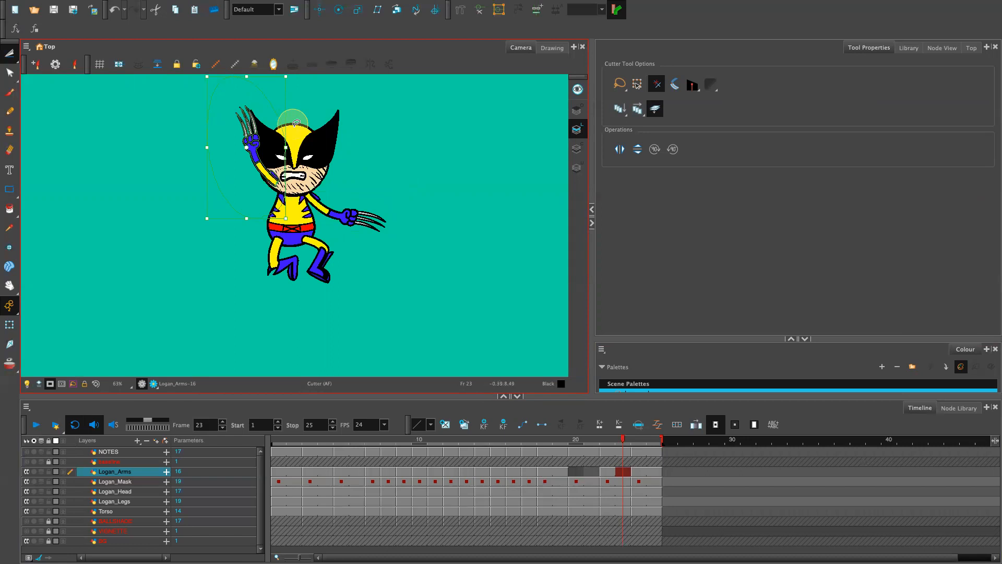
drag(291, 234, 272, 200)
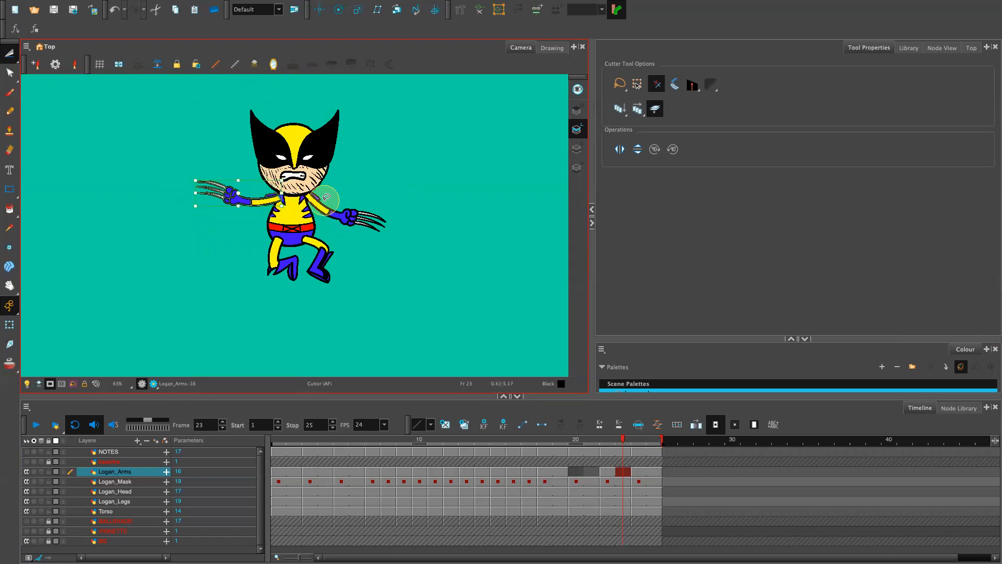
key(Up)
key(Up)
key(Up)
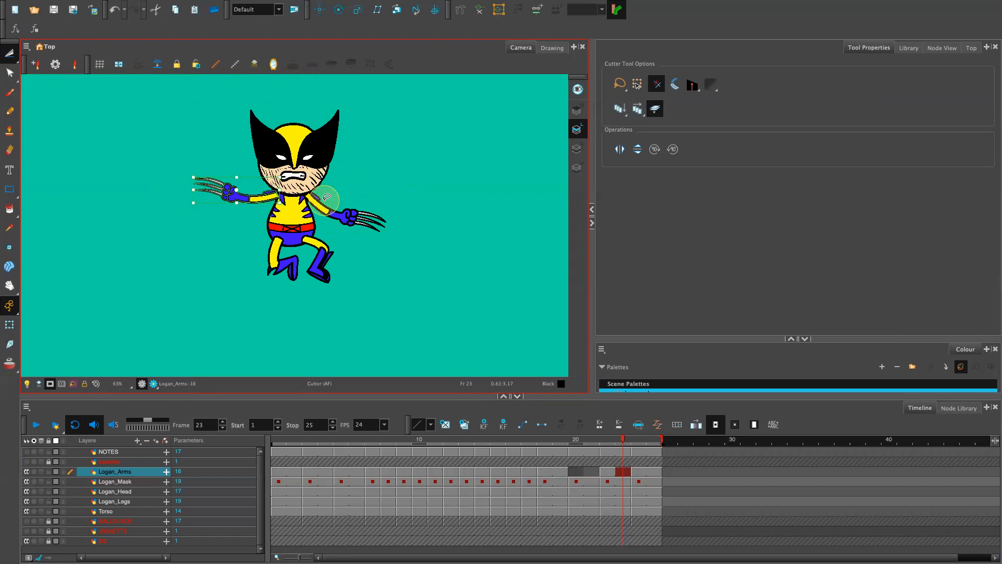
Step: Clean up the arm outline overlapping the shoulder on frame 23 with the Eraser at size 2.8
scroll(326, 198, up, 6)
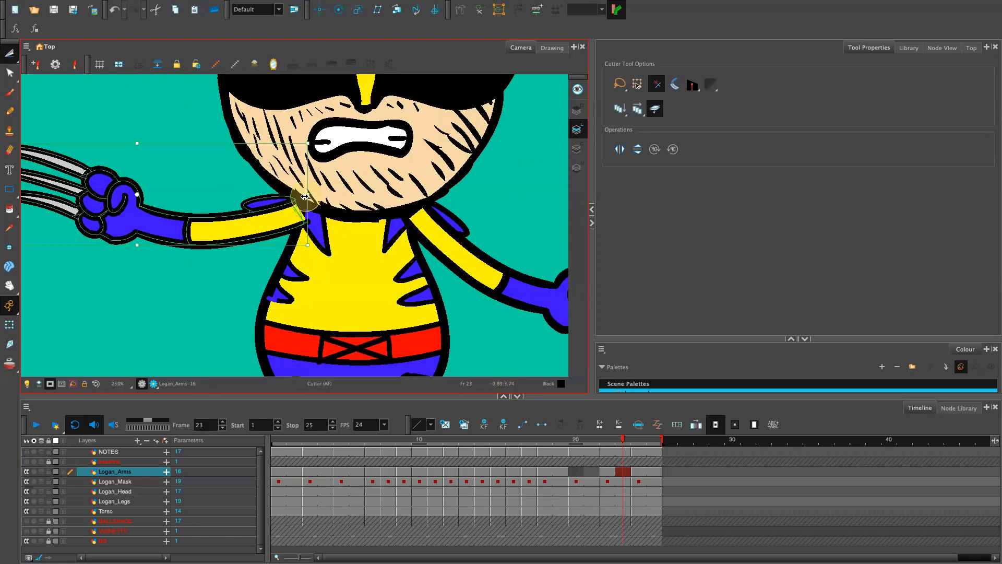
key(alt+e)
mouse_move(301, 244)
mouse_down()
mouse_move(313, 196)
mouse_move(292, 241)
mouse_move(309, 191)
mouse_move(296, 227)
mouse_up()
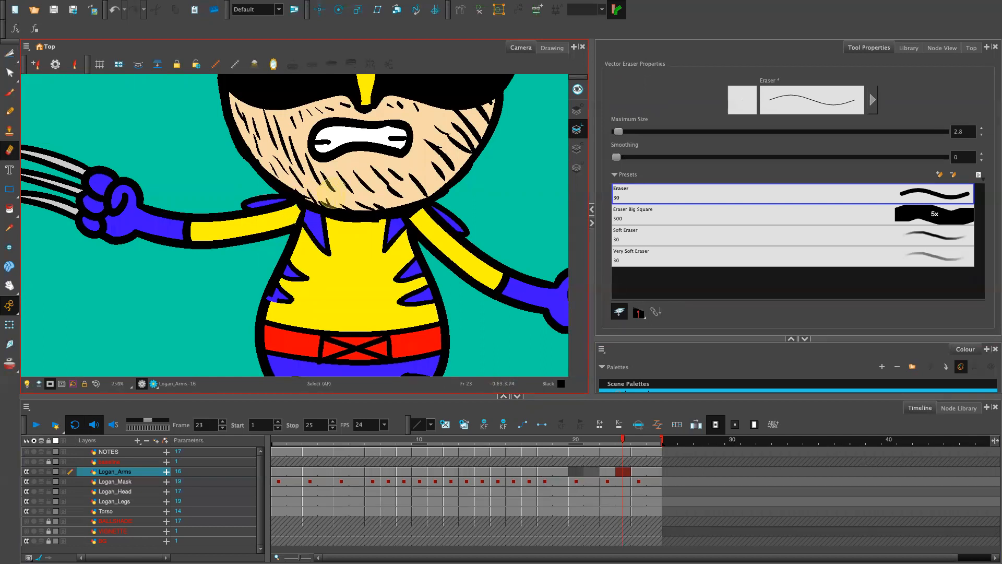
drag(410, 228, 421, 204)
key(ctrl+z)
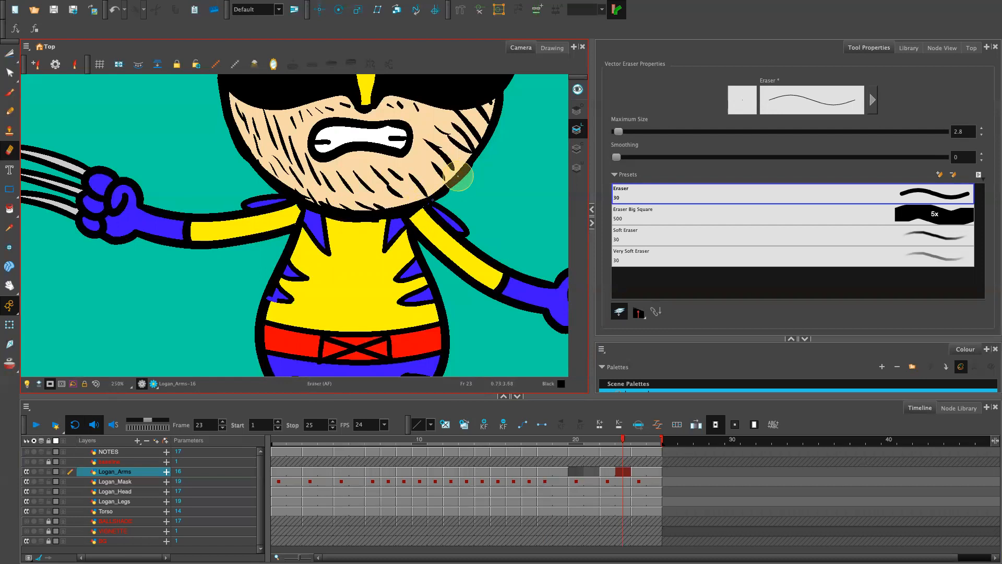
scroll(459, 172, down, 6)
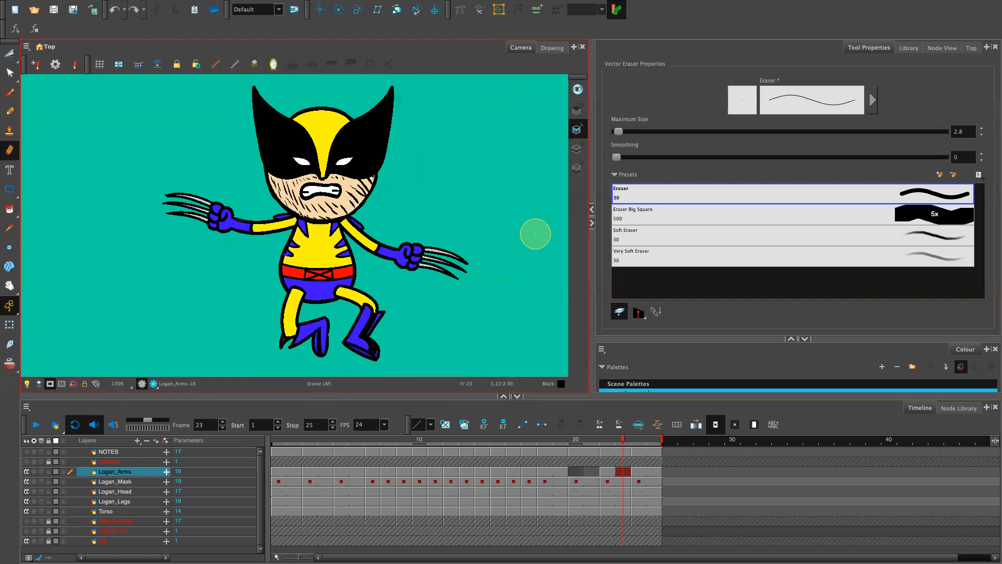
Step: Compare the arm poses on frames 19 to 22 of the Logan_Arms layer, ending on empty frame 20
drag(622, 440, 574, 457)
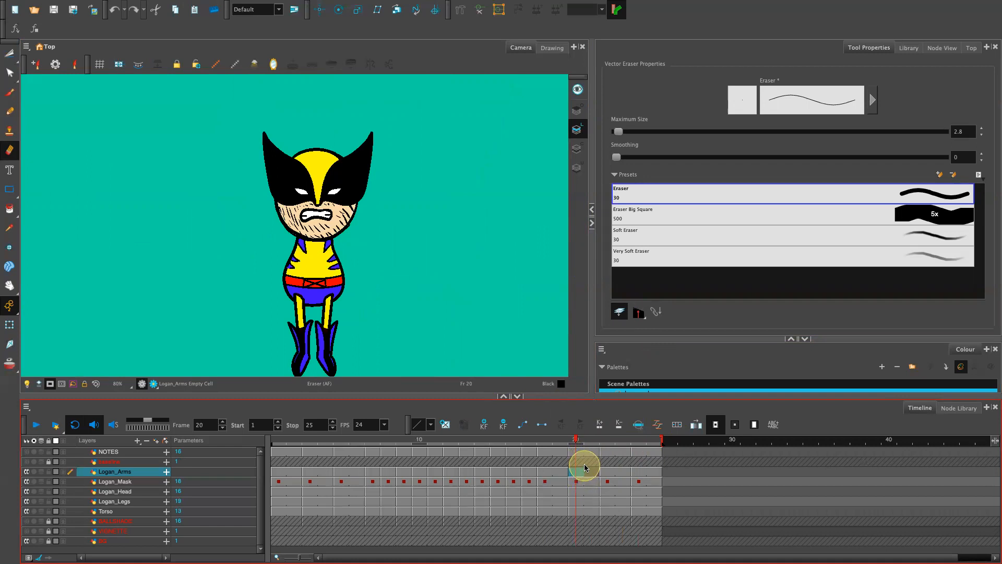
drag(585, 467, 574, 476)
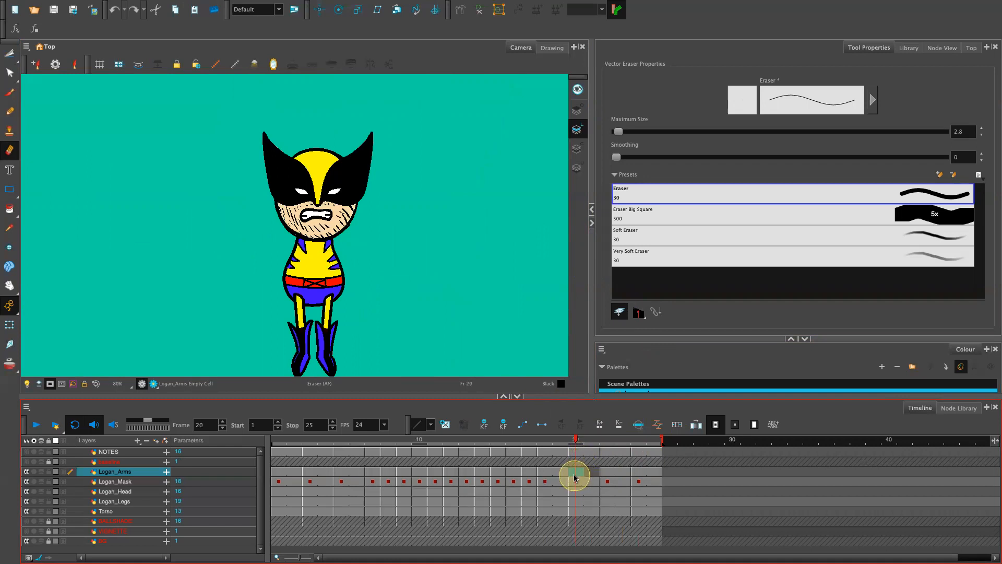
click(601, 473)
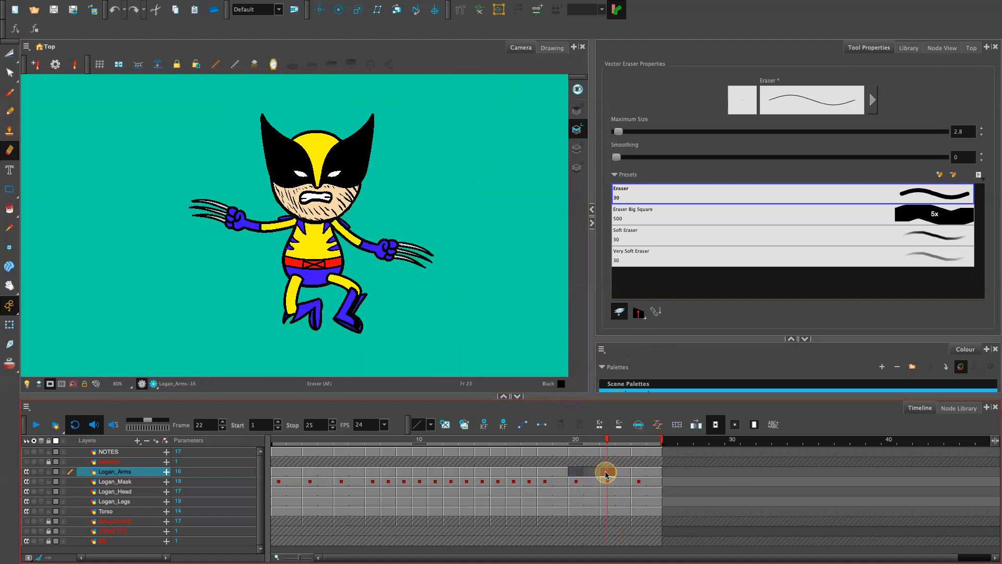
drag(608, 477, 556, 474)
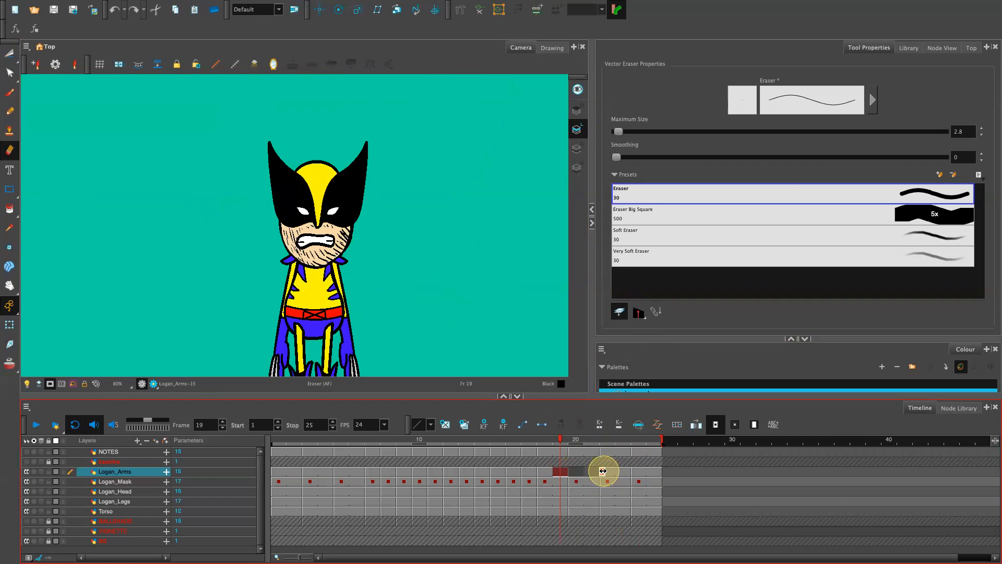
click(576, 472)
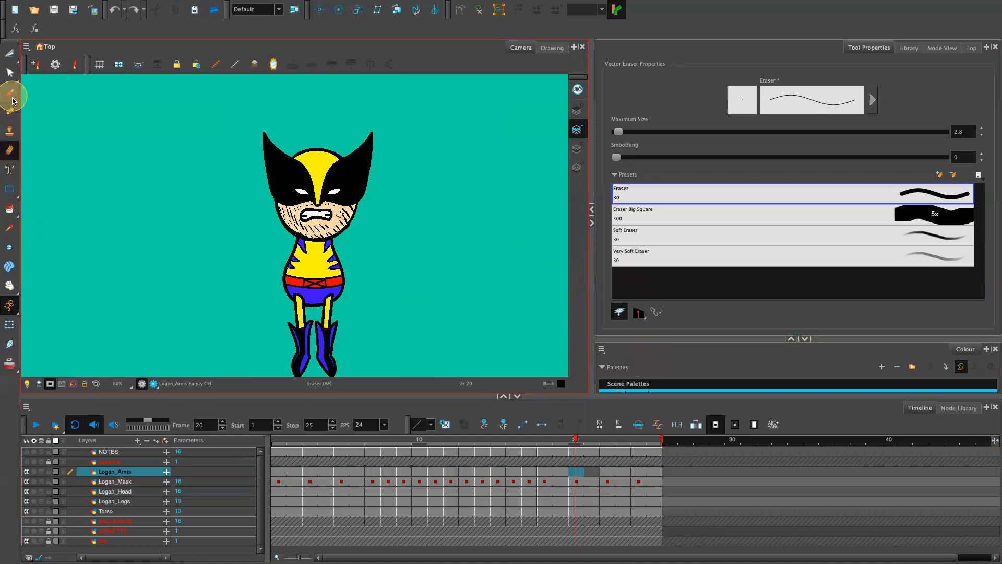
Step: Turn on onion skin and the light table for frame 20, choose the Pencil tool, and check the arm poses on frames 22 and 25
click(10, 366)
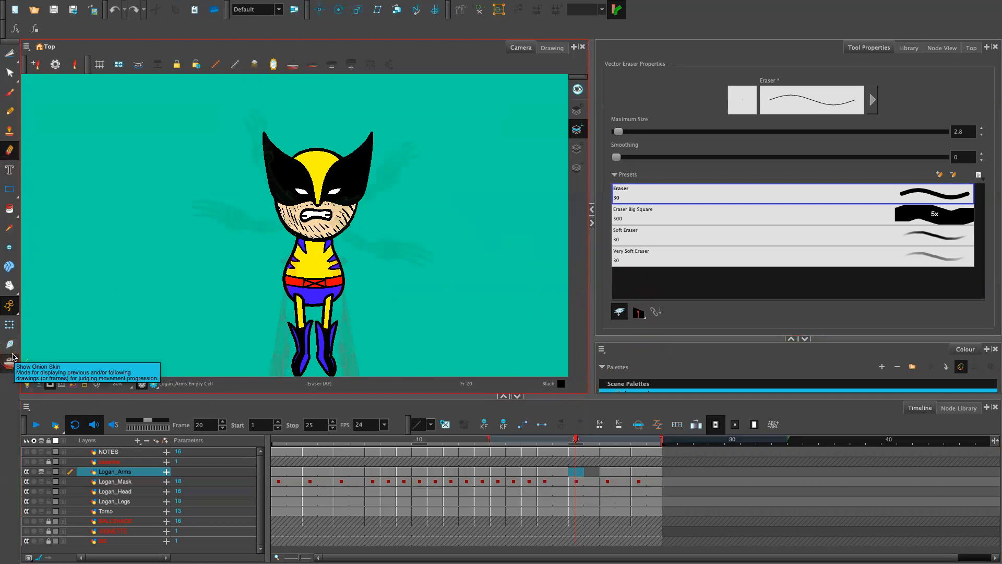
drag(463, 304, 476, 271)
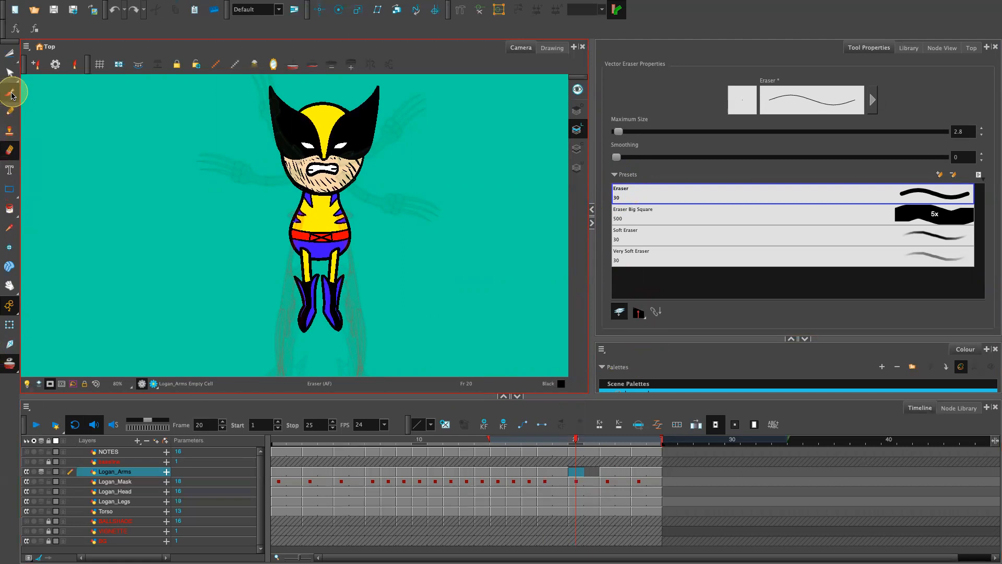
click(9, 110)
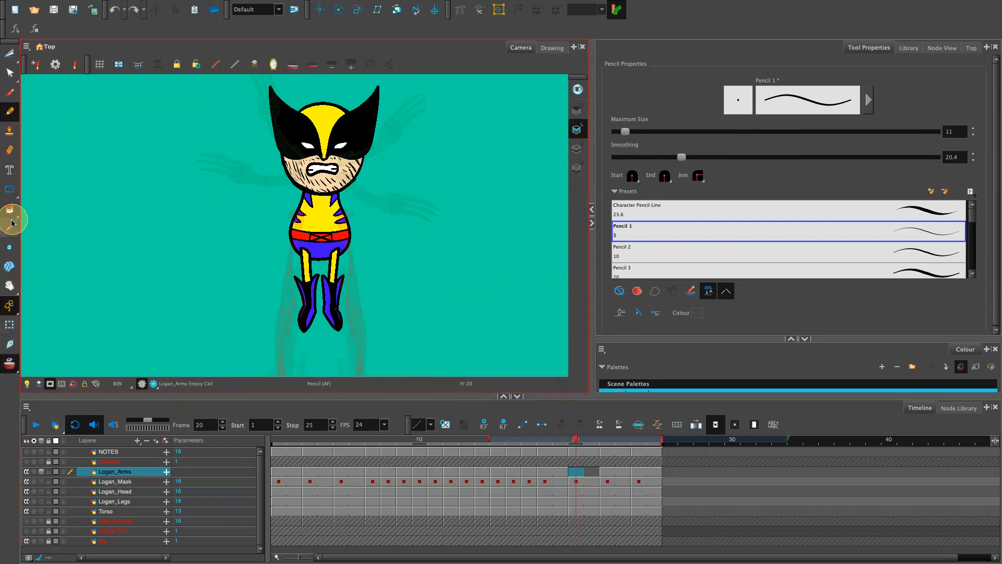
click(26, 383)
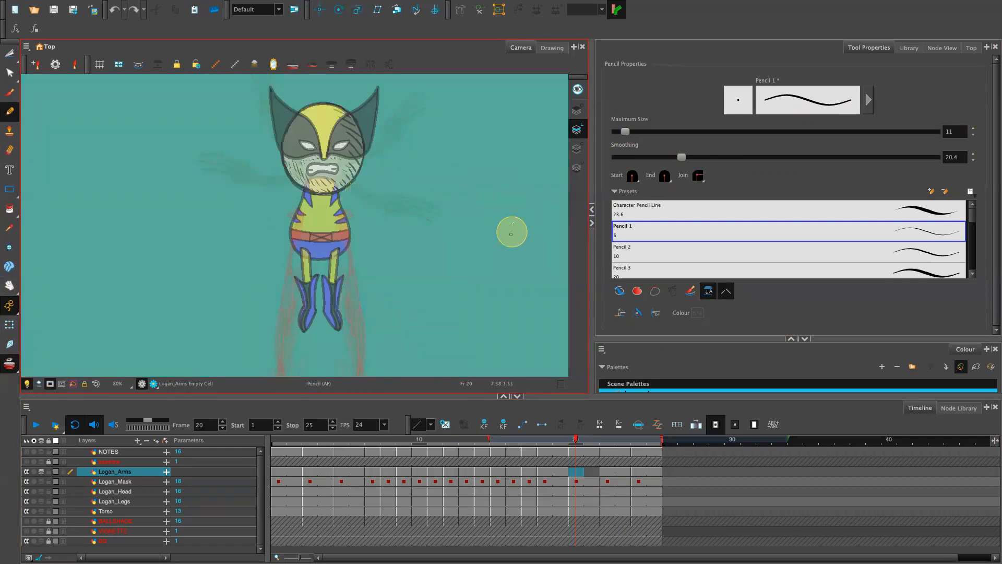
click(608, 471)
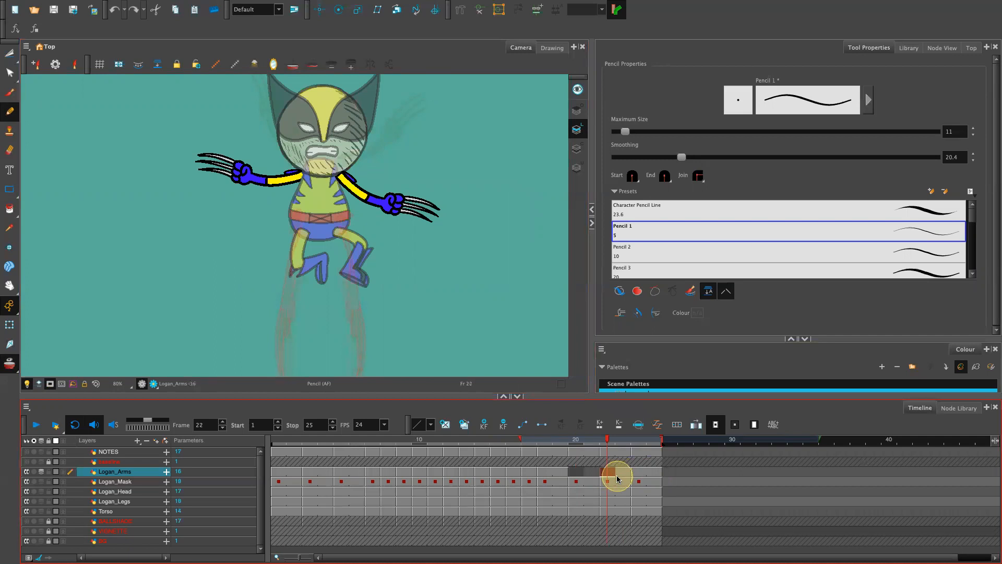
click(650, 472)
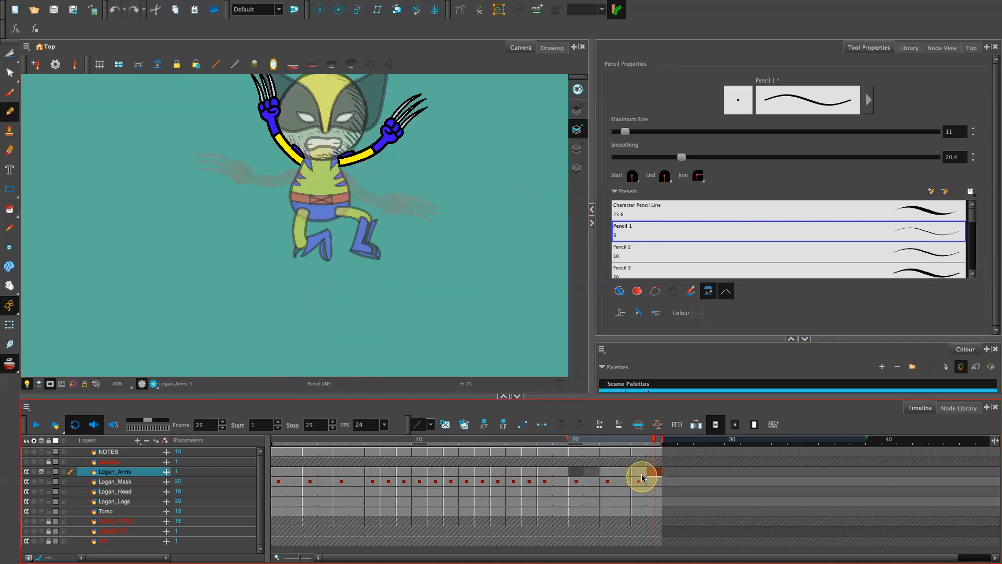
click(576, 473)
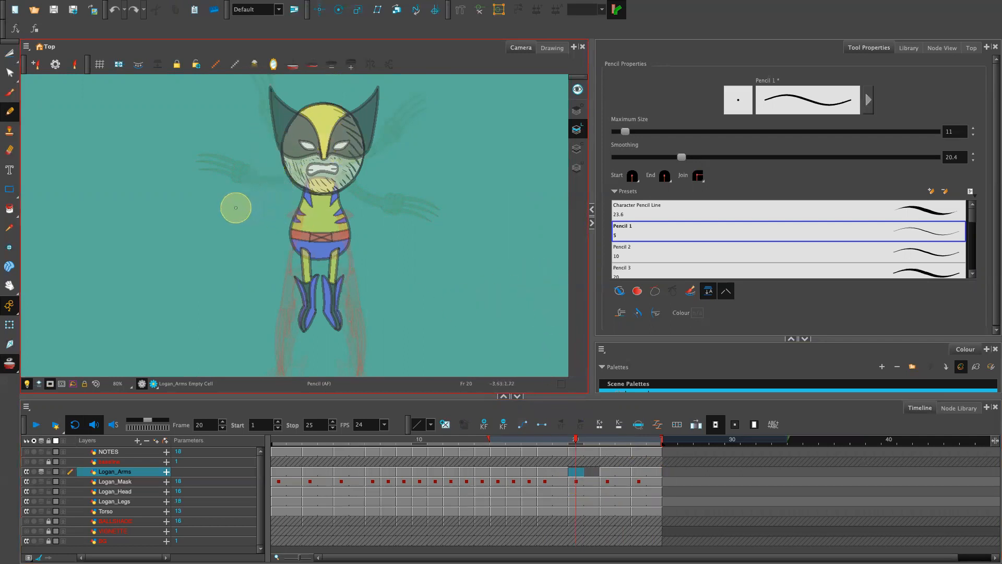
drag(230, 210, 279, 176)
key(ctrl+z)
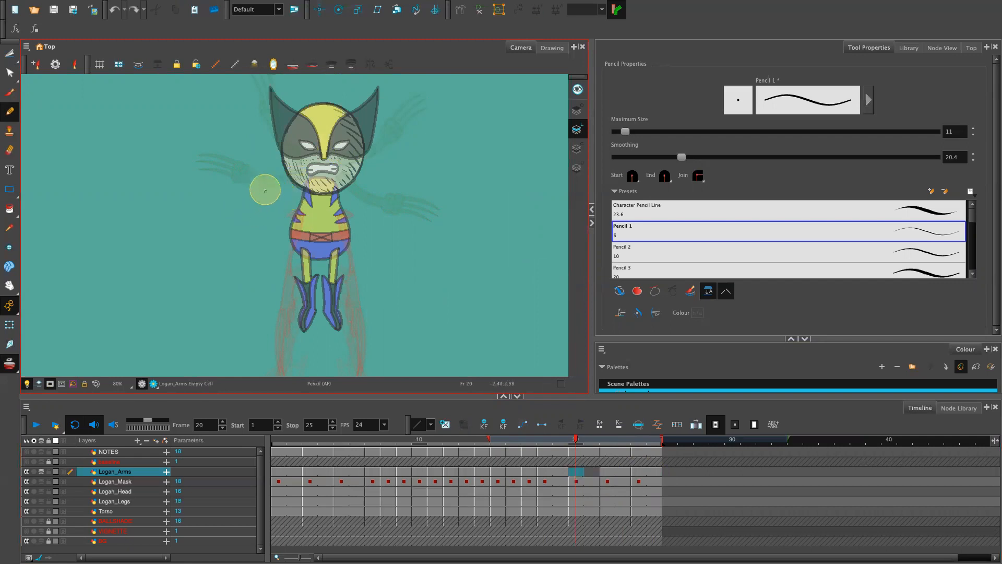
drag(263, 184, 235, 247)
key(ctrl+z)
drag(261, 184, 243, 260)
key(ctrl+z)
drag(264, 183, 251, 284)
key(ctrl+z)
Step: Draw long, slightly curved claw lines hanging down beside the torso on frame 20 with the 11-size pencil
mouse_move(263, 180)
mouse_down()
mouse_move(249, 248)
mouse_move(255, 275)
mouse_move(261, 203)
mouse_move(266, 282)
mouse_up()
key(ctrl+z)
drag(262, 202, 265, 277)
key(ctrl+z)
drag(262, 209, 264, 278)
drag(264, 199, 271, 272)
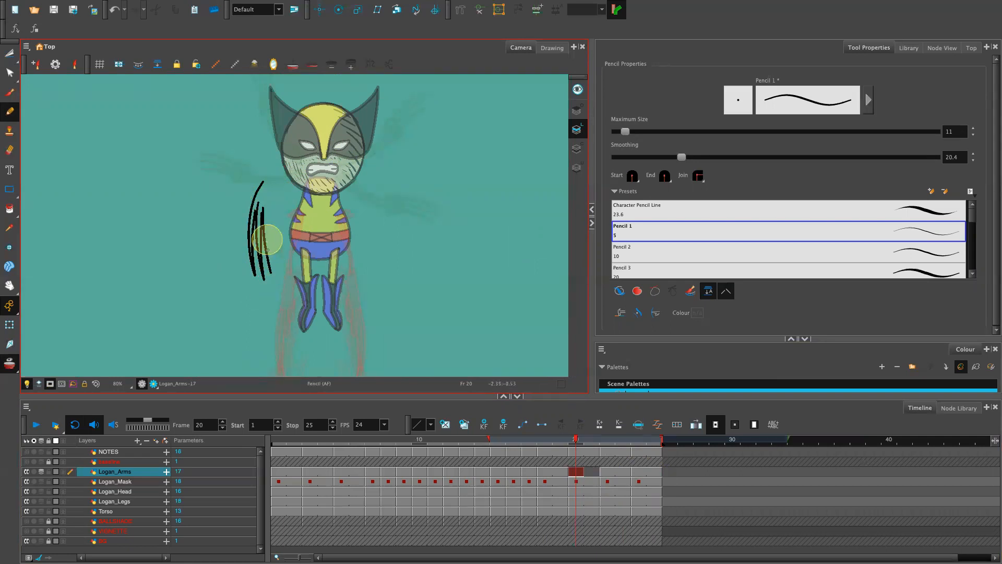
drag(269, 194, 274, 283)
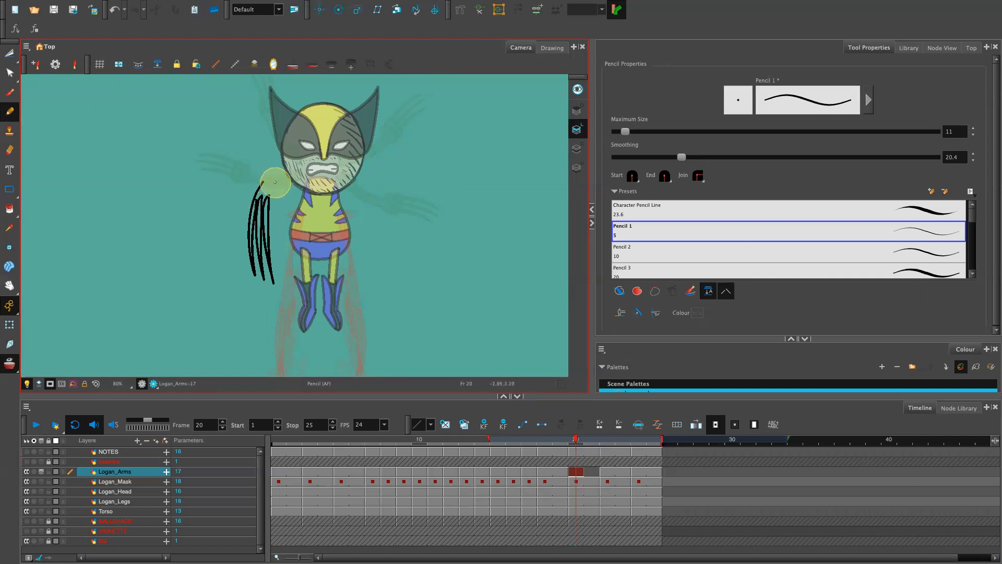
Step: Draw the arm's curved upper contour from the finished claws beside the torso up and over to the shoulder on frame 20
drag(263, 182, 295, 180)
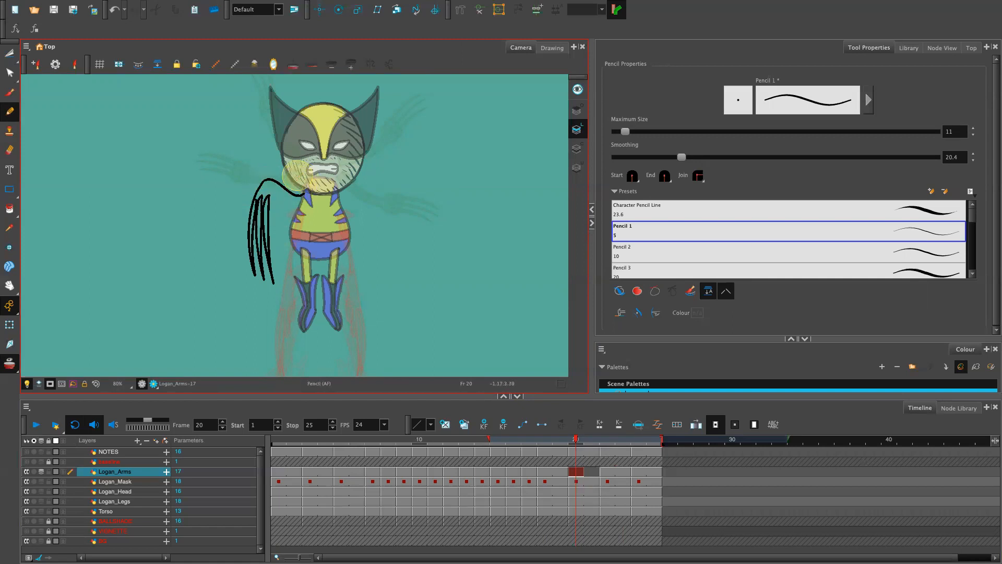
drag(261, 180, 301, 184)
key(ctrl+z)
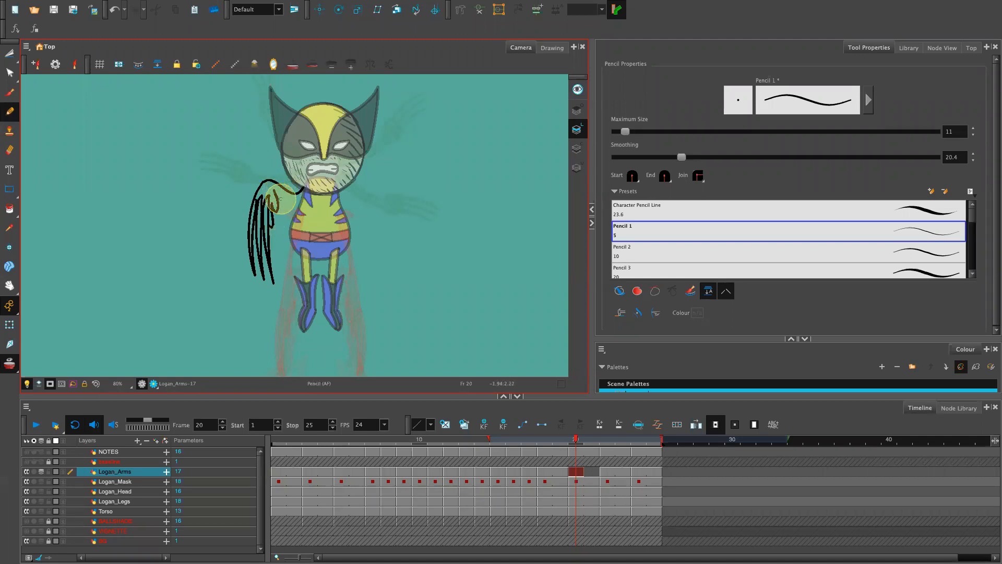
Step: Draw the underside of the same arm back to the shoulder and add its finger and glove cuff lines
drag(278, 203, 304, 190)
key(ctrl+z)
key(ctrl+z)
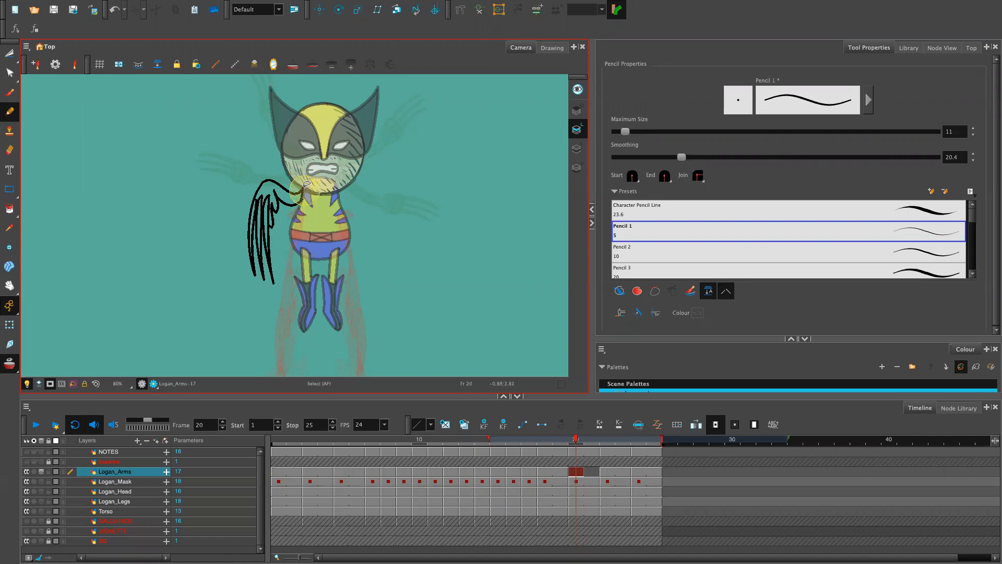
key(ctrl+z)
drag(301, 191, 283, 189)
key(ctrl+z)
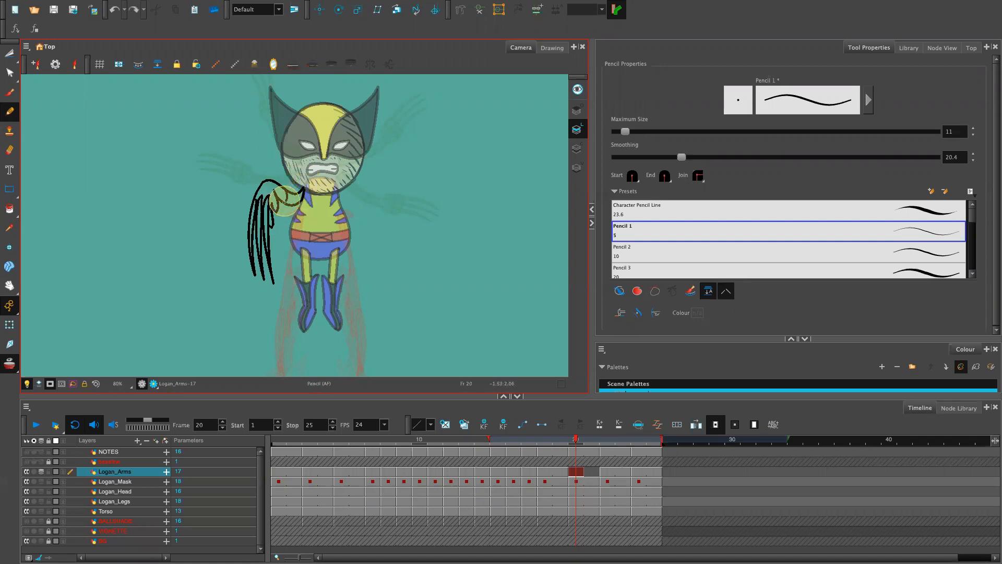
drag(286, 193, 287, 201)
key(ctrl+z)
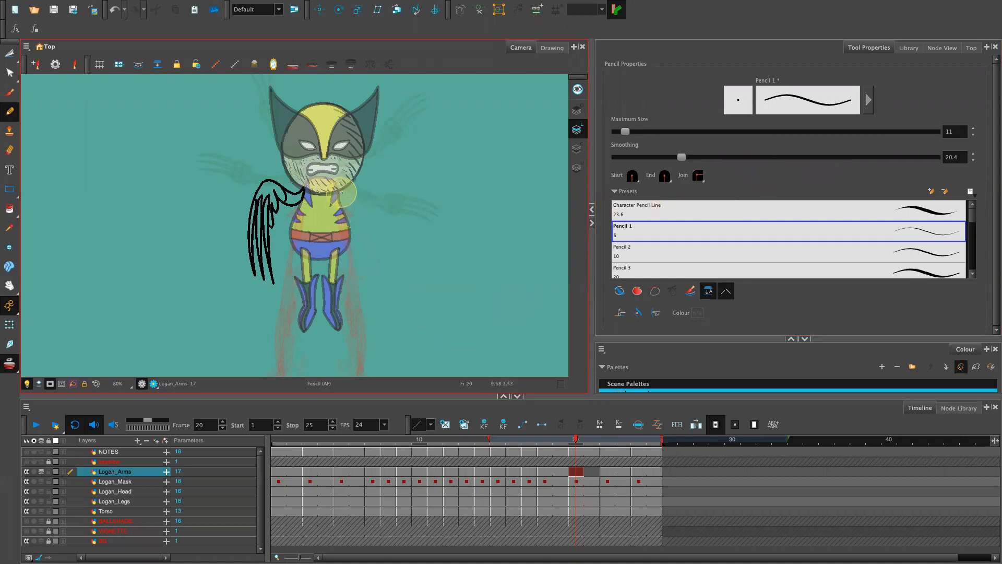
Step: Draw the opposite arm hanging from the shoulder to below the belt, with outer and inner contours, a cuff line and the hand's edge
drag(343, 192, 379, 259)
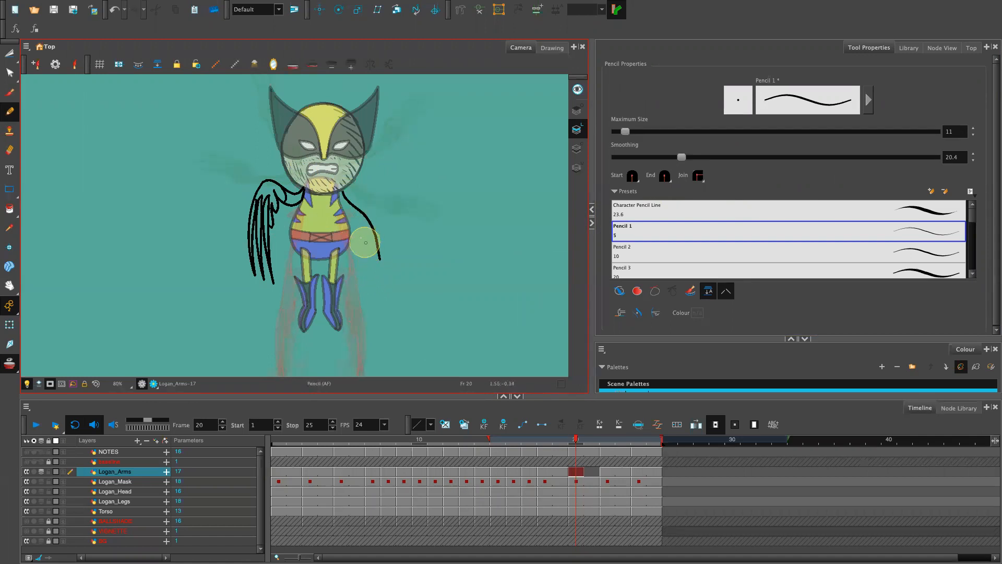
mouse_move(362, 260)
mouse_down()
mouse_move(343, 207)
mouse_move(360, 254)
mouse_up()
key(ctrl+z)
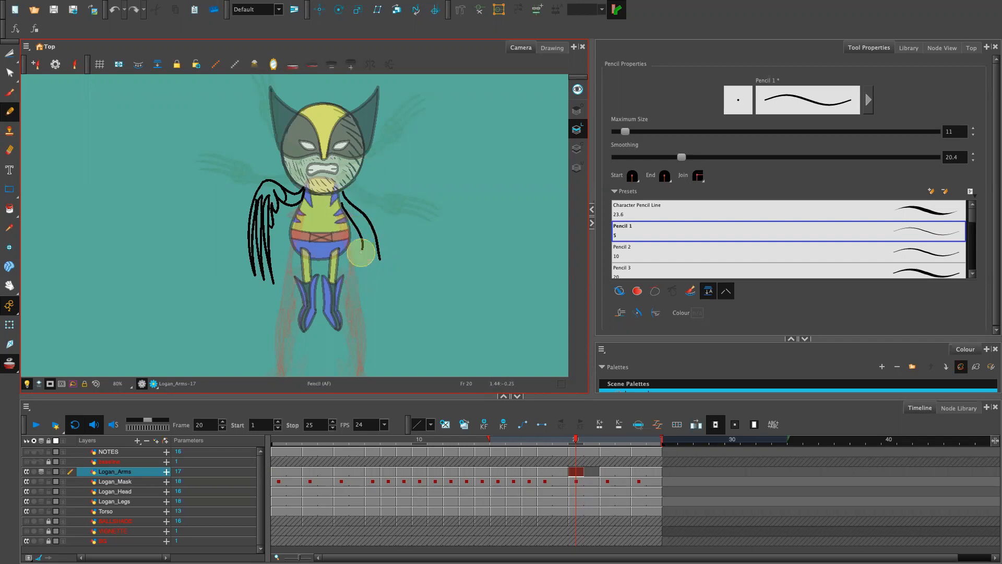
key(ctrl+z)
drag(338, 192, 365, 273)
key(ctrl+z)
drag(338, 193, 343, 207)
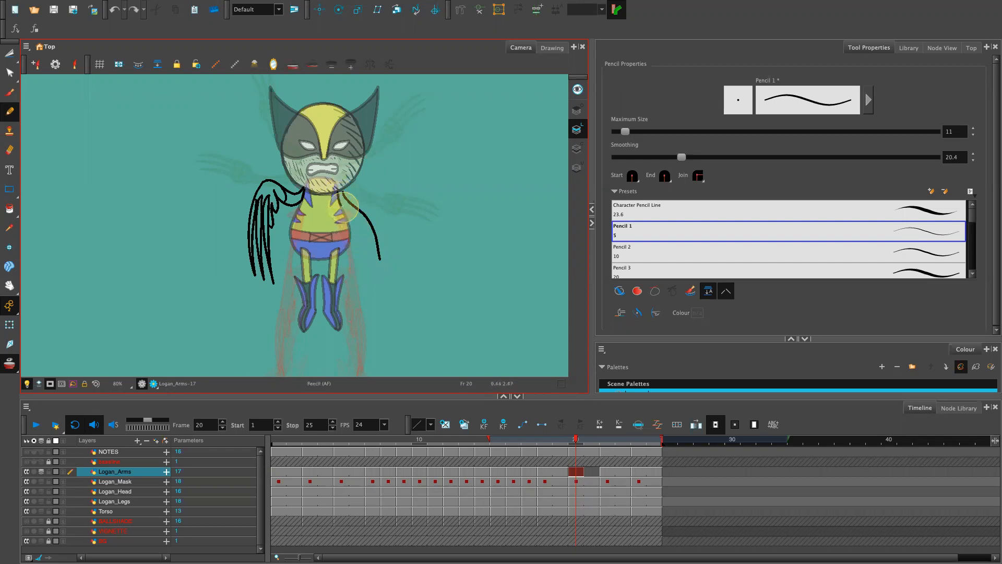
key(ctrl+z)
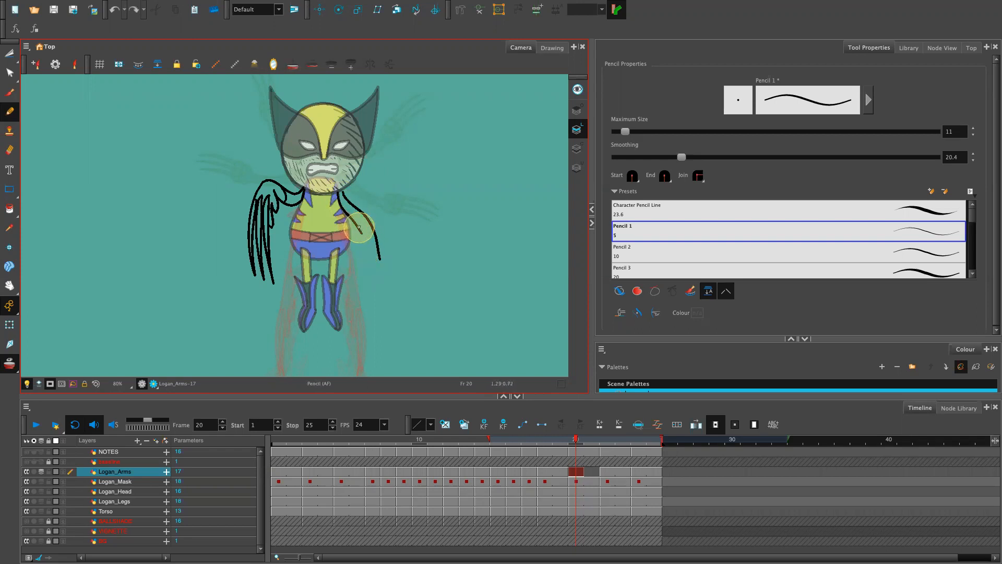
key(ctrl+z)
mouse_move(358, 228)
mouse_down()
mouse_move(365, 218)
mouse_move(364, 268)
mouse_up()
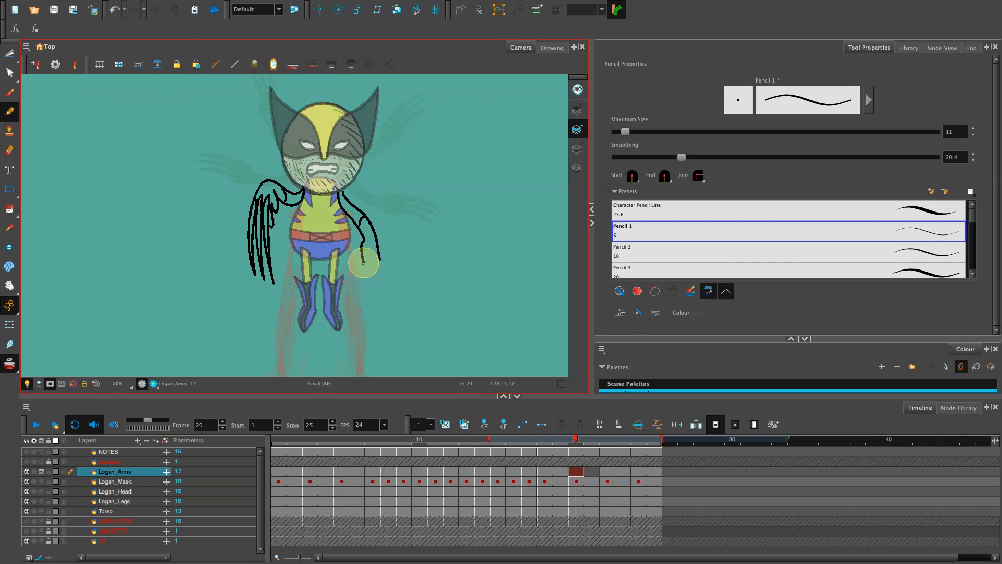
Step: Draw the first long, nearly vertical claw hanging from the opposite hand down to the level of the boots
drag(368, 252, 371, 314)
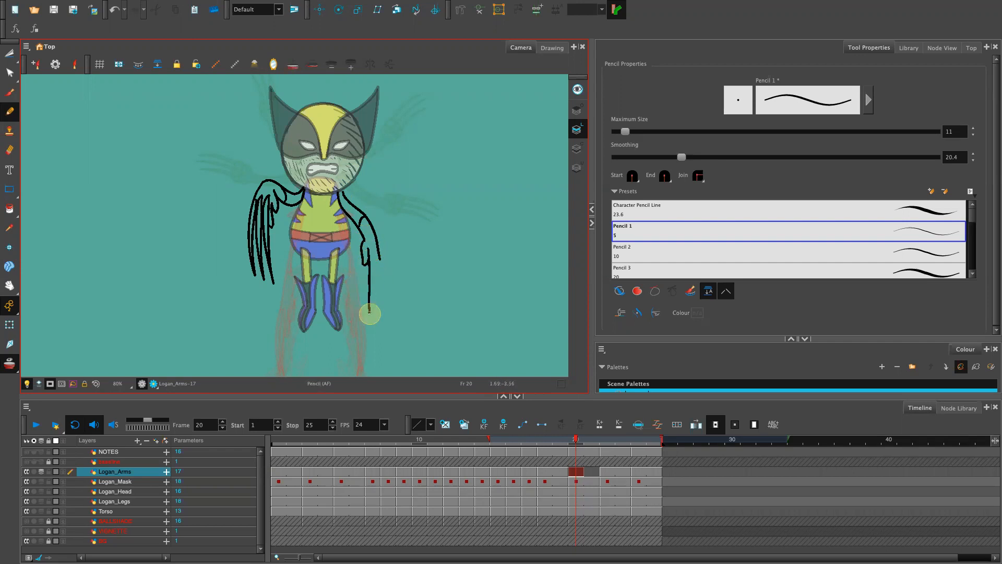
key(ctrl+z)
drag(368, 252, 368, 311)
key(ctrl+z)
drag(369, 250, 369, 304)
key(ctrl+z)
drag(370, 250, 370, 316)
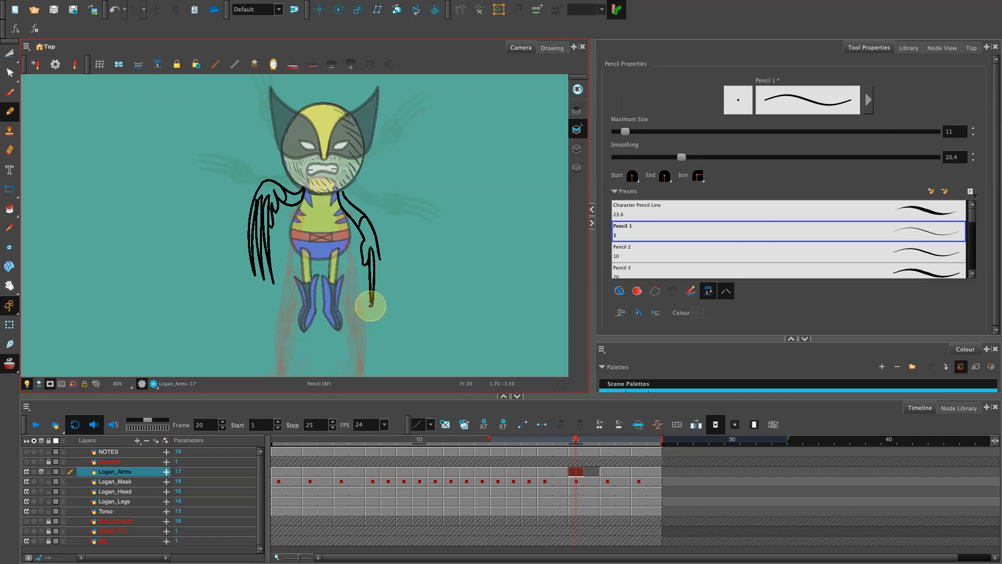
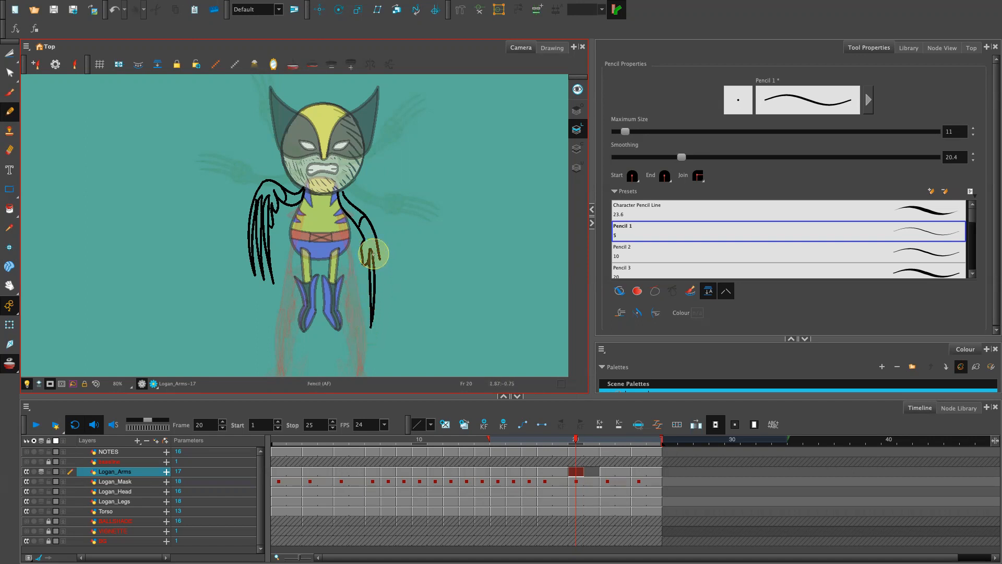
Step: Add the remaining long claws beside the first one on the same hand, ending at about the same height
drag(374, 249, 378, 328)
drag(374, 252, 376, 320)
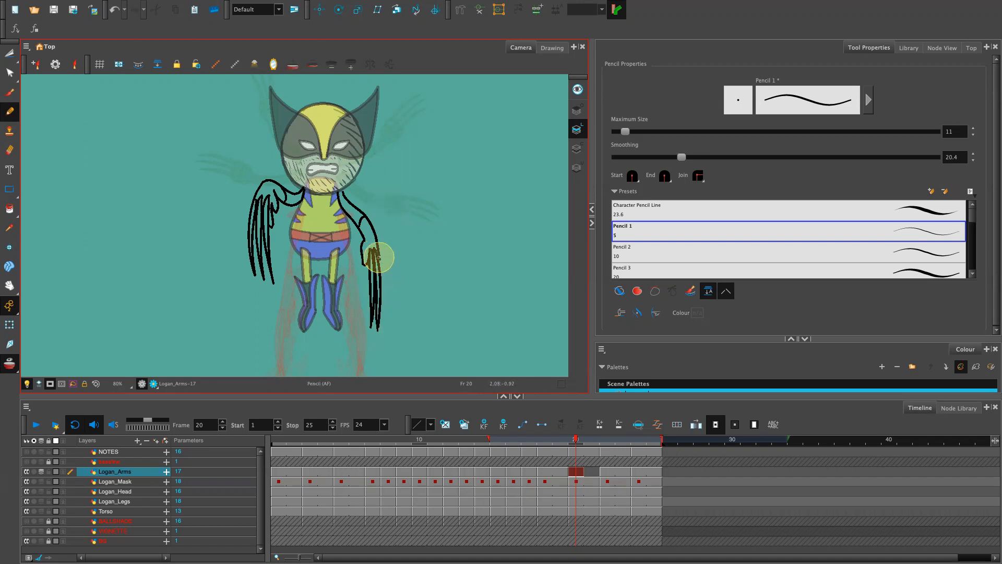
key(ctrl+z)
drag(379, 254, 376, 313)
key(ctrl+z)
drag(380, 246, 378, 317)
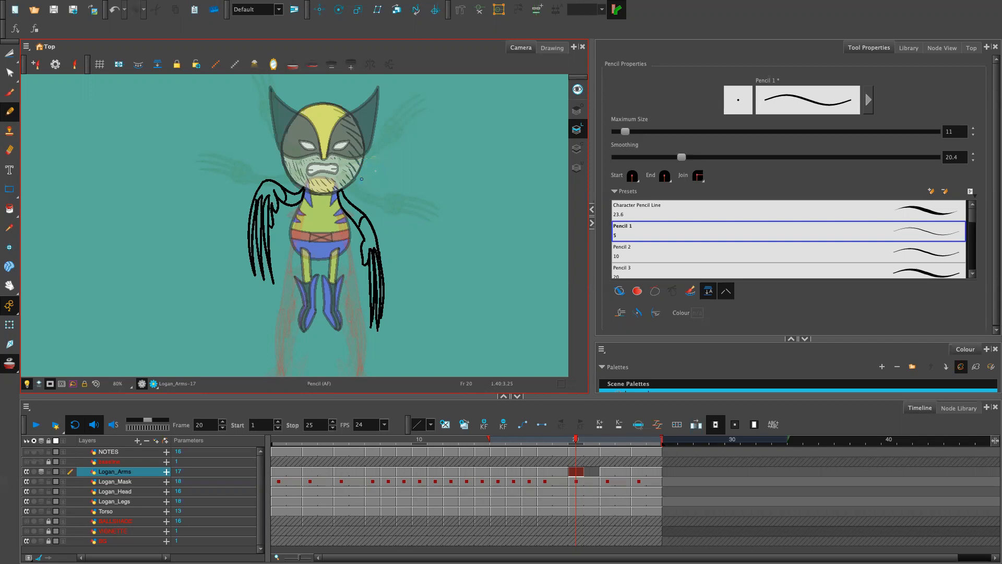
Step: Select the newly drawn arm with its claws and scale it slightly shorter towards the shoulder
key(s)
mouse_move(369, 168)
mouse_down()
mouse_move(325, 188)
mouse_move(363, 347)
mouse_move(411, 239)
mouse_move(371, 161)
mouse_up()
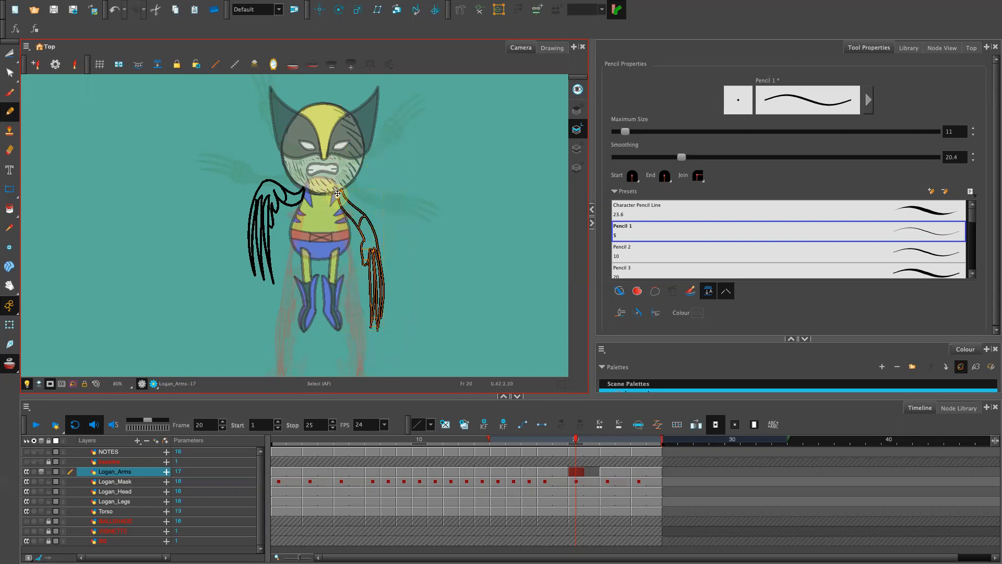
drag(383, 330, 383, 309)
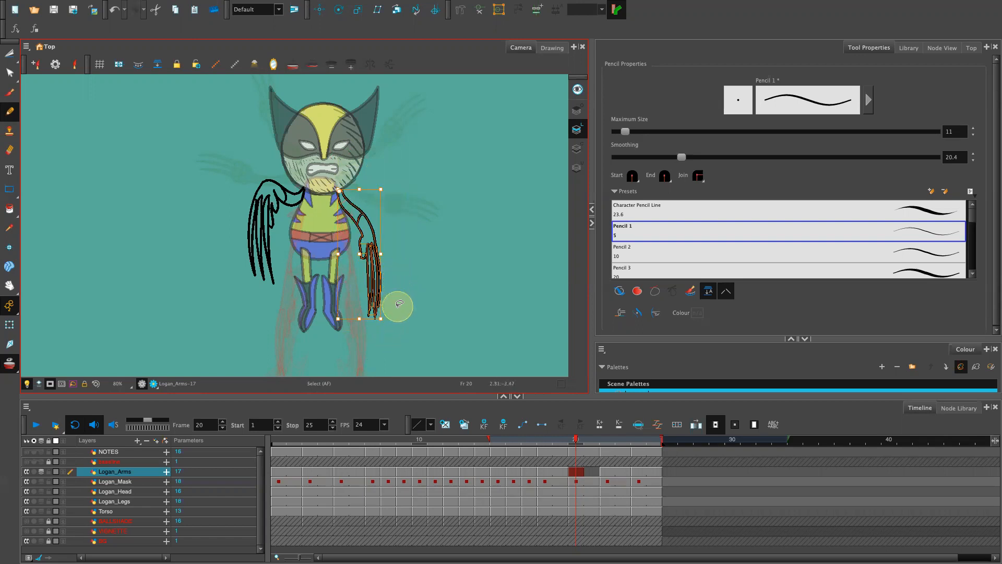
Step: Select the raised bent arm, scale it slightly smaller towards the shoulder, and nudge it slightly down and inward before deselecting it
mouse_move(305, 158)
mouse_down()
mouse_move(269, 357)
mouse_move(312, 177)
mouse_up()
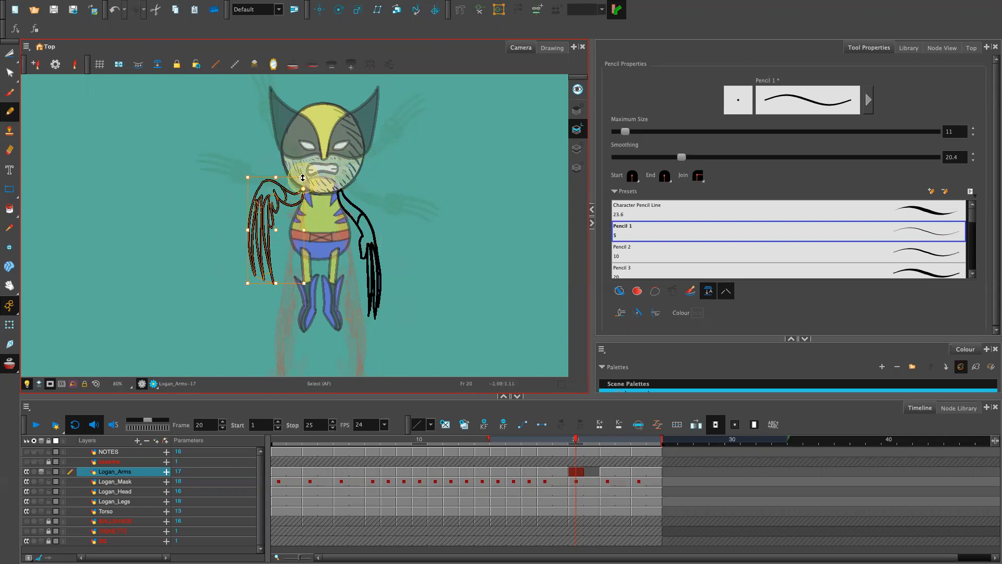
drag(247, 284, 252, 268)
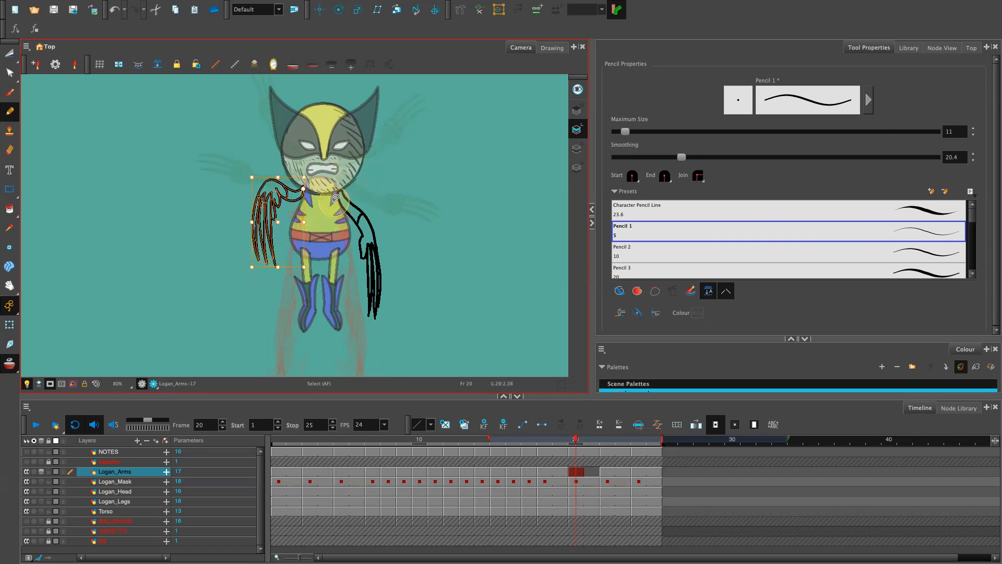
key(Down)
key(Down)
key(Down)
key(Down)
key(Right)
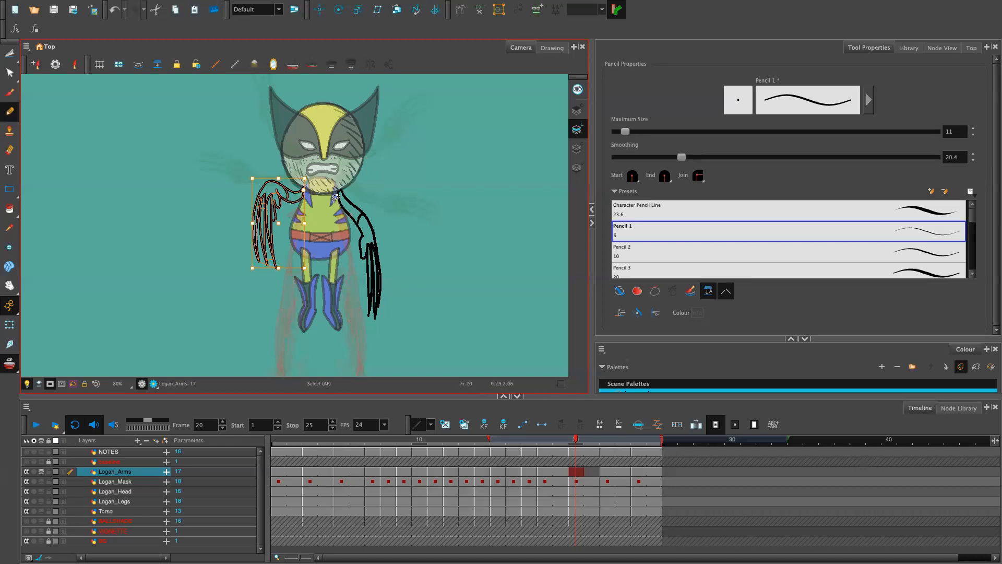
click(435, 312)
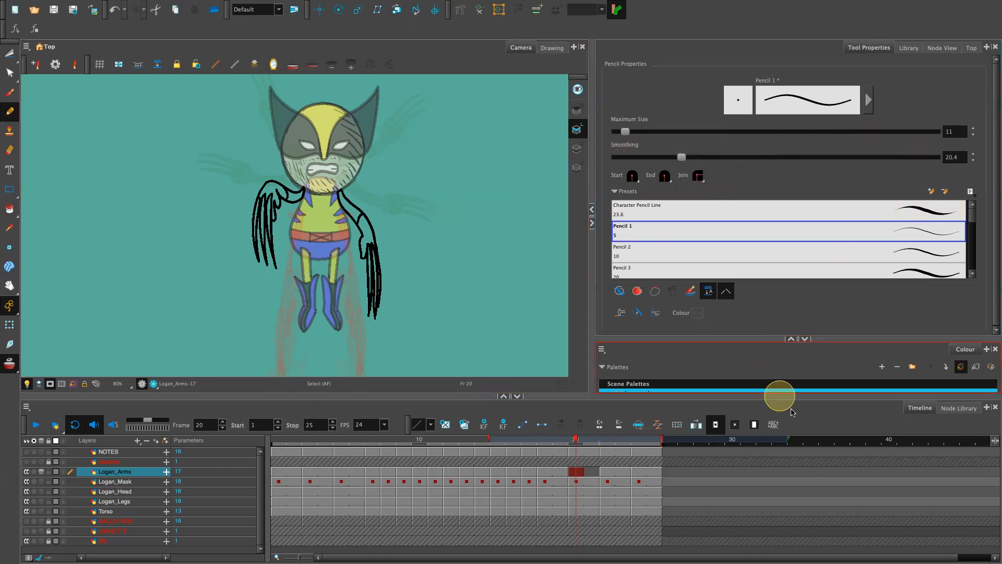
Step: Cut away the thumb outline beside the claws of the lowered hand with the Cutter tool
drag(715, 335, 723, 291)
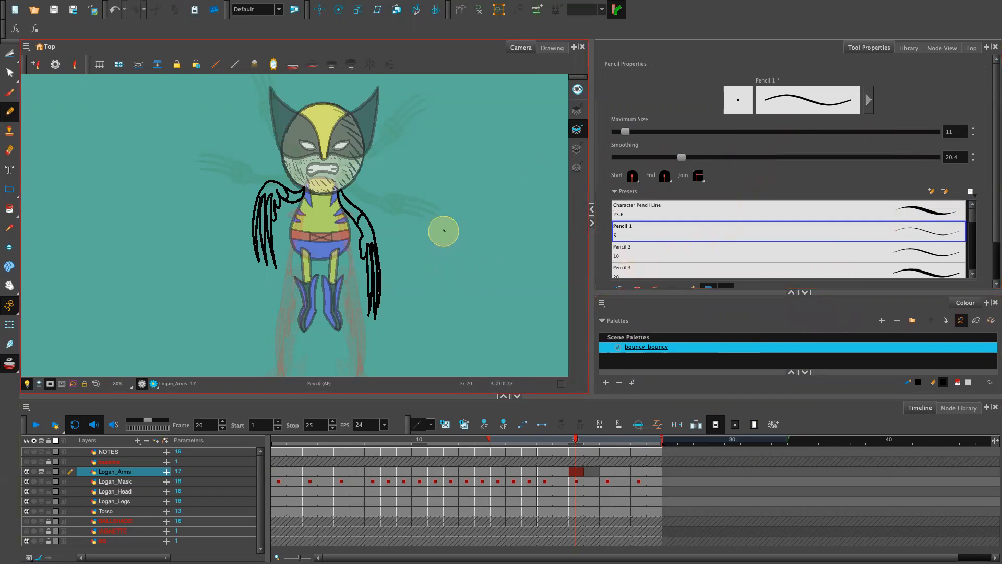
mouse_move(363, 260)
mouse_down()
mouse_move(363, 282)
mouse_move(363, 261)
mouse_move(379, 251)
mouse_move(365, 248)
mouse_up()
key(ctrl+z)
key(ctrl+z)
key(alt+t)
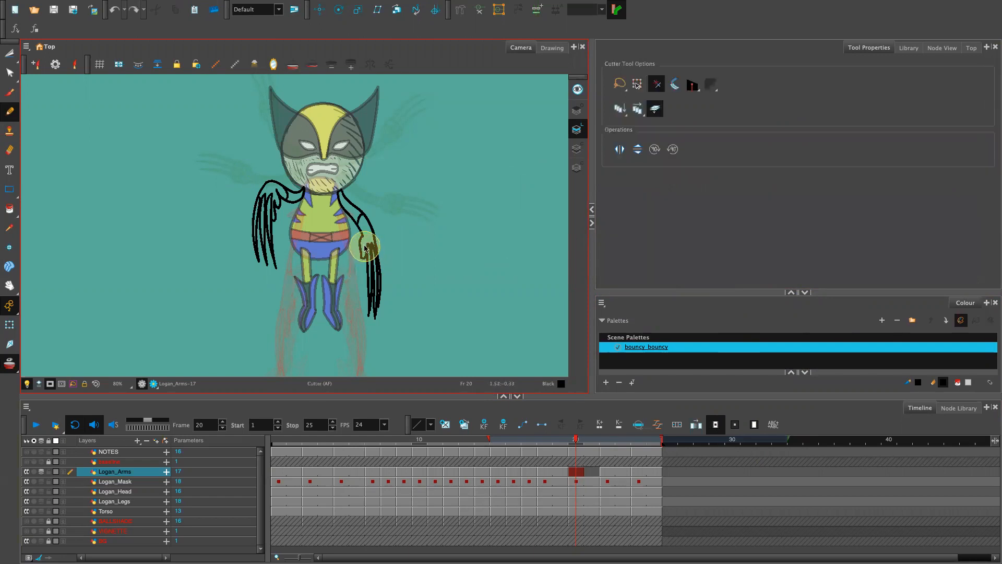
mouse_move(367, 242)
mouse_down()
mouse_move(368, 220)
mouse_move(367, 254)
mouse_move(367, 245)
mouse_up()
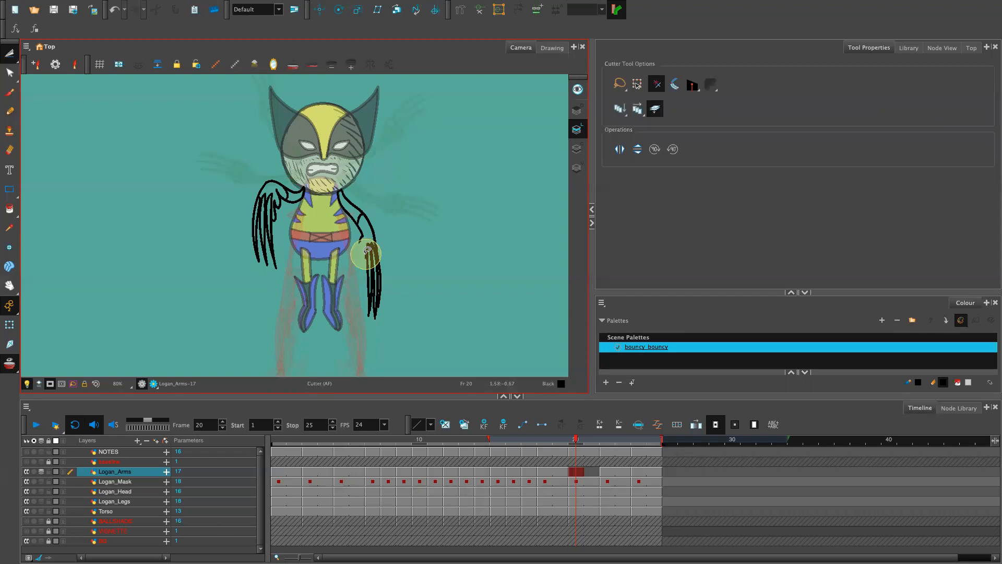
drag(367, 256, 367, 250)
key(Delete)
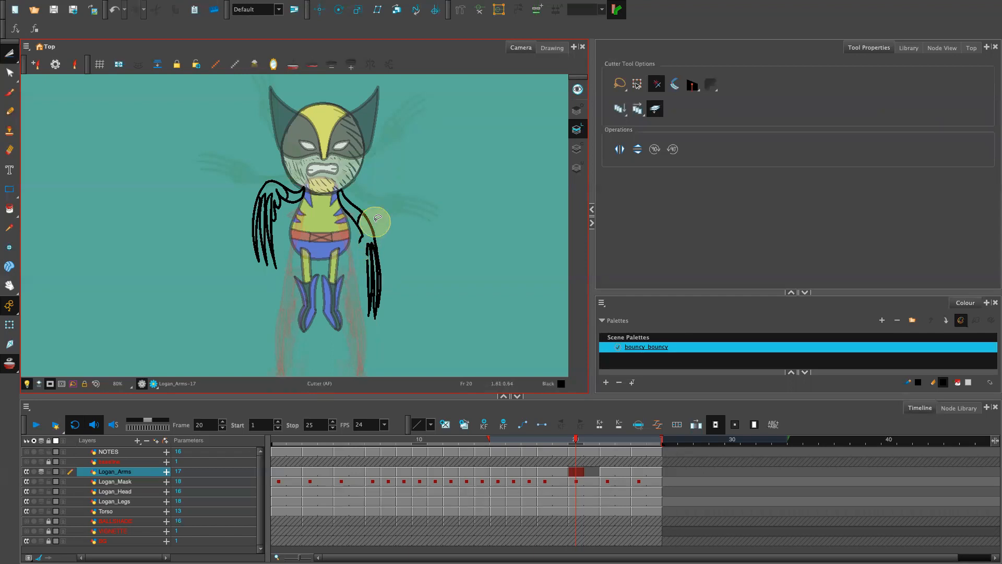
Step: Set the pencil smoothing to 9.1 and redraw the thumb and hand outline between the cuff and the claws of the lowered arm
key(alt+x)
drag(368, 250, 368, 278)
key(ctrl+z)
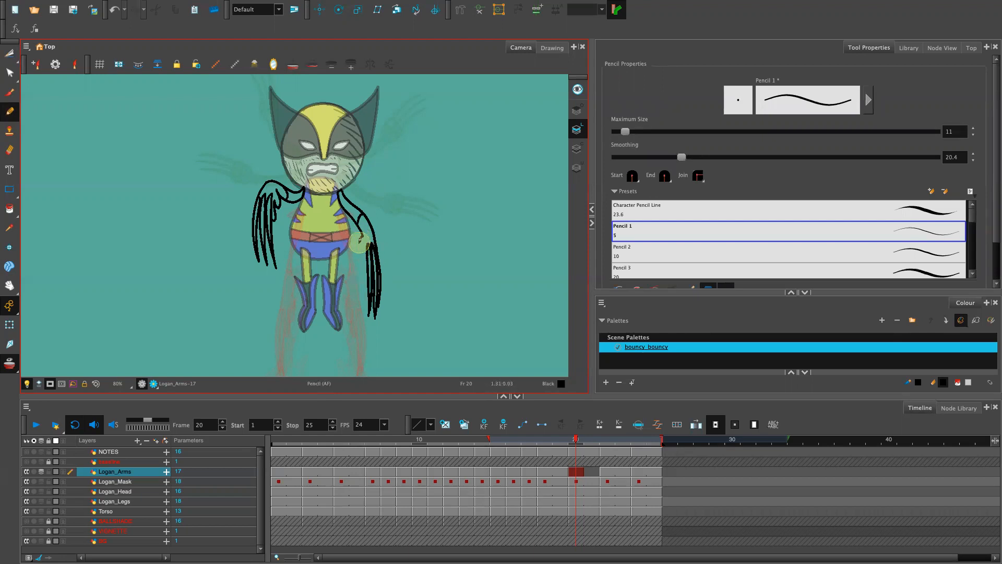
key(ctrl+z)
key(ctrl+z)
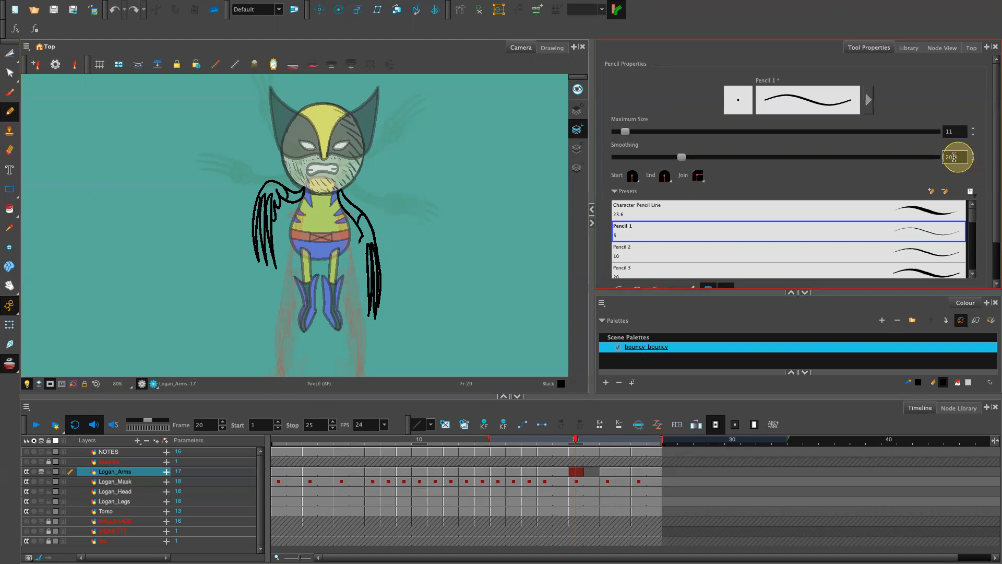
drag(681, 157, 645, 165)
drag(370, 236, 360, 244)
key(ctrl+z)
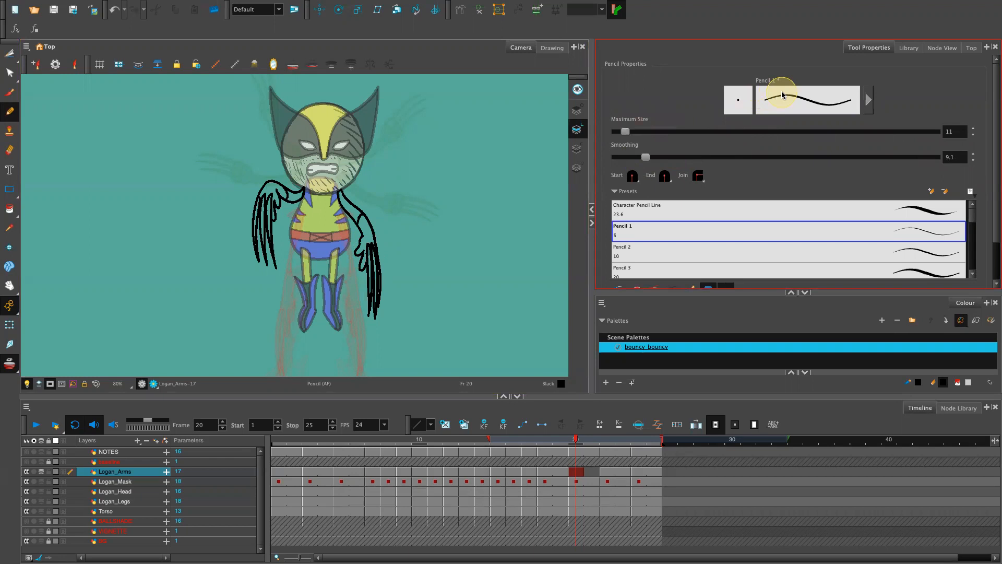
Step: Enlarge the colour palette area and try to fill the lowered arm's glove with Blue using the Paint tool
drag(816, 292, 822, 220)
click(699, 347)
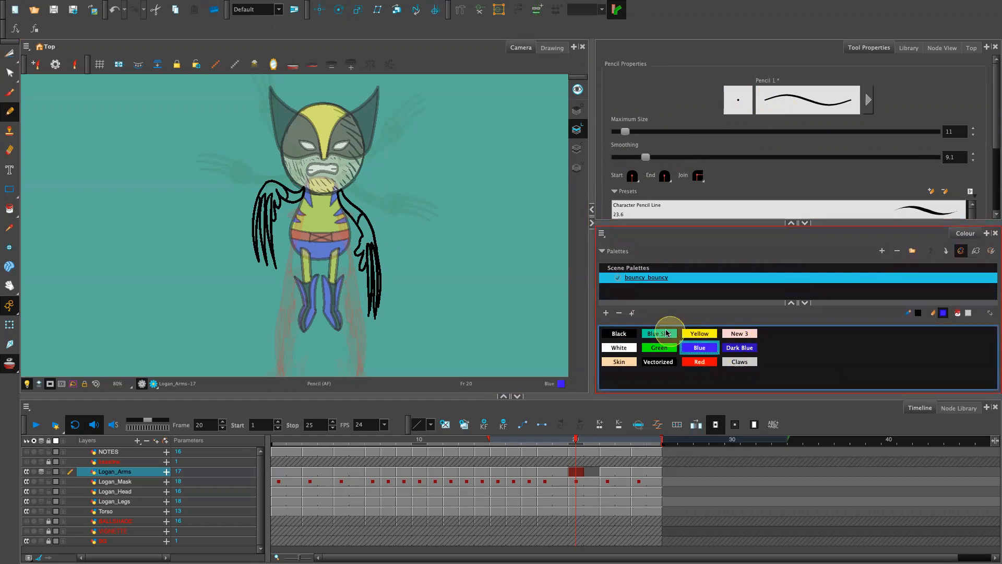
key(alt+i)
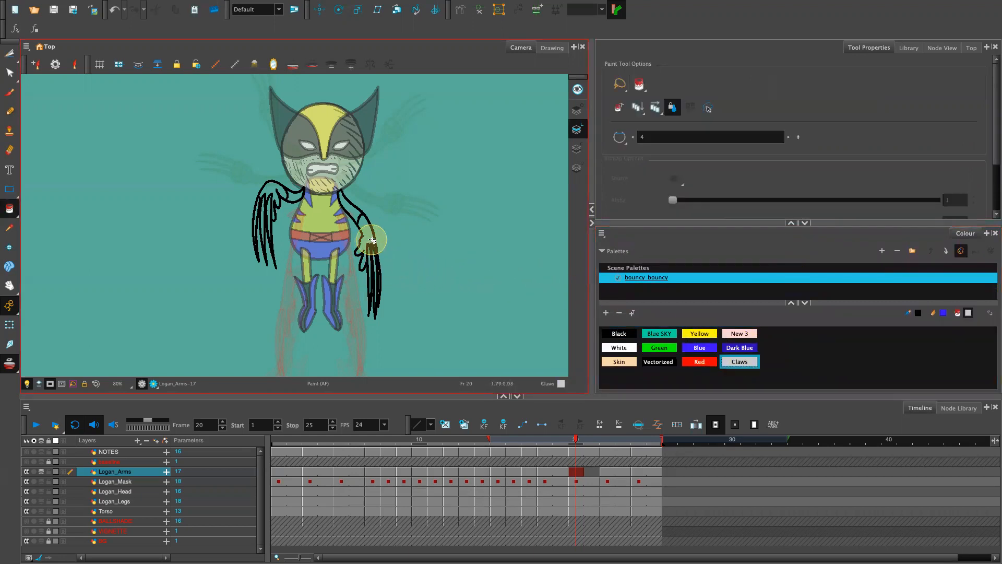
click(699, 347)
click(369, 239)
key(ctrl+z)
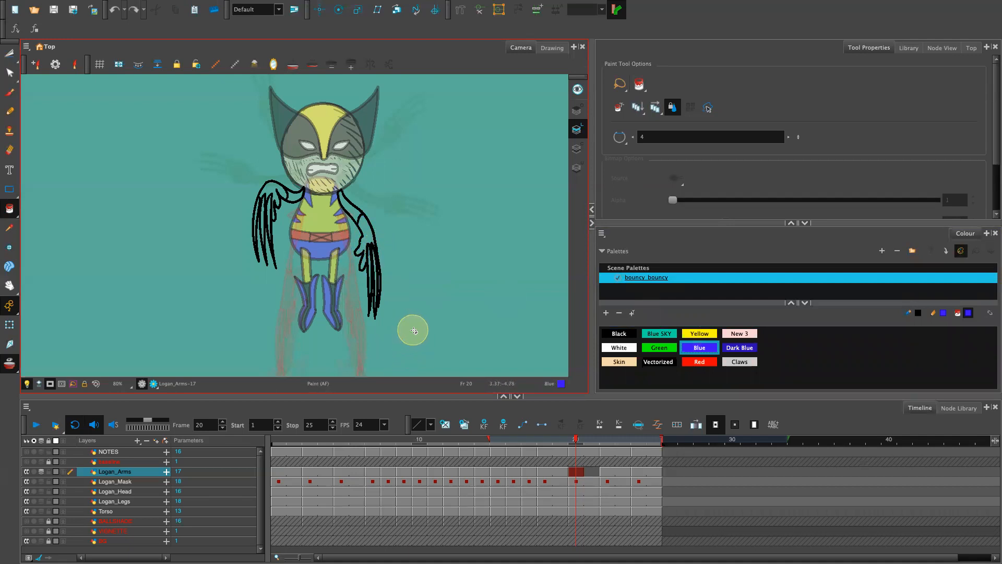
Step: Paint the inside of the lowered hand's claws with the Claws colour using the Brush tool
key(alt+b)
click(740, 361)
drag(373, 251, 374, 294)
key(ctrl+z)
drag(376, 305, 376, 311)
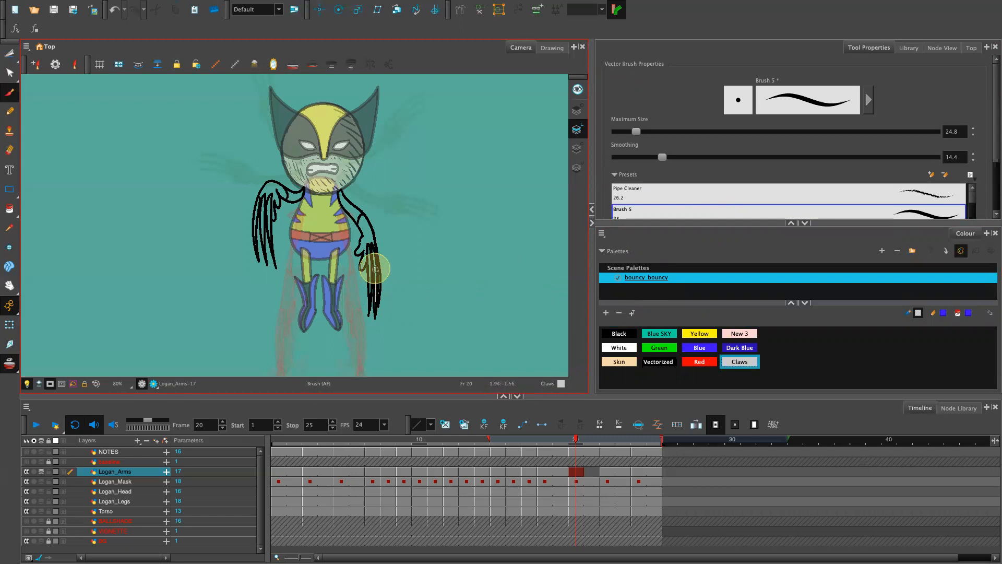
mouse_move(374, 287)
mouse_down()
mouse_move(369, 246)
mouse_move(376, 290)
mouse_up()
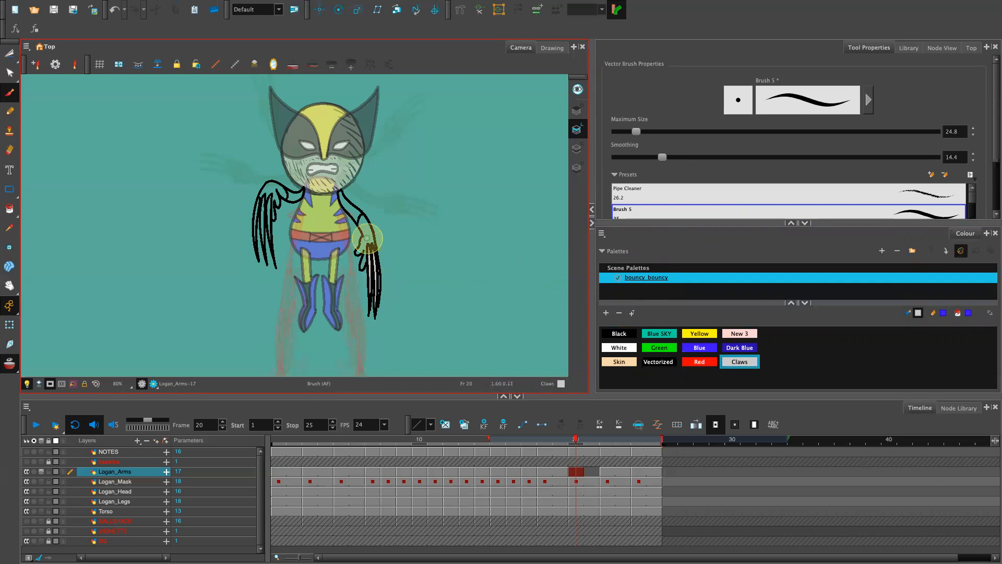
Step: Paint the inside of the bent arm's claws with the Claws colour using the Brush tool
key(alt+i)
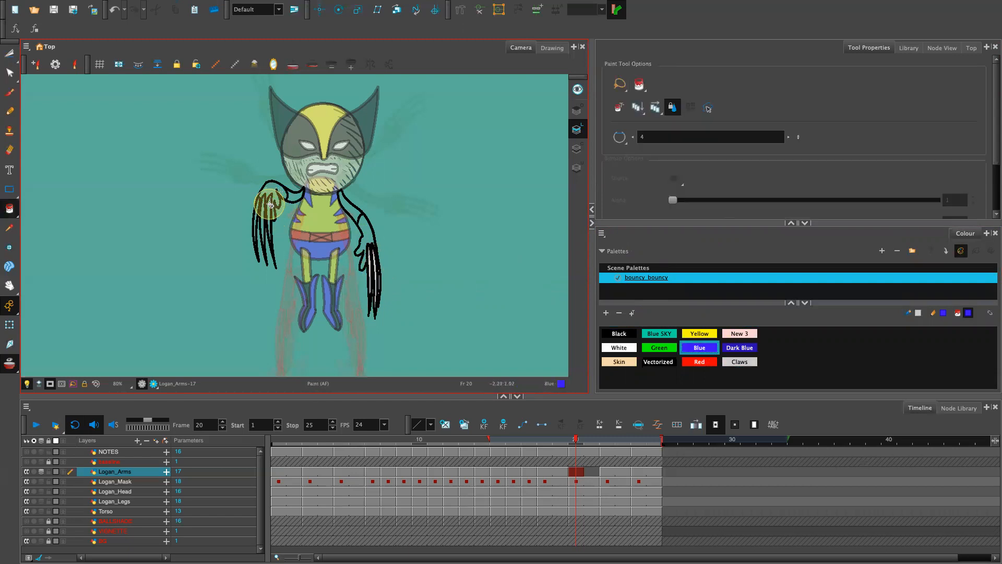
key(ctrl+z)
click(737, 360)
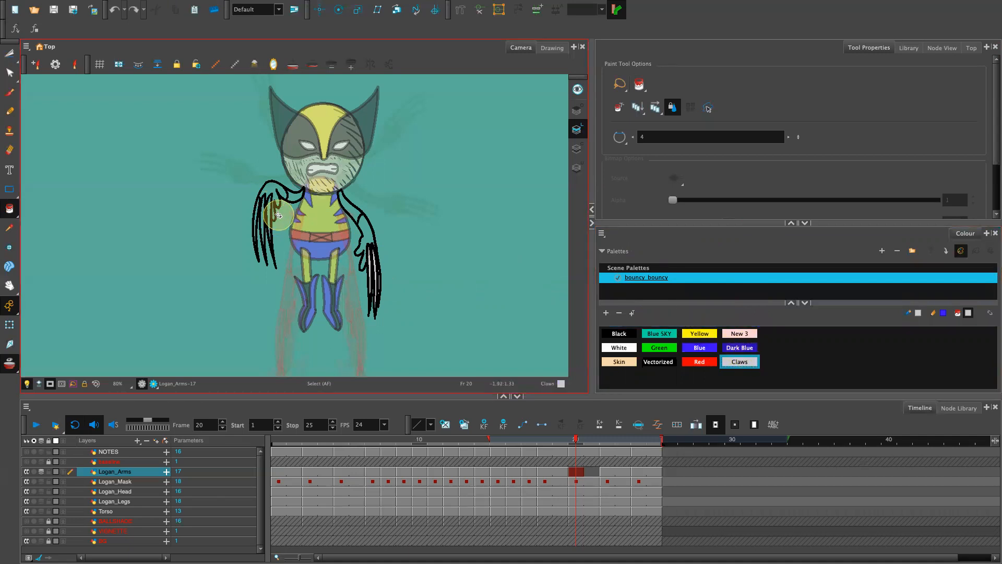
key(alt+b)
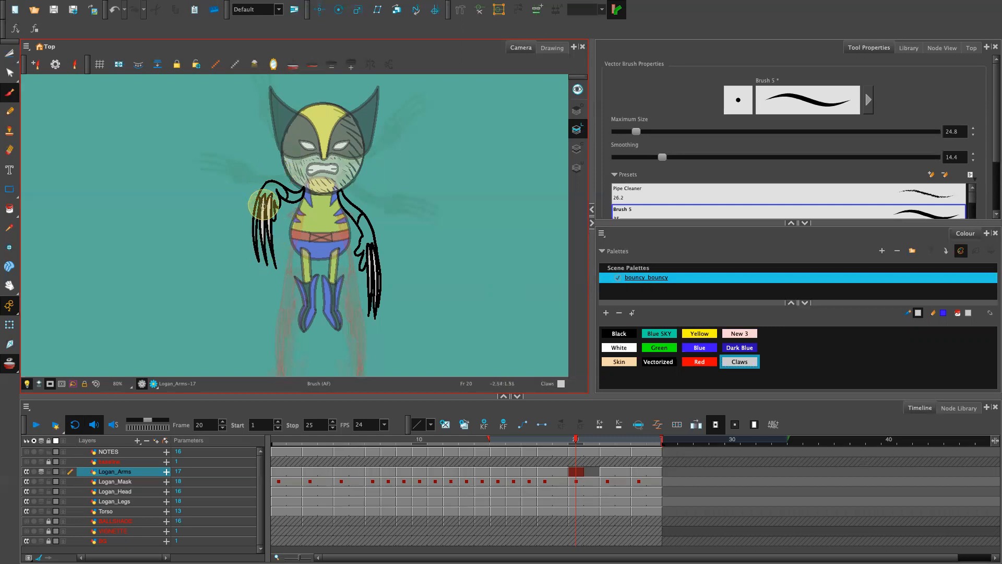
drag(258, 209, 259, 258)
key(ctrl+z)
Step: Fill the gloves of both the bent arm and the lowered arm with Blue using the Paint tool
click(699, 347)
key(alt+i)
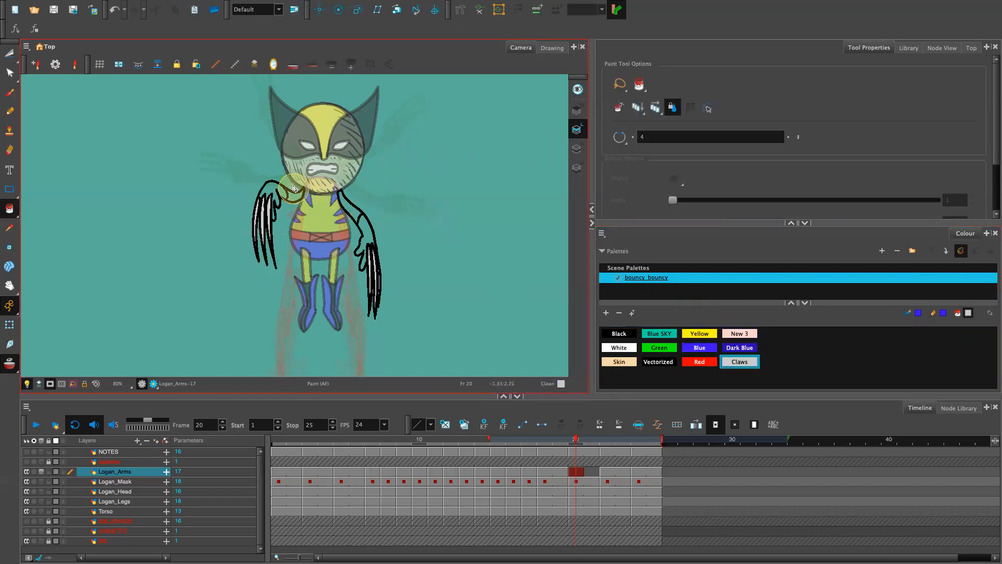
click(698, 346)
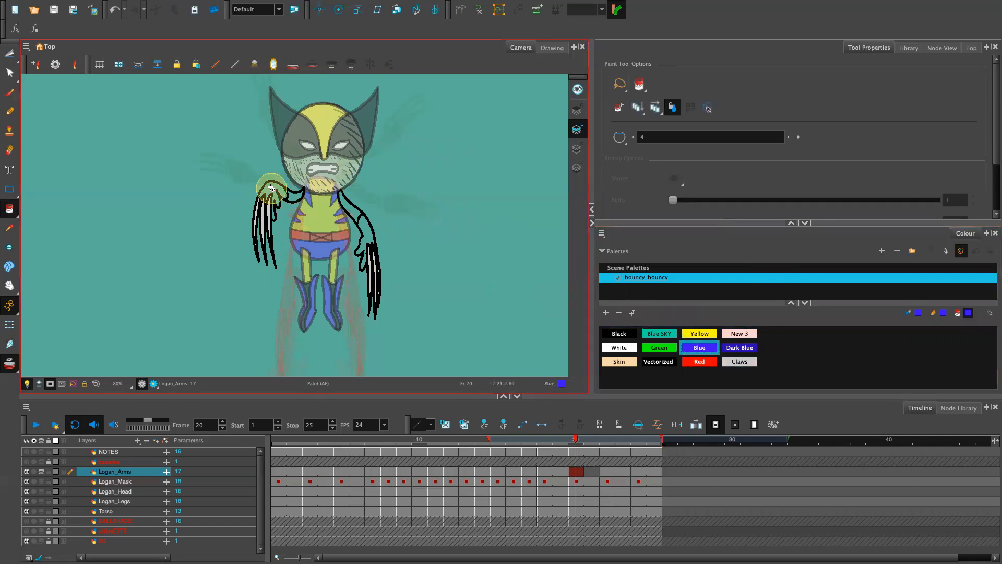
click(271, 188)
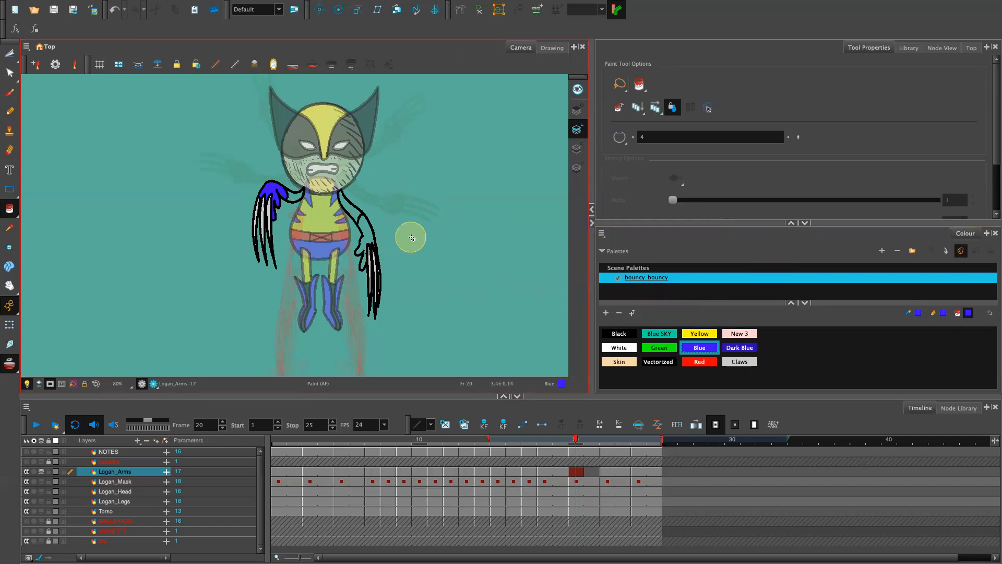
click(370, 245)
click(364, 263)
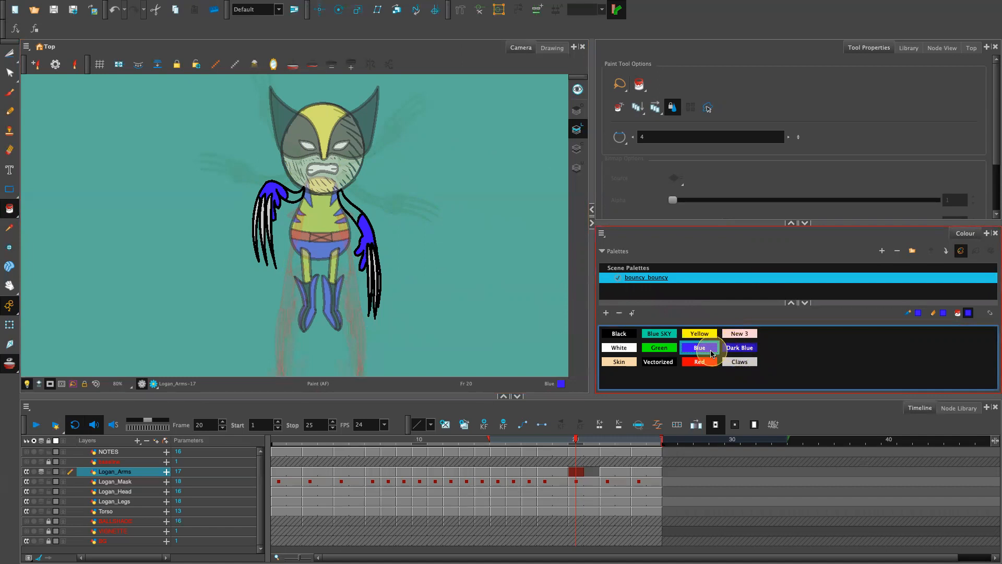
Step: Fill the upper arm sections of both arms with Yellow up to the shoulders
click(699, 333)
click(346, 203)
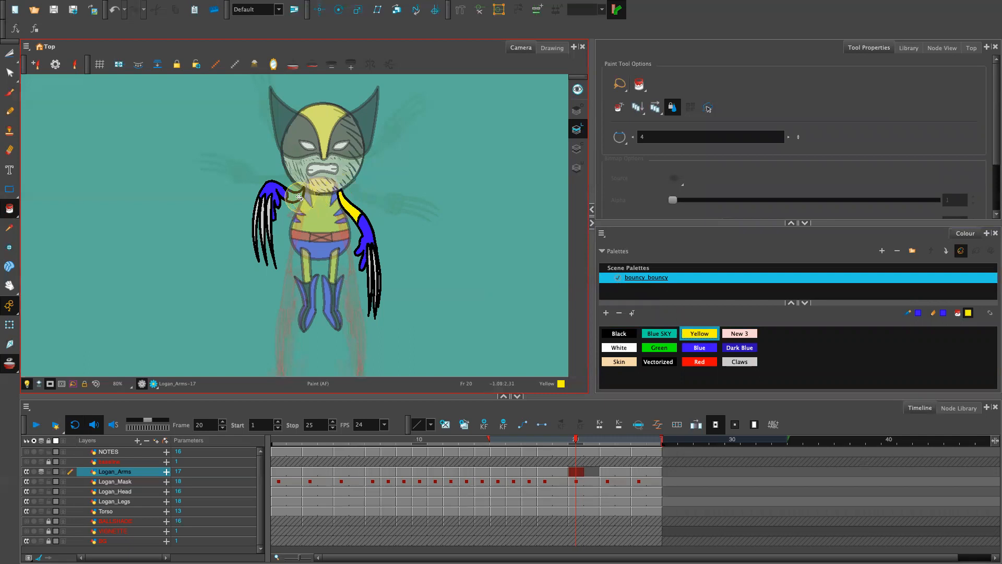
click(300, 195)
key(alt+b)
click(699, 333)
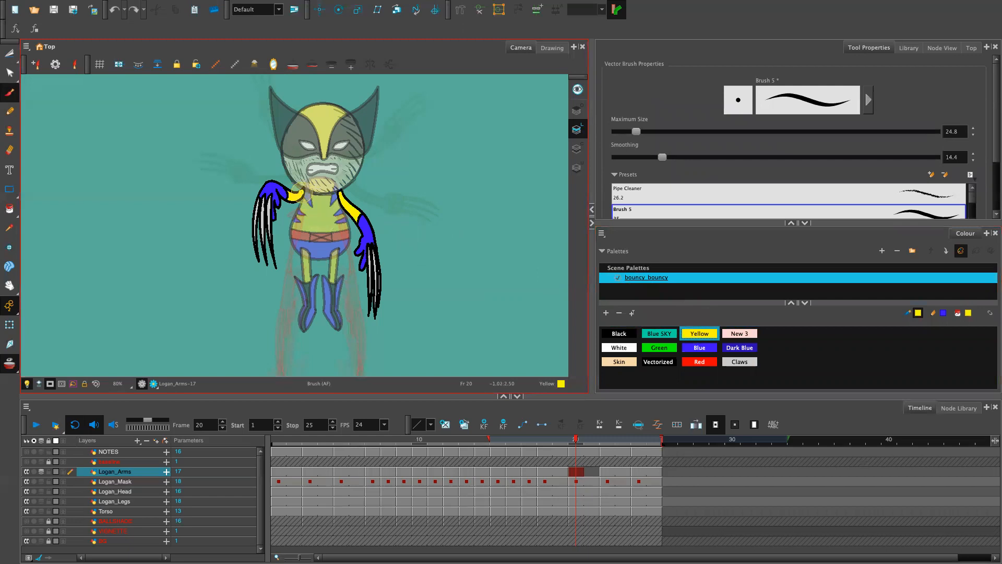
Step: Draw a pointed shoulder spike in Black at the top of each arm with the Pencil tool
click(628, 333)
key(alt+slash)
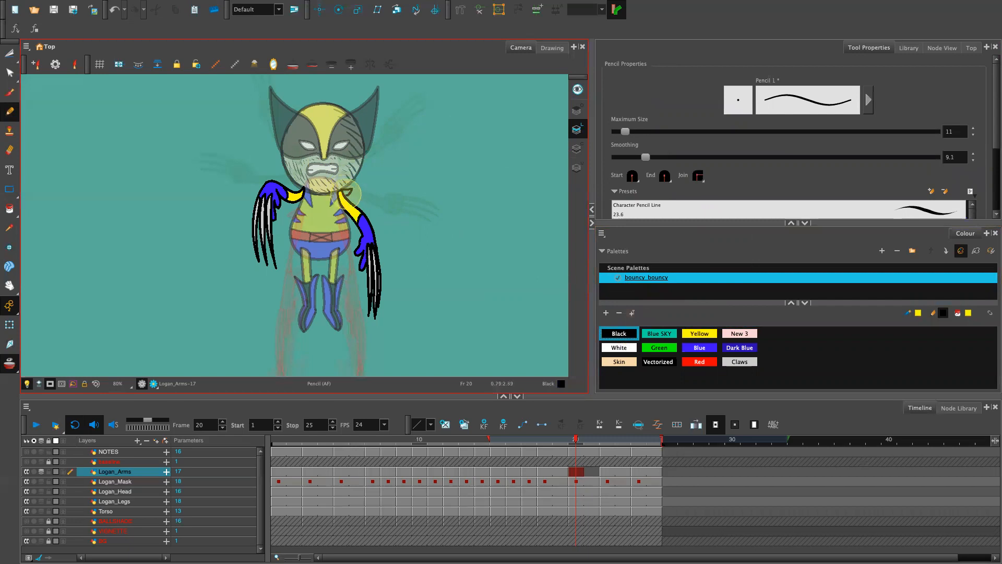
drag(340, 194, 343, 190)
key(ctrl+z)
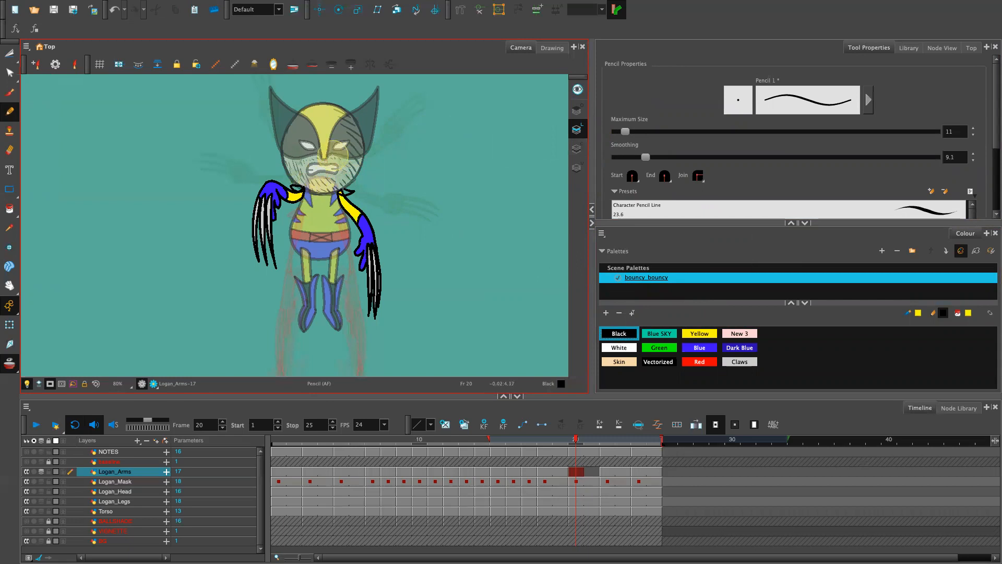
Step: Cut away the overlapping line ends where the lowered arm's shoulder spike meets the sleeve using the Cutter tool
key(2)
key(2)
key(2)
key(2)
key(2)
key(2)
key(2)
key(space)
drag(443, 232, 327, 407)
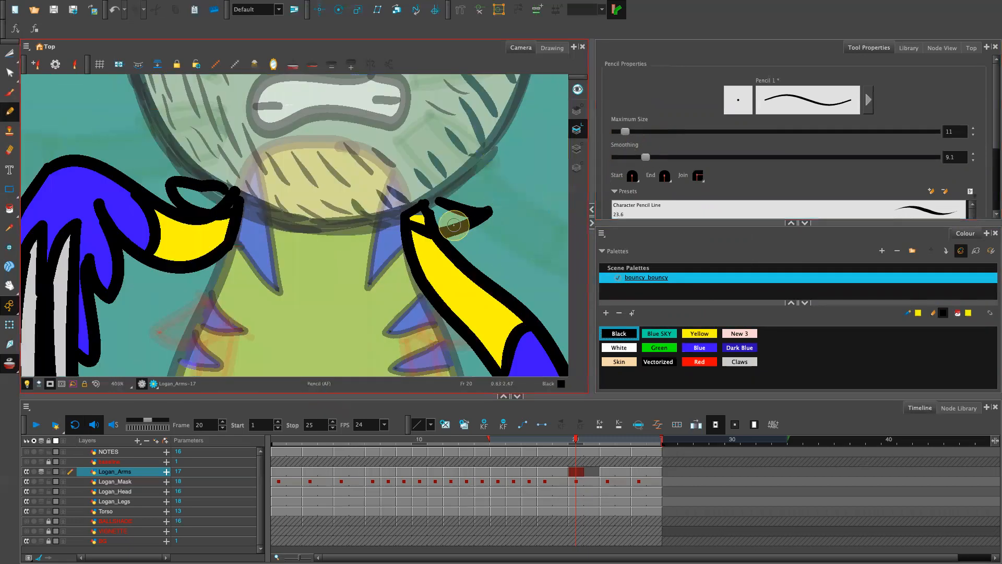
key(alt+t)
click(431, 219)
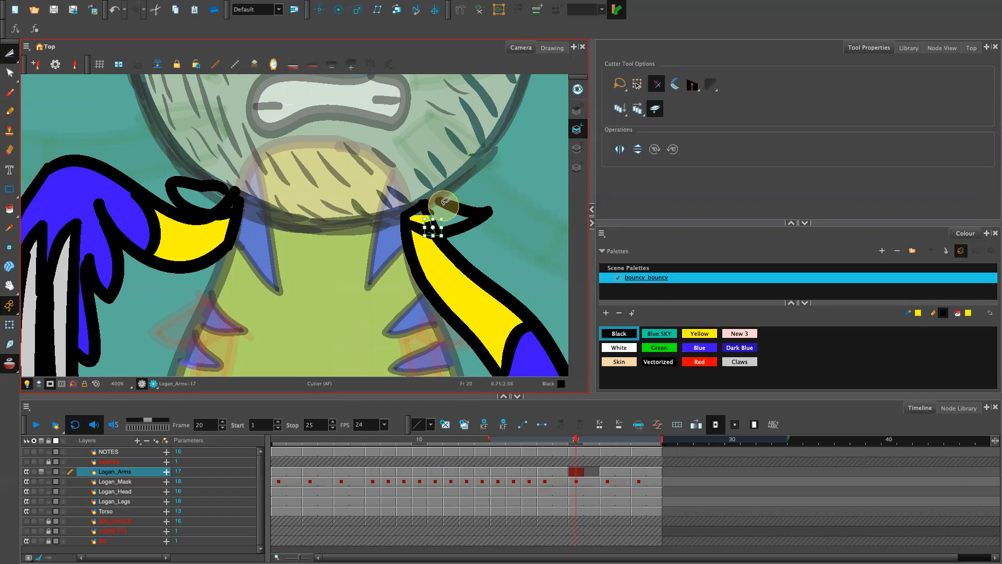
click(431, 209)
key(Delete)
click(431, 210)
key(Delete)
key(Delete)
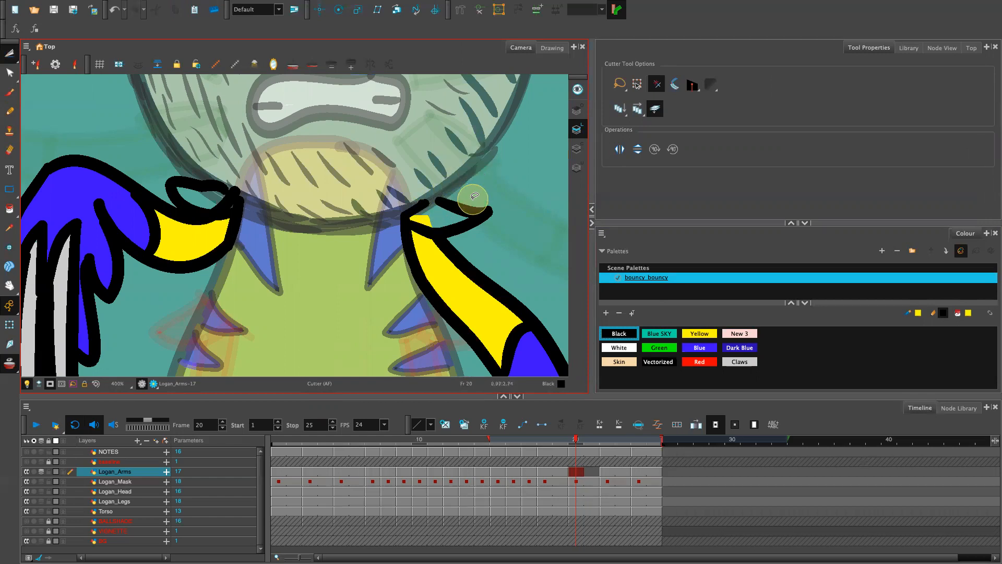
Step: Close the lowered arm's spike outline with a Black pencil line and pull out the bent arm's spike tip with the Contour Editor
key(alt+x)
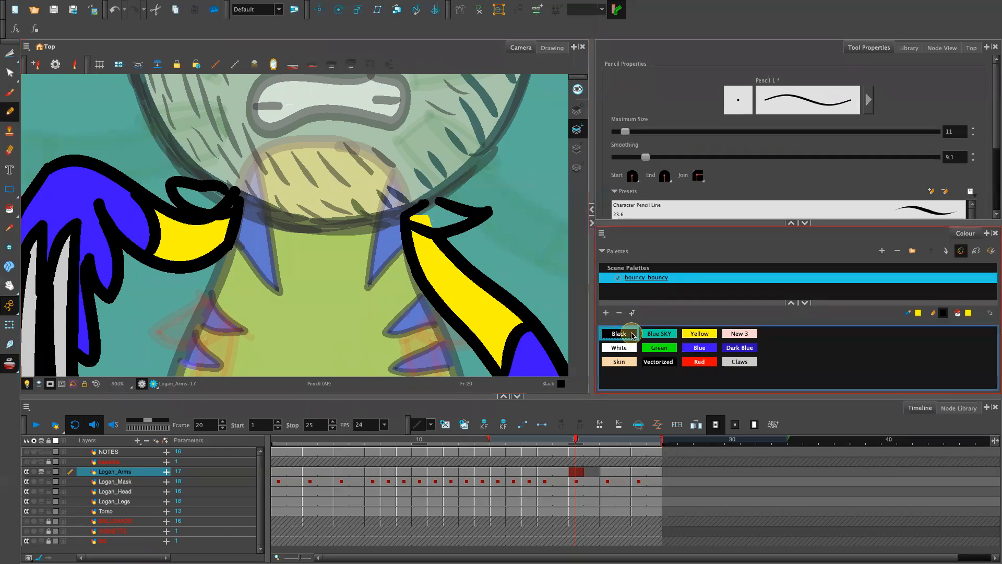
drag(412, 206, 441, 197)
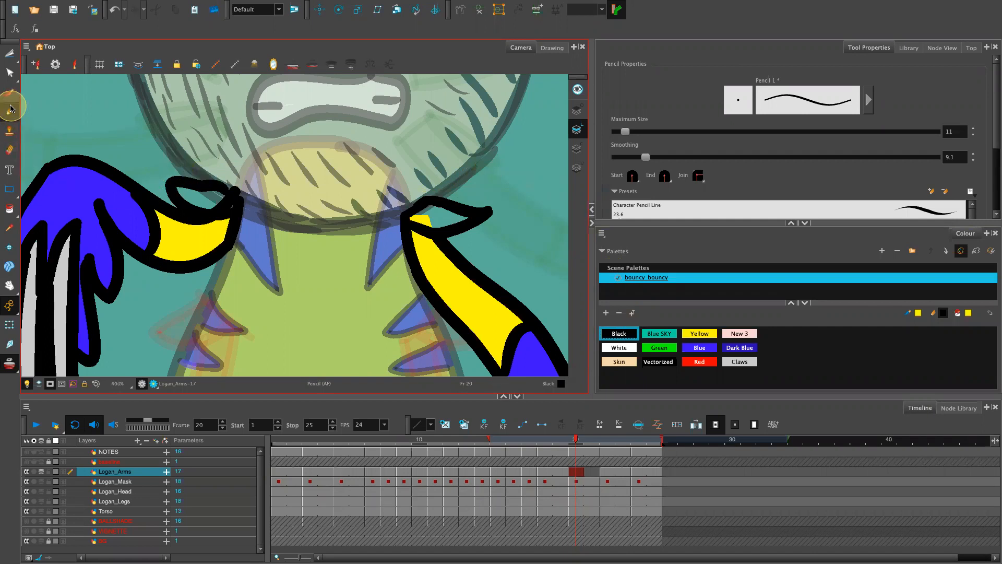
click(10, 72)
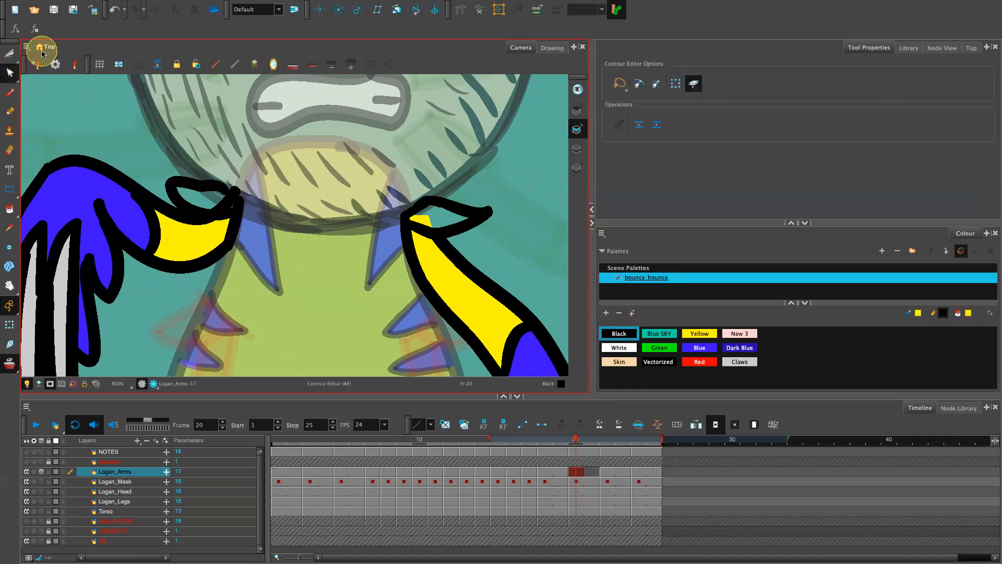
click(175, 183)
drag(157, 179, 158, 177)
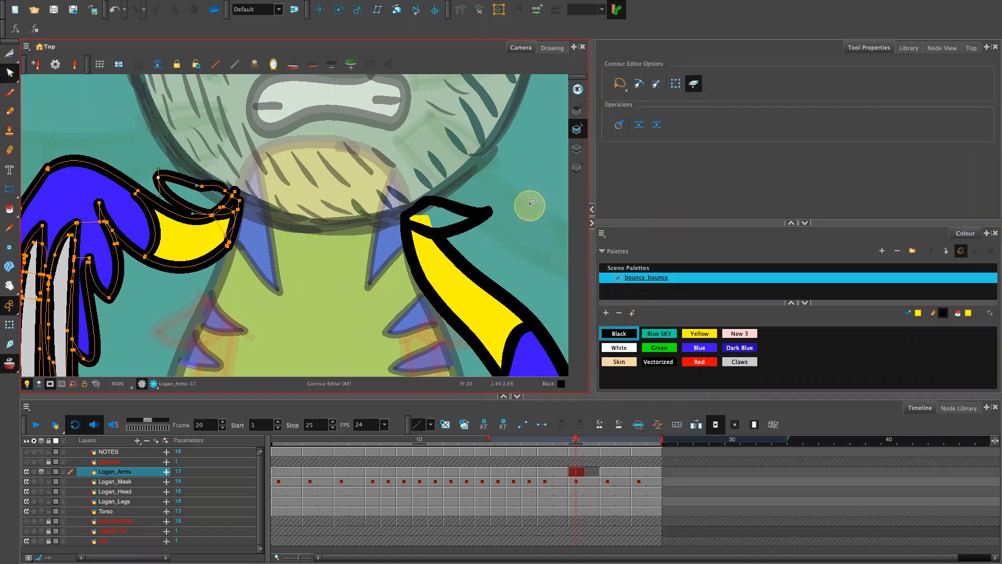
Step: Fill the shoulder spikes of both arms with Blue using the Paint tool
key(alt+i)
click(705, 348)
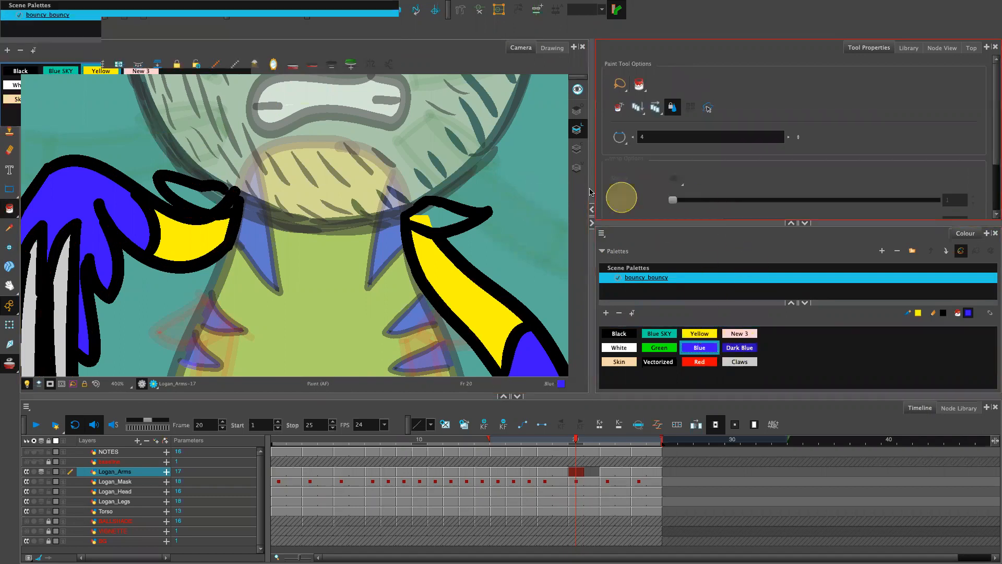
click(444, 213)
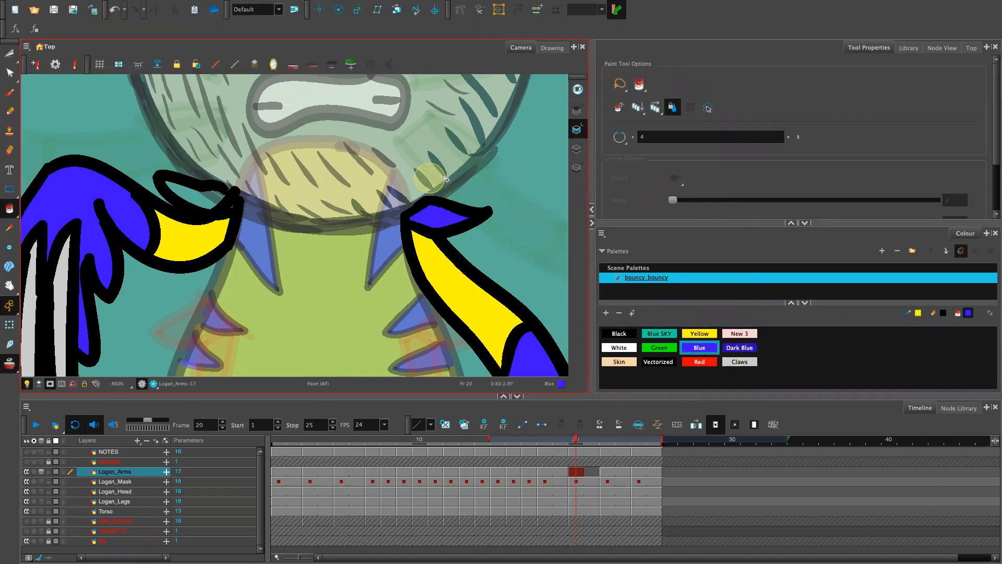
Step: Cut away the overlapping lines at the inner end of the bent arm's shoulder spike with the Cutter tool
key(1)
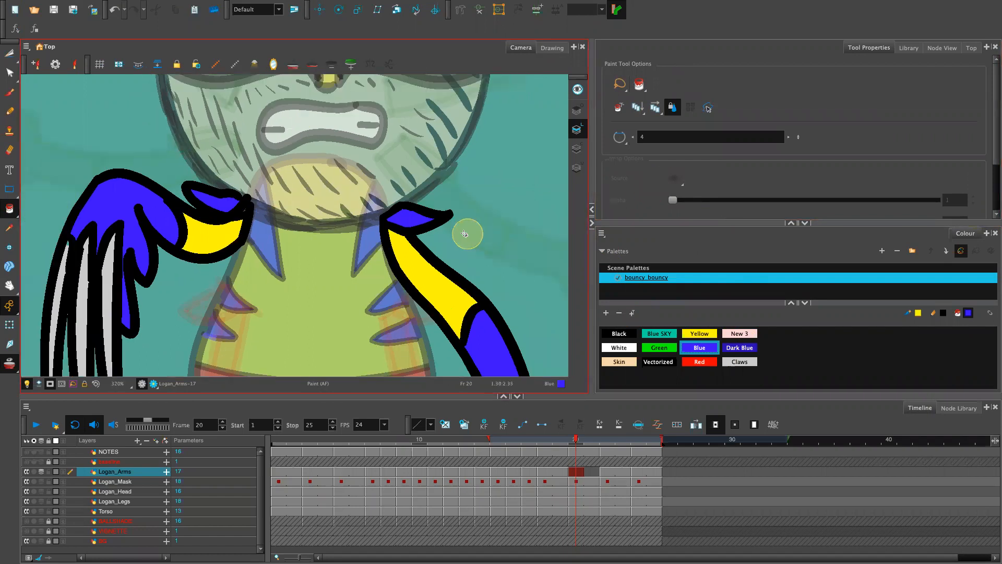
key(2)
key(2)
key(2)
key(2)
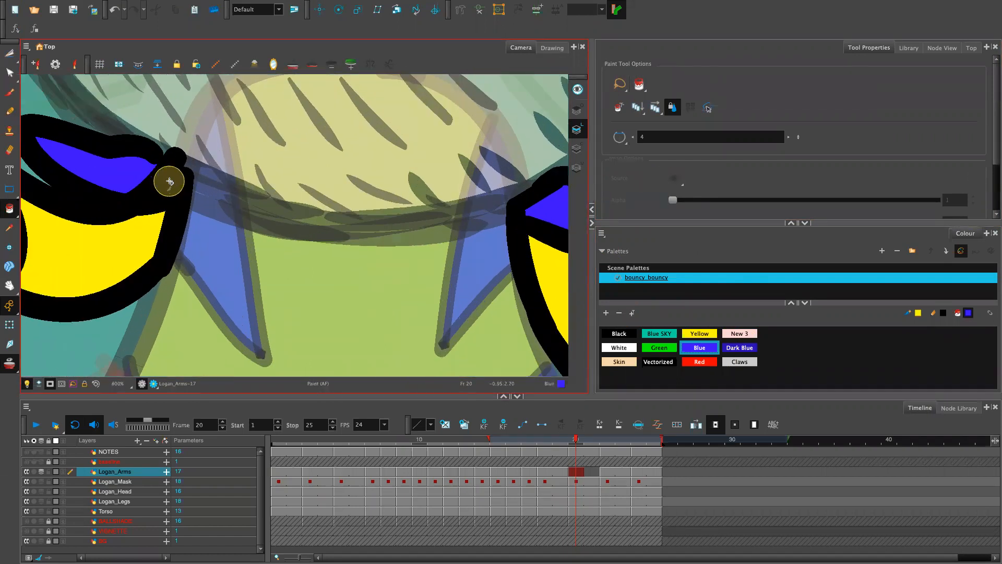
key(alt+t)
mouse_move(152, 167)
mouse_down()
mouse_move(170, 188)
mouse_move(140, 200)
mouse_up()
key(Delete)
drag(174, 159, 150, 143)
key(Escape)
Step: Redraw the inner corner of the bent arm's shoulder spike in Black and fill its remaining gap with Blue
key(alt+/)
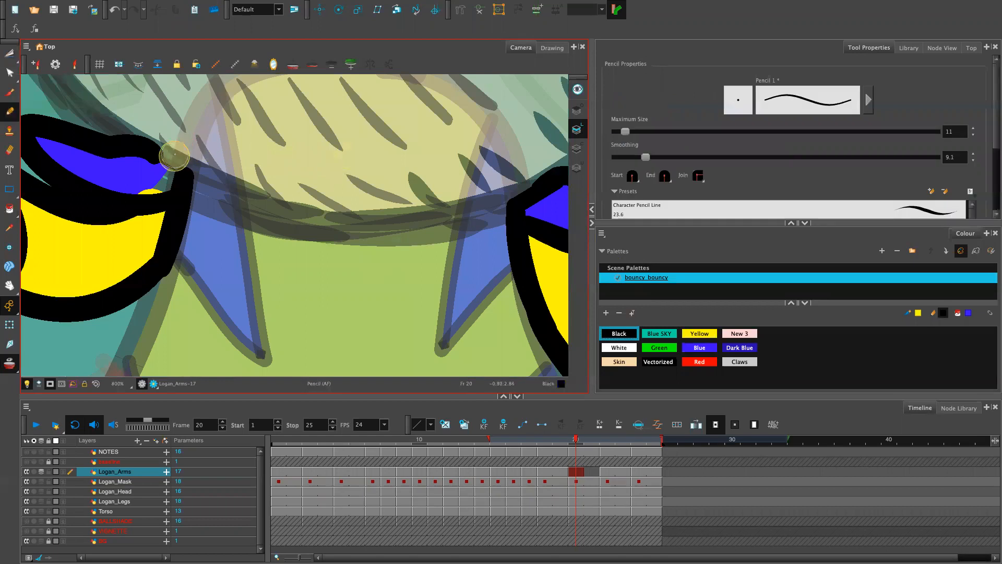
mouse_move(153, 154)
mouse_down()
mouse_move(181, 167)
mouse_move(187, 154)
mouse_move(175, 148)
mouse_move(182, 168)
mouse_move(194, 155)
mouse_move(178, 175)
mouse_up()
key(ctrl+z)
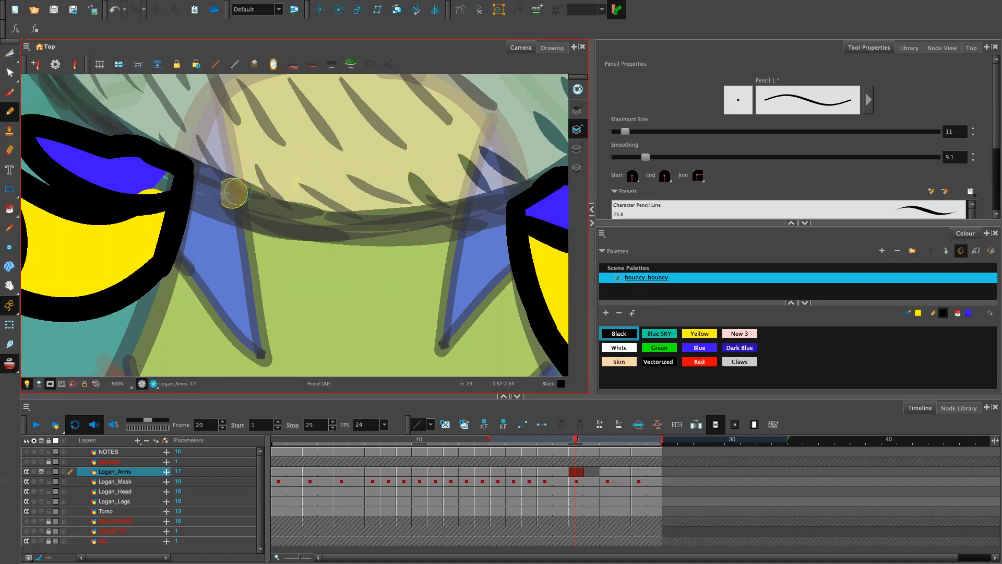
key(alt+i)
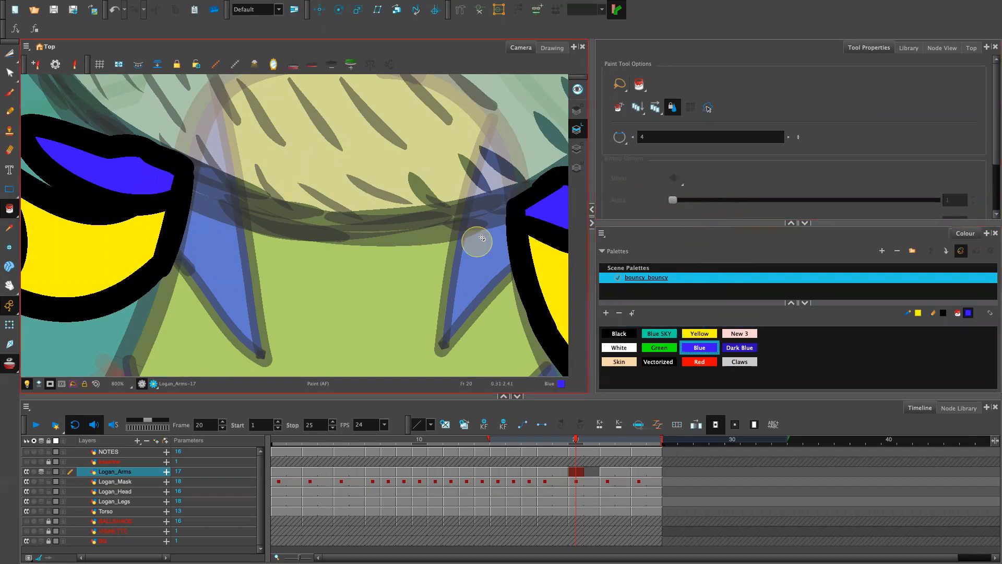
Step: Examine the coloured arms, claws and shoulder spikes on frame 20 against the whole character
scroll(490, 255, down, 3)
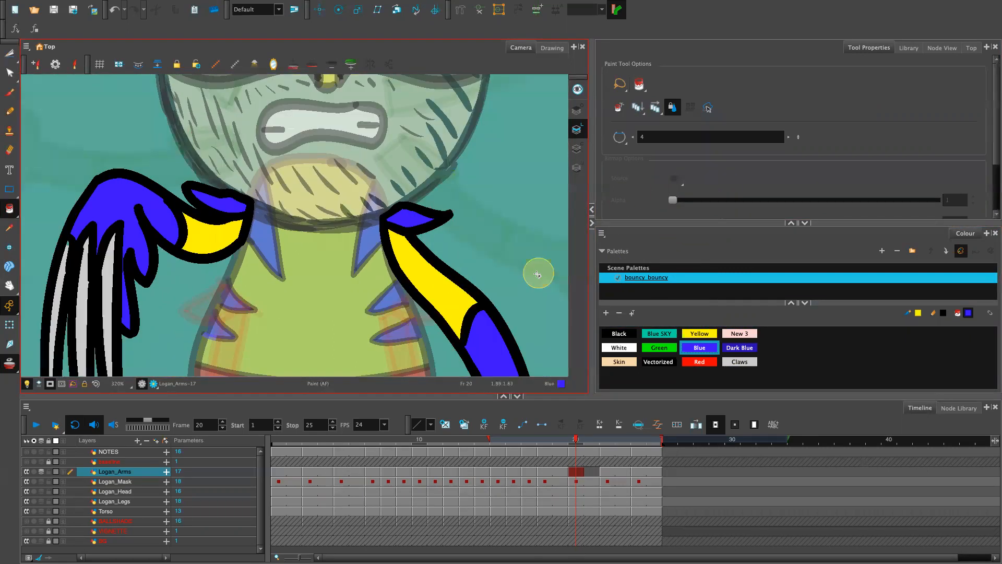
key(2)
key(2)
key(2)
key(2)
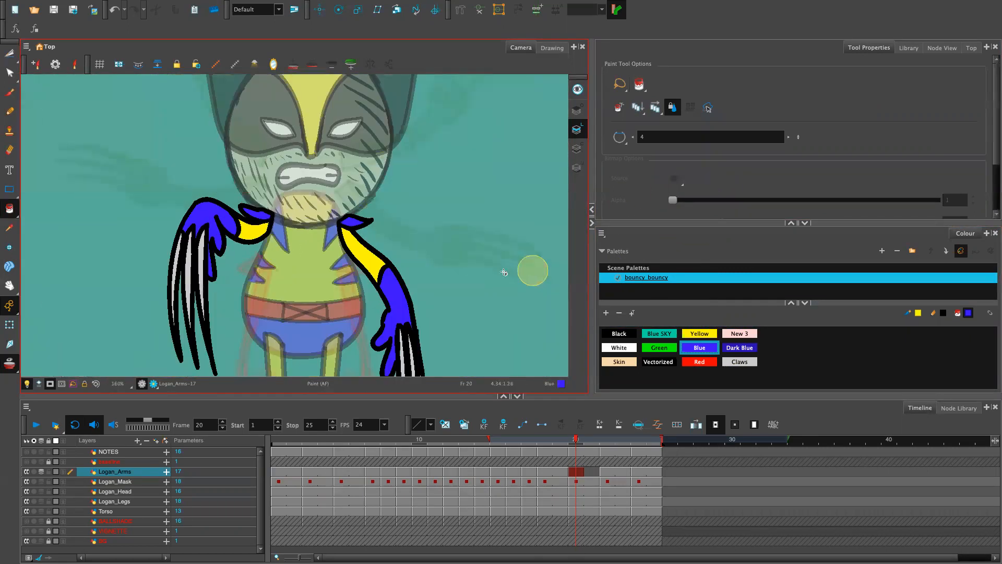
mouse_move(467, 324)
mouse_down()
mouse_move(461, 227)
mouse_move(480, 317)
mouse_up()
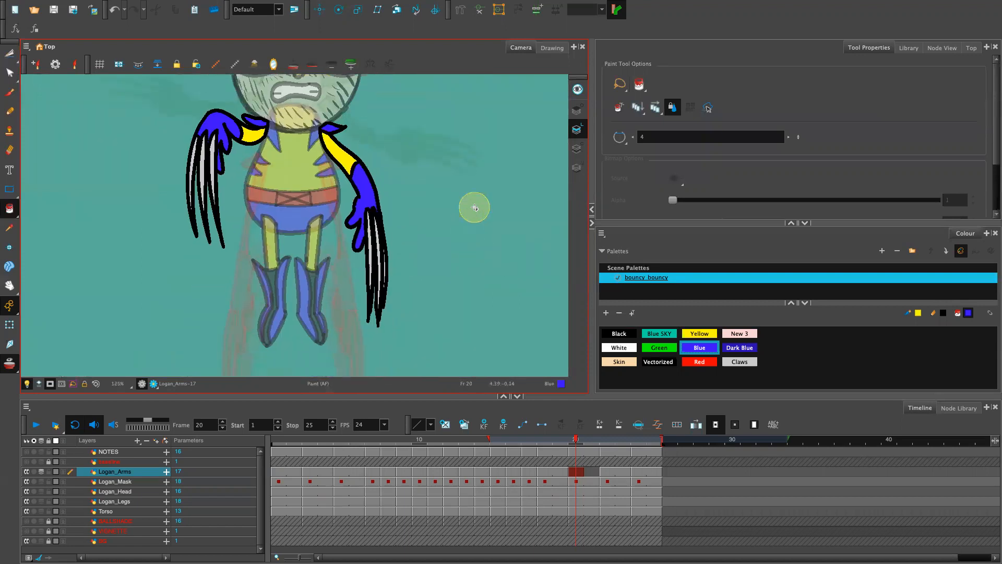
key(2)
key(2)
key(2)
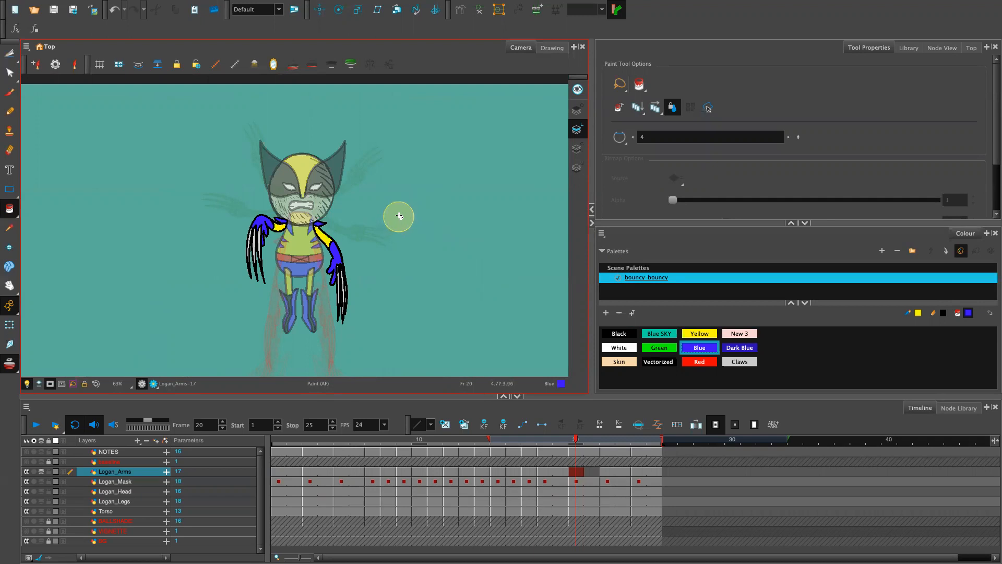
key(1)
key(1)
key(2)
key(2)
key(2)
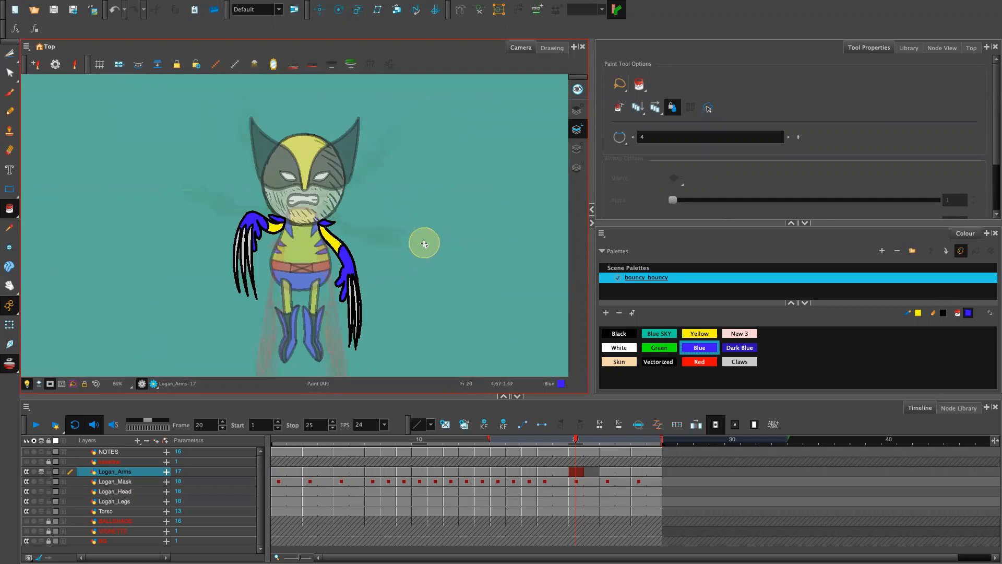
key(2)
key(2)
key(1)
key(1)
key(1)
key(space)
mouse_move(474, 325)
mouse_down()
mouse_move(452, 290)
mouse_move(470, 262)
mouse_up()
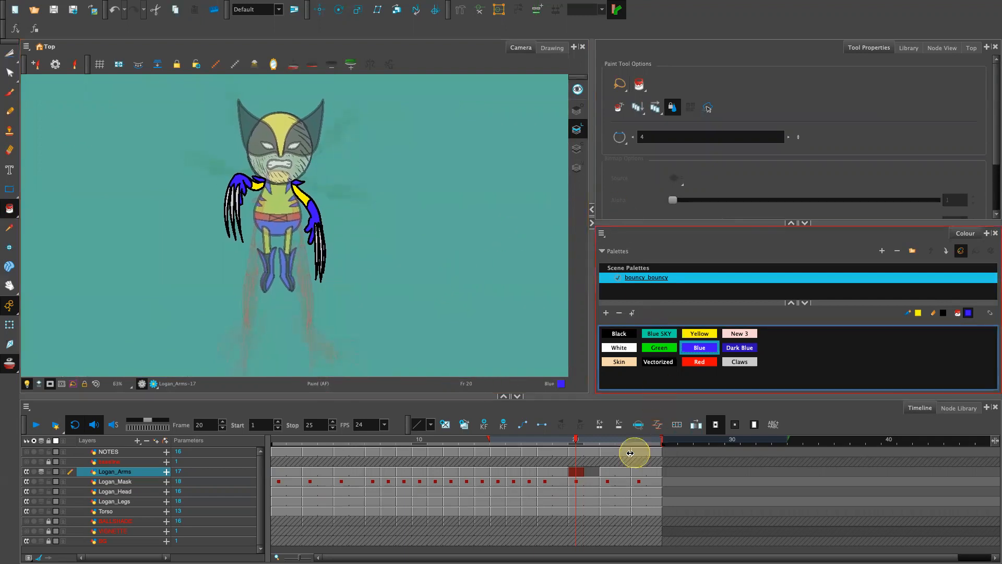
Step: Extend the Logan_Arms exposure over the empty frame 21 and go to frame 25
click(591, 471)
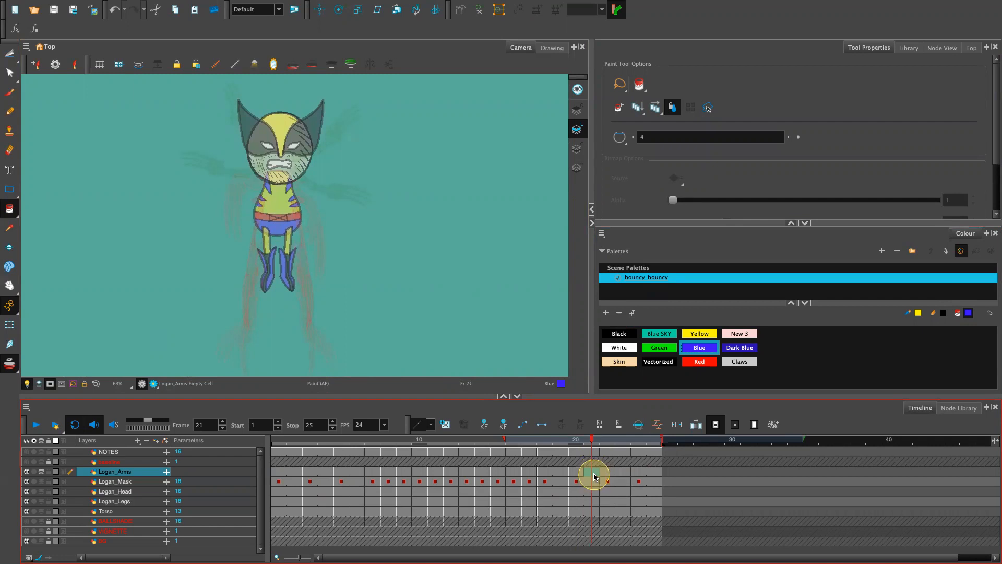
key(F5)
click(643, 476)
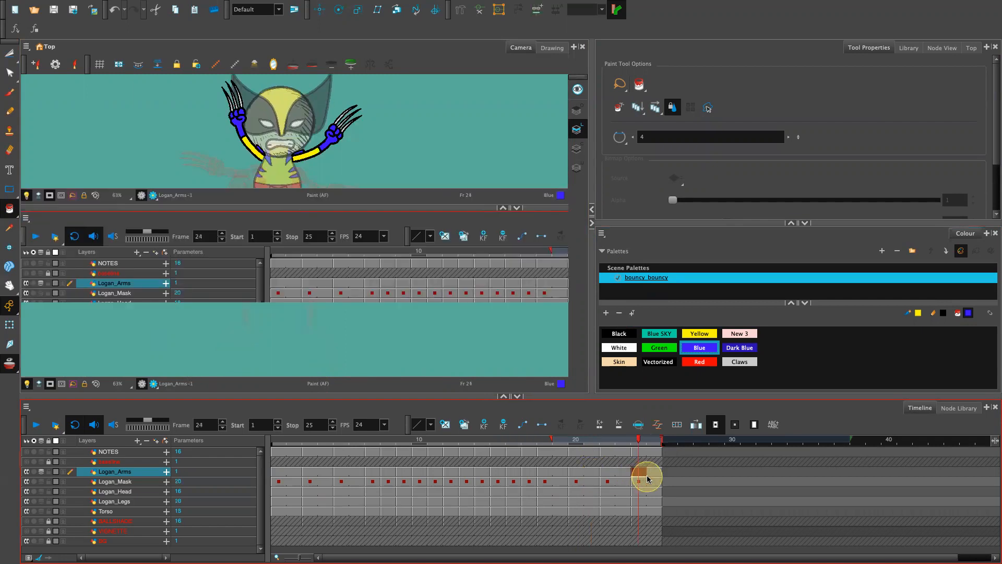
click(651, 475)
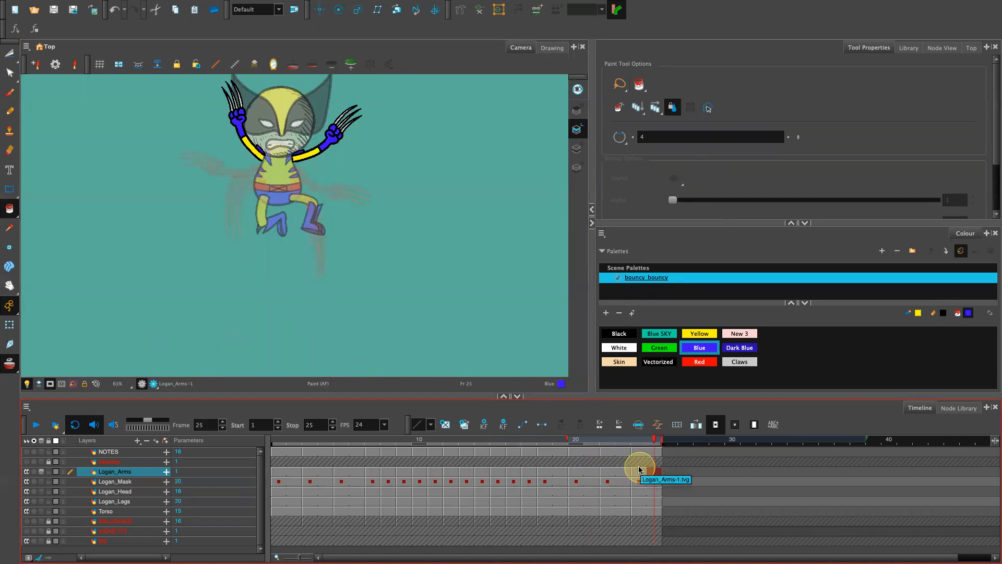
Step: Turn off the onion skin and play the 25-frame animation in a loop to review the arm movement
scroll(639, 469, down, 2)
scroll(464, 267, down, 2)
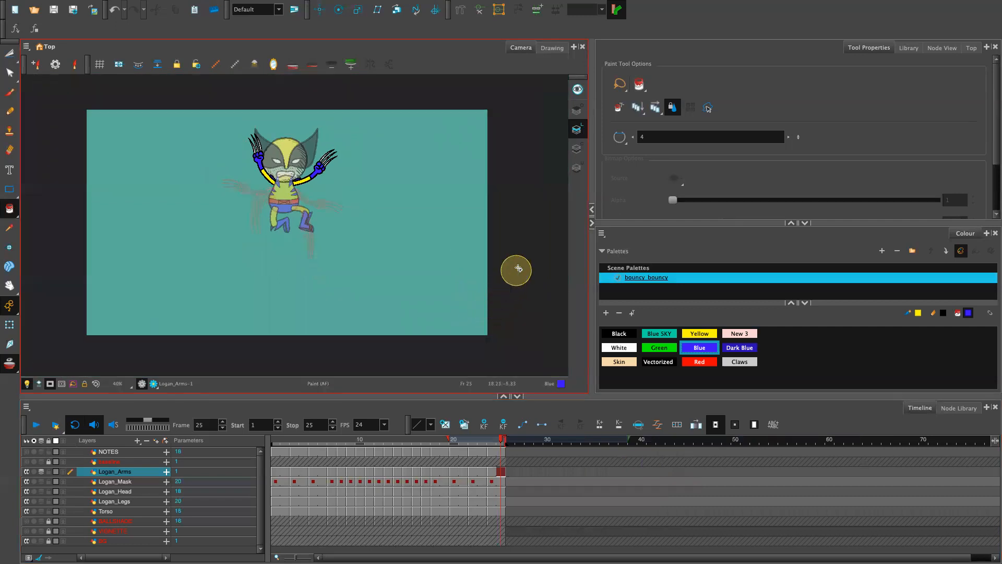
click(10, 363)
click(37, 424)
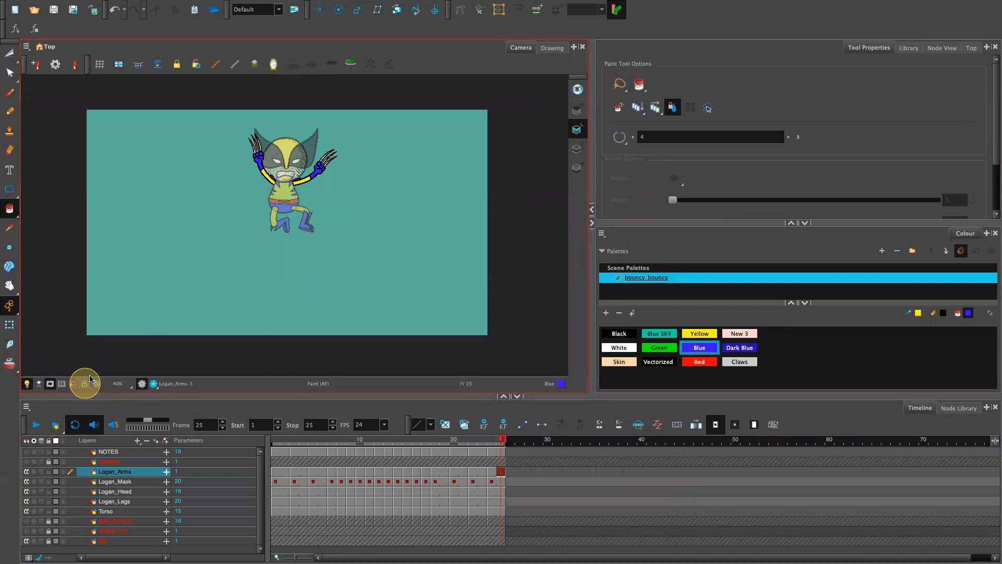
click(37, 425)
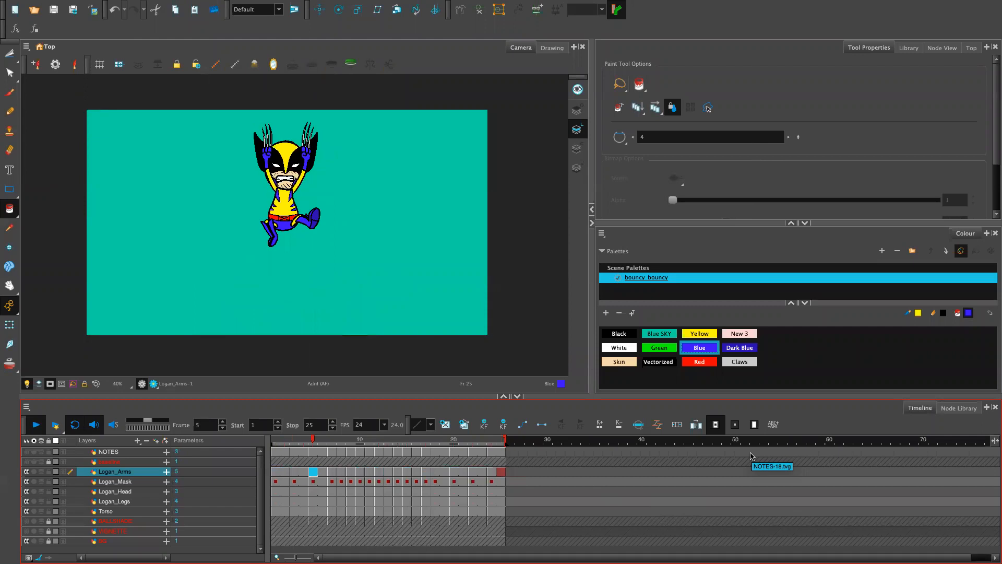
click(577, 328)
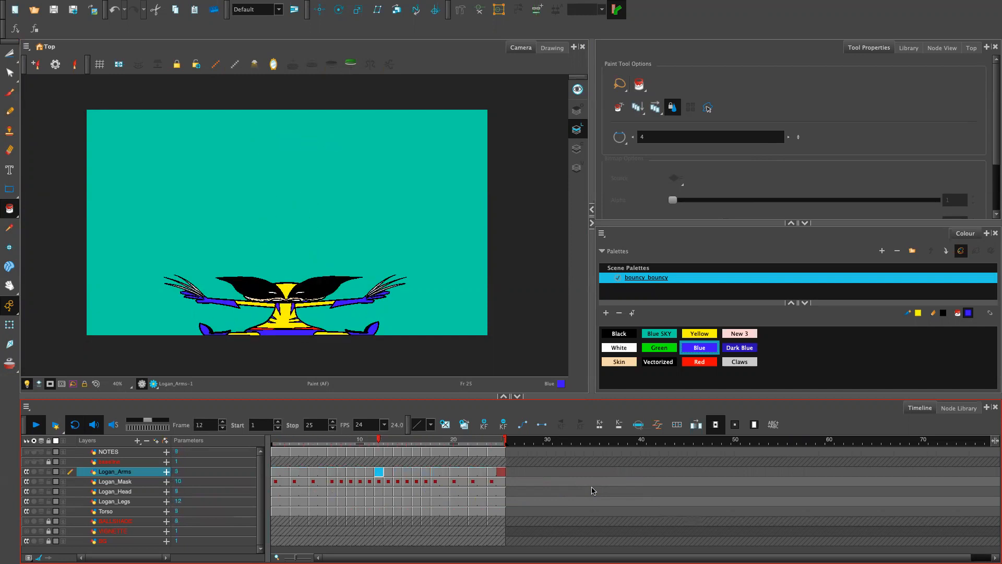
click(438, 60)
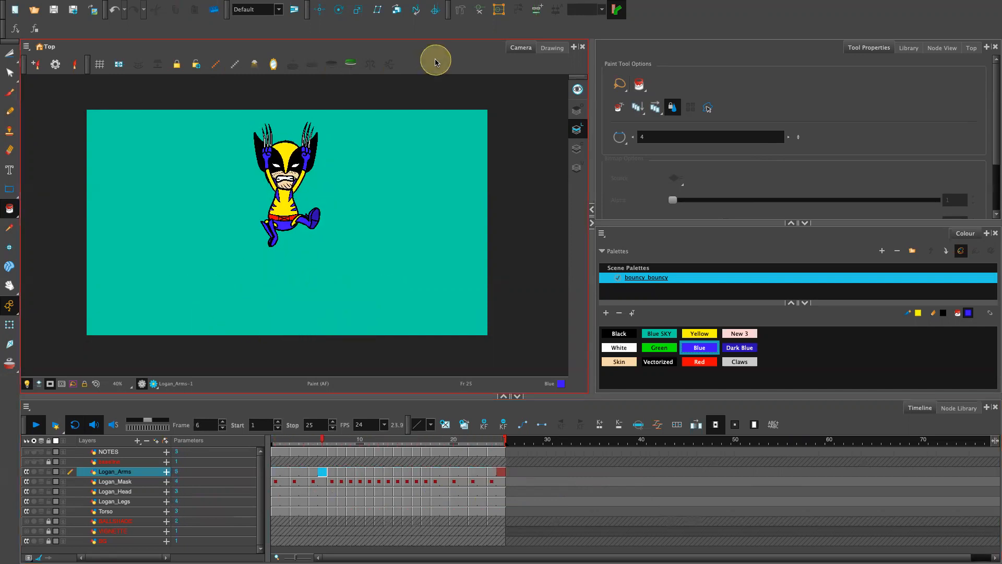